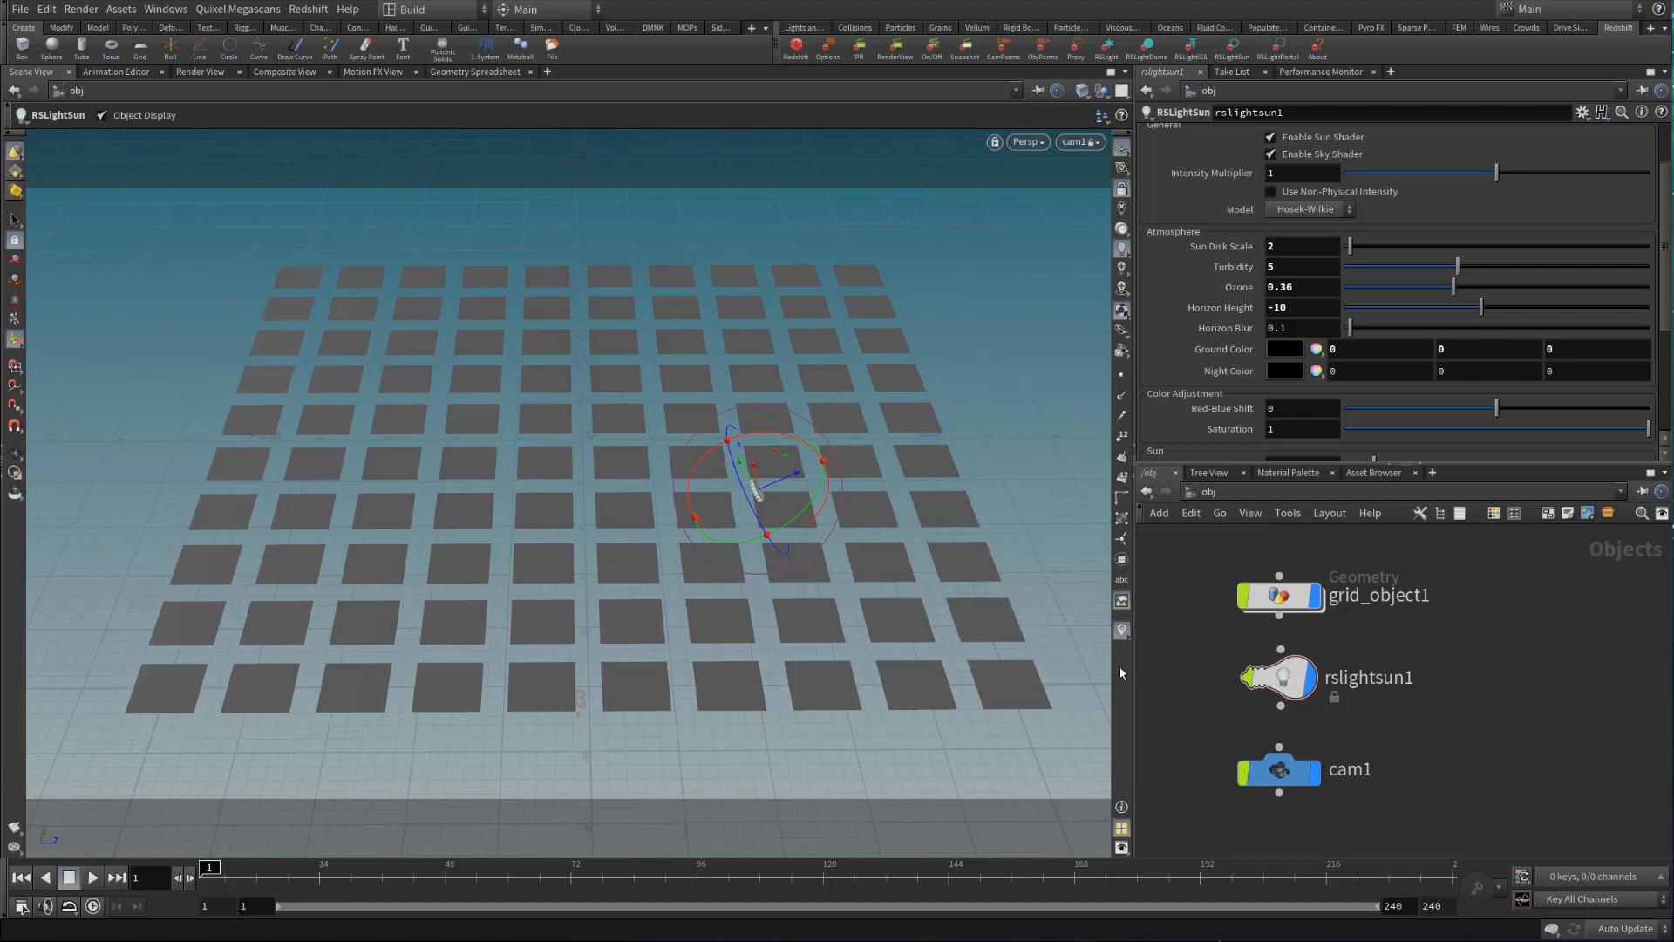
# Enable Pack and Instance on the copytopoints1 node inside grid_object1
pyautogui.doubleClick(1293, 607)
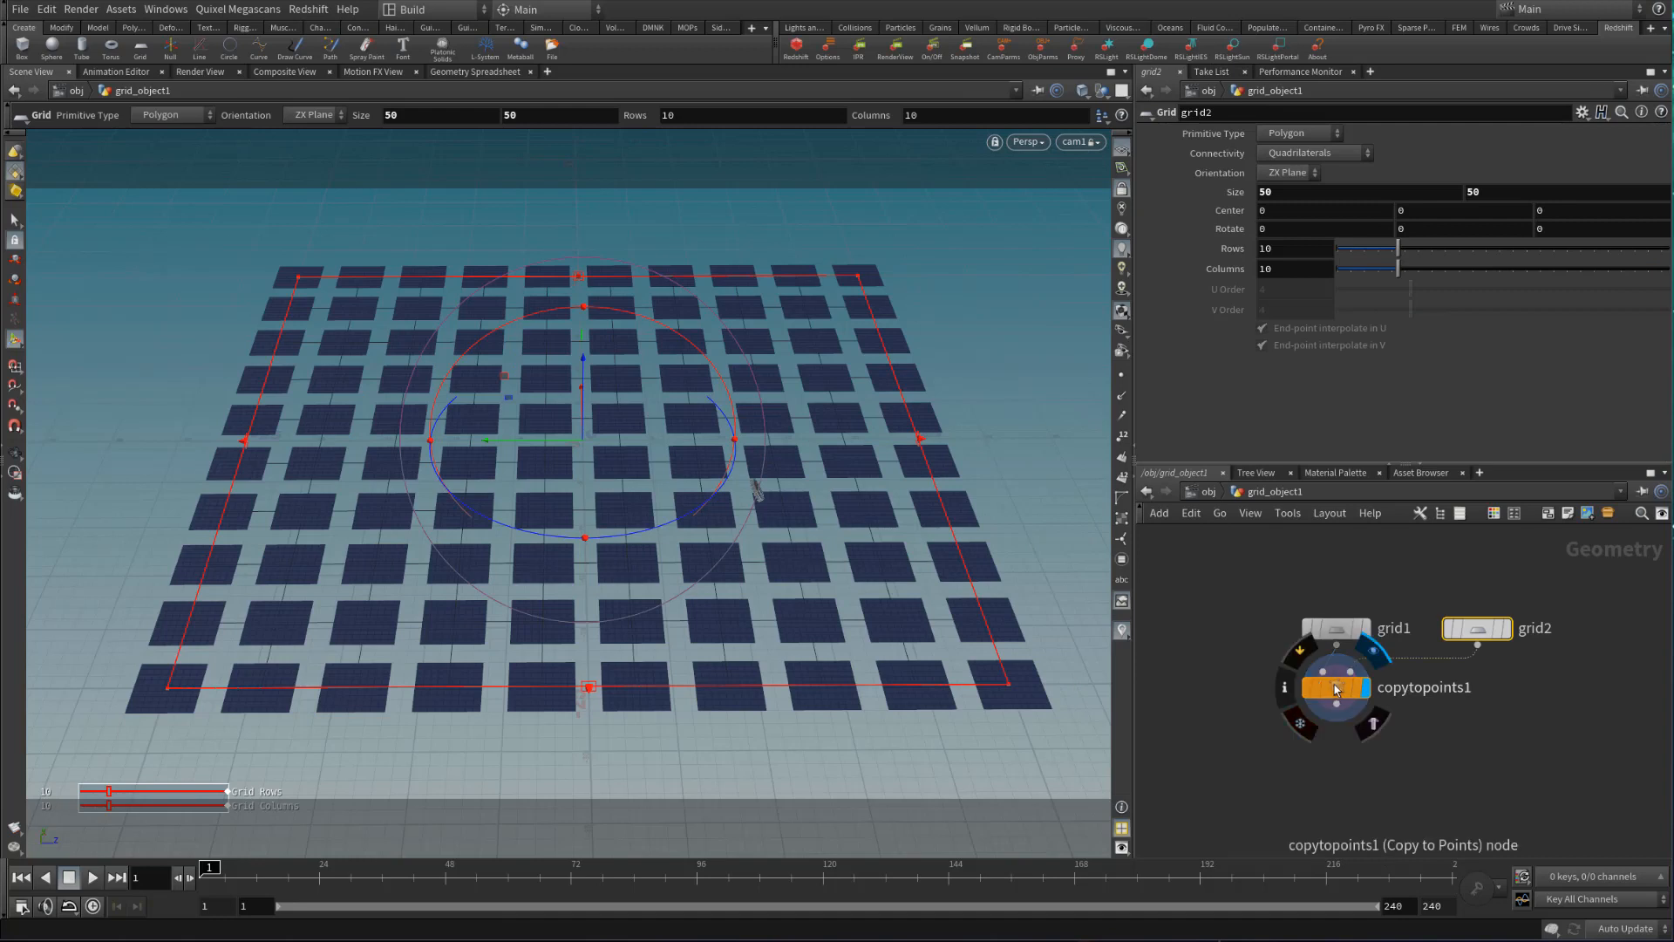
pyautogui.moveTo(1334, 726); pyautogui.dragTo(1334, 717)
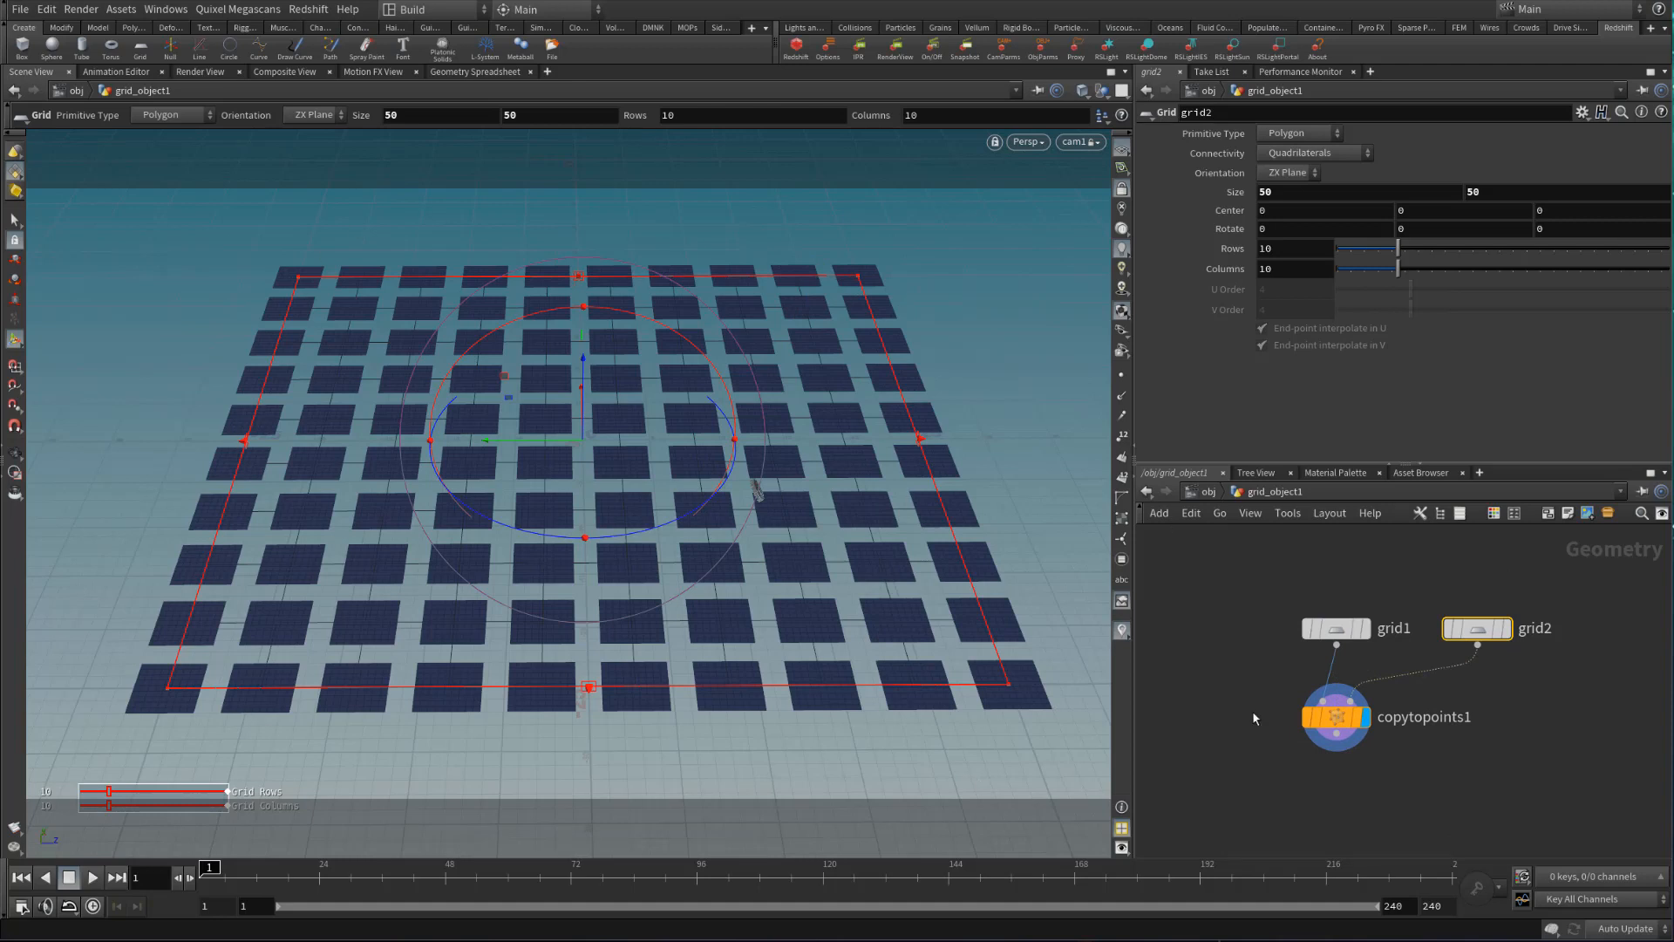
pyautogui.click(1336, 722)
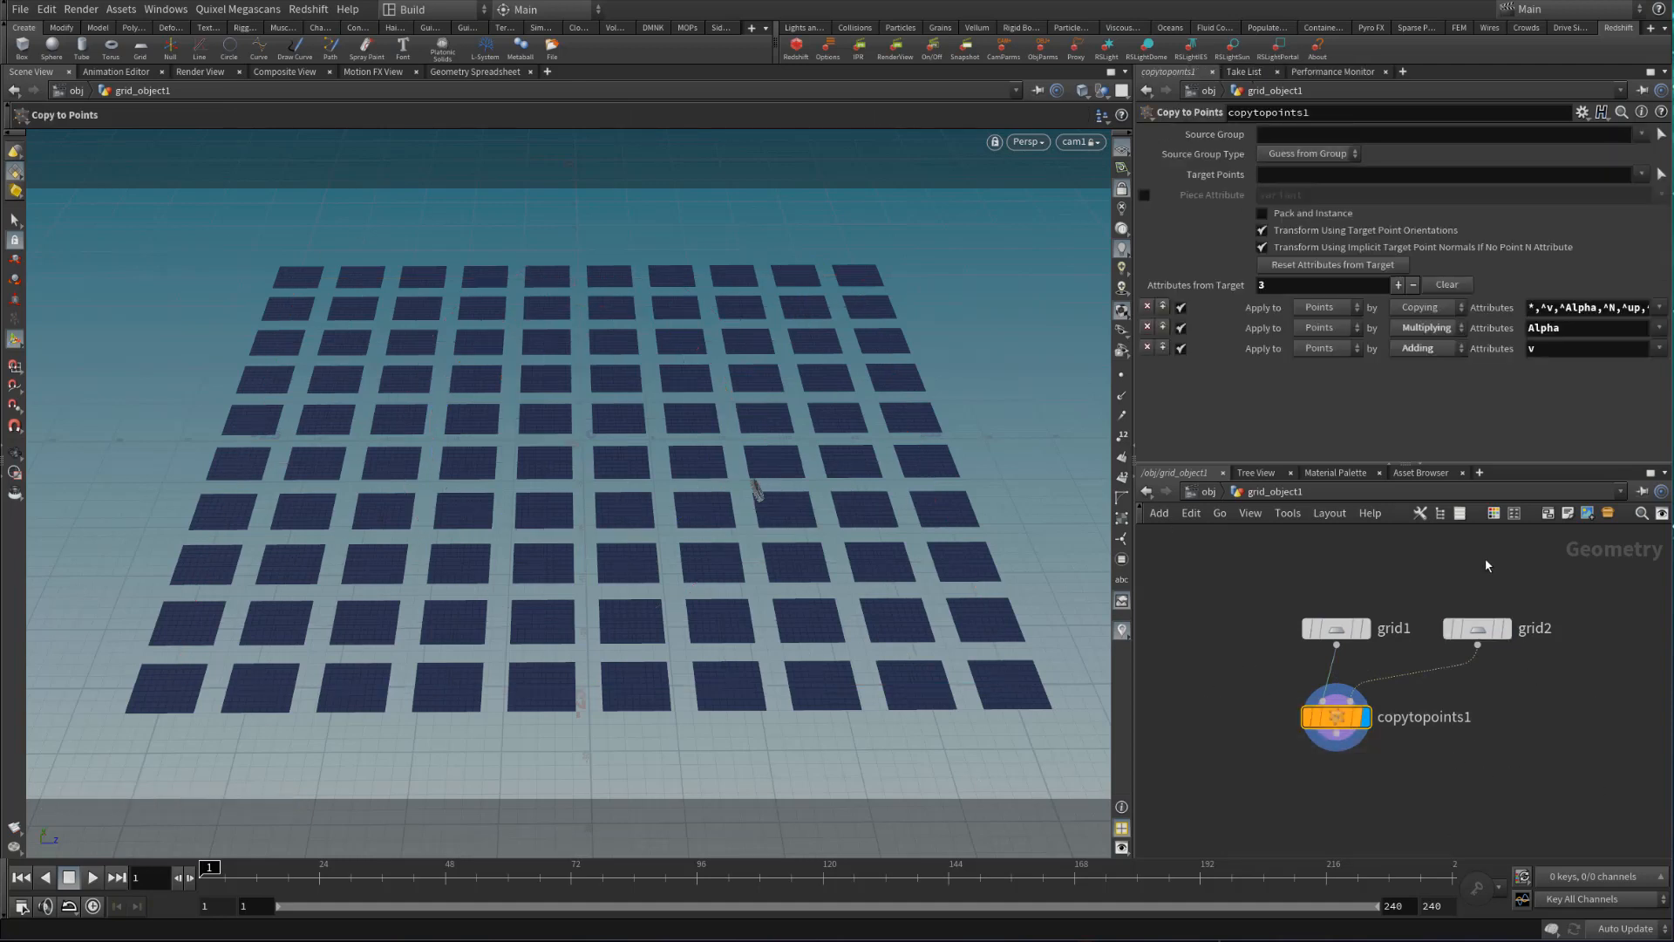
pyautogui.click(1317, 214)
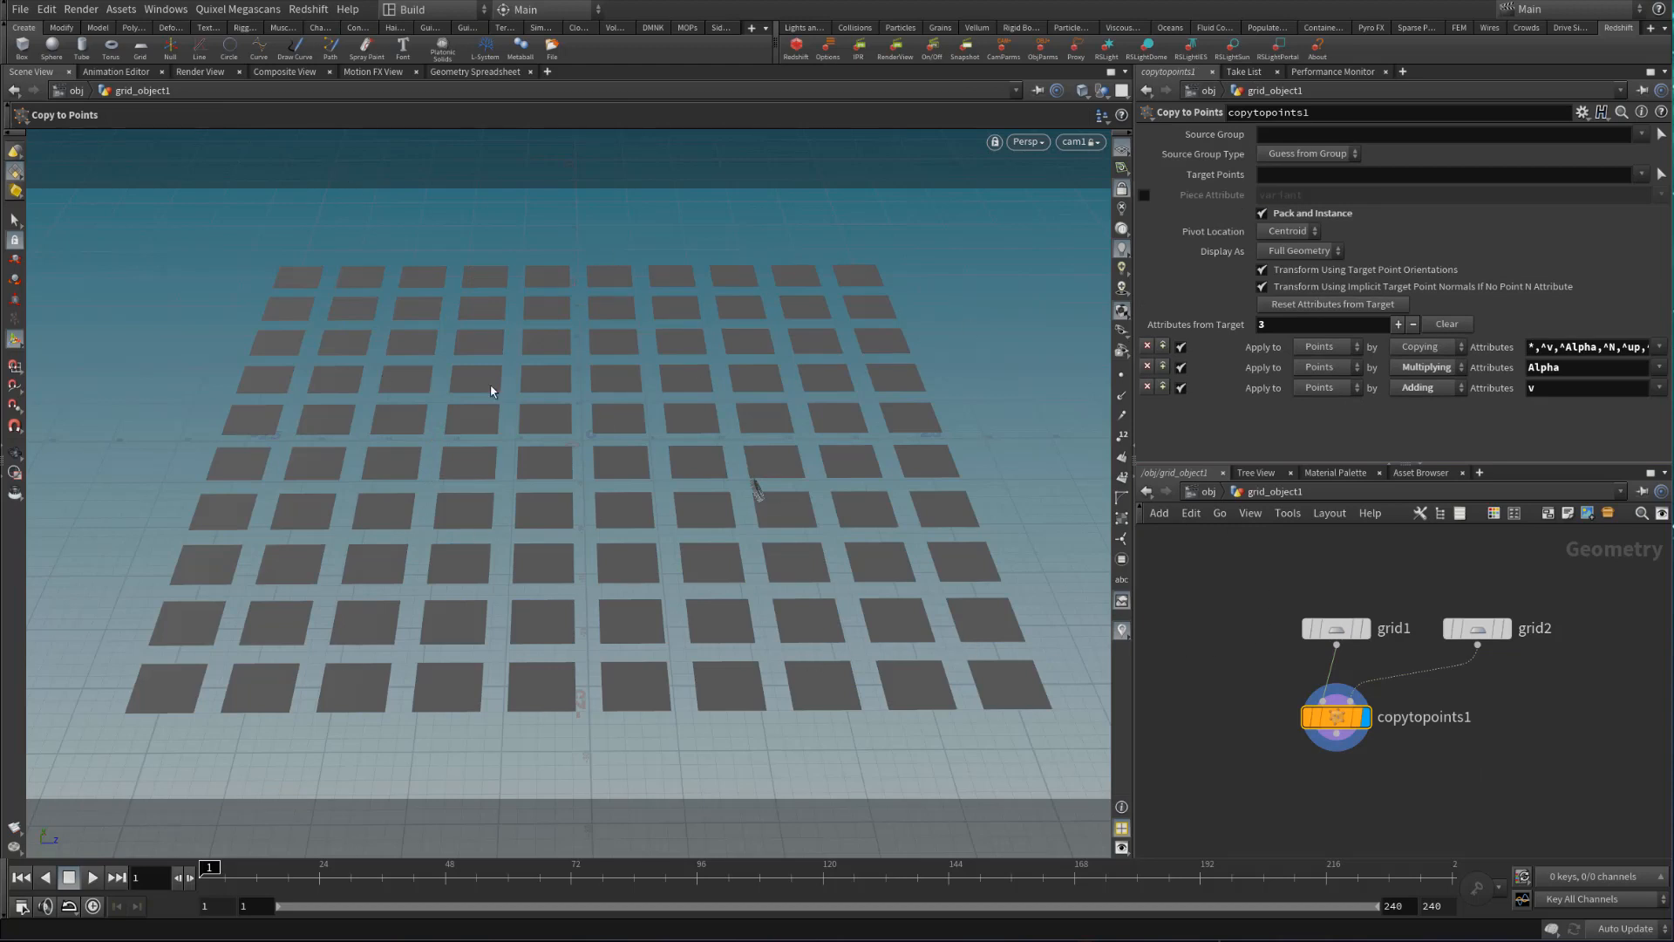
# Enable Instance SOP Level Packed Primitives in the Redshift instancing settings of grid_object1
pyautogui.click(1209, 493)
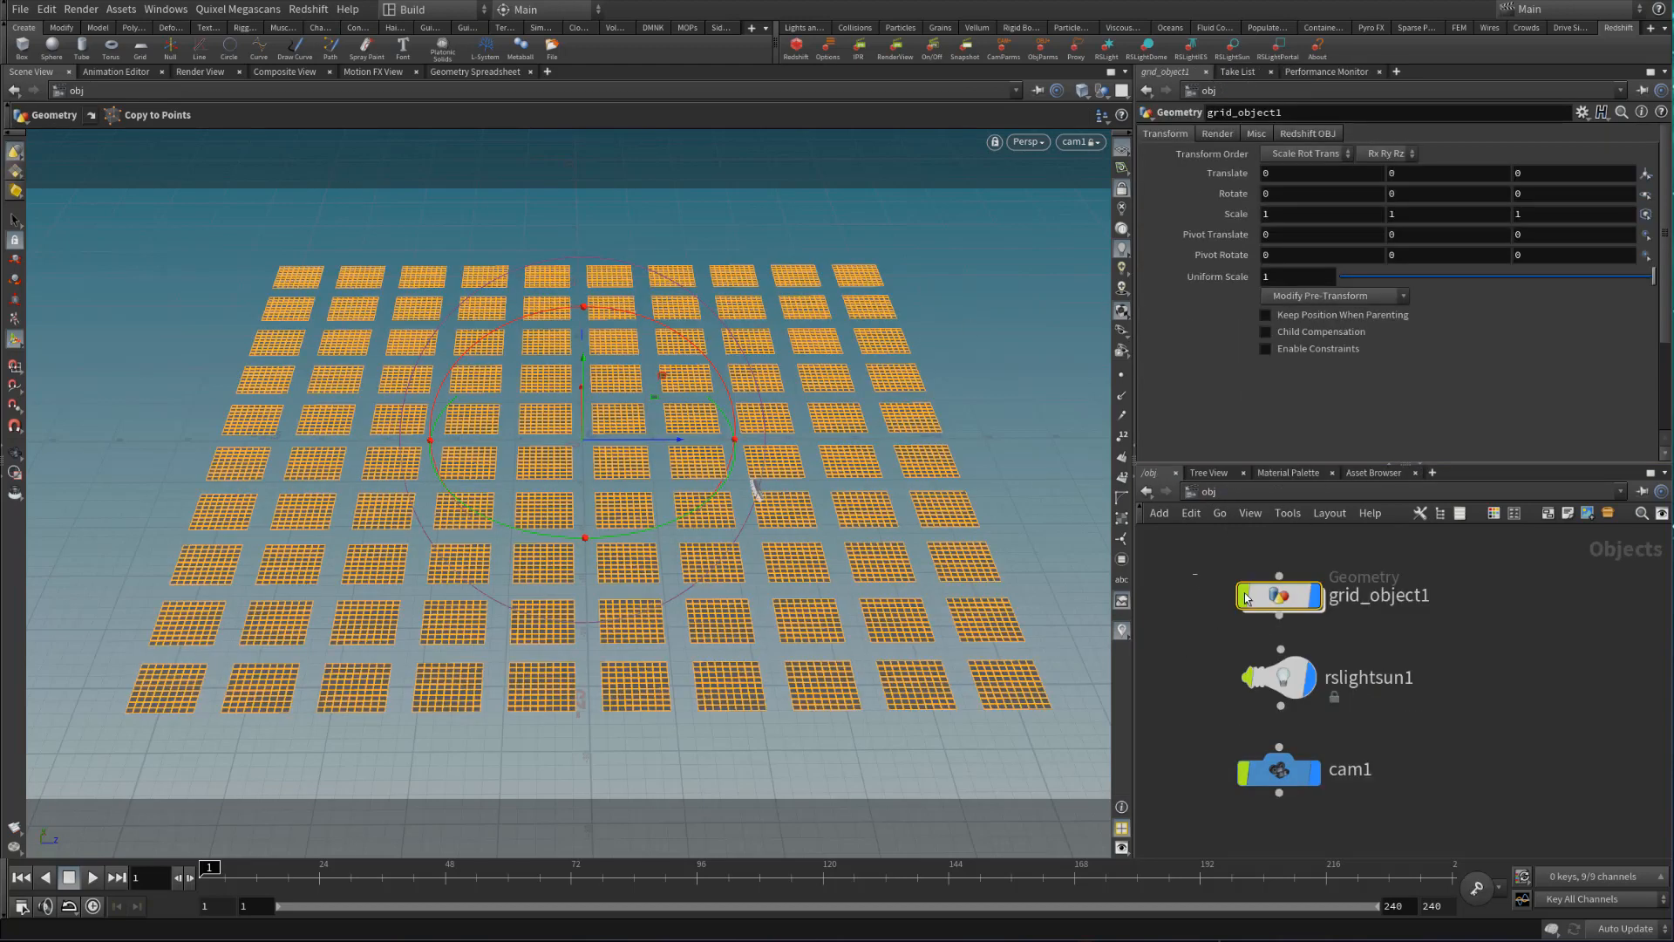
pyautogui.click(1312, 137)
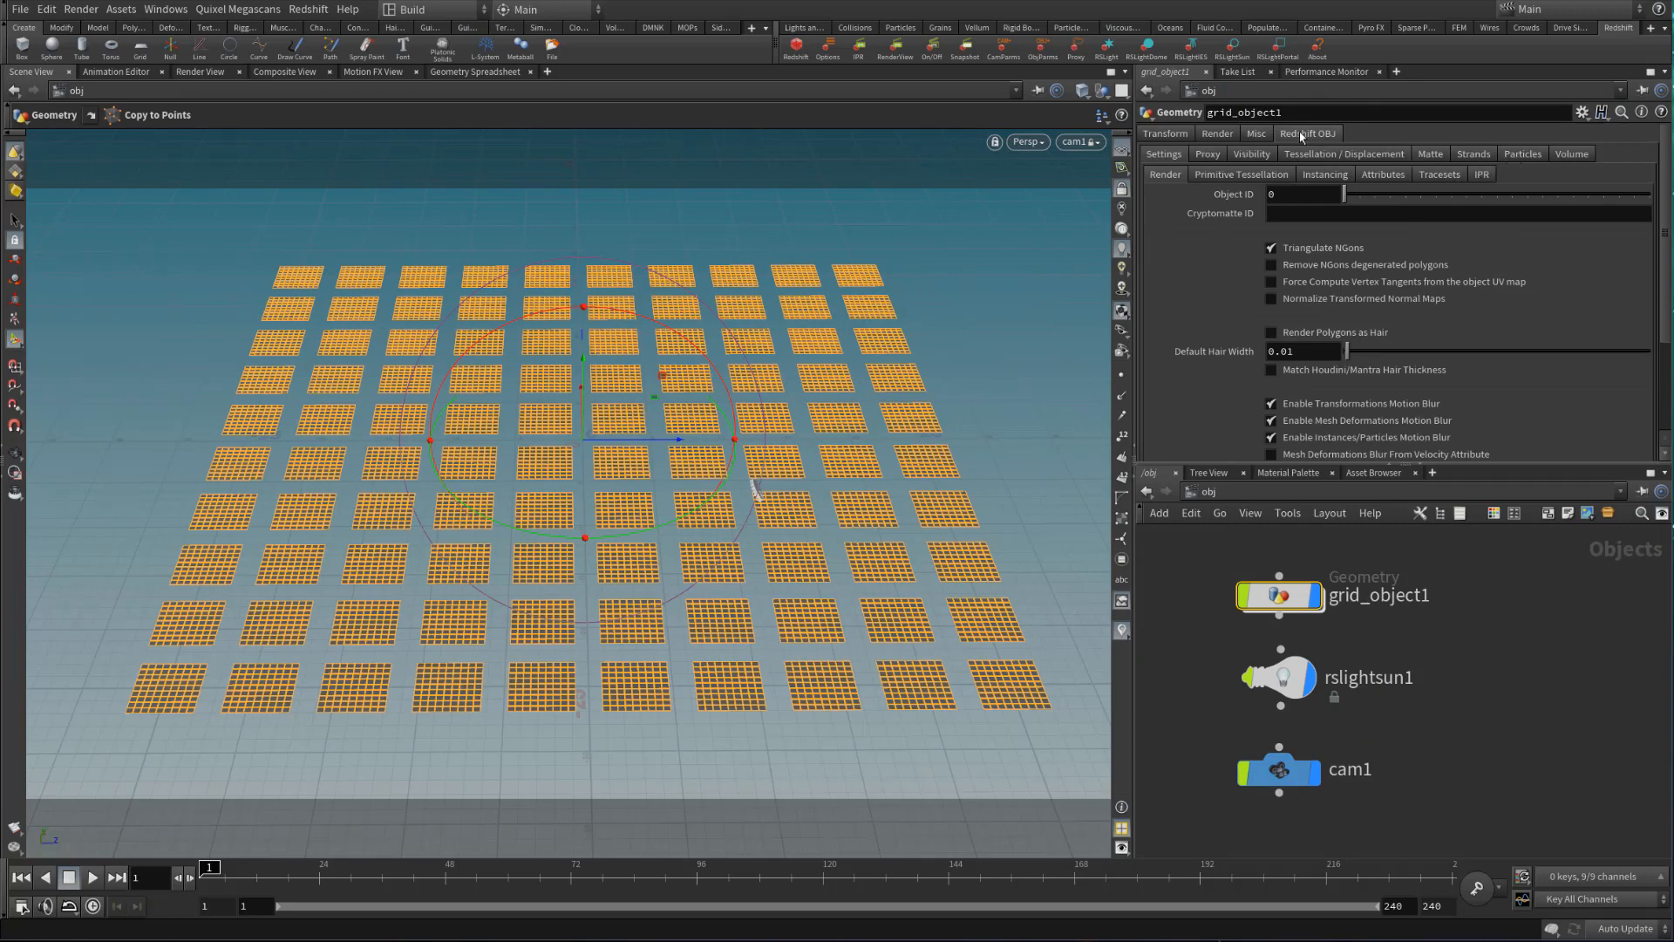
pyautogui.click(1324, 176)
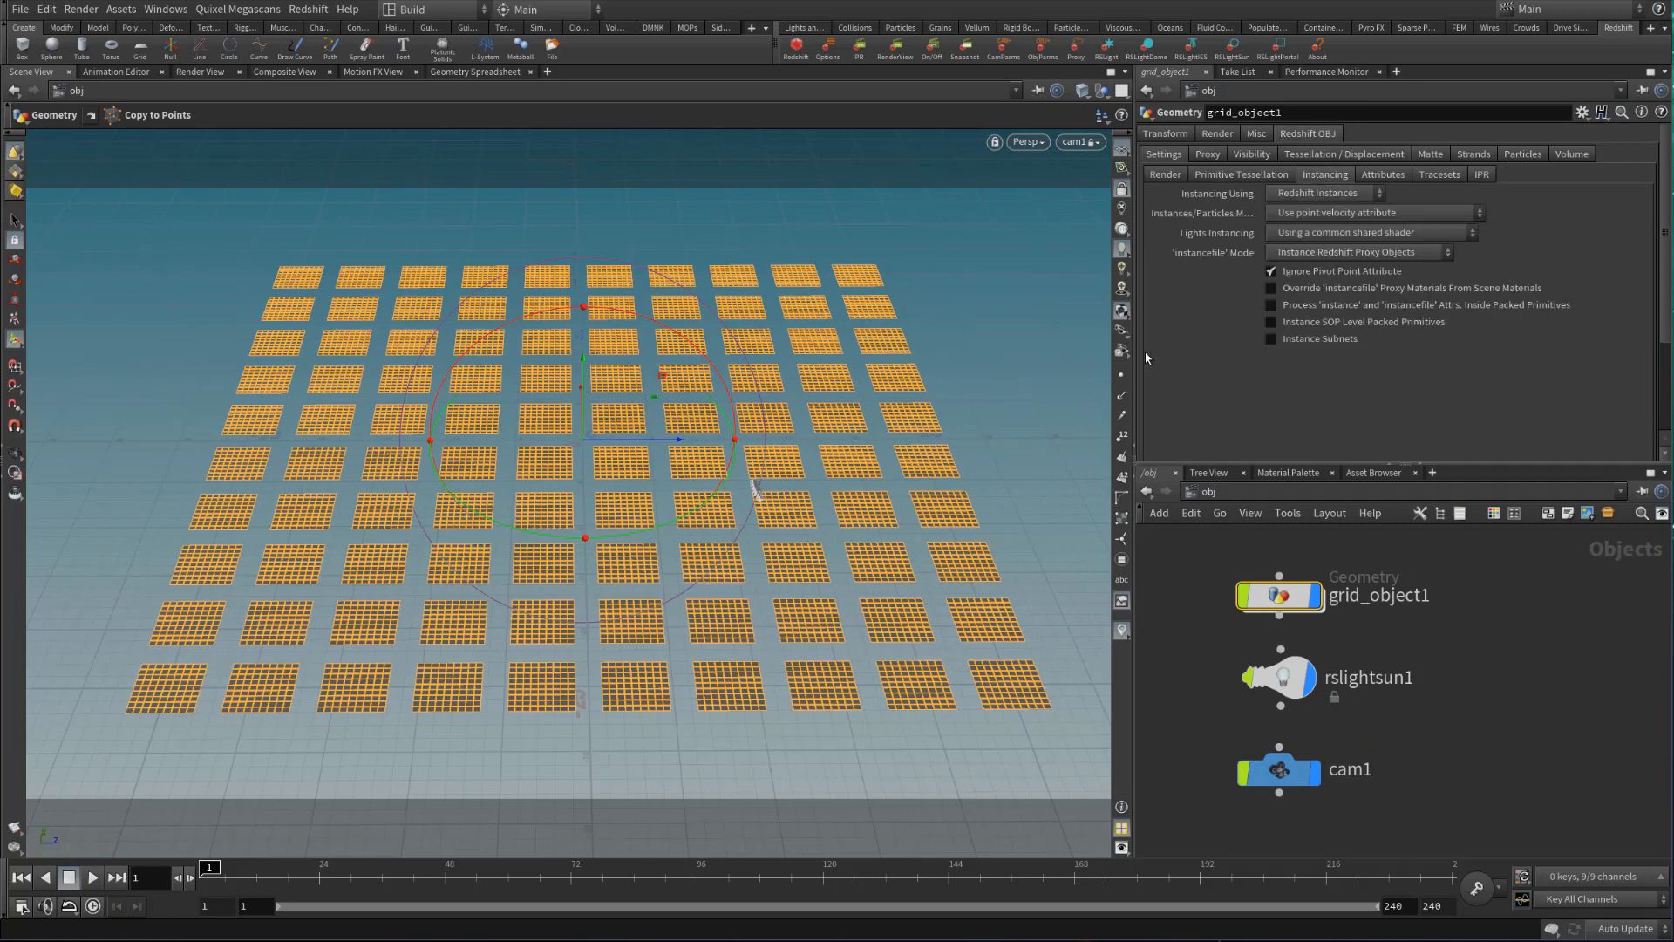
pyautogui.click(1313, 323)
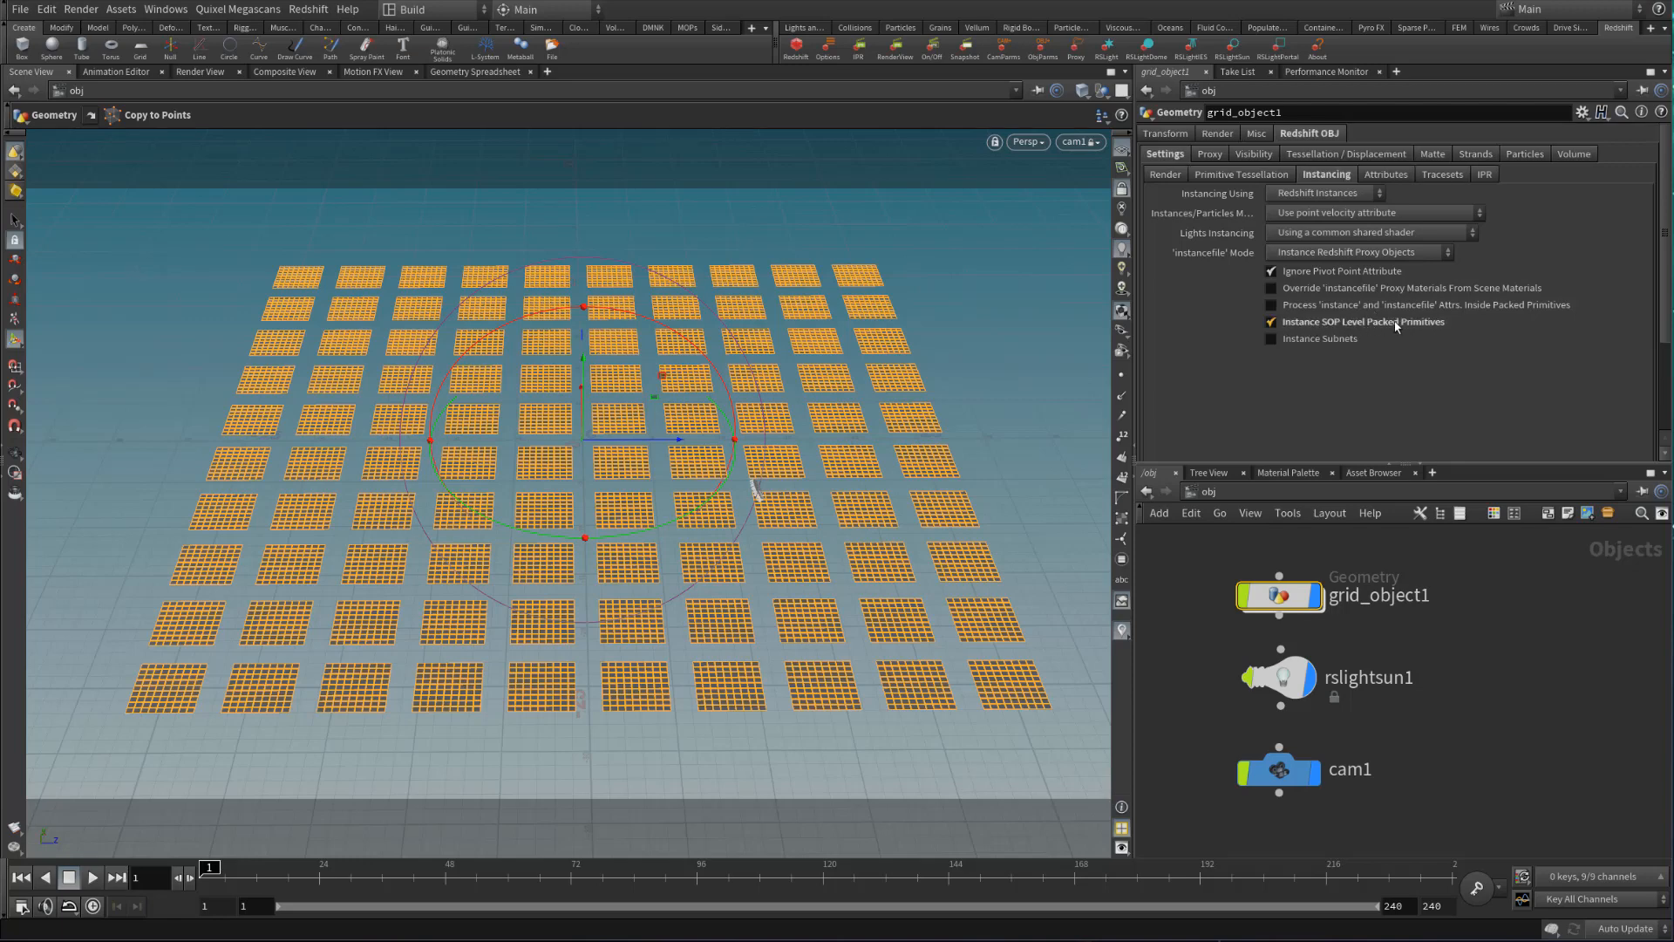
pyautogui.click(1202, 591)
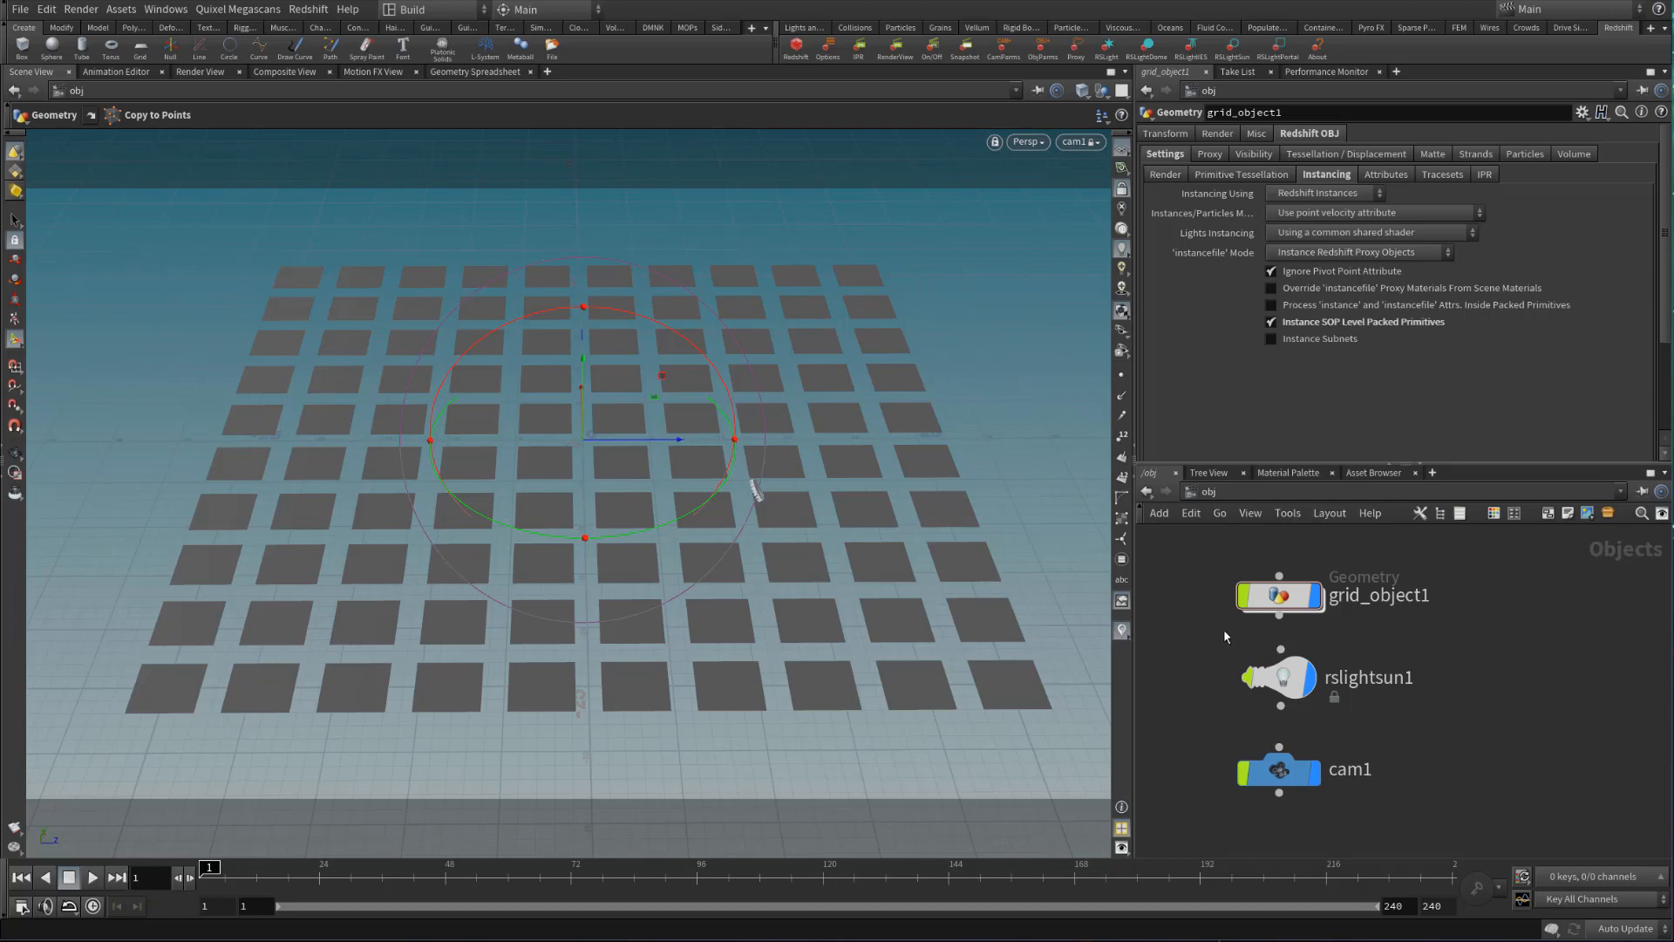
# Add a Material node below copytopoints1 inside grid_object1, wired to its output, and make it the displayed node
pyautogui.moveTo(1194, 609); pyautogui.dragTo(1232, 615, button='middle')
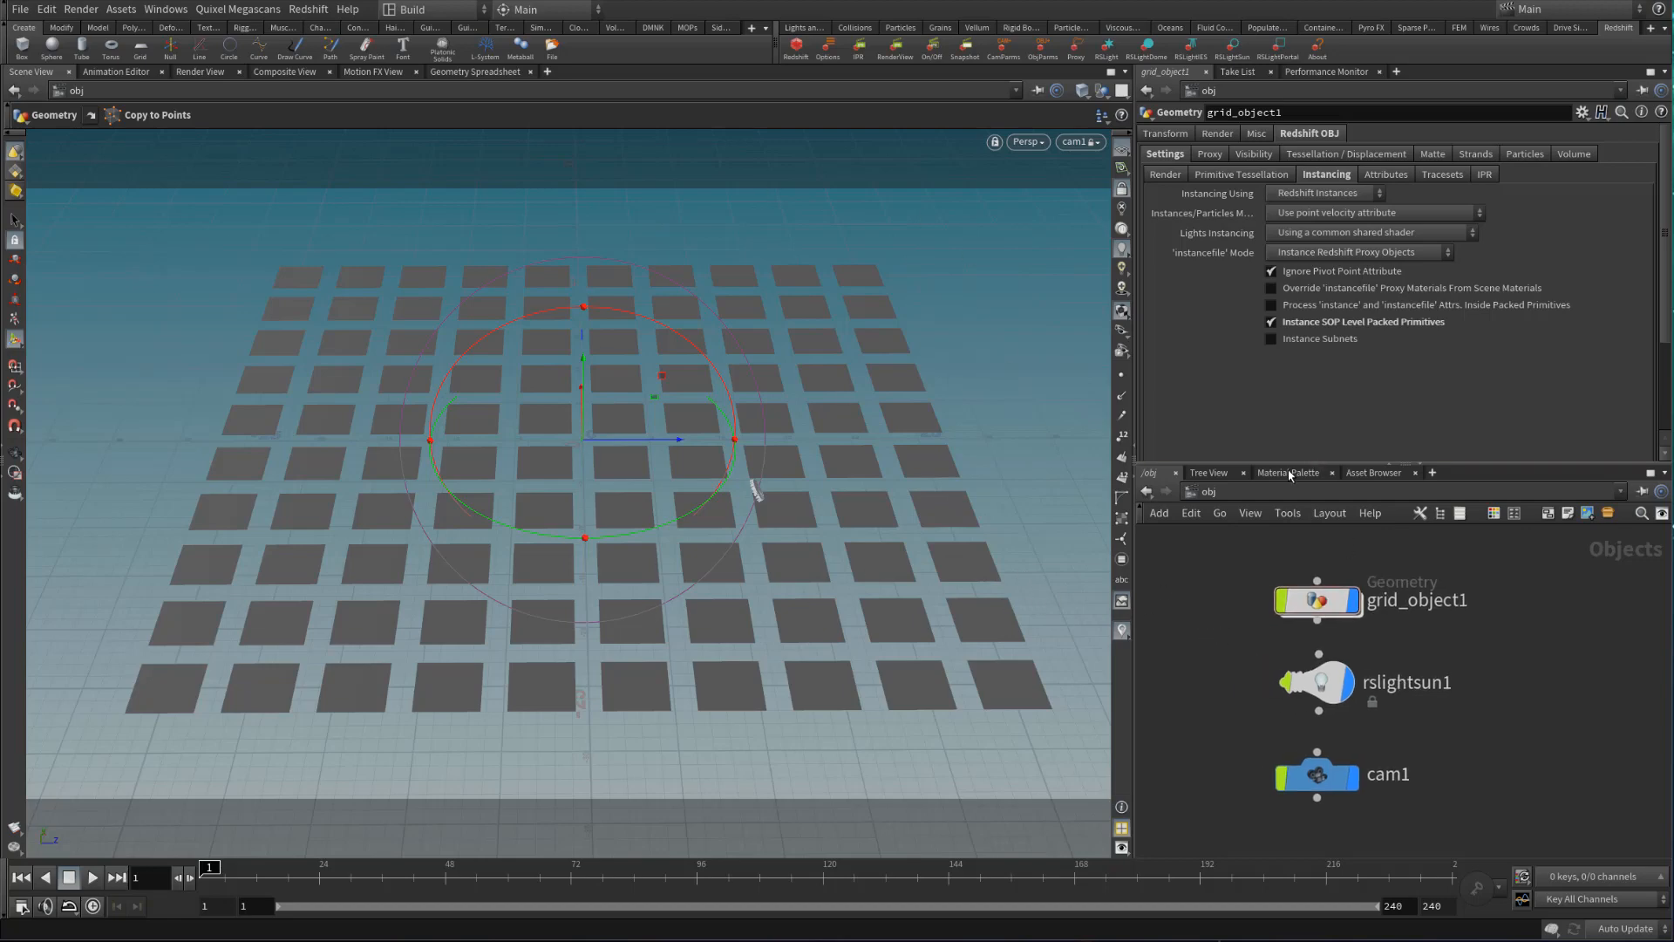
pyautogui.doubleClick(1324, 606)
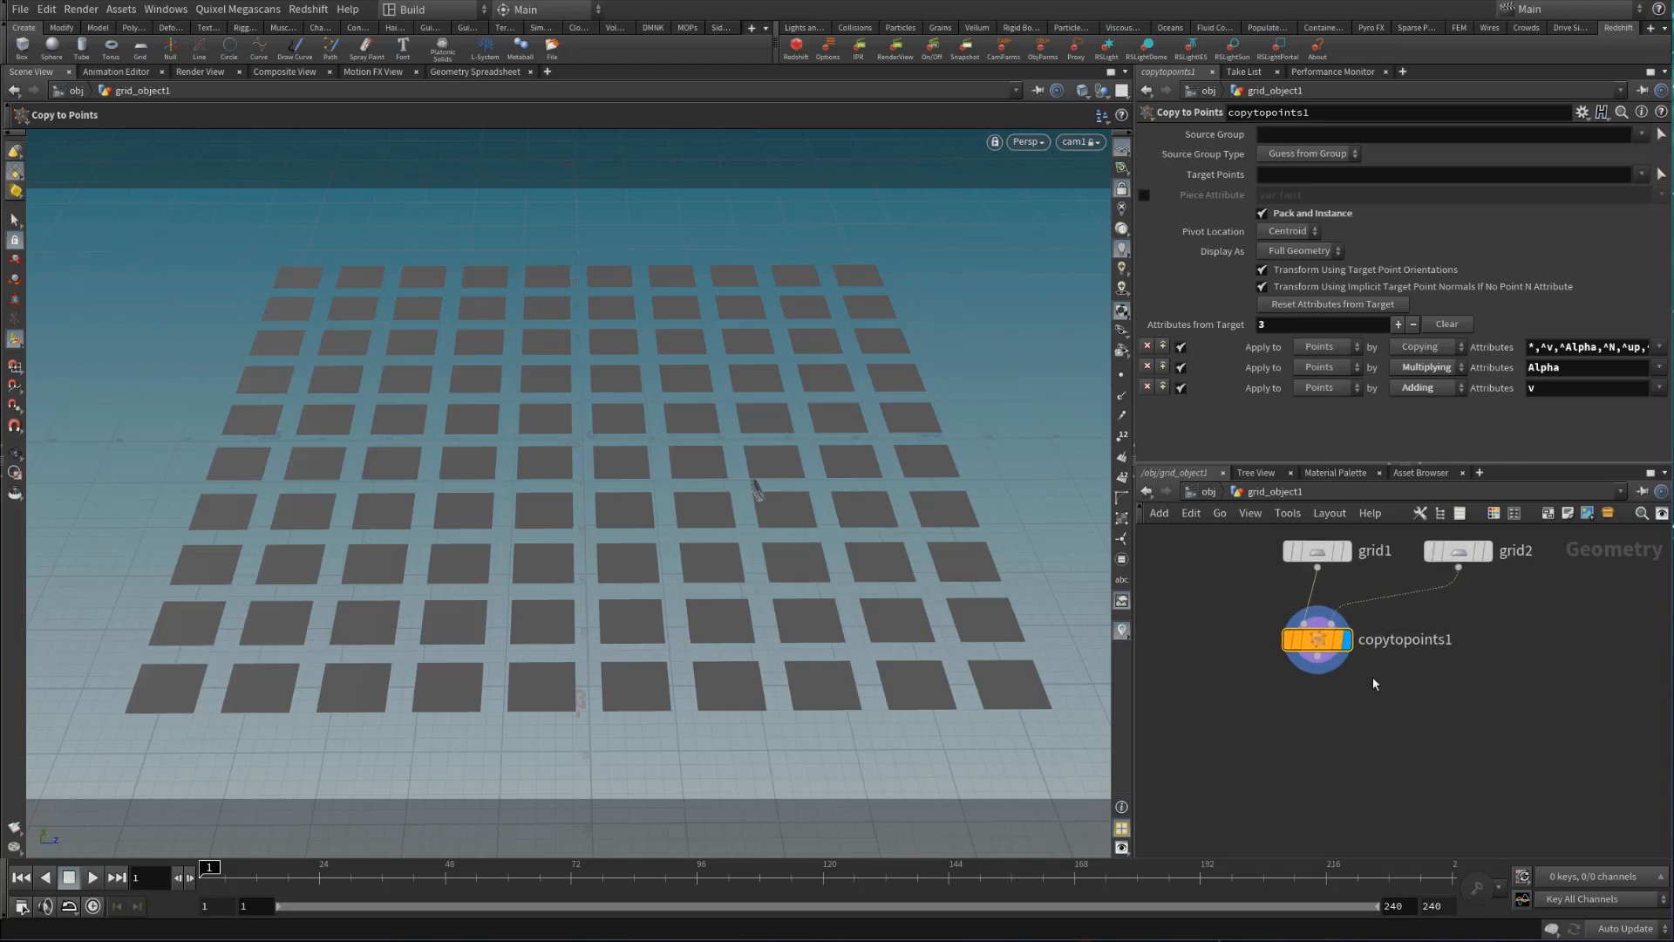
pyautogui.press('Tab')
pyautogui.write('ma')
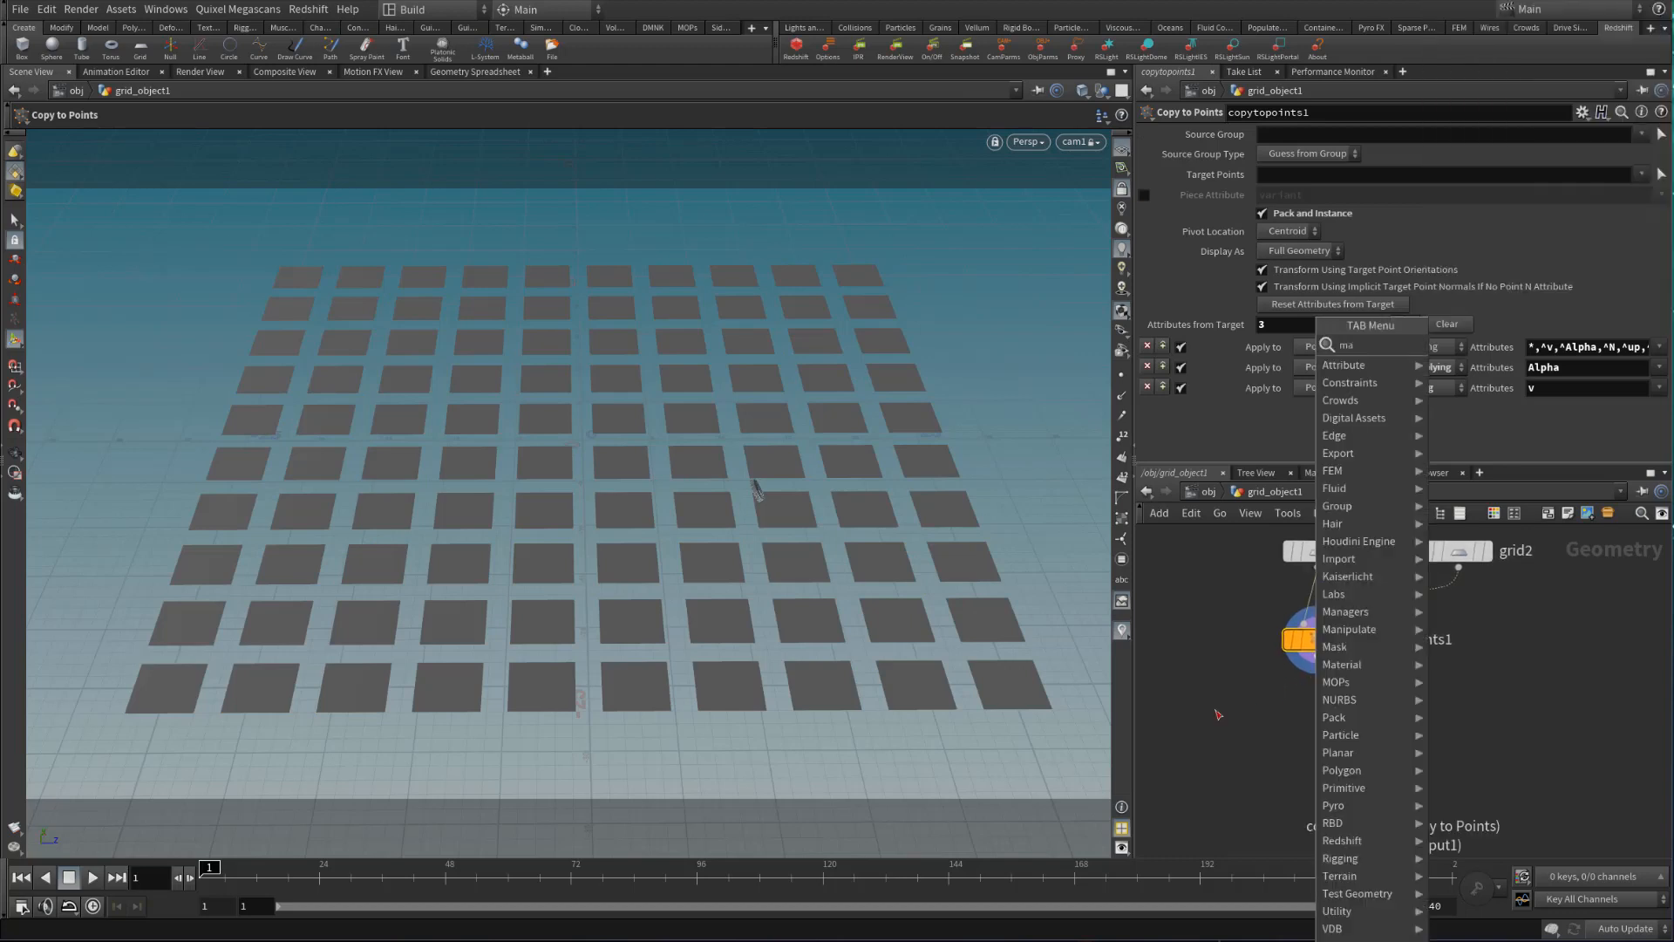
pyautogui.write('terial')
pyautogui.press('Escape')
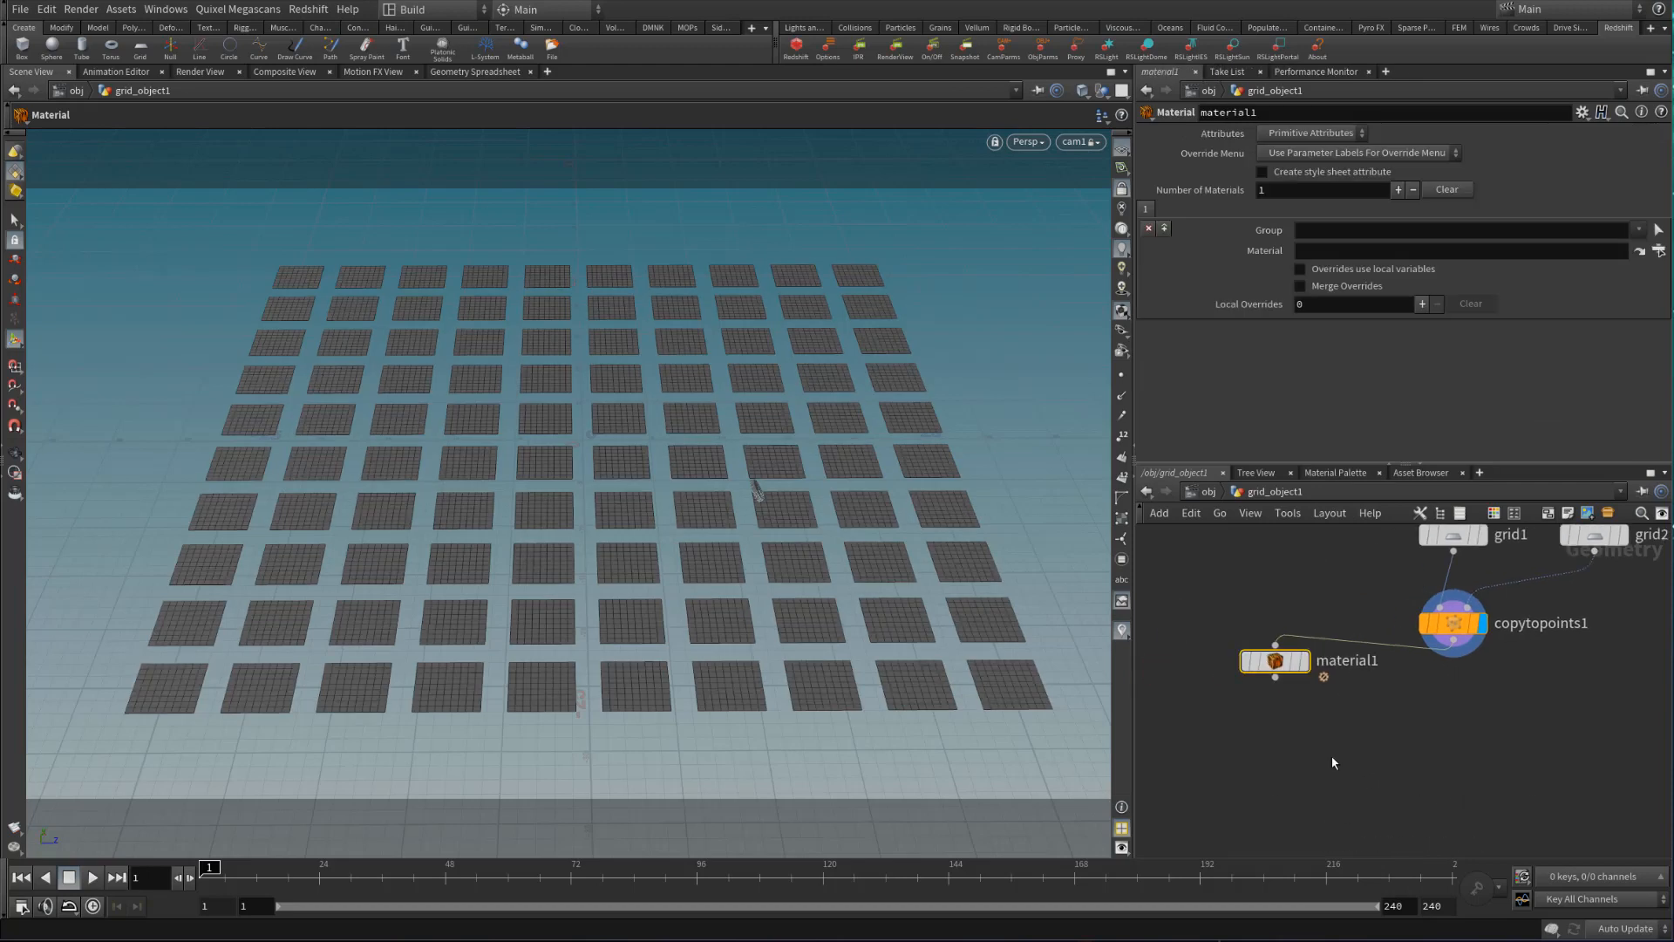
pyautogui.click(1289, 672)
pyautogui.moveTo(1290, 671); pyautogui.dragTo(1467, 698)
pyautogui.click(1483, 688)
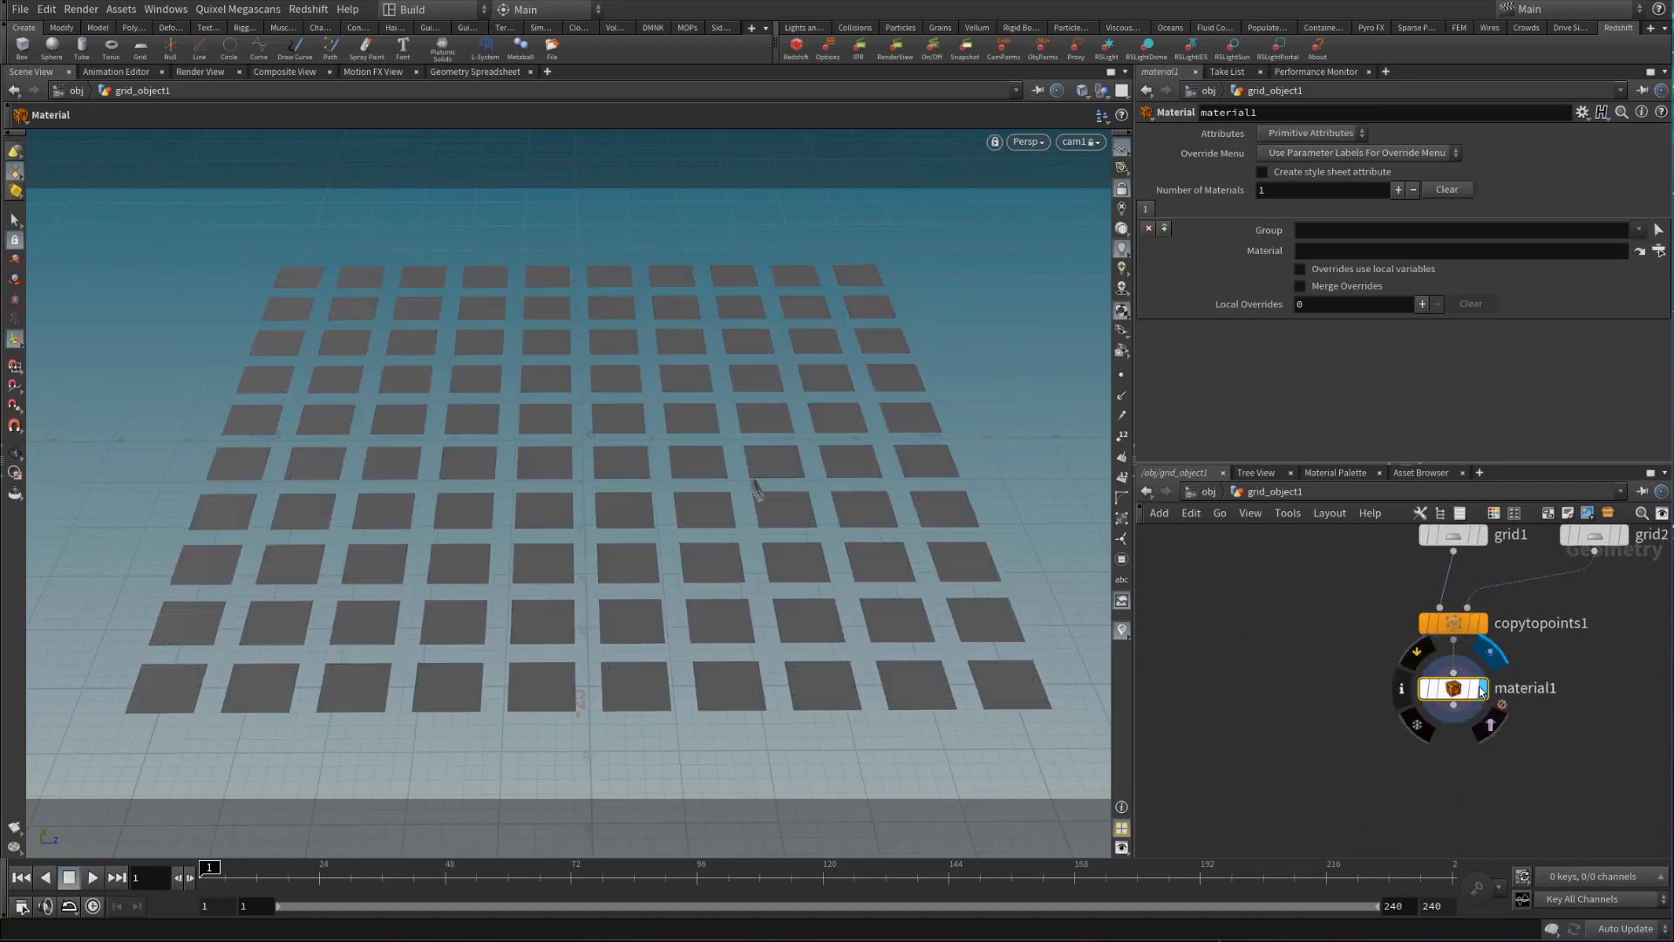
# Set the Material node's Group to *
pyautogui.click(1313, 229)
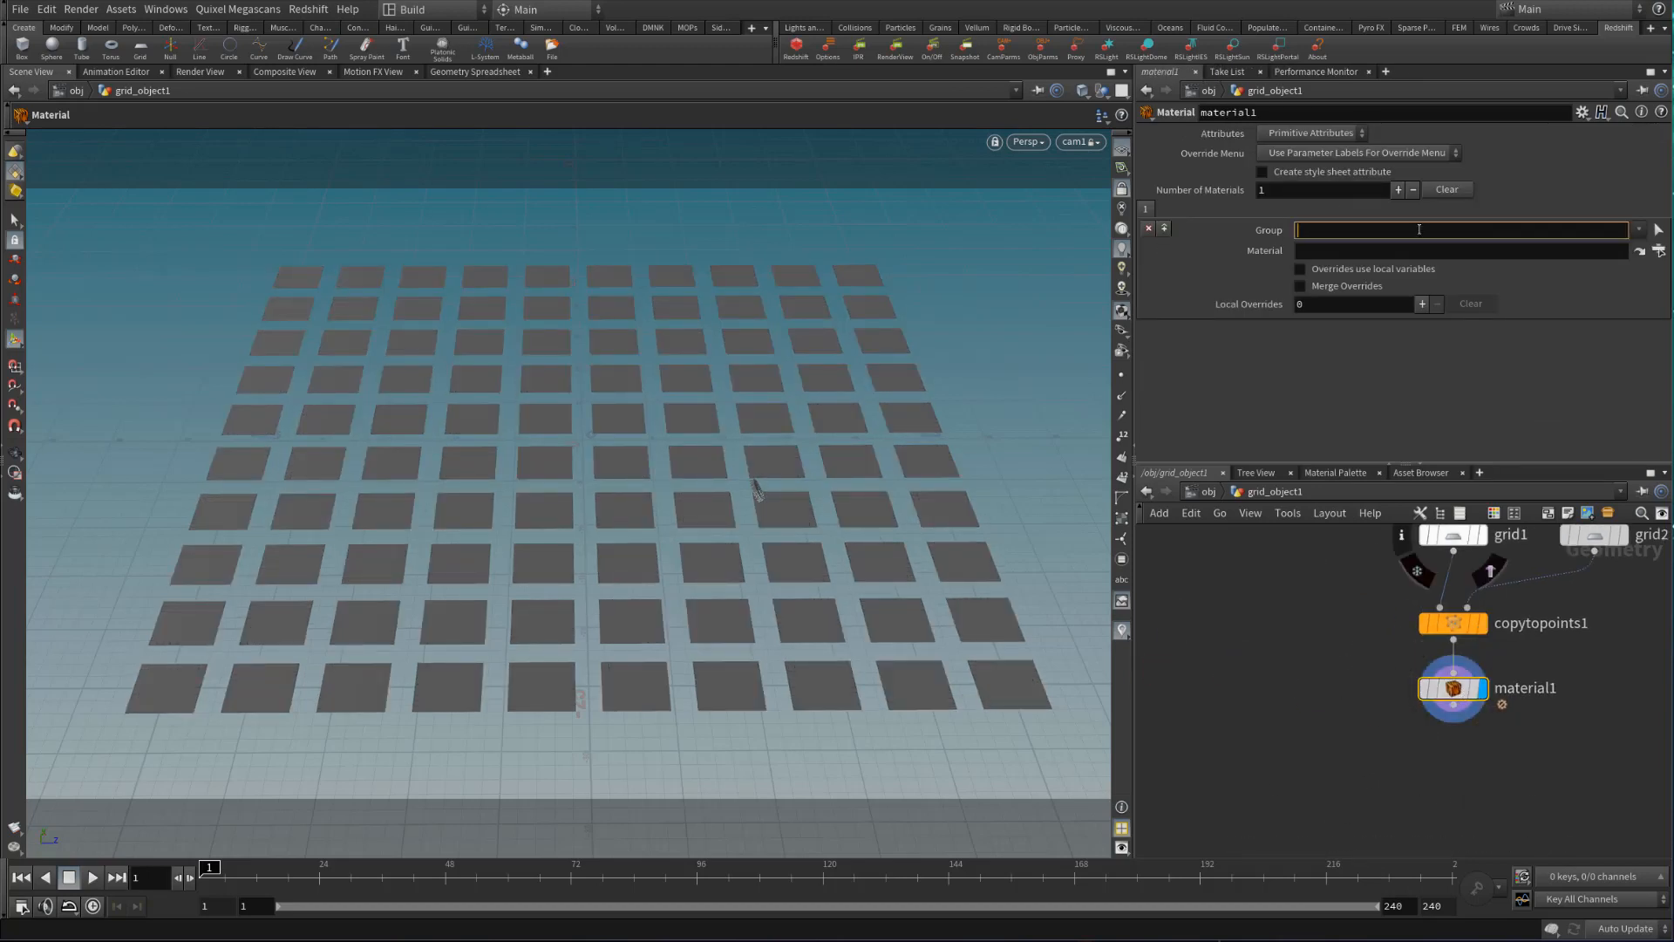
pyautogui.write('*')
pyautogui.press('Return')
# Create a Redshift-Material in /mat from the generic gallery materials and return to the grid_object1 network
pyautogui.click(1336, 472)
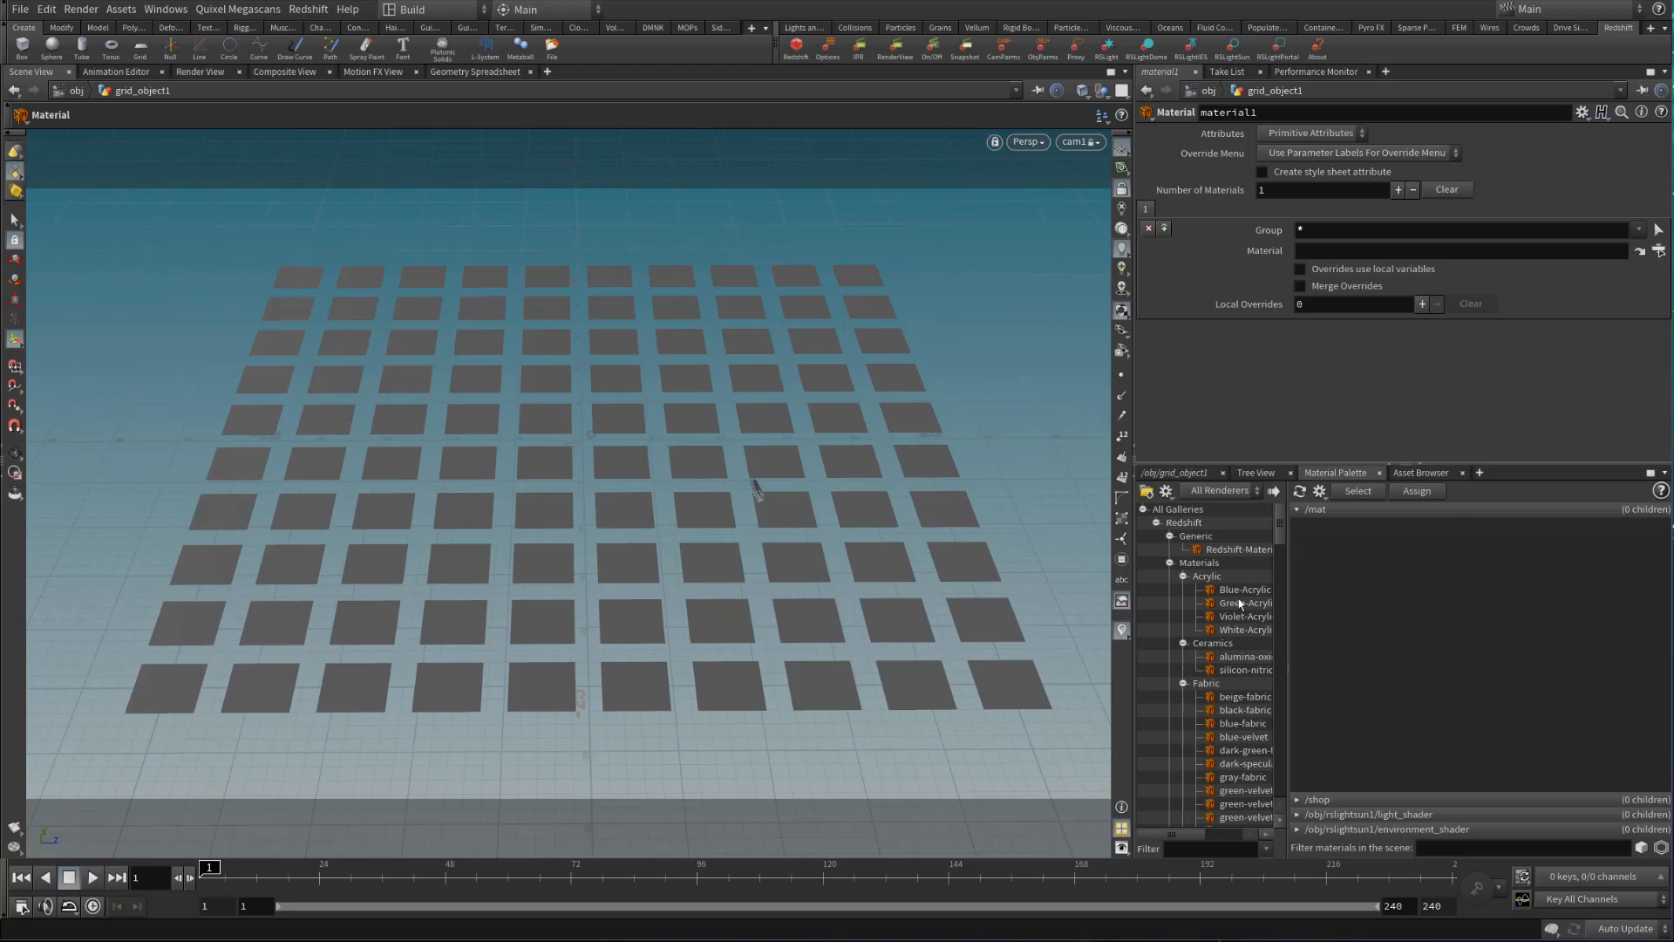
pyautogui.doubleClick(1235, 549)
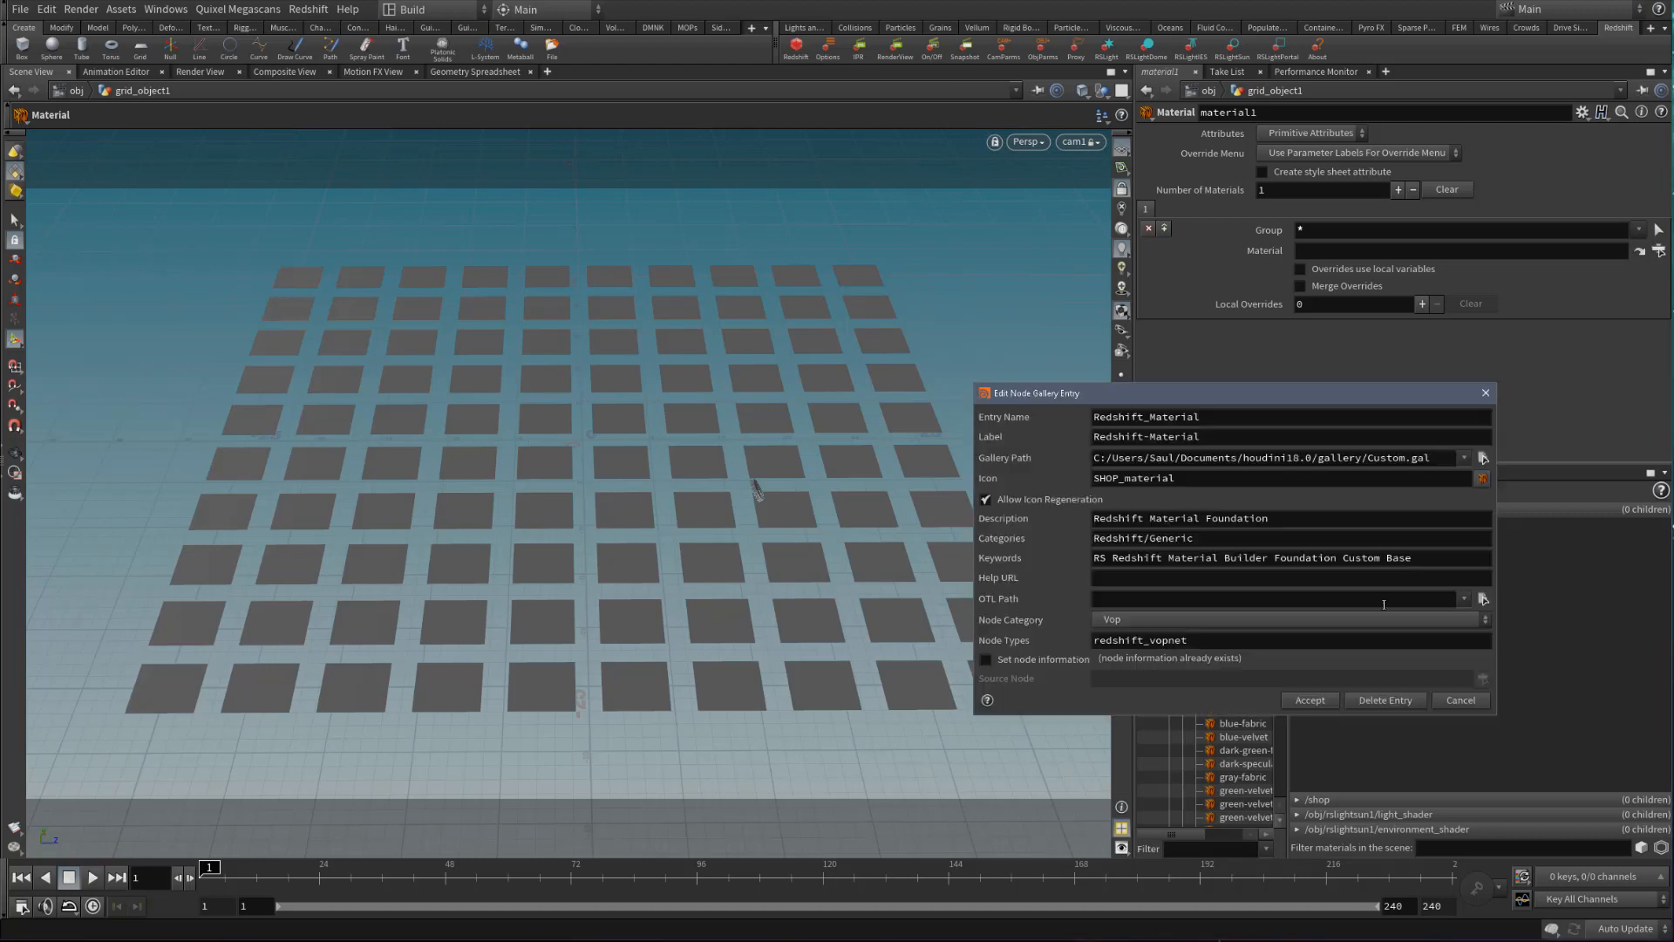
pyautogui.click(1445, 699)
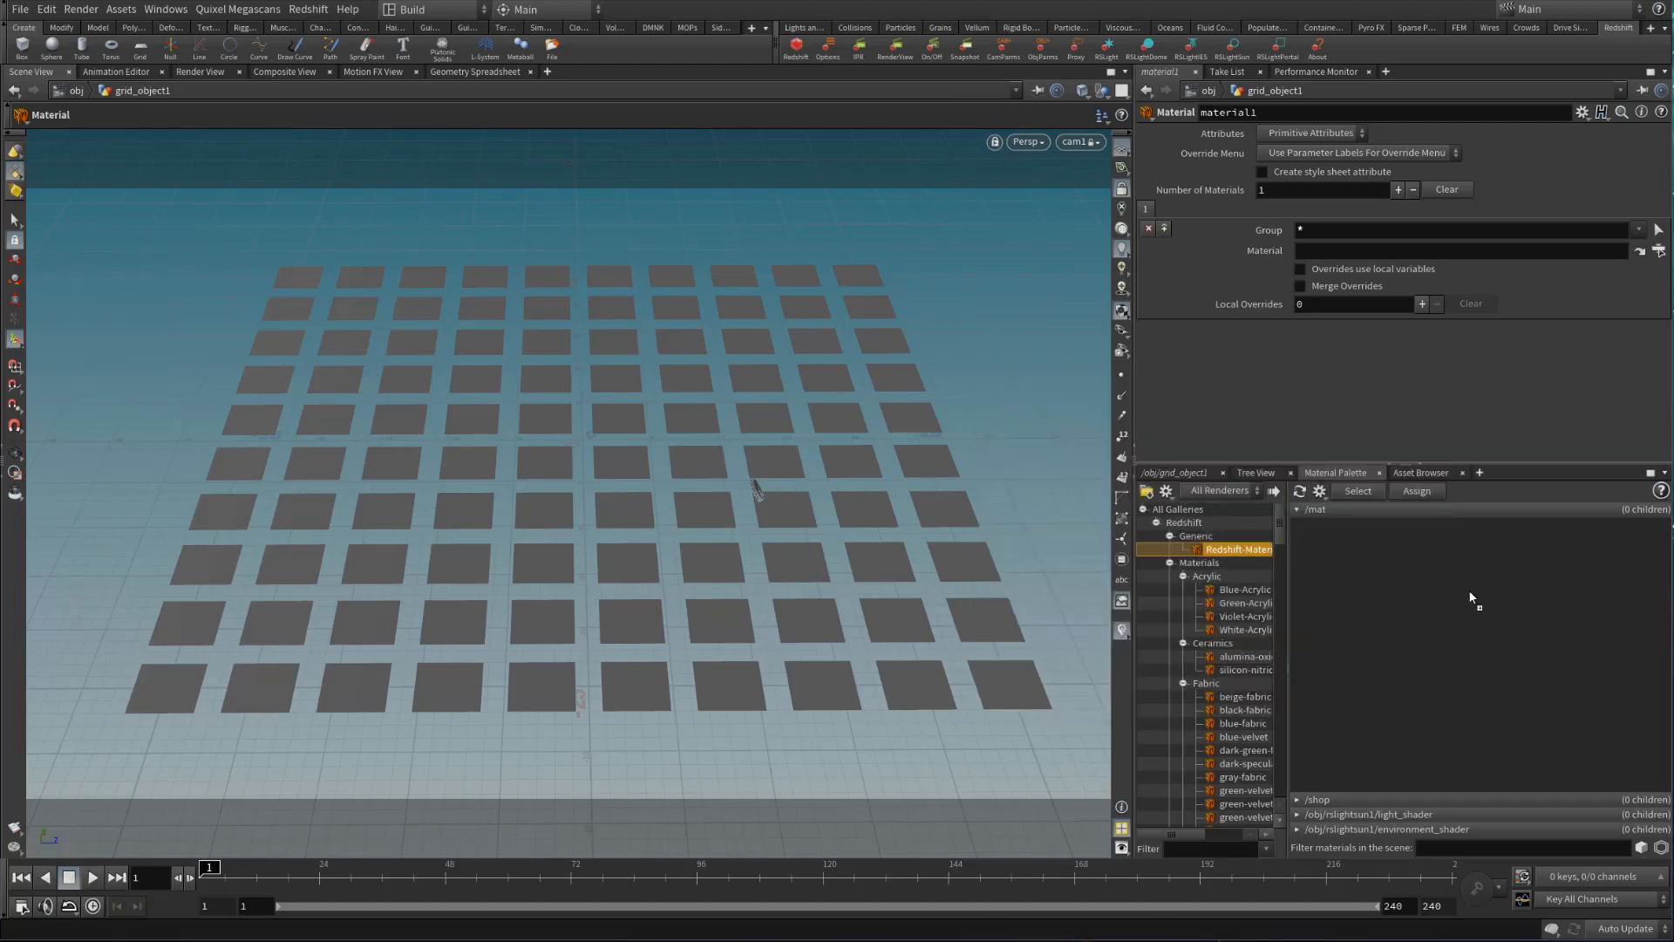
pyautogui.click(1174, 472)
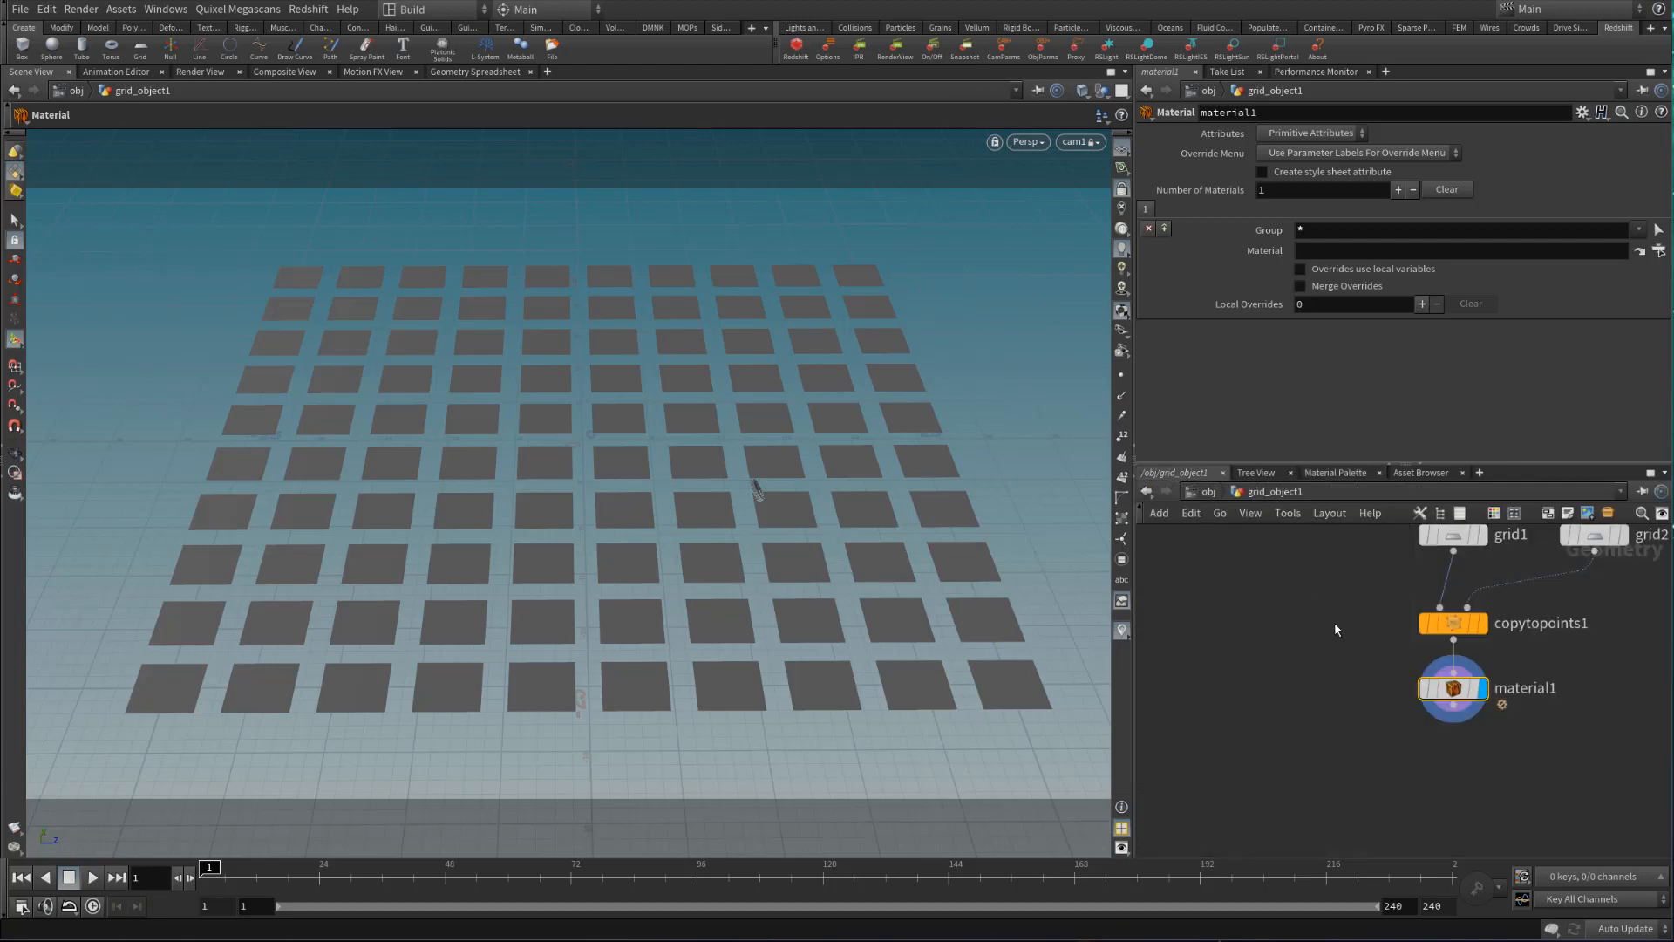
# Assign /mat/Redshift_Material to the material1 node and set its attribute type to Point Attributes
pyautogui.moveTo(1327, 594); pyautogui.dragTo(1204, 562, button='middle')
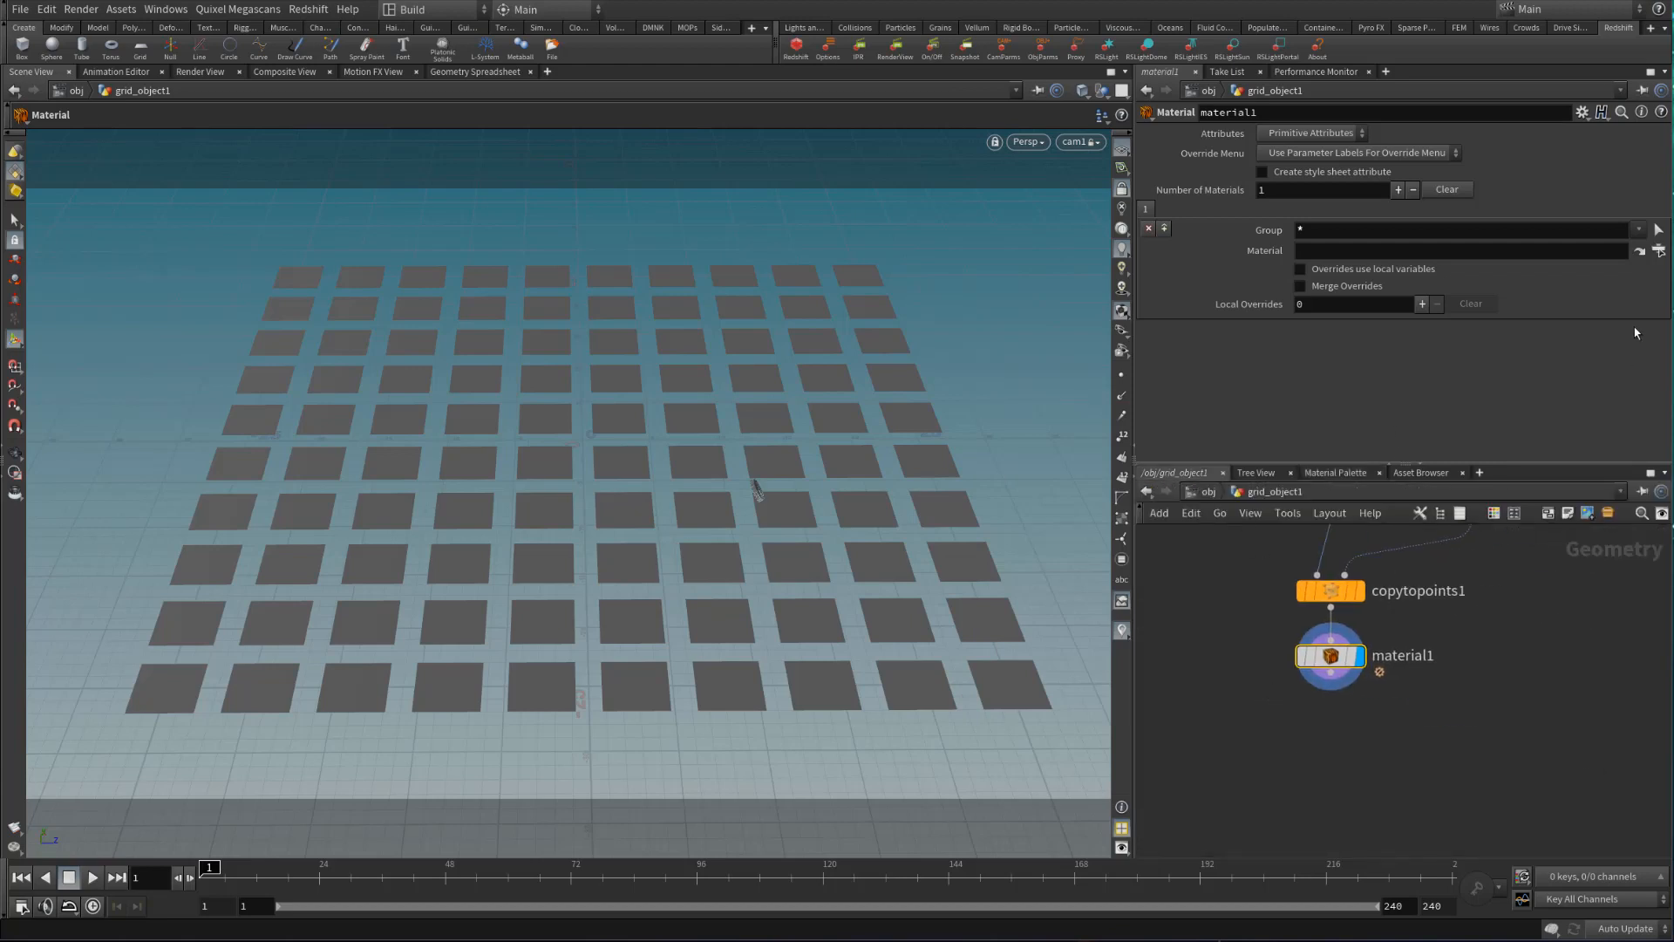
pyautogui.click(1658, 251)
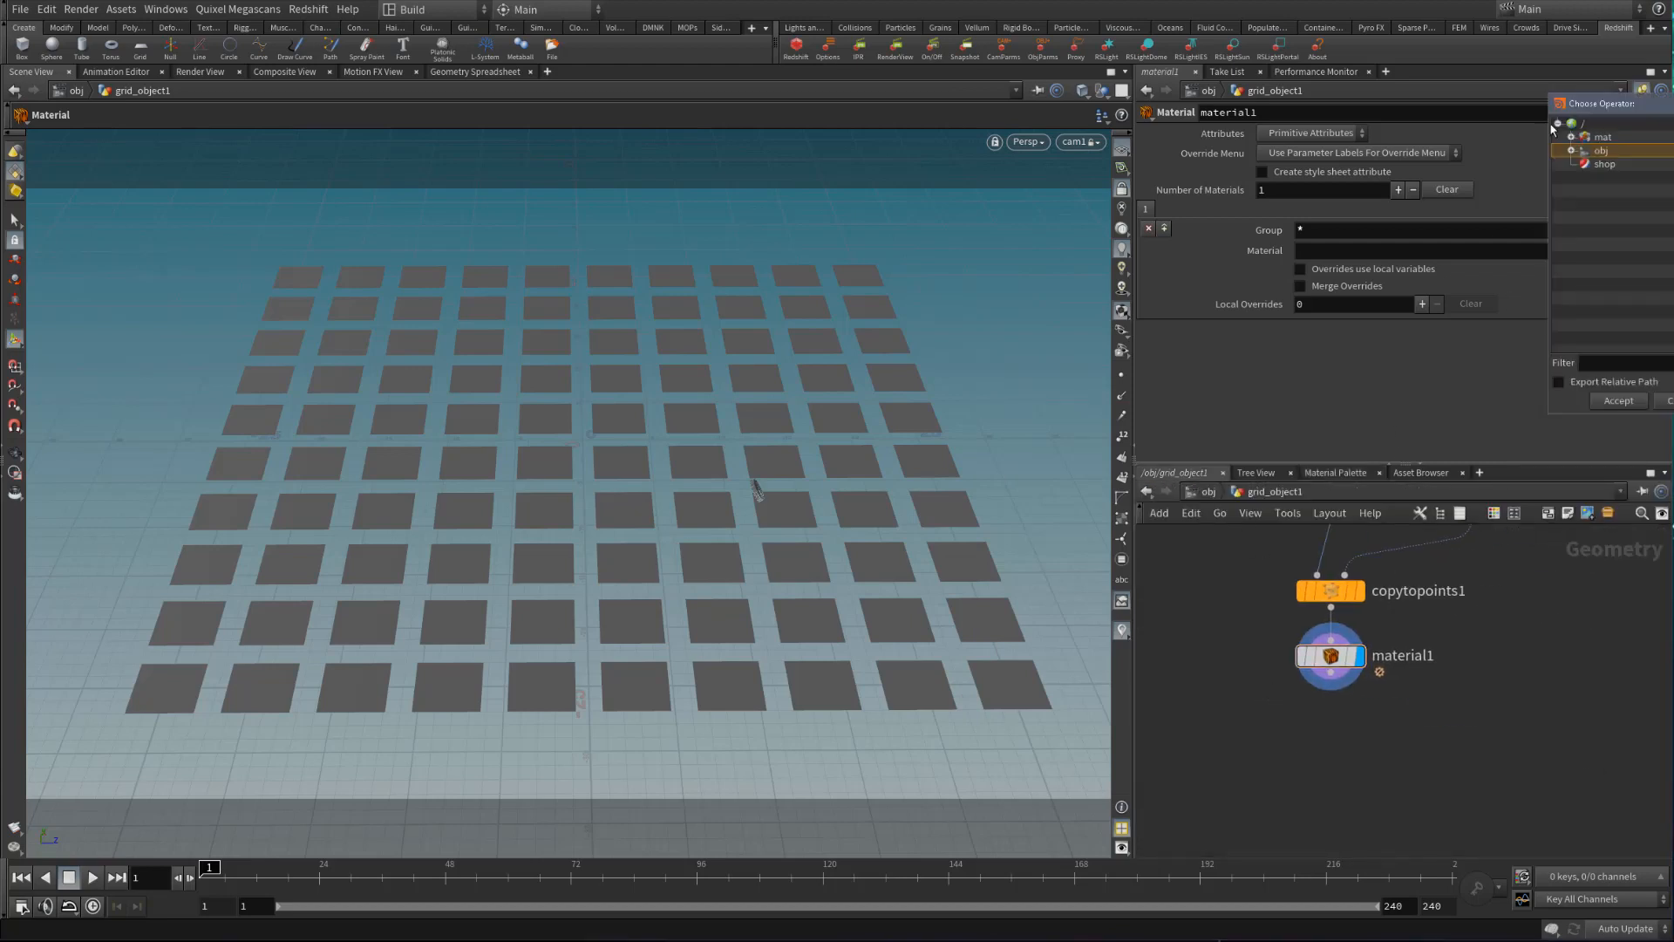
pyautogui.click(1345, 198)
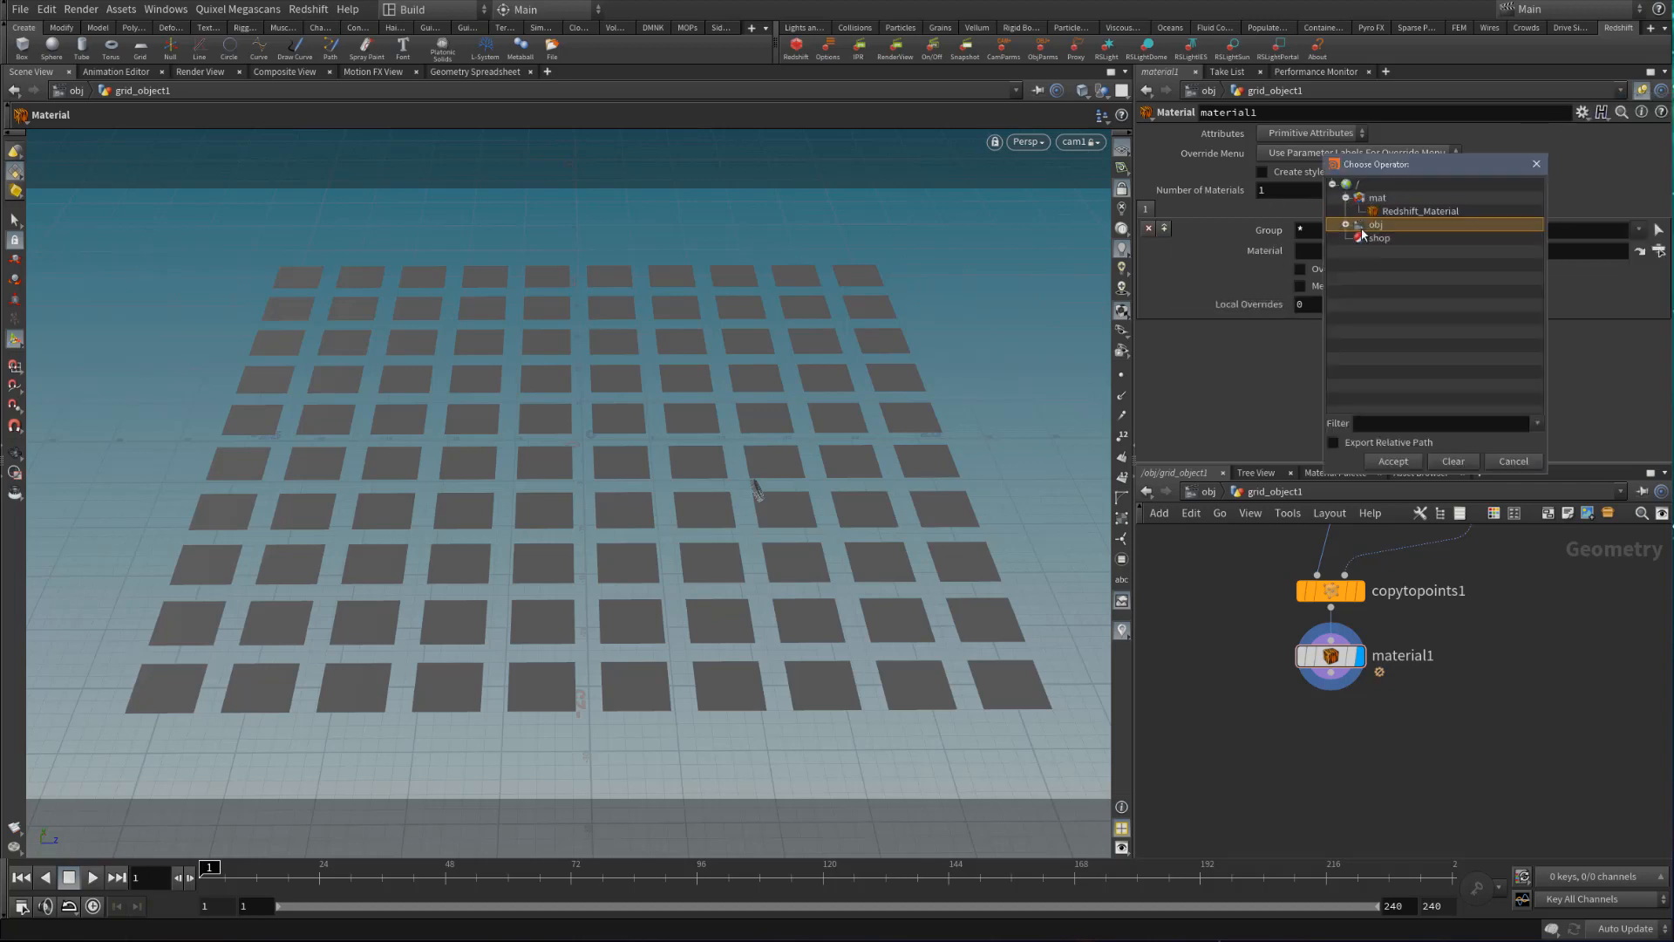
pyautogui.click(1377, 213)
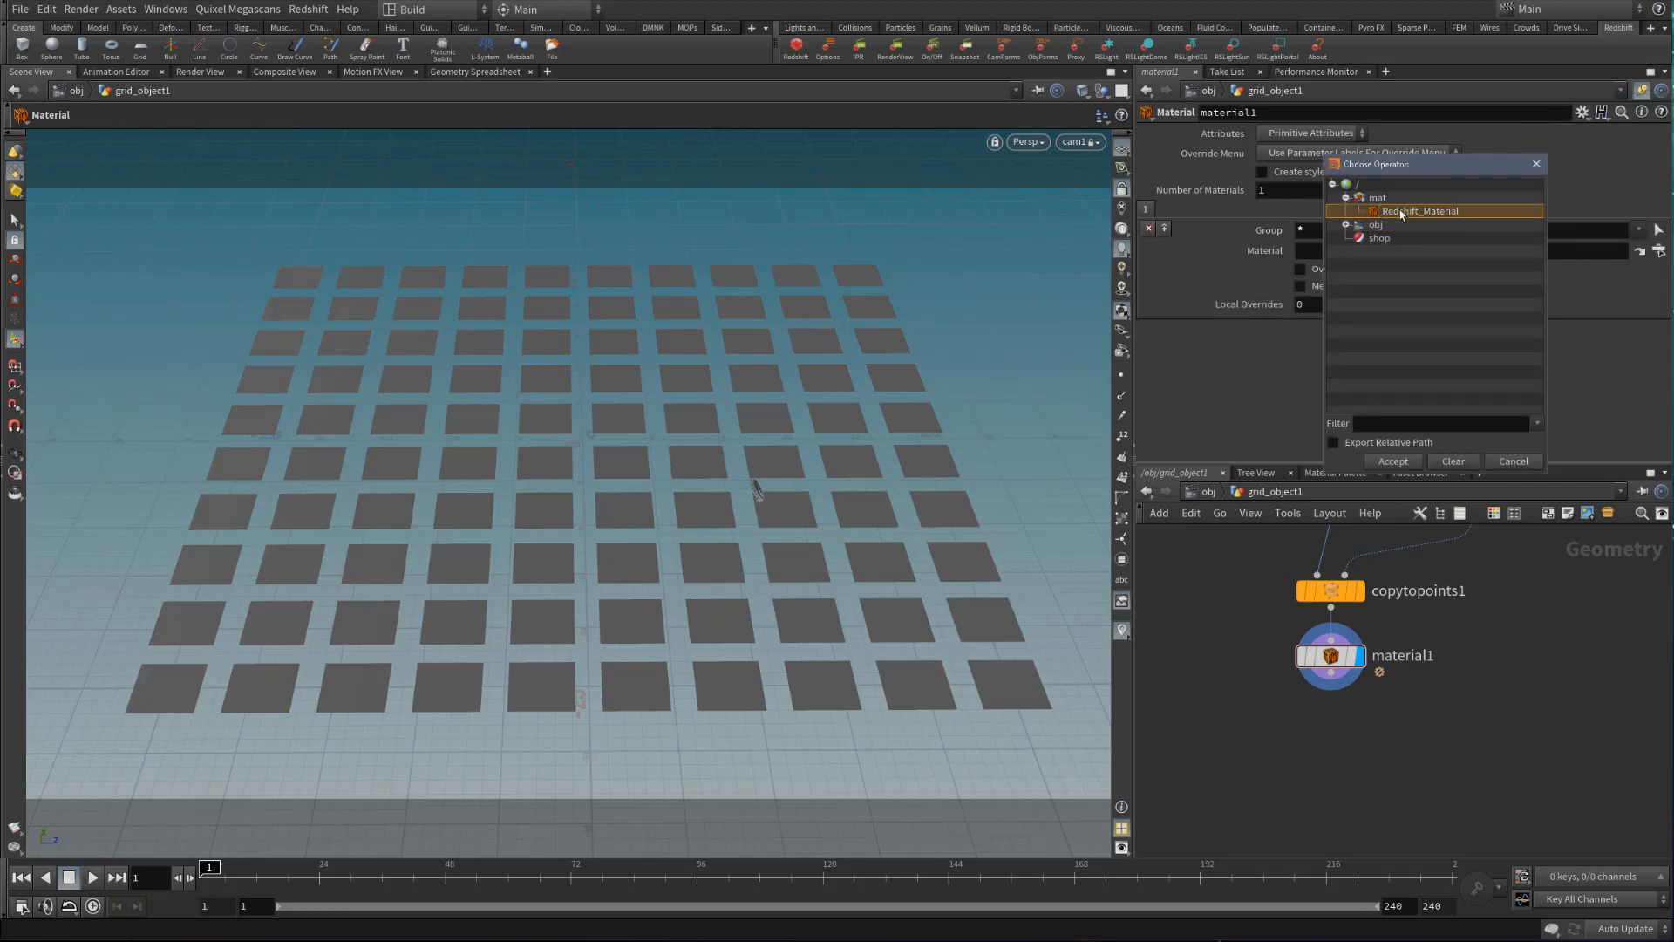
pyautogui.click(1392, 461)
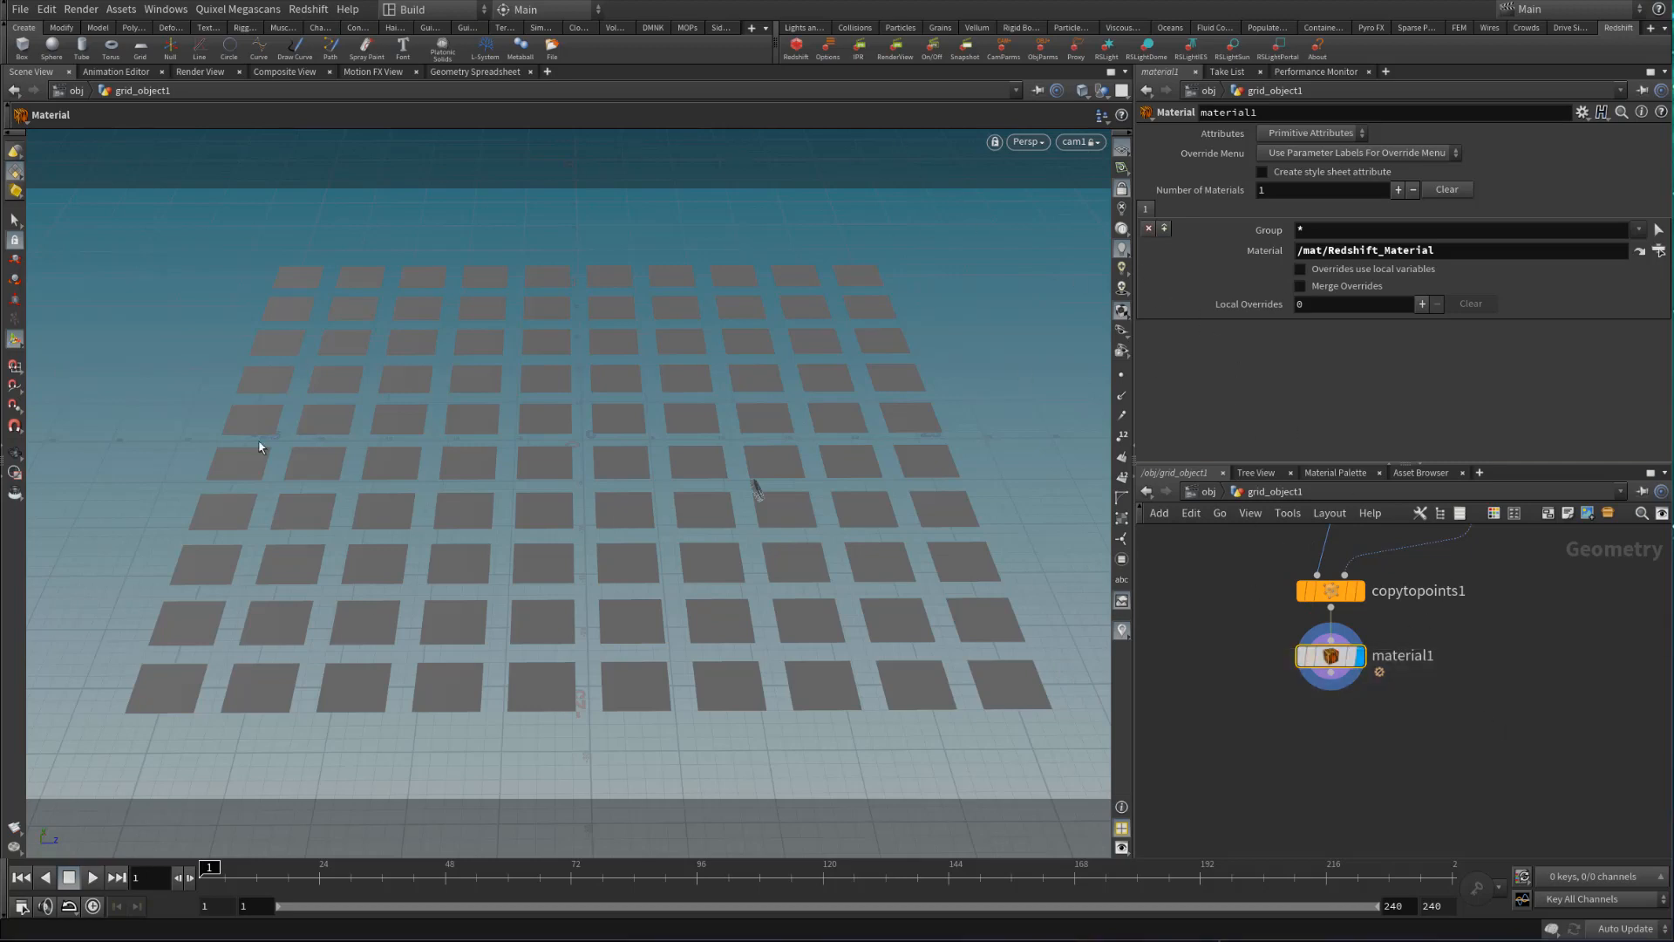
pyautogui.click(1358, 136)
pyautogui.click(1308, 140)
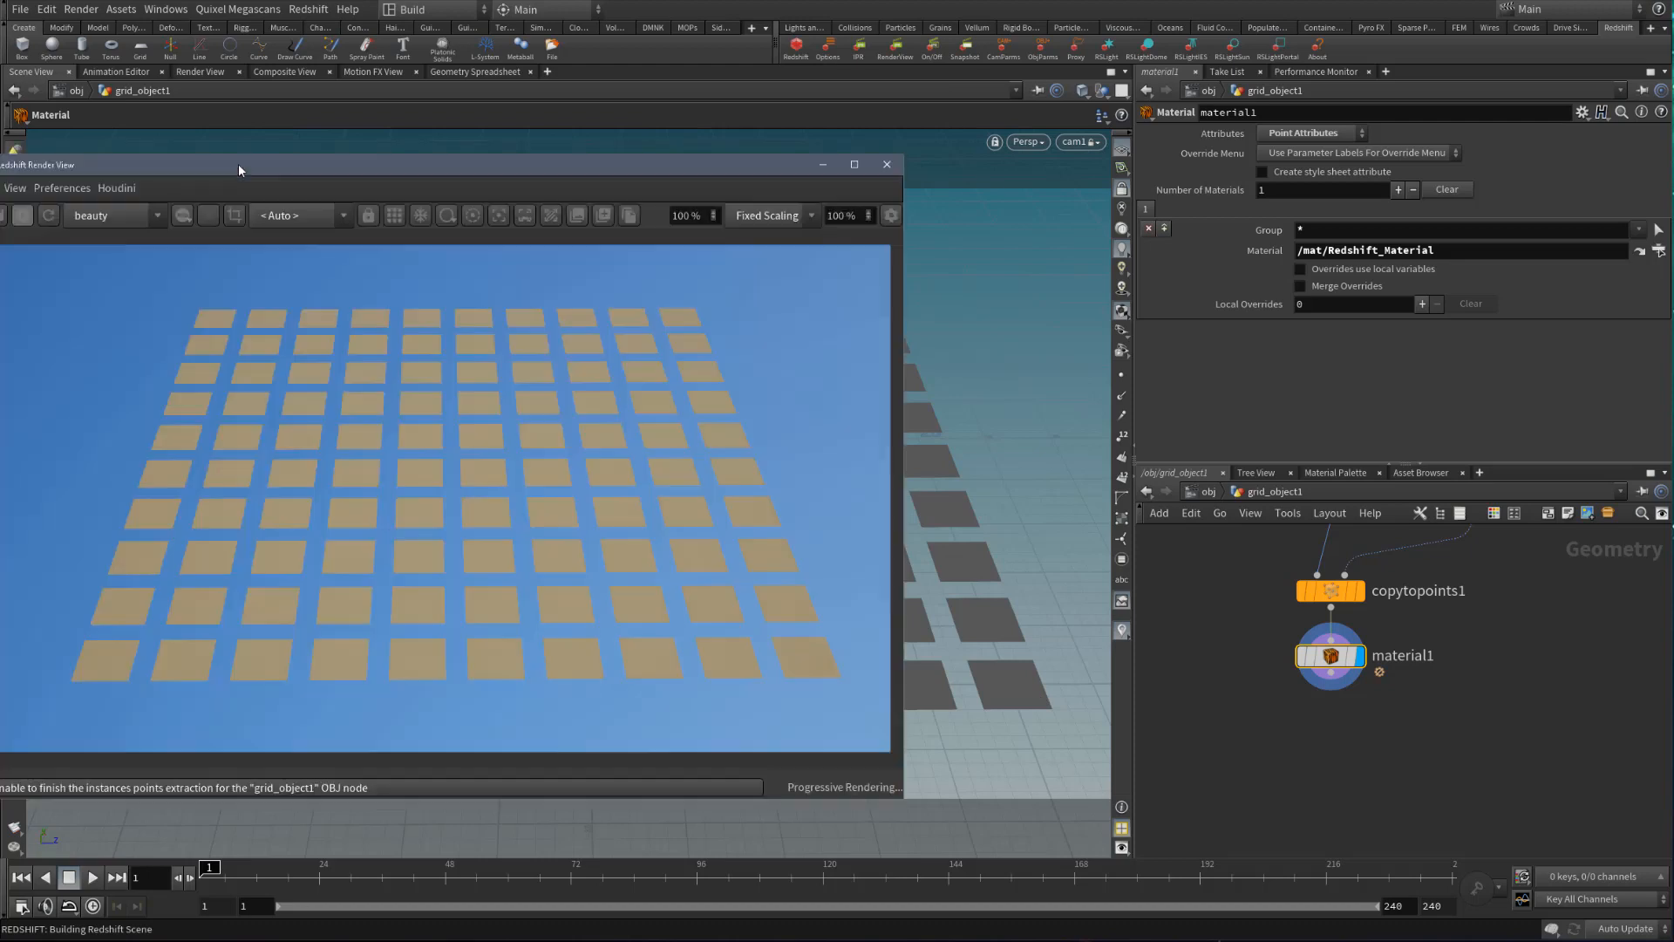
# Move the Redshift Render View off the scene view and tumble the camera to a corner view of the grid copies
pyautogui.moveTo(238, 164); pyautogui.dragTo(973, 248)
pyautogui.press('Escape')
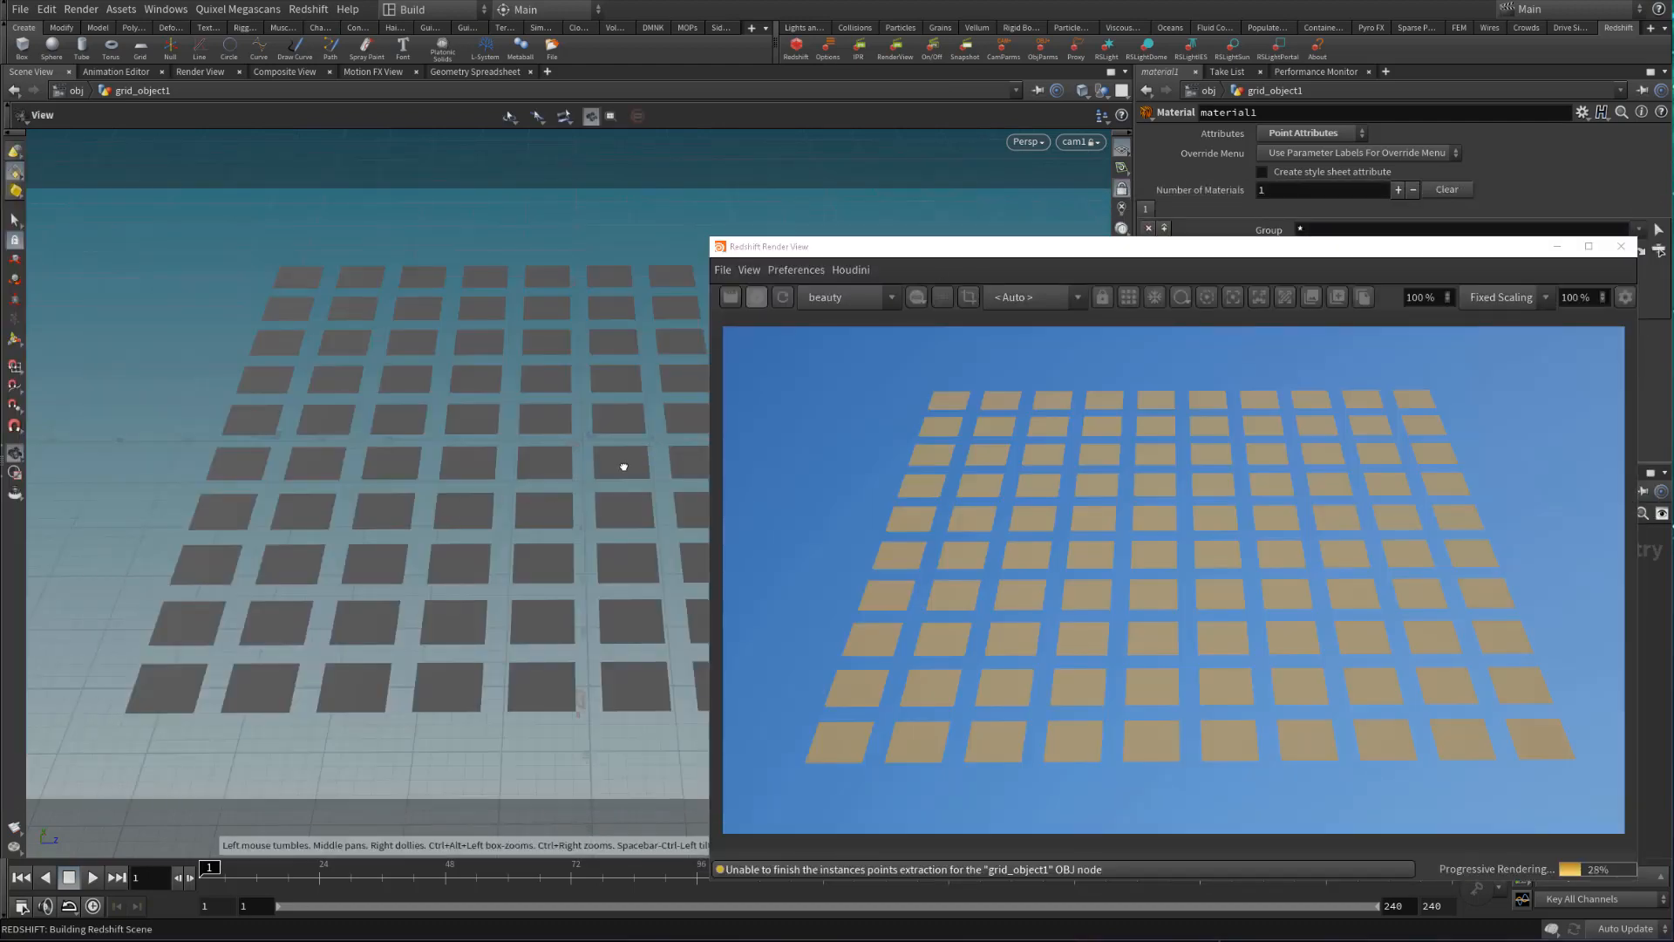
pyautogui.moveTo(579, 497); pyautogui.dragTo(348, 528)
pyautogui.moveTo(348, 527); pyautogui.dragTo(304, 448, button='middle')
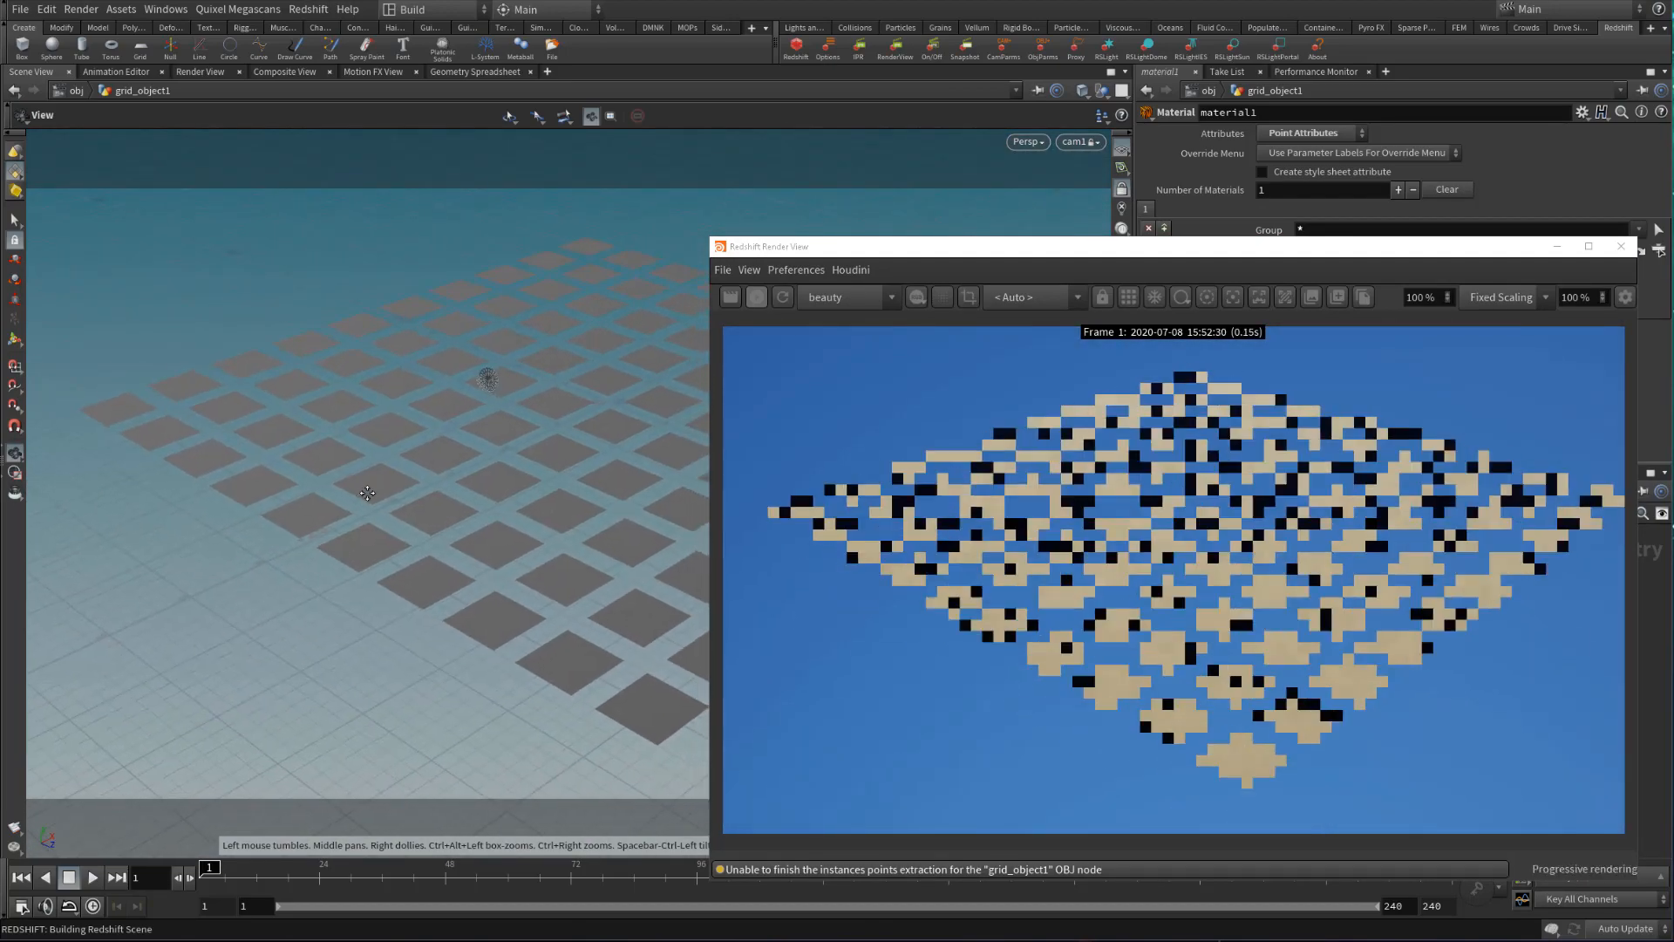
pyautogui.moveTo(1213, 248); pyautogui.dragTo(689, 188)
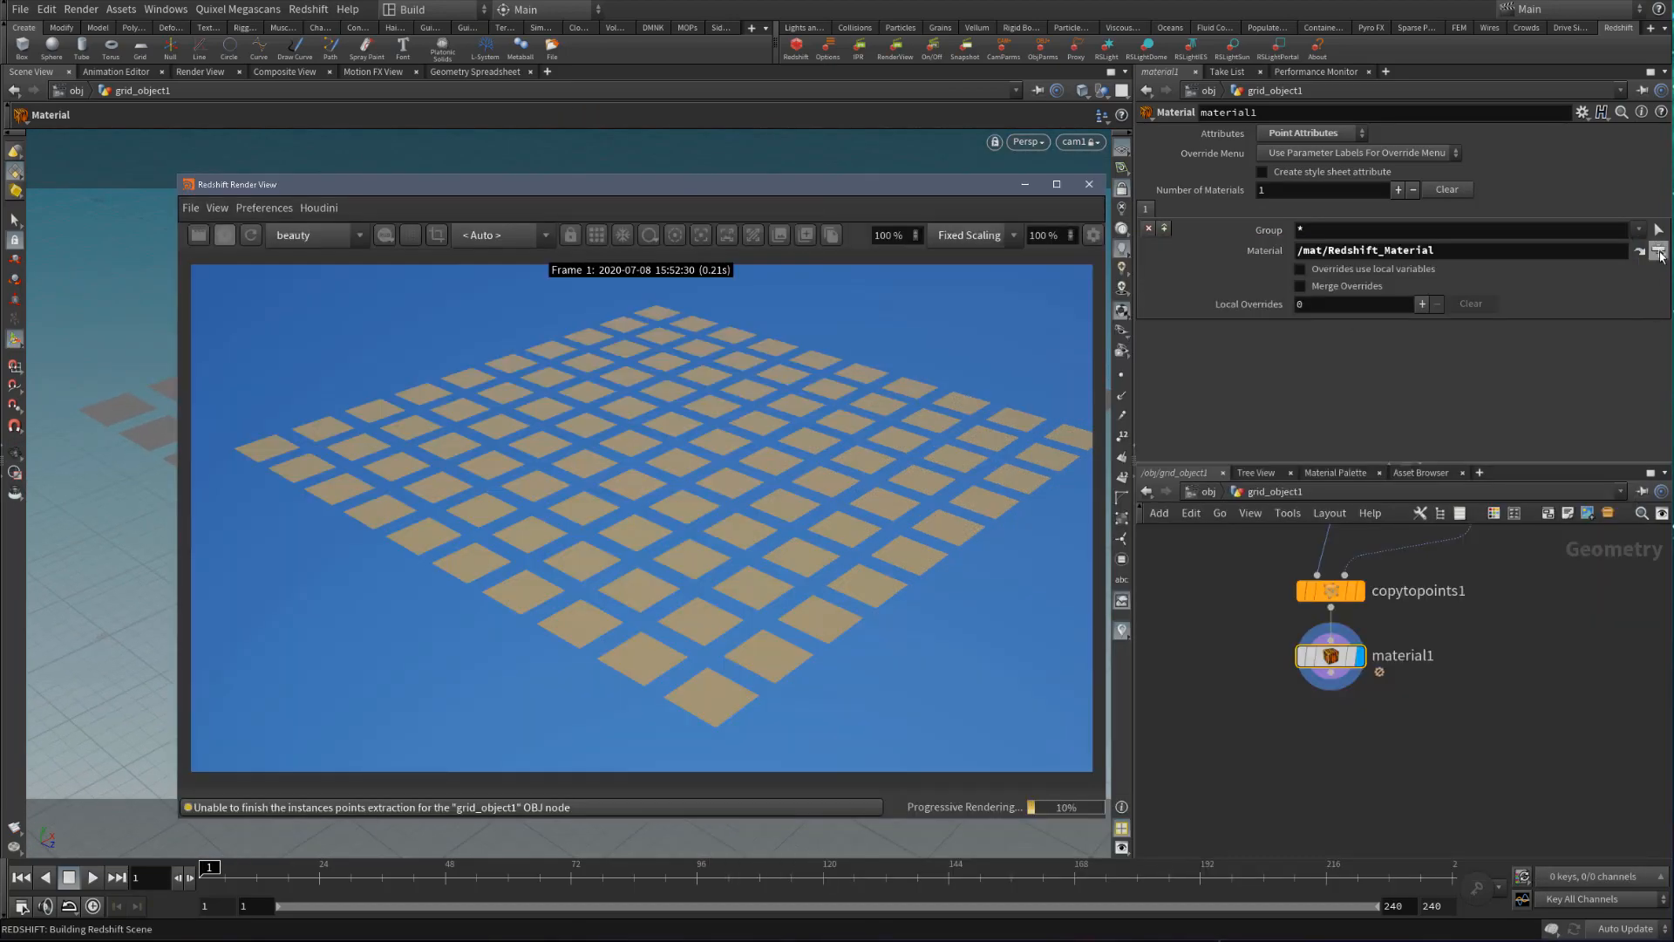
# Open the assigned Redshift_Material network from the material node and select its Material1 shader
pyautogui.click(1657, 251)
pyautogui.press('Escape')
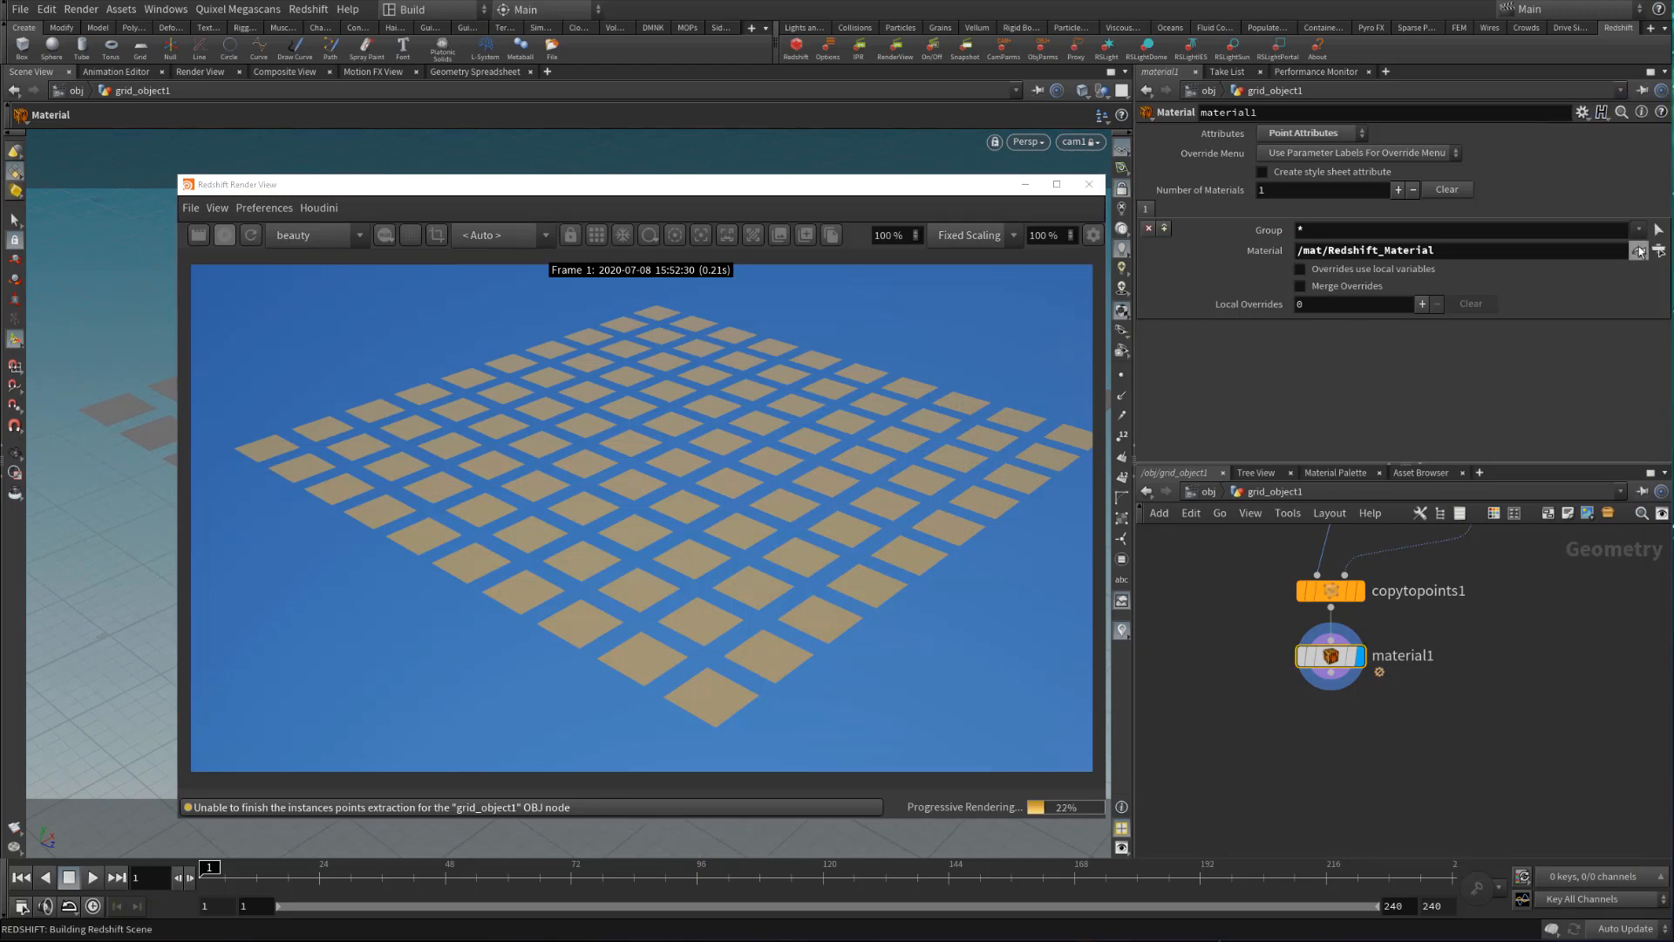
pyautogui.click(1637, 251)
pyautogui.doubleClick(1376, 684)
pyautogui.click(1312, 645)
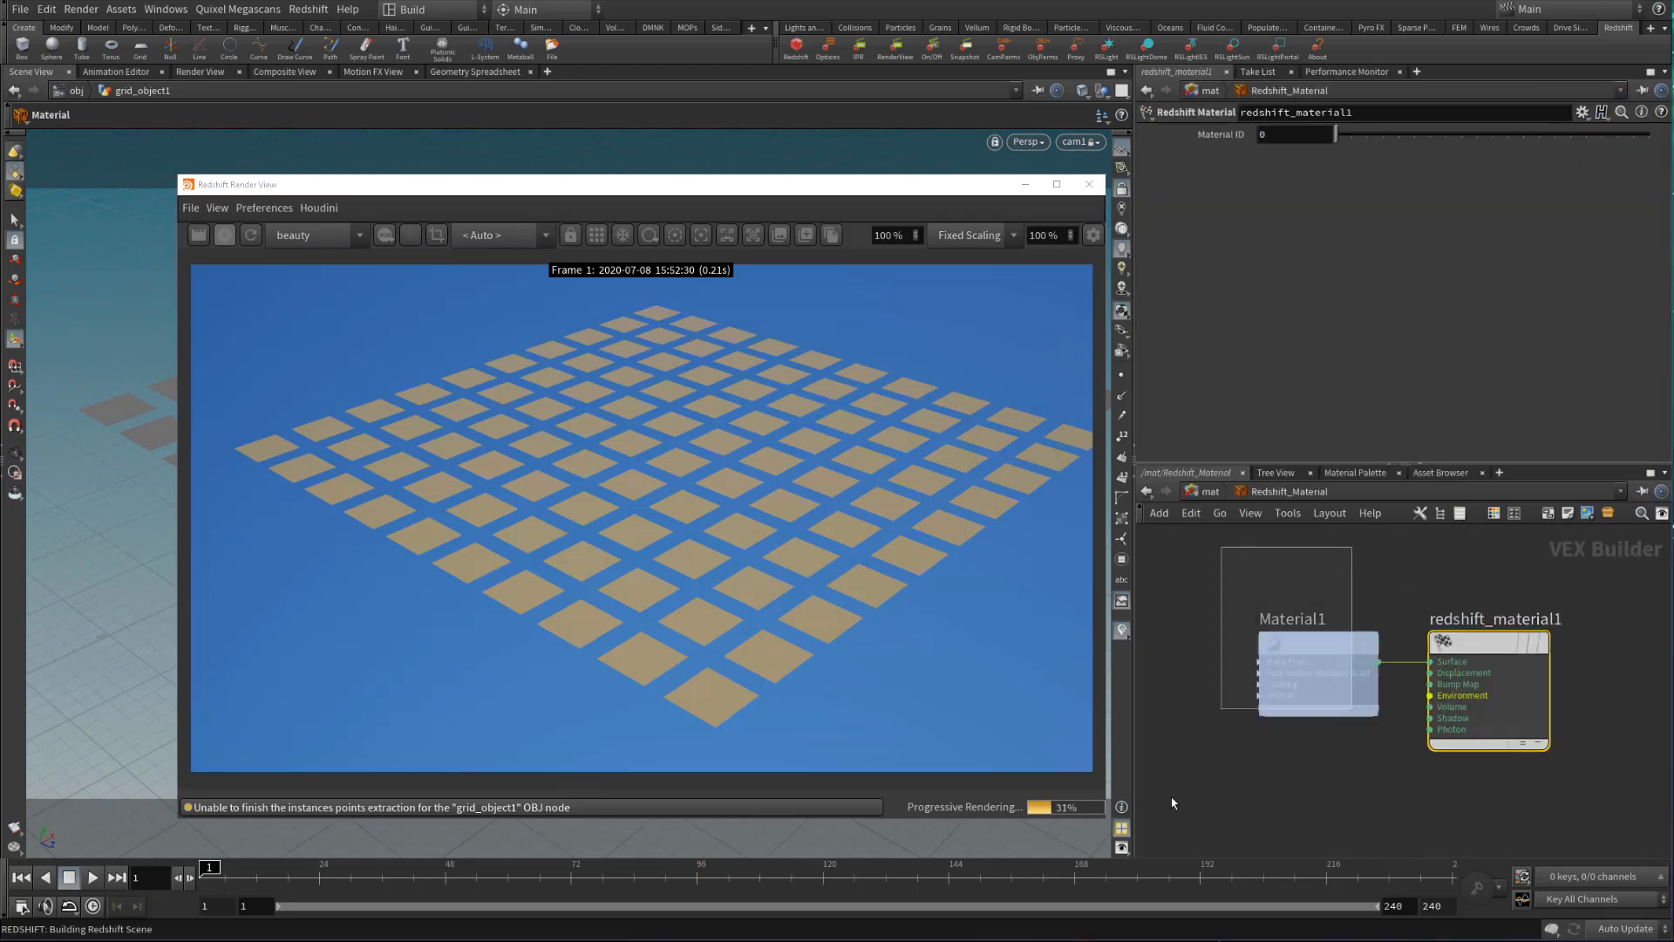
# Try several diffuse colours on the Material1 shader, including yellow, and set the final colour to light grey 0.6667
pyautogui.click(1281, 188)
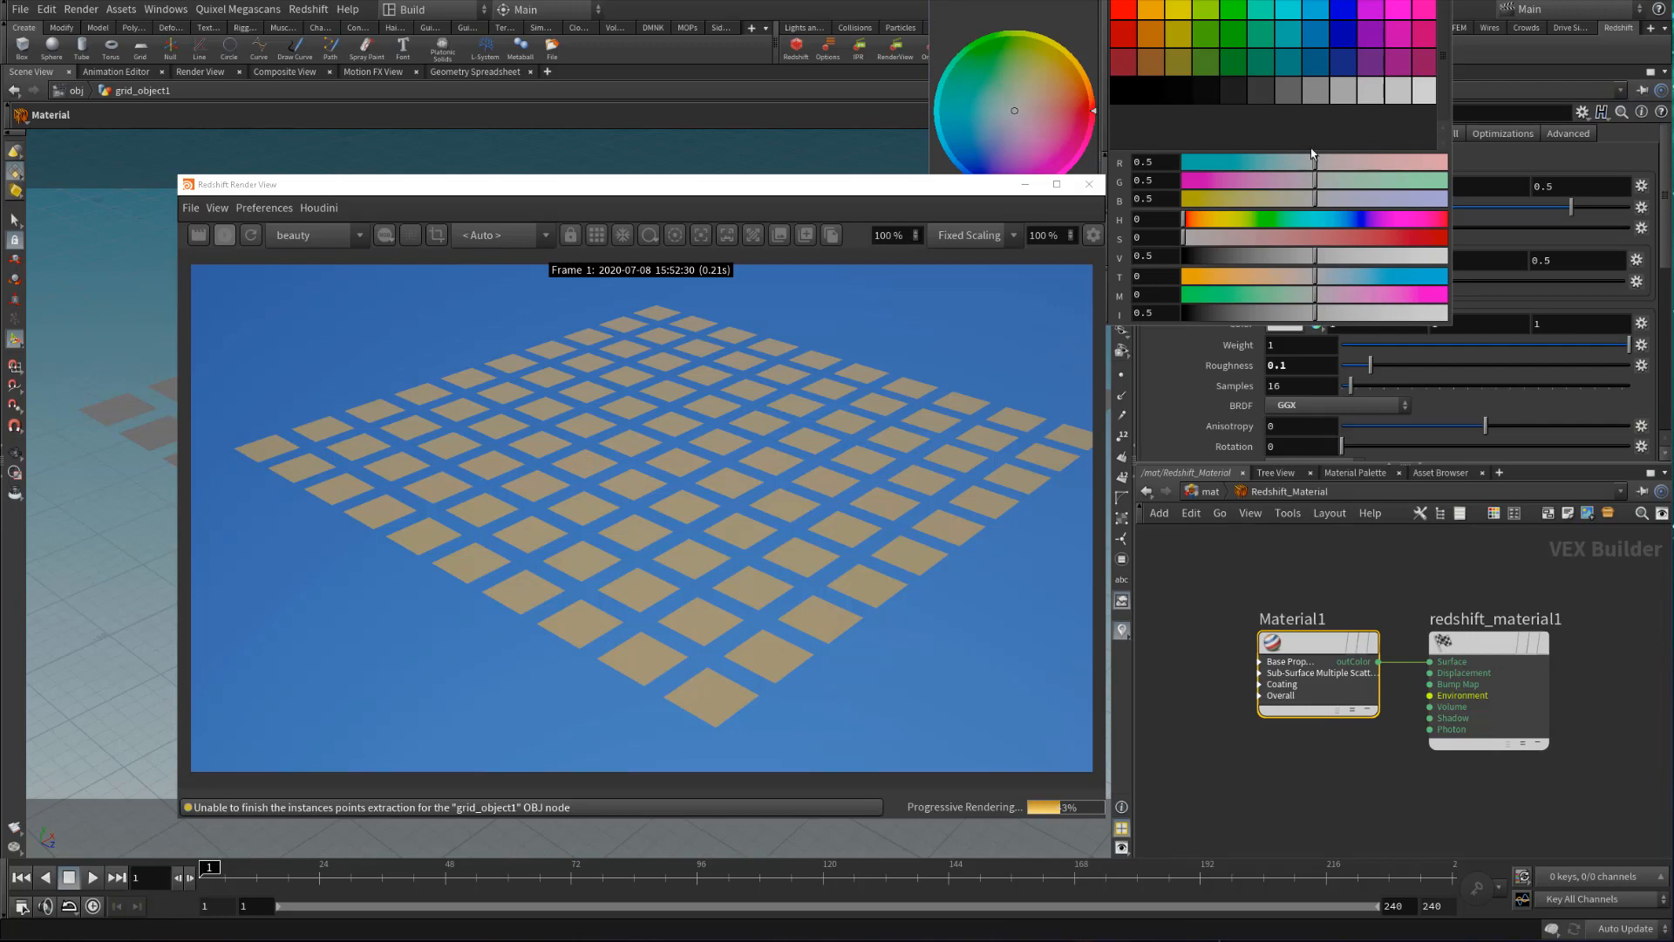
pyautogui.click(1244, 35)
pyautogui.click(1261, 18)
pyautogui.click(1178, 10)
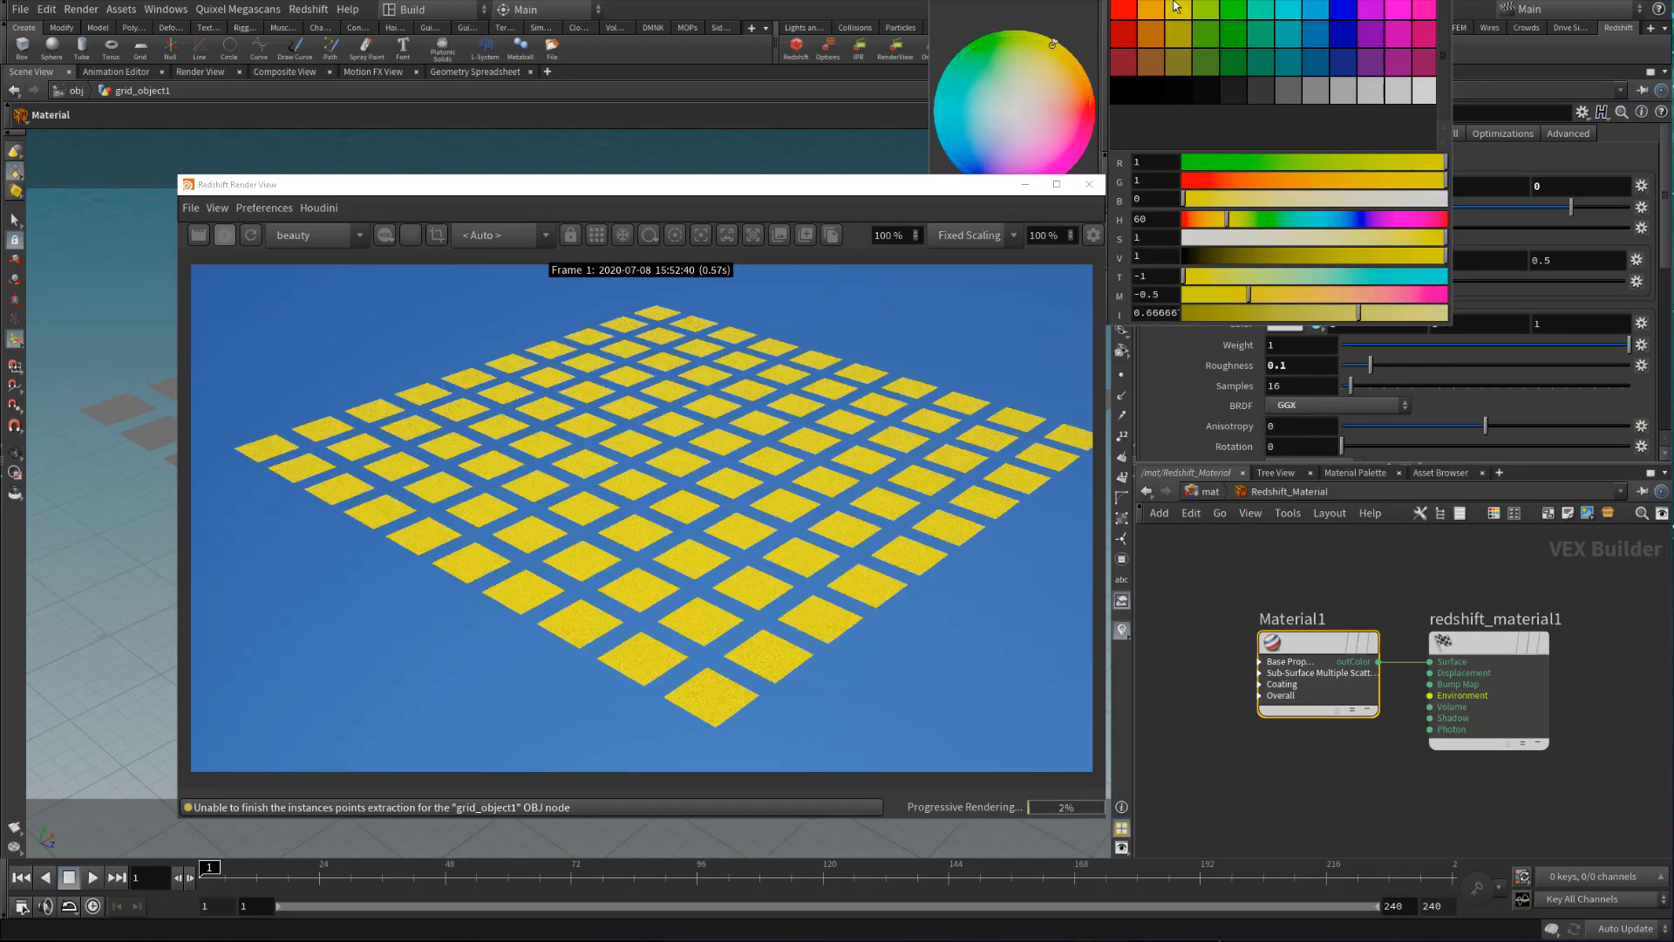
pyautogui.click(1130, 35)
pyautogui.click(1151, 35)
pyautogui.click(1178, 35)
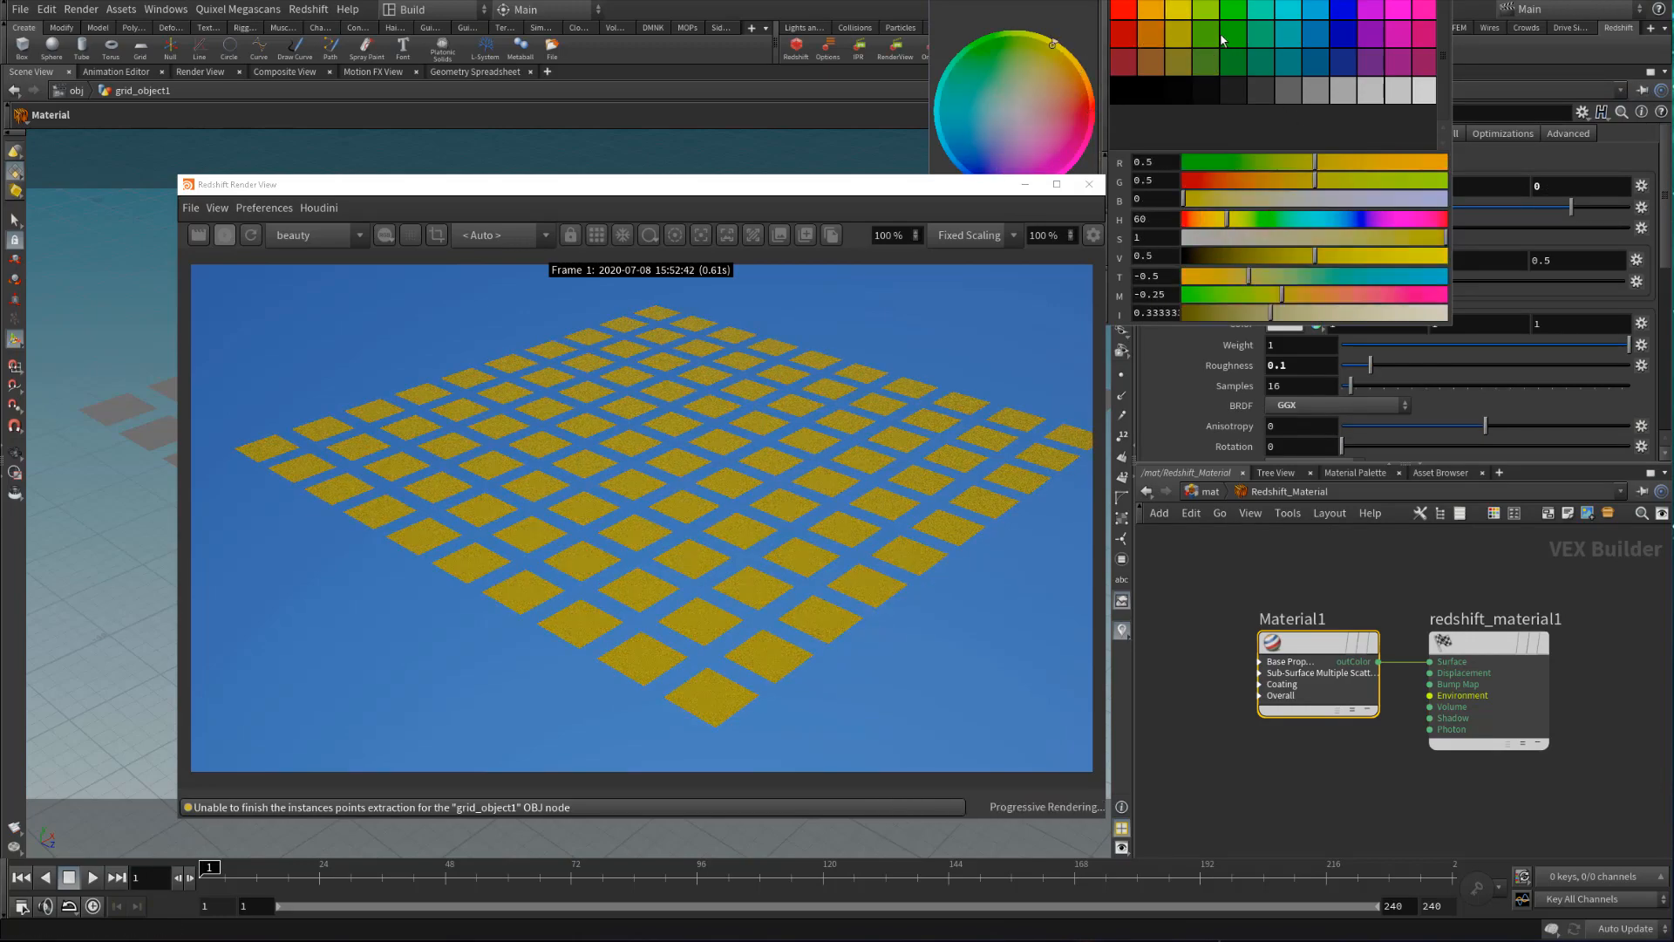
pyautogui.click(1206, 35)
pyautogui.click(1343, 89)
pyautogui.click(1288, 90)
pyautogui.click(1321, 92)
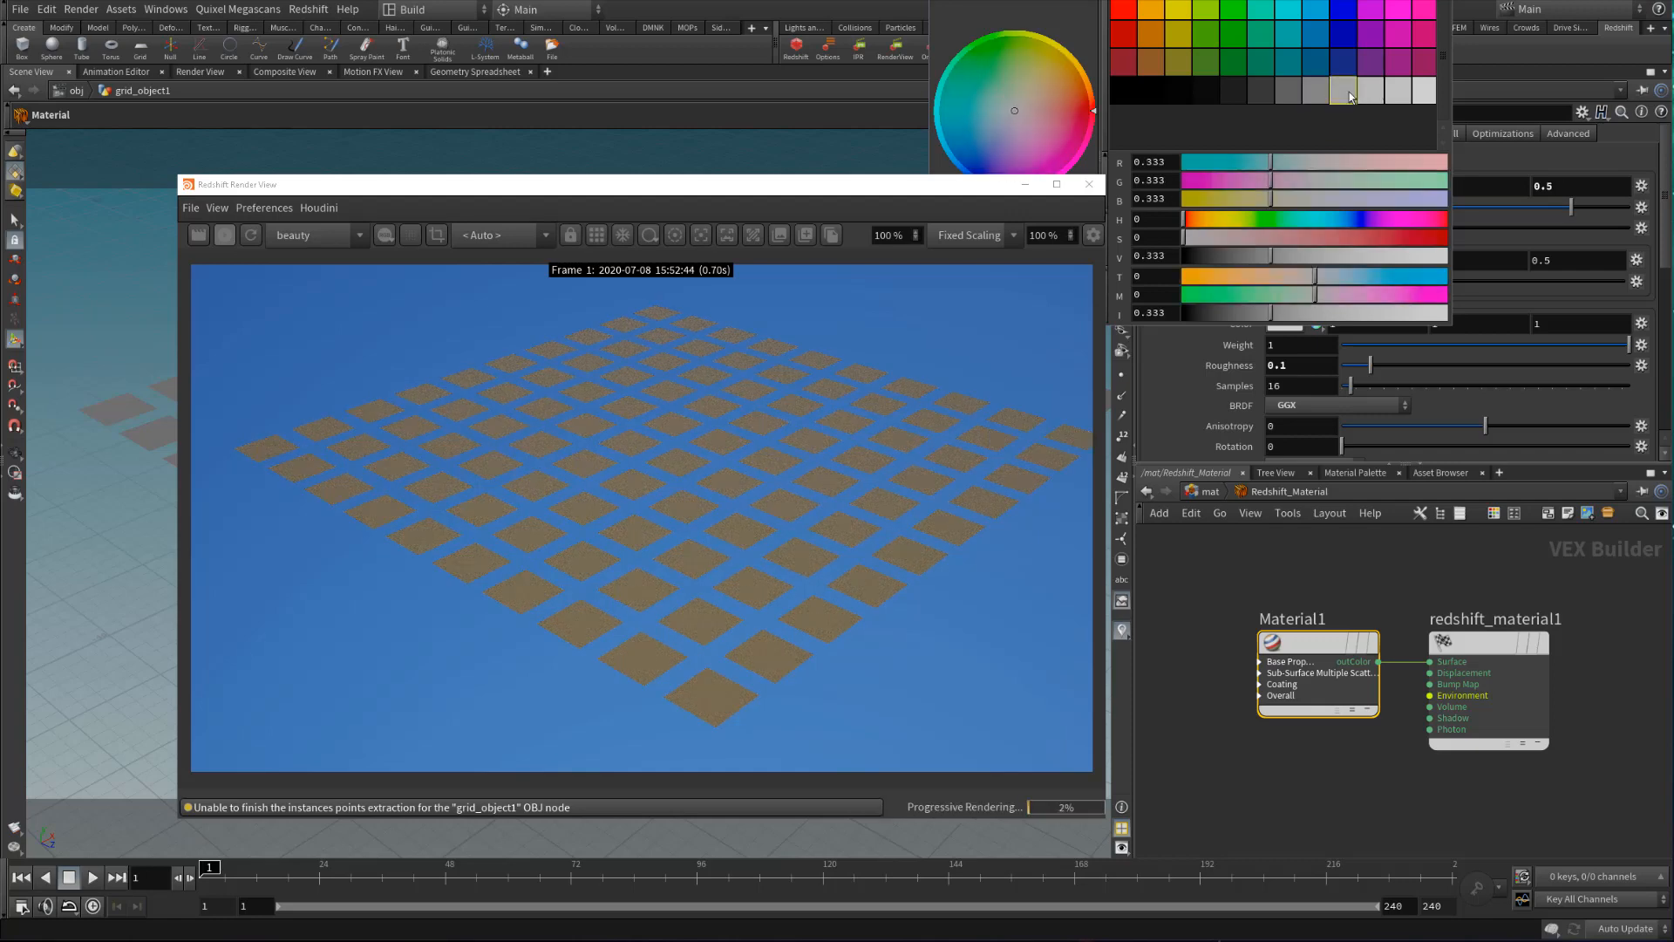
pyautogui.click(1343, 89)
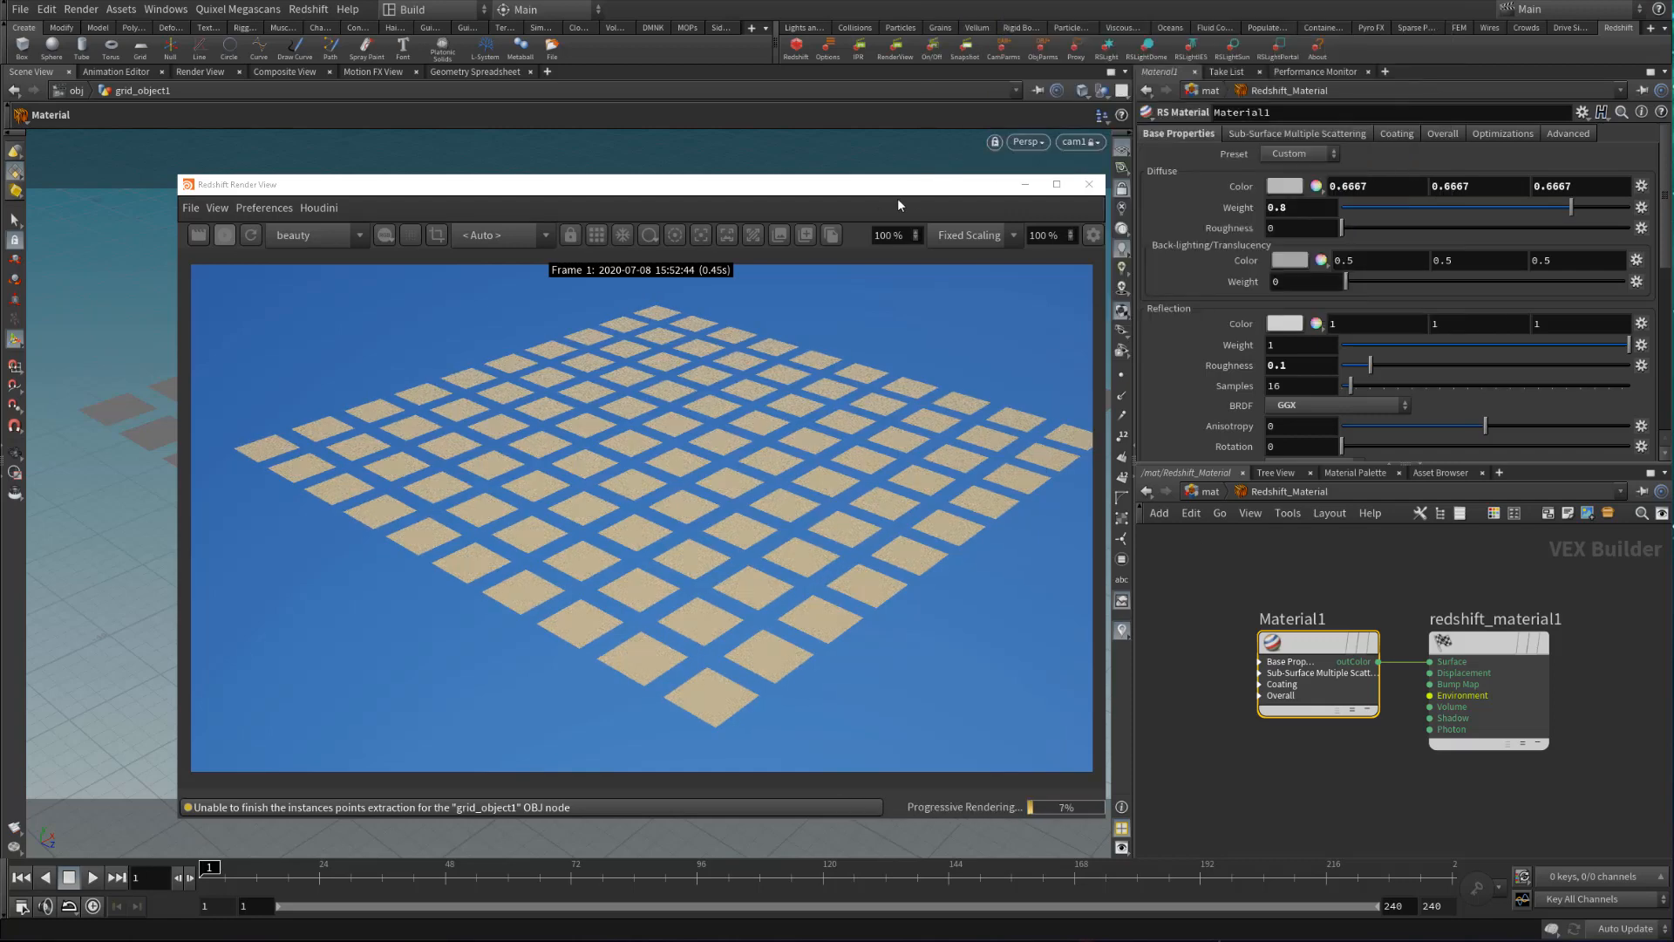
# Move the Redshift Render View aside and return from the material network to the grid_object1 geometry network
pyautogui.moveTo(874, 180); pyautogui.dragTo(742, 152)
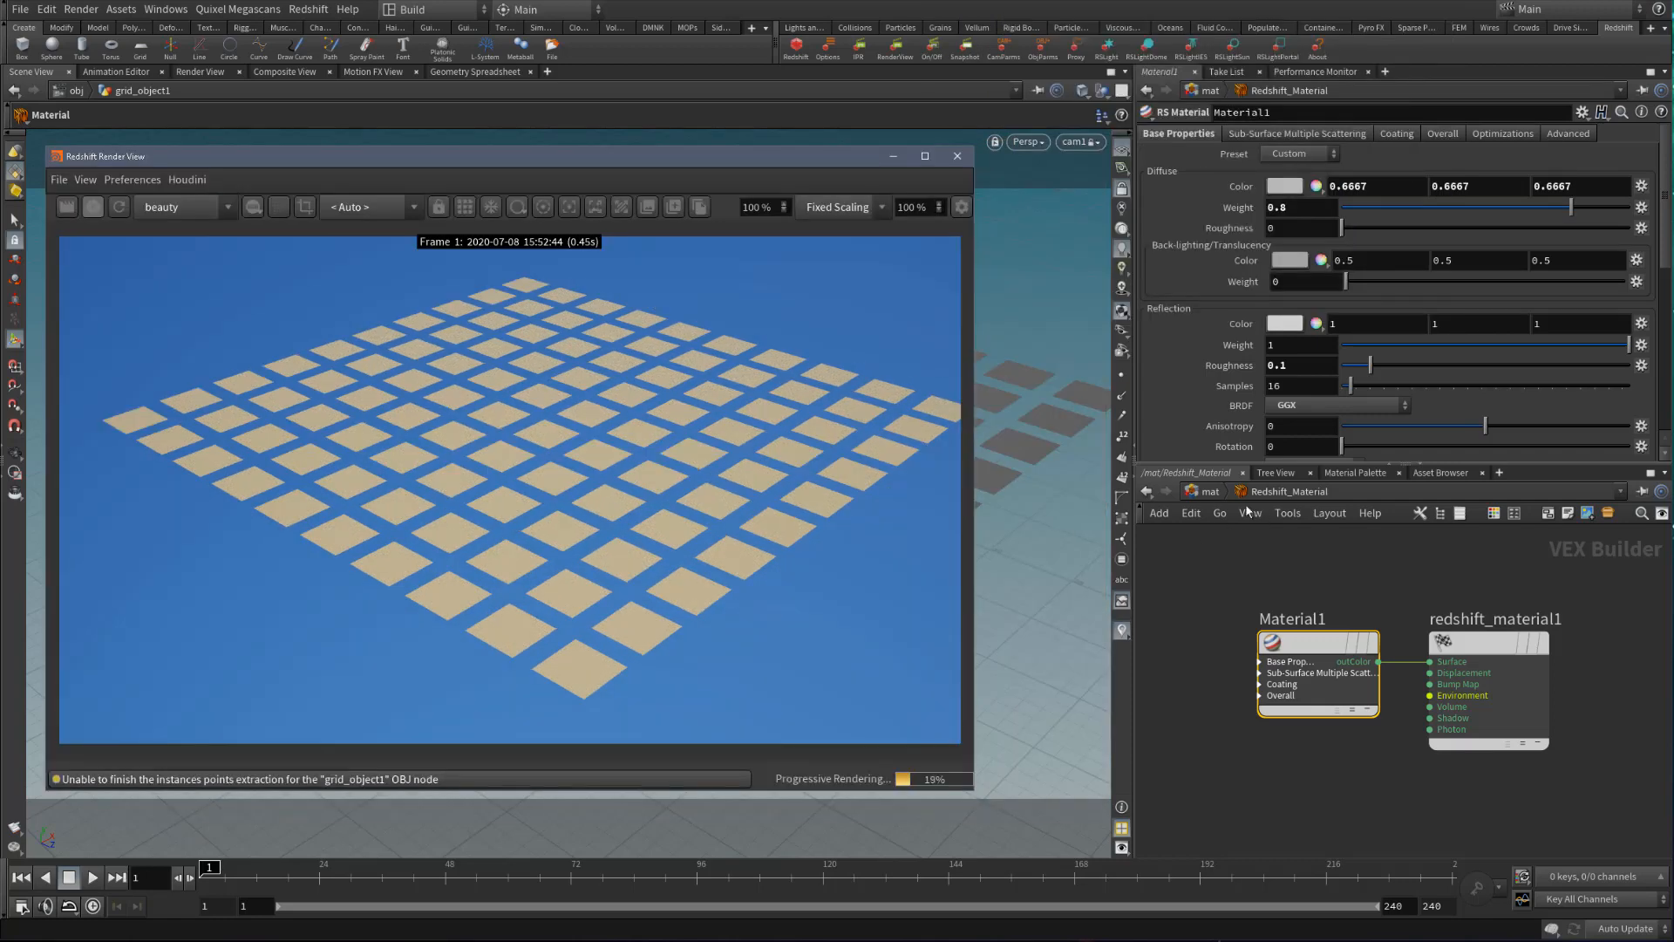
pyautogui.click(1215, 493)
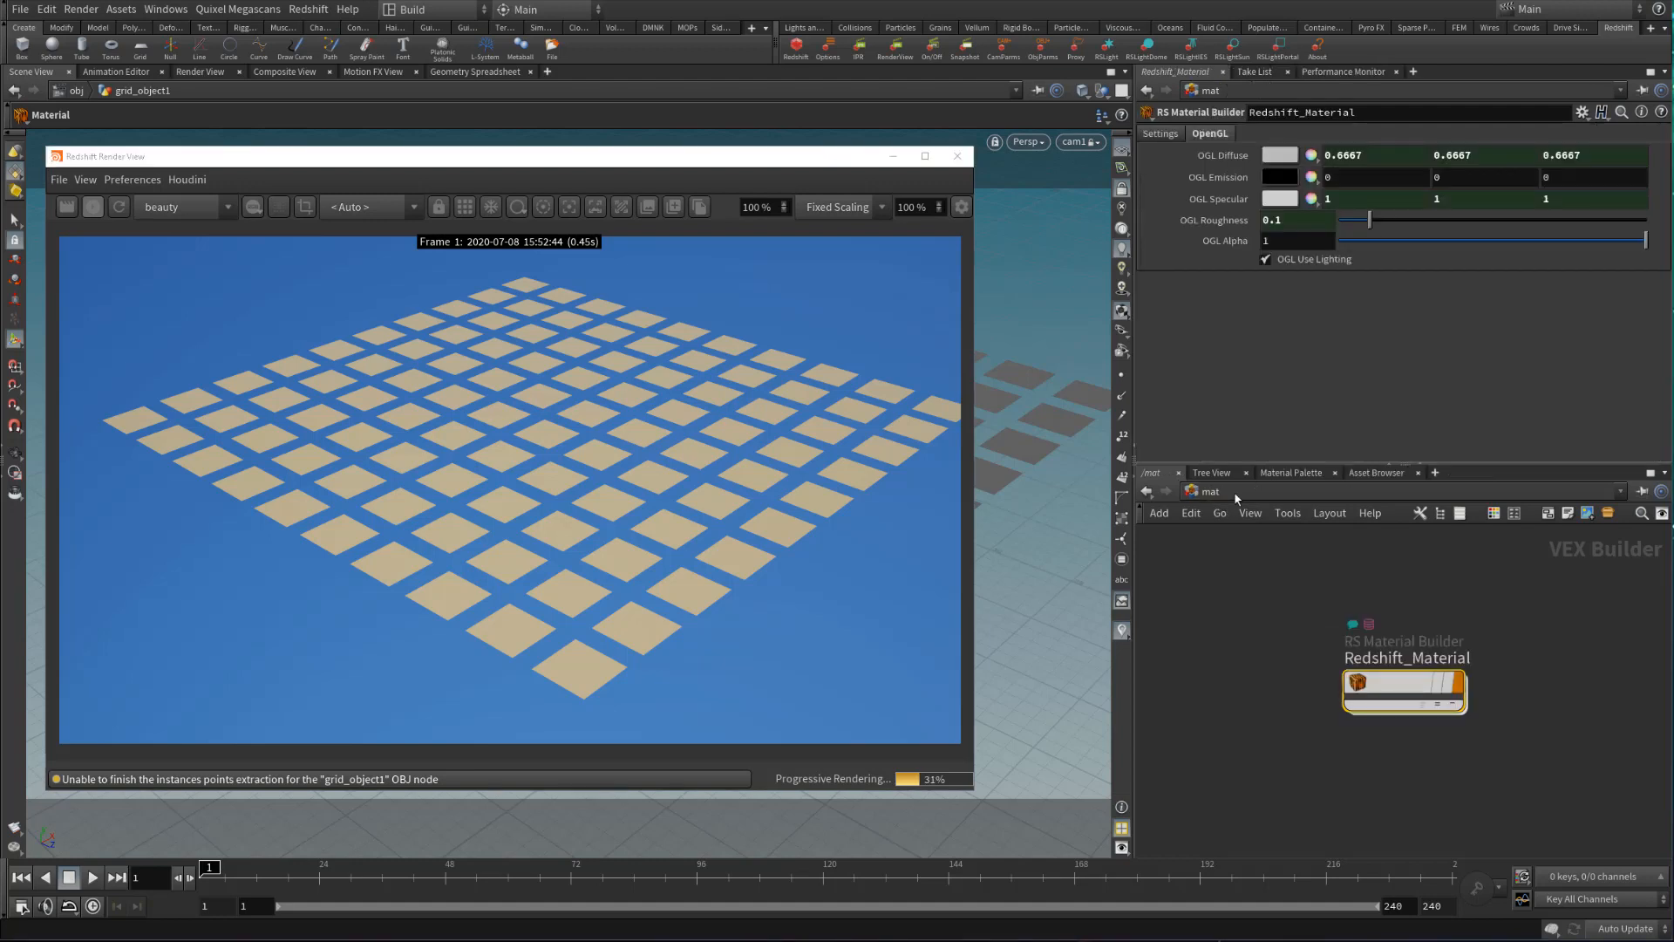
pyautogui.click(1236, 498)
pyautogui.click(1255, 575)
pyautogui.doubleClick(1299, 593)
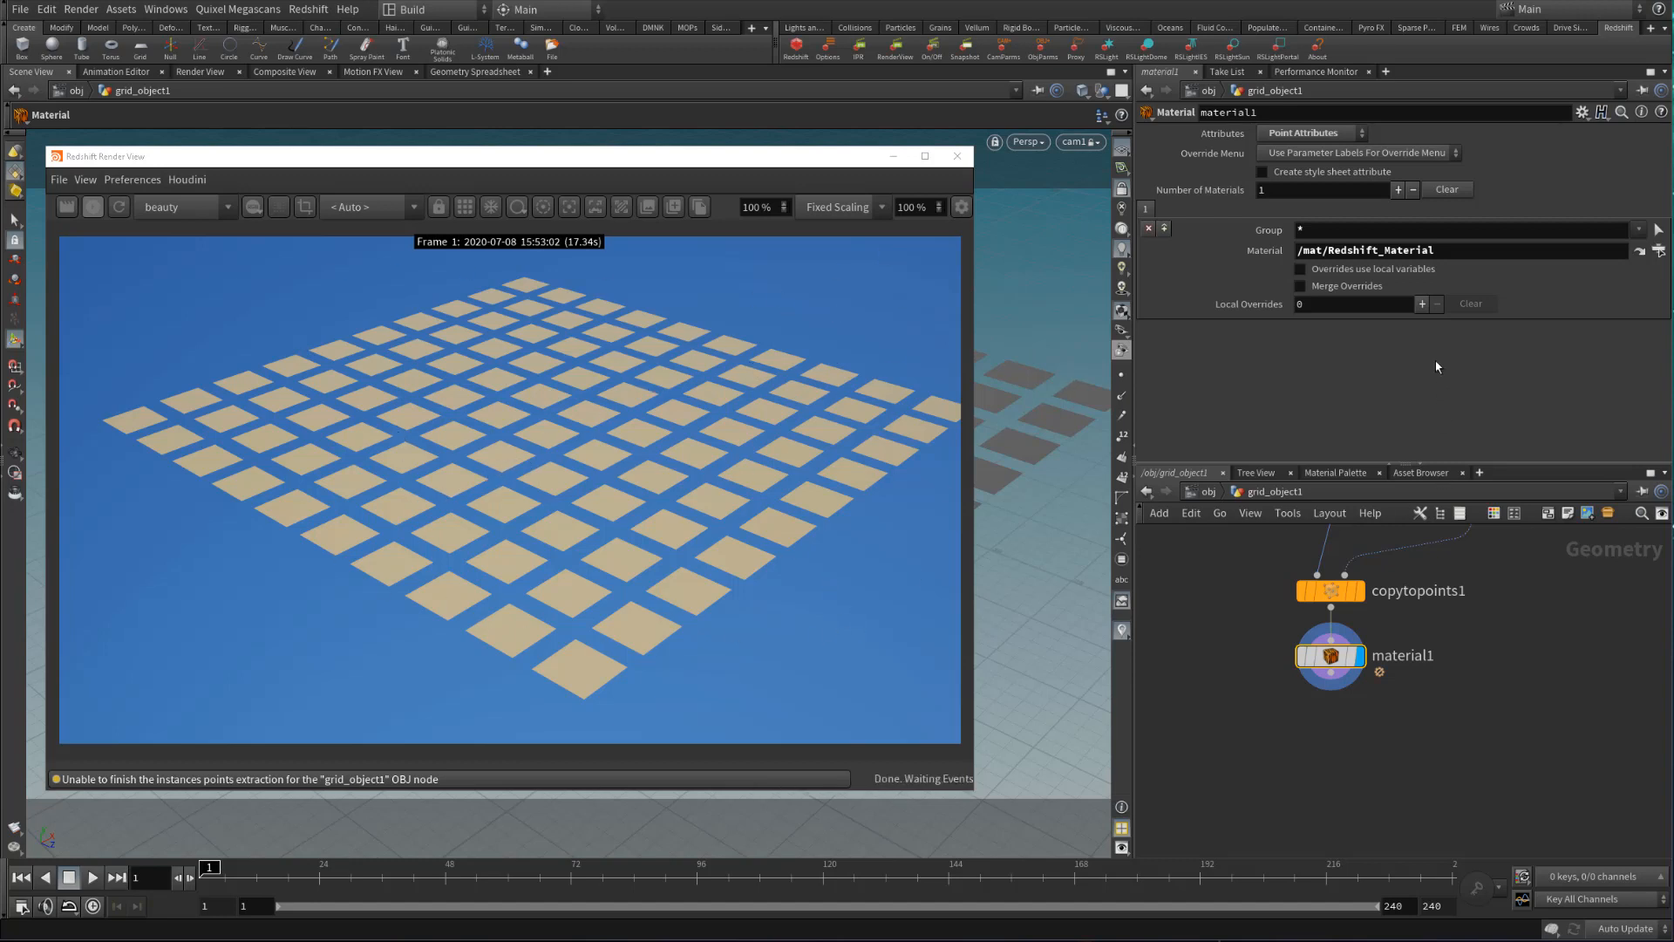
# Add one local override to the material1 node, refresh the render, and set the override's type to Color Value
pyautogui.click(1422, 304)
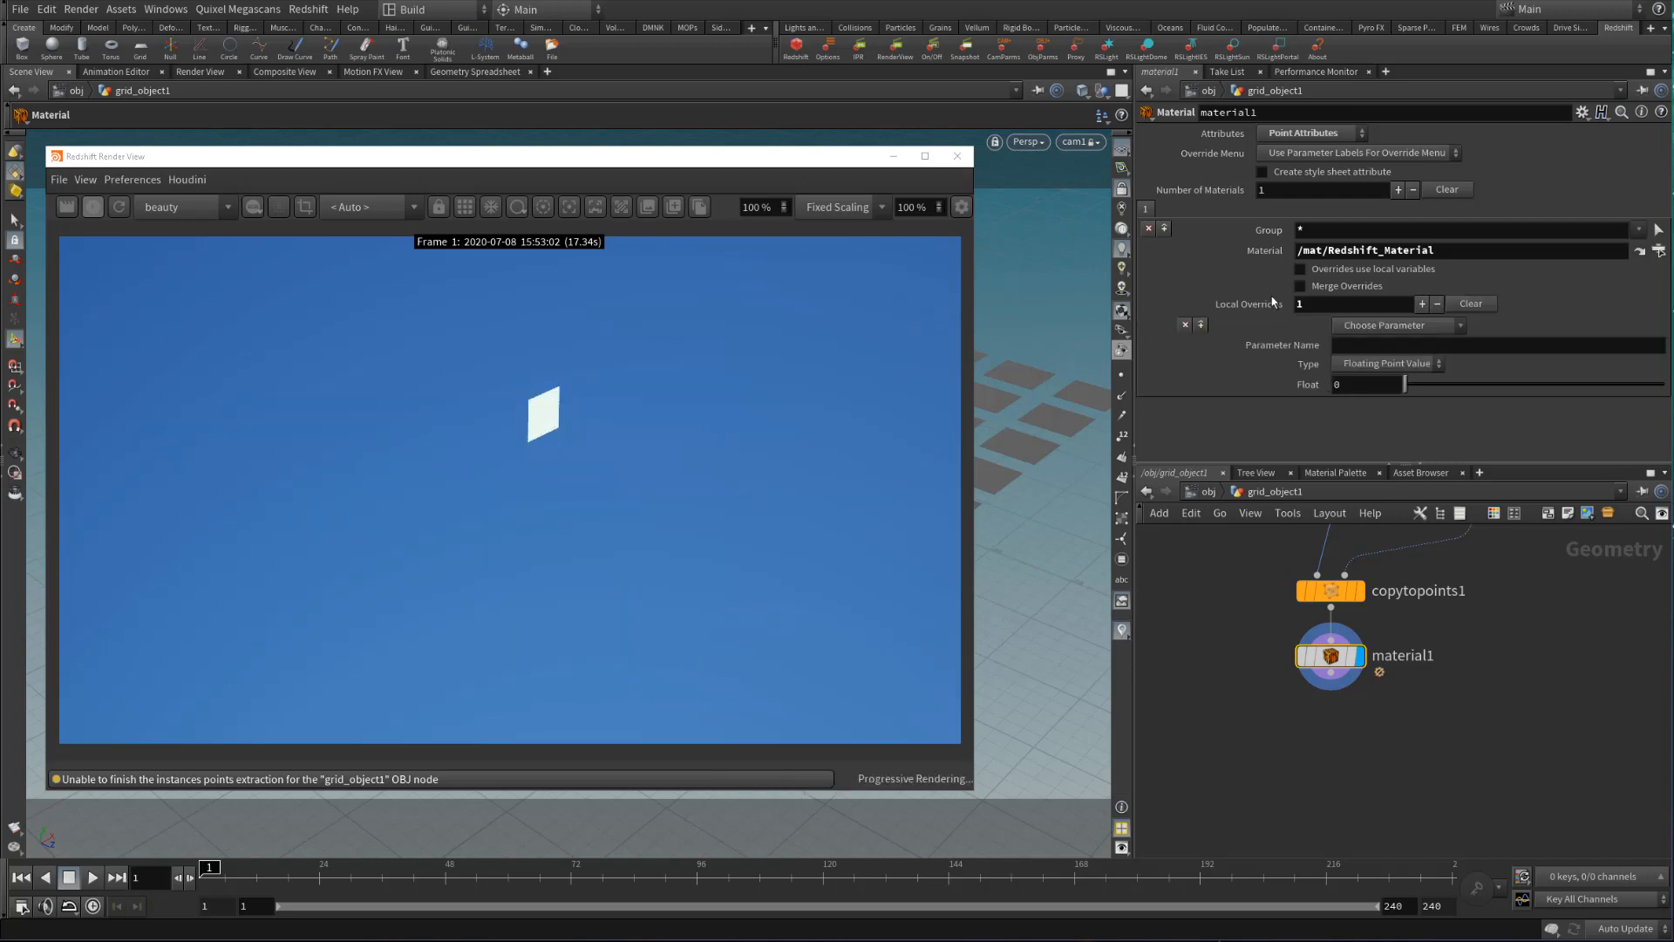
pyautogui.click(122, 206)
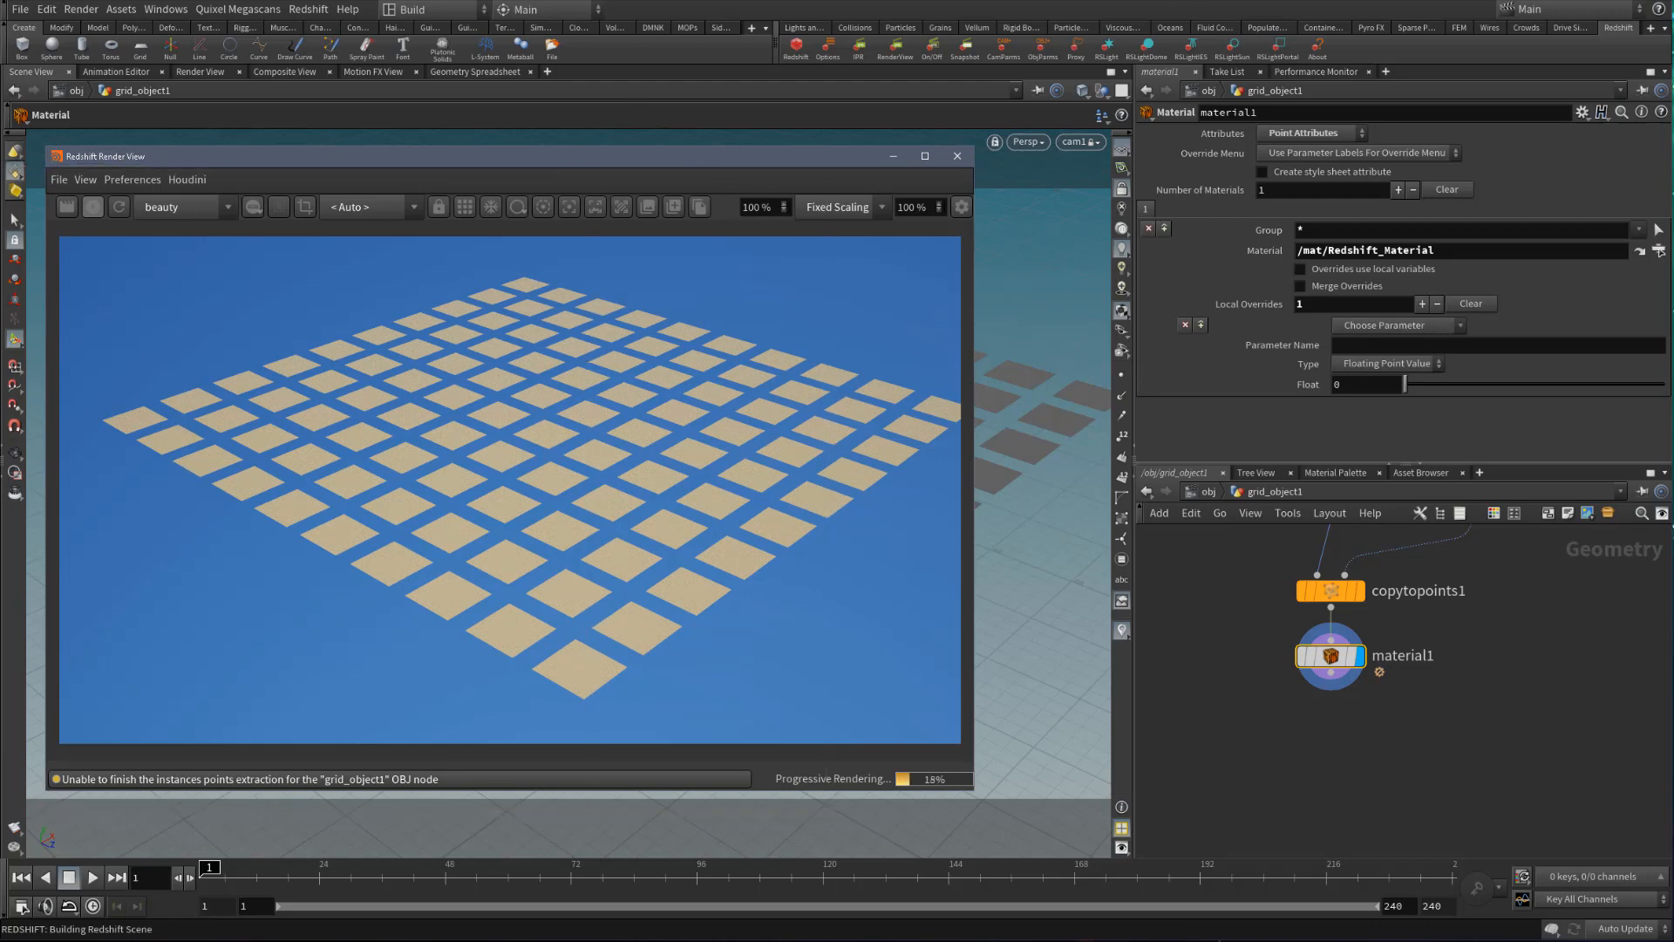
pyautogui.click(1430, 362)
pyautogui.click(1432, 327)
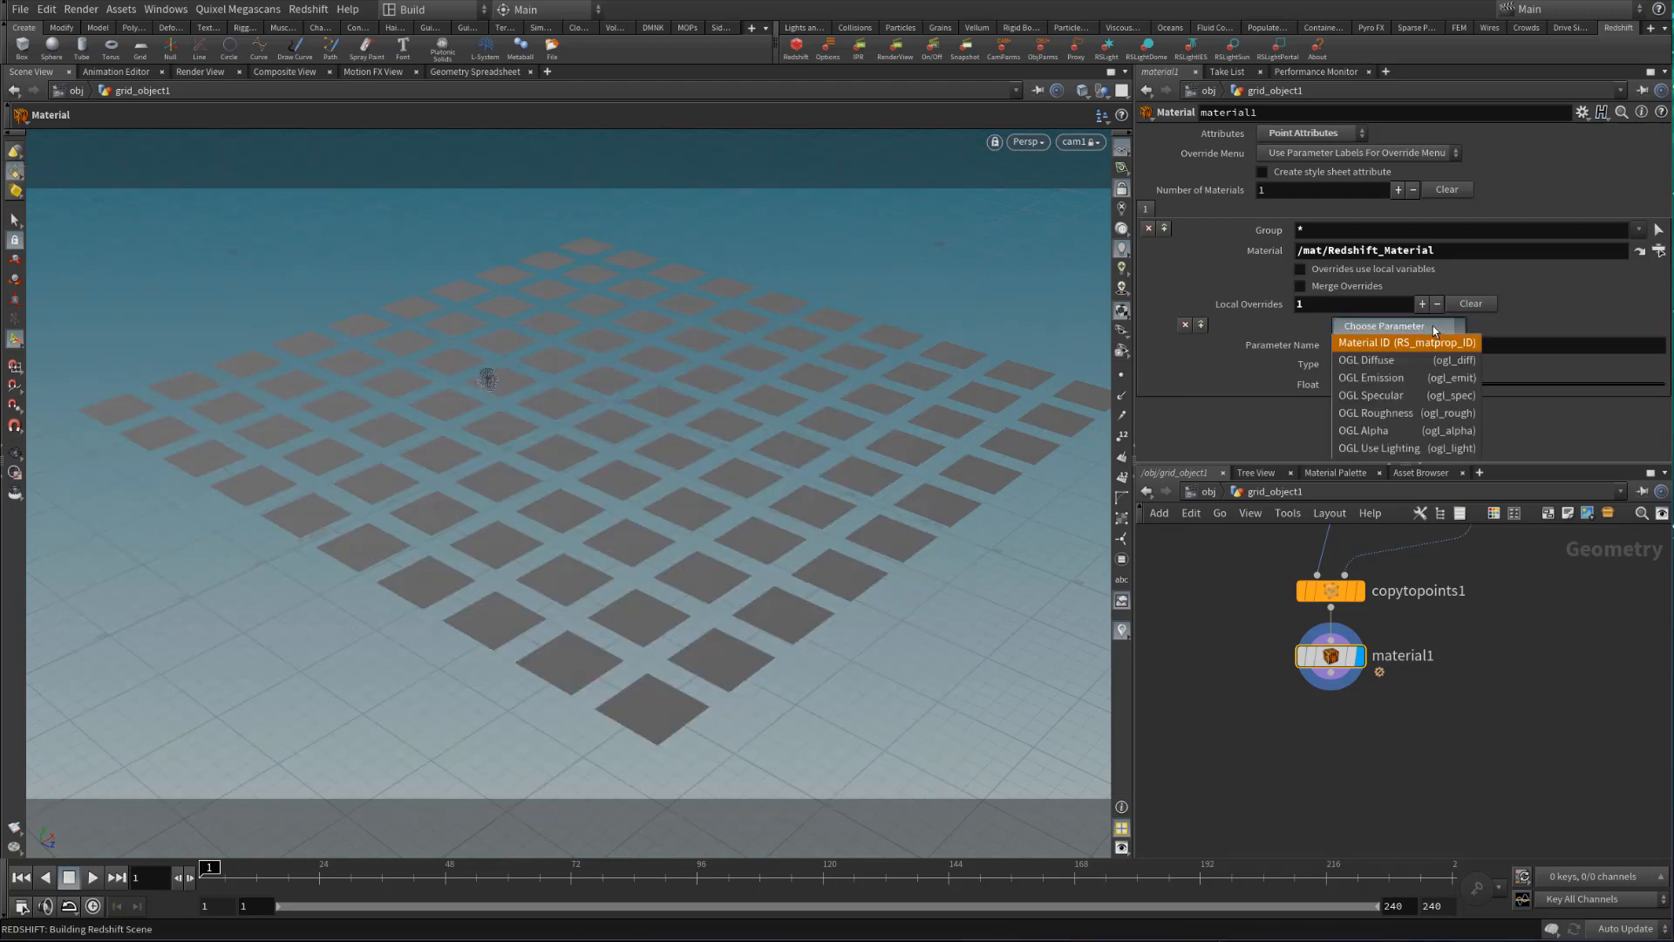
pyautogui.click(1432, 327)
pyautogui.click(1435, 329)
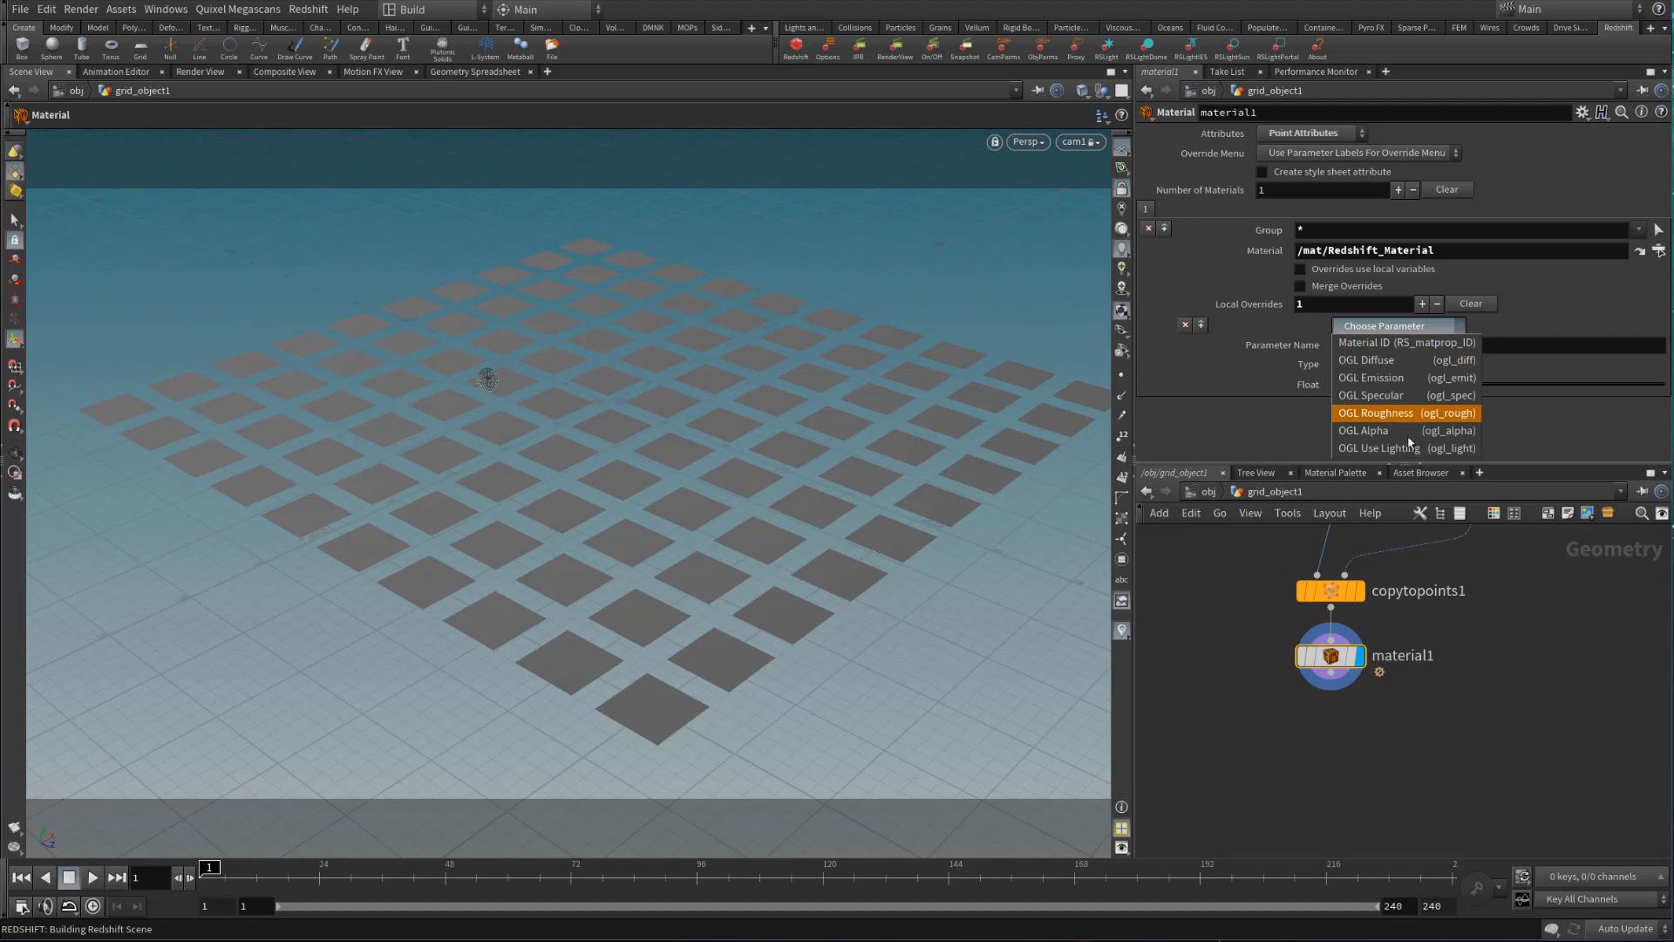
pyautogui.click(1435, 328)
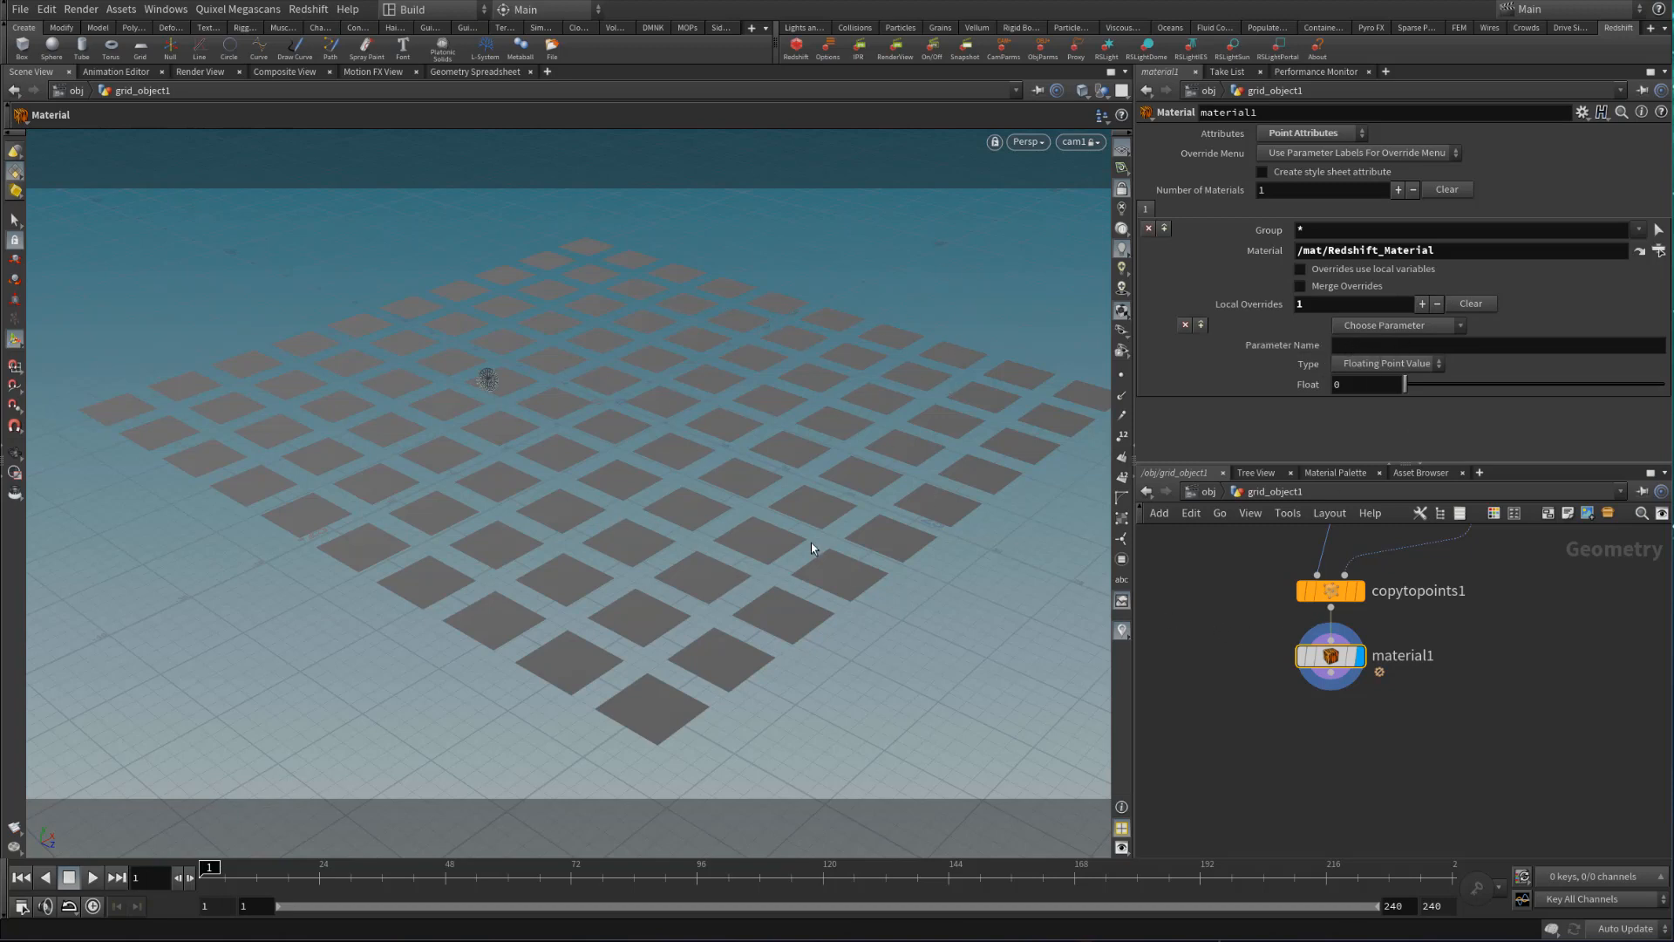
pyautogui.click(1429, 366)
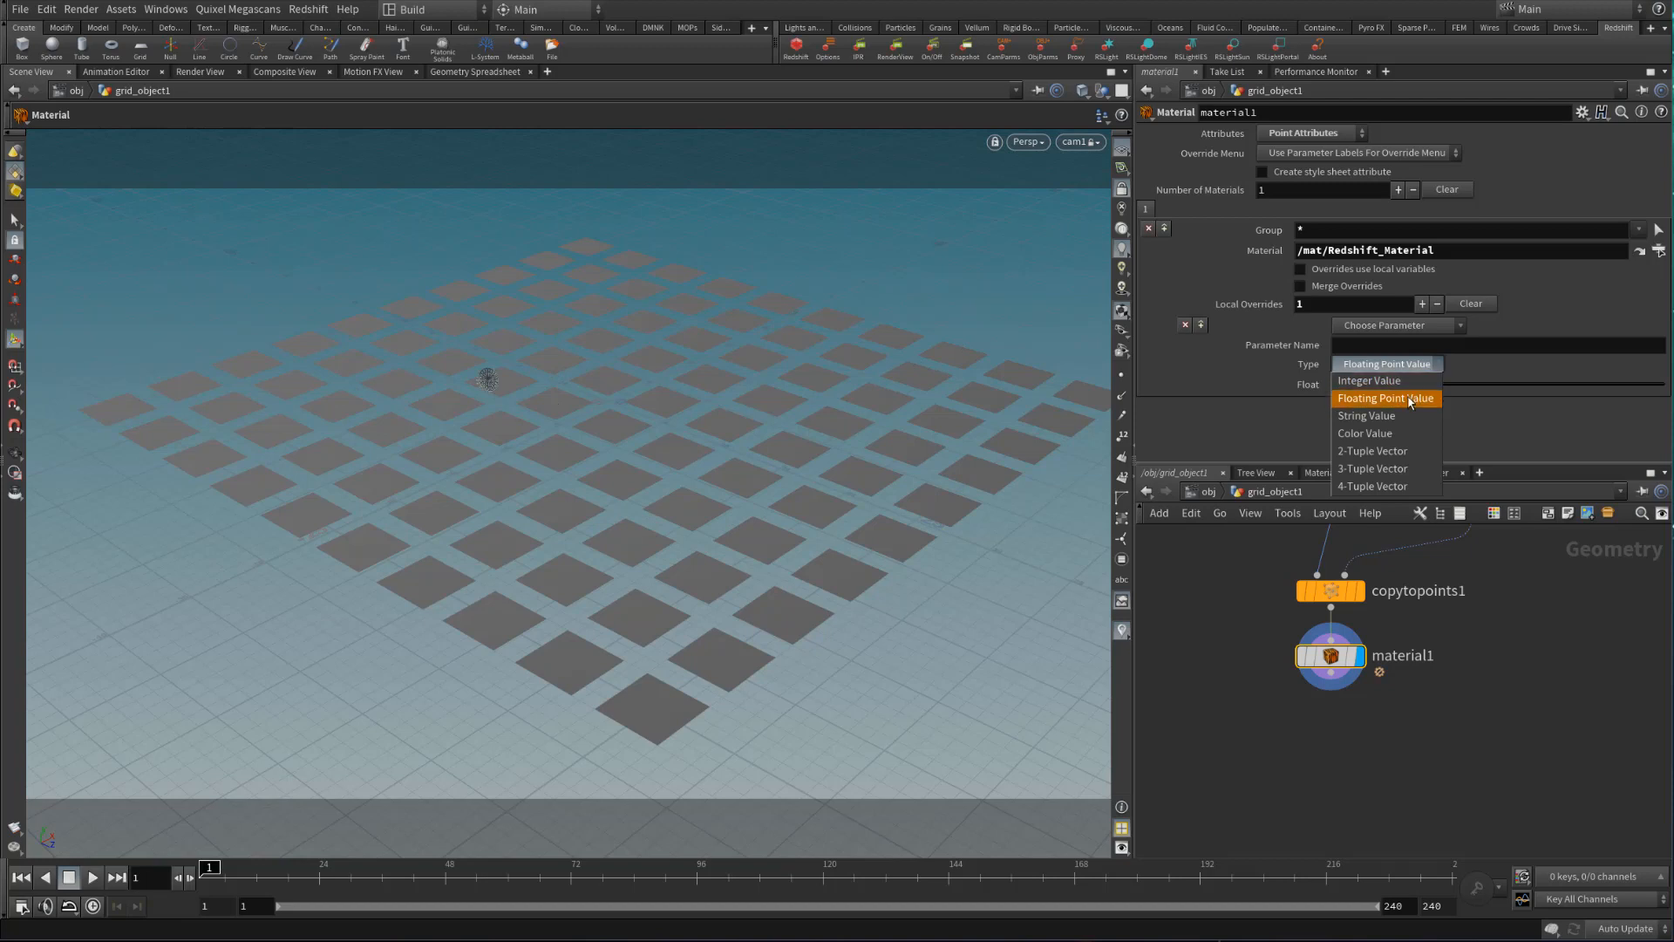
pyautogui.click(1385, 433)
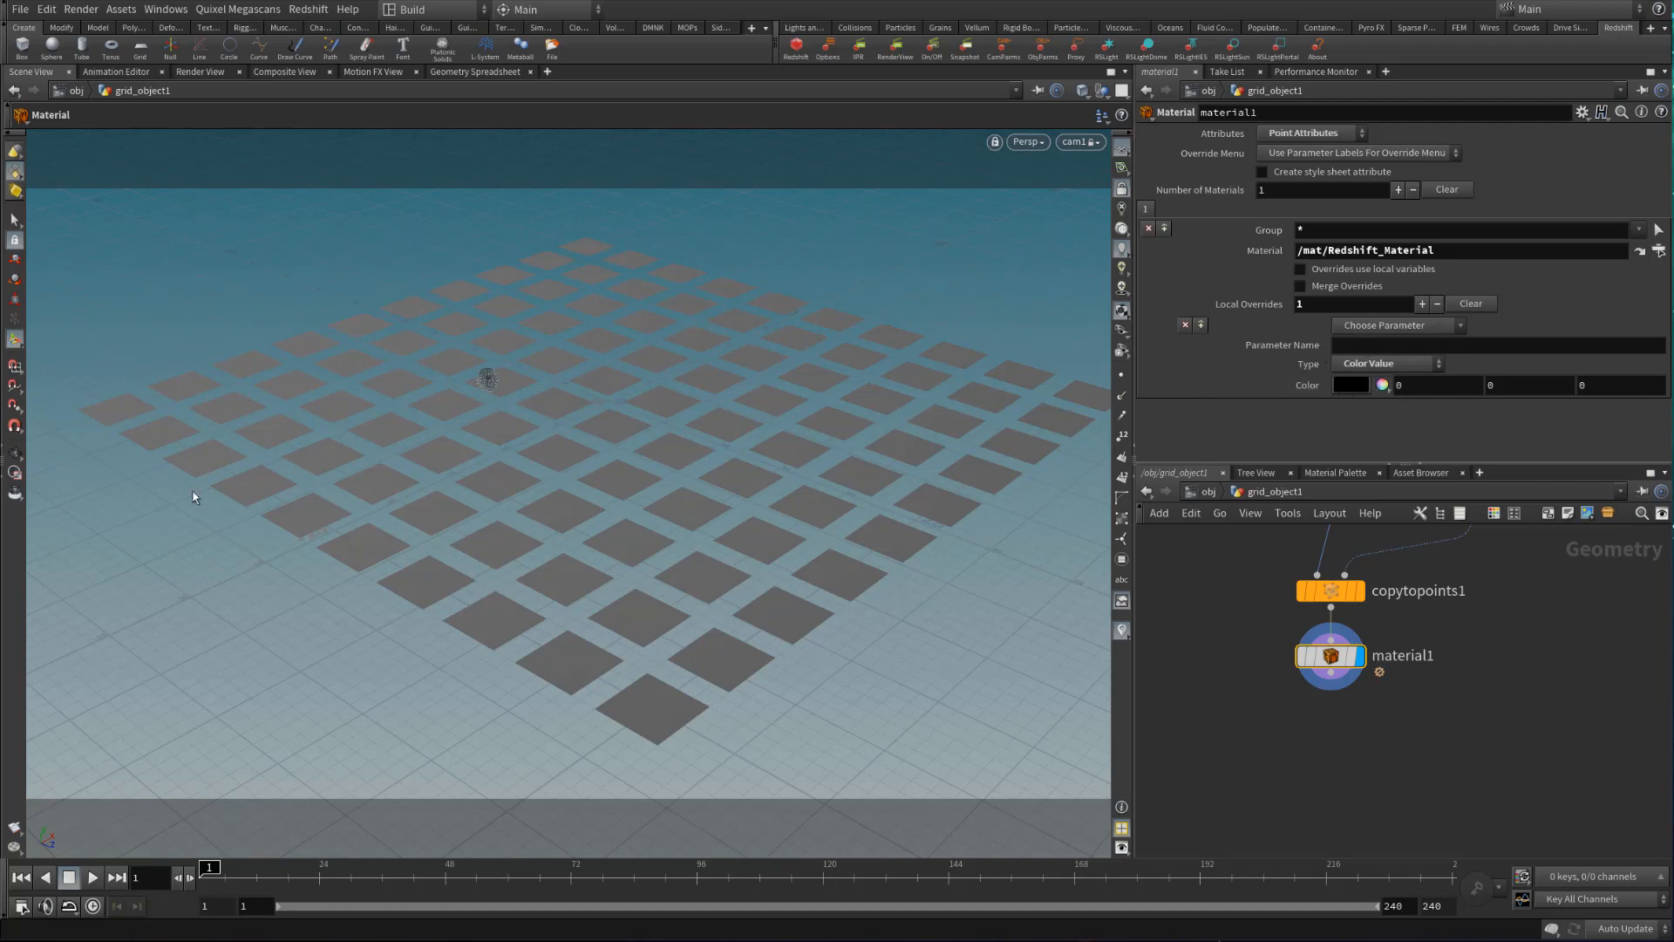
# Switch to the mat network and open the Redshift_Material builder
pyautogui.click(1208, 491)
pyautogui.click(1238, 490)
pyautogui.click(1260, 555)
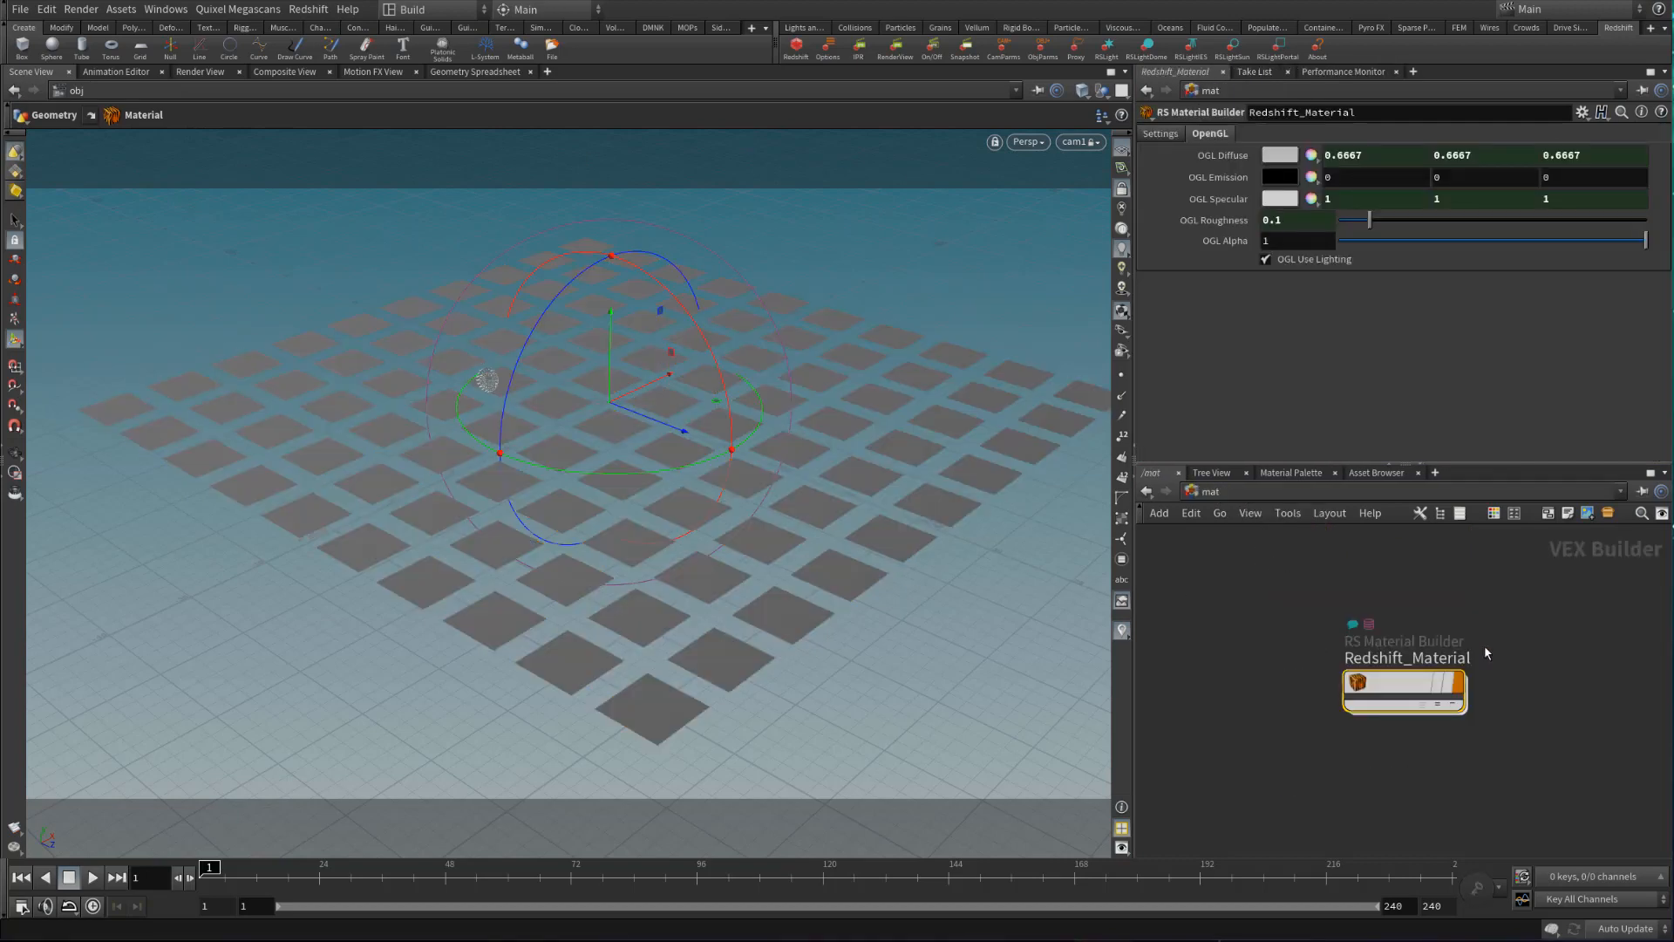
pyautogui.moveTo(1398, 686); pyautogui.dragTo(1373, 659)
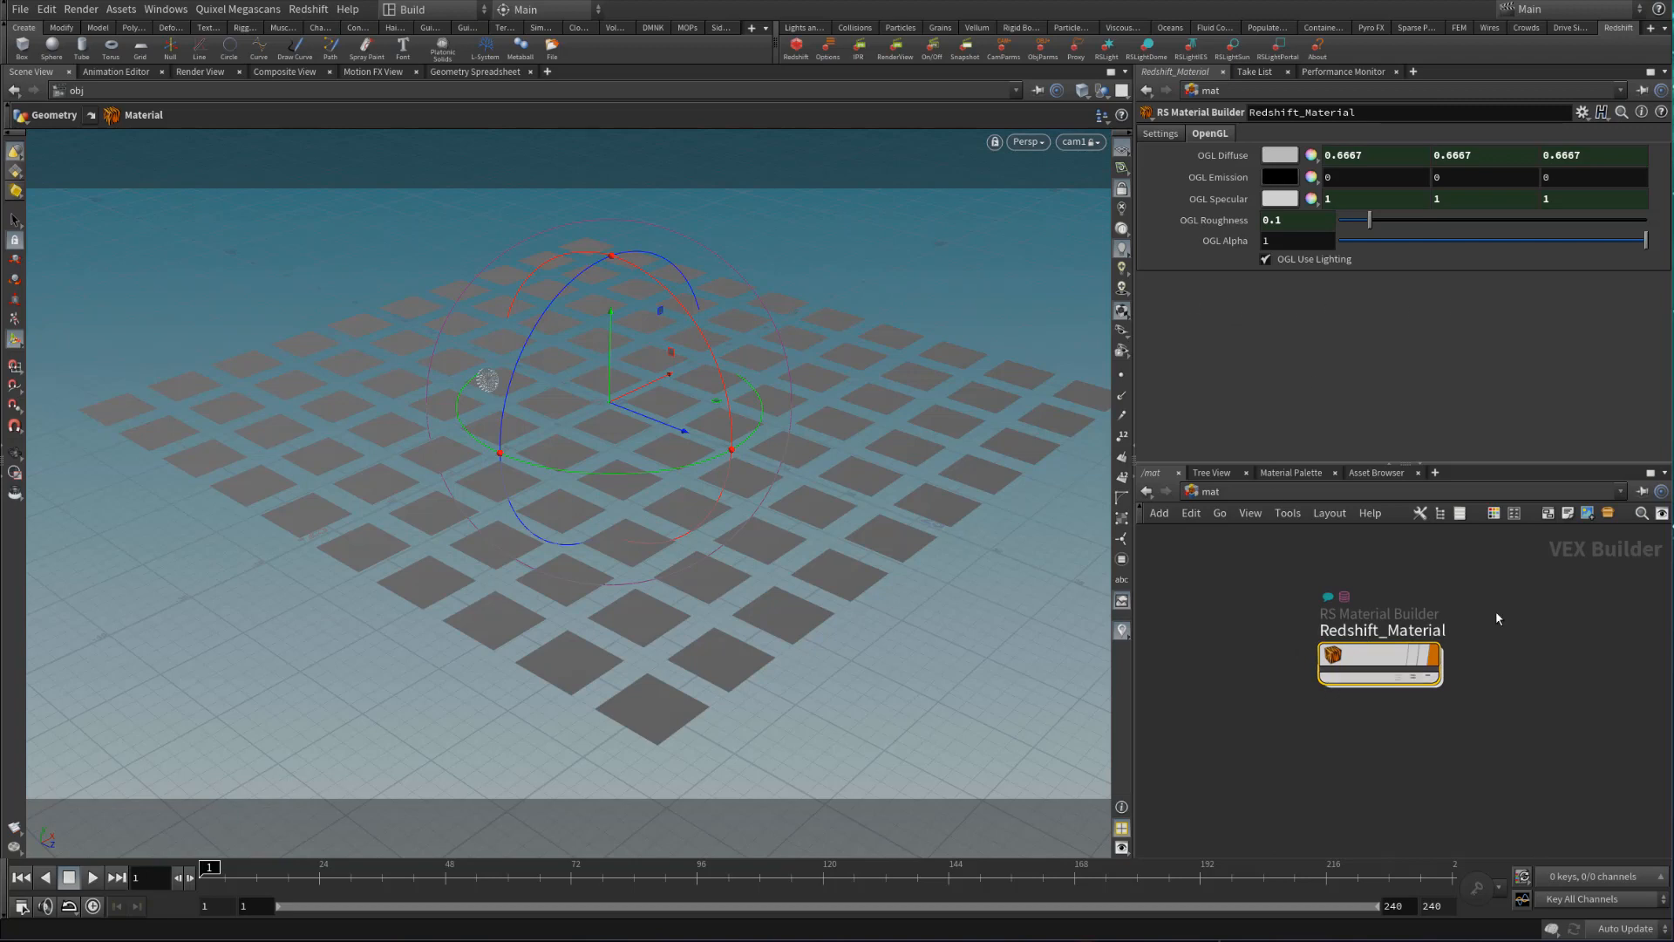
pyautogui.moveTo(1528, 581); pyautogui.dragTo(1494, 611)
pyautogui.doubleClick(1386, 660)
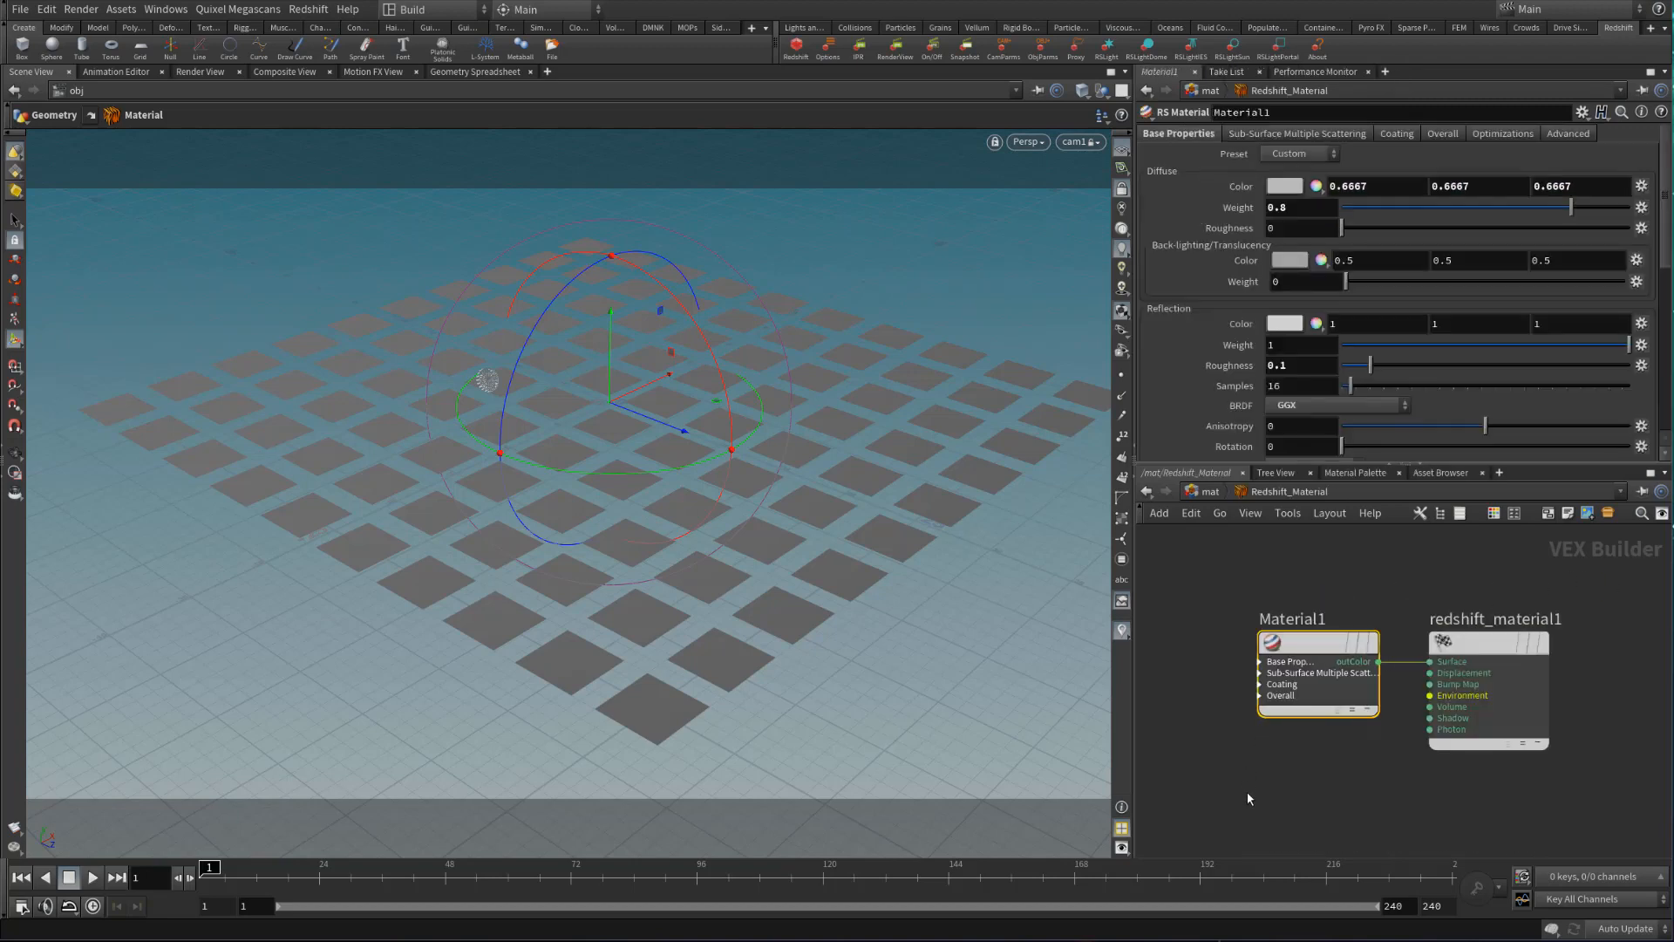
# Expand the base properties of the Material1 shader and promote its diffuse_color input to a parameter
pyautogui.moveTo(1212, 637); pyautogui.dragTo(1338, 647, button='middle')
pyautogui.scroll(3, 1338, 647)
pyautogui.moveTo(1388, 717); pyautogui.dragTo(1254, 622, button='middle')
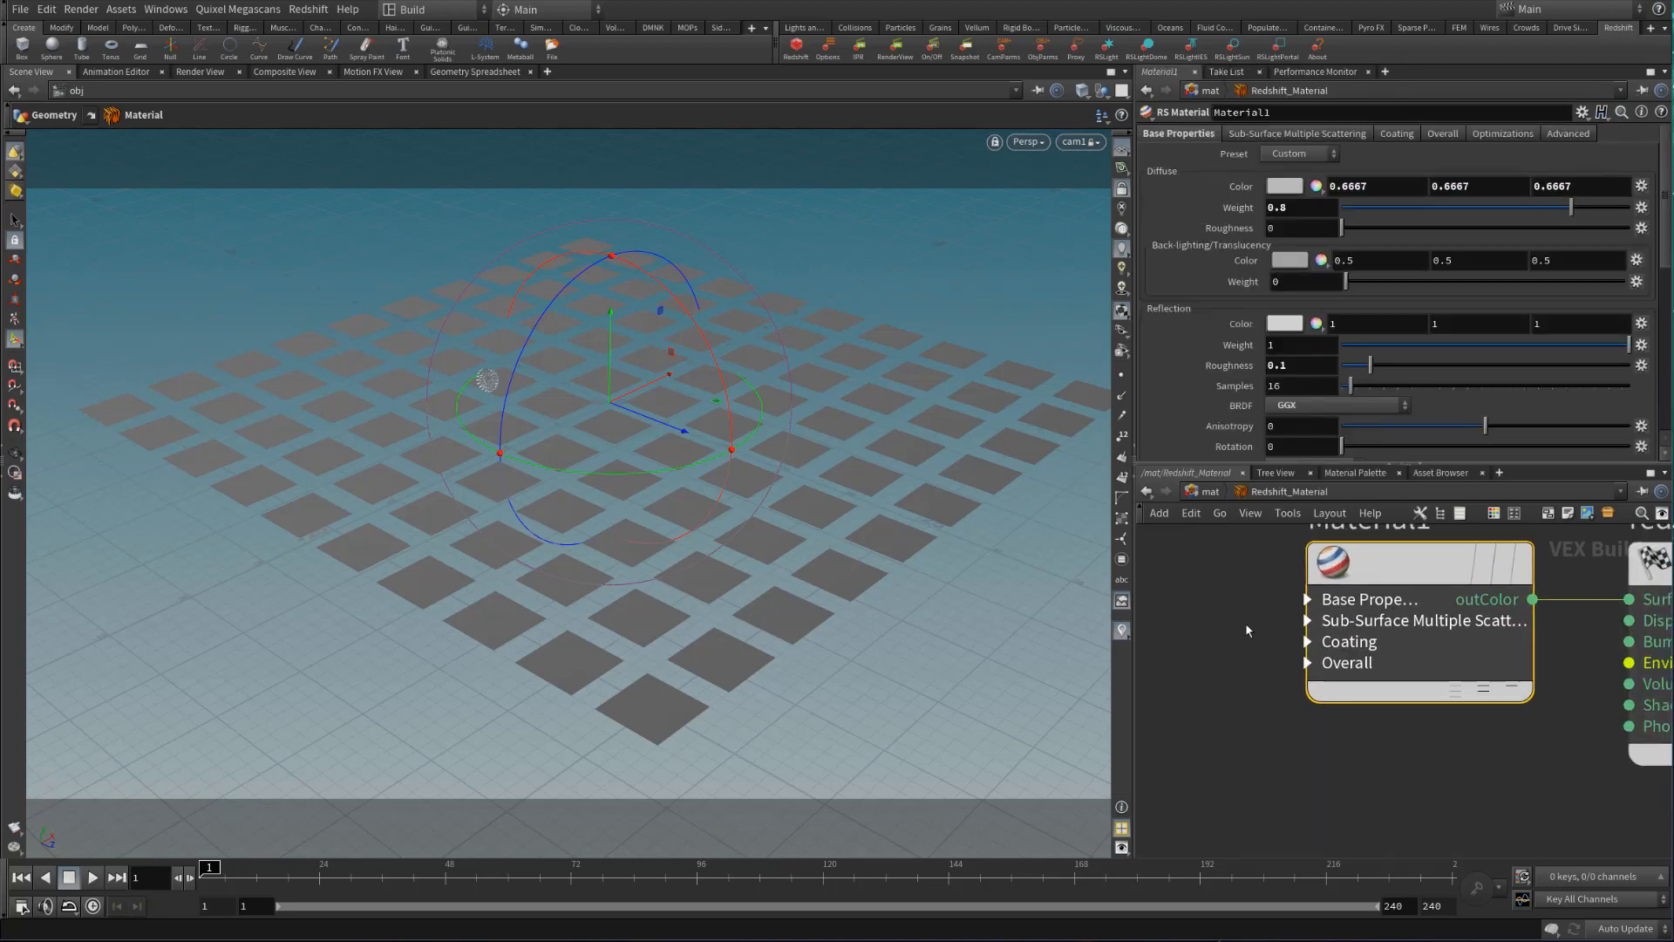
pyautogui.click(1308, 599)
pyautogui.moveTo(1334, 673); pyautogui.dragTo(1402, 654, button='middle')
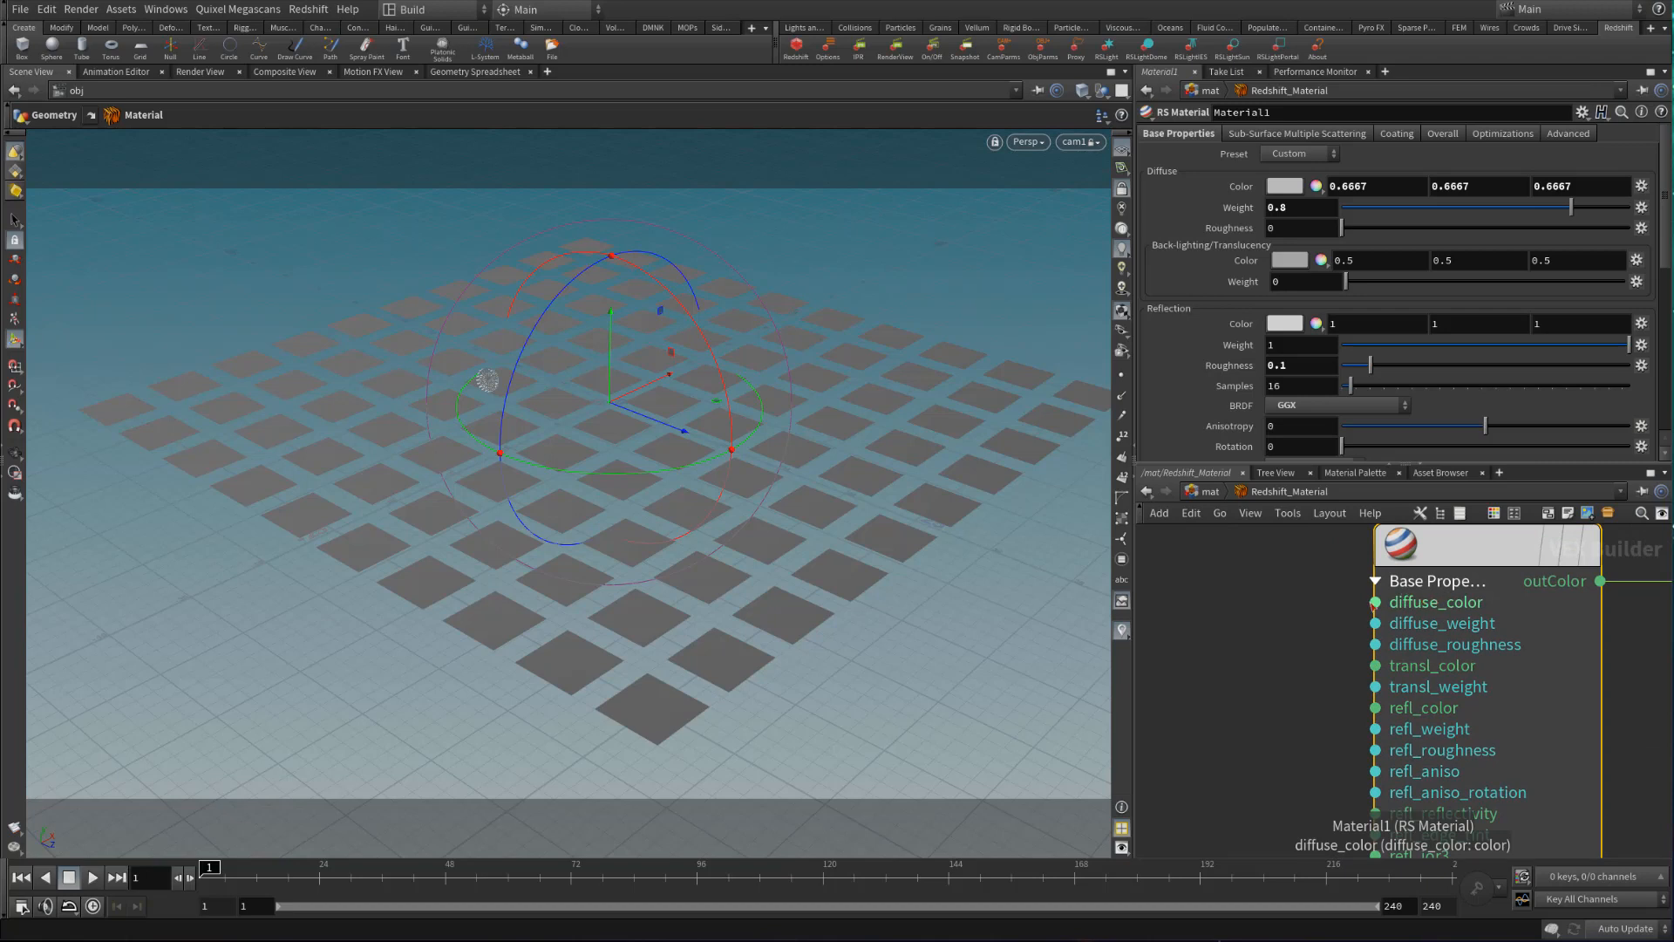
pyautogui.rightClick(1375, 605)
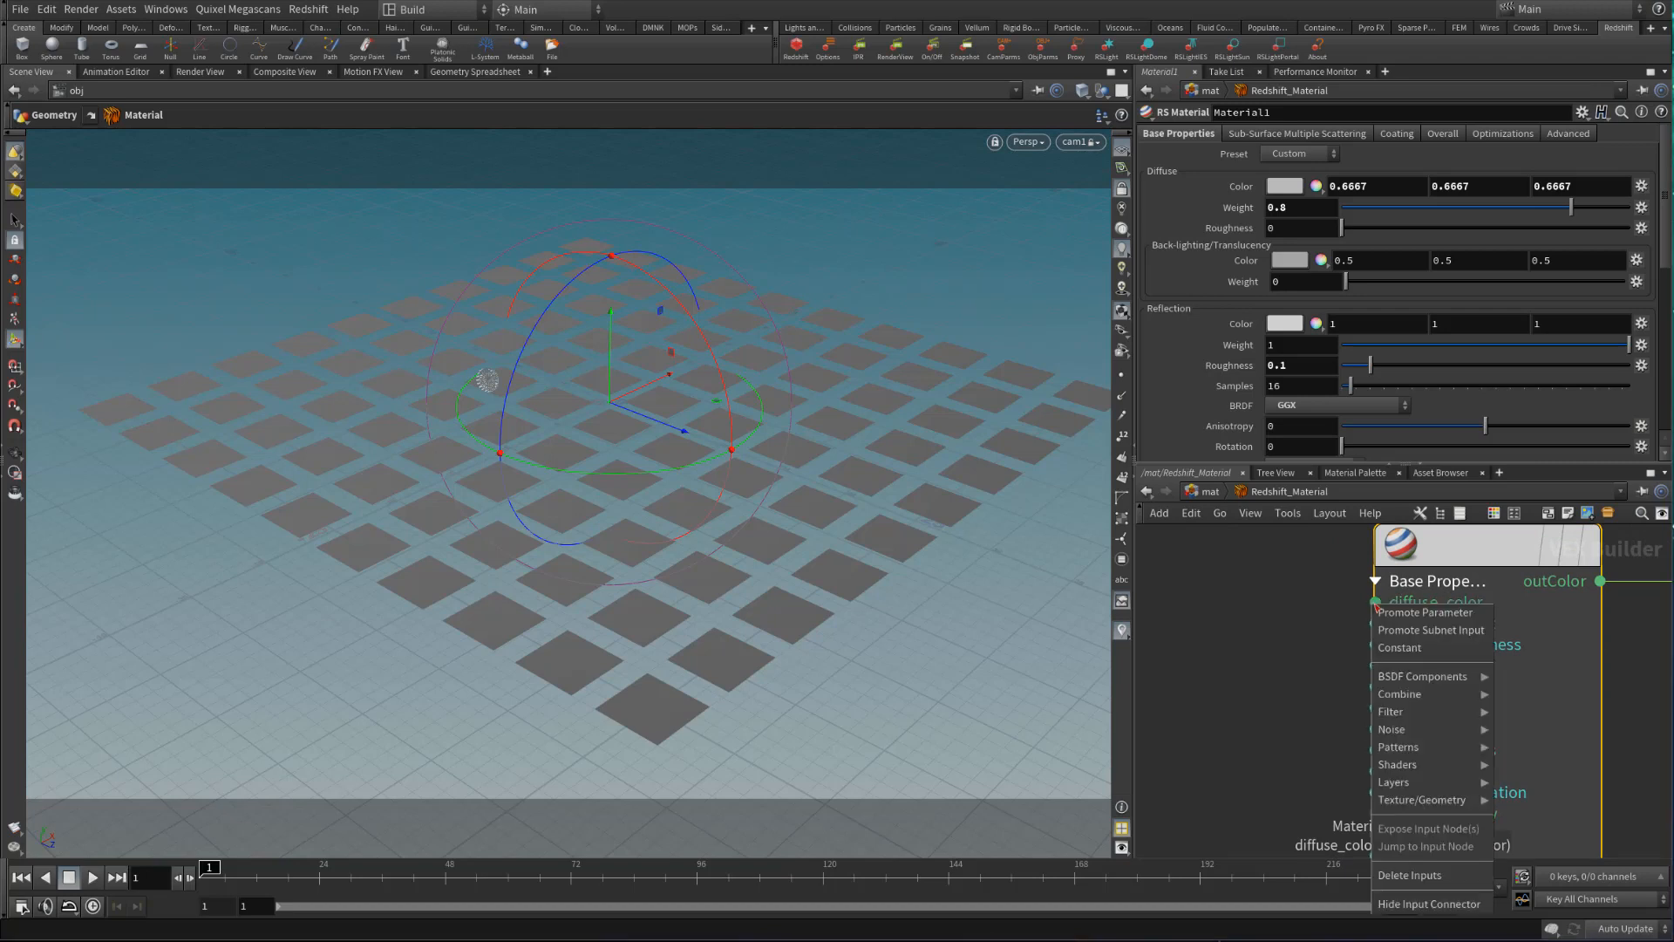
pyautogui.click(1438, 614)
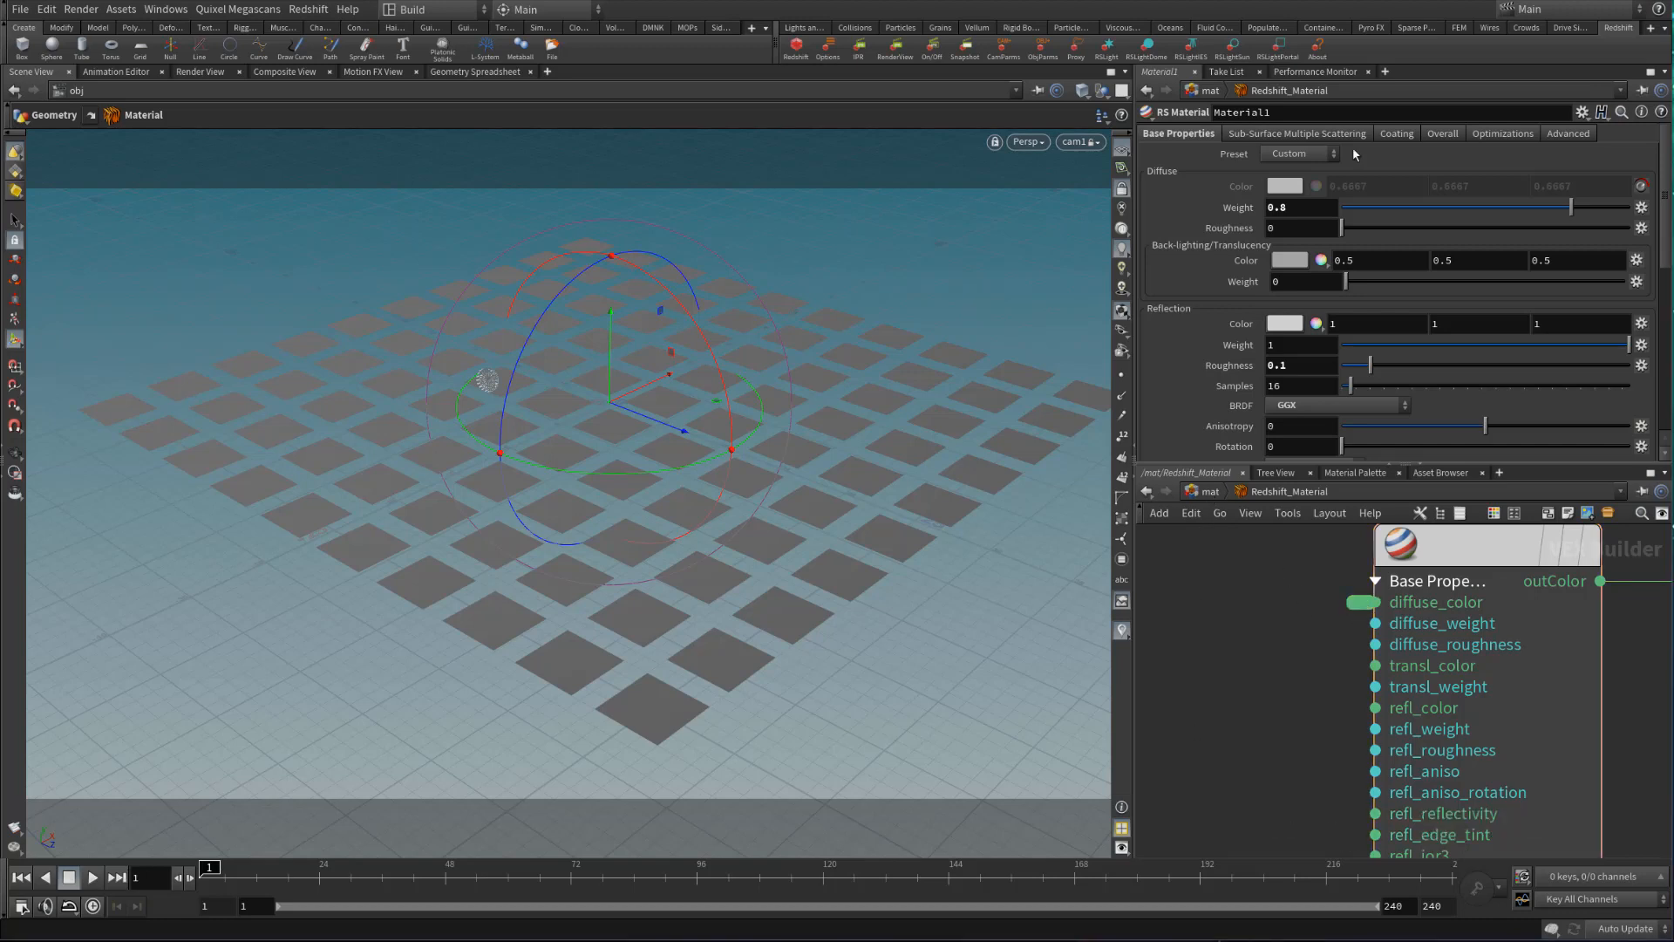
# Check the promoted diffuse_color on the Redshift_Material builder and the promotion options of Material1's translucency colour inside it
pyautogui.click(1207, 491)
pyautogui.moveTo(1553, 560)
pyautogui.mouseDown()
pyautogui.moveTo(1449, 572)
pyautogui.moveTo(1210, 745)
pyautogui.mouseUp()
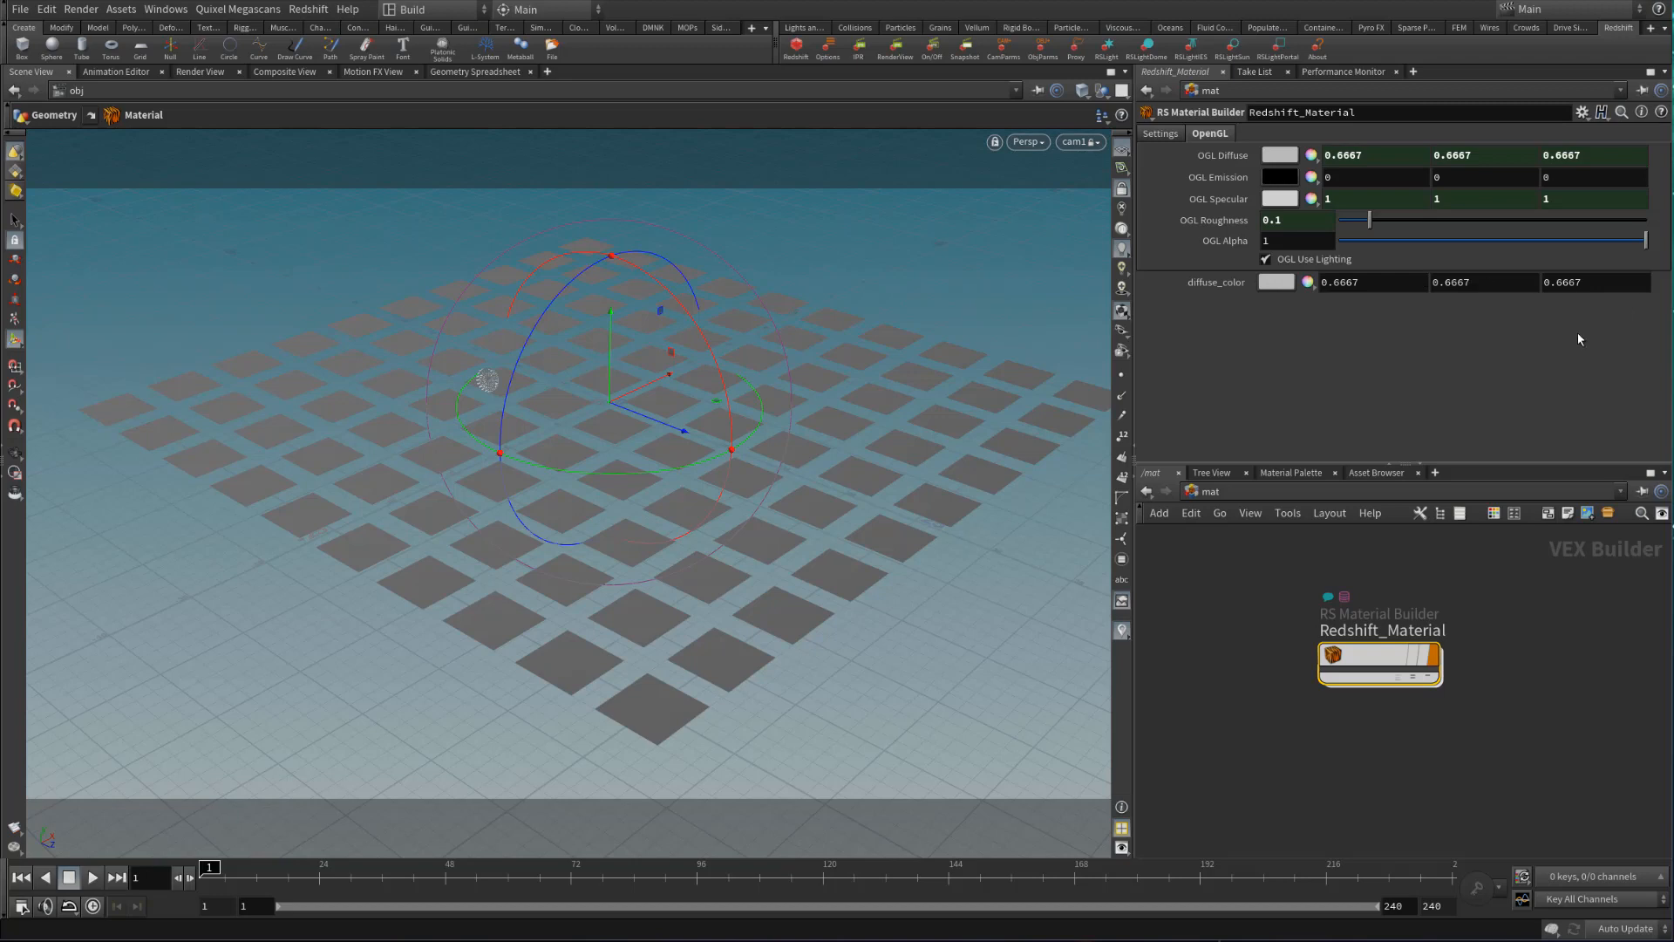
pyautogui.doubleClick(1377, 658)
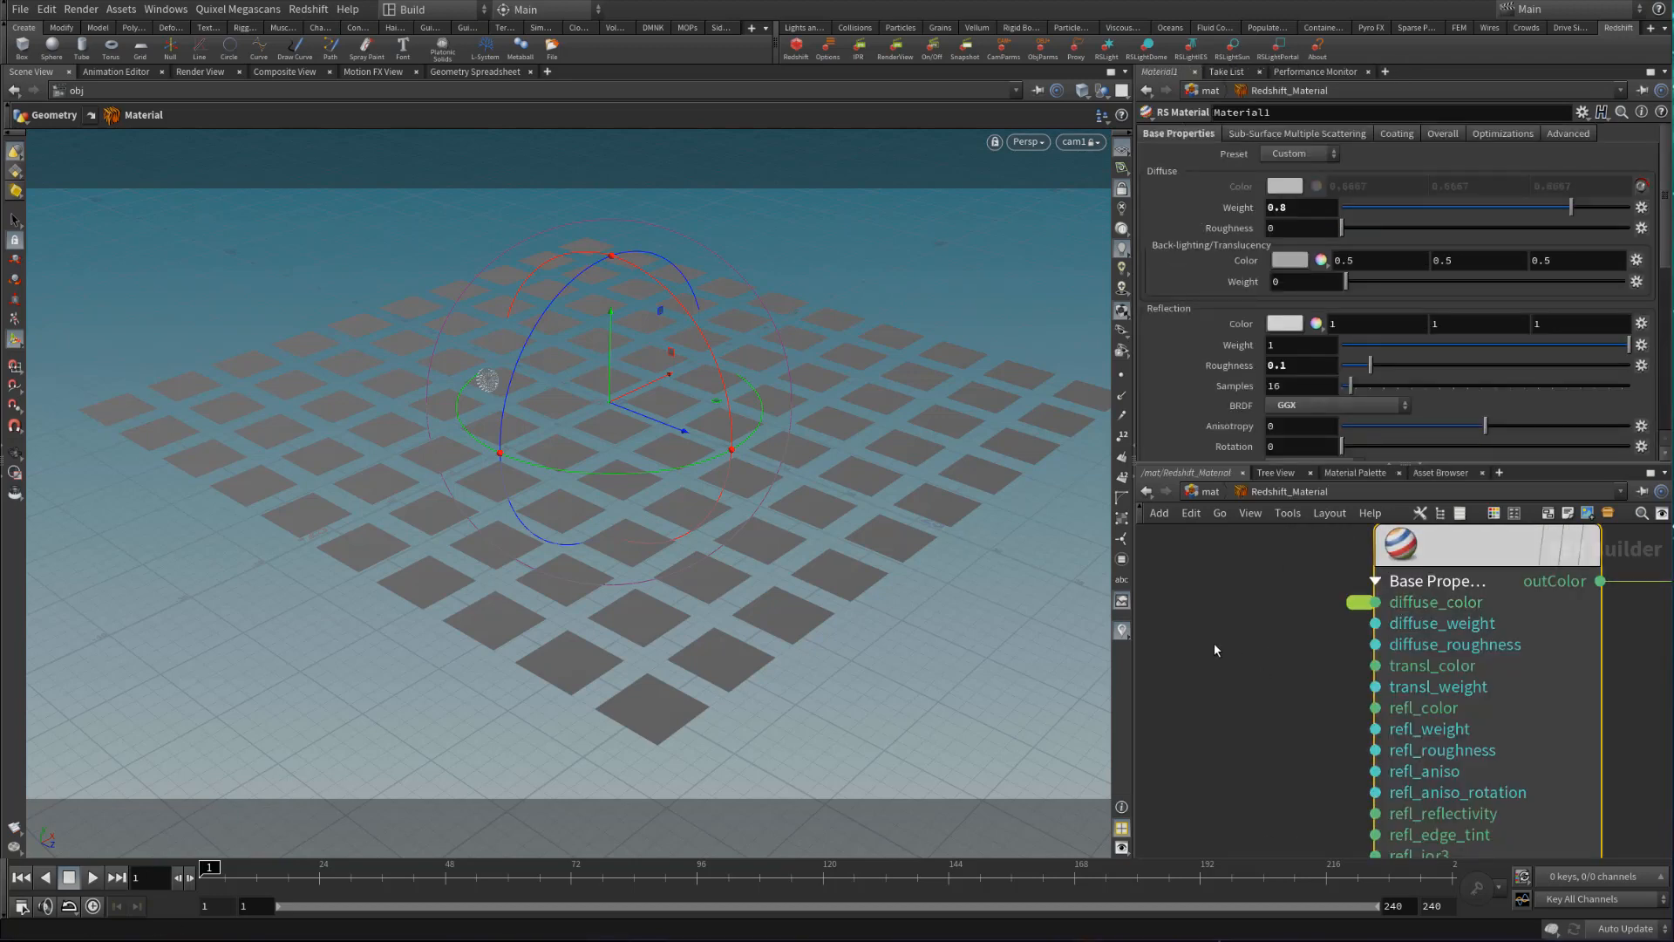
pyautogui.scroll(-3, 1213, 641)
pyautogui.moveTo(1219, 609); pyautogui.dragTo(1246, 626, button='middle')
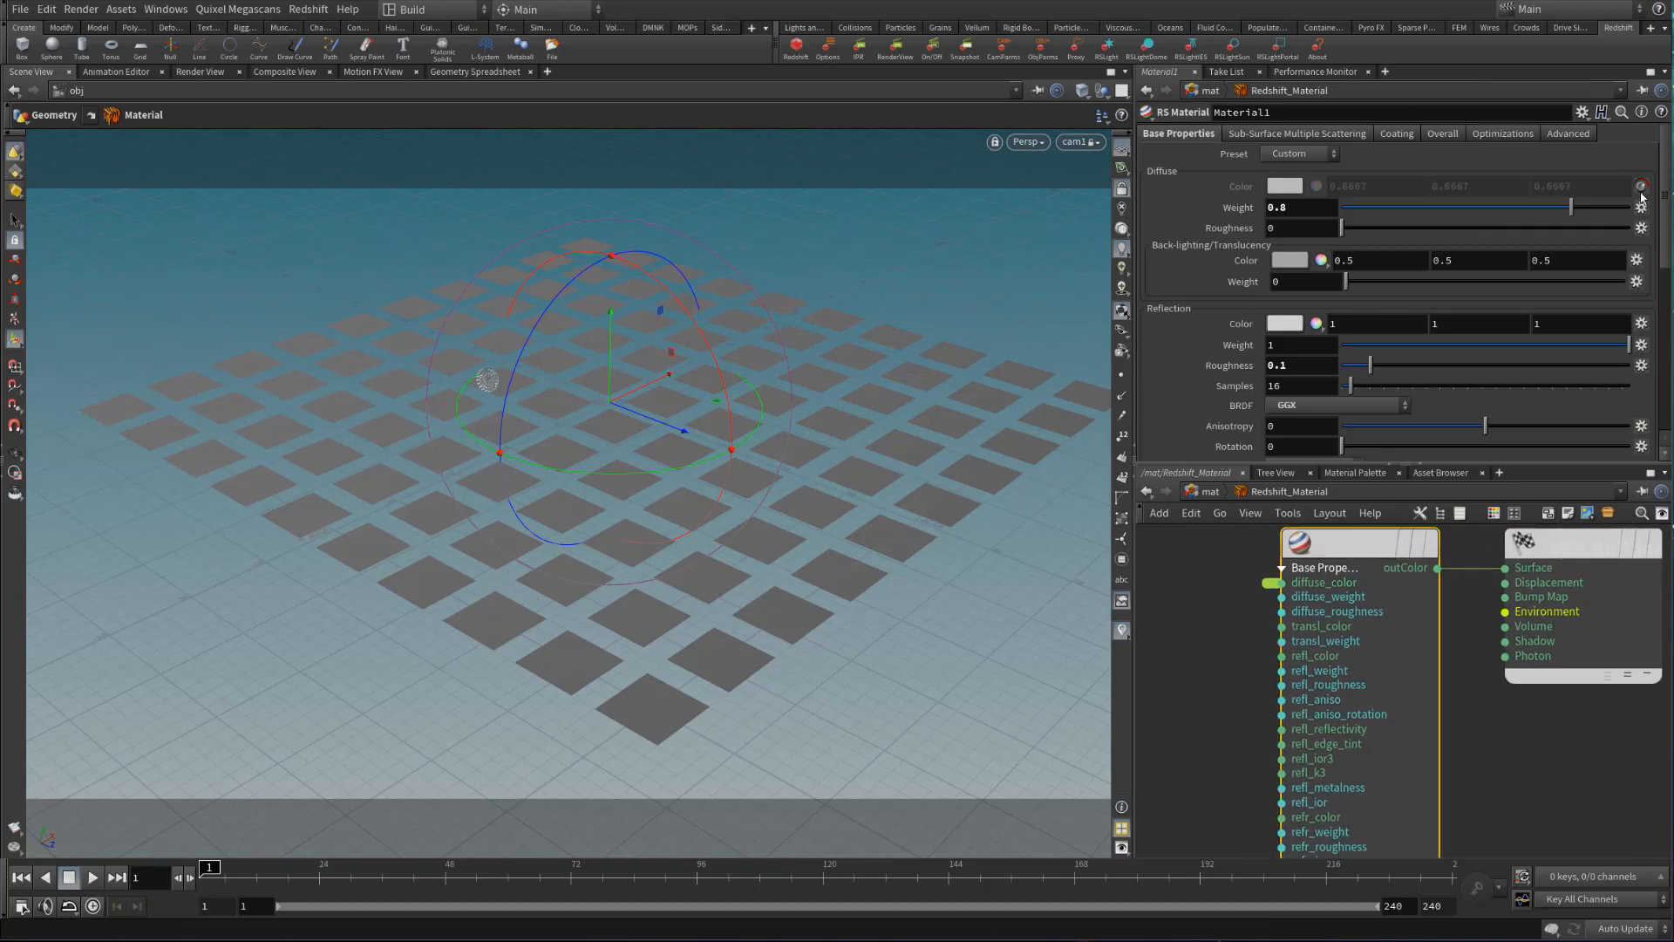
pyautogui.click(1638, 260)
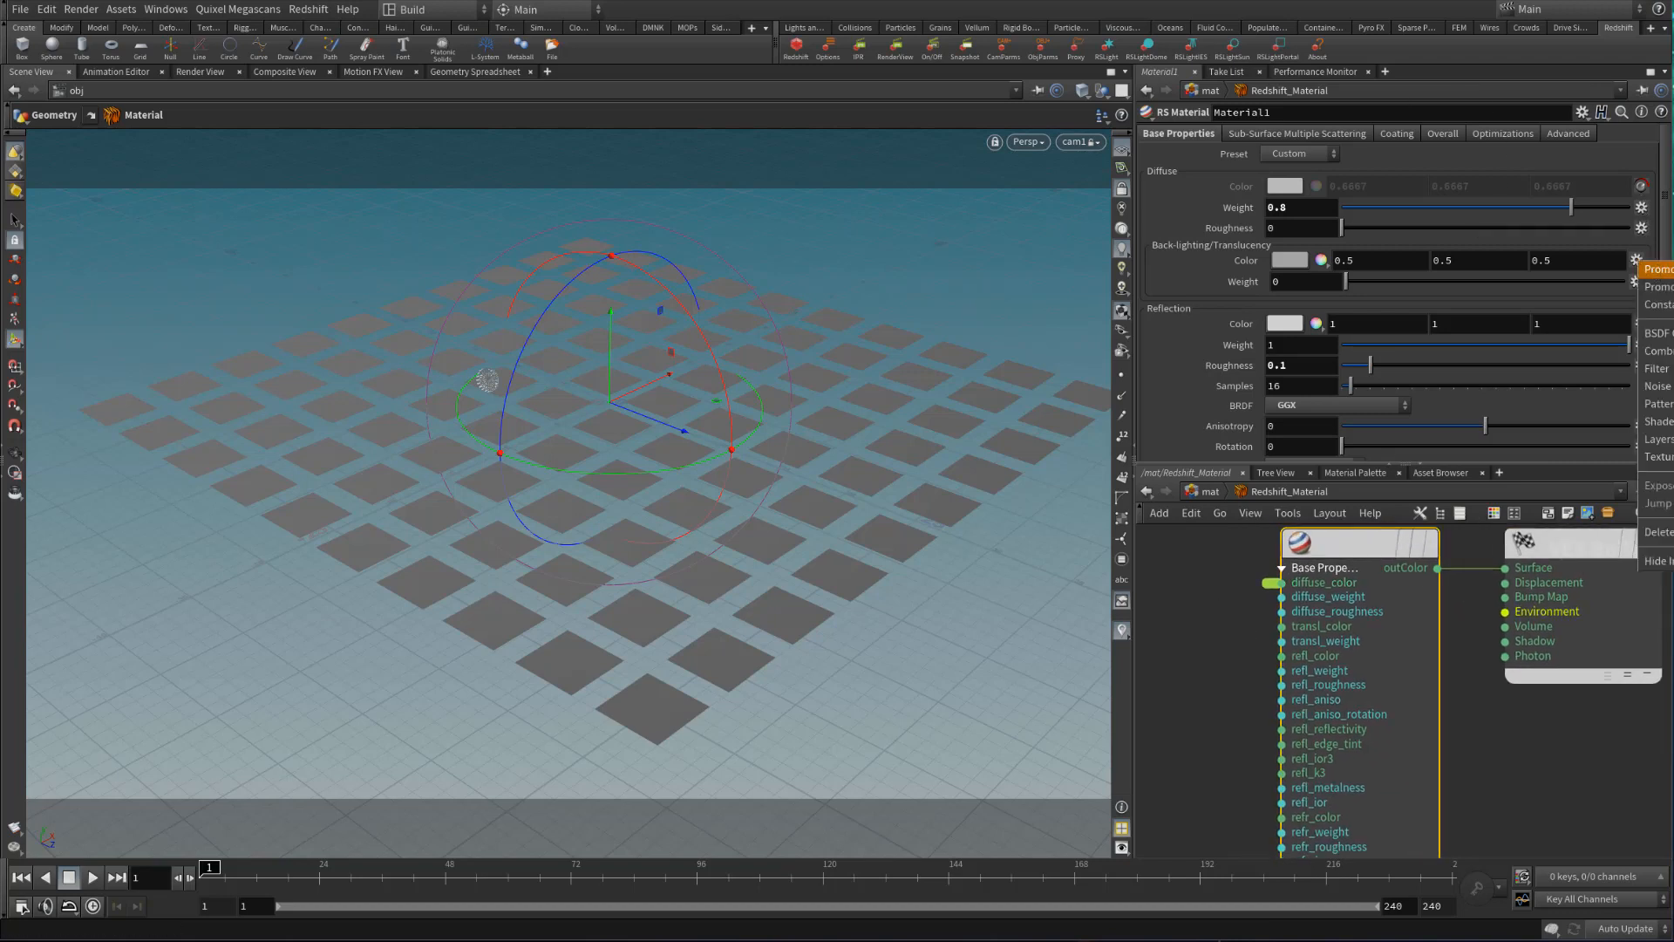
pyautogui.click(1213, 751)
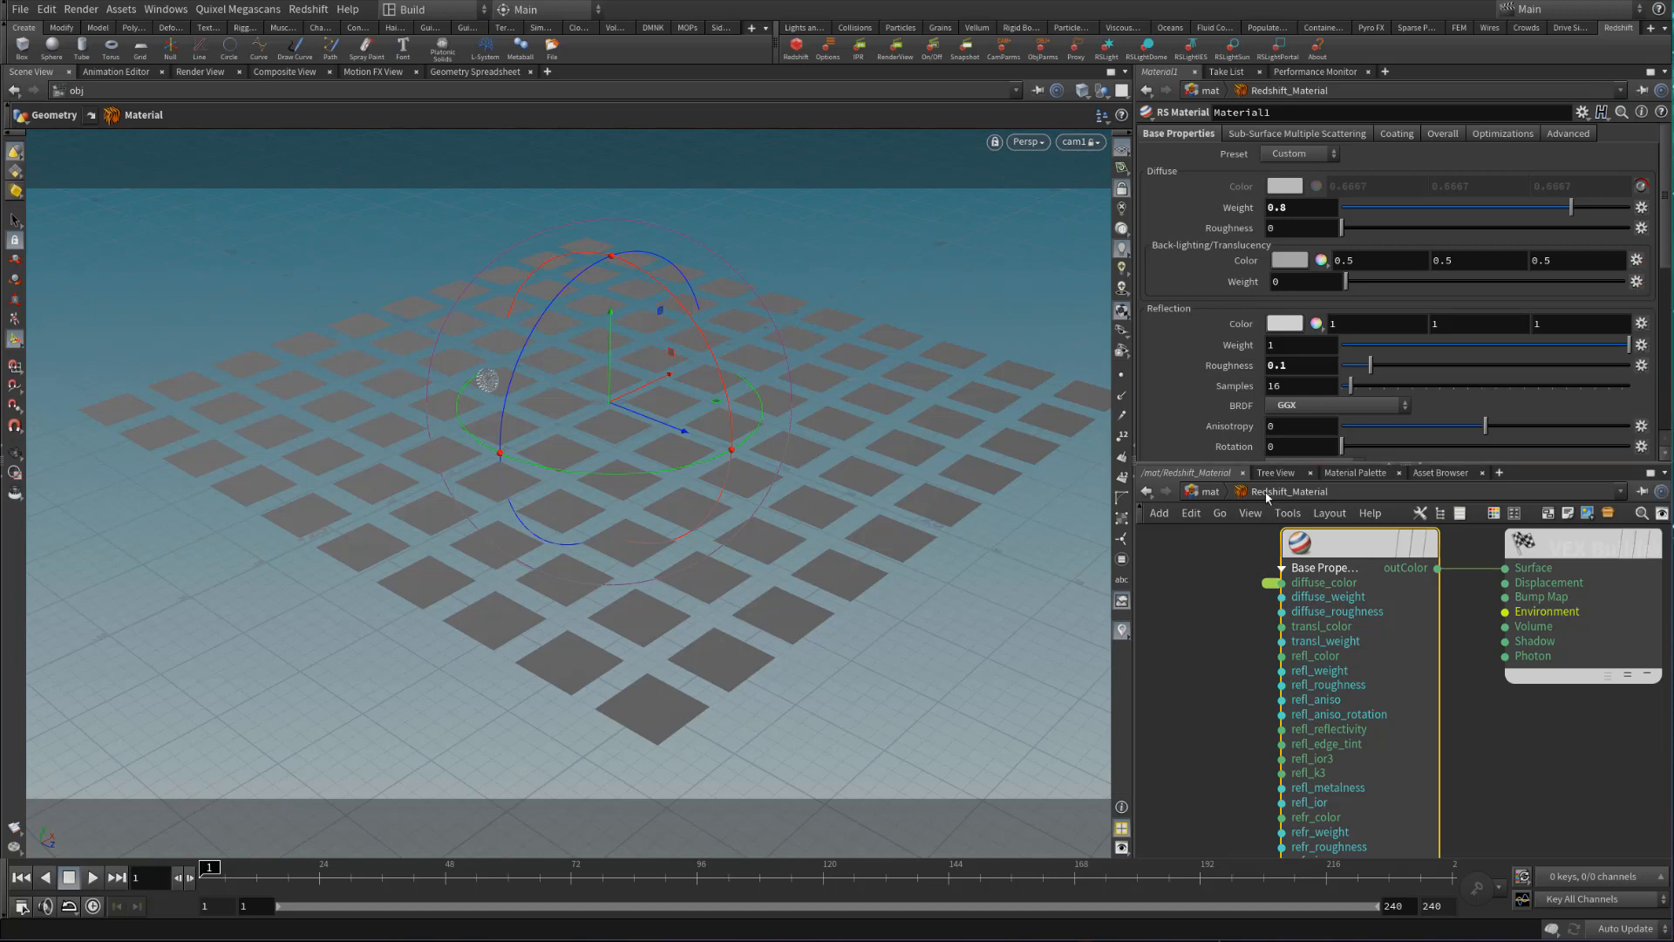
pyautogui.click(1208, 491)
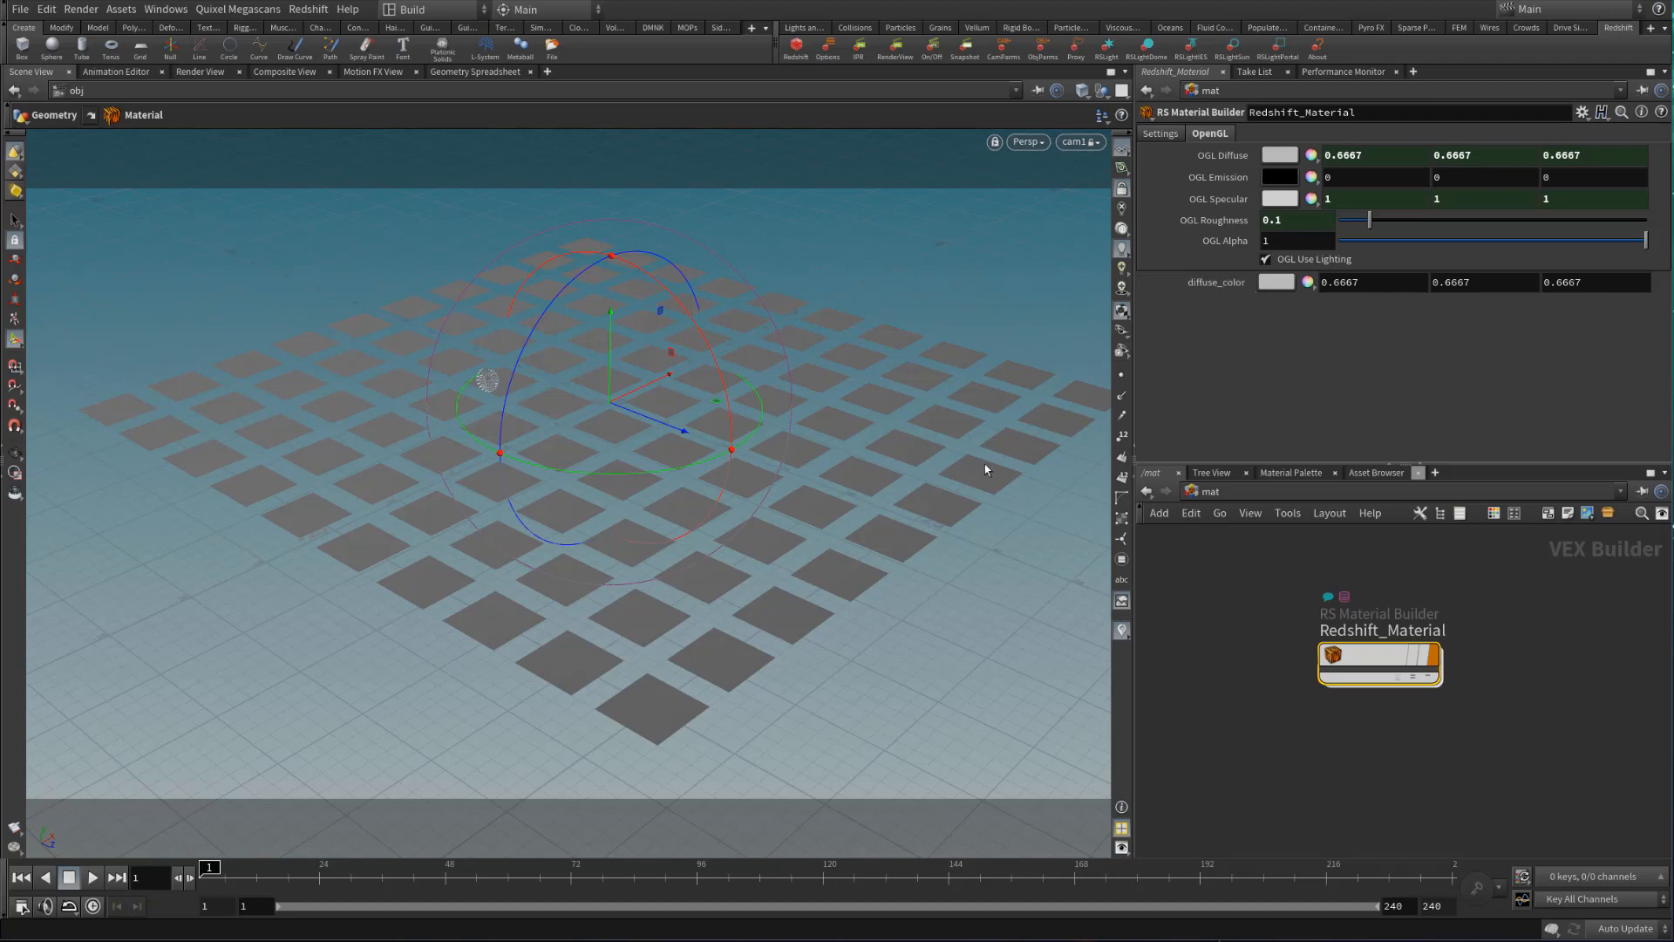
# Return to the grid_object1 network and choose diffuse_color as the parameter for material1's local override
pyautogui.click(1228, 491)
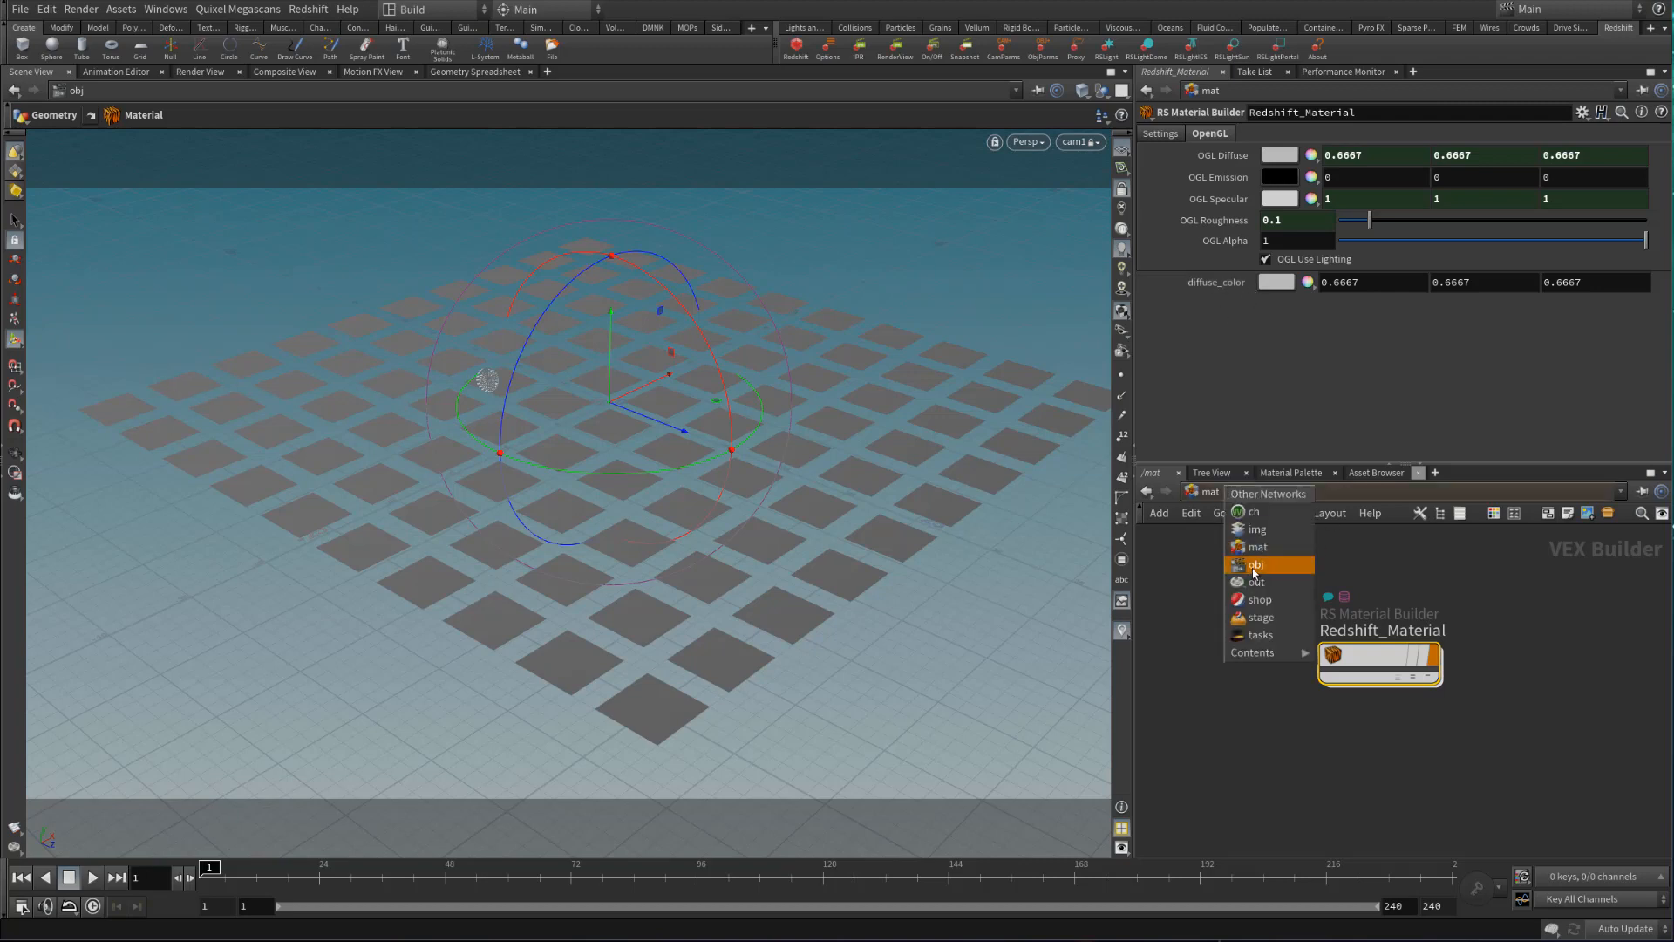
pyautogui.click(1254, 569)
pyautogui.doubleClick(1315, 599)
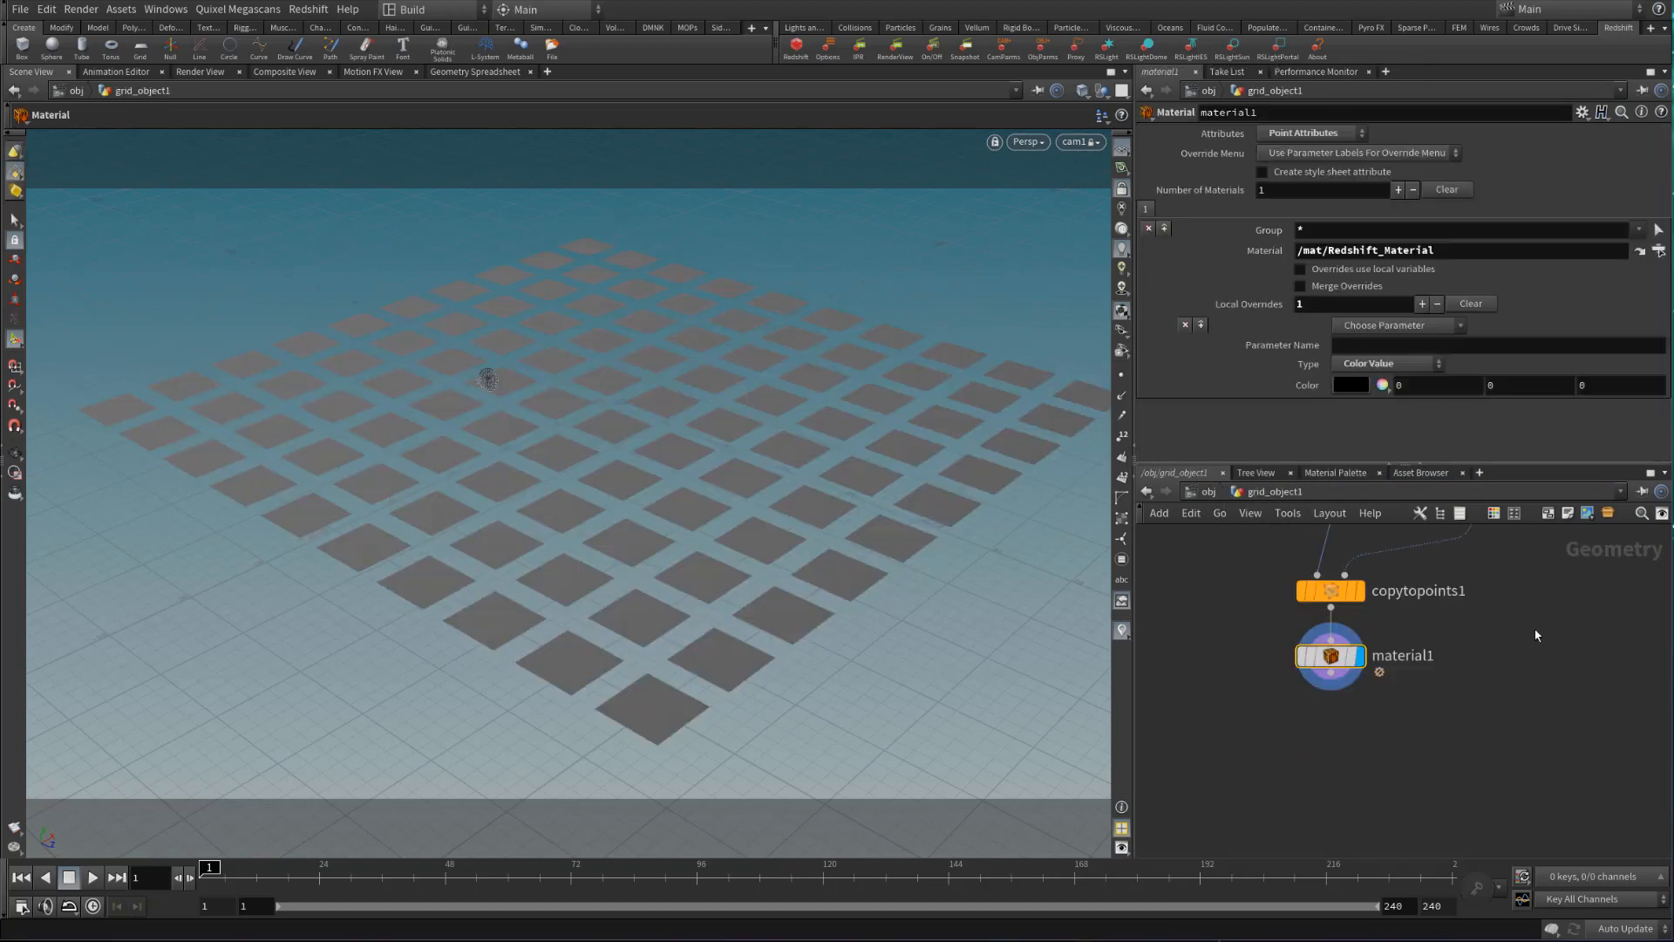
pyautogui.click(1431, 326)
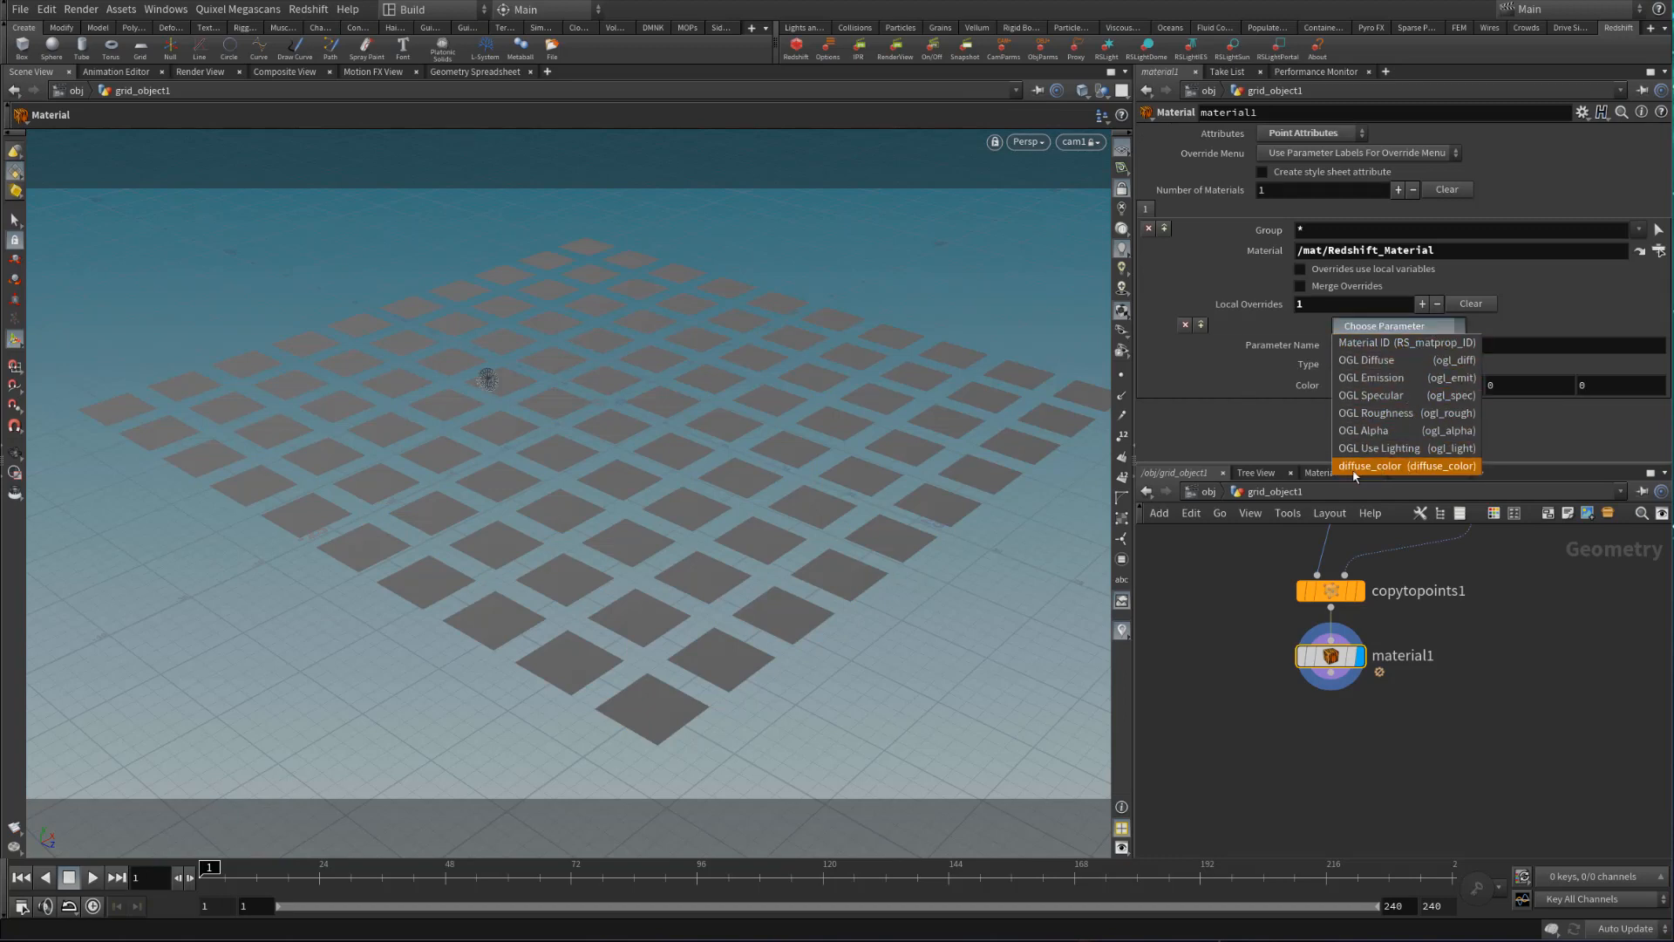
pyautogui.click(1394, 466)
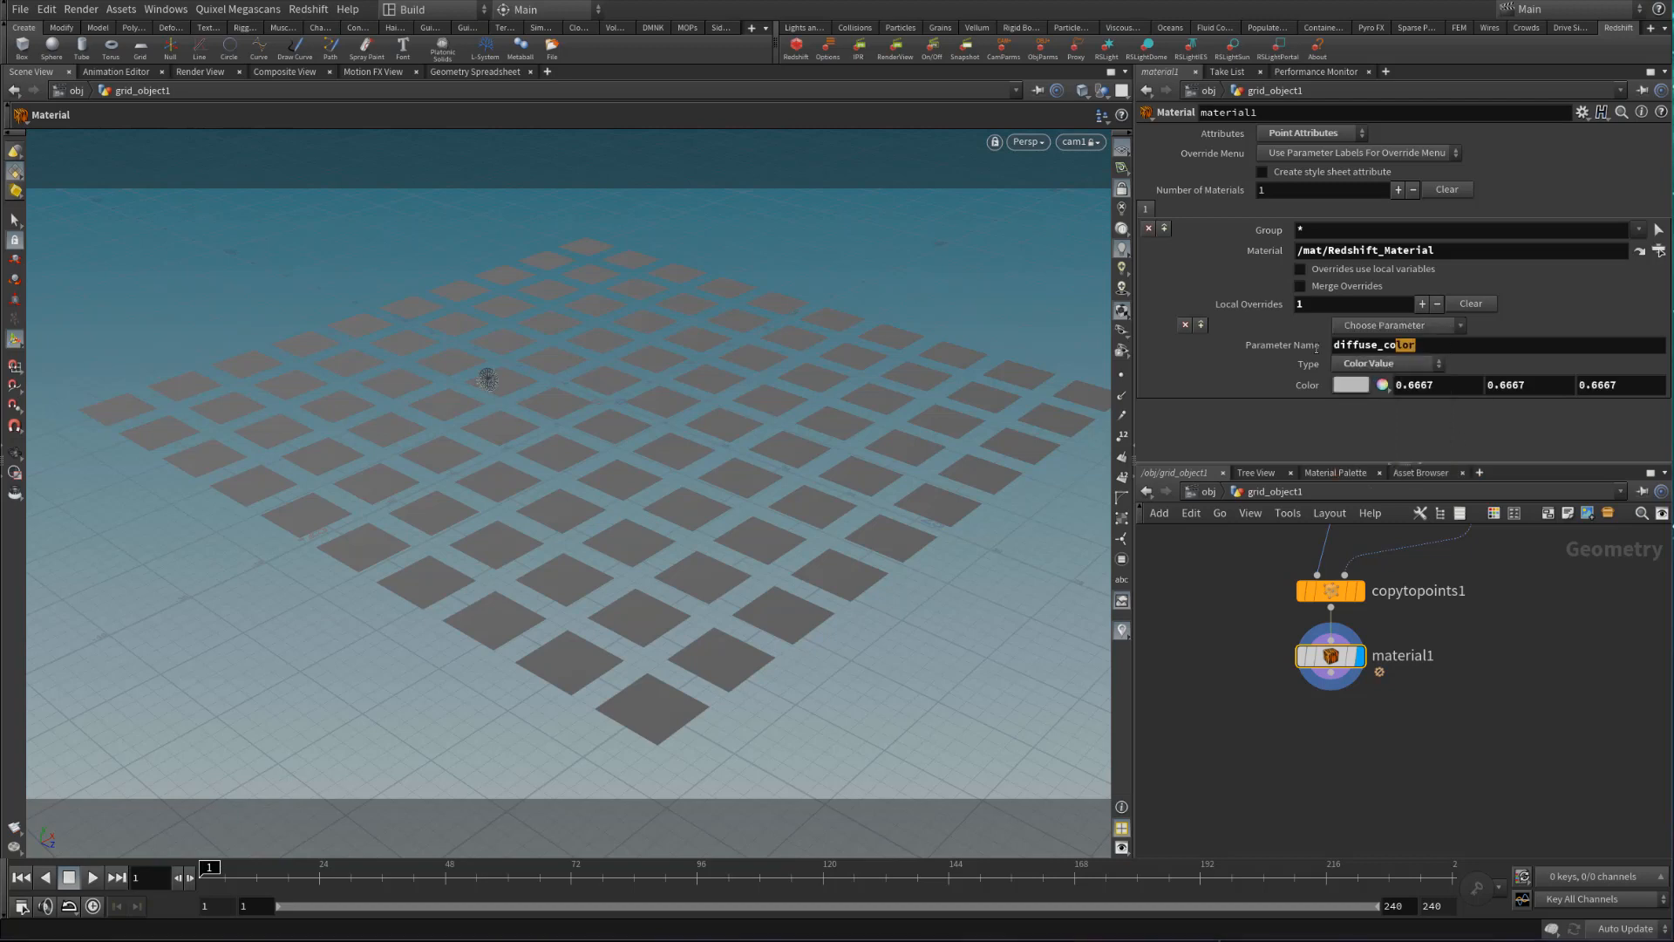
# Clear the override's parameter name, re-enter it as diffuse_color, and choose the promoted diffuse_color parameter again
pyautogui.doubleClick(1381, 347)
pyautogui.press('BackSpace')
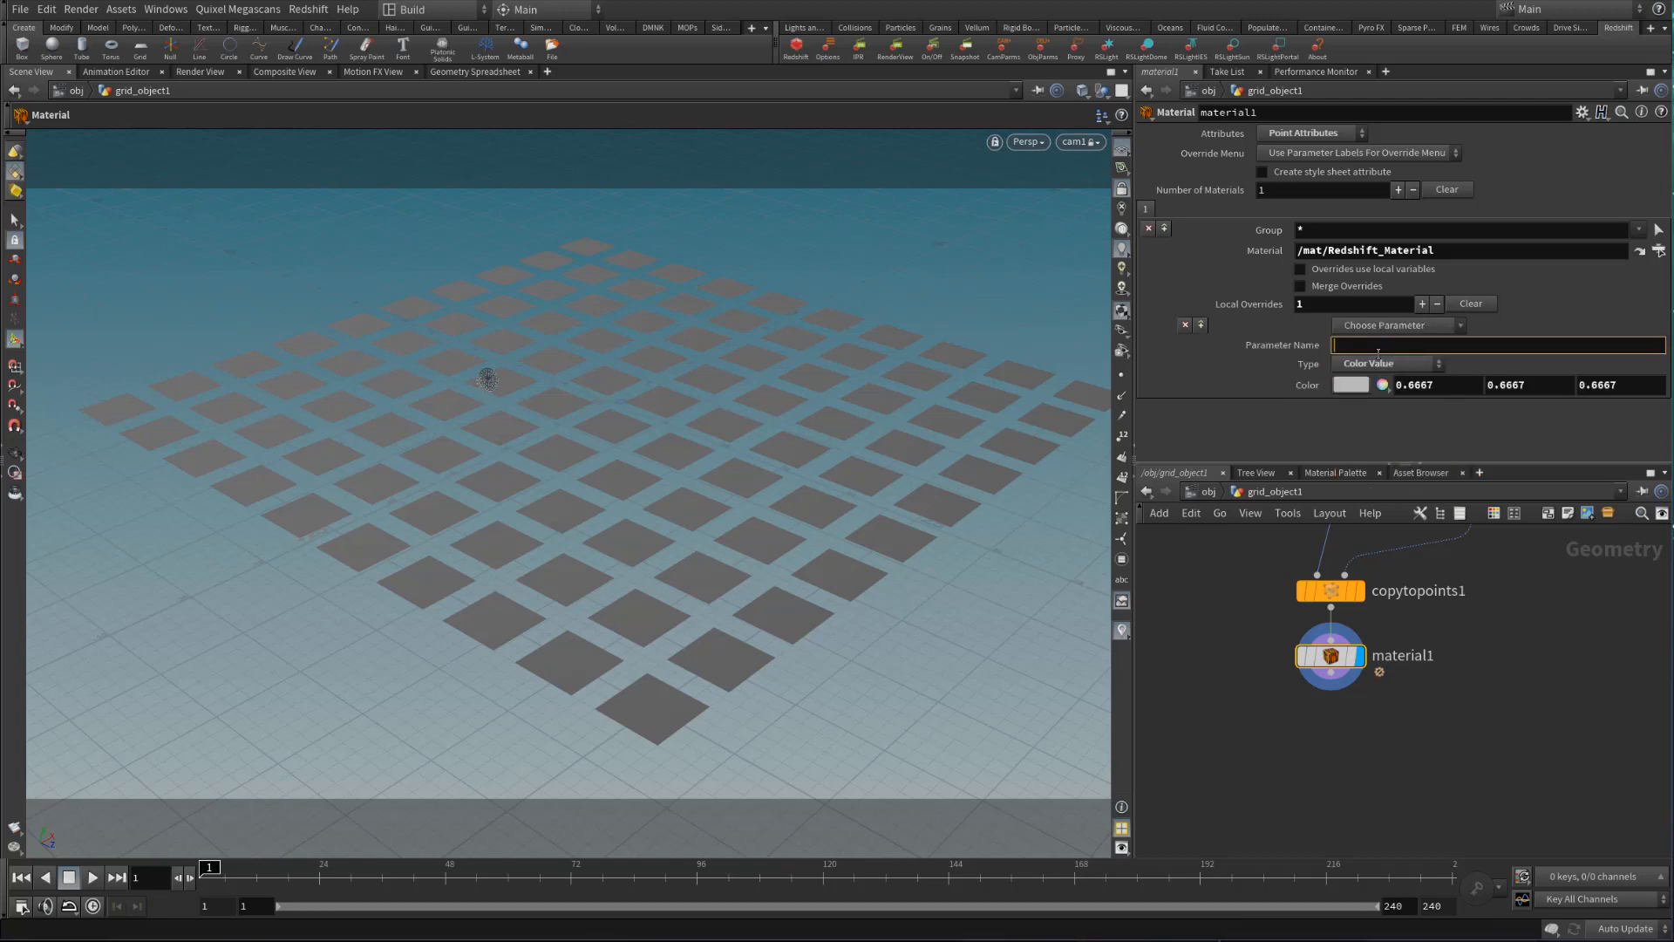
pyautogui.write('diffuse_color')
pyautogui.press('Return')
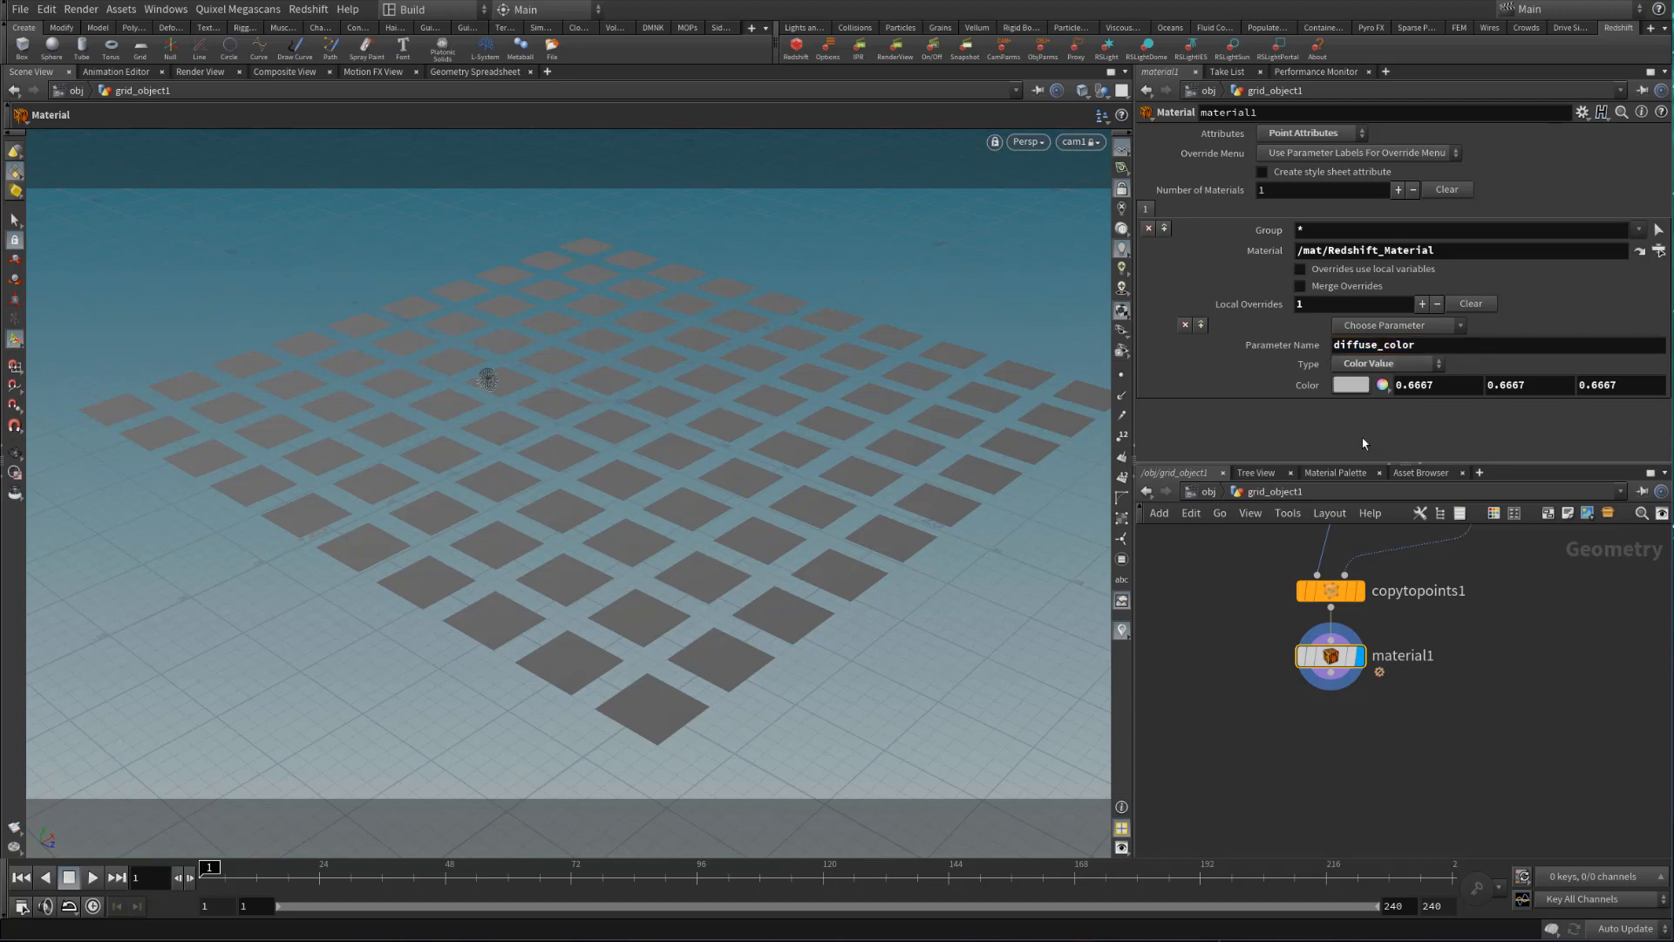
pyautogui.click(1396, 335)
pyautogui.click(1464, 332)
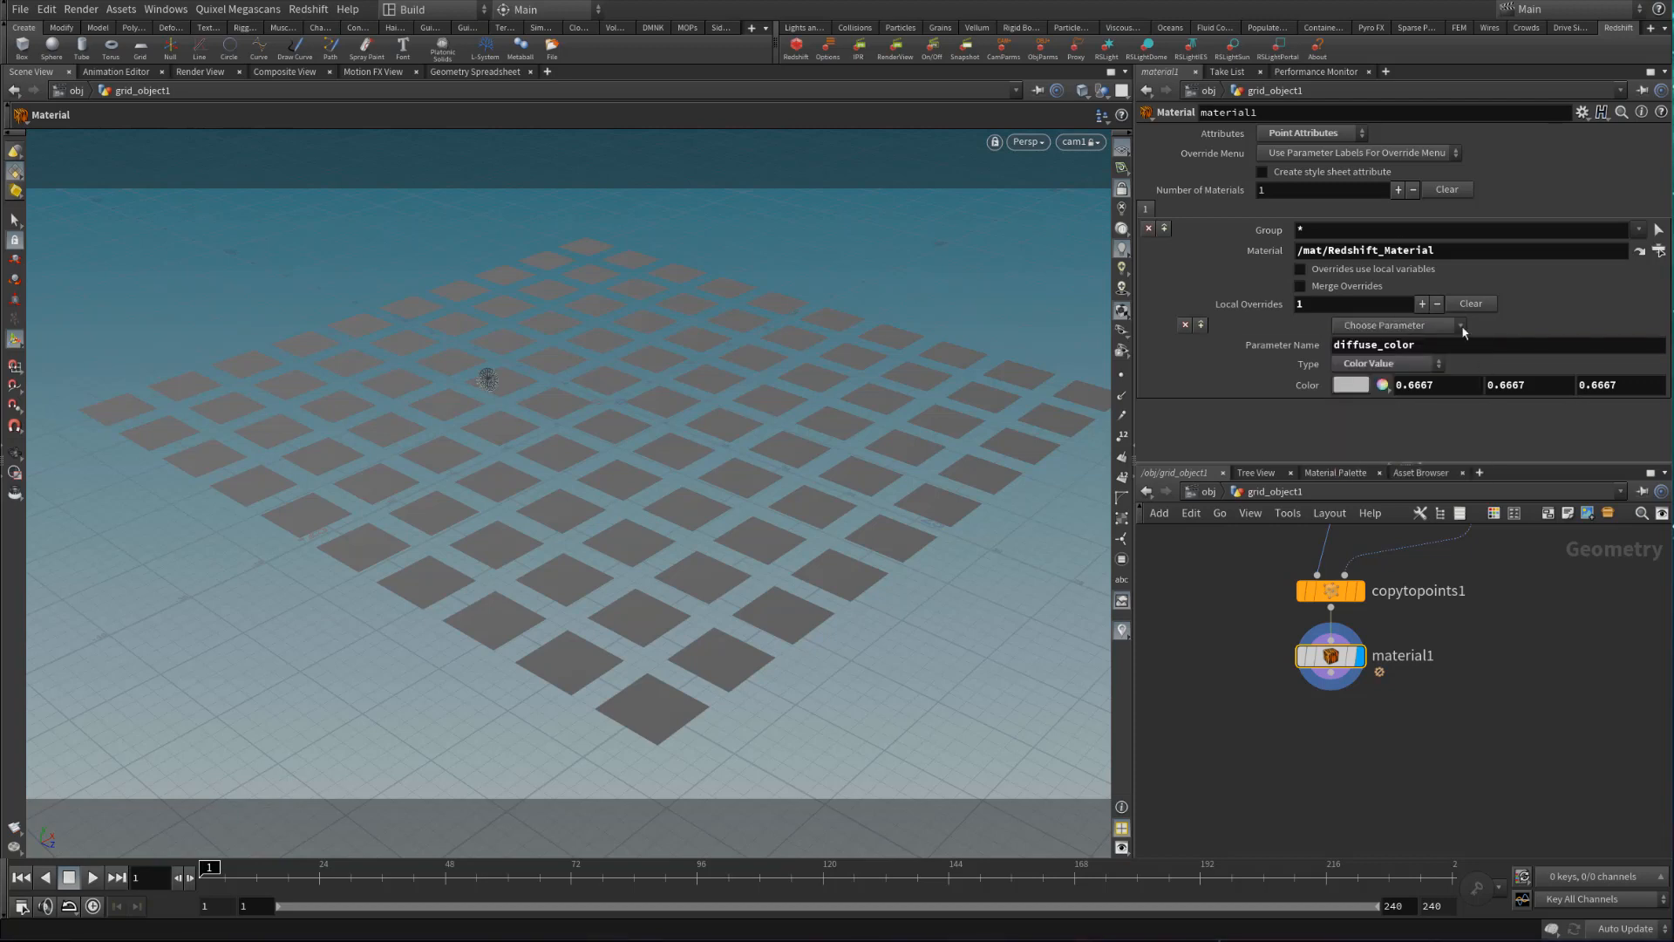
pyautogui.click(1398, 325)
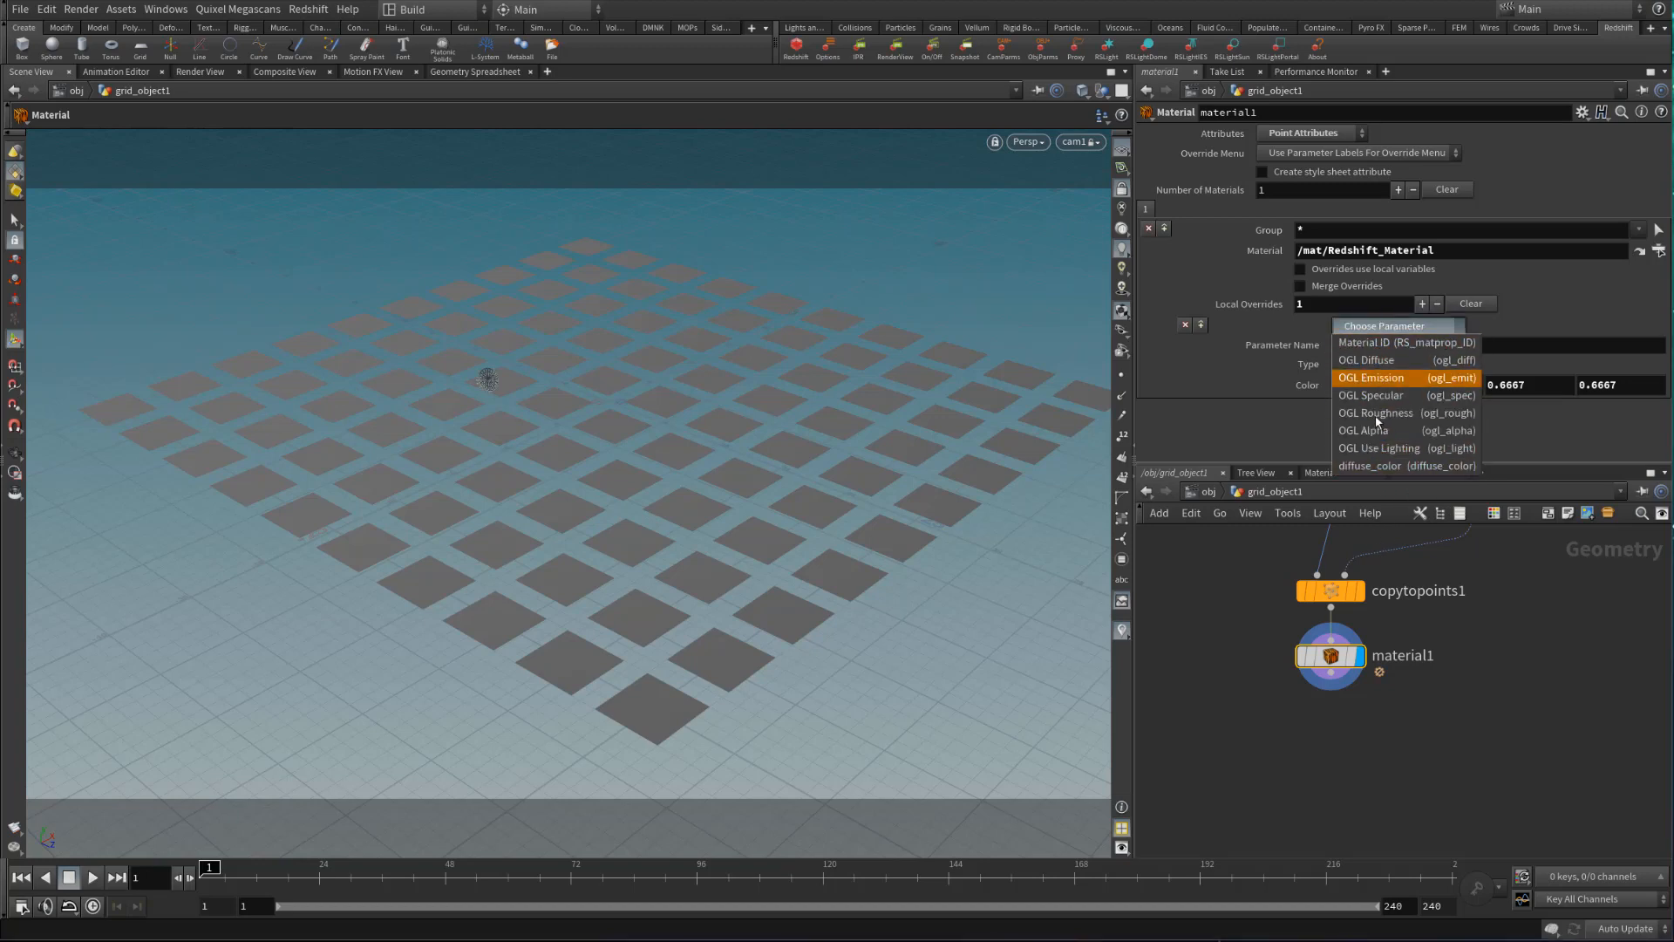
pyautogui.click(1386, 465)
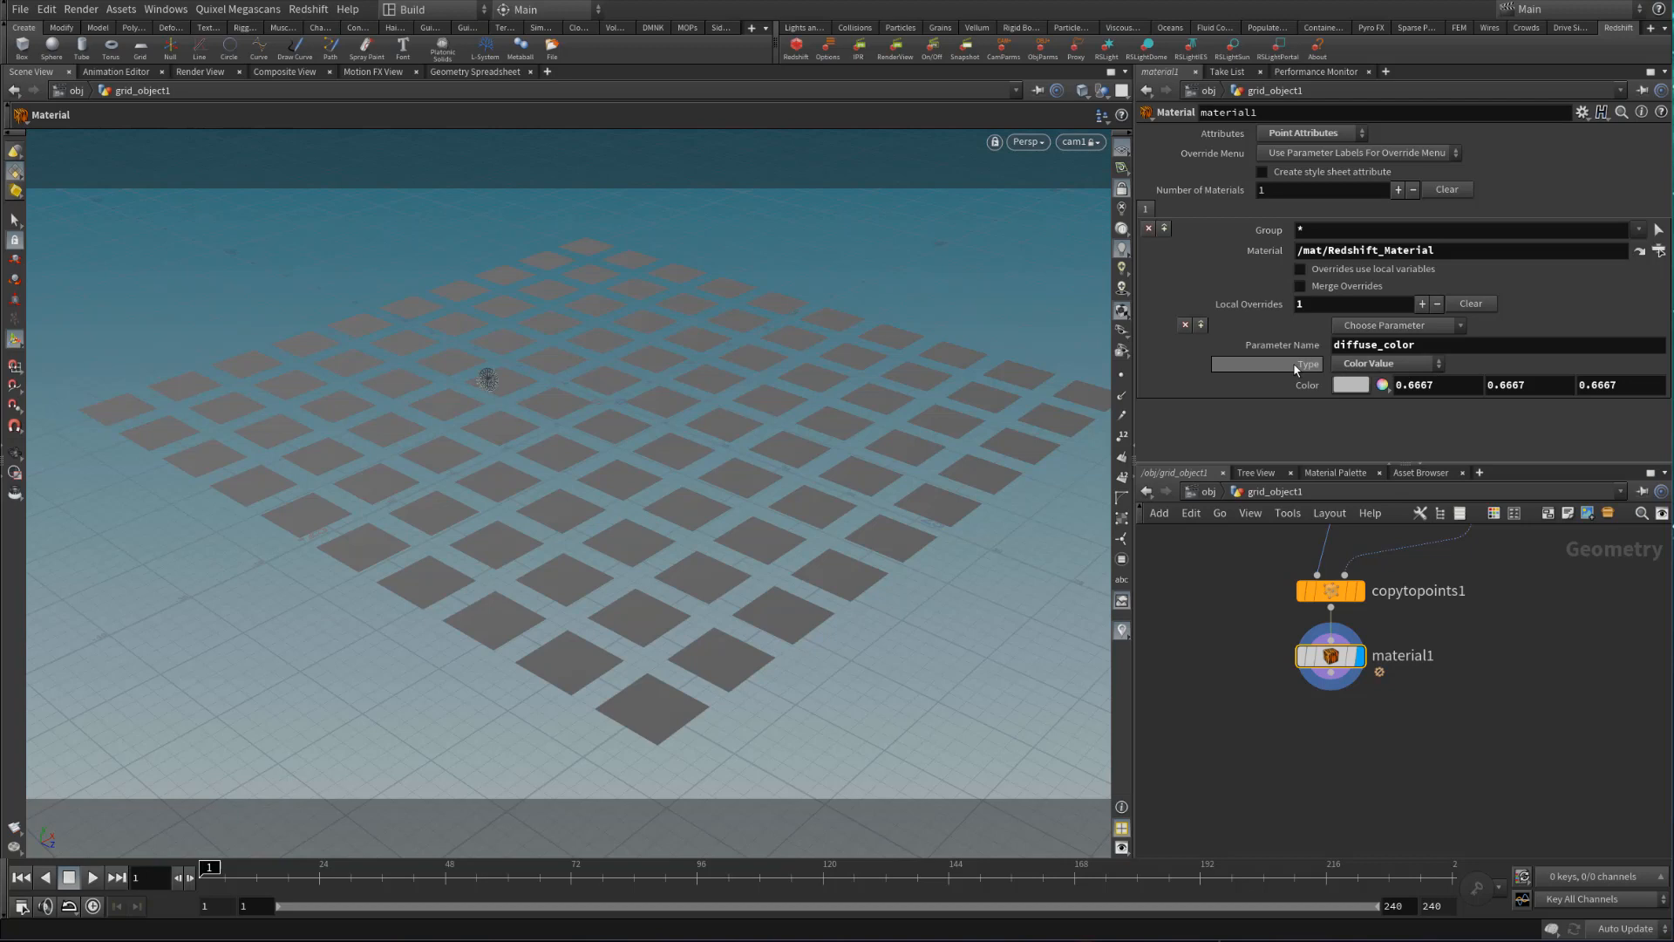
# Review the available value types for the diffuse_color override and keep it as Color Value
pyautogui.click(1373, 364)
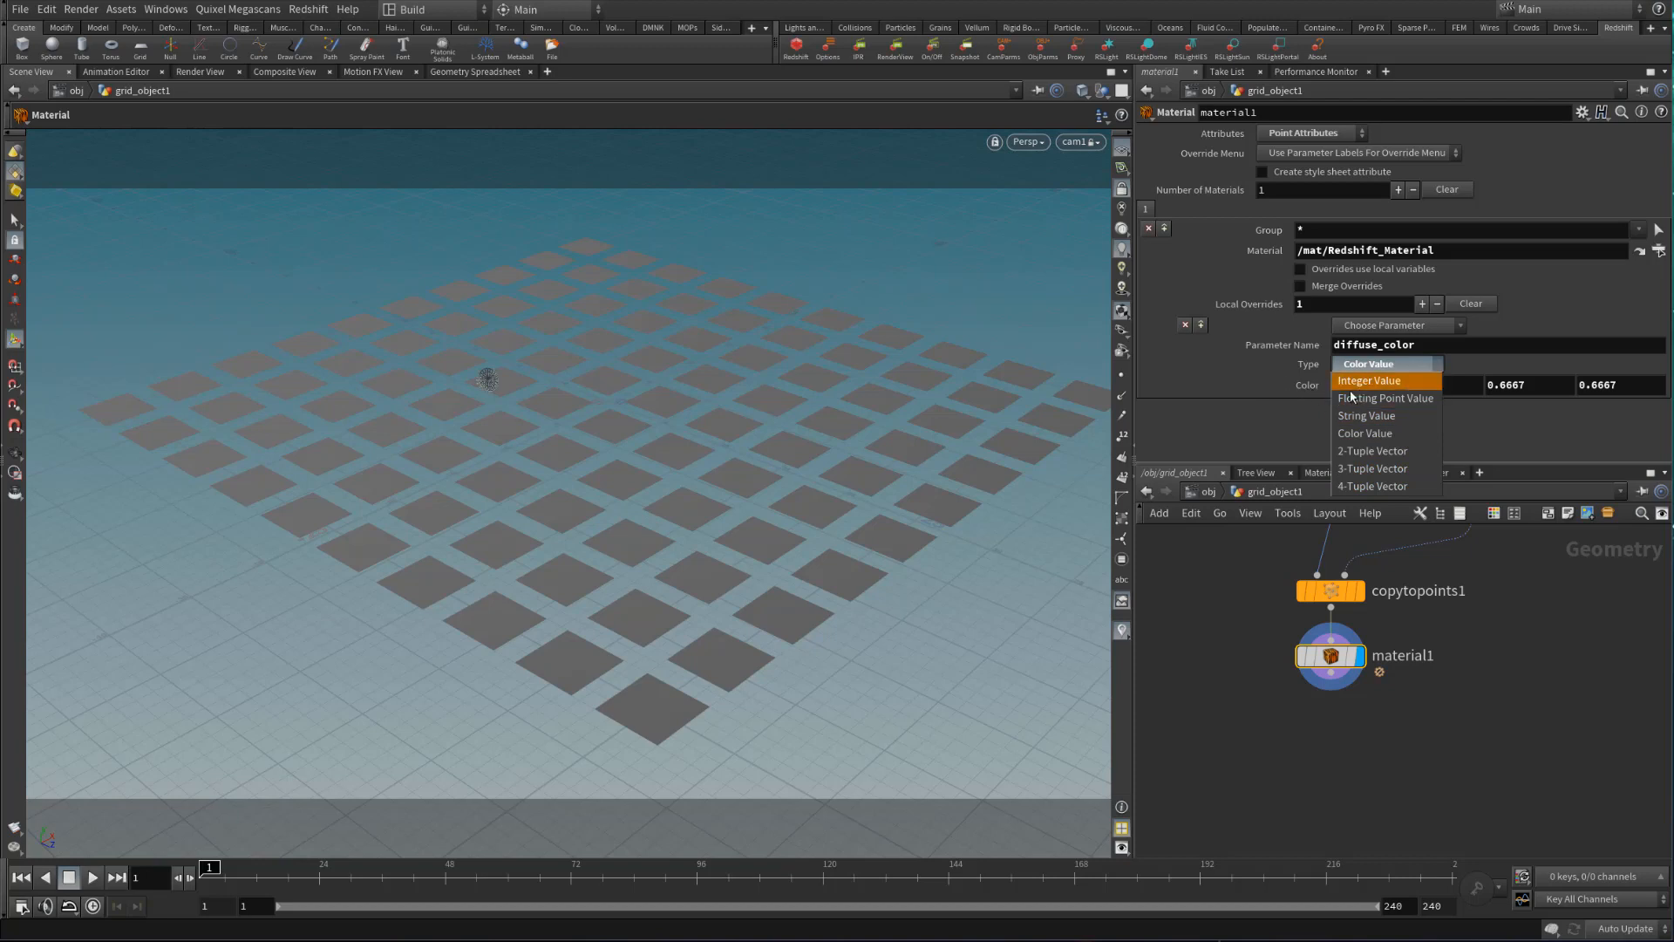
pyautogui.click(1344, 427)
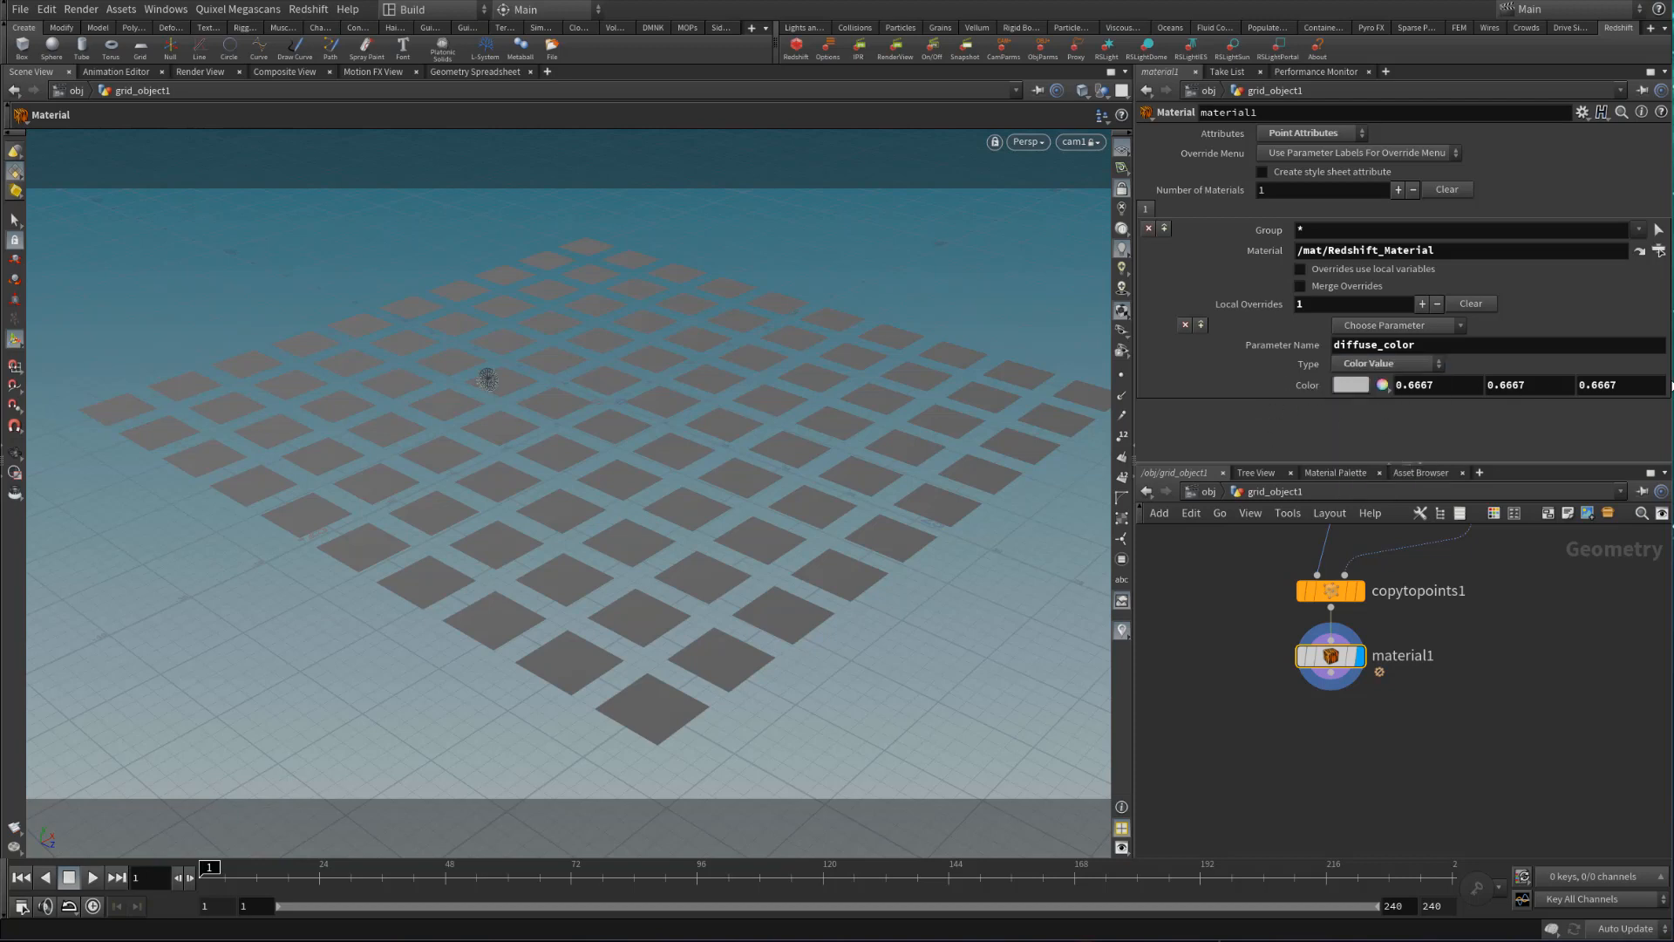
pyautogui.click(1410, 371)
pyautogui.click(1360, 418)
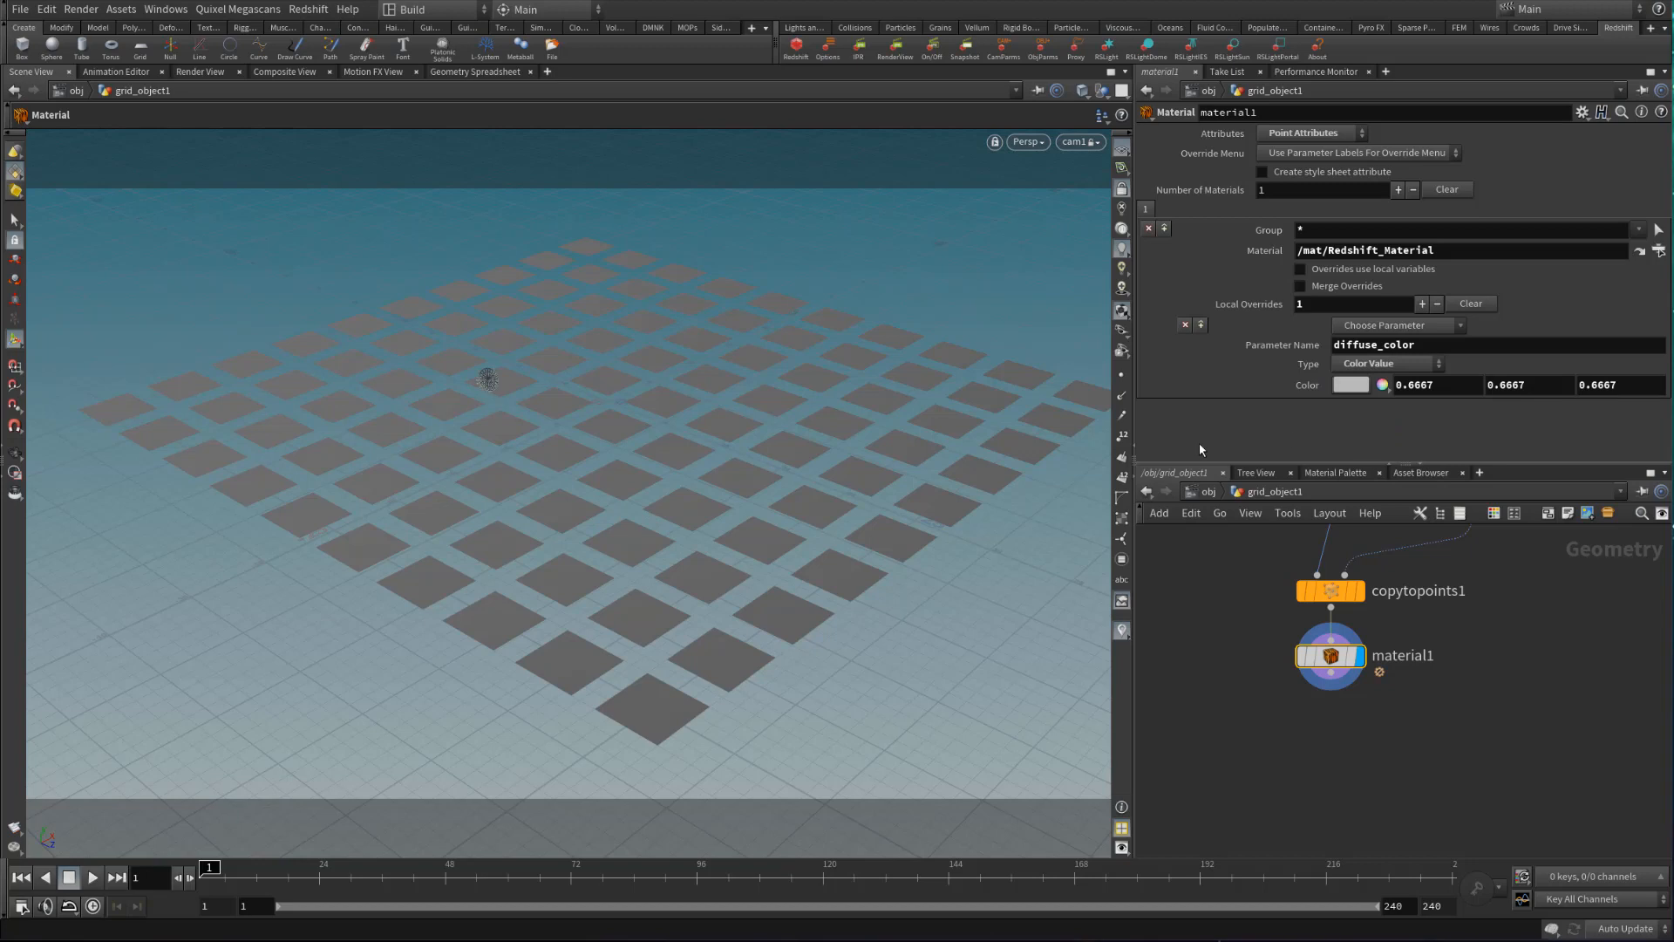
# Set material1's diffuse_color override to green (0, 0.5, 0.25) and render the grids in the Redshift Render View
pyautogui.click(1364, 389)
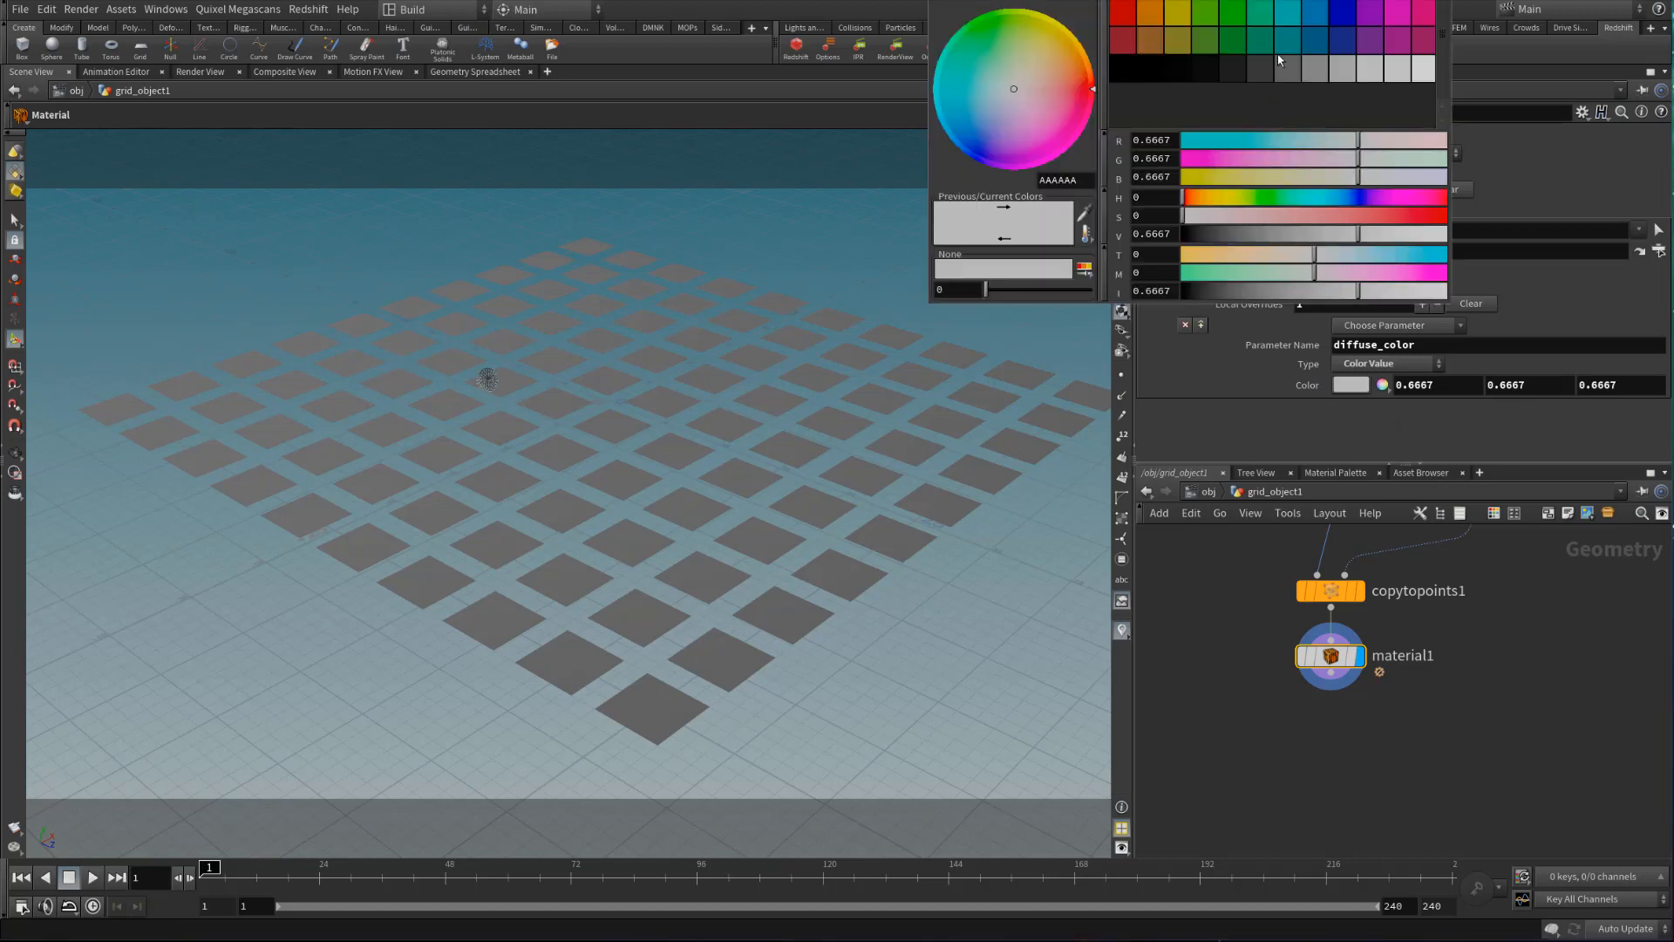
pyautogui.click(1261, 34)
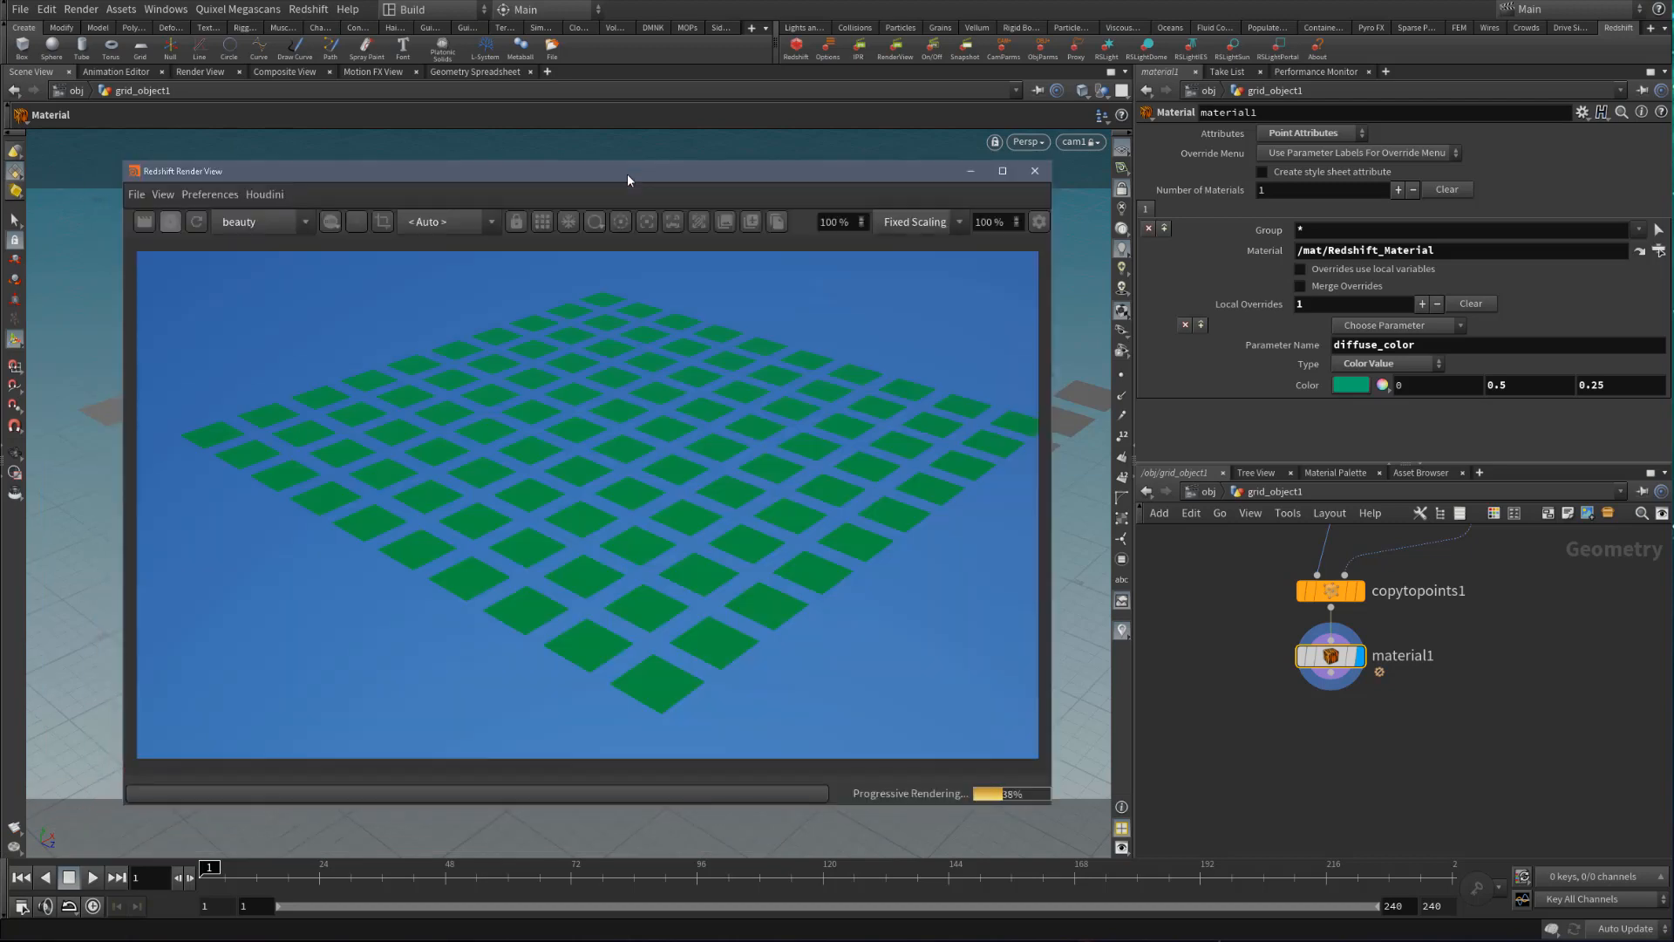
pyautogui.moveTo(626, 174); pyautogui.dragTo(597, 115)
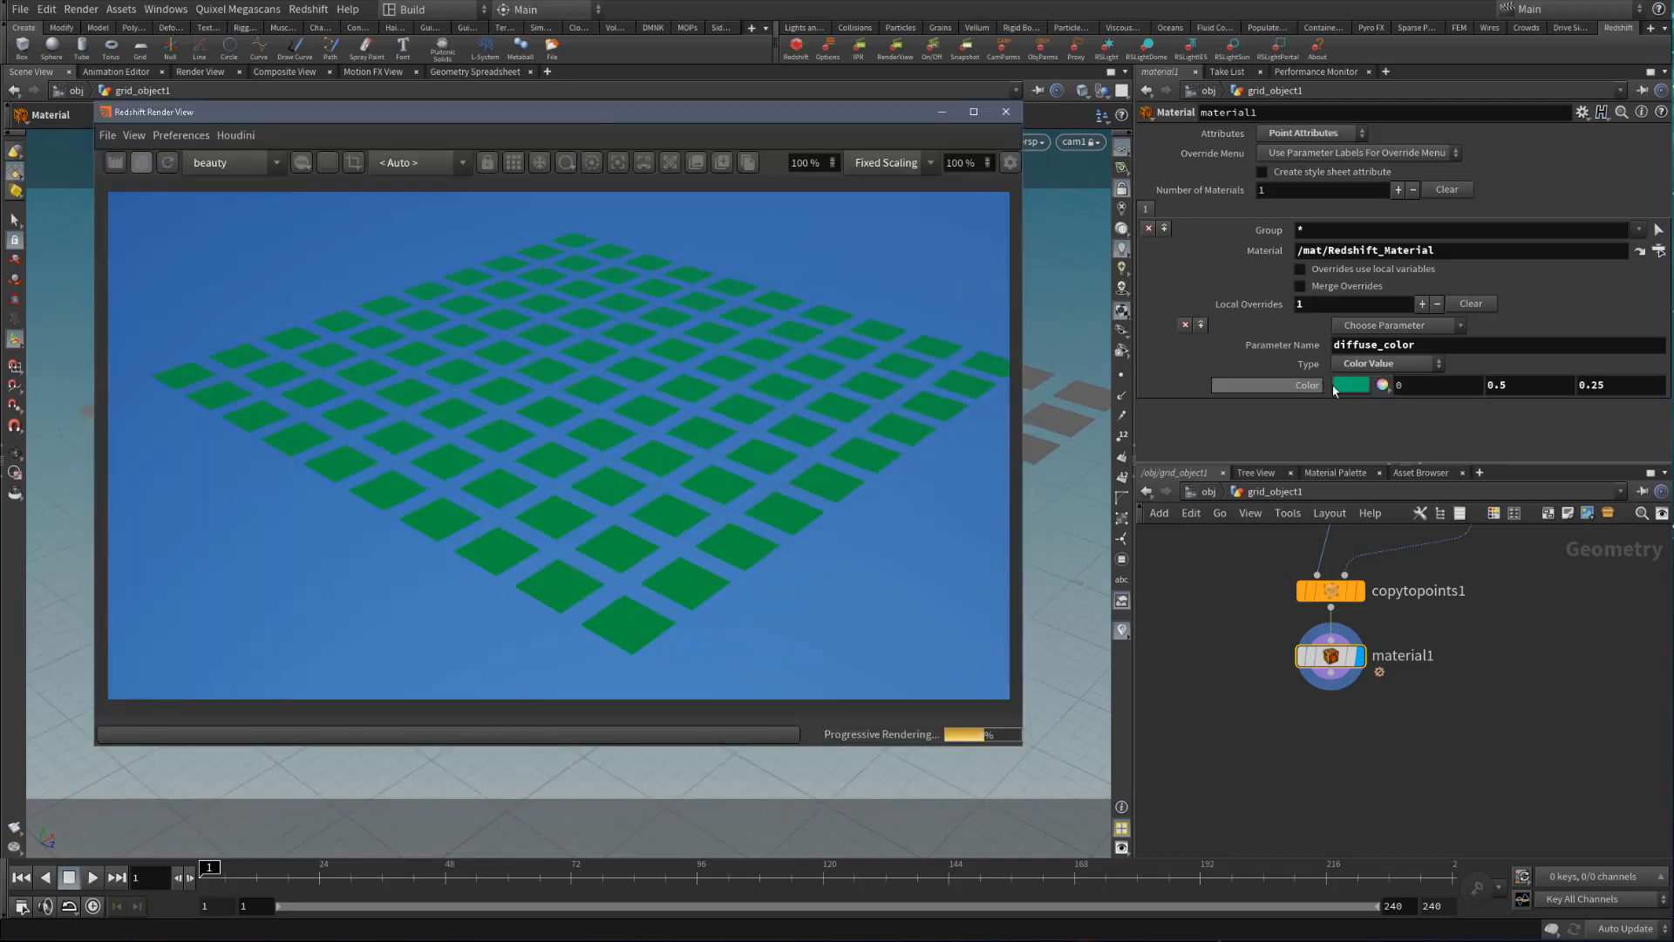
# Inspect the promoted diffuse_color on Redshift_Material and its link to Material1 in the mat network, and return to the grid_object1 network
pyautogui.click(1212, 491)
pyautogui.click(1219, 494)
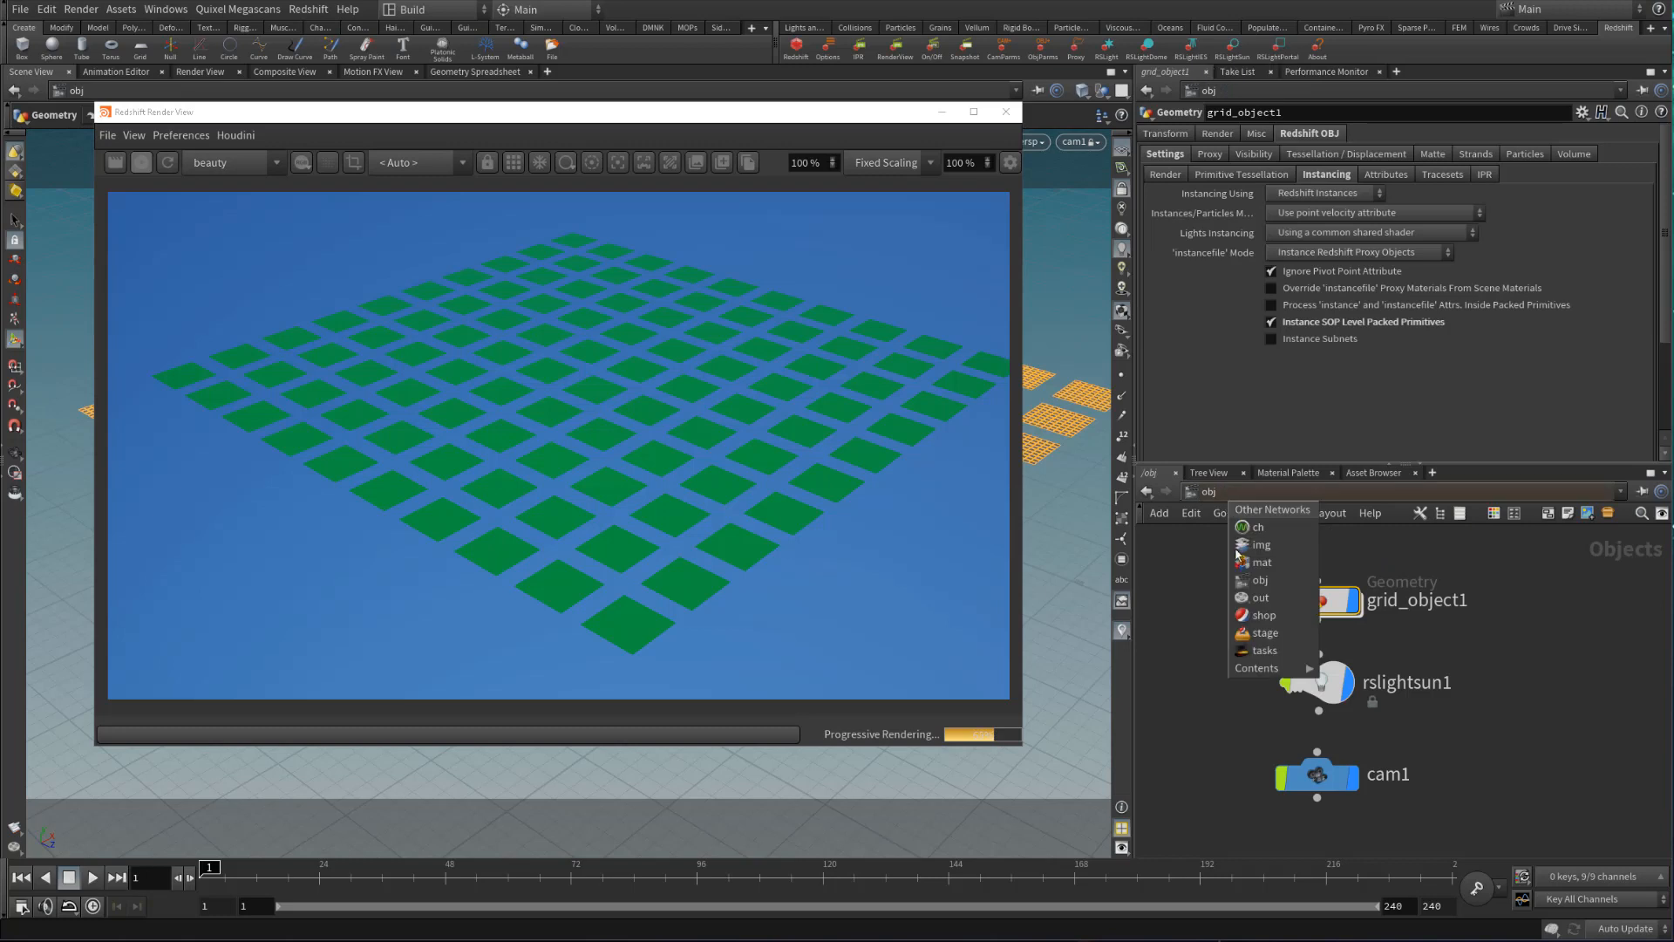
pyautogui.click(1241, 568)
pyautogui.doubleClick(1383, 659)
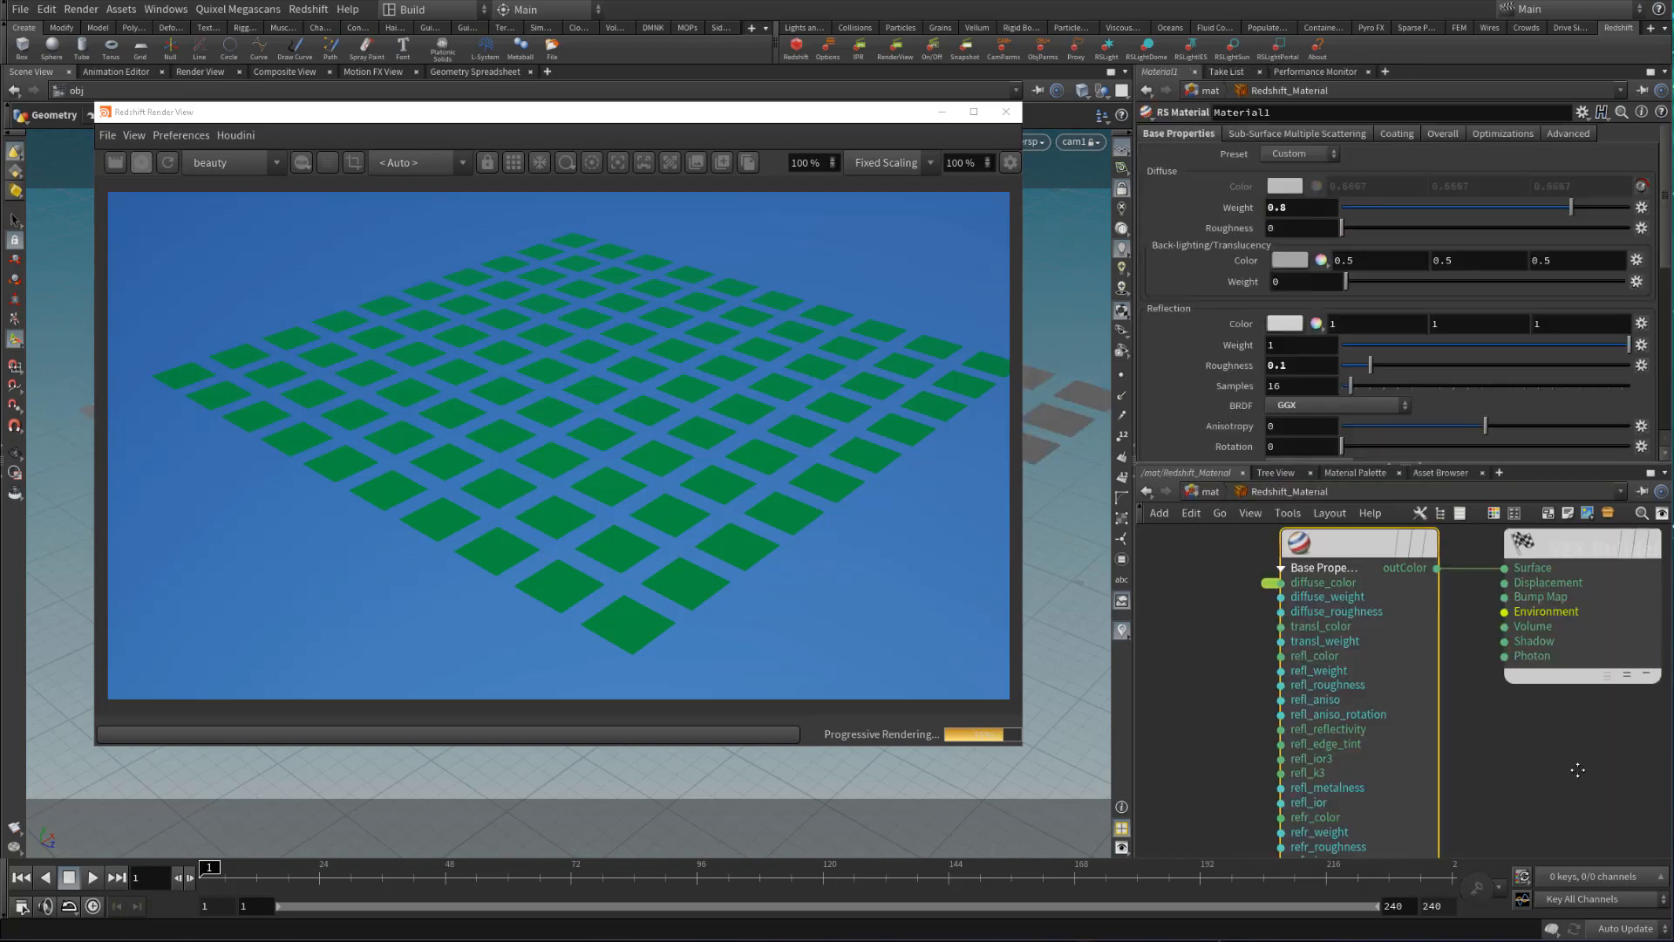
pyautogui.click(1218, 493)
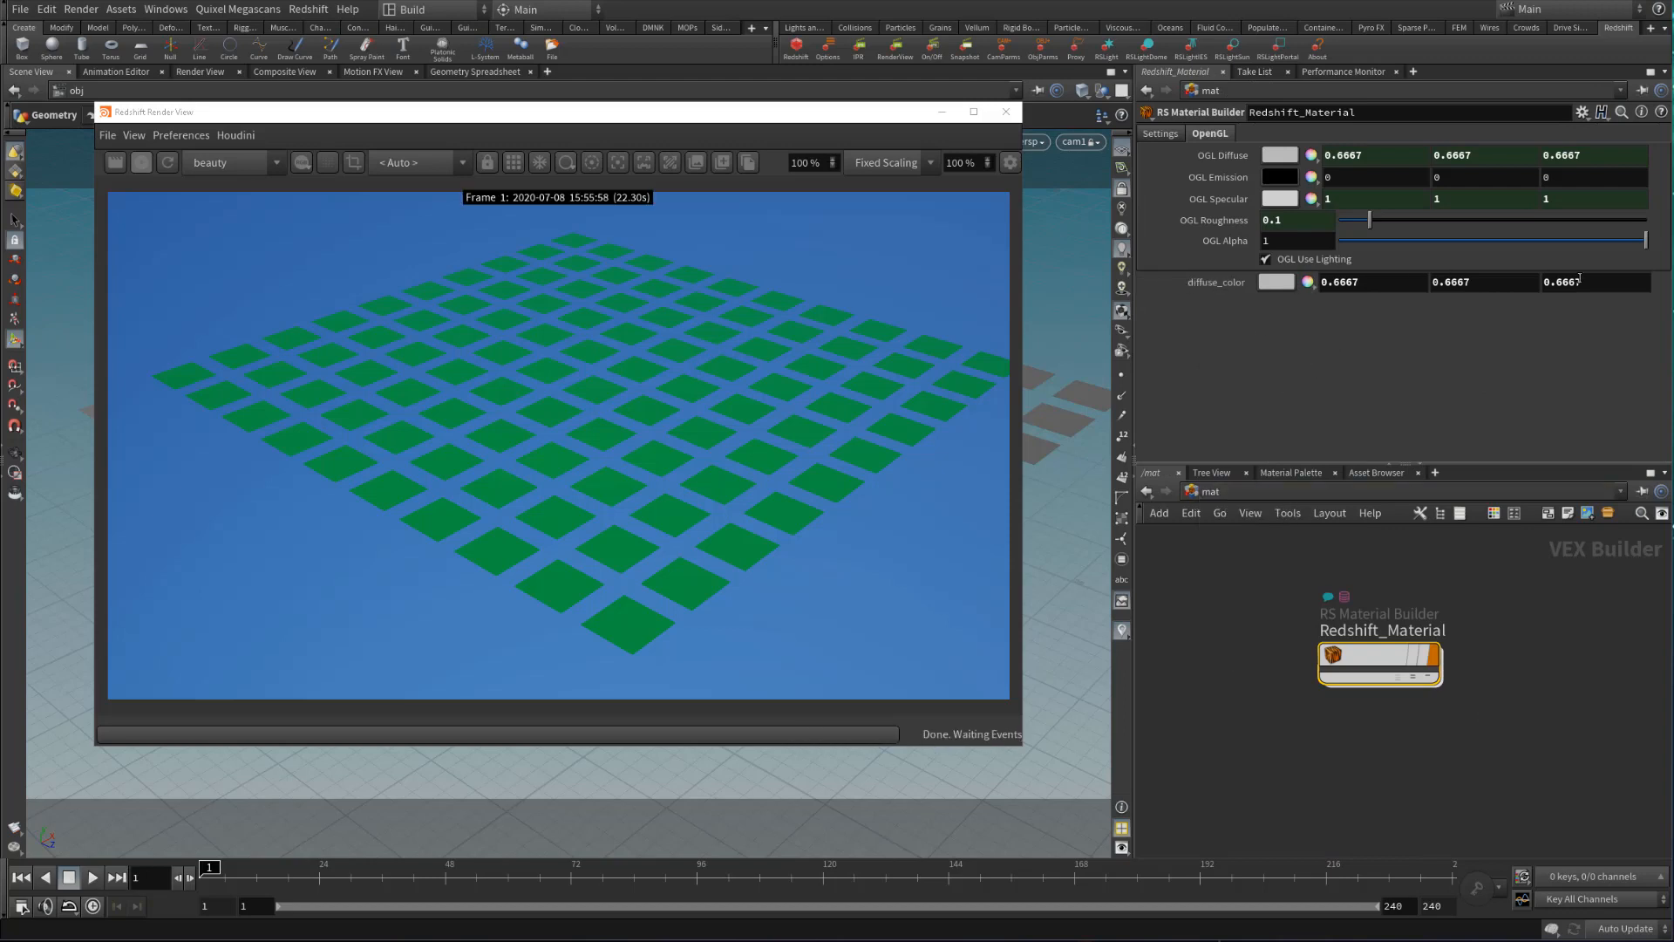
pyautogui.click(1245, 491)
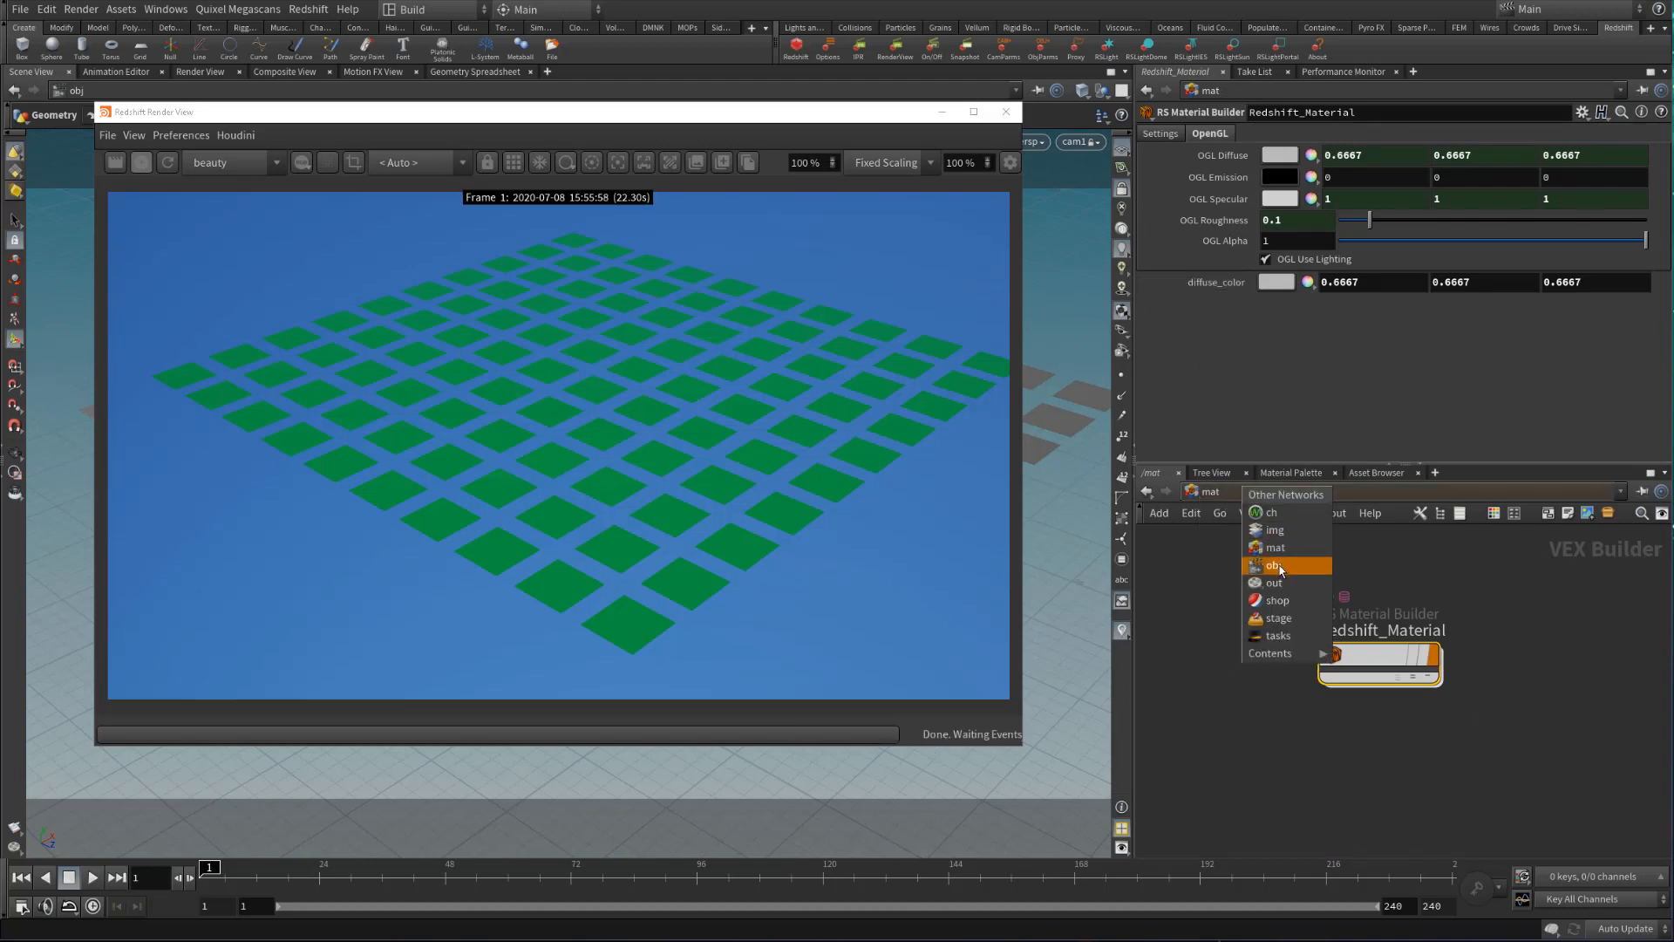
pyautogui.click(1288, 550)
pyautogui.click(1223, 491)
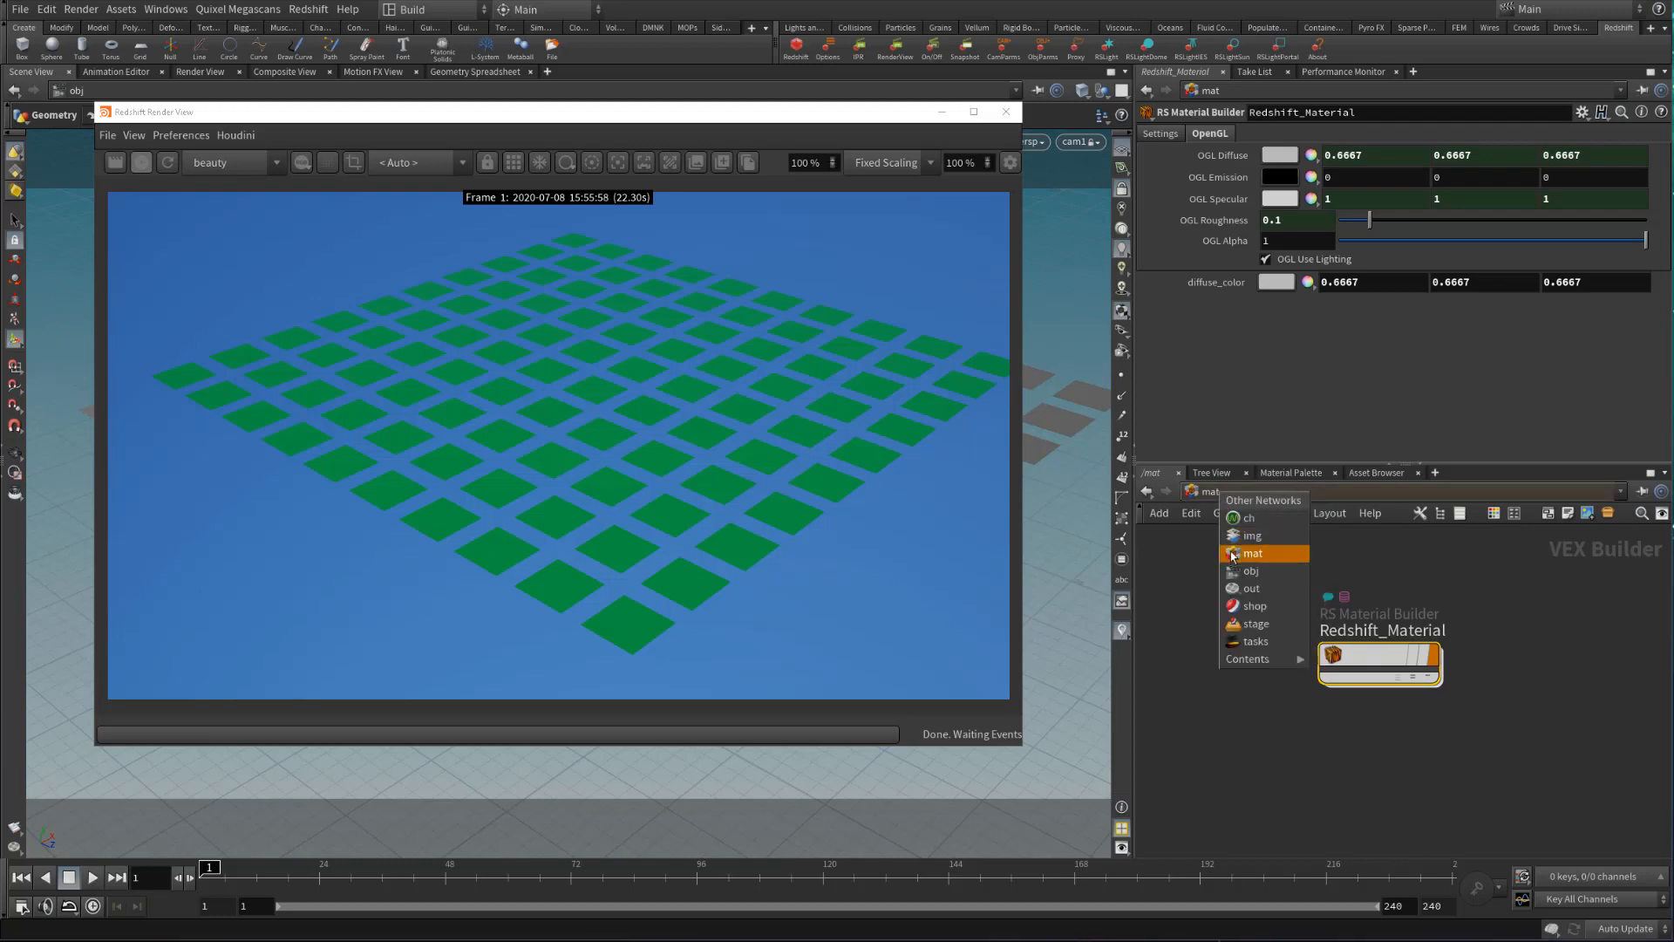
pyautogui.click(1238, 554)
pyautogui.doubleClick(1316, 600)
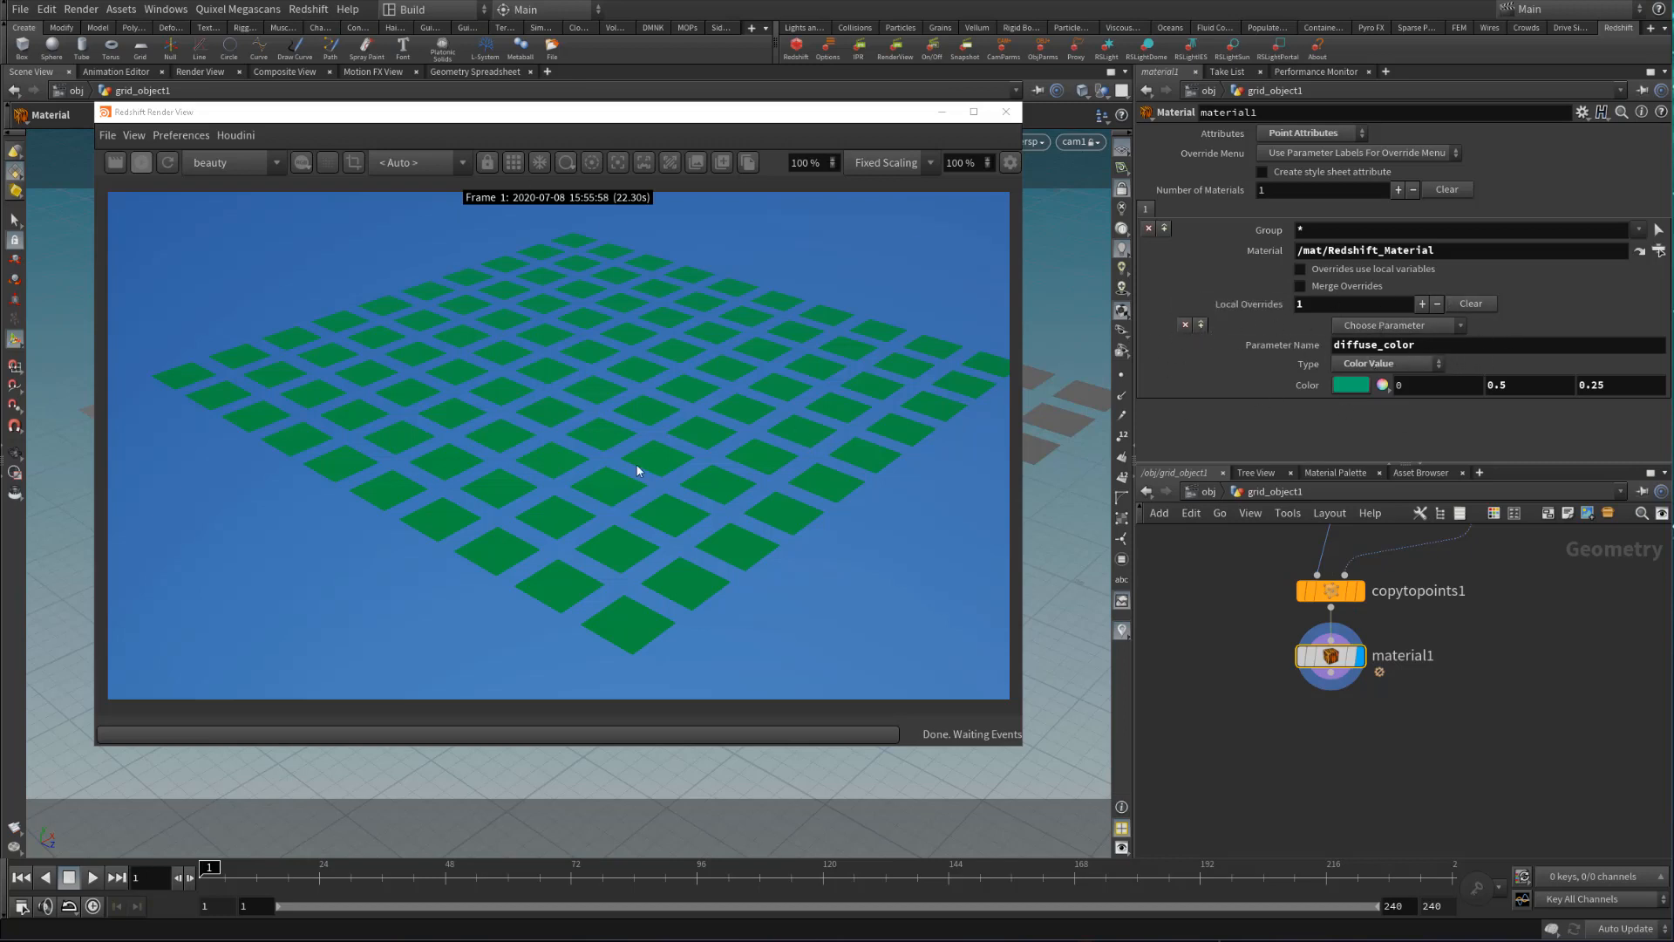
# Try other diffuse_color override values on material1, ending with dark blue (0, 0, 0.5), and refresh the render to check the update
pyautogui.click(1350, 384)
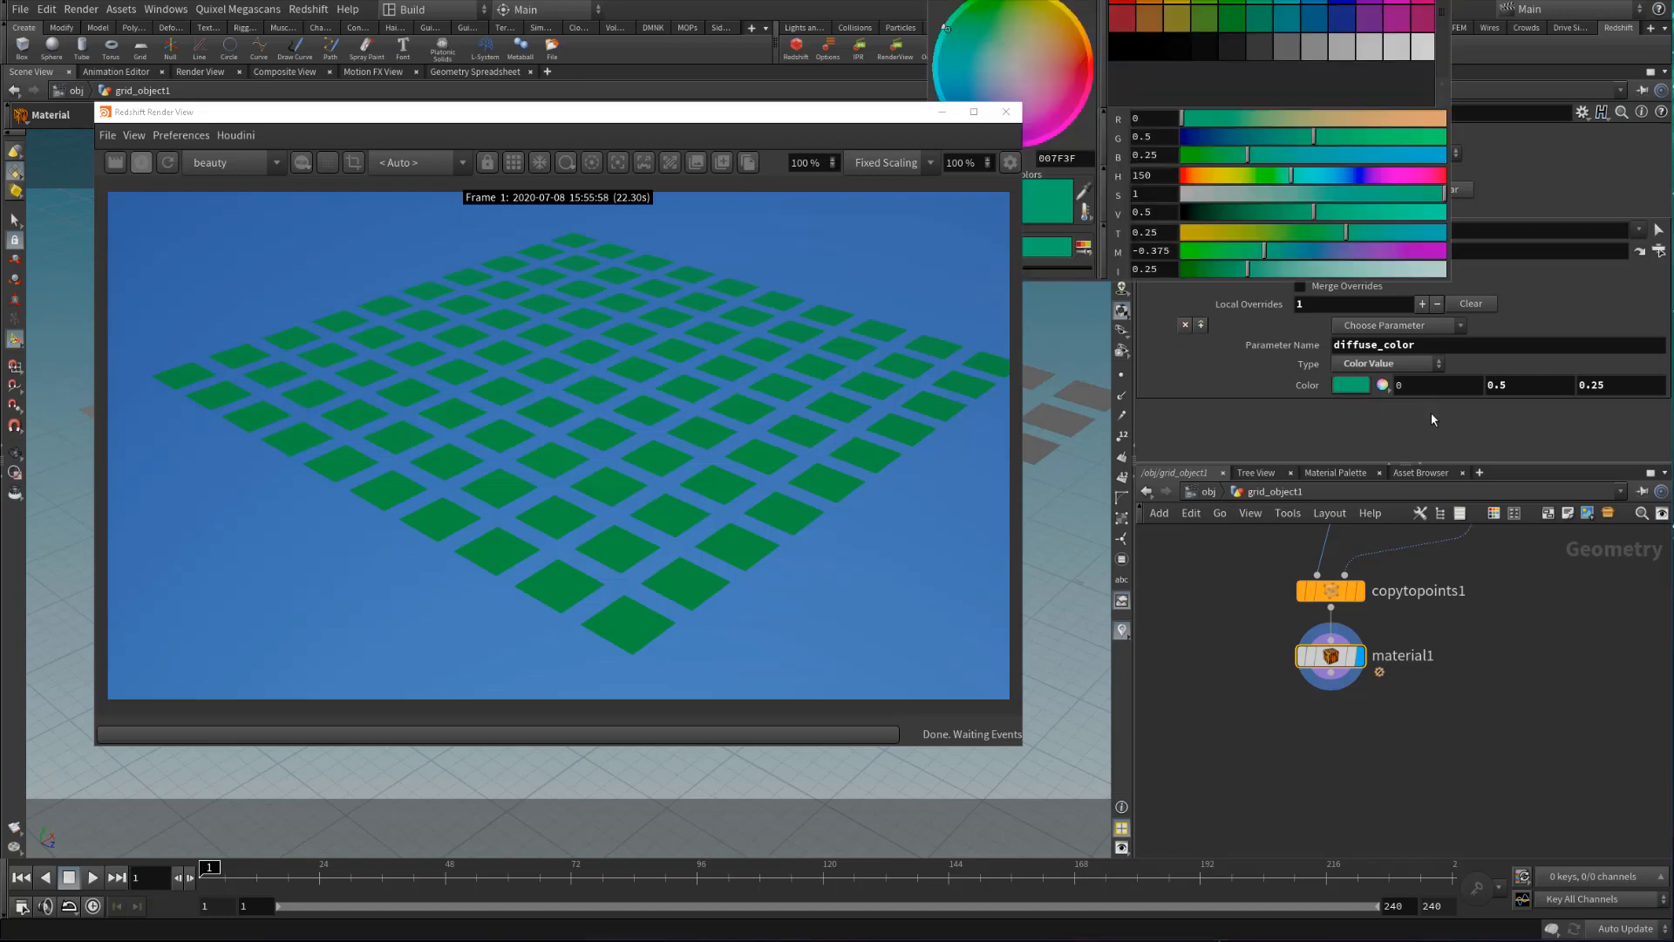
pyautogui.click(1243, 11)
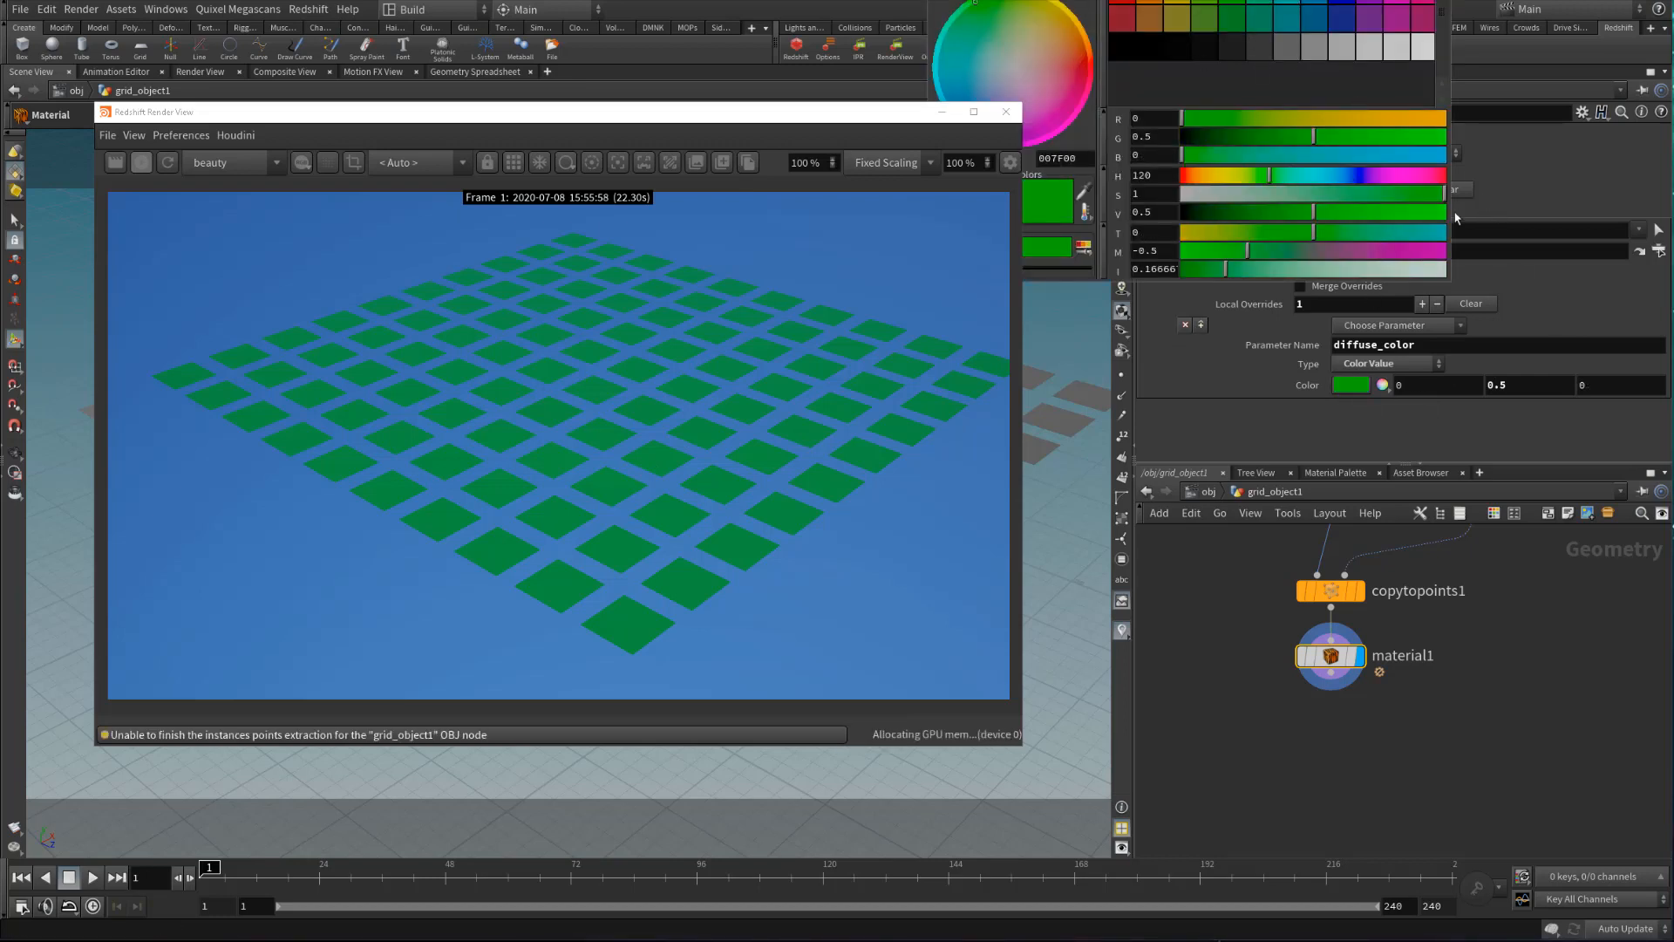
pyautogui.click(1259, 17)
pyautogui.click(1287, 17)
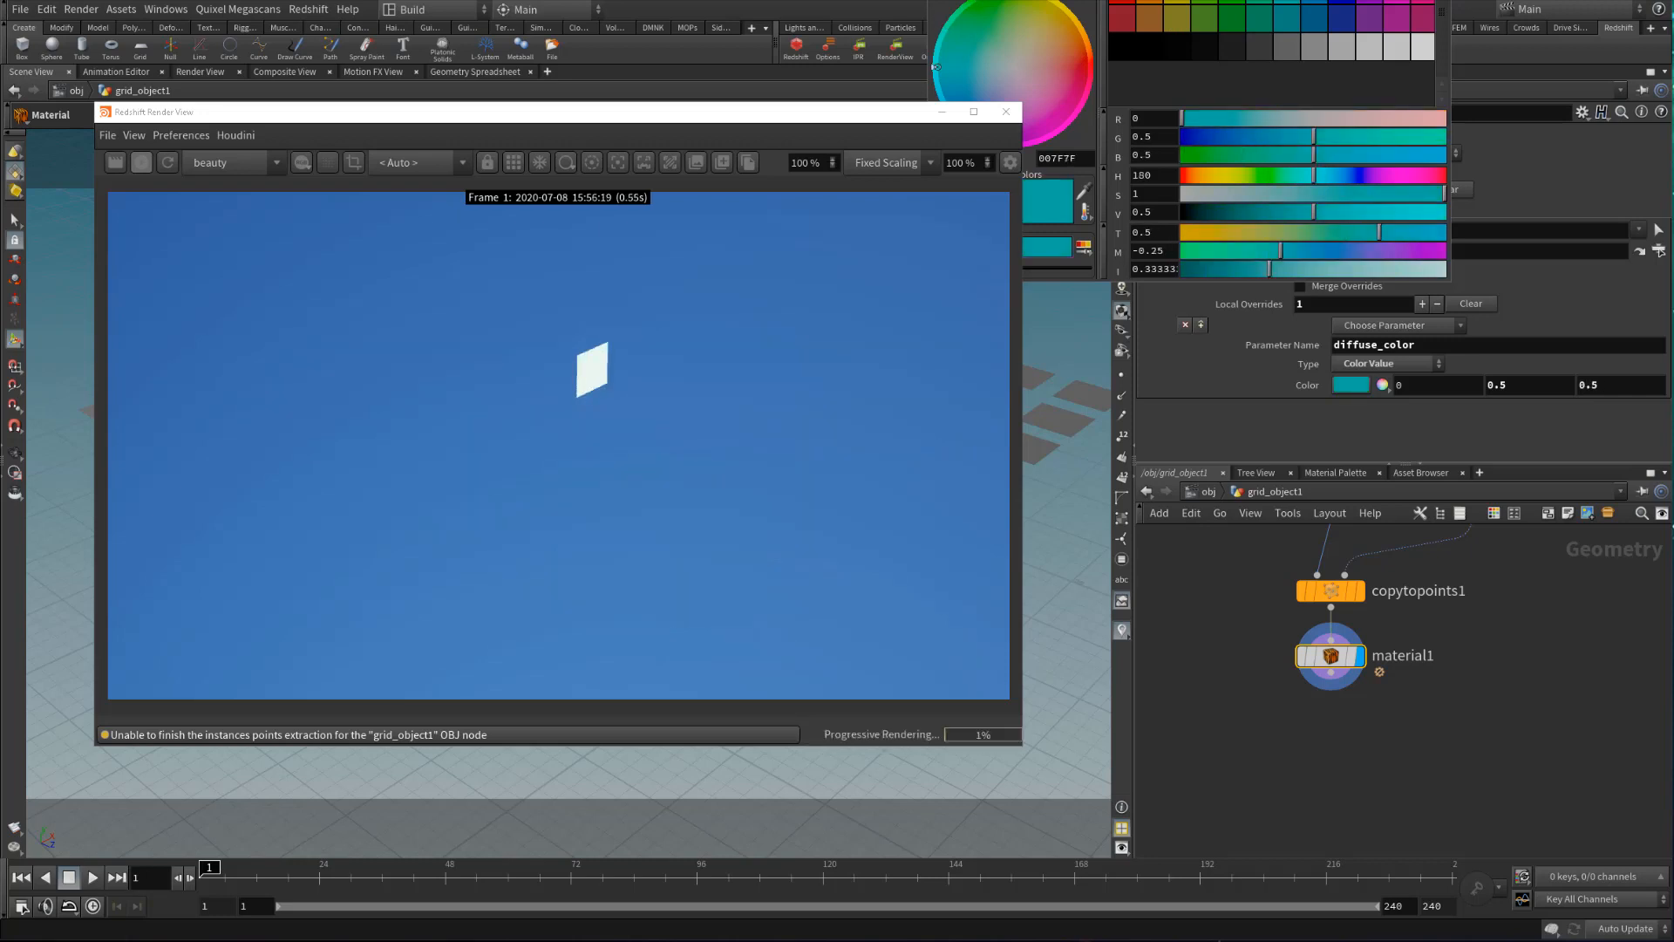
pyautogui.click(167, 162)
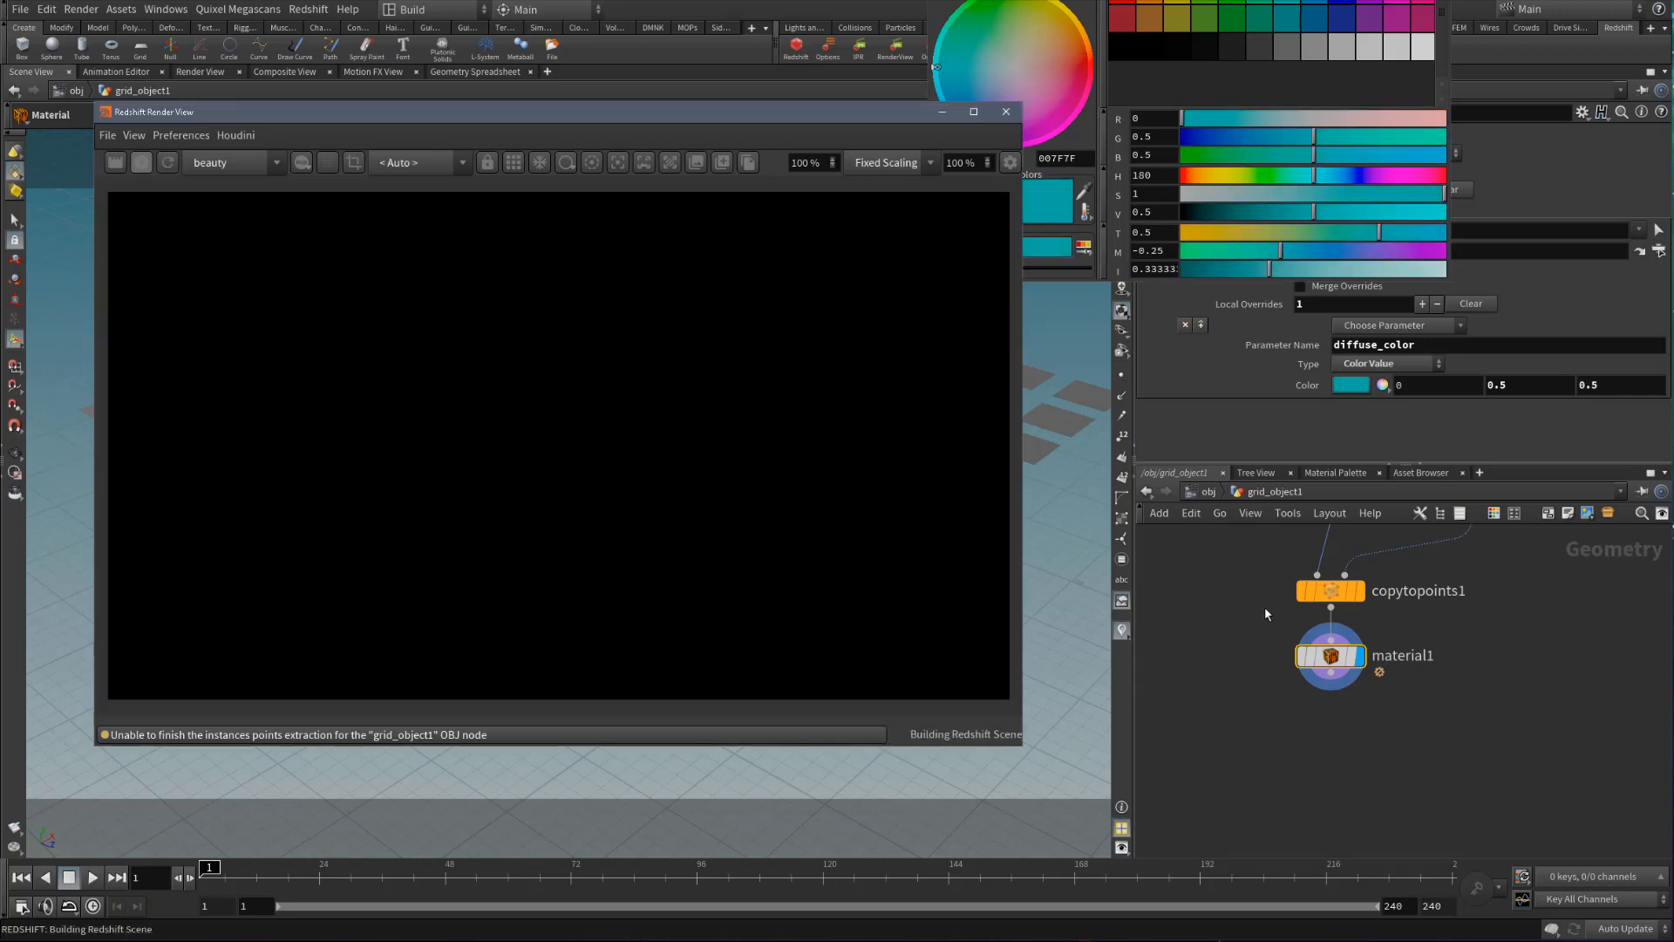
pyautogui.click(1334, 22)
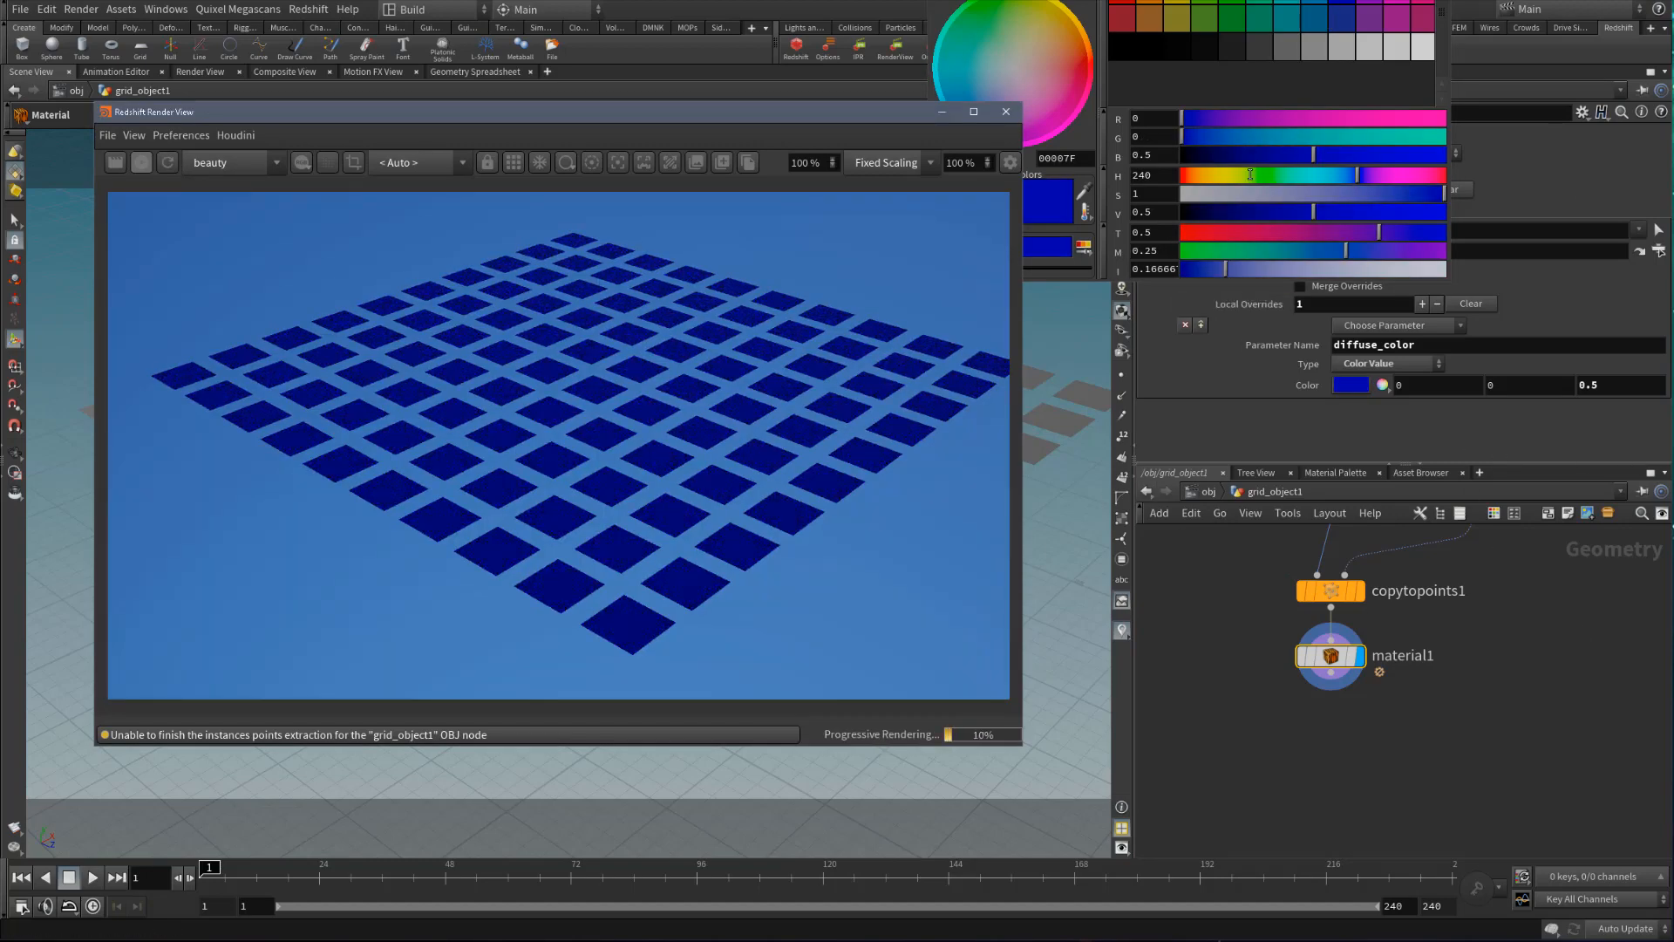
pyautogui.click(237, 127)
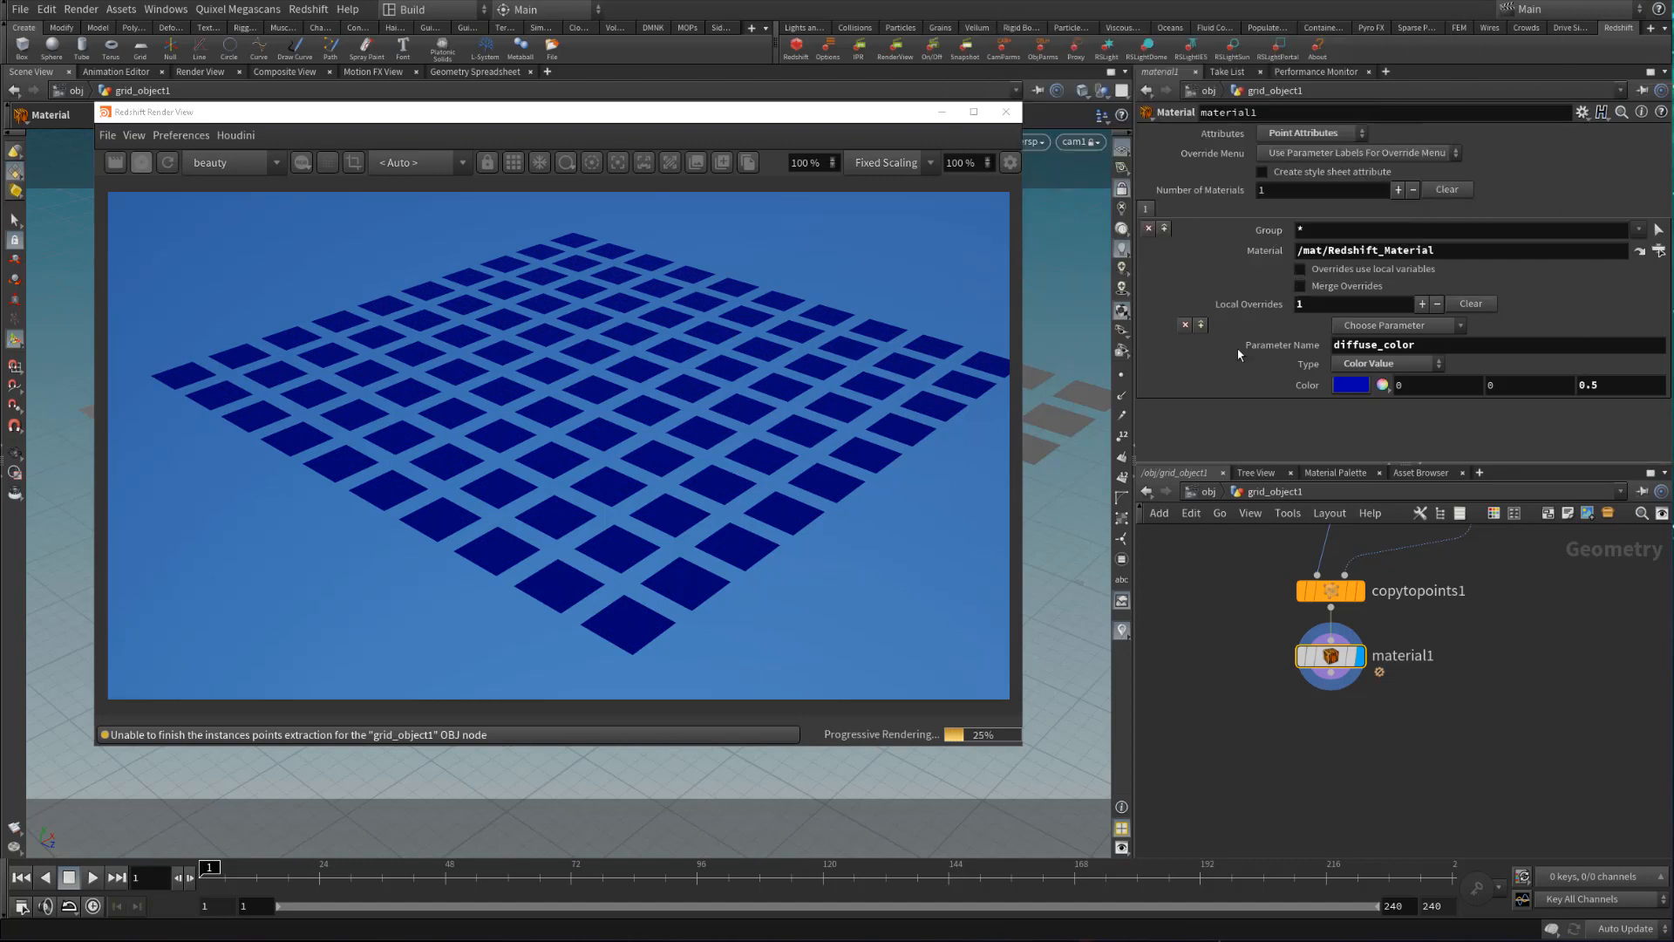
# Enable IPR Live SOP Level Updates in the IPR settings of Redshift_ROP1 in the out network
pyautogui.click(1203, 494)
pyautogui.click(1206, 494)
pyautogui.click(1269, 588)
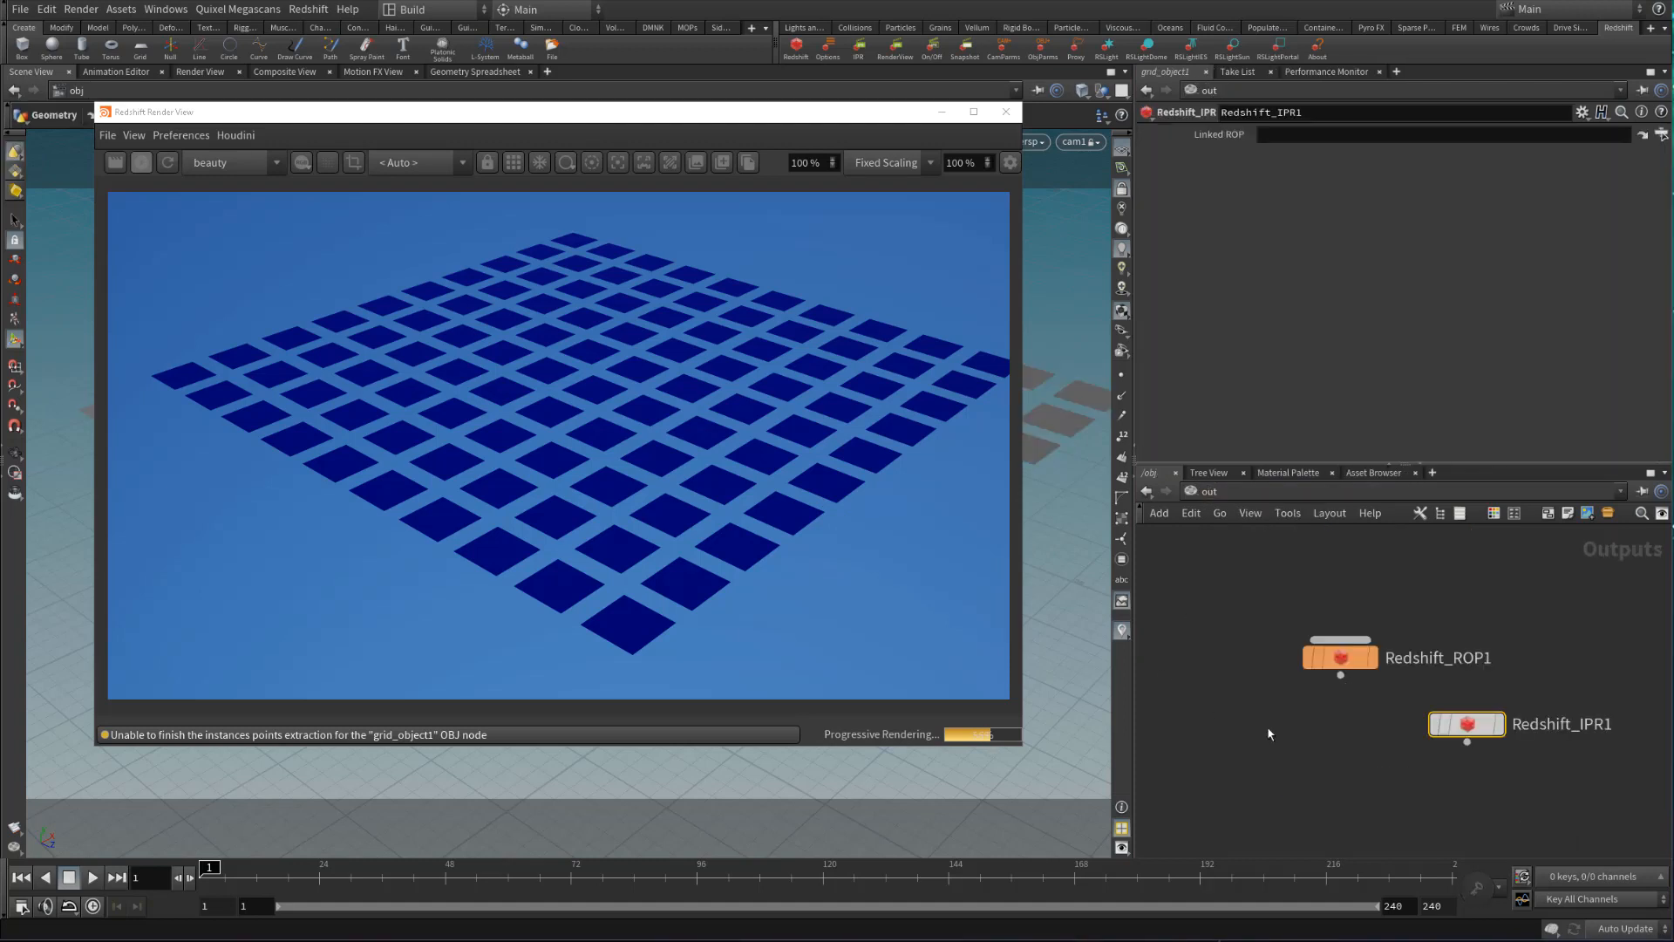
pyautogui.click(1483, 244)
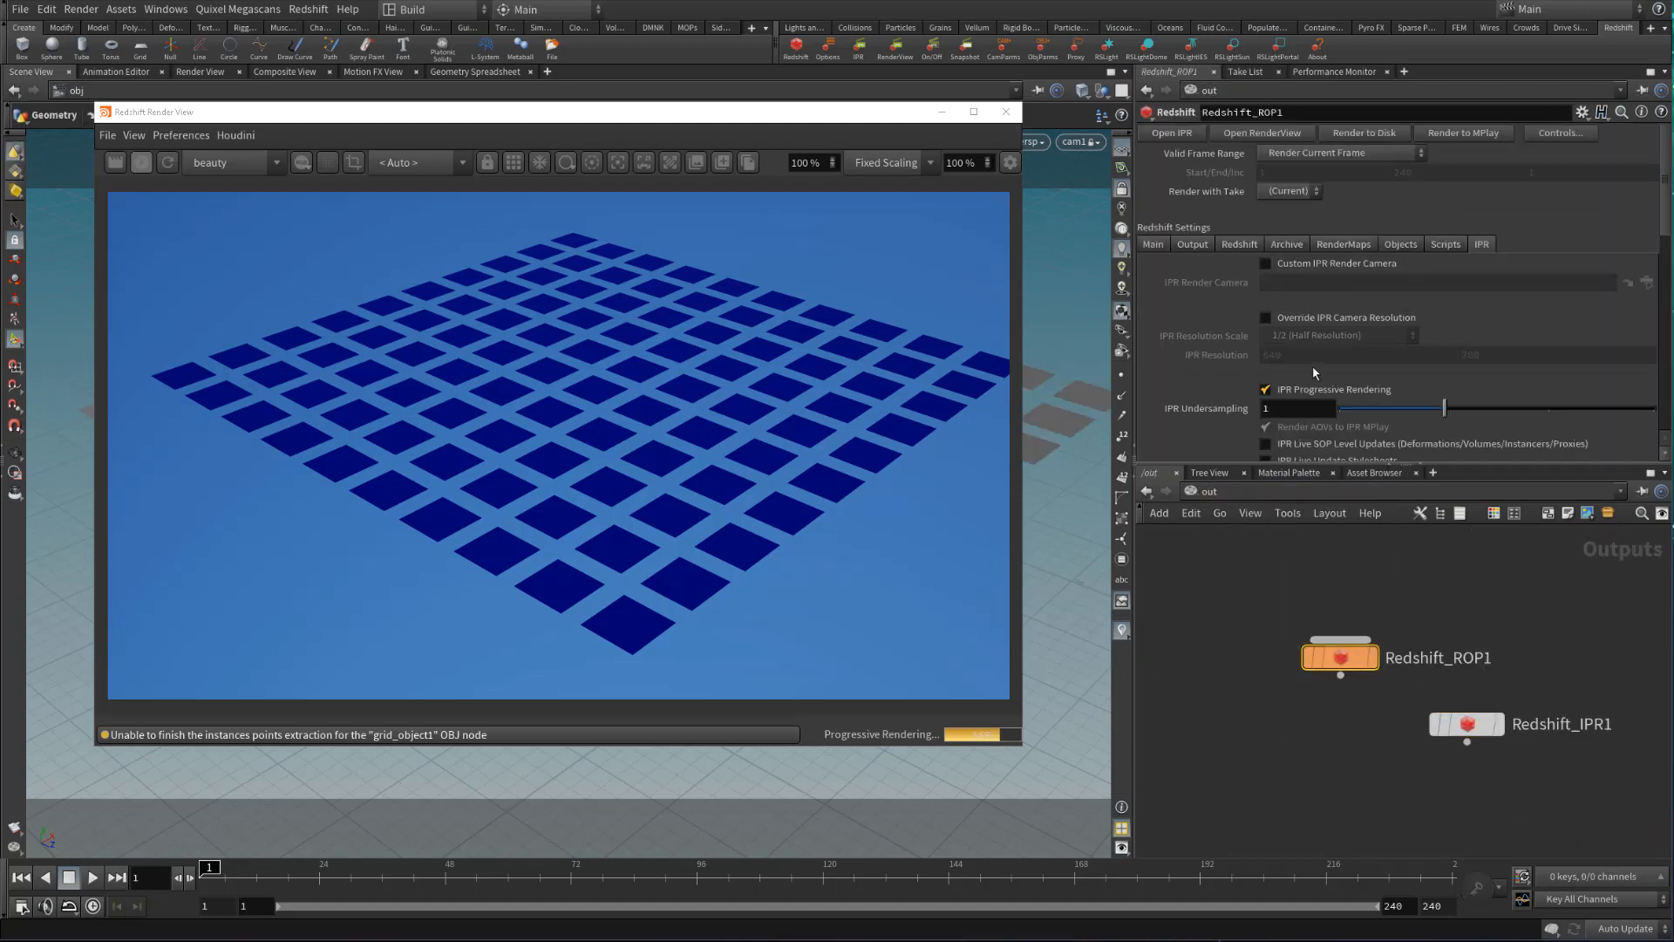
pyautogui.scroll(-3, 1200, 362)
pyautogui.scroll(-2, 1201, 357)
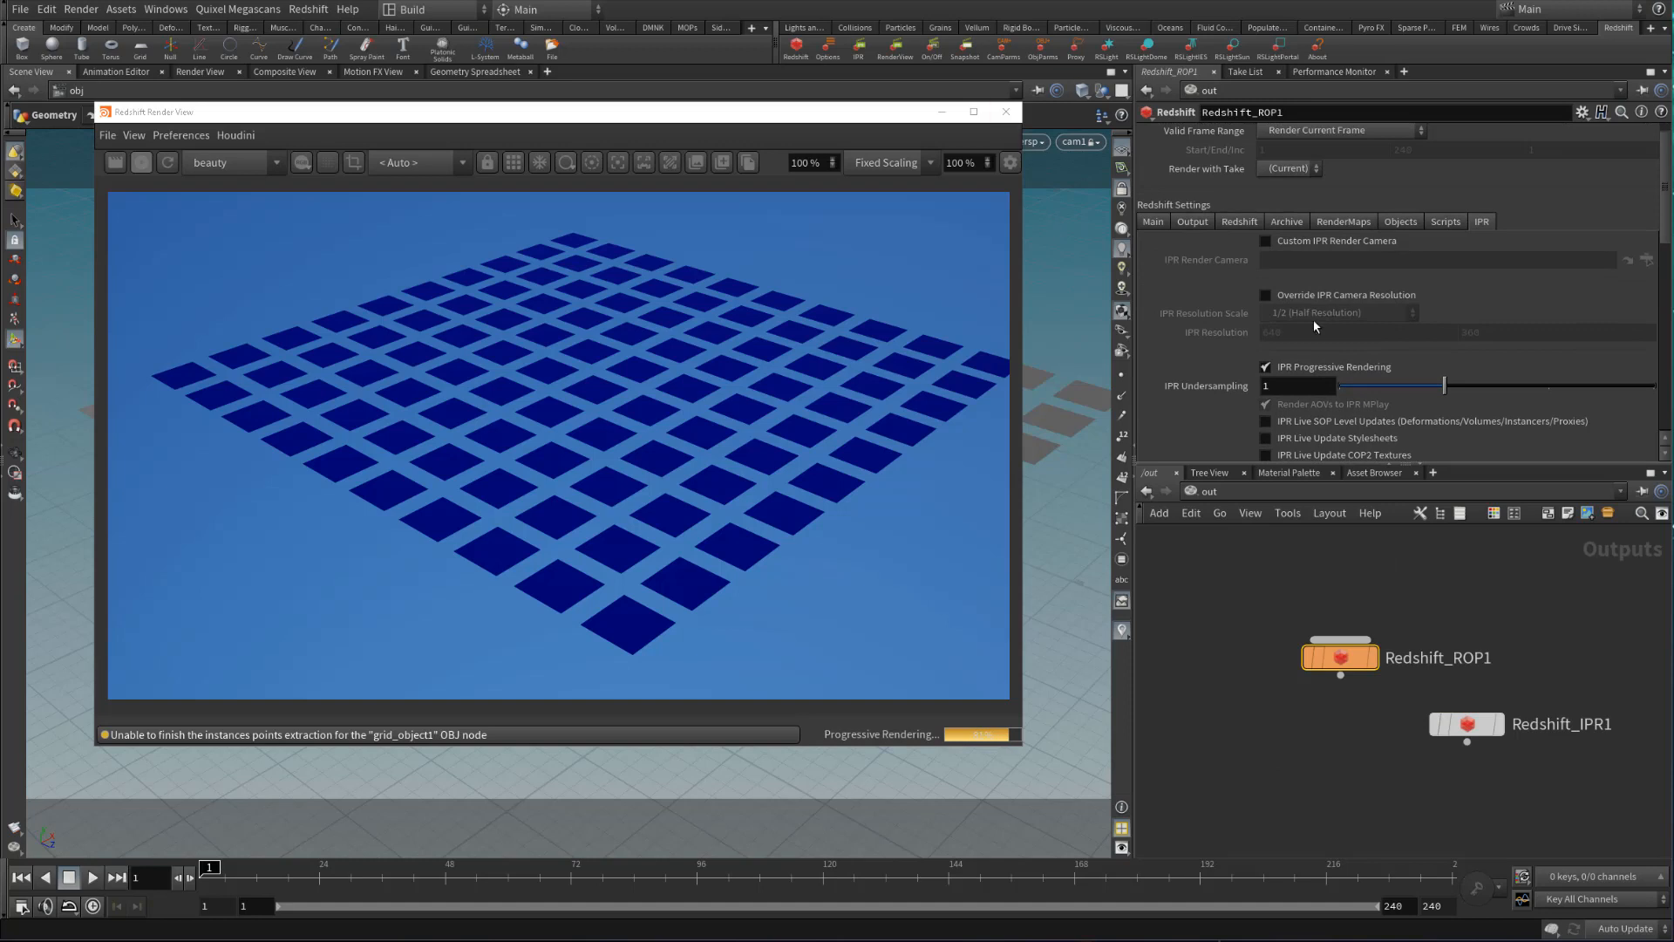
pyautogui.scroll(-2, 1313, 319)
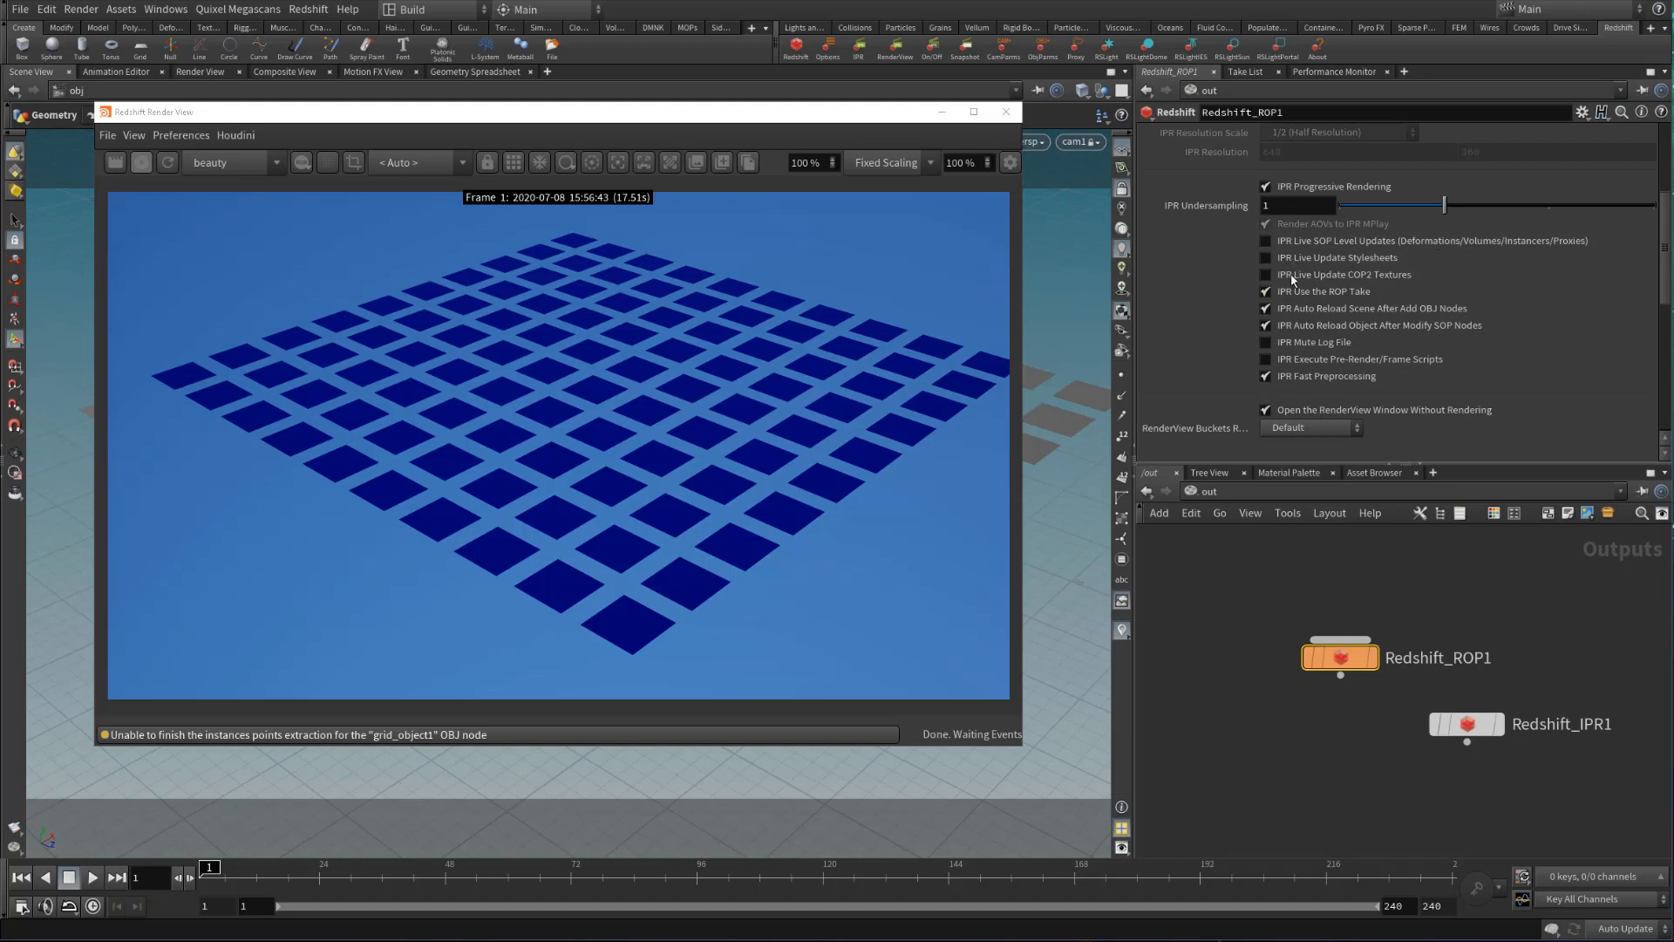
pyautogui.click(1486, 242)
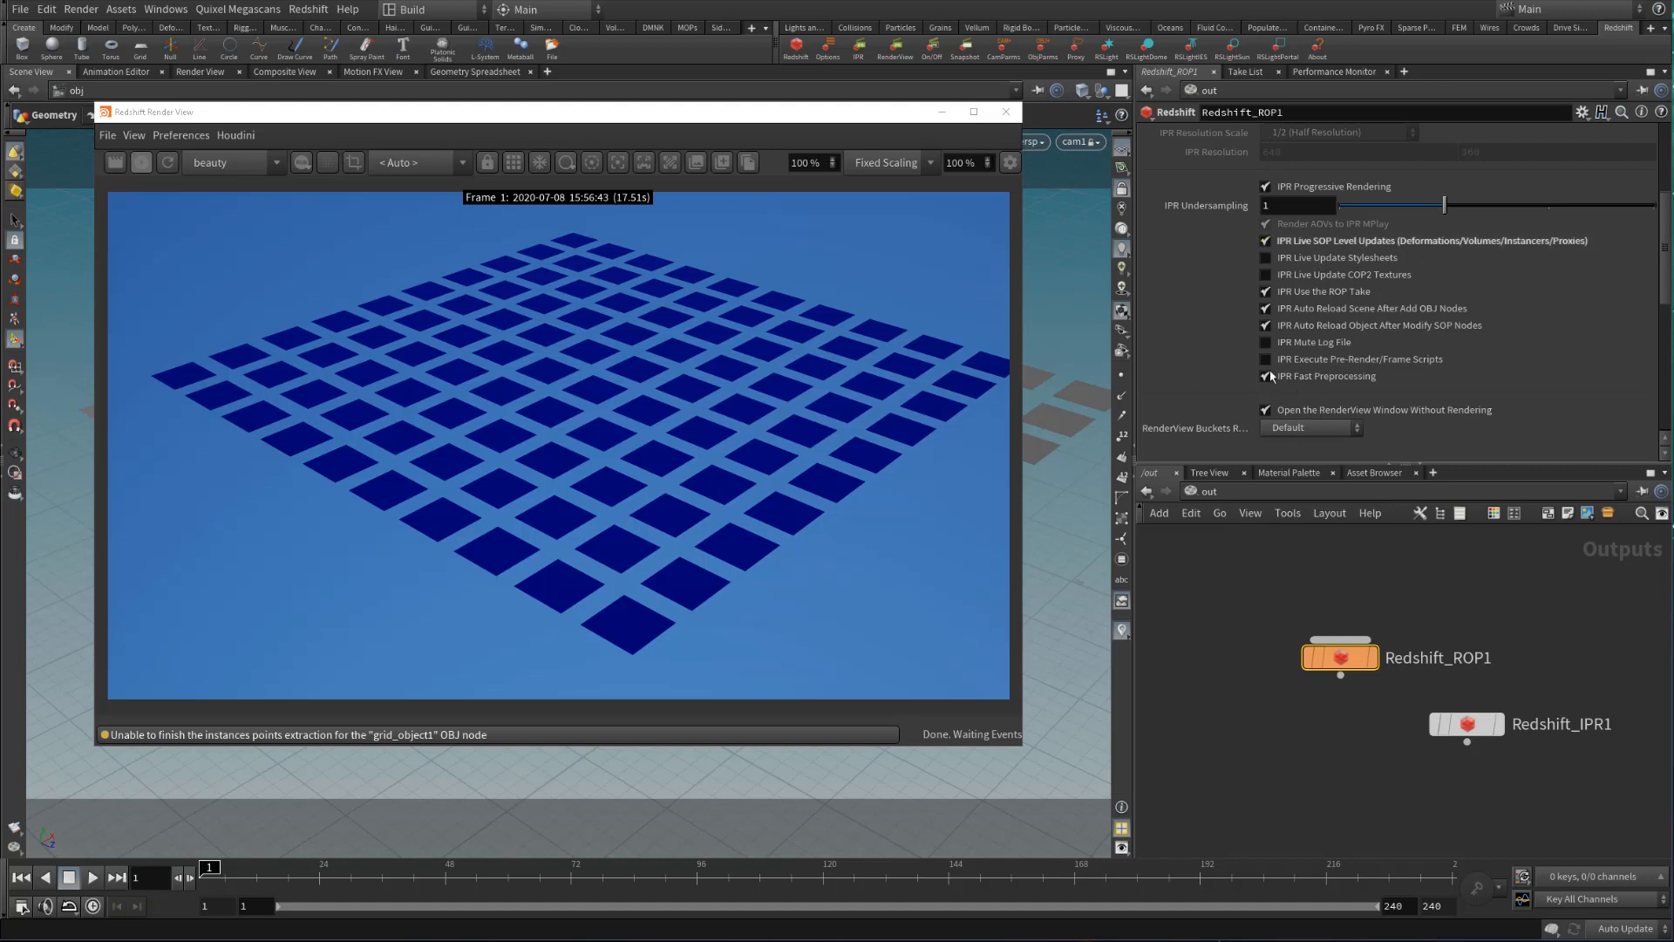
# Return to the object-level network and restart the Redshift IPR render
pyautogui.click(1225, 500)
pyautogui.click(1242, 586)
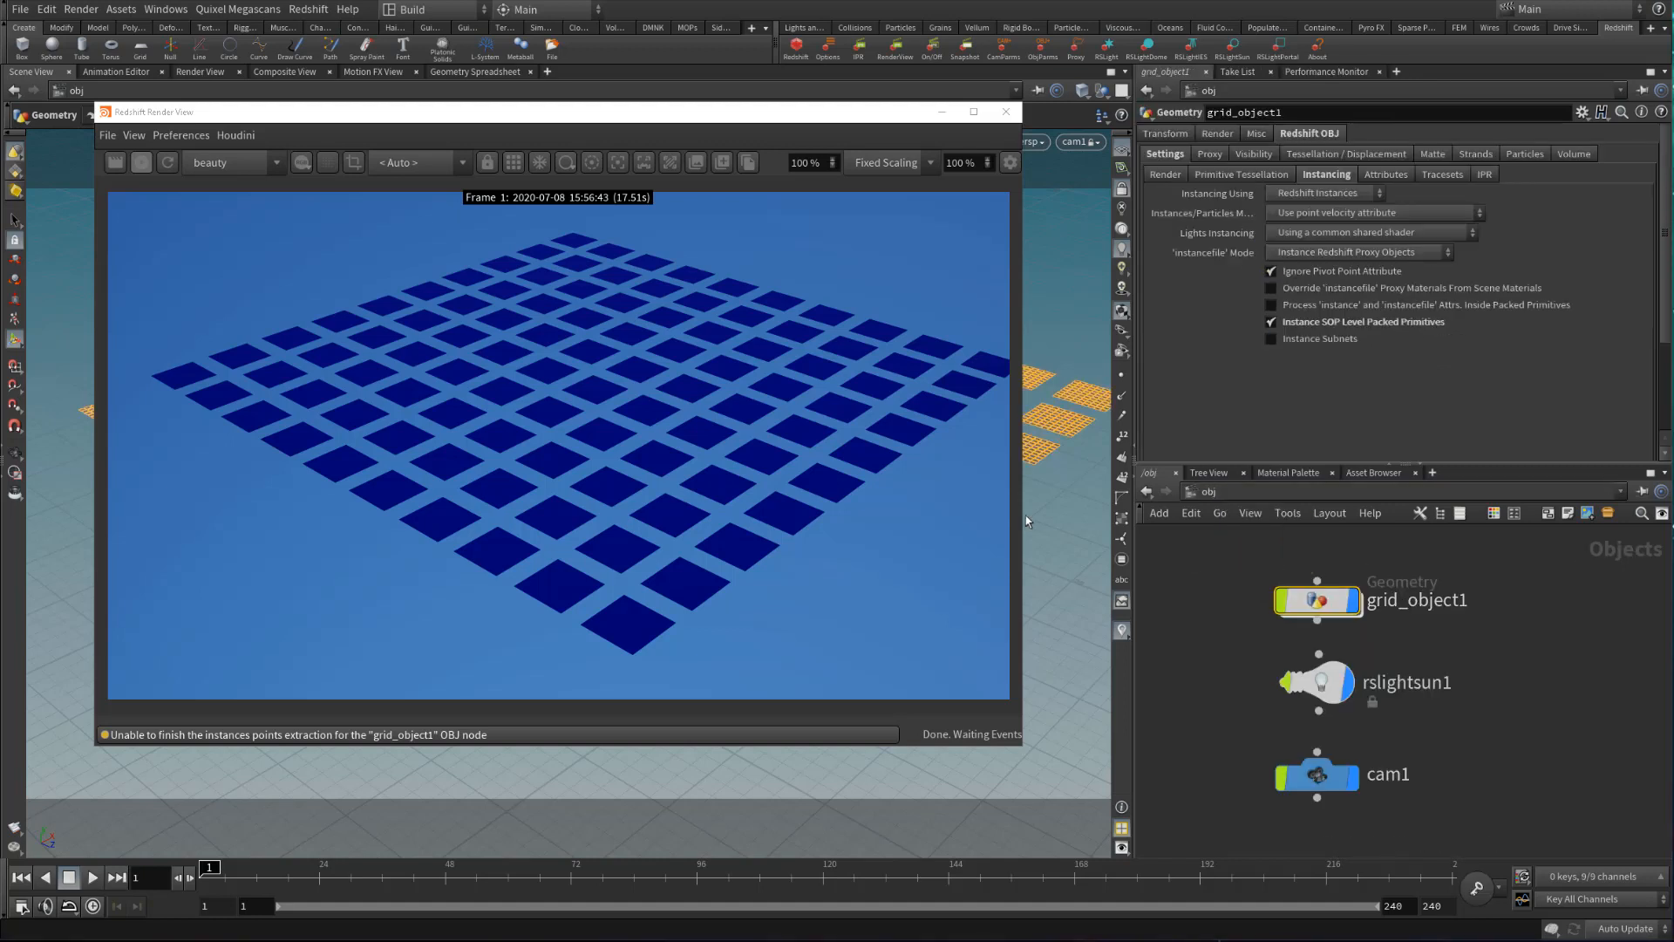
pyautogui.click(167, 163)
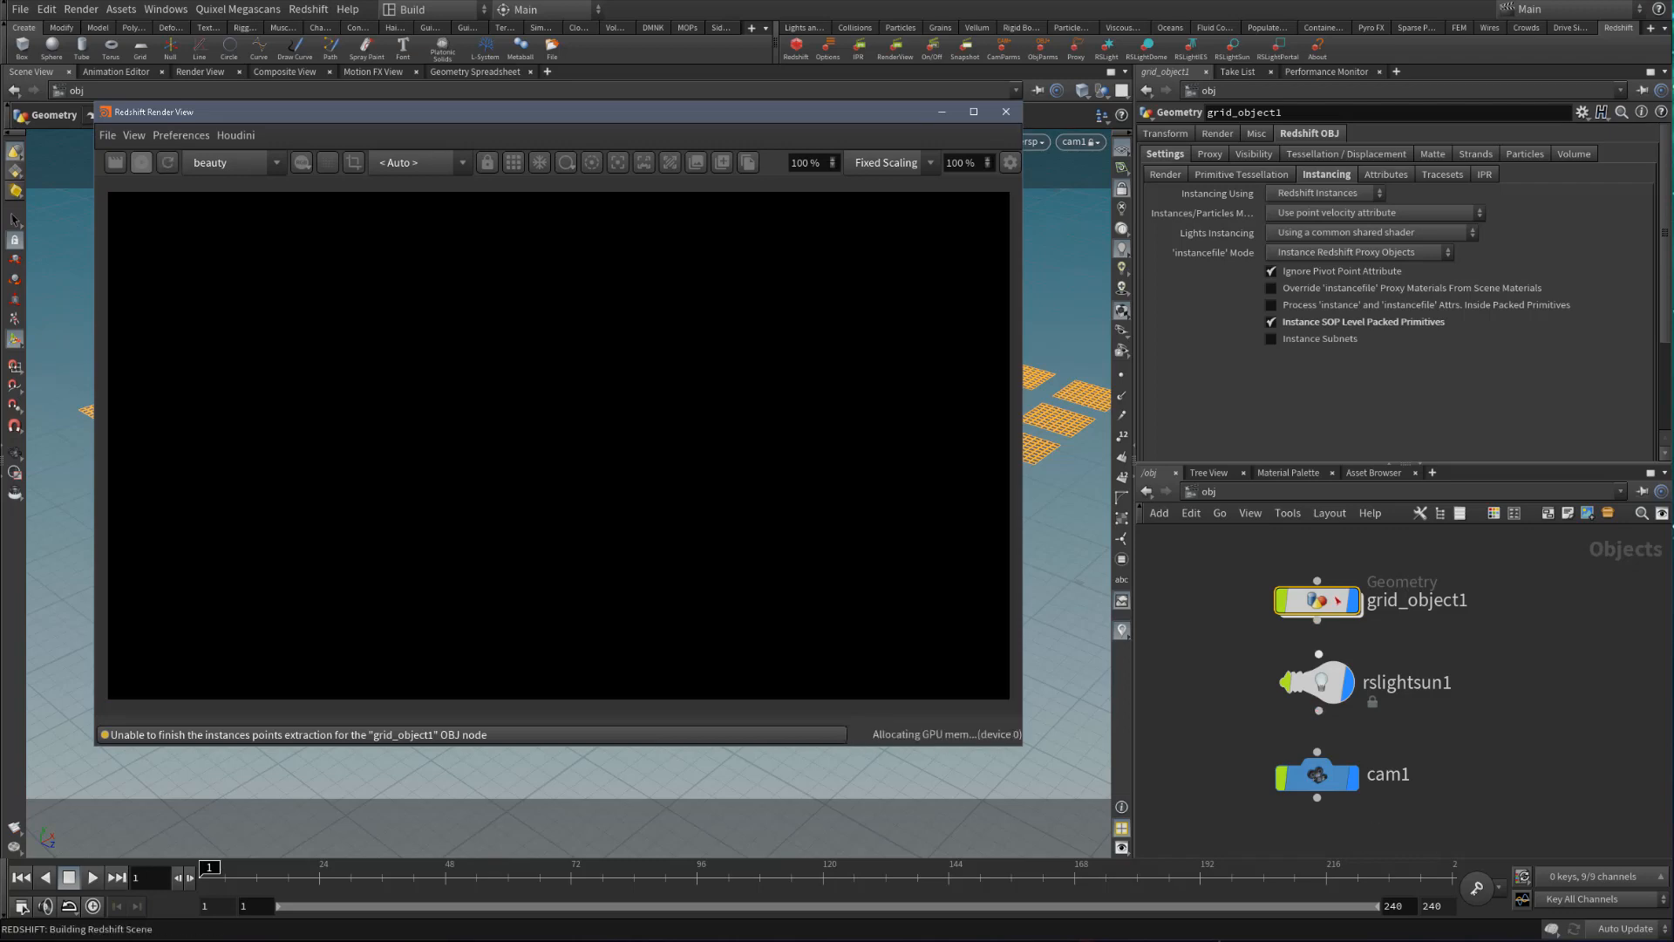
# Set the diffuse_color override of material1 inside grid_object1 to orange (0.5, 0.25, 0), refreshing the render, and close the colour editor
pyautogui.doubleClick(1317, 600)
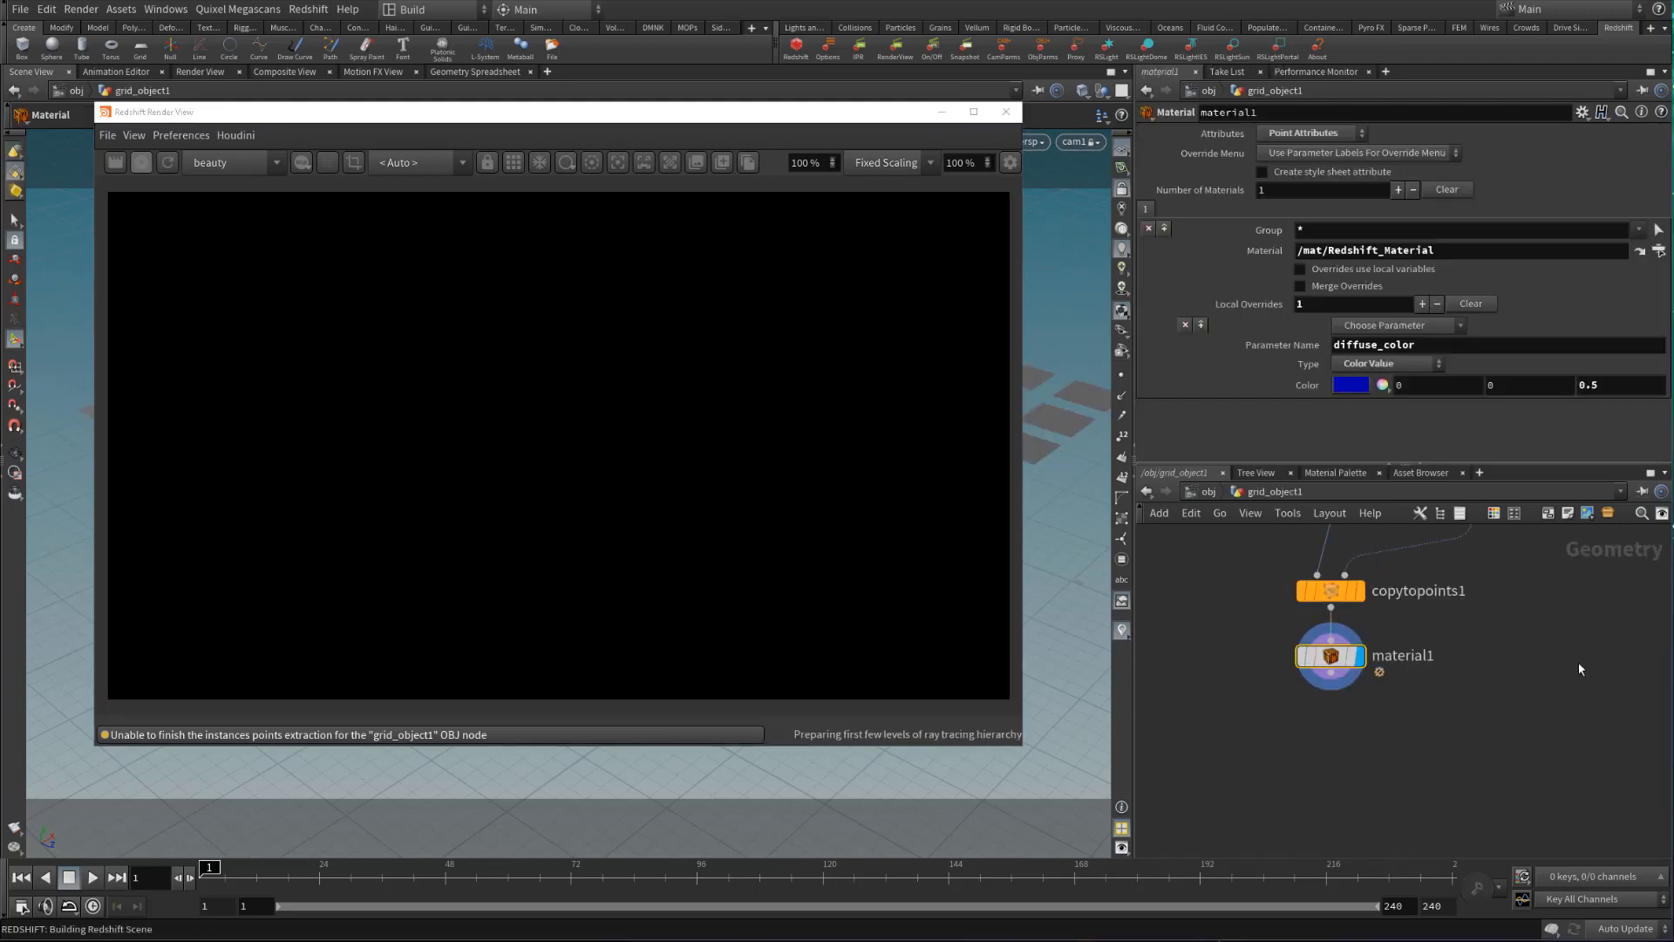
pyautogui.click(1351, 384)
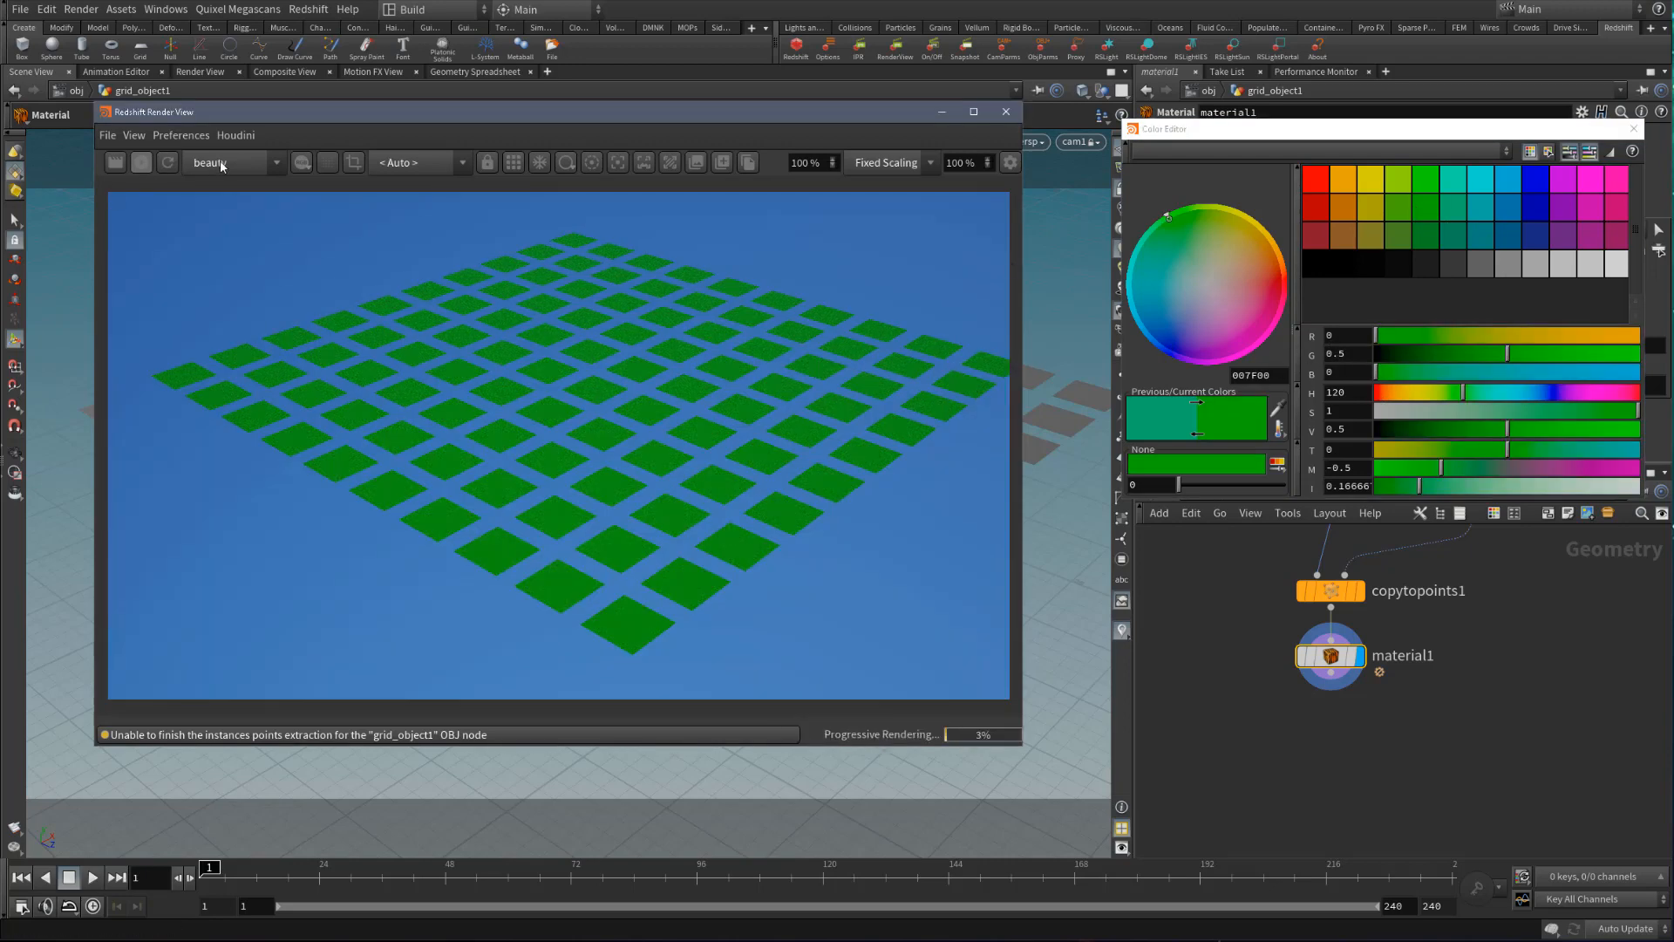
pyautogui.click(167, 164)
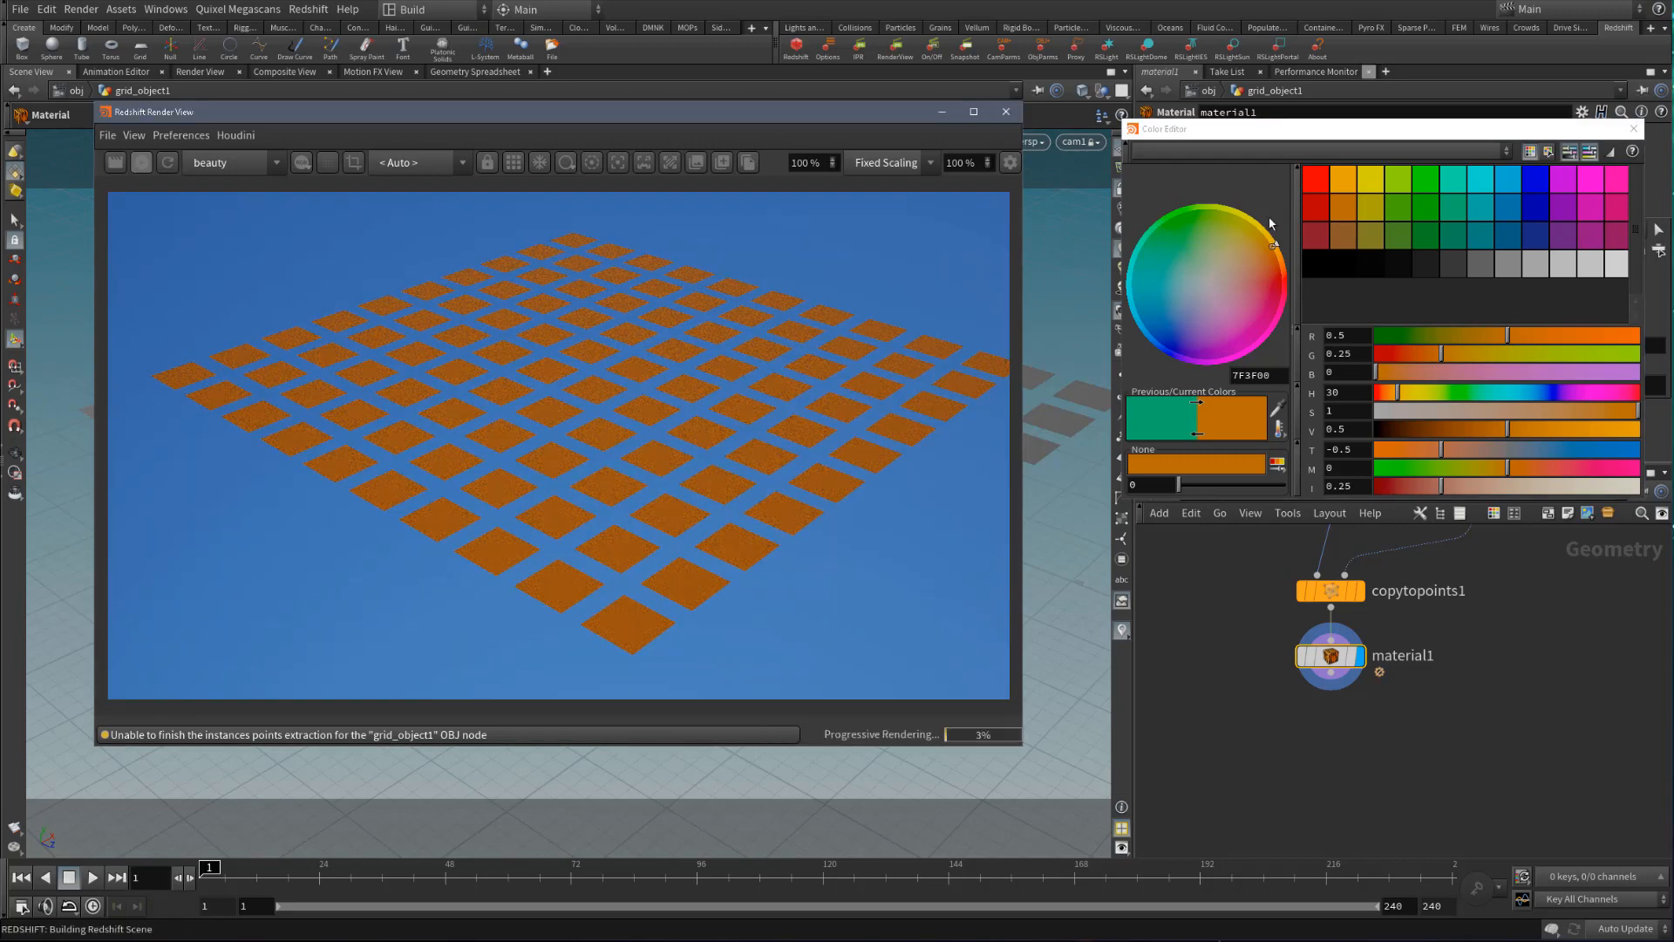
pyautogui.moveTo(1371, 128); pyautogui.dragTo(1307, 175)
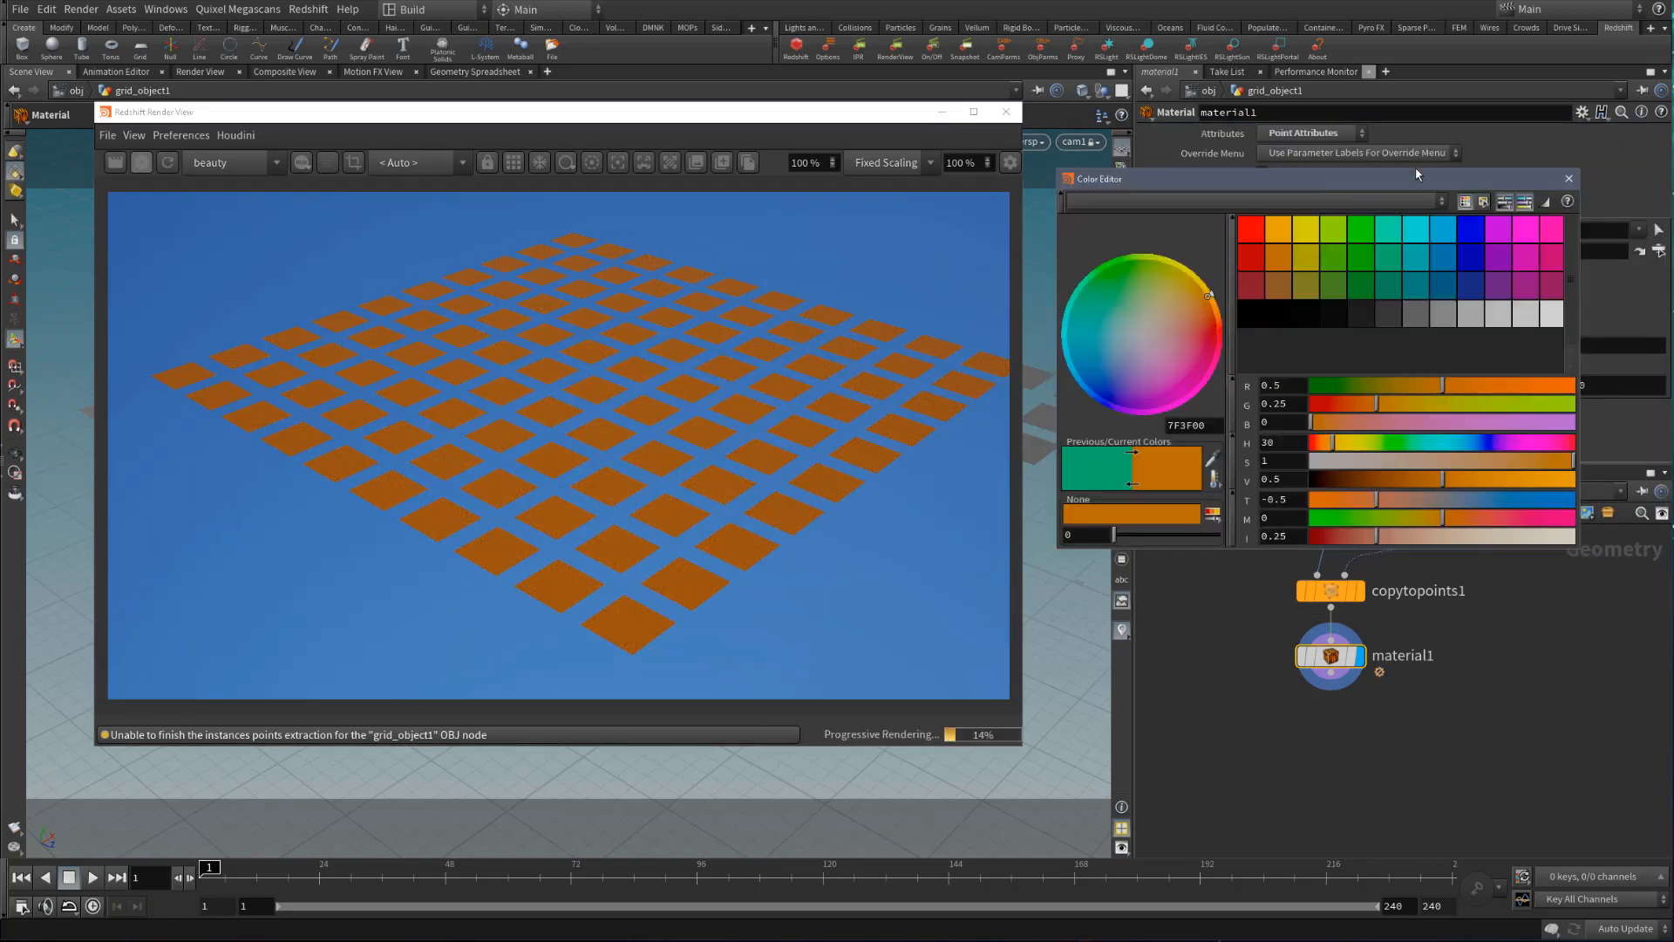
pyautogui.click(1567, 175)
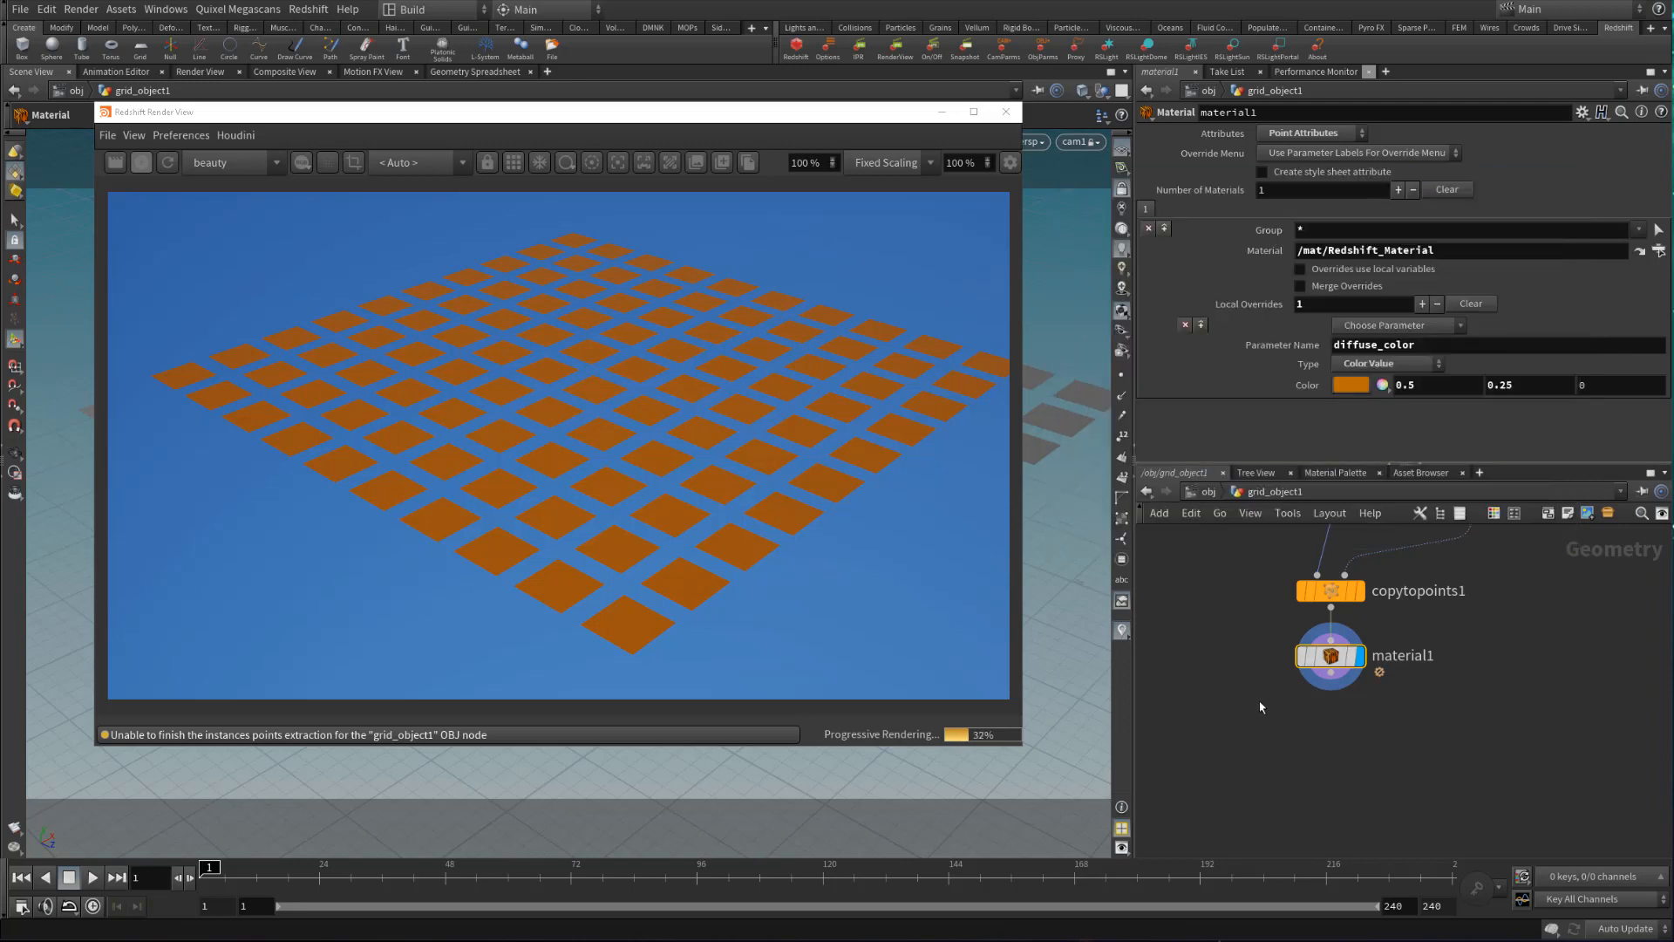
# Stop the IPR render and turn off Pack and Instance on copytopoints1
pyautogui.moveTo(1259, 707); pyautogui.dragTo(1282, 798, button='middle')
pyautogui.click(141, 162)
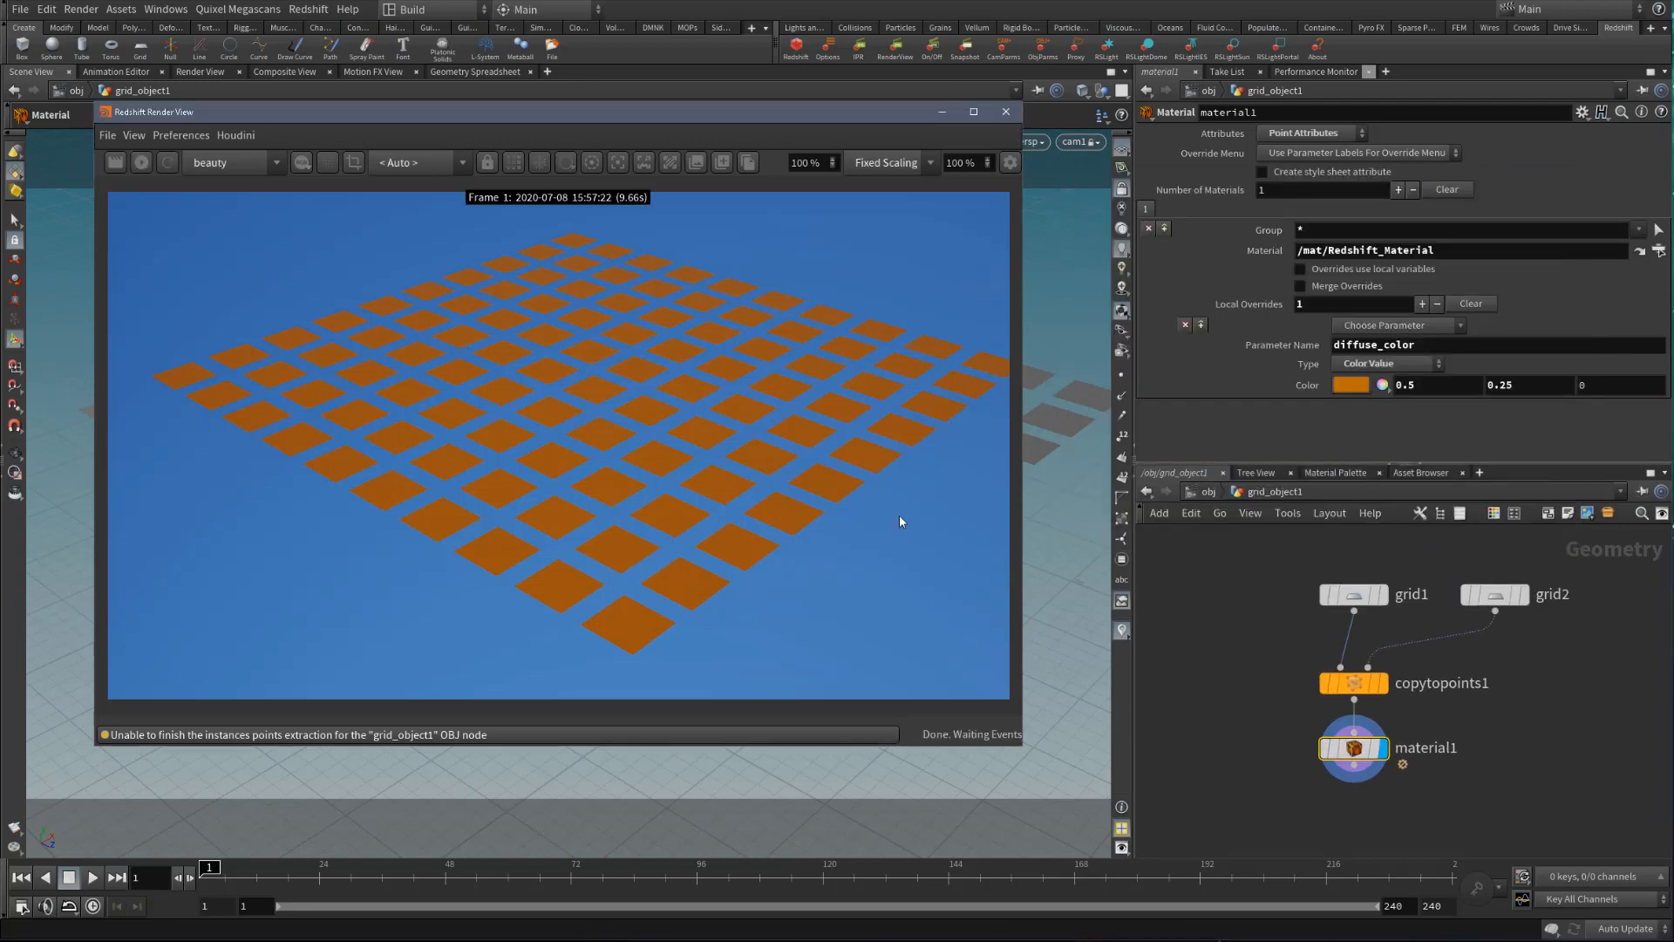
pyautogui.click(1355, 683)
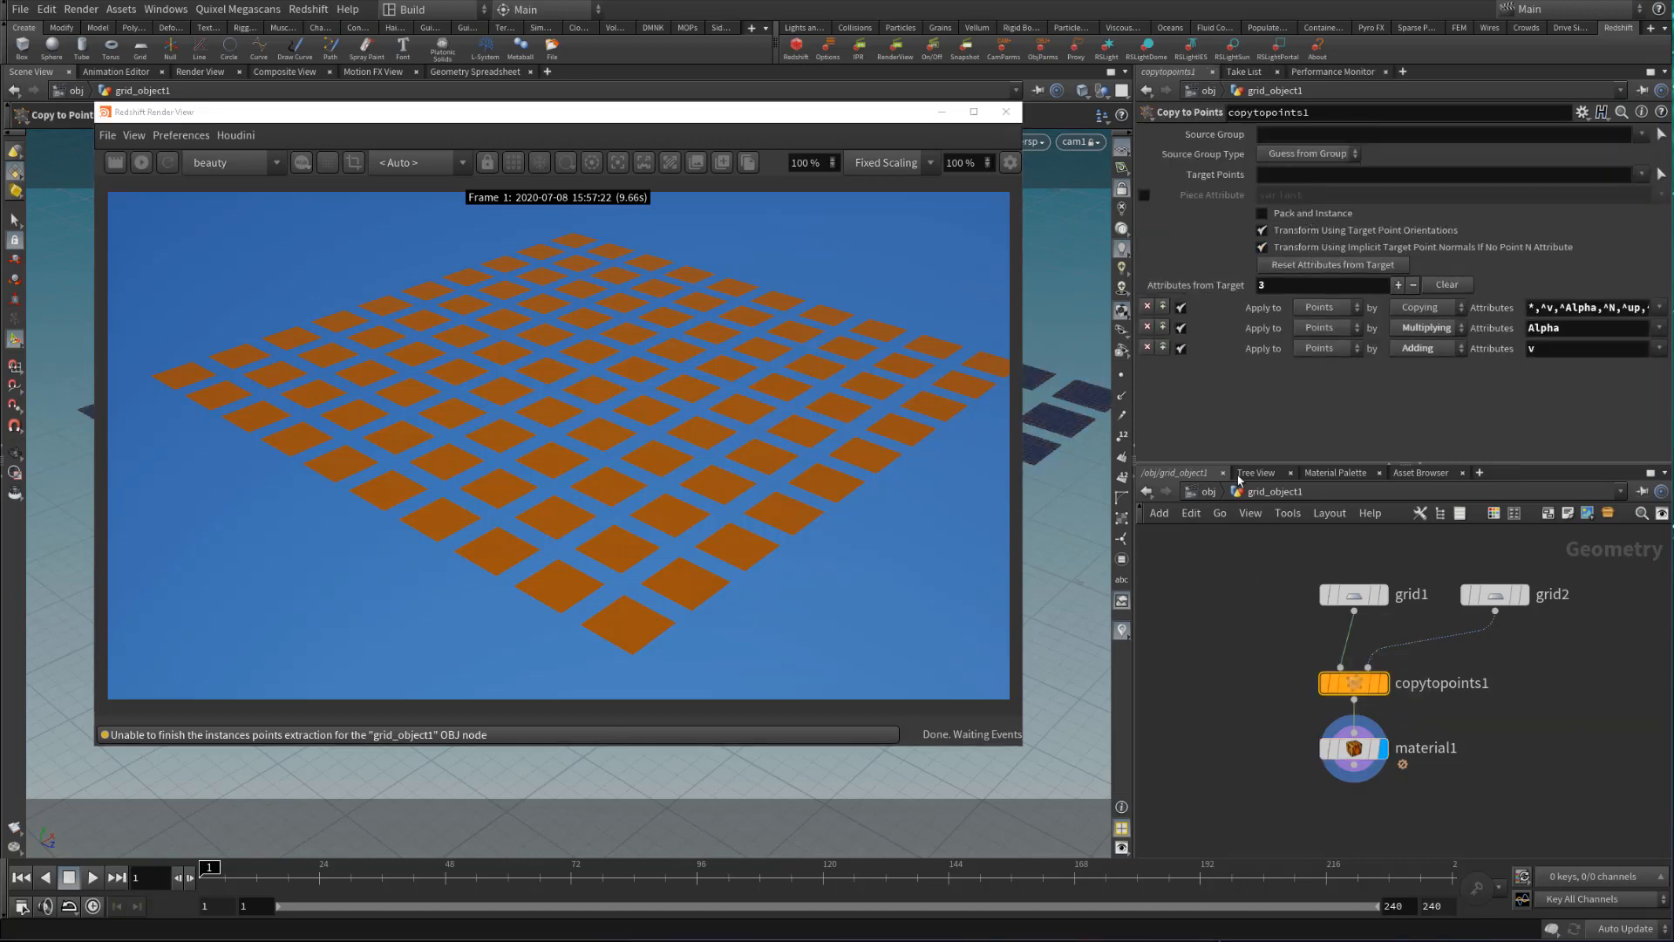
# Disable Instance SOP Level Packed Primitives on grid_object1 and start the IPR render again
pyautogui.click(1209, 491)
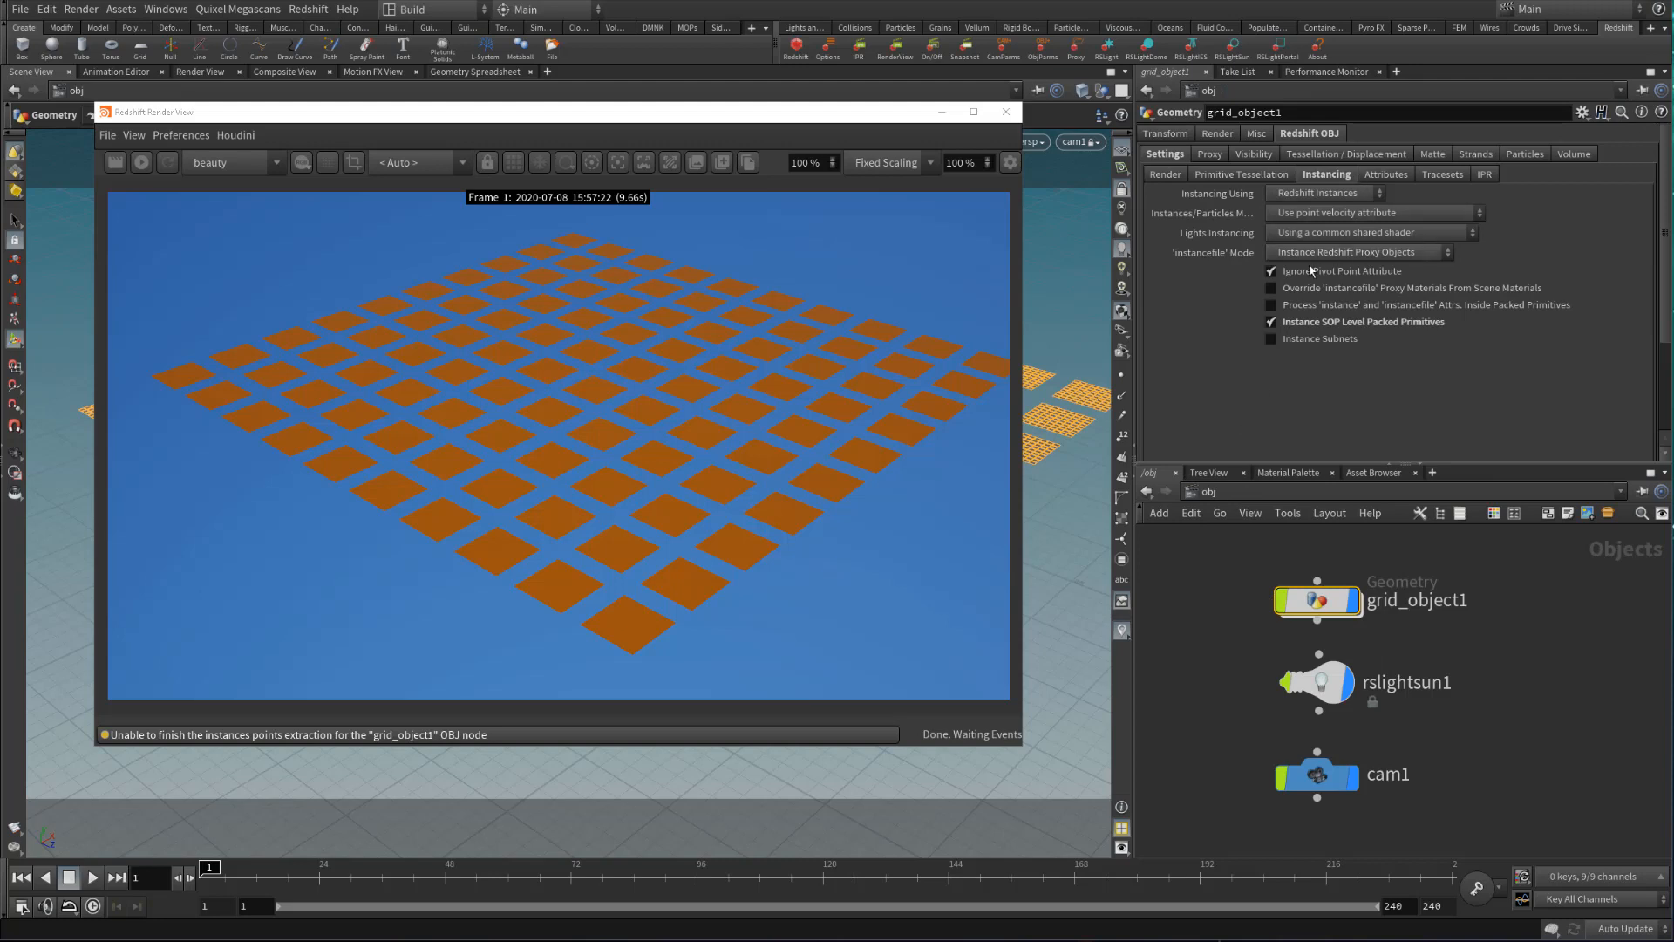
pyautogui.click(1302, 322)
pyautogui.click(141, 163)
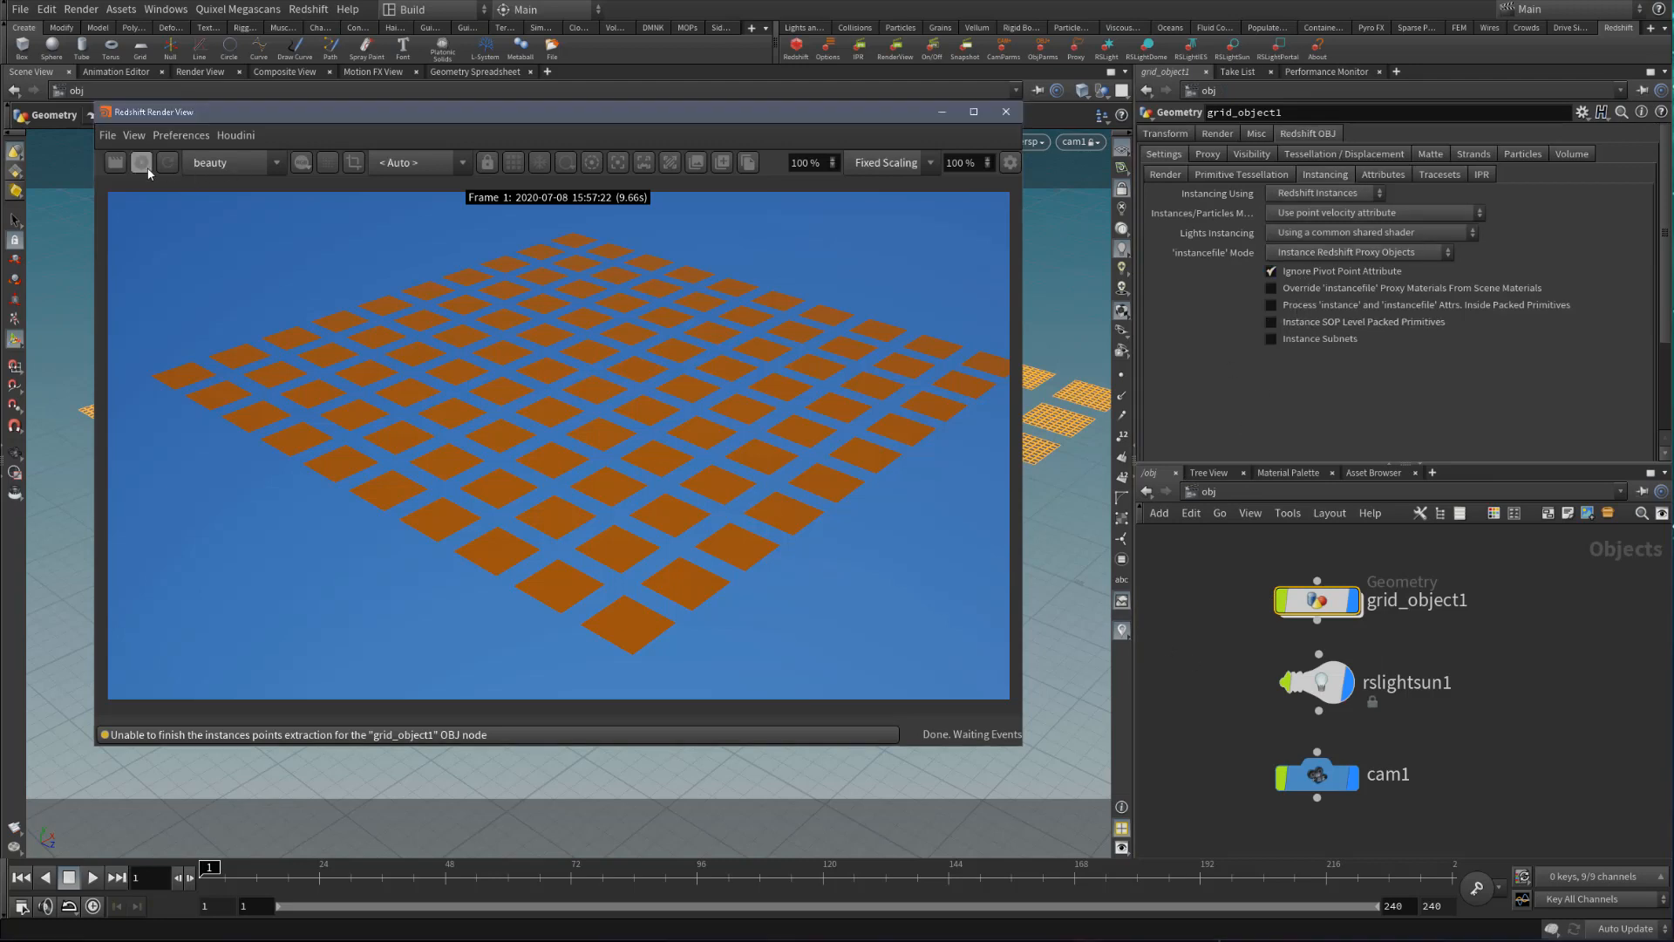
# Set material1's attributes to Primitive Attributes inside grid_object1
pyautogui.doubleClick(1317, 600)
pyautogui.click(1353, 747)
pyautogui.click(1312, 132)
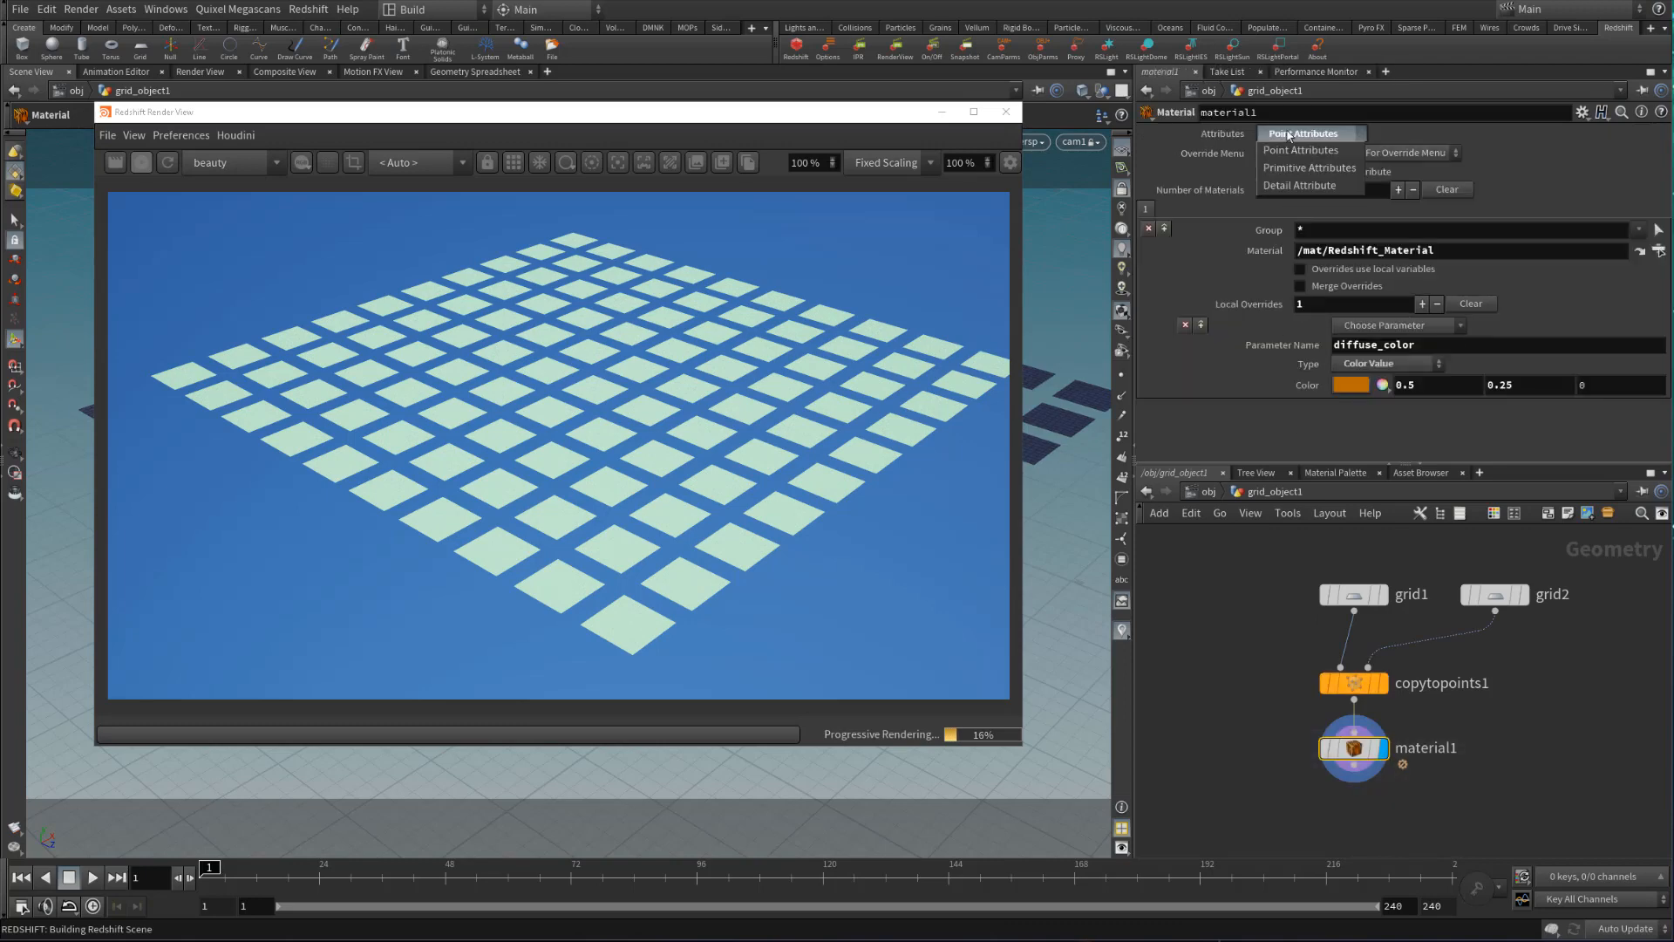
pyautogui.click(1288, 175)
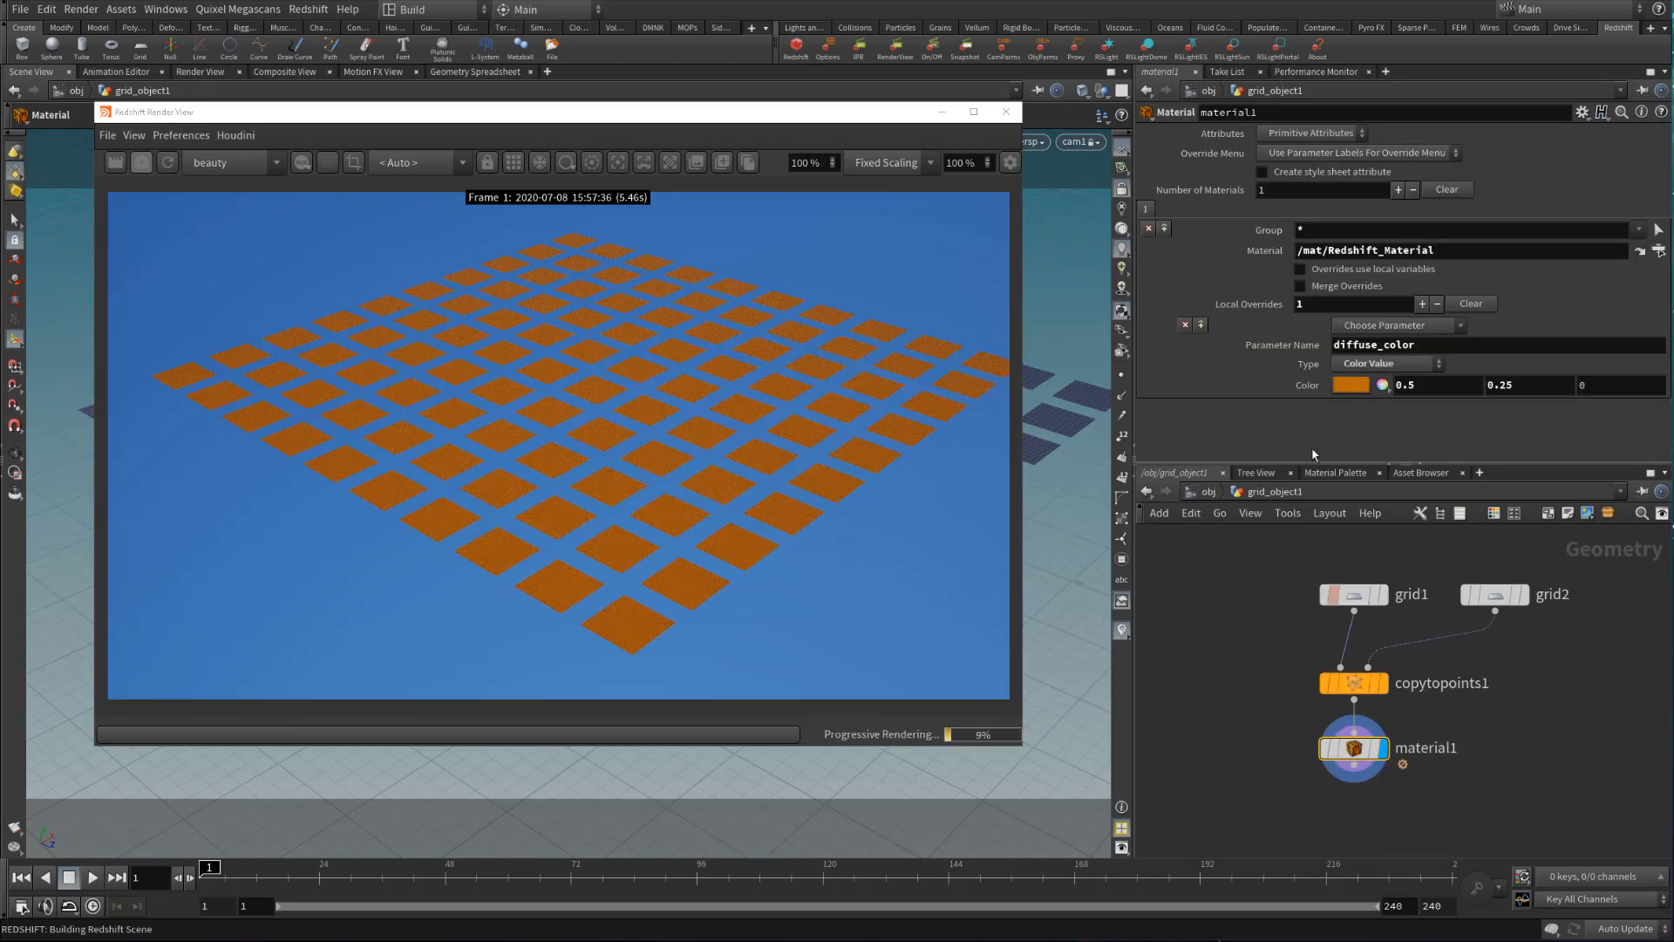
# Change material1's diffuse_color override to red (0.5, 0, 0) with the colour editor
pyautogui.click(1382, 385)
pyautogui.click(1390, 271)
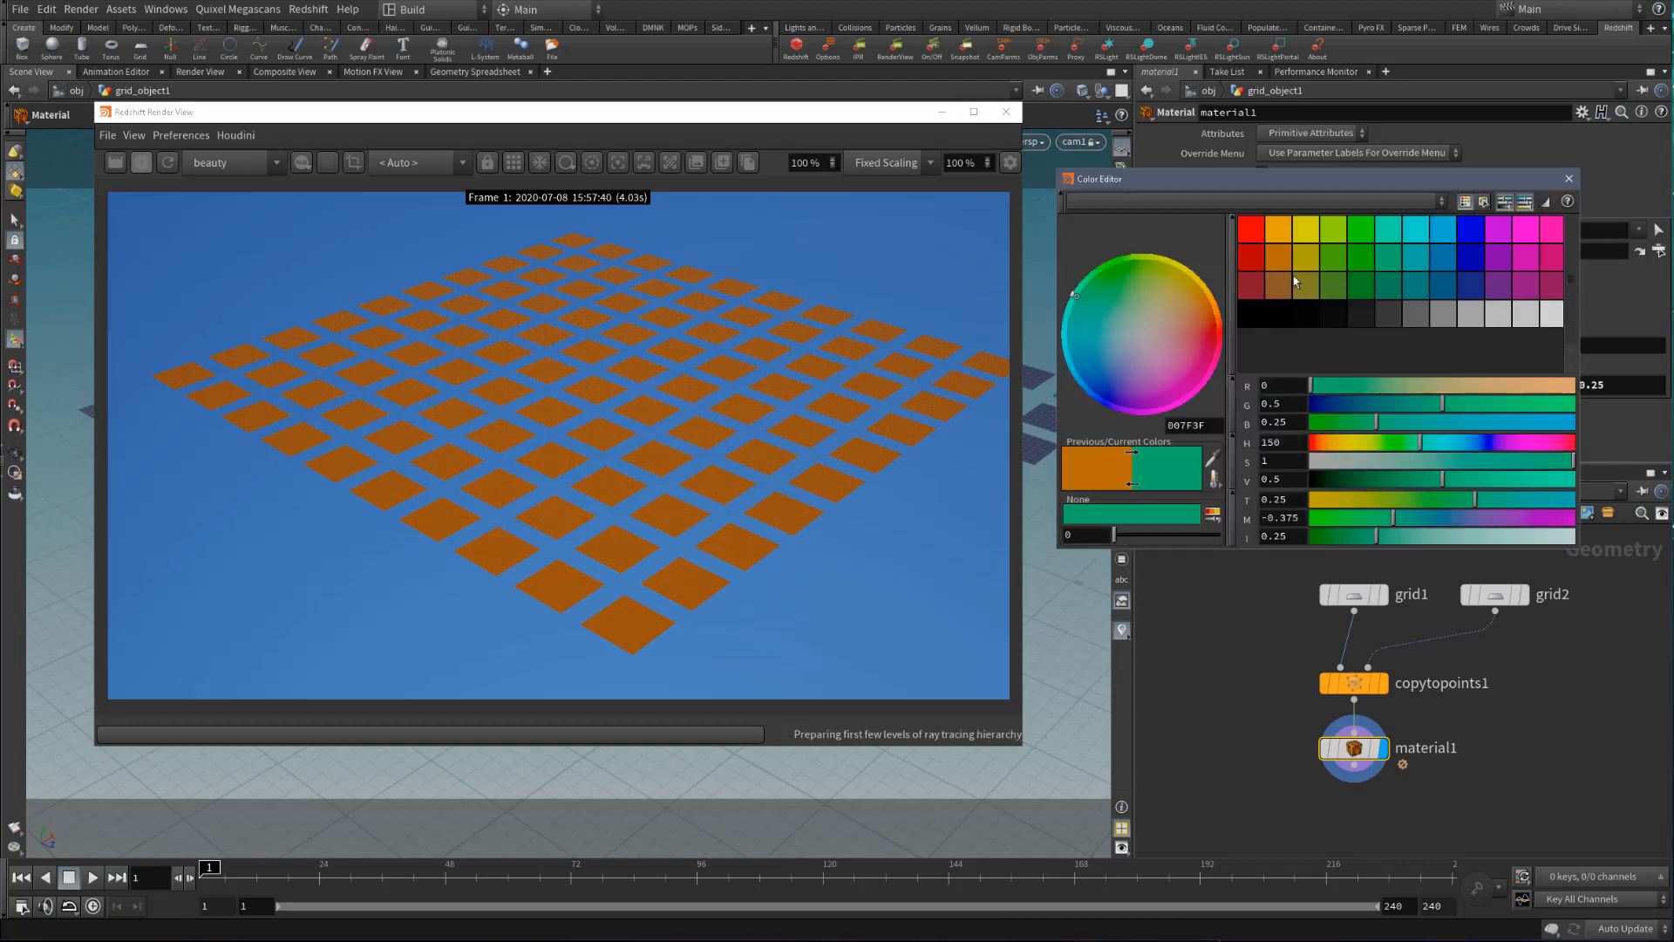
pyautogui.click(1254, 268)
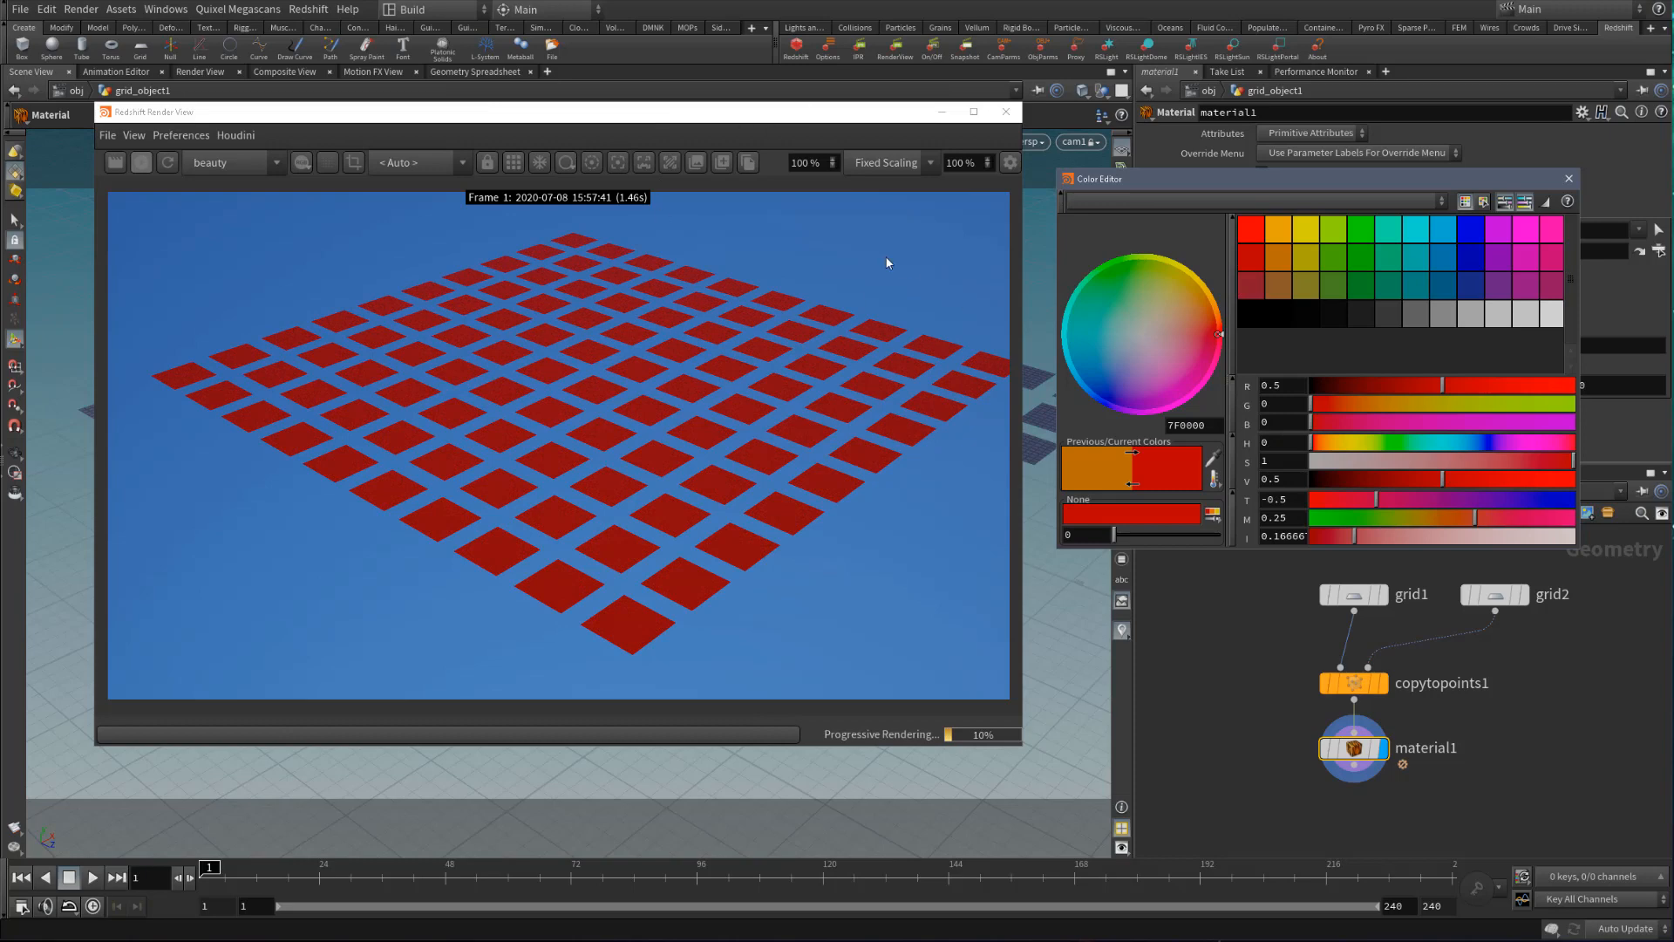
# Try several swatches for material1's diffuse_color override with the IPR running, finishing on orange (1, 0.5, 0)
pyautogui.click(1417, 244)
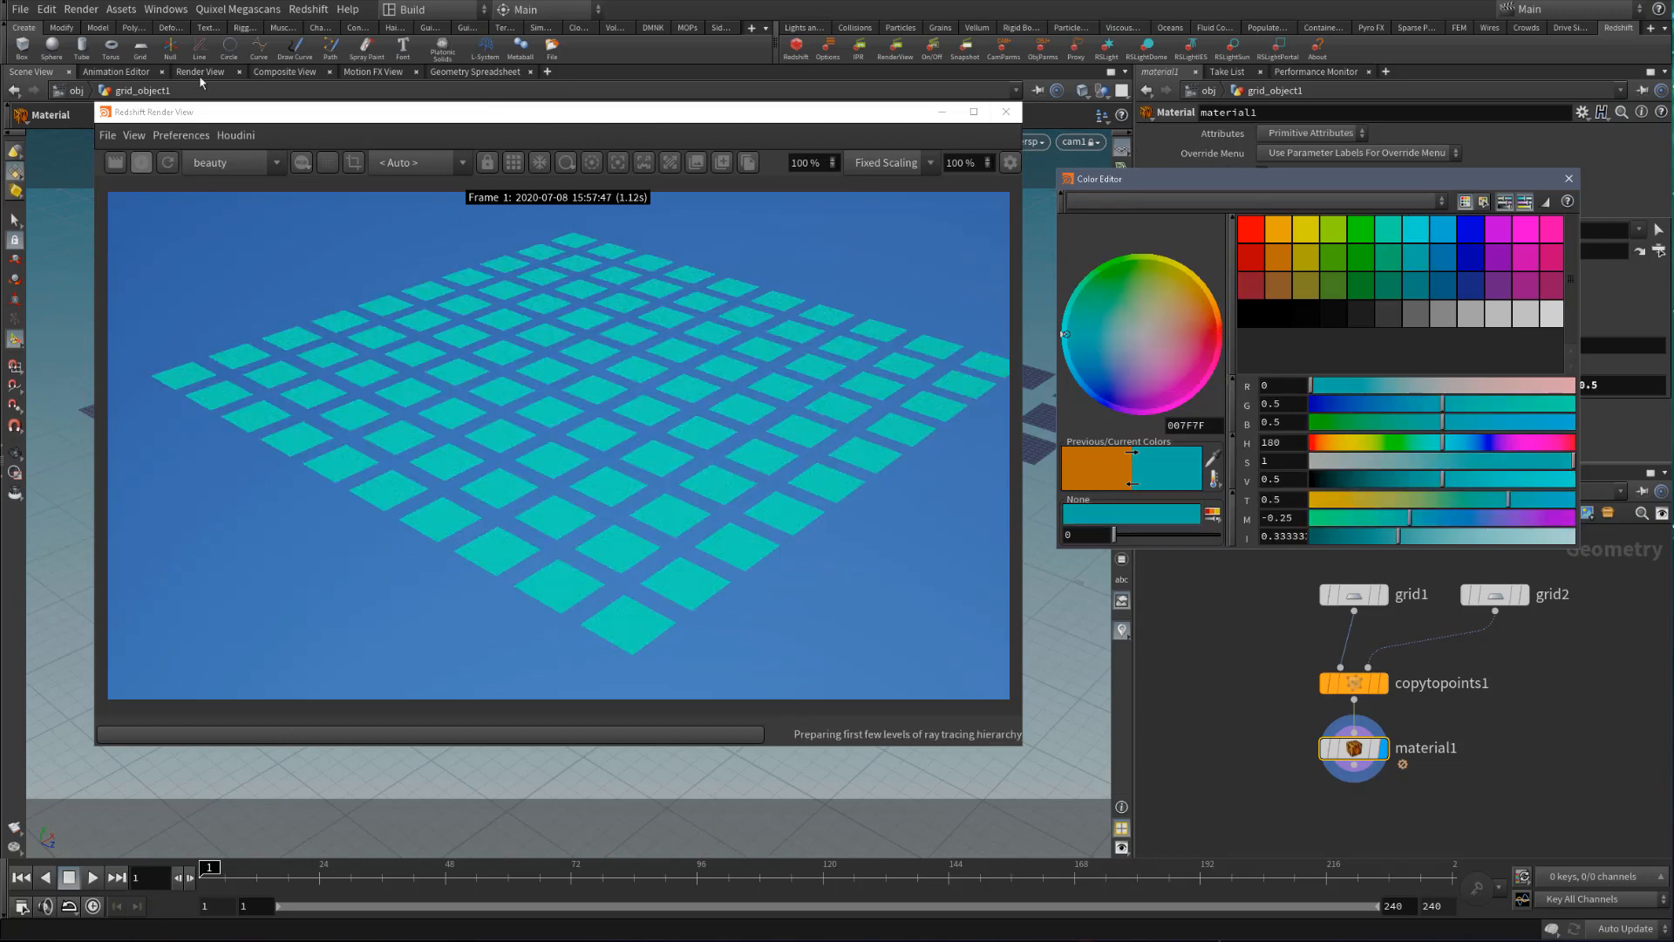
pyautogui.click(1525, 283)
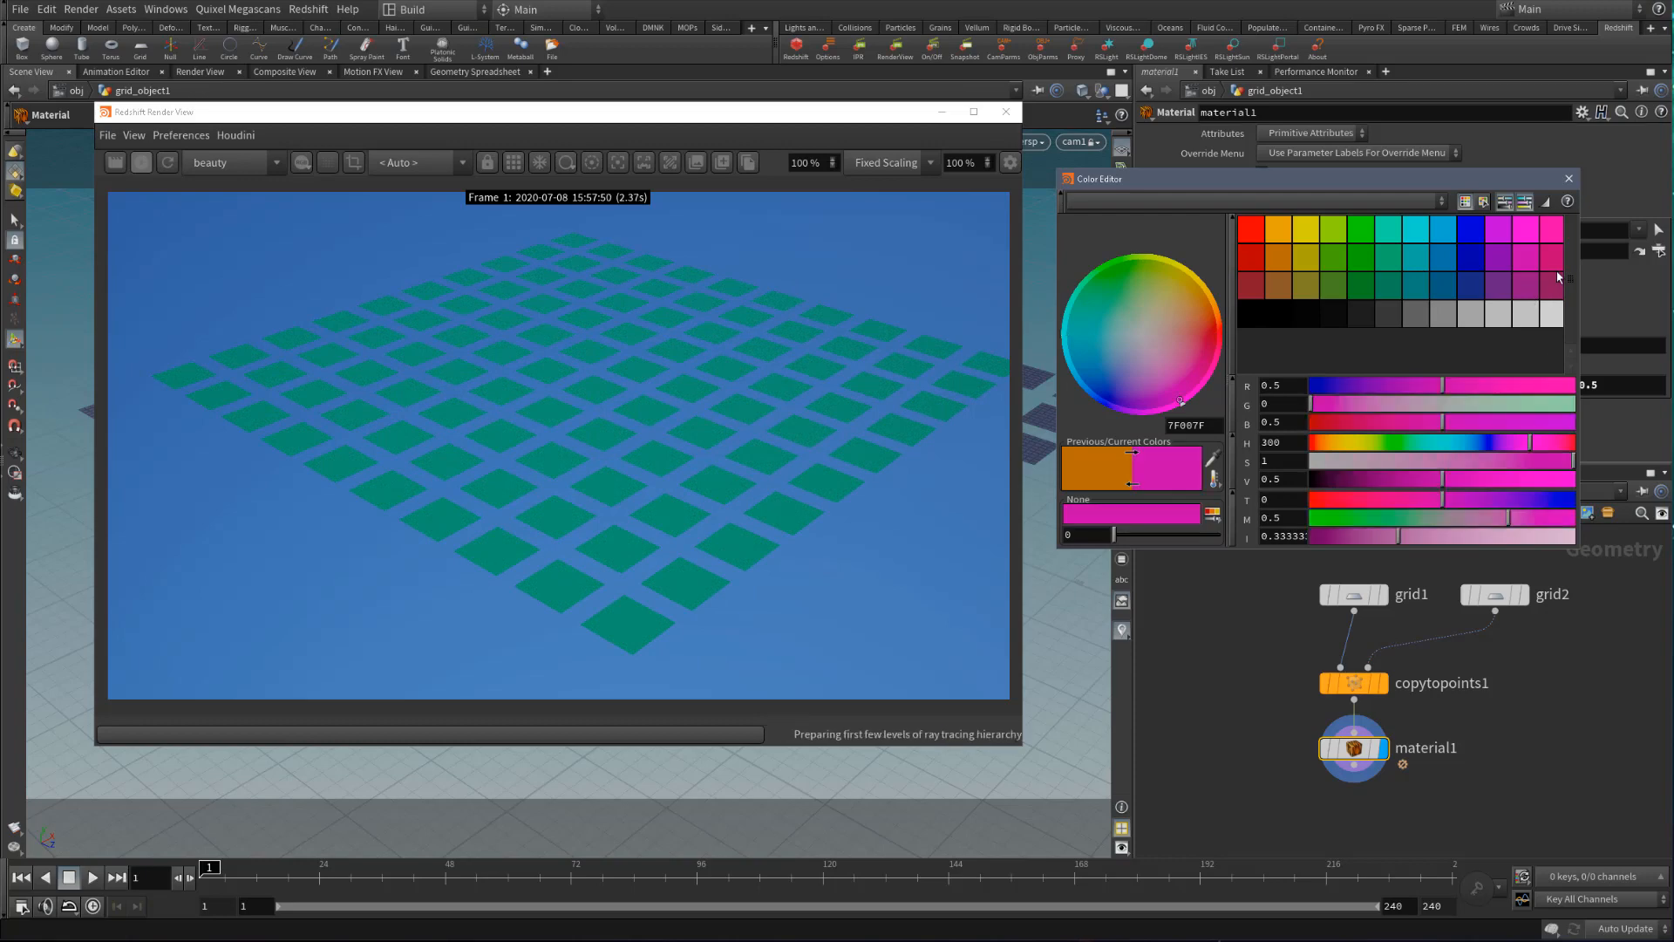
pyautogui.click(1488, 248)
pyautogui.click(1441, 248)
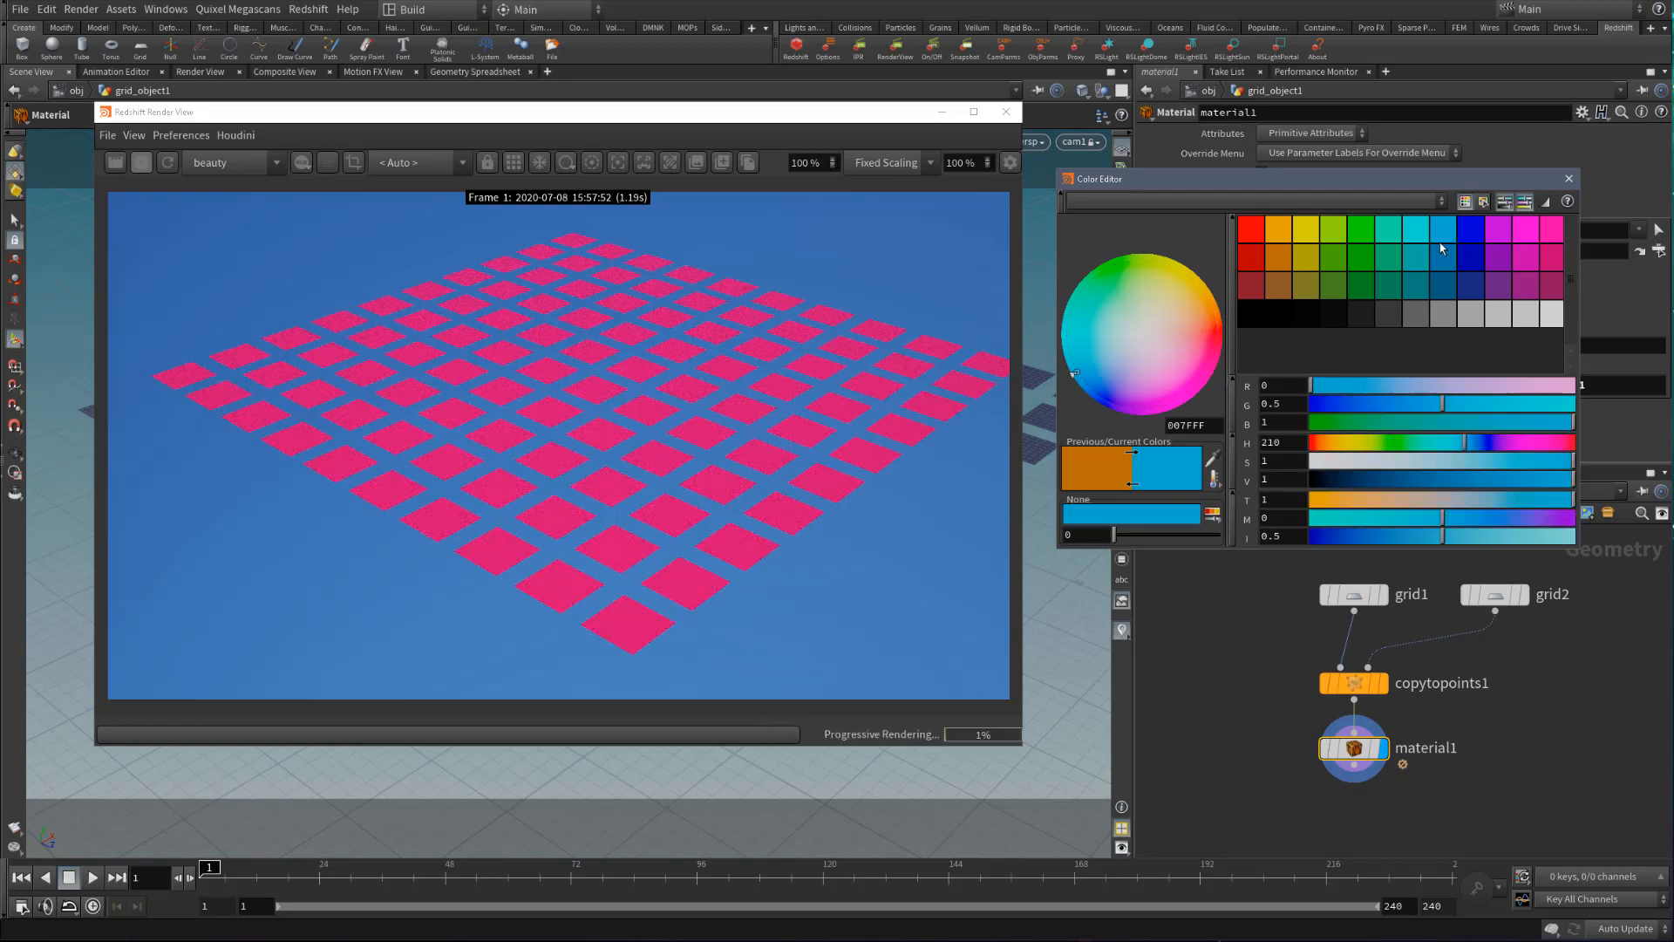
pyautogui.click(1281, 234)
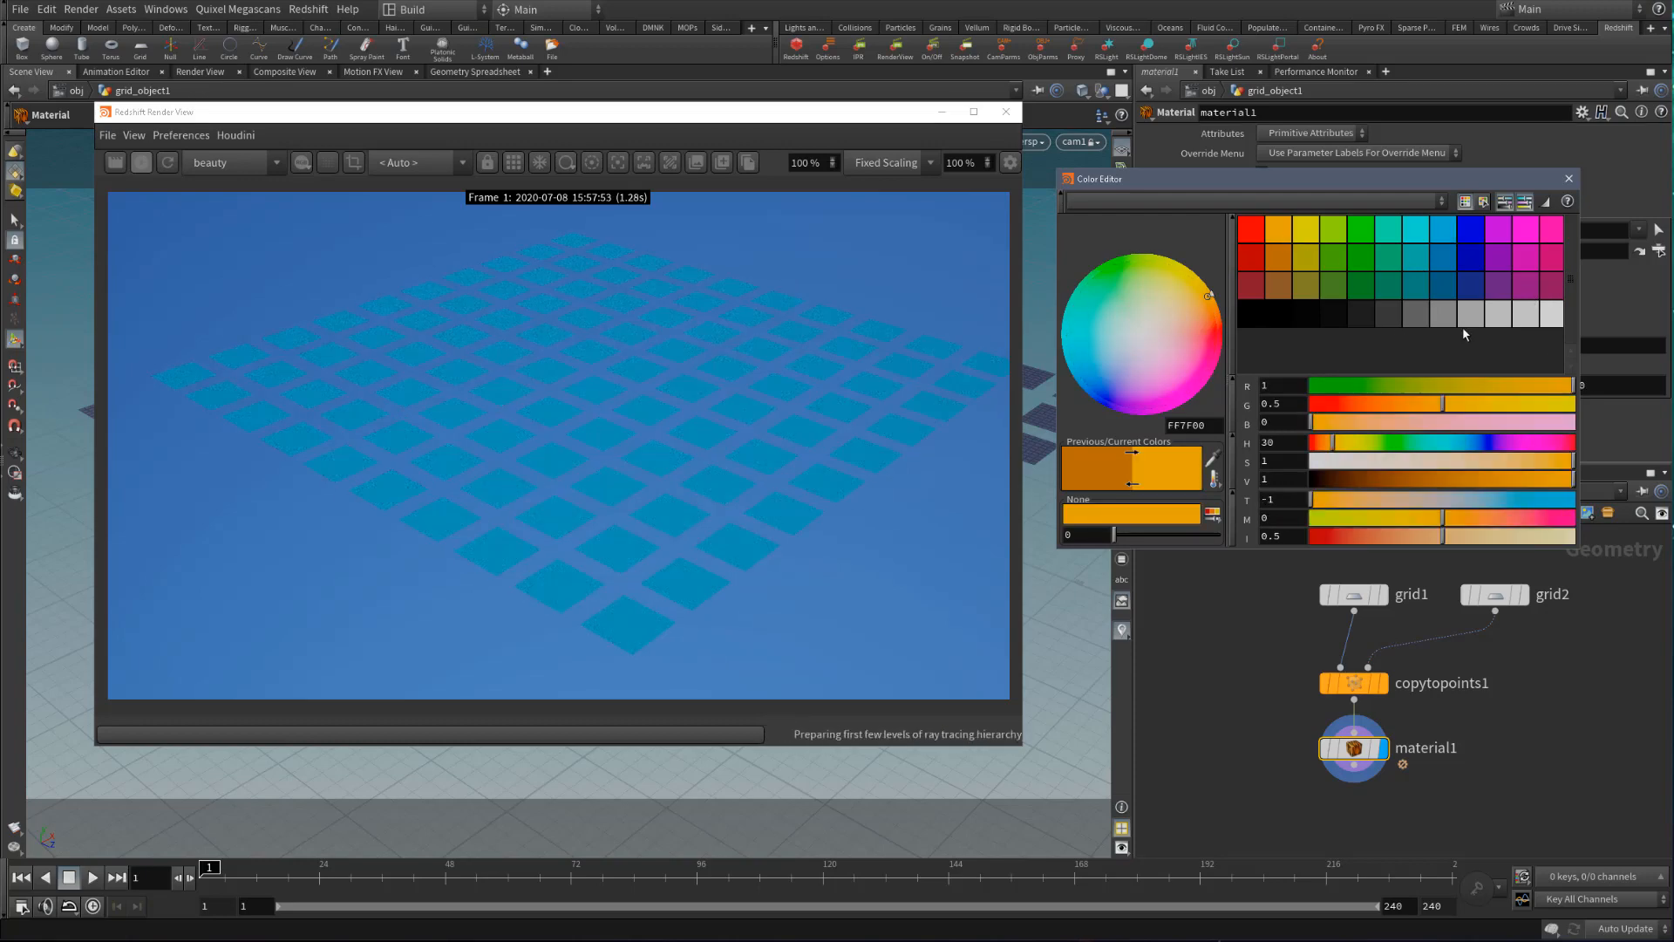
pyautogui.click(1569, 178)
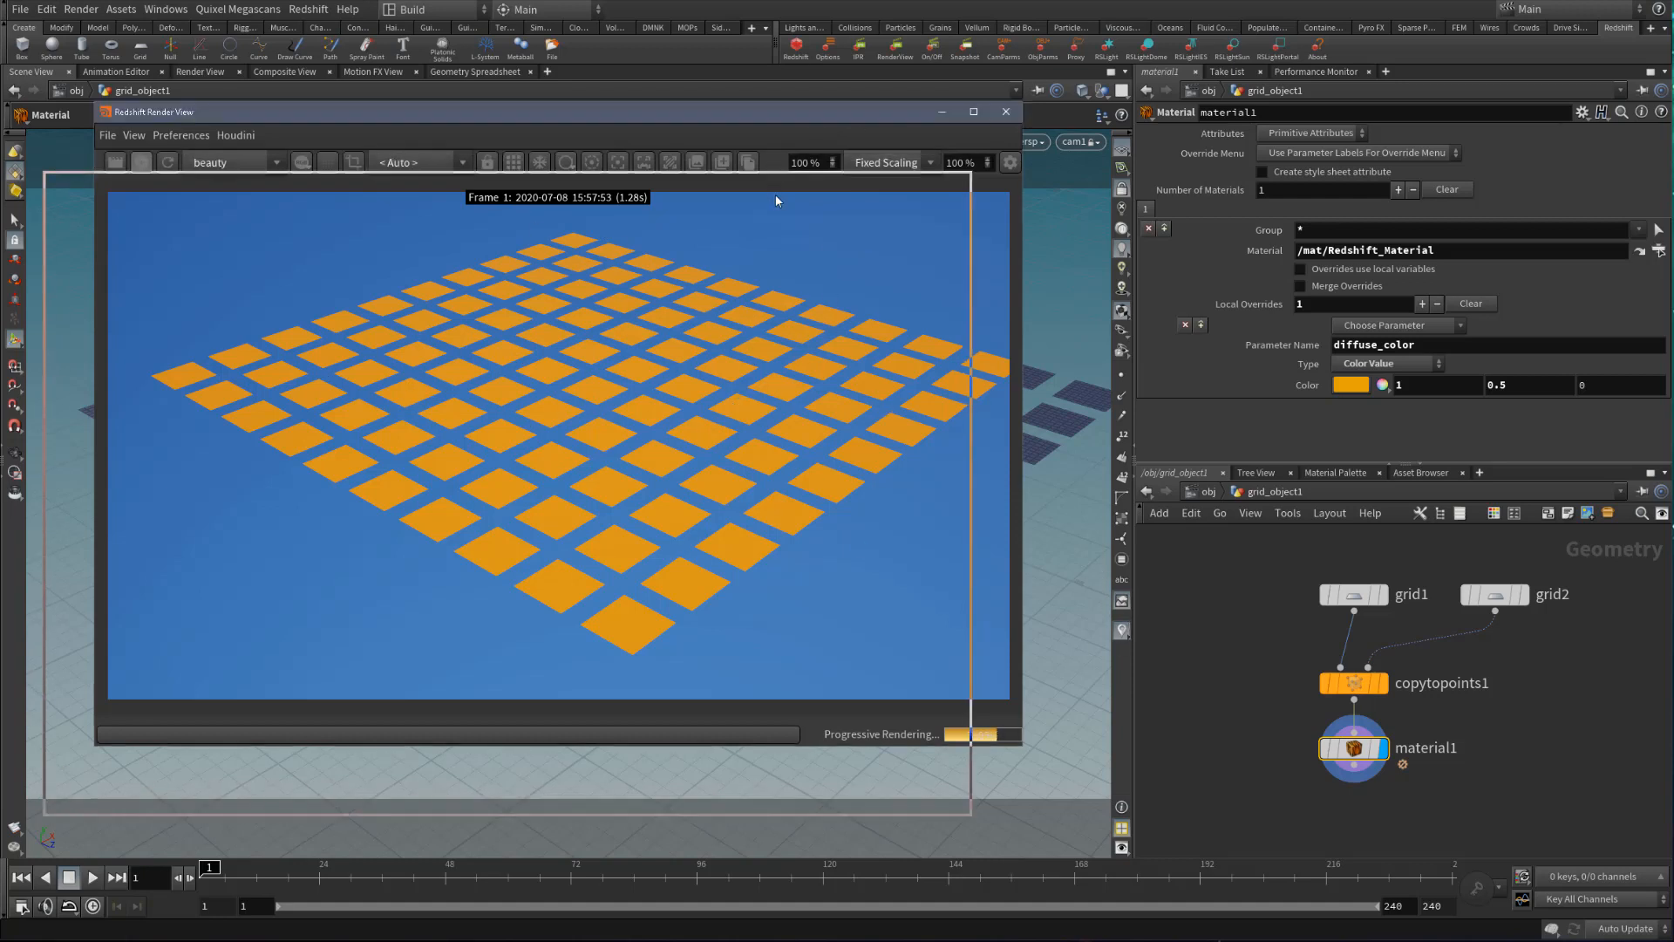
# Duplicate material1 and connect the copy directly after it as the displayed node at the end of the chain
pyautogui.moveTo(830, 124); pyautogui.dragTo(801, 183)
pyautogui.click(1473, 742)
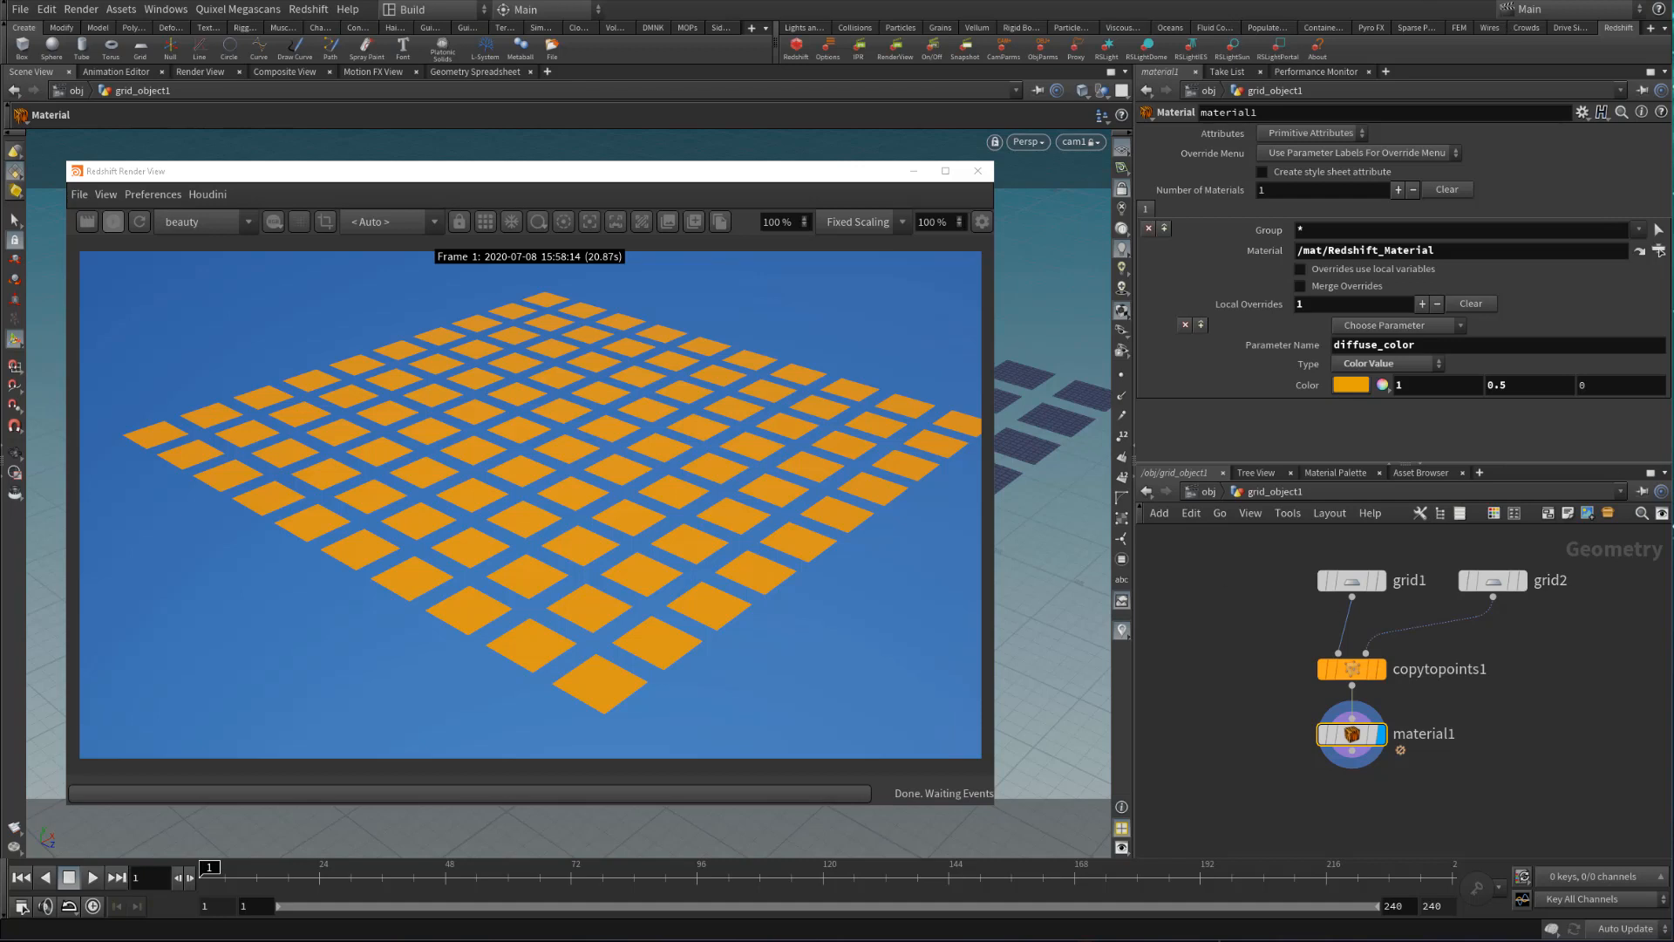
pyautogui.press('h')
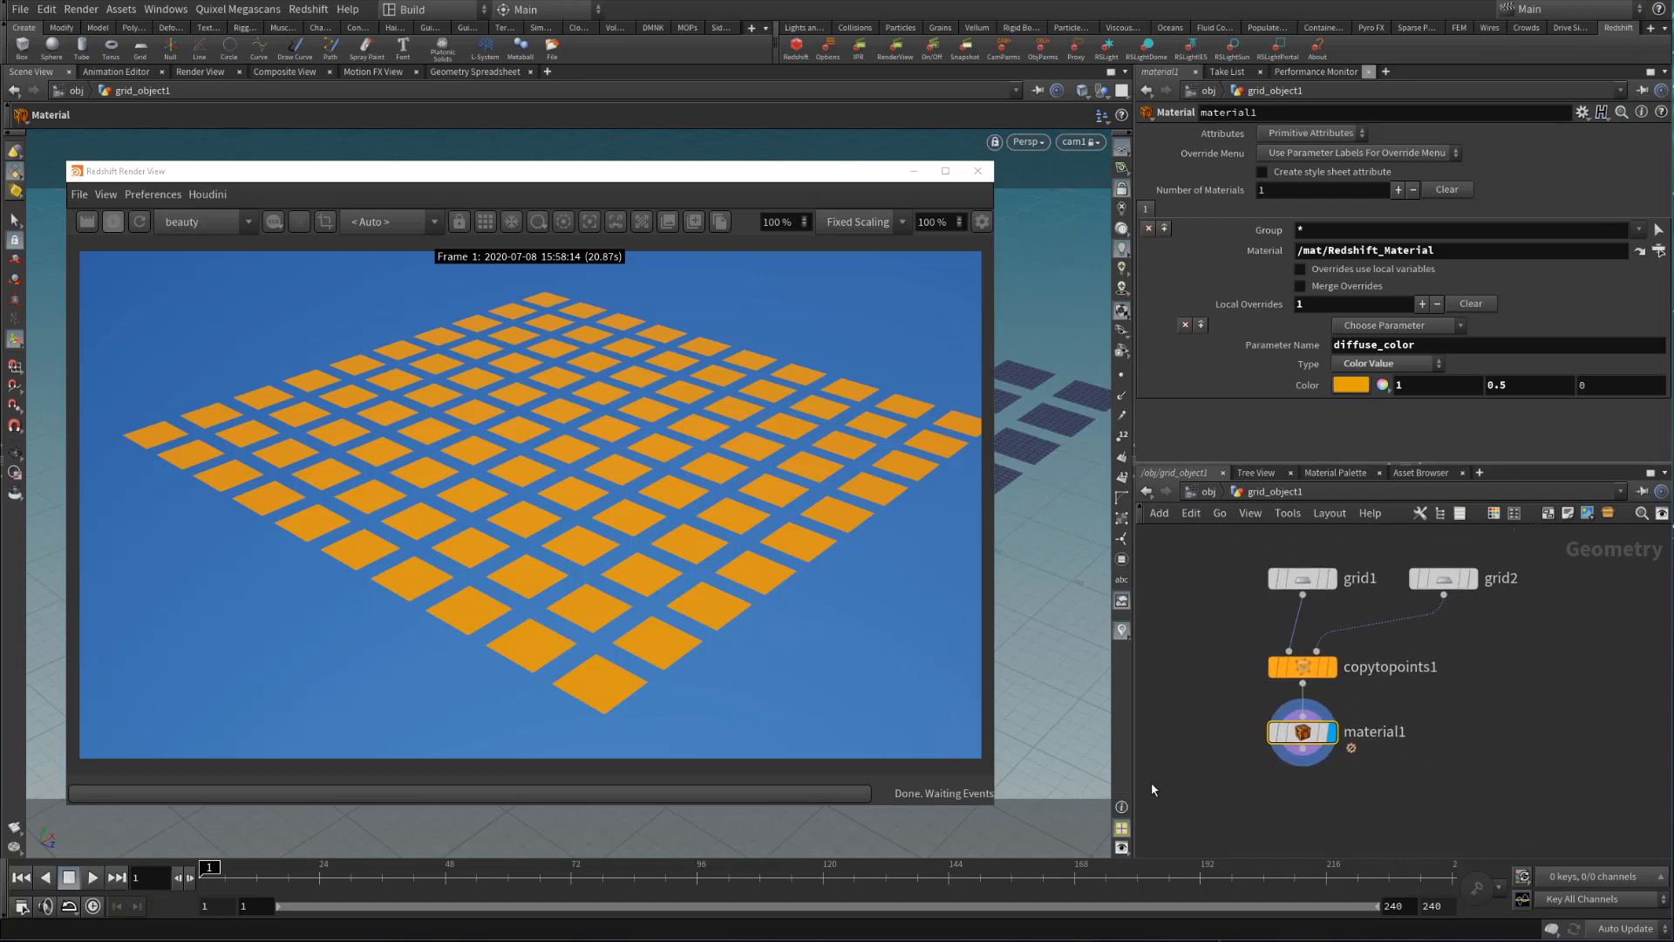
pyautogui.moveTo(1506, 763); pyautogui.dragTo(1542, 685, button='middle')
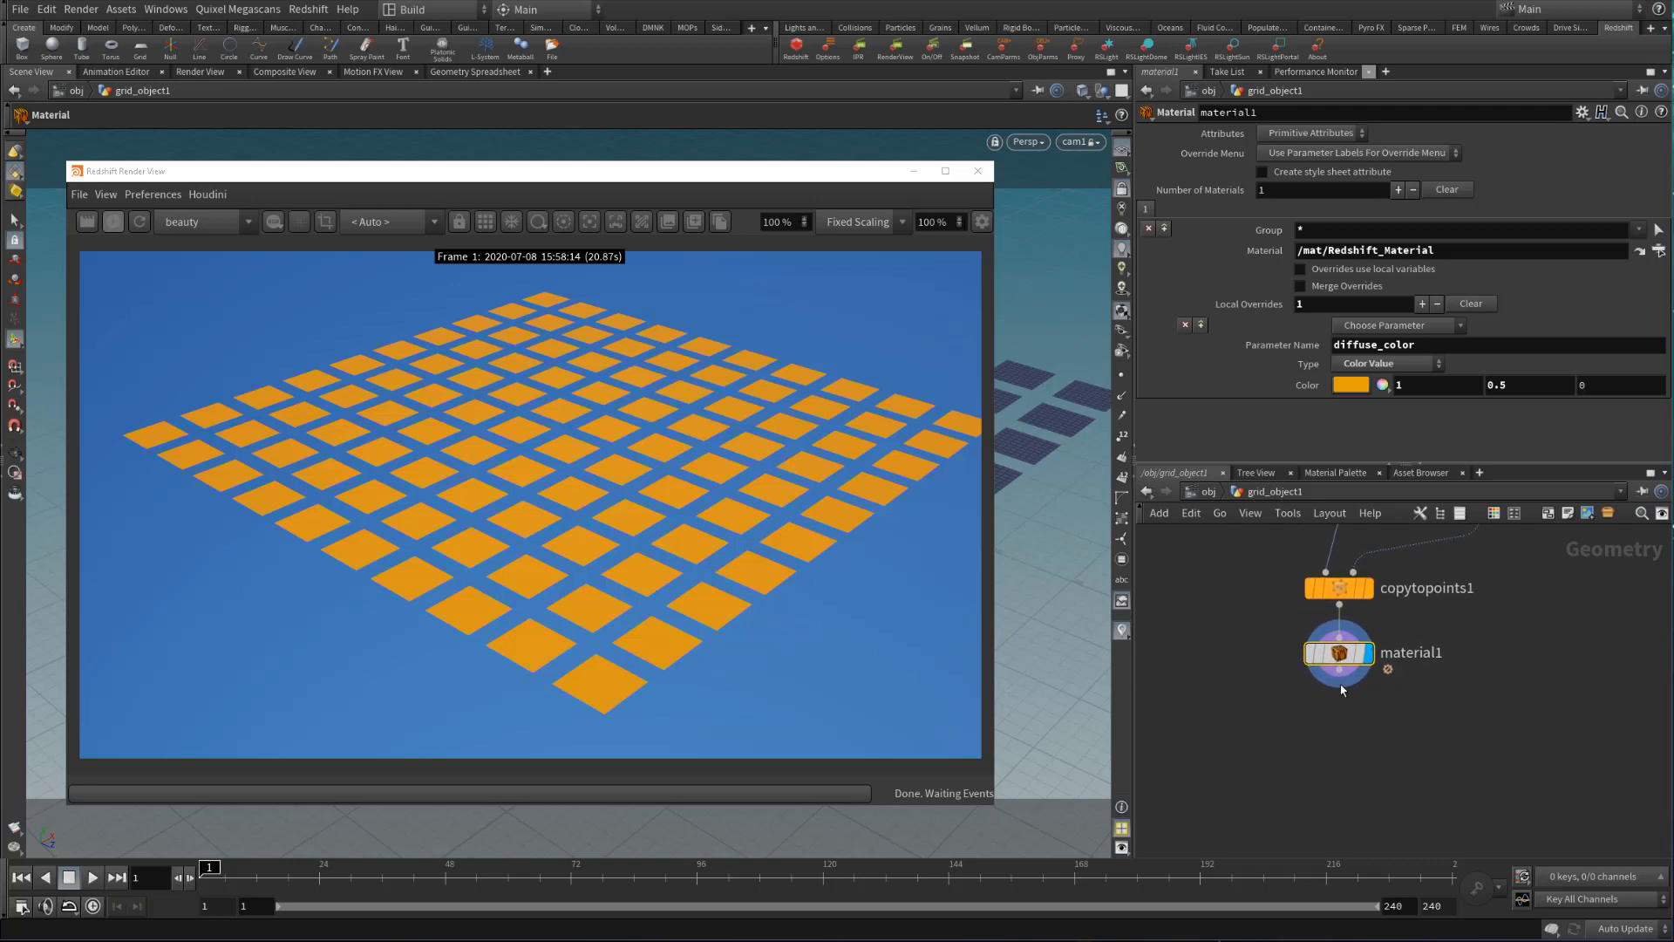
pyautogui.moveTo(1366, 661)
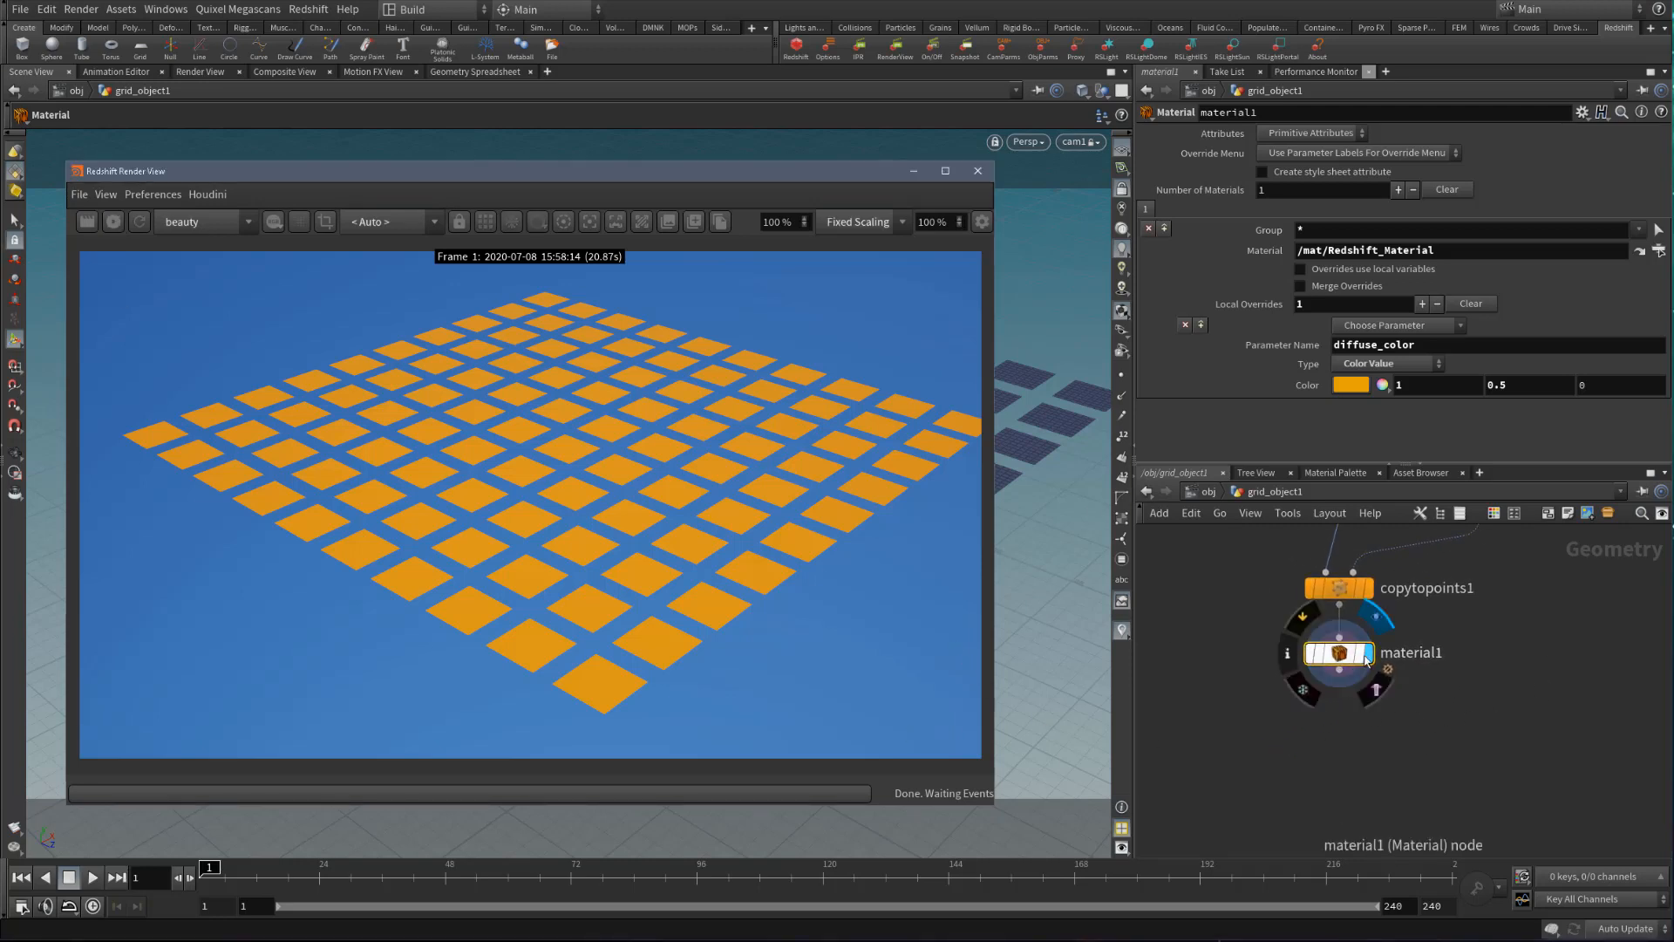
pyautogui.keyDown('alt'); pyautogui.moveTo(1353, 657); pyautogui.dragTo(1350, 751); pyautogui.keyUp('alt')
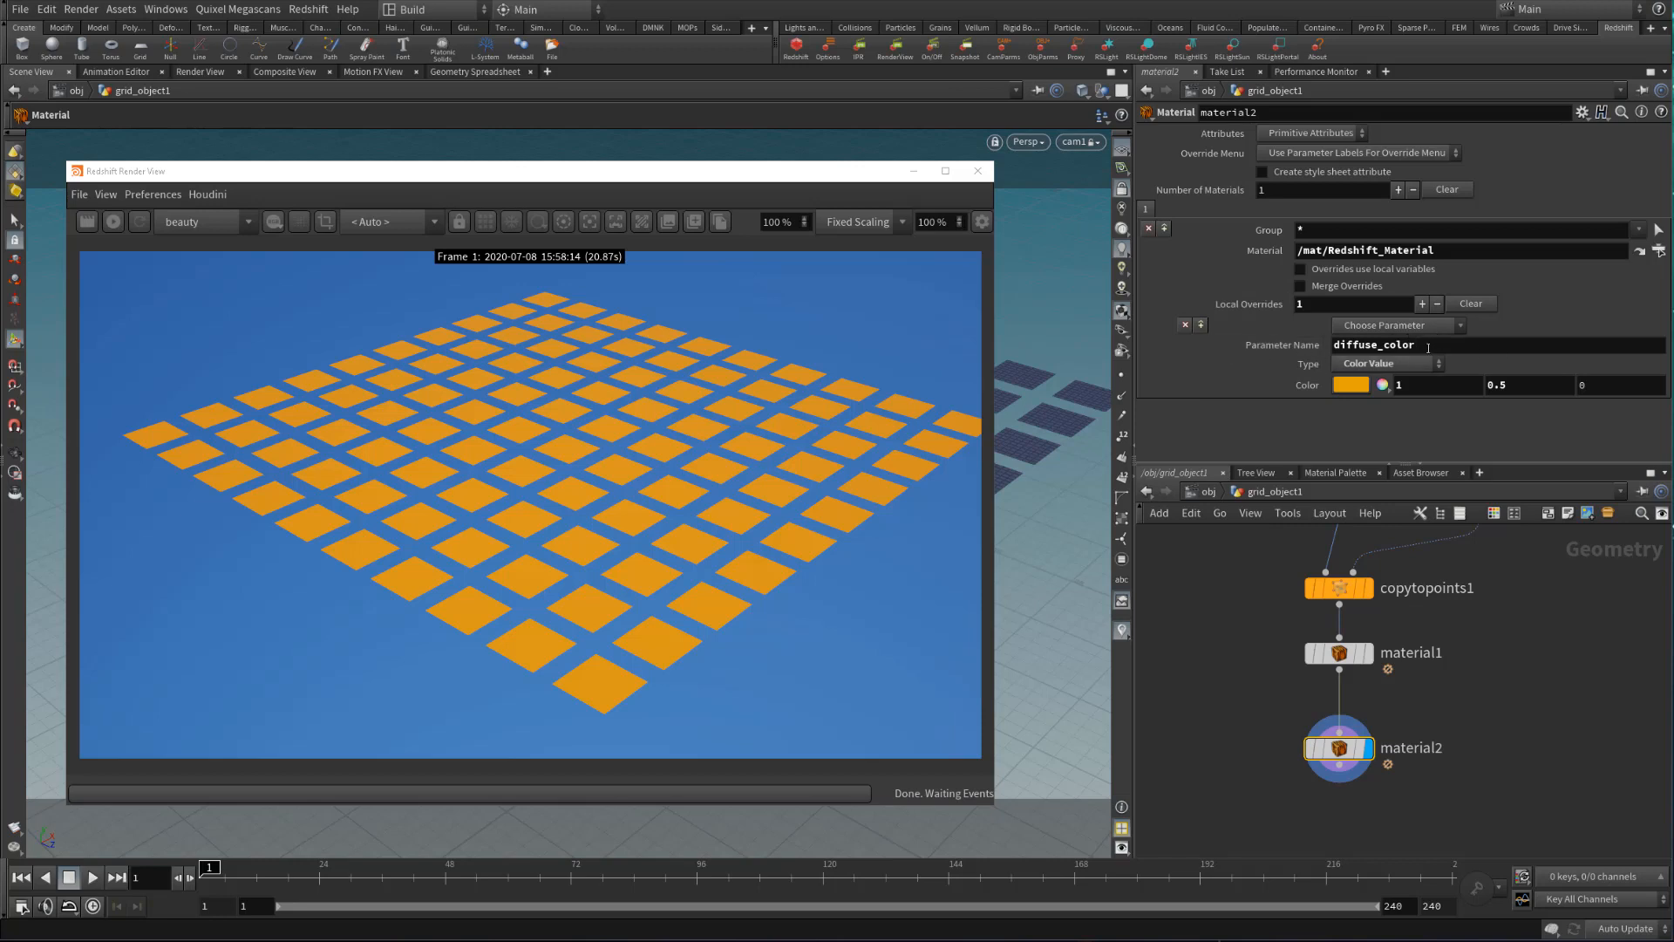
# Set material2's diffuse_color override to green (0.25, 0.5, 0) and restrict its group to 1-5
pyautogui.click(1382, 385)
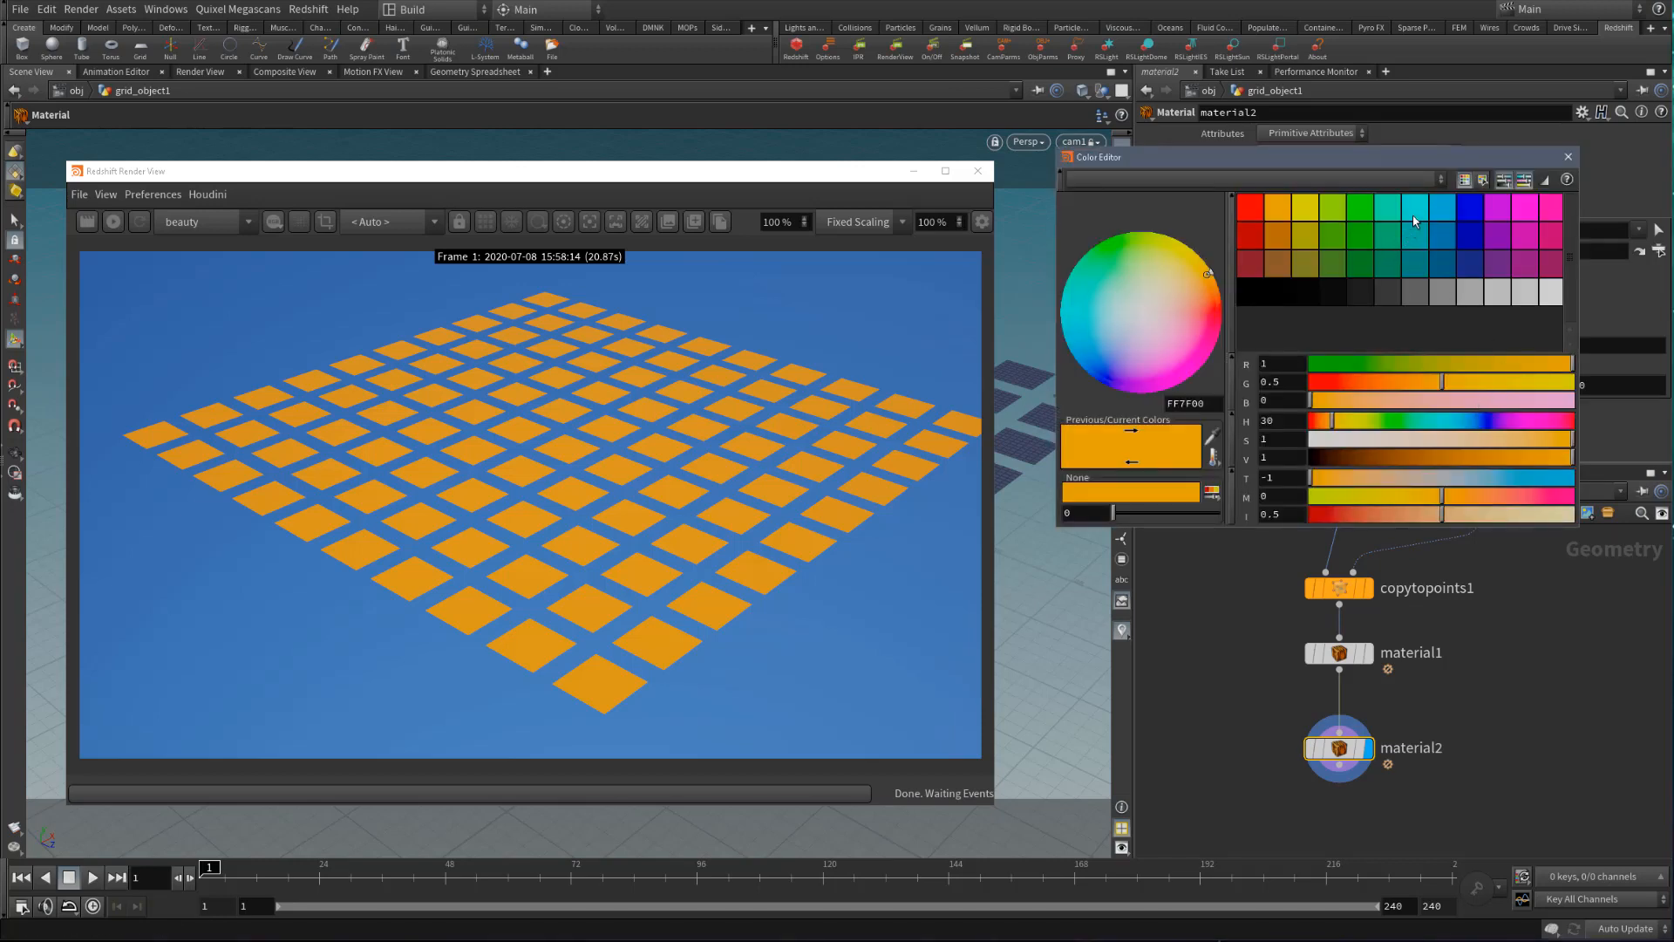
pyautogui.click(1356, 229)
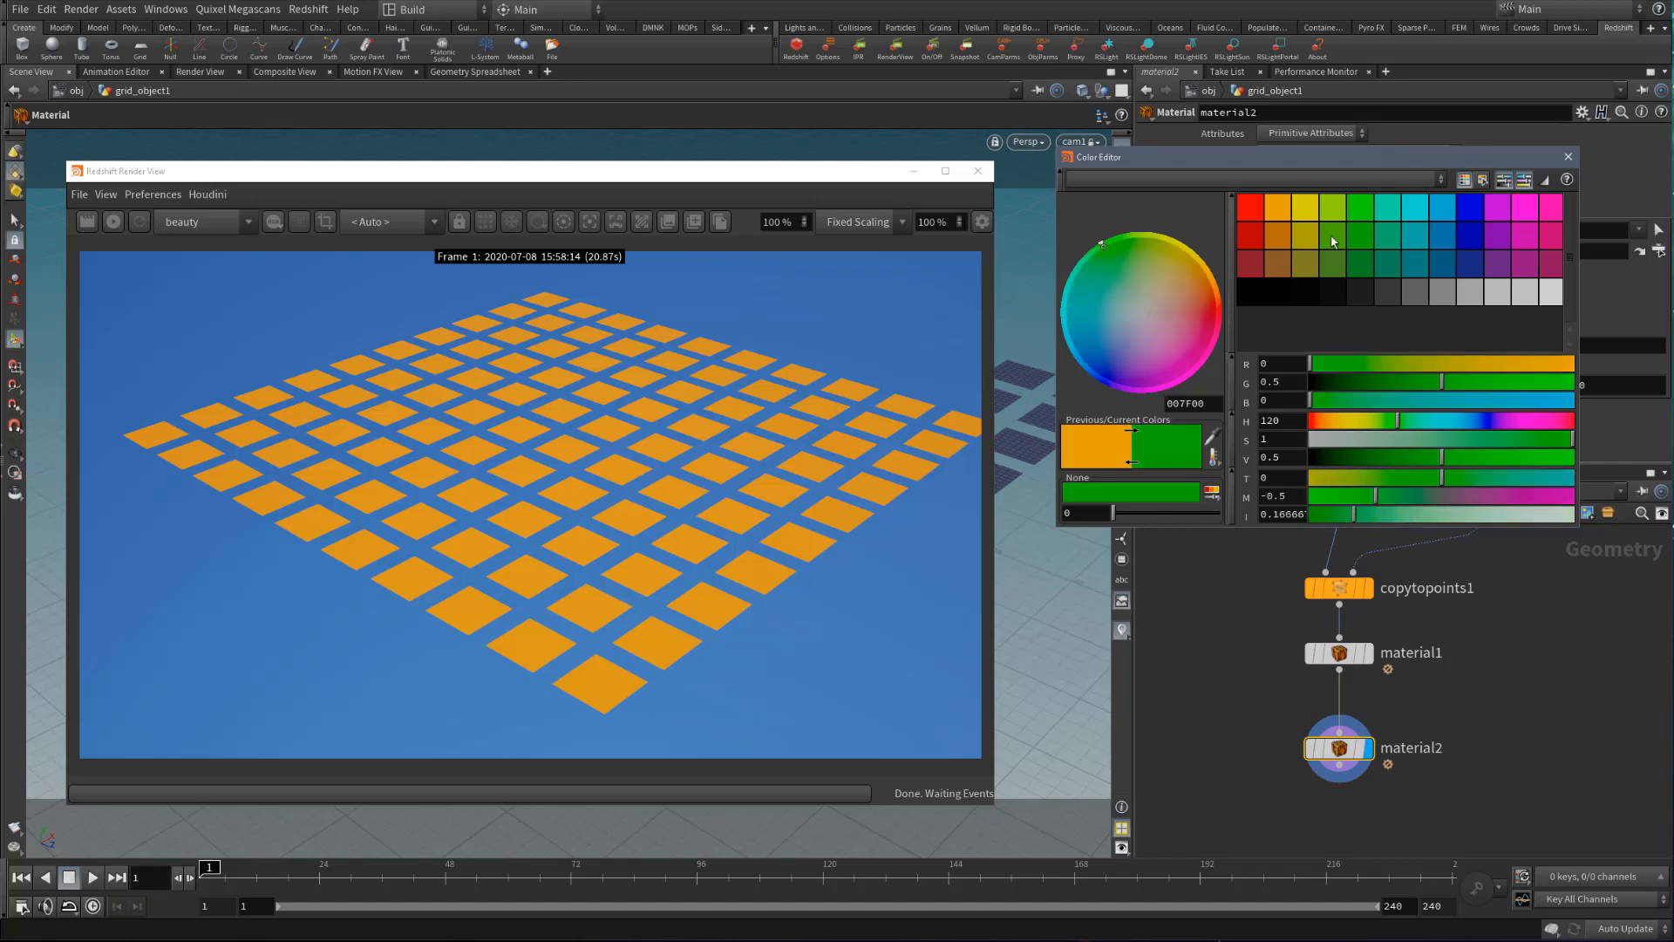
pyautogui.click(1333, 241)
pyautogui.click(1568, 157)
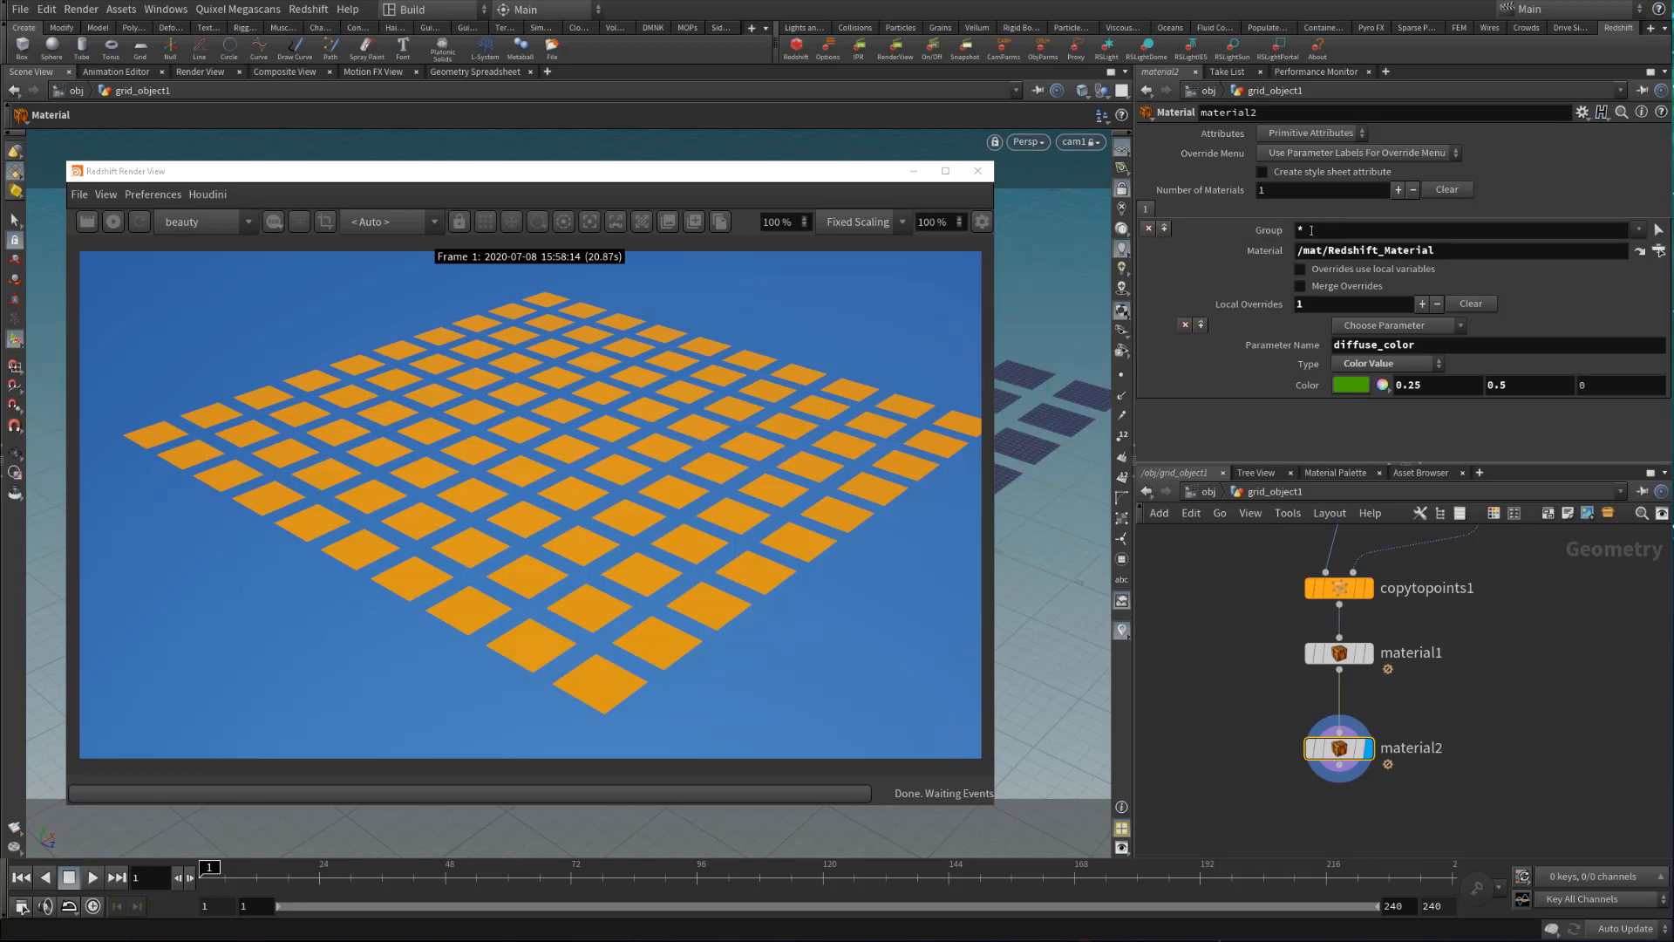
pyautogui.doubleClick(1311, 230)
pyautogui.press('BackSpace')
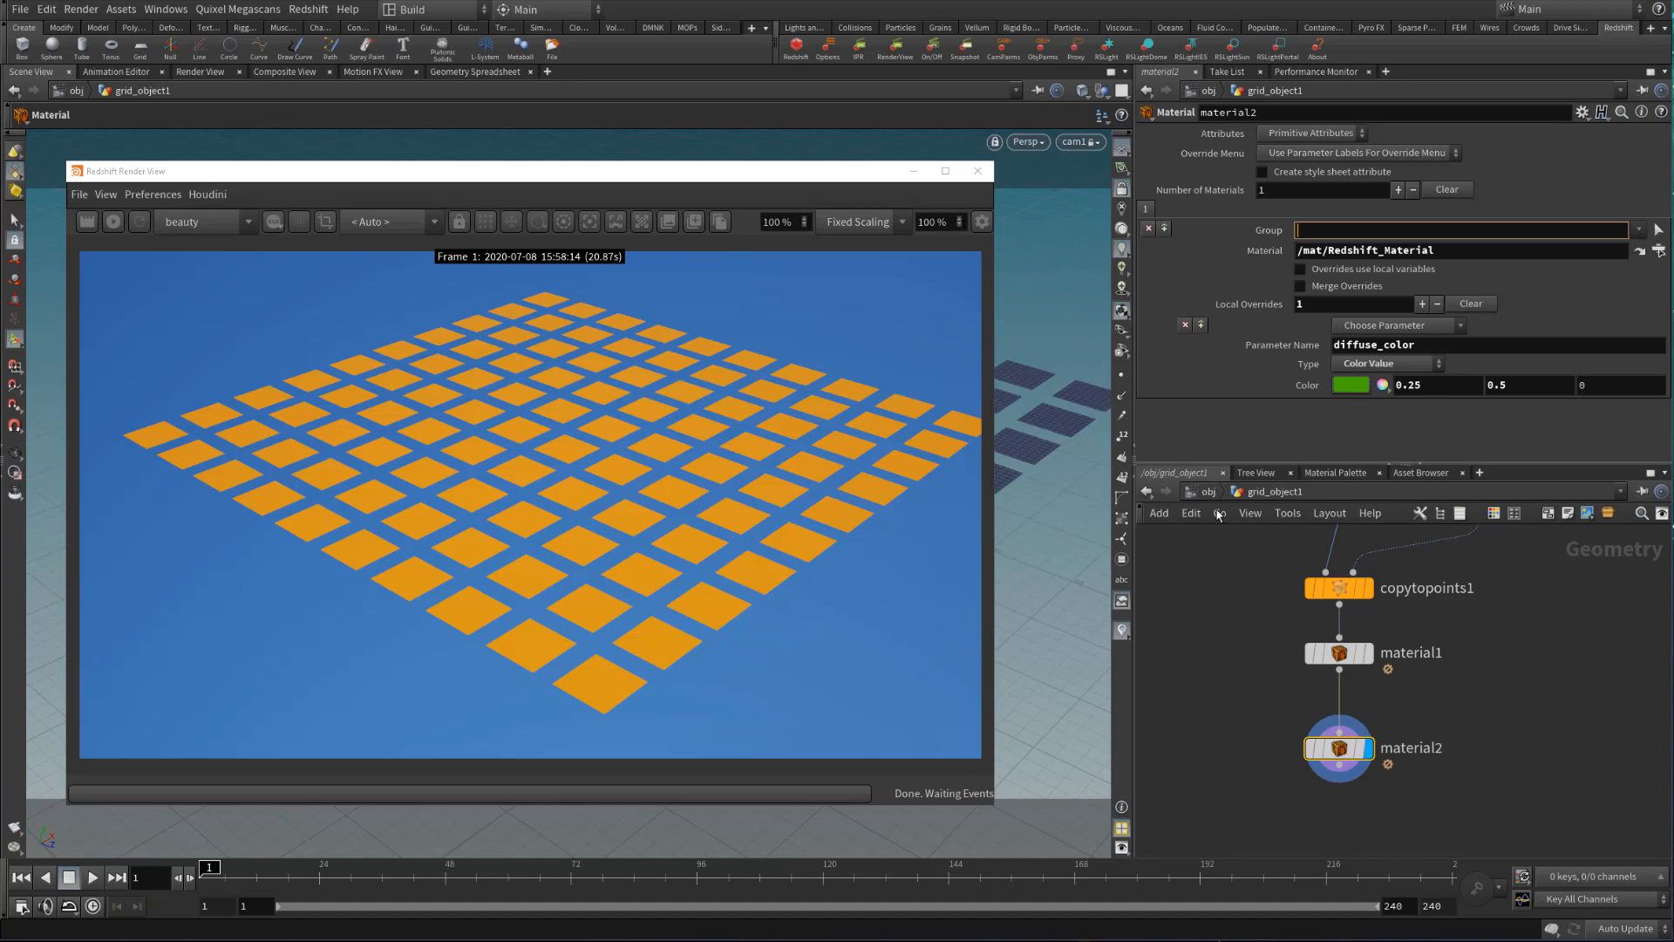
pyautogui.write('1-5')
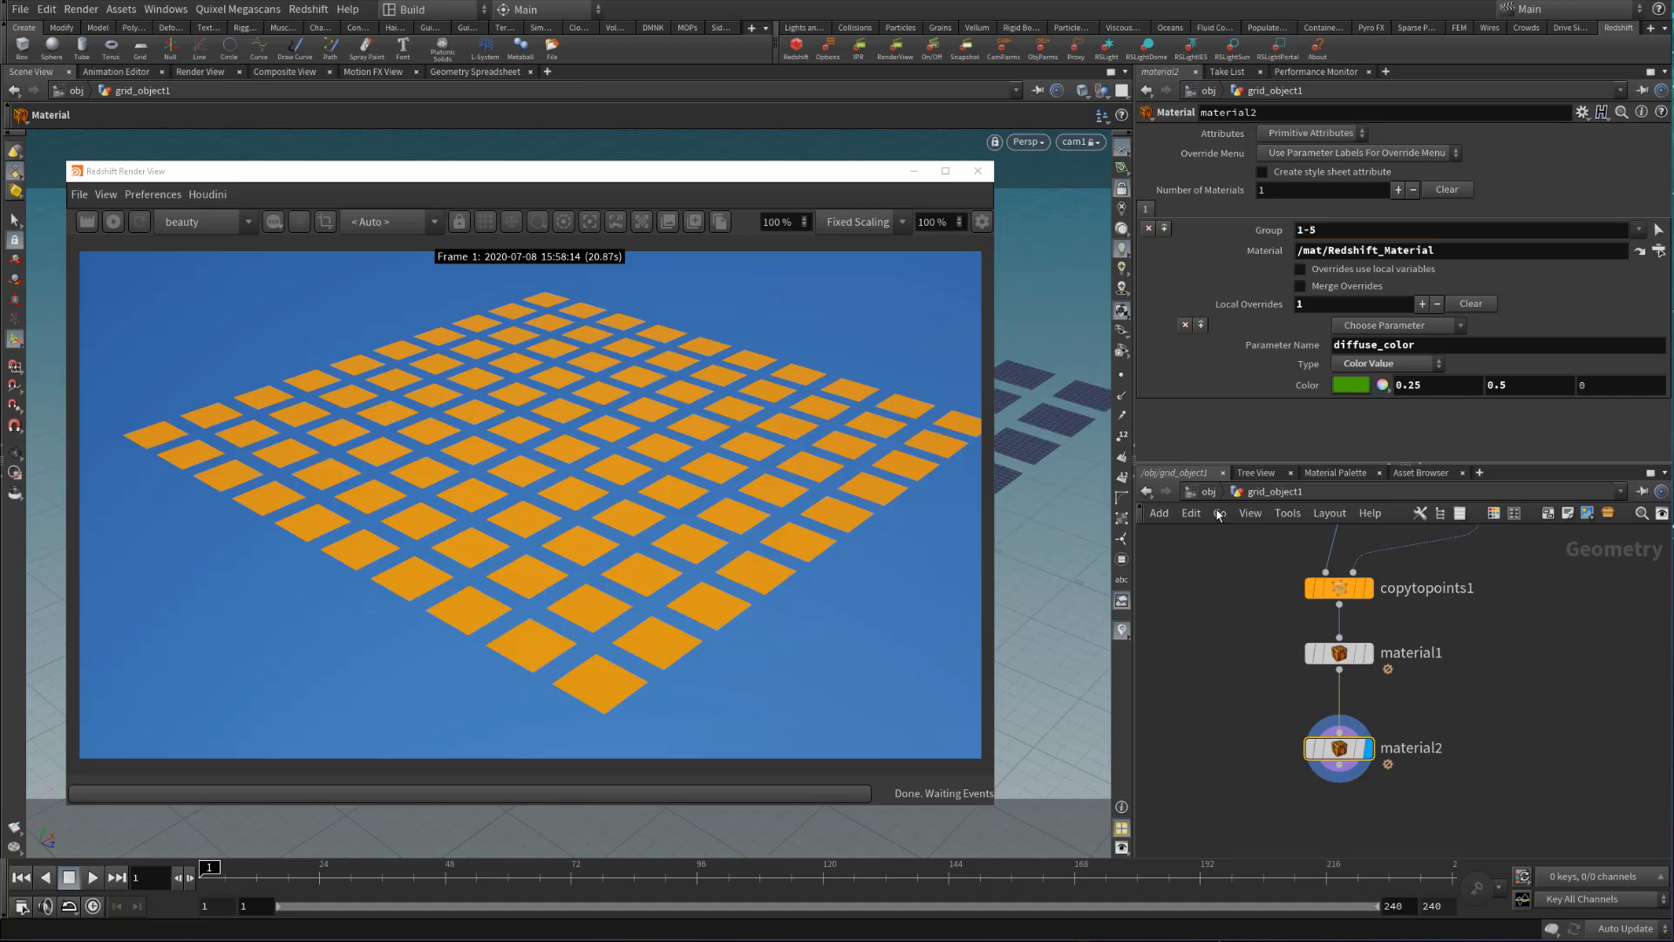
# Run the IPR render to check material2's override on the unpacked grids and stop it again
pyautogui.moveTo(755, 178); pyautogui.dragTo(787, 723)
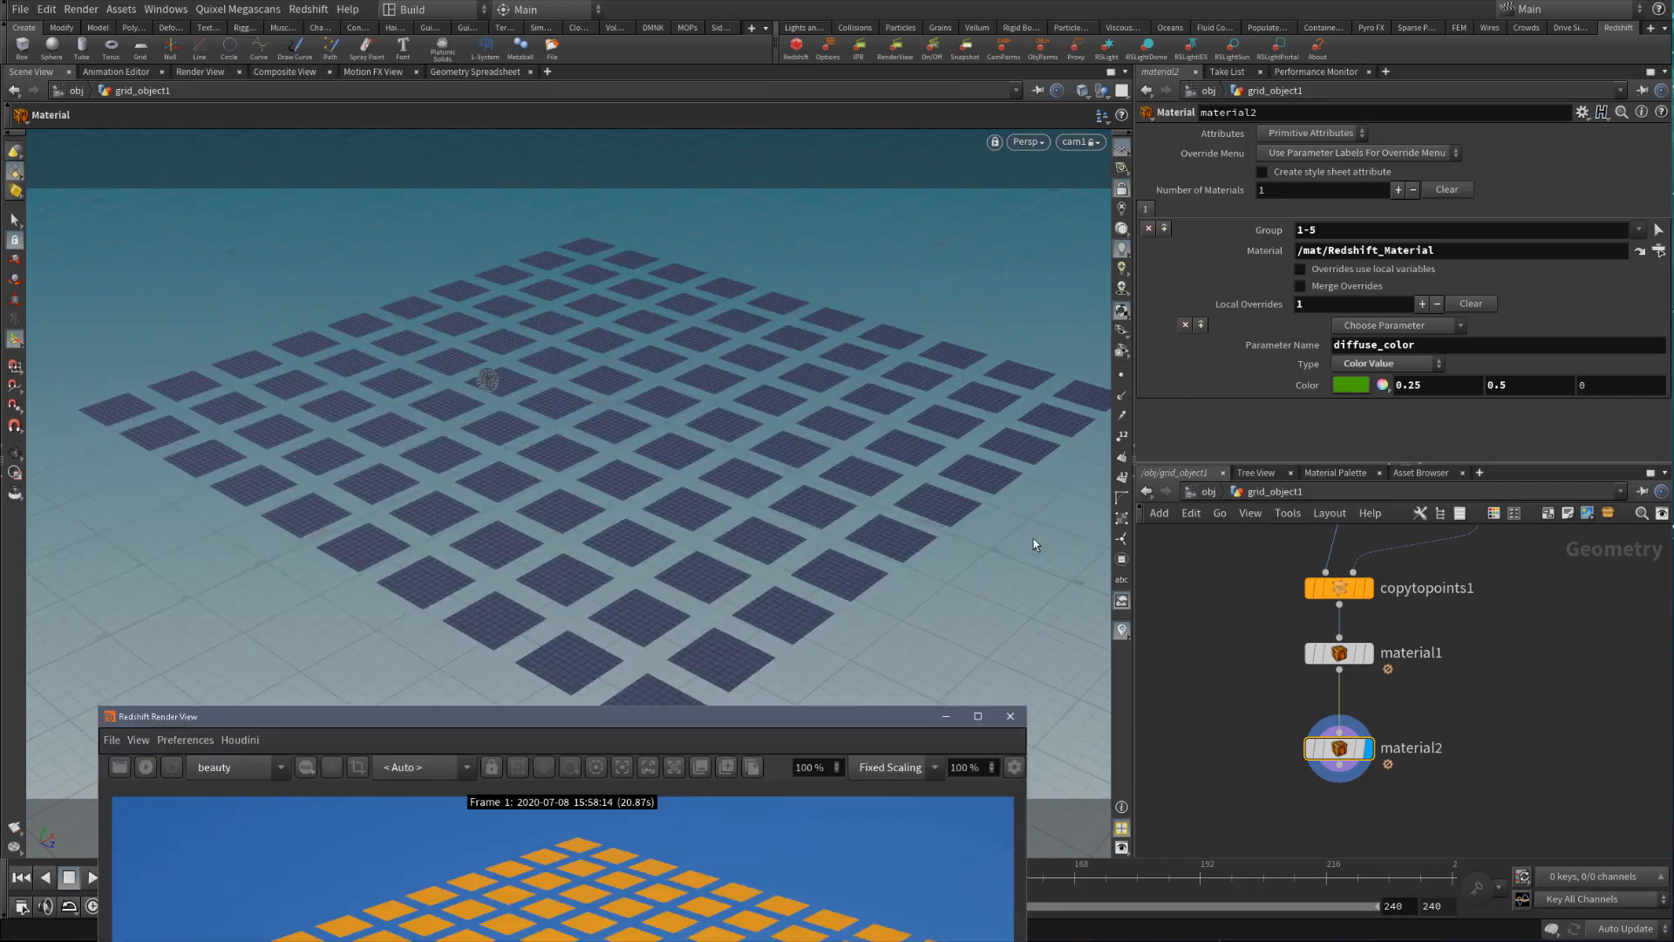
pyautogui.moveTo(706, 720); pyautogui.dragTo(688, 153)
pyautogui.click(131, 202)
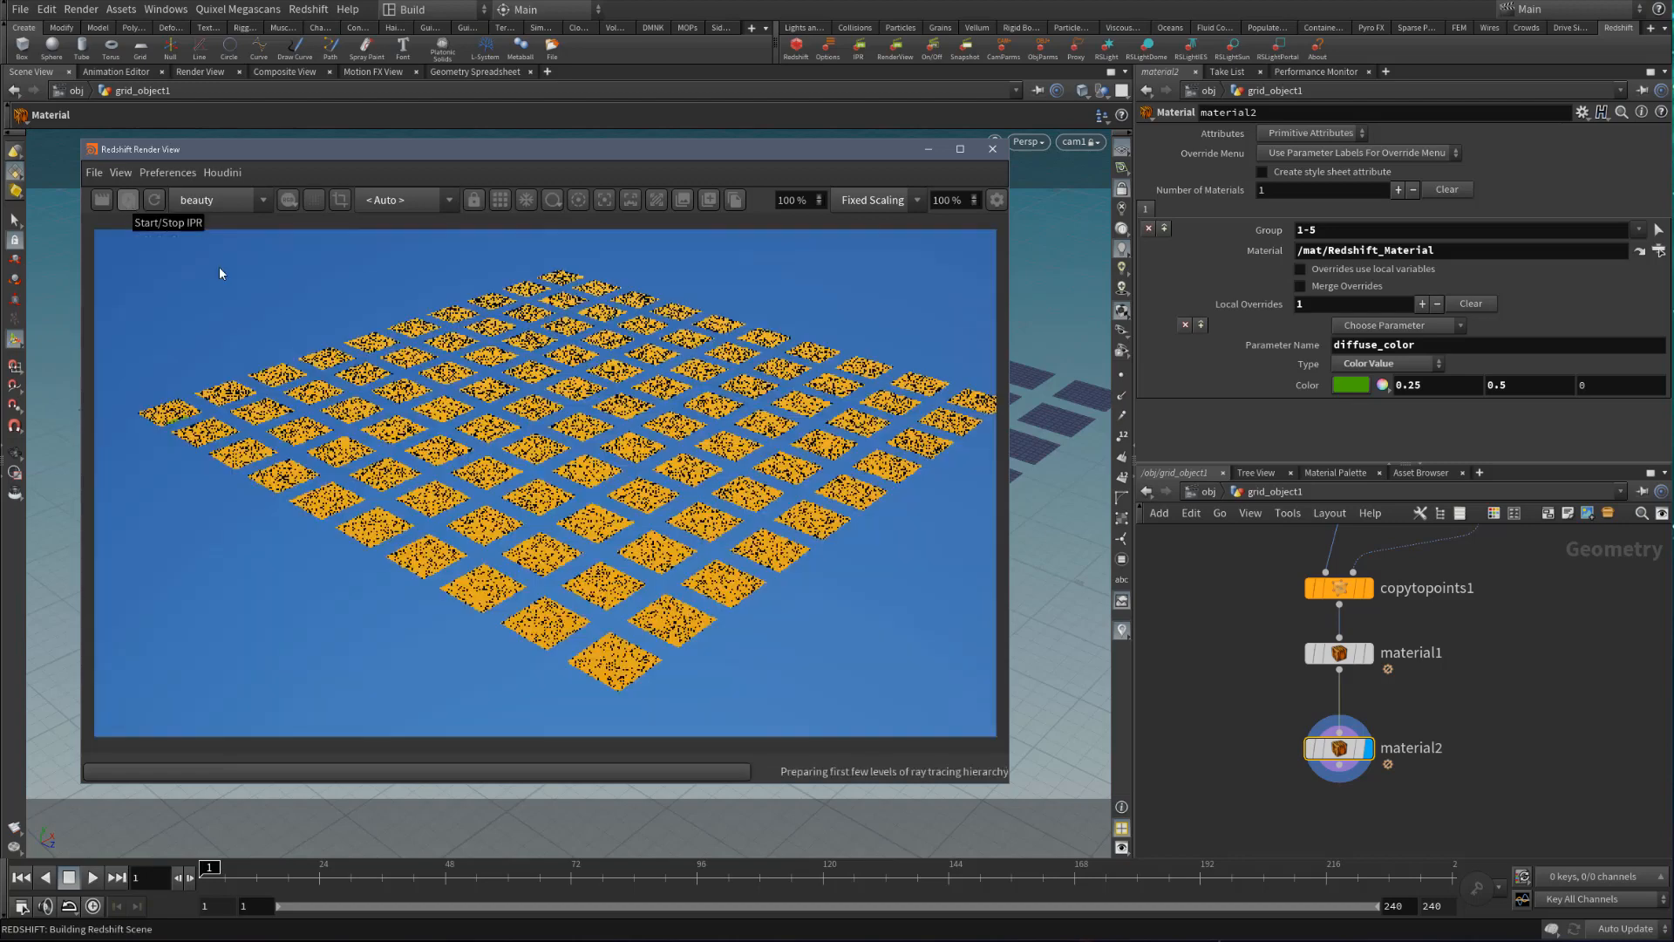
pyautogui.click(129, 202)
# Set material2's attributes to Point Attributes and turn on Pack and Instance on copytopoints1
pyautogui.click(1287, 142)
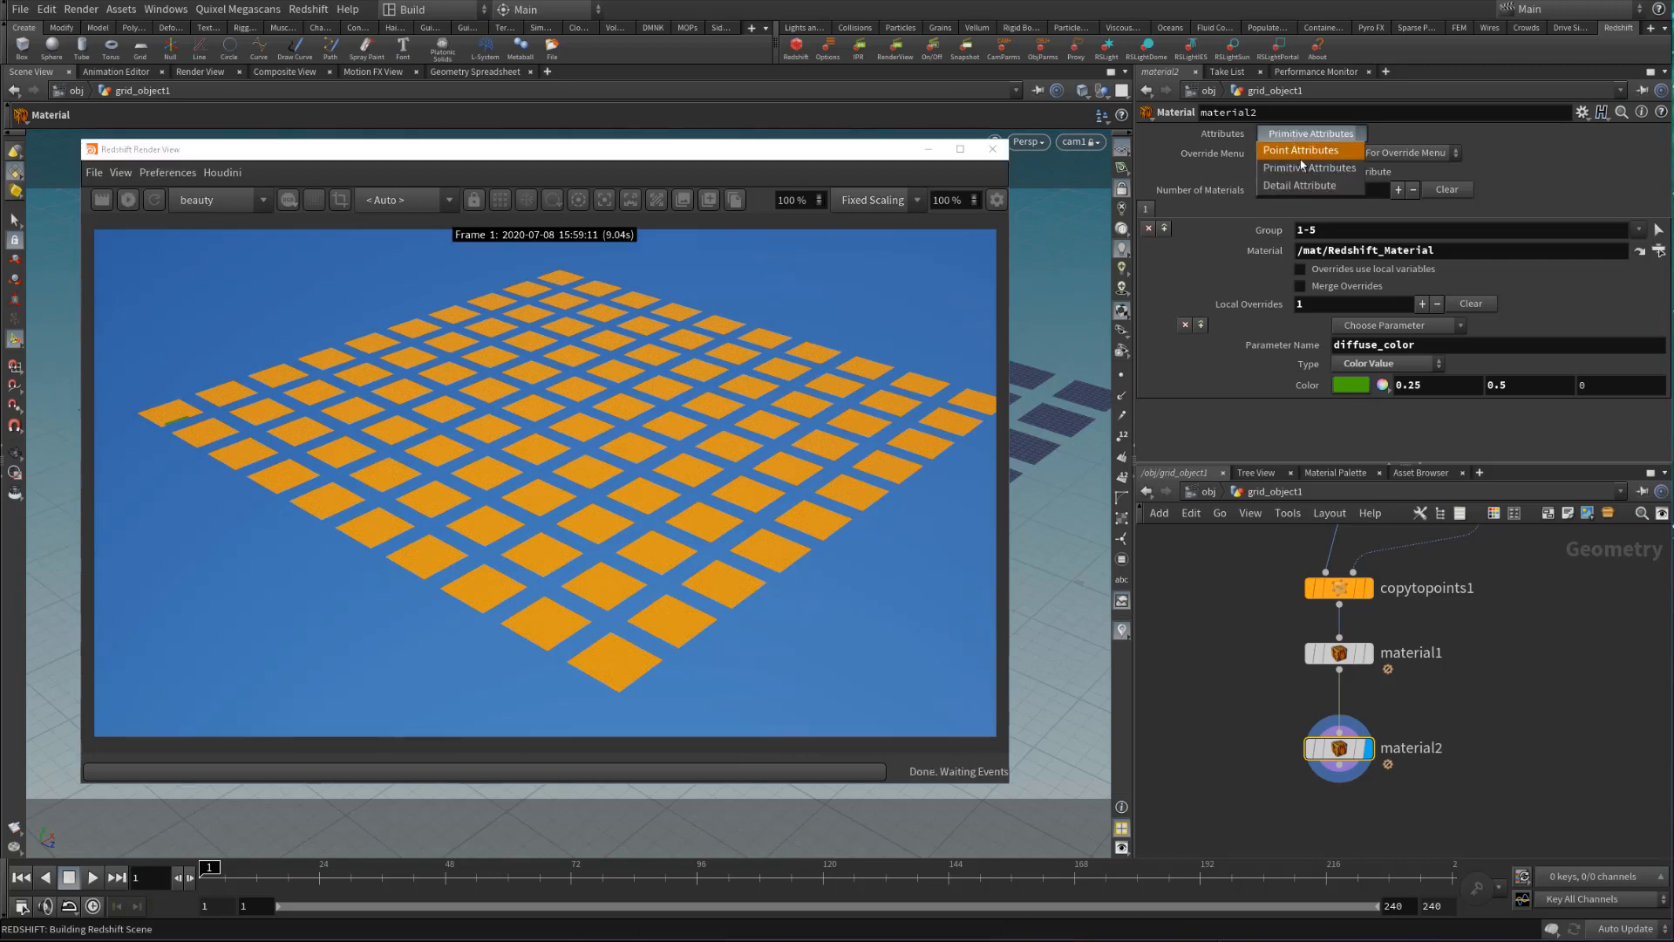
pyautogui.click(1300, 152)
pyautogui.moveTo(1242, 572); pyautogui.dragTo(1596, 632)
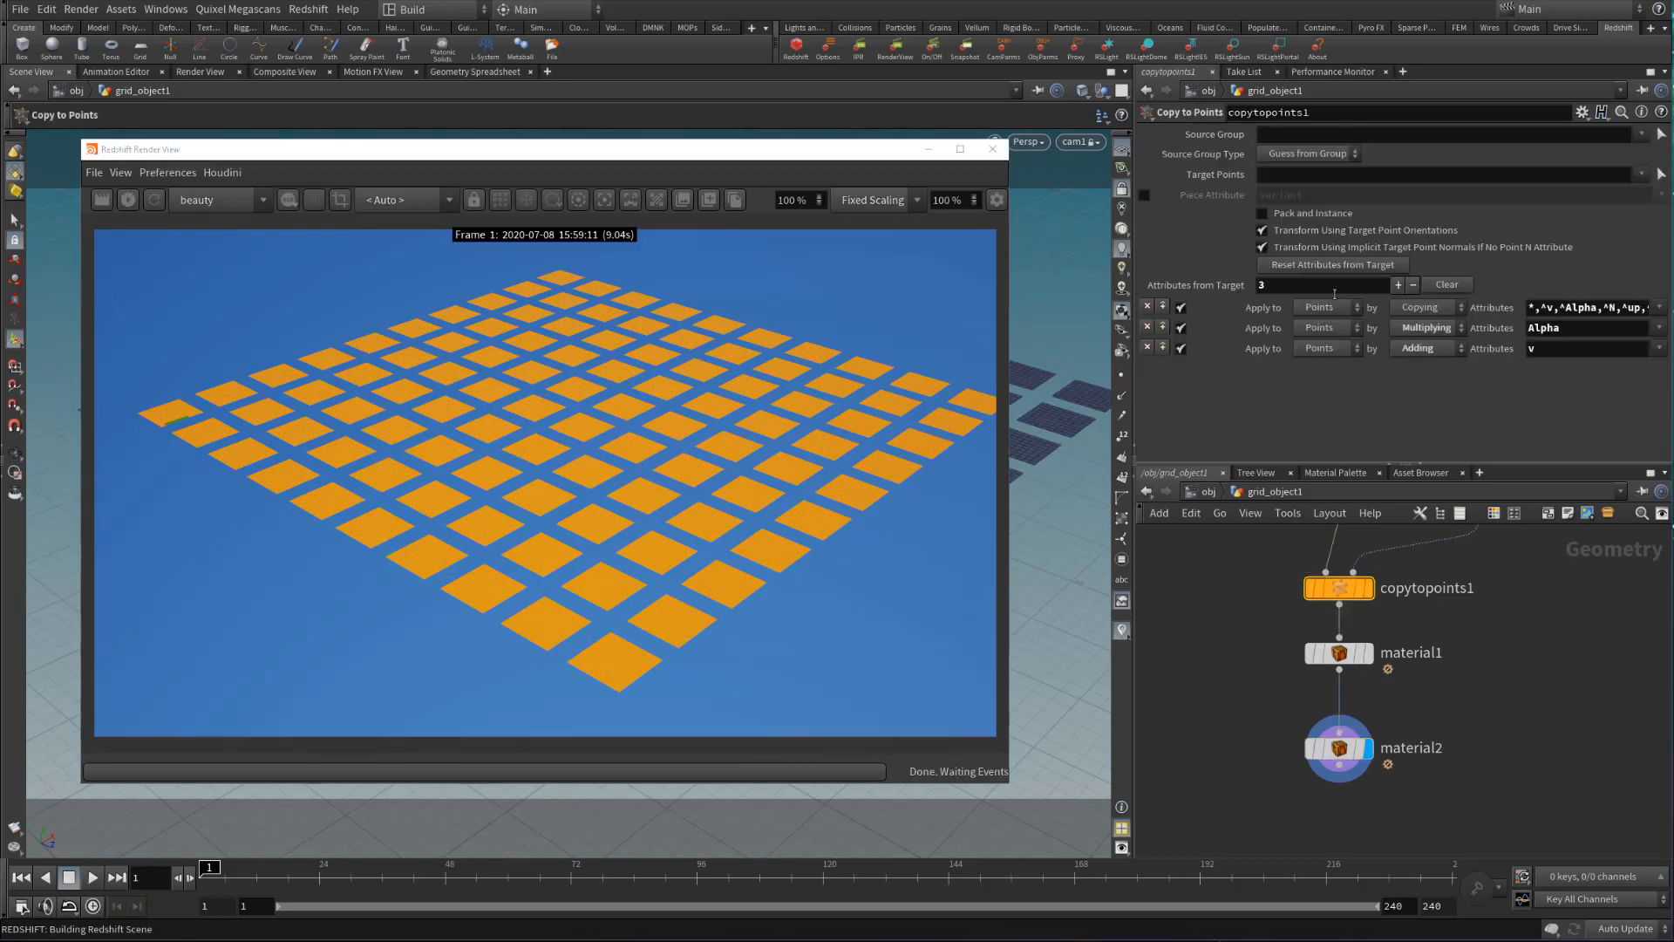
pyautogui.click(1302, 217)
# Enable Instance SOP Level Packed Primitives on grid_object1 and go back inside its network
pyautogui.click(1209, 491)
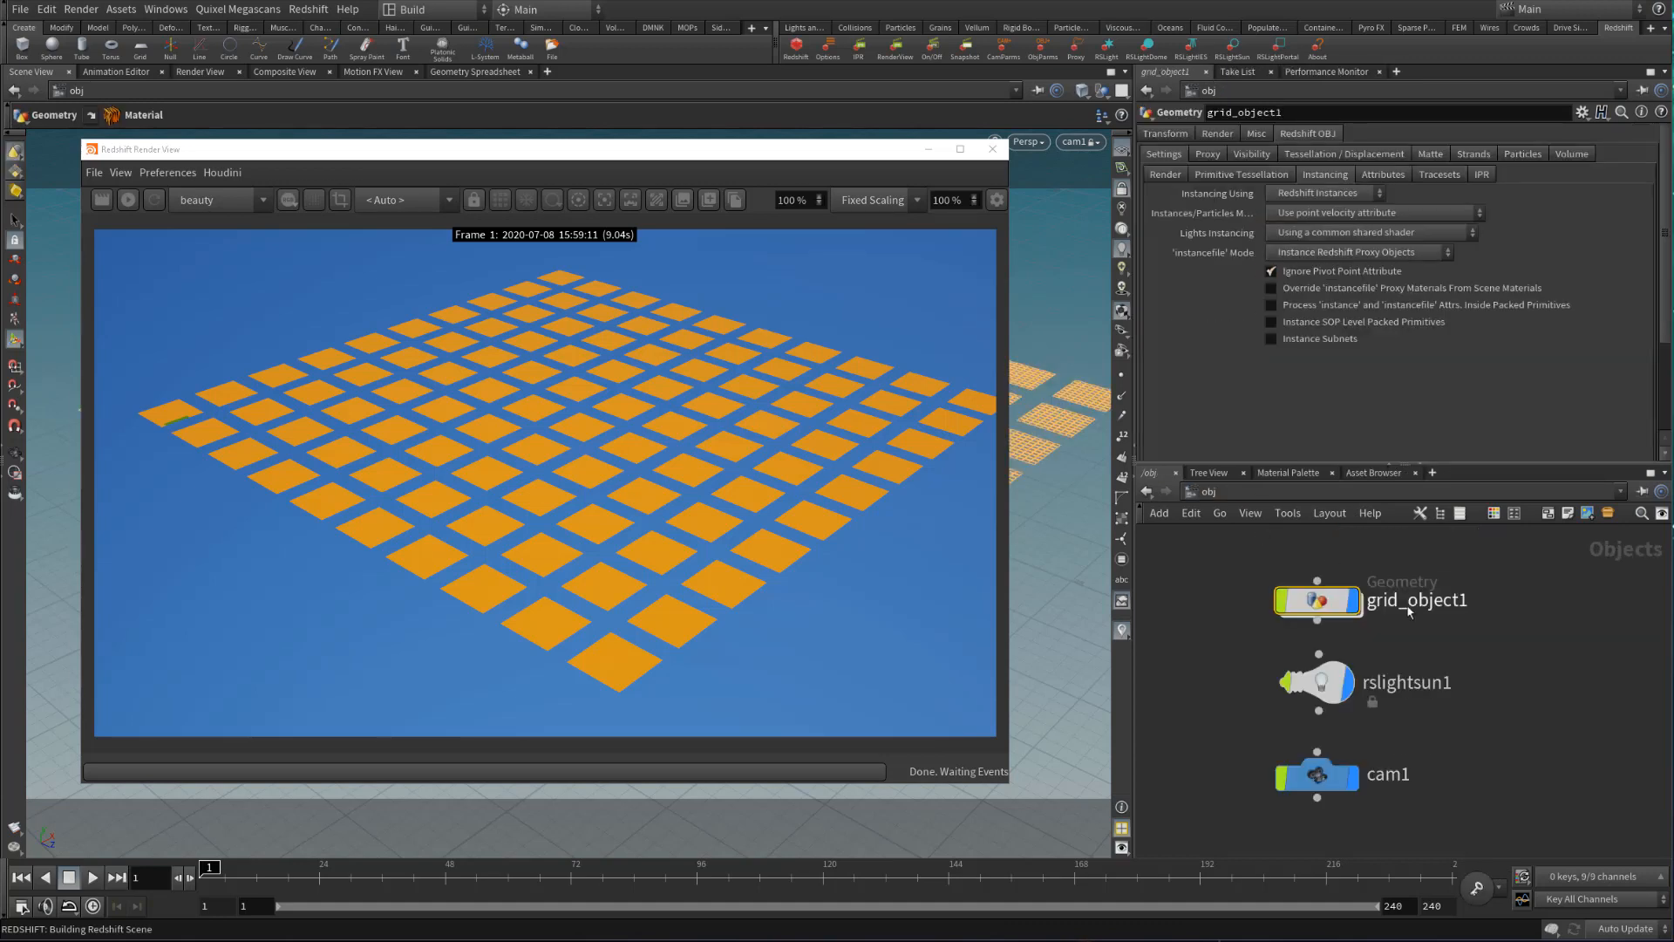
pyautogui.click(1272, 322)
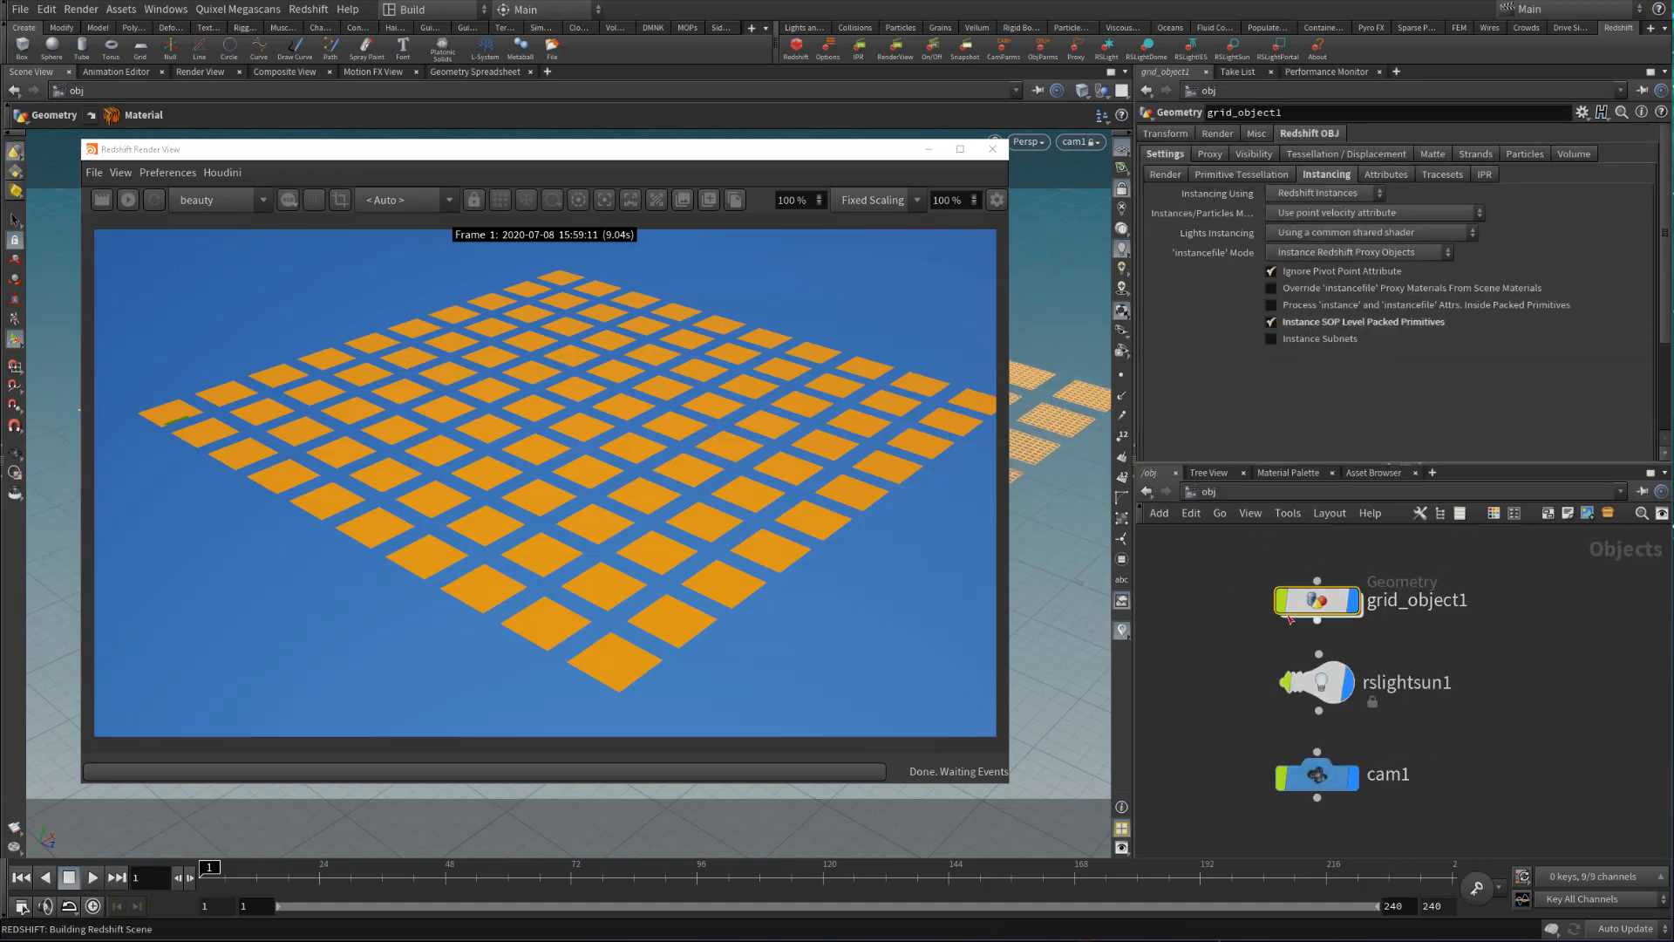
pyautogui.doubleClick(1316, 600)
# Set material1's attributes to Point Attributes and start the IPR render again, checking both material nodes' settings
pyautogui.click(1337, 653)
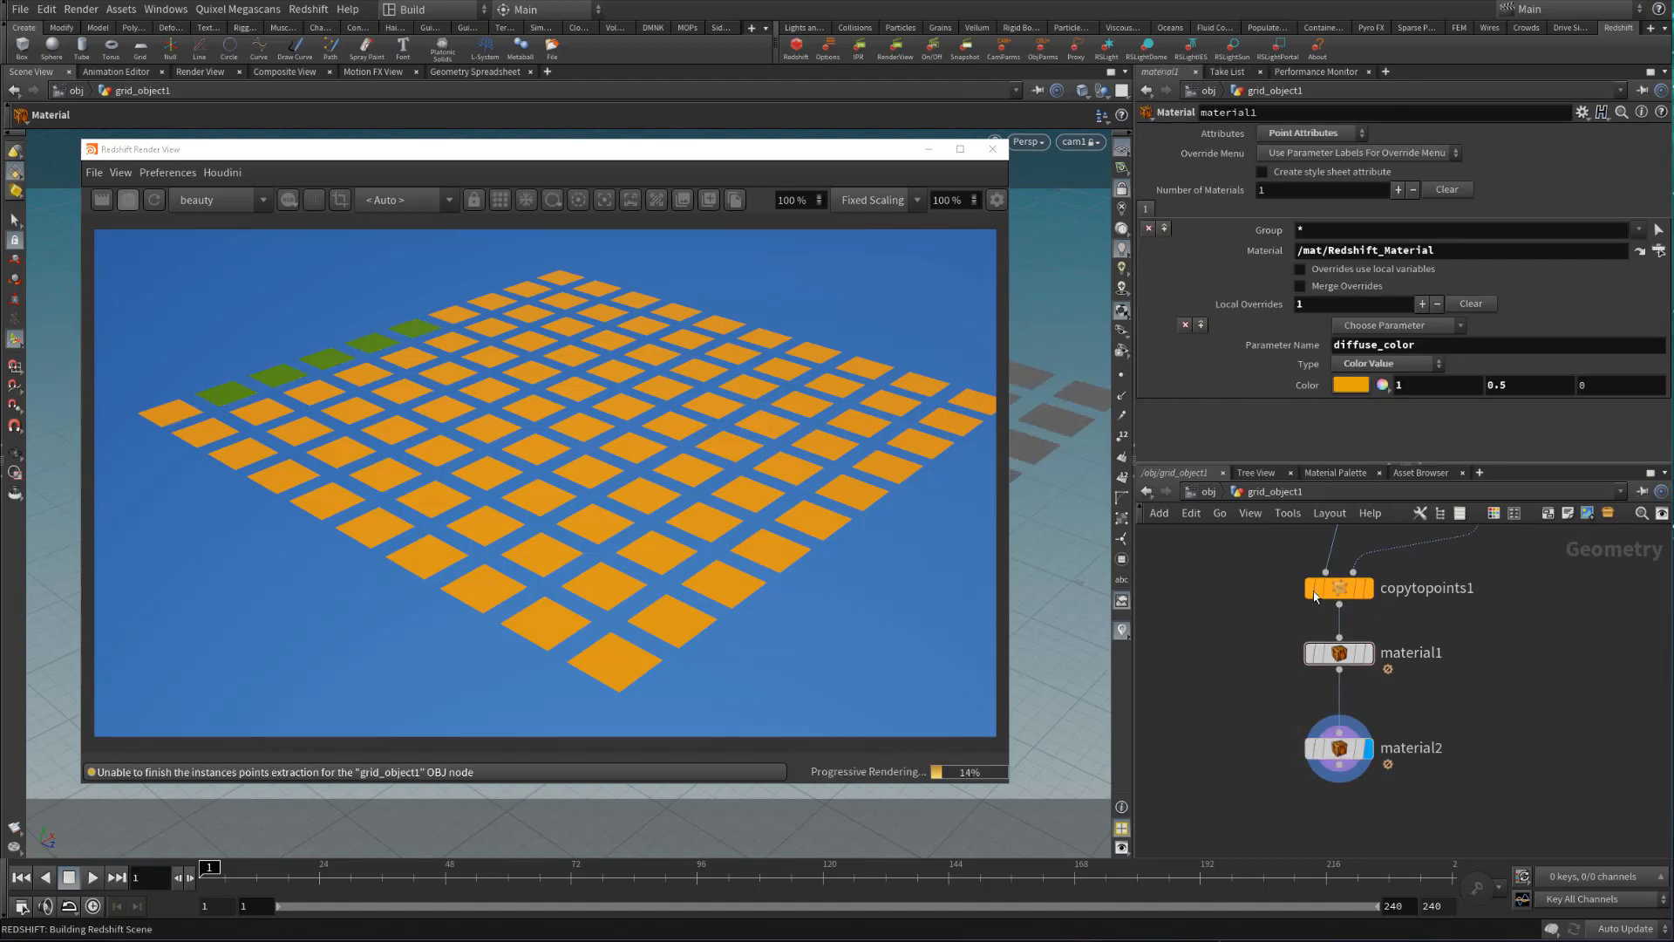
pyautogui.click(1319, 593)
pyautogui.click(1339, 653)
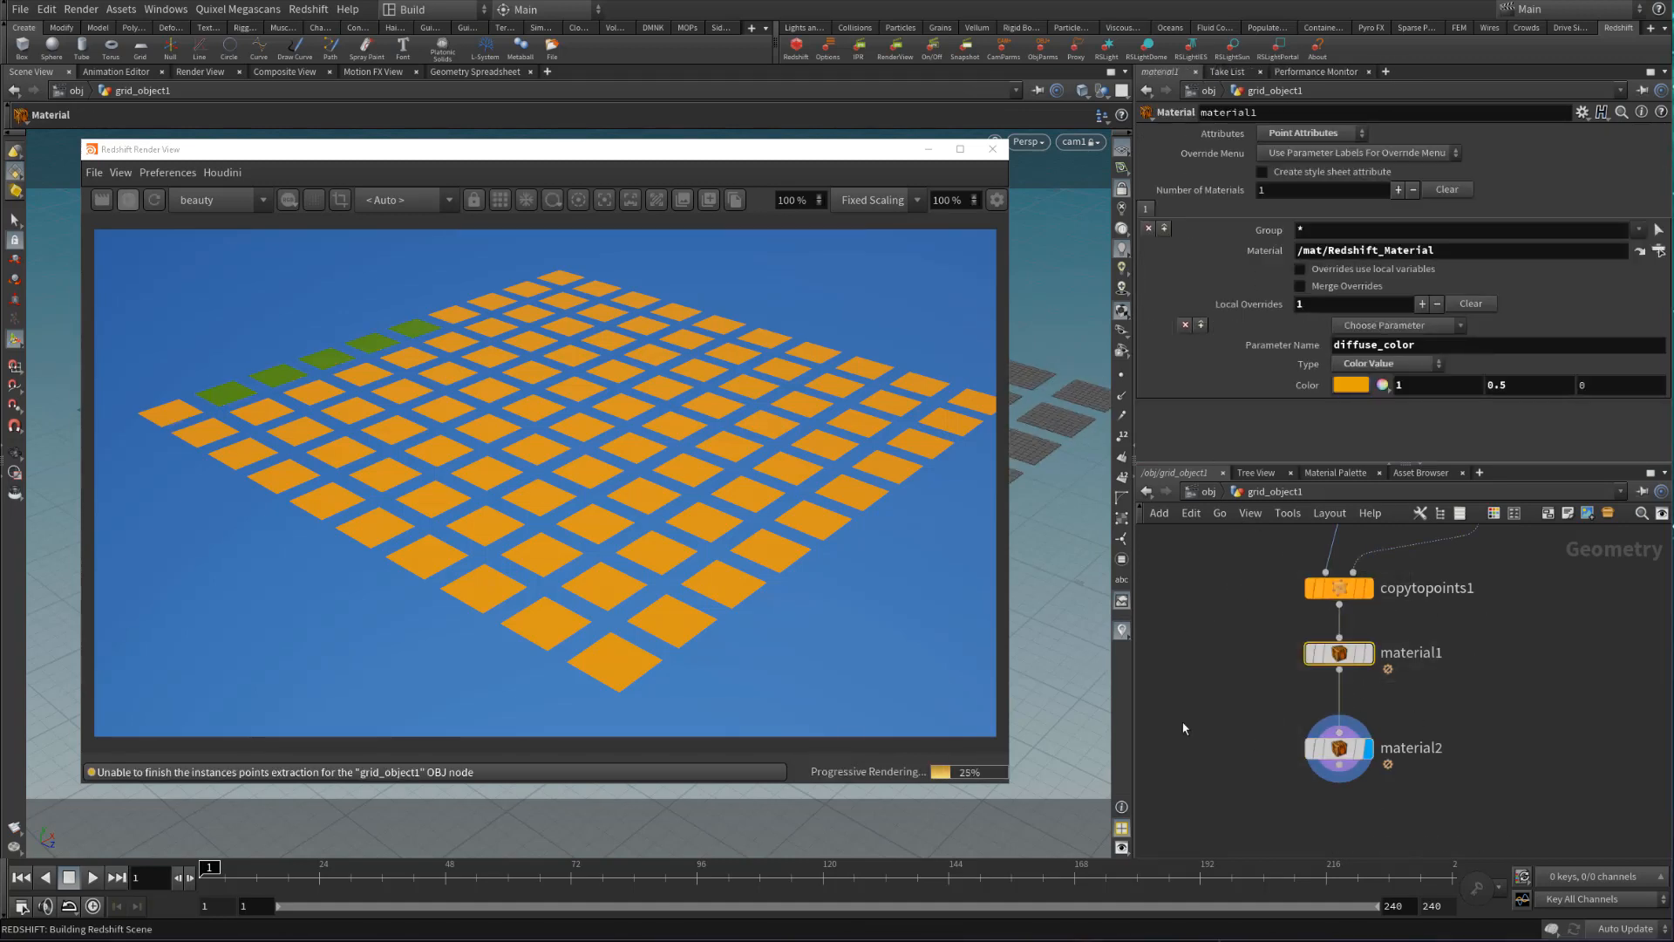
pyautogui.click(1338, 749)
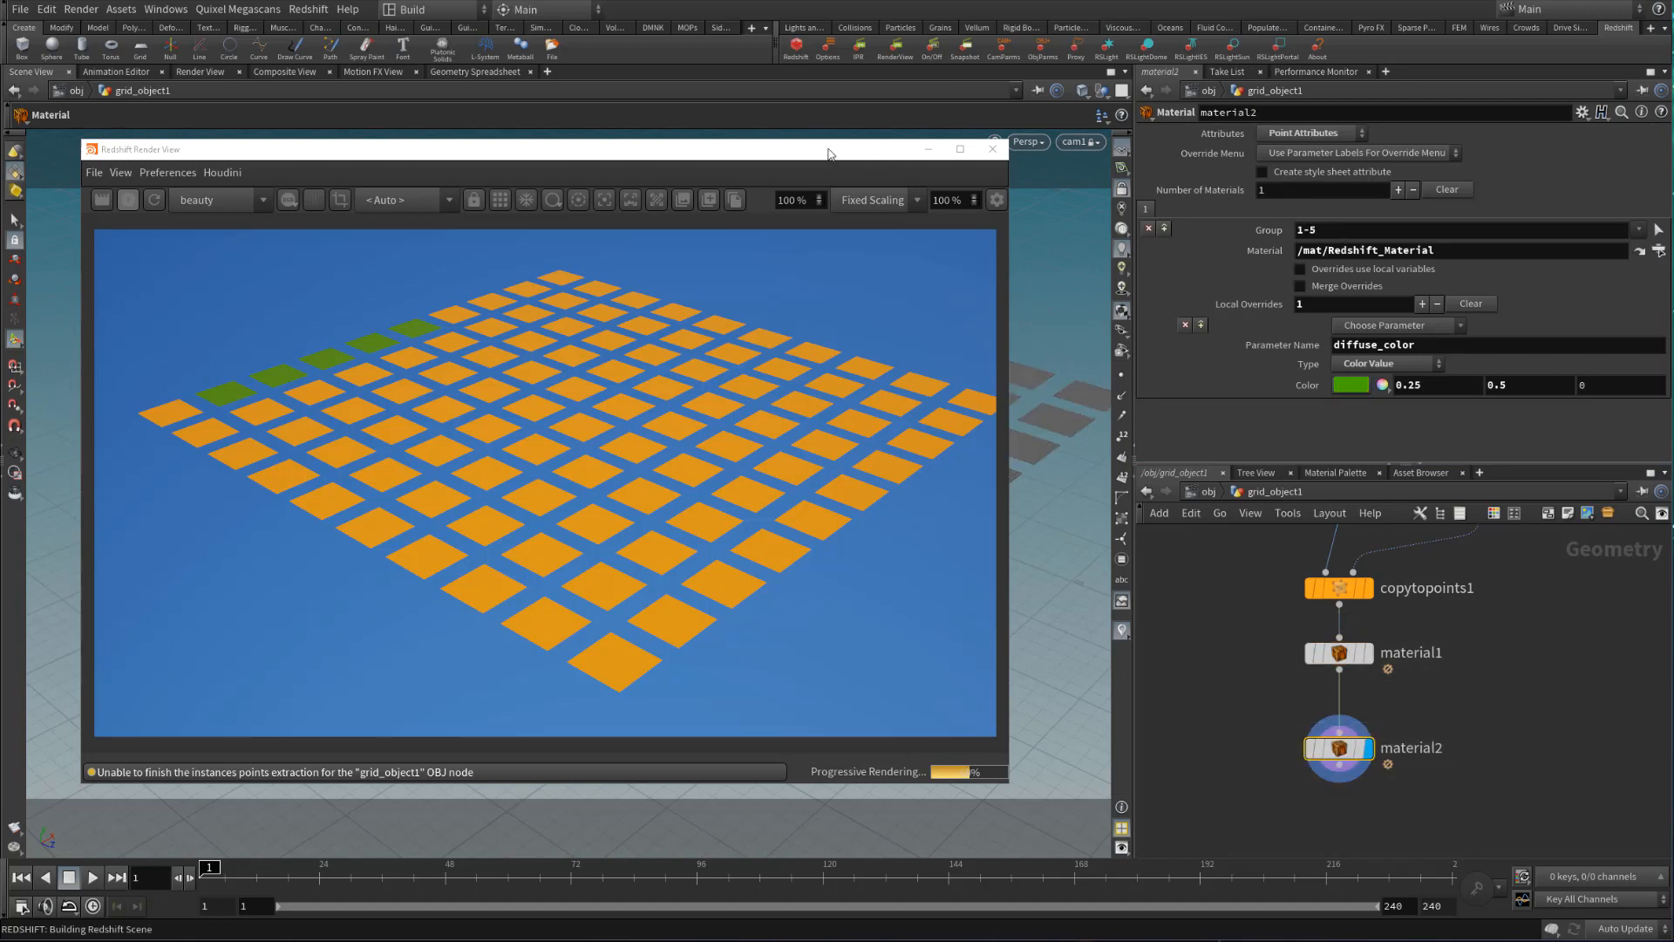
pyautogui.moveTo(829, 155); pyautogui.dragTo(807, 536)
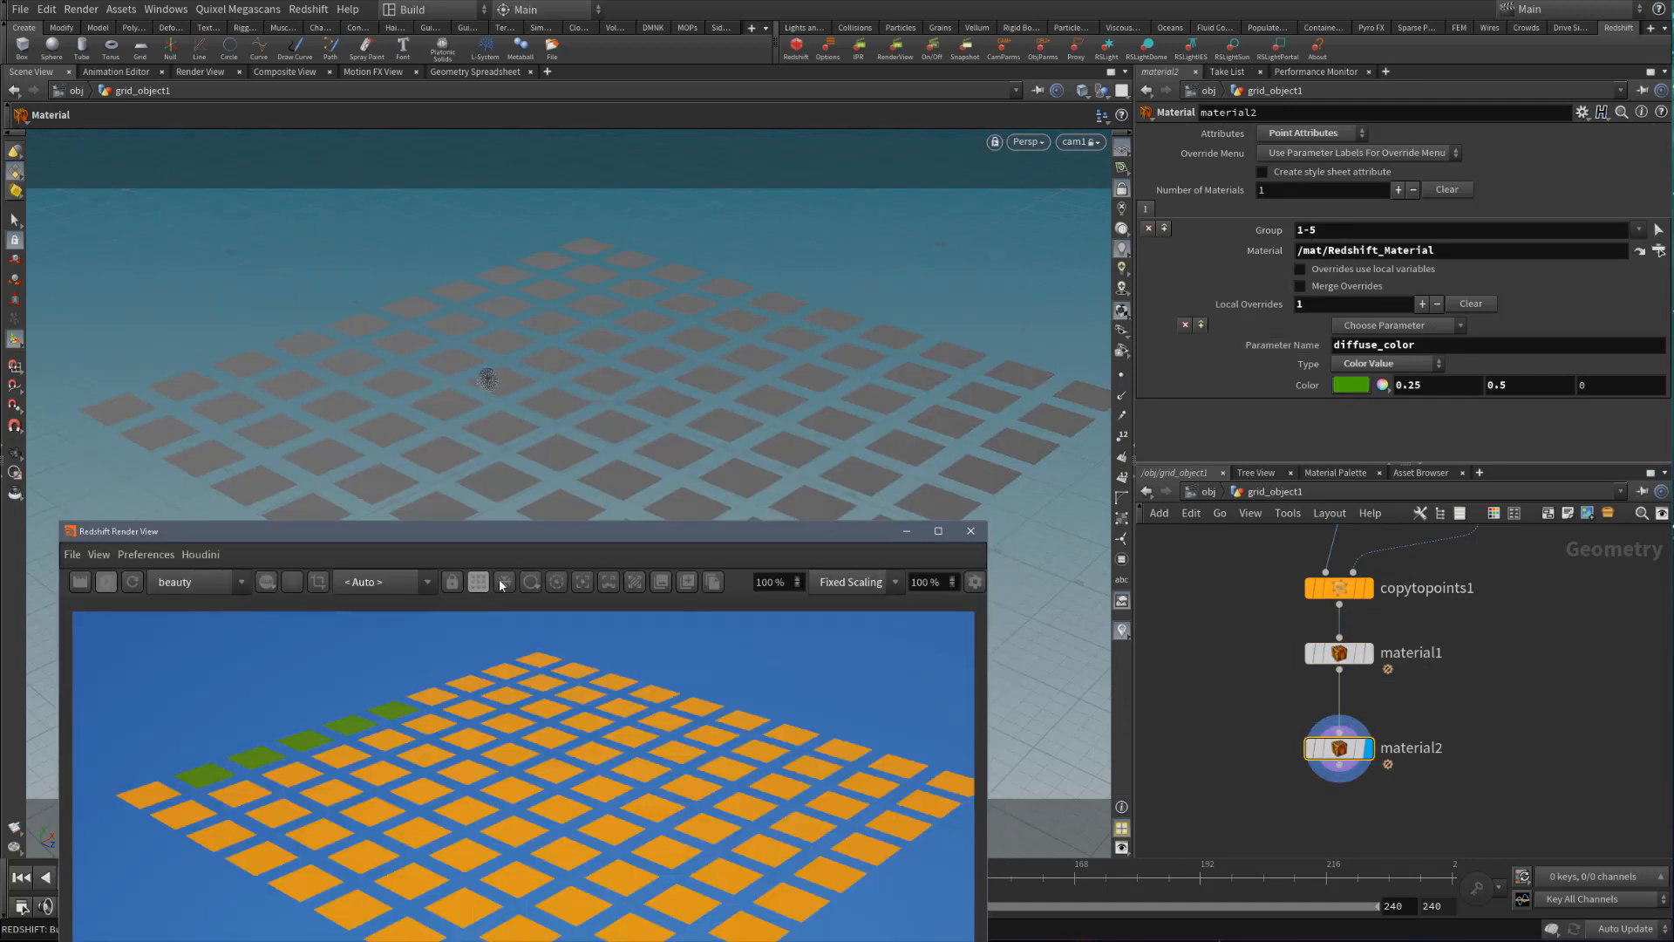
pyautogui.moveTo(532, 535); pyautogui.dragTo(621, 185)
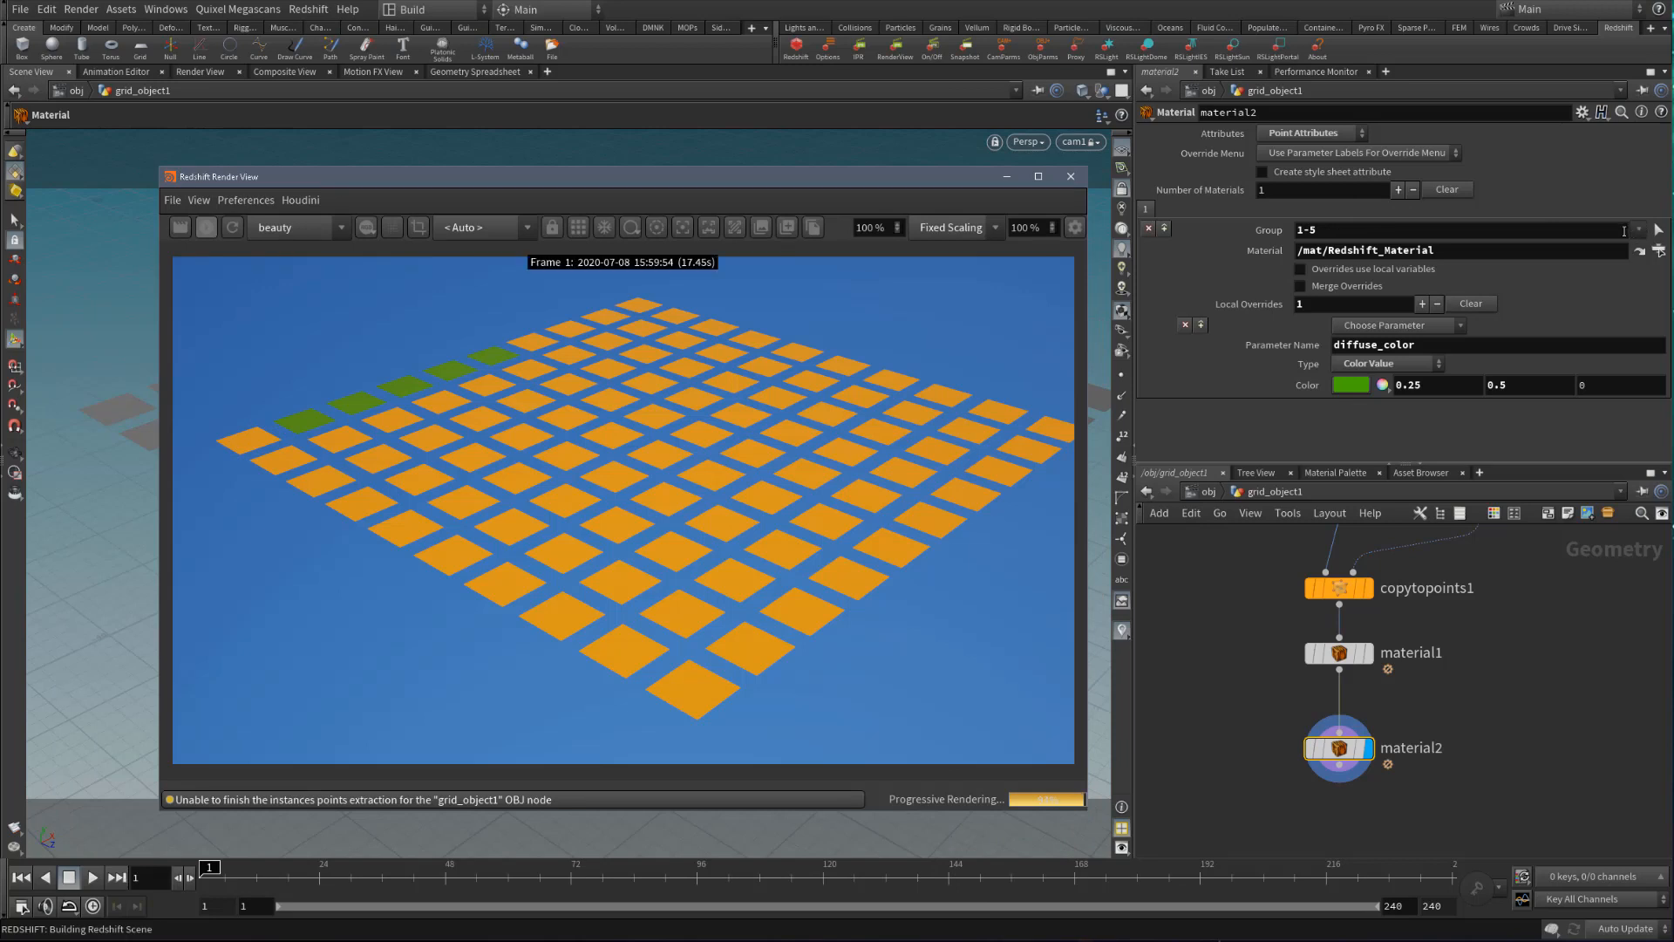
pyautogui.moveTo(929, 175); pyautogui.dragTo(792, 589)
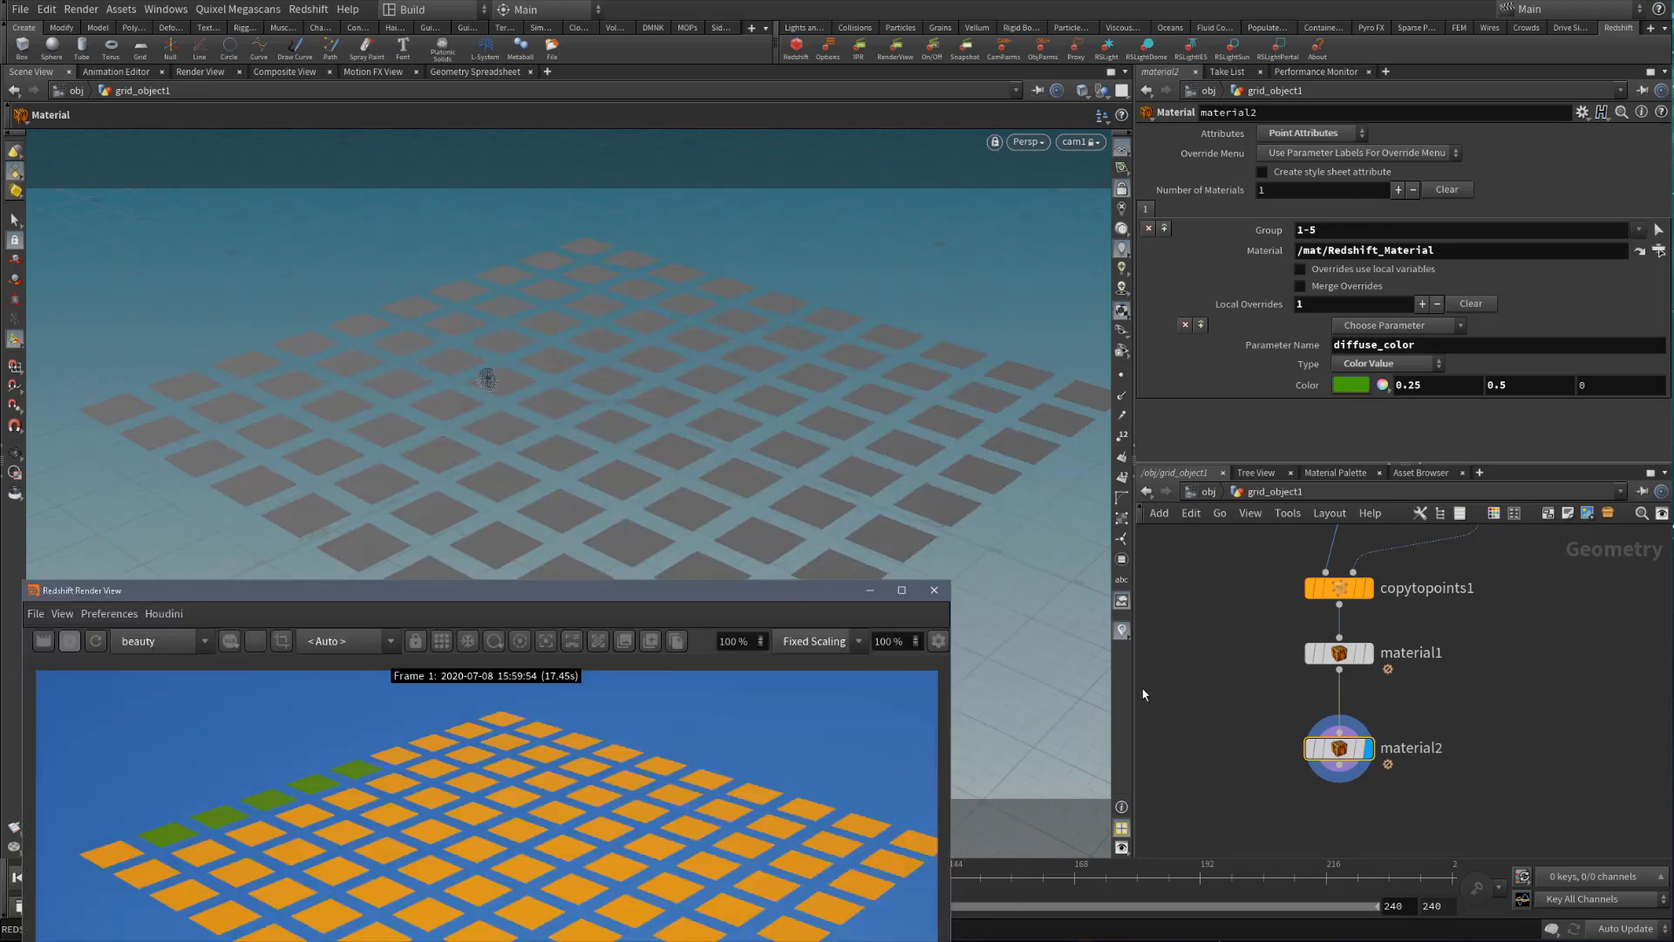
pyautogui.moveTo(688, 596); pyautogui.dragTo(727, 178)
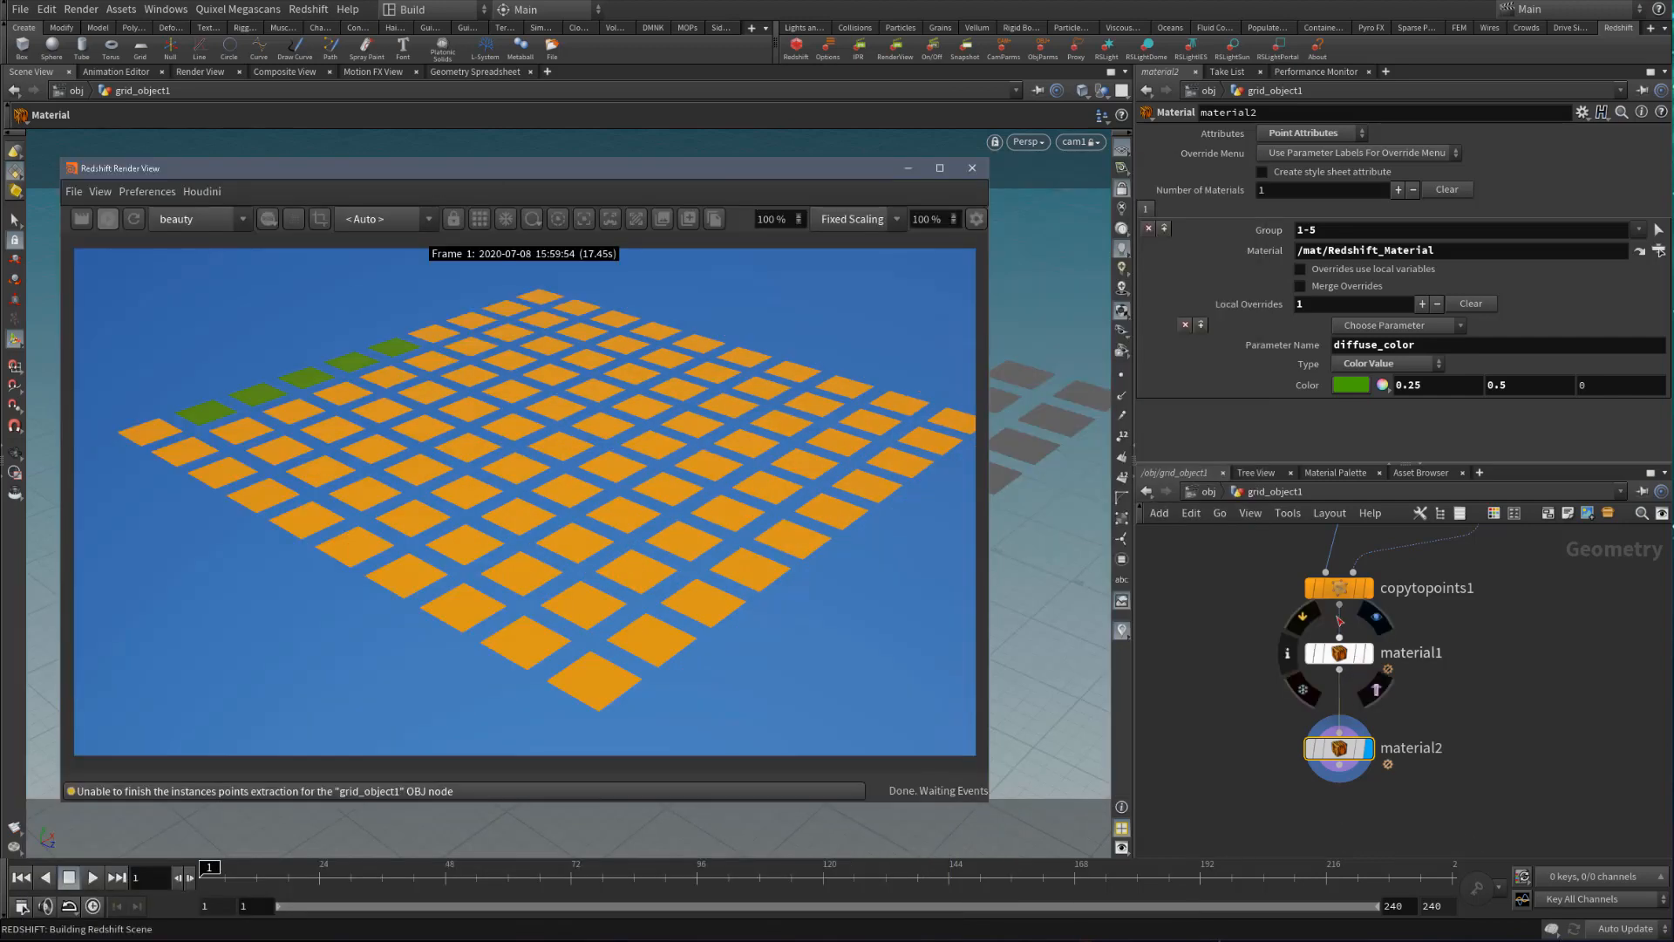
# Make room below copytopoints1 and insert a Group node between it and material1
pyautogui.keyDown('shift'); pyautogui.click(1348, 668); pyautogui.keyUp('shift')
pyautogui.moveTo(1348, 668); pyautogui.dragTo(1348, 764)
pyautogui.press('Tab')
pyautogui.write('group')
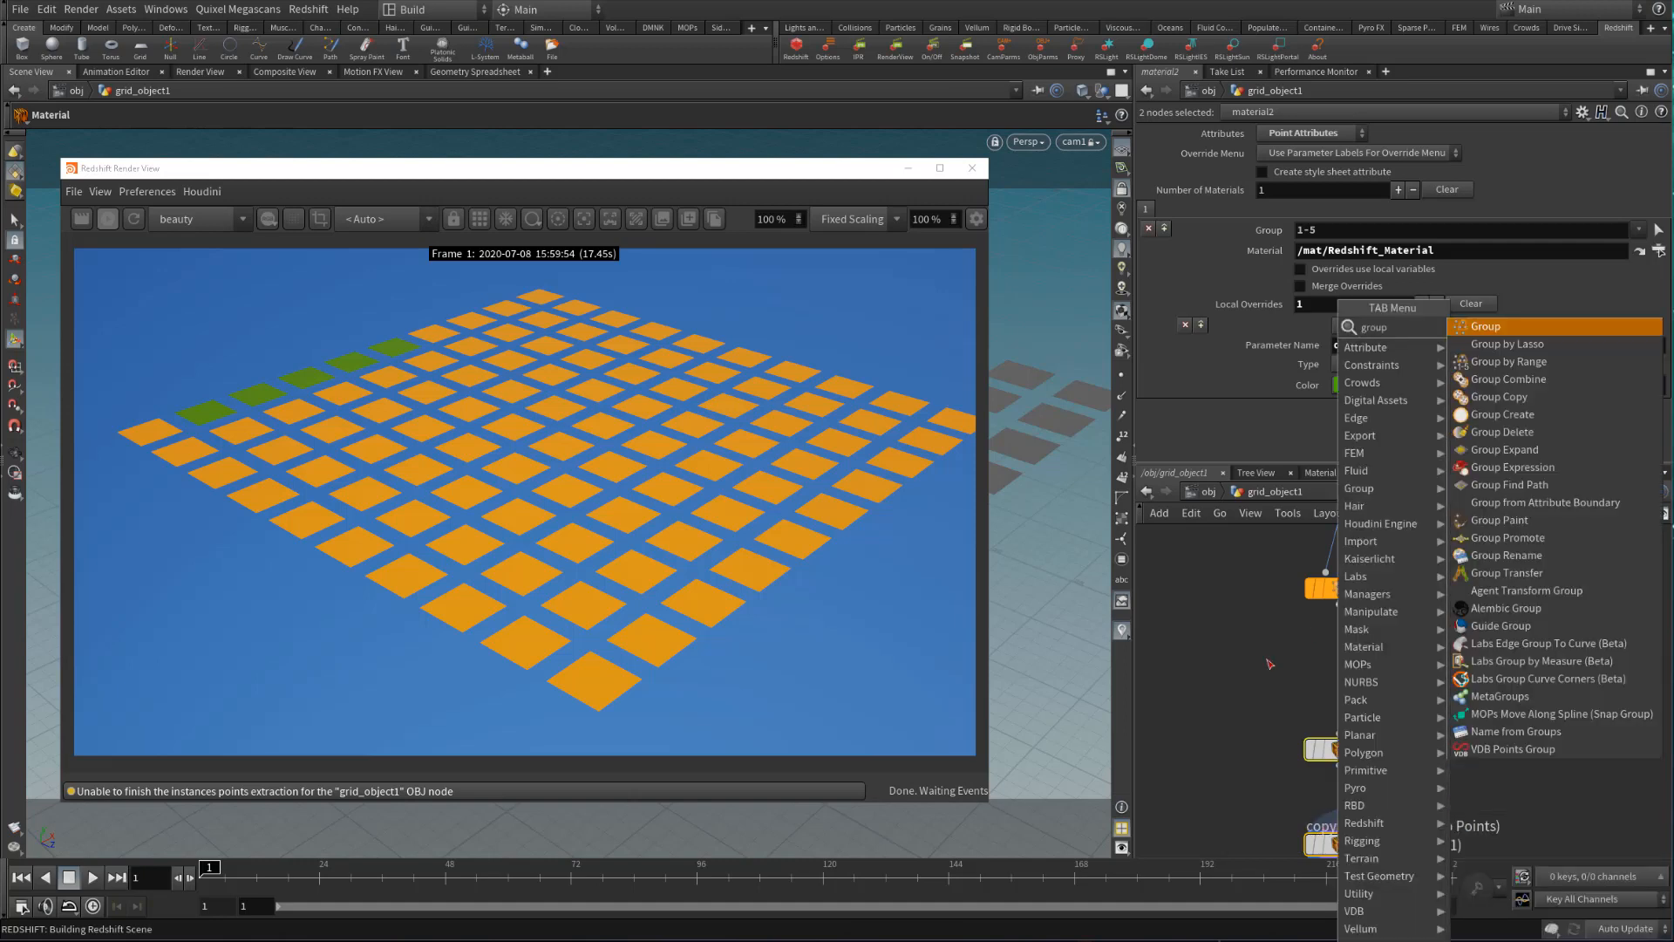
pyautogui.press('Return')
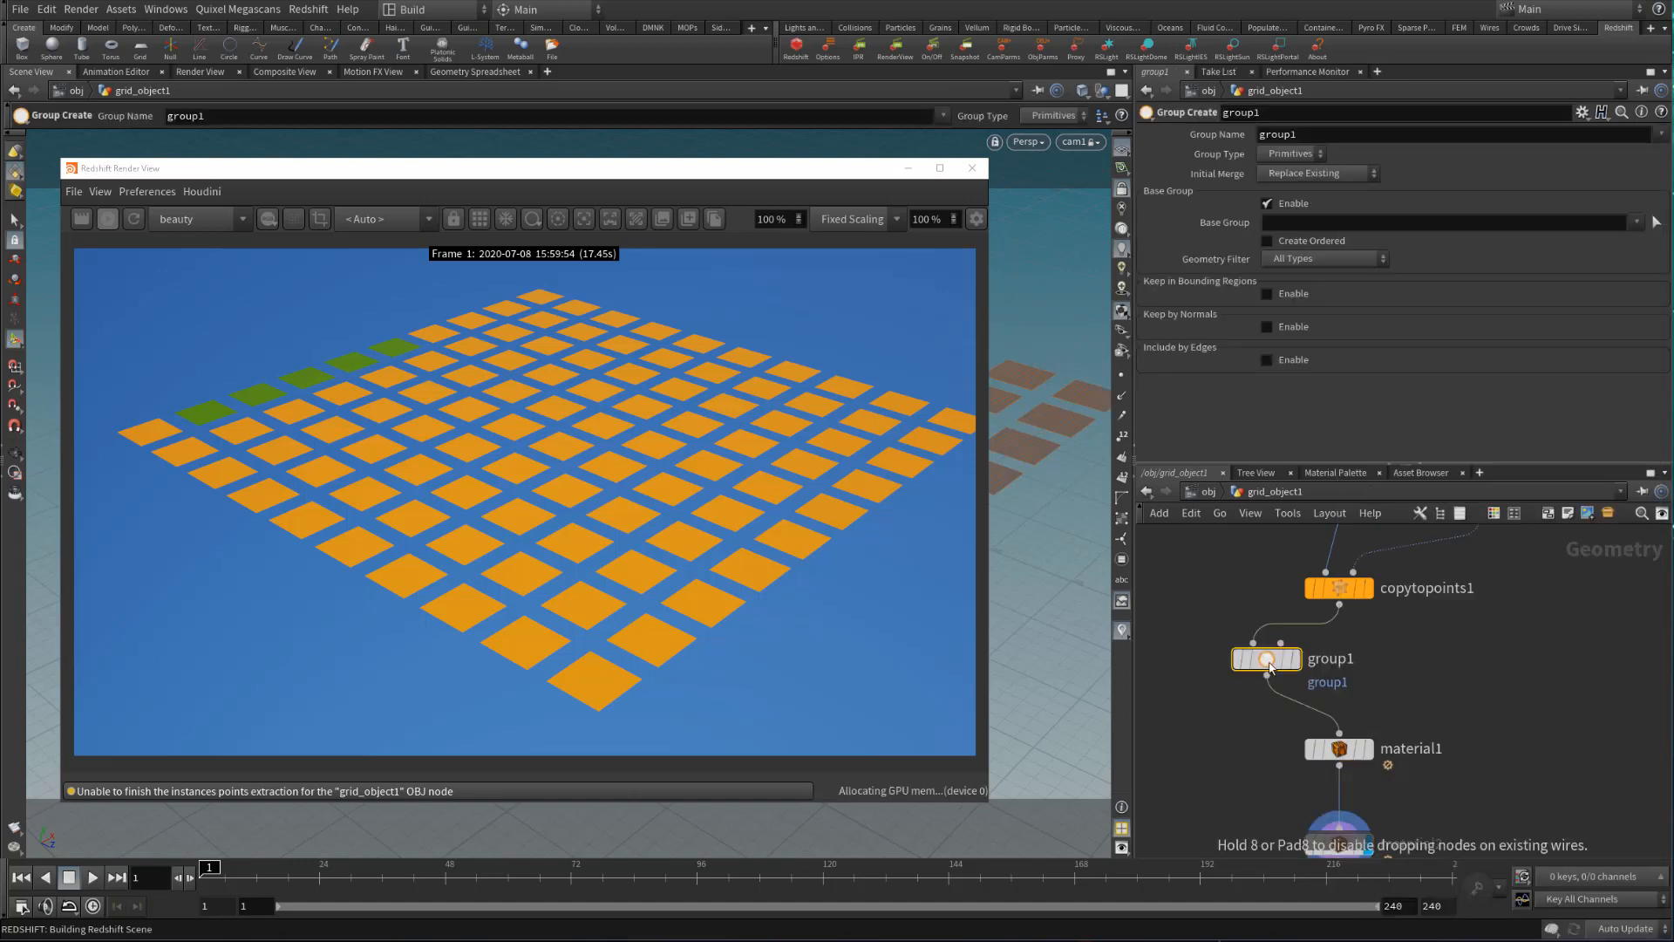
pyautogui.moveTo(1269, 661); pyautogui.dragTo(1341, 654)
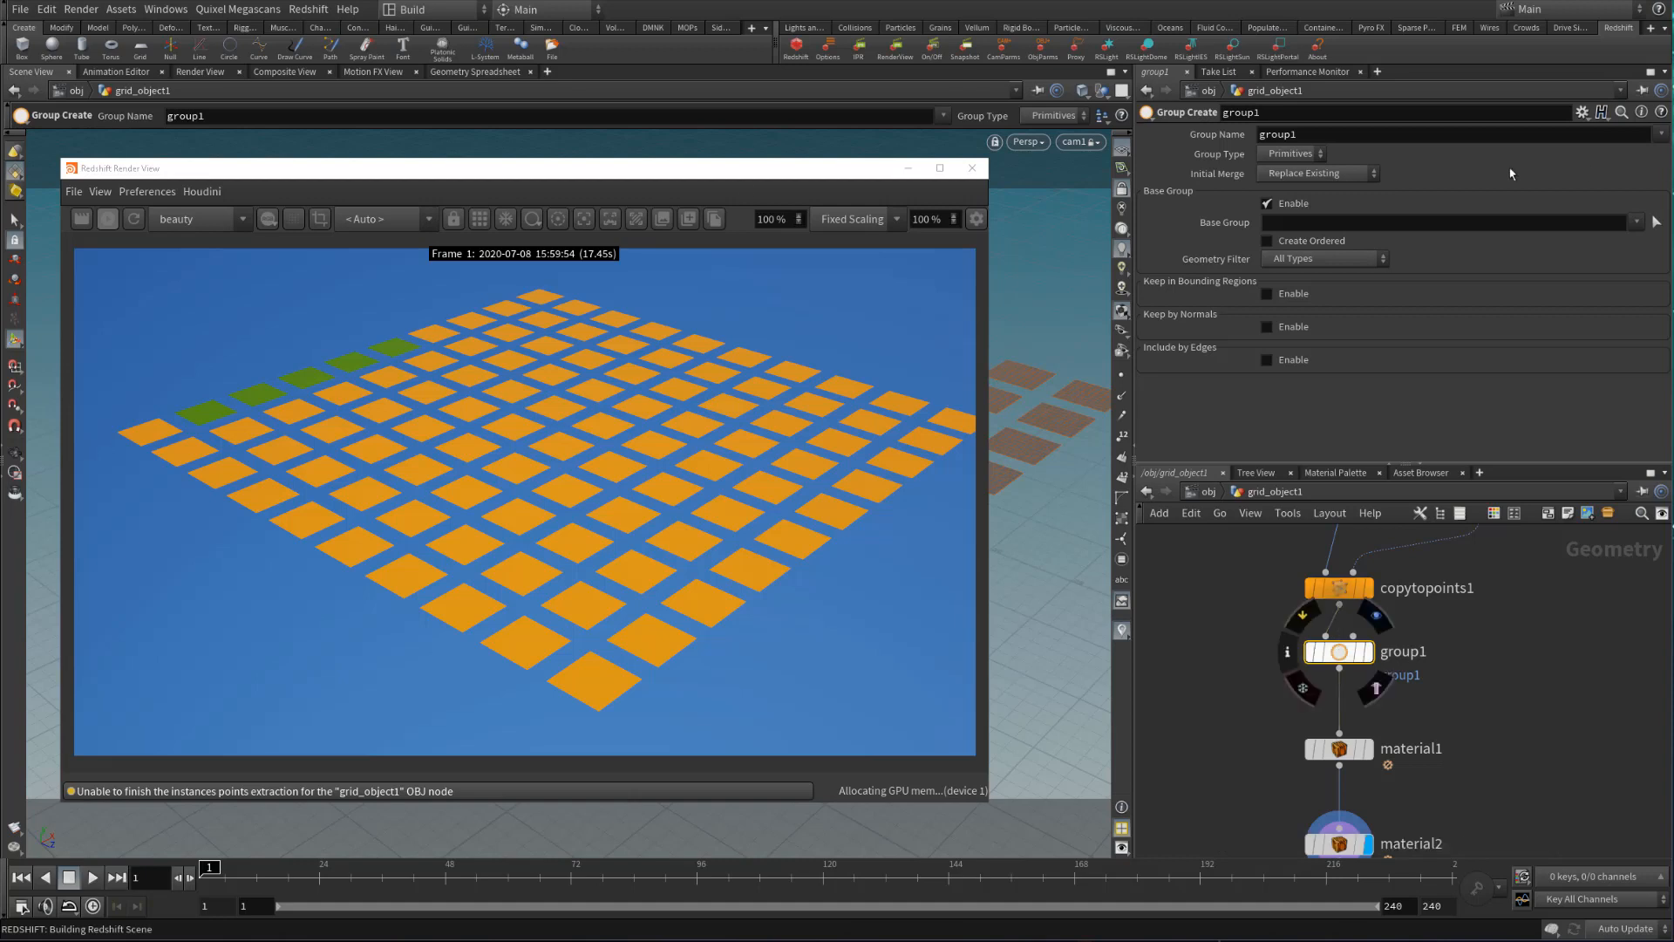
# Set group1's base group by selecting two single interior grids plus the blocks at the far, near and left corners of the array
pyautogui.moveTo(788, 659); pyautogui.dragTo(838, 748)
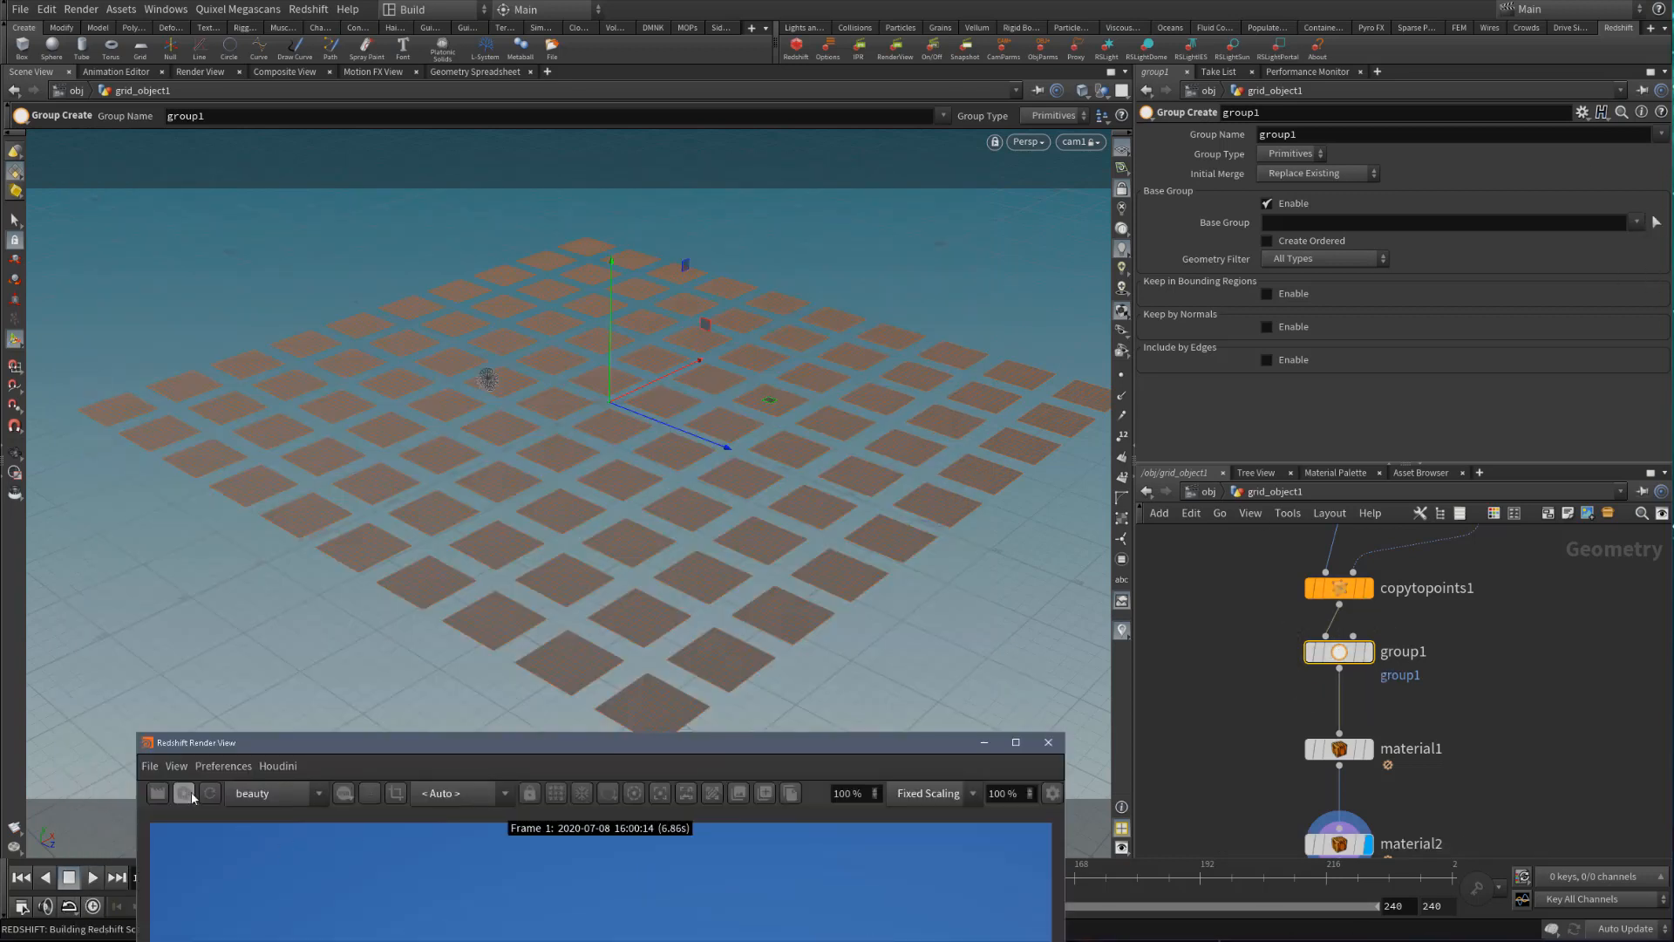
pyautogui.moveTo(615, 744); pyautogui.dragTo(668, 907)
pyautogui.click(1656, 222)
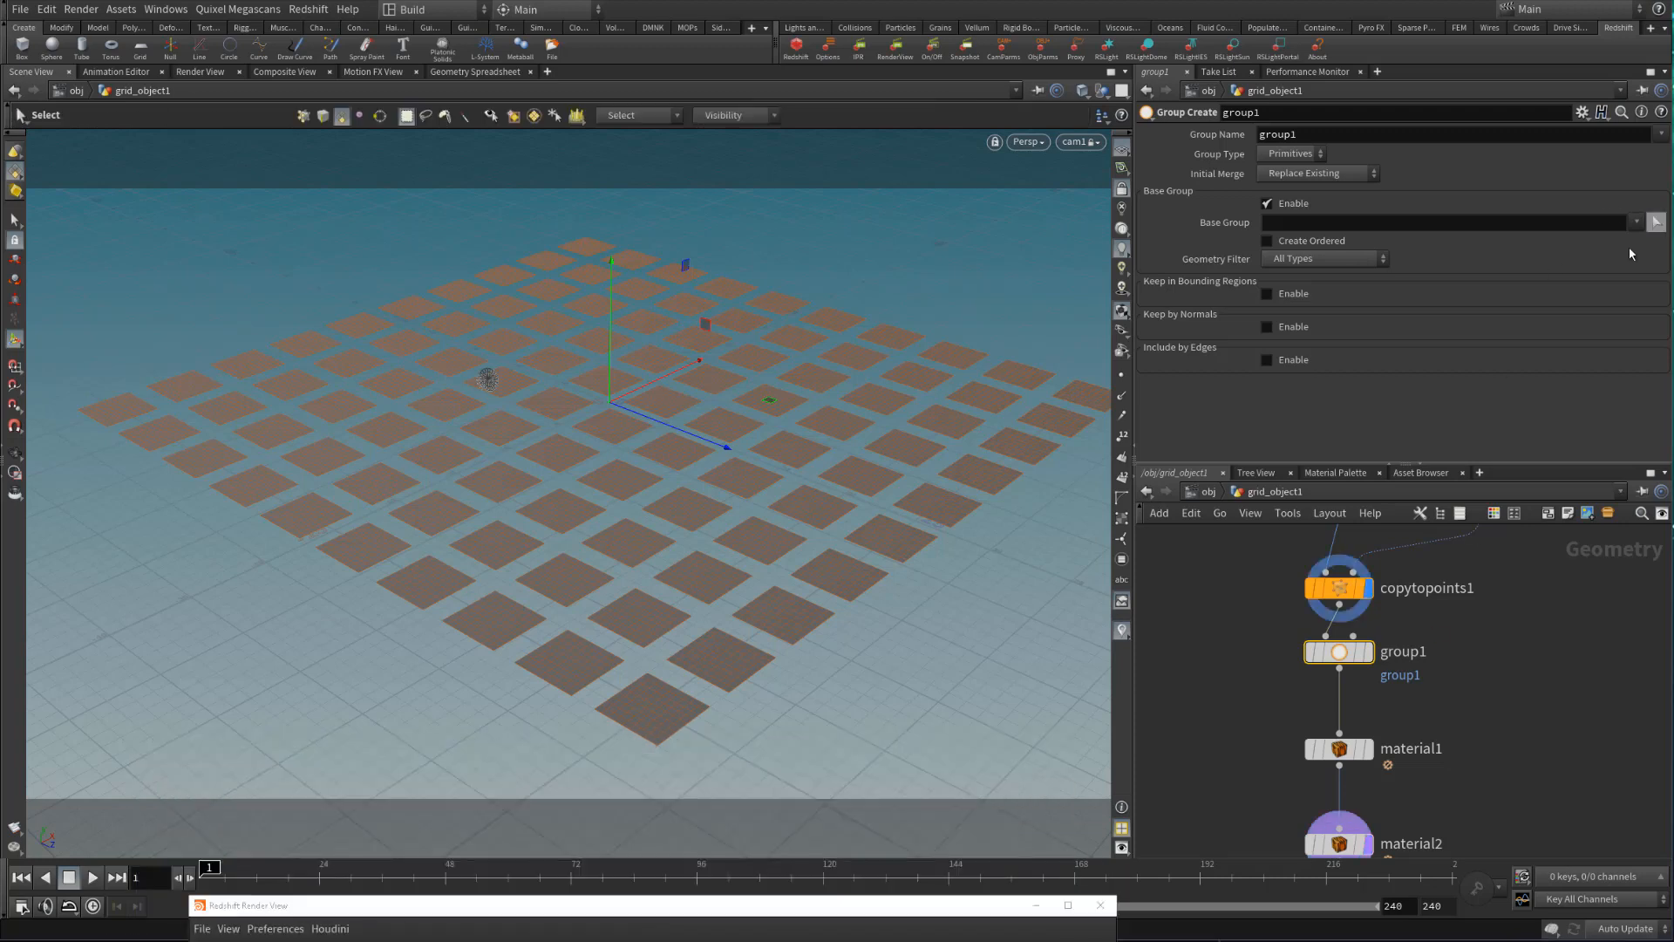
pyautogui.click(715, 437)
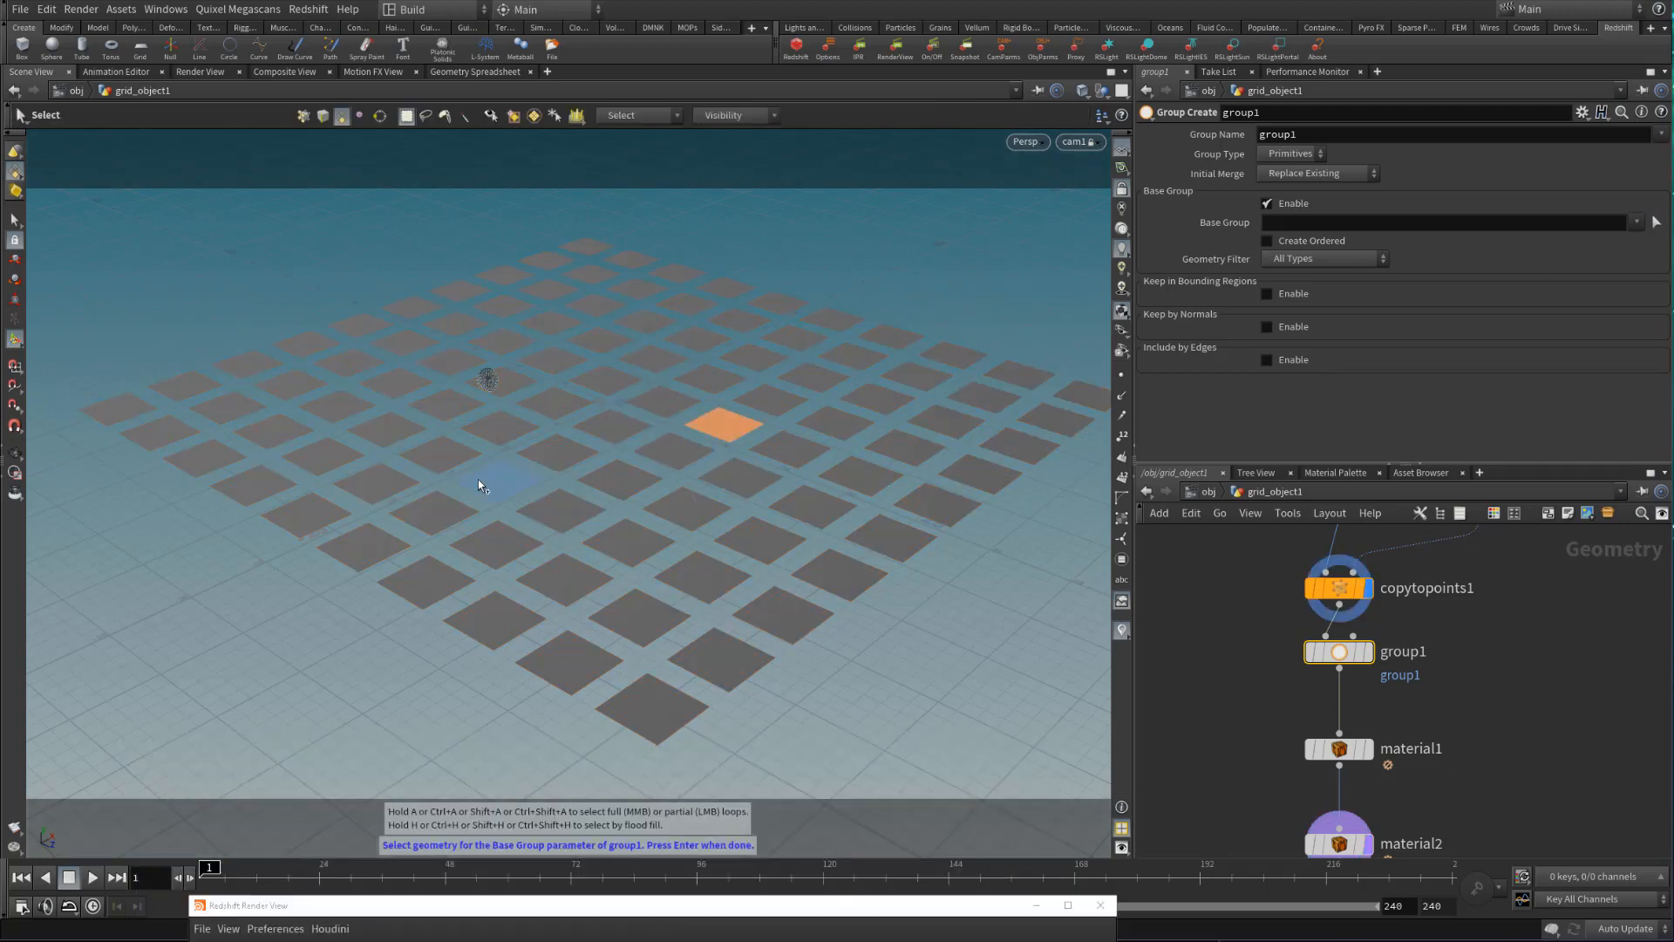
pyautogui.keyDown('shift'); pyautogui.click(441, 452); pyautogui.keyUp('shift')
pyautogui.keyDown('shift'); pyautogui.moveTo(638, 229); pyautogui.dragTo(454, 319); pyautogui.keyUp('shift')
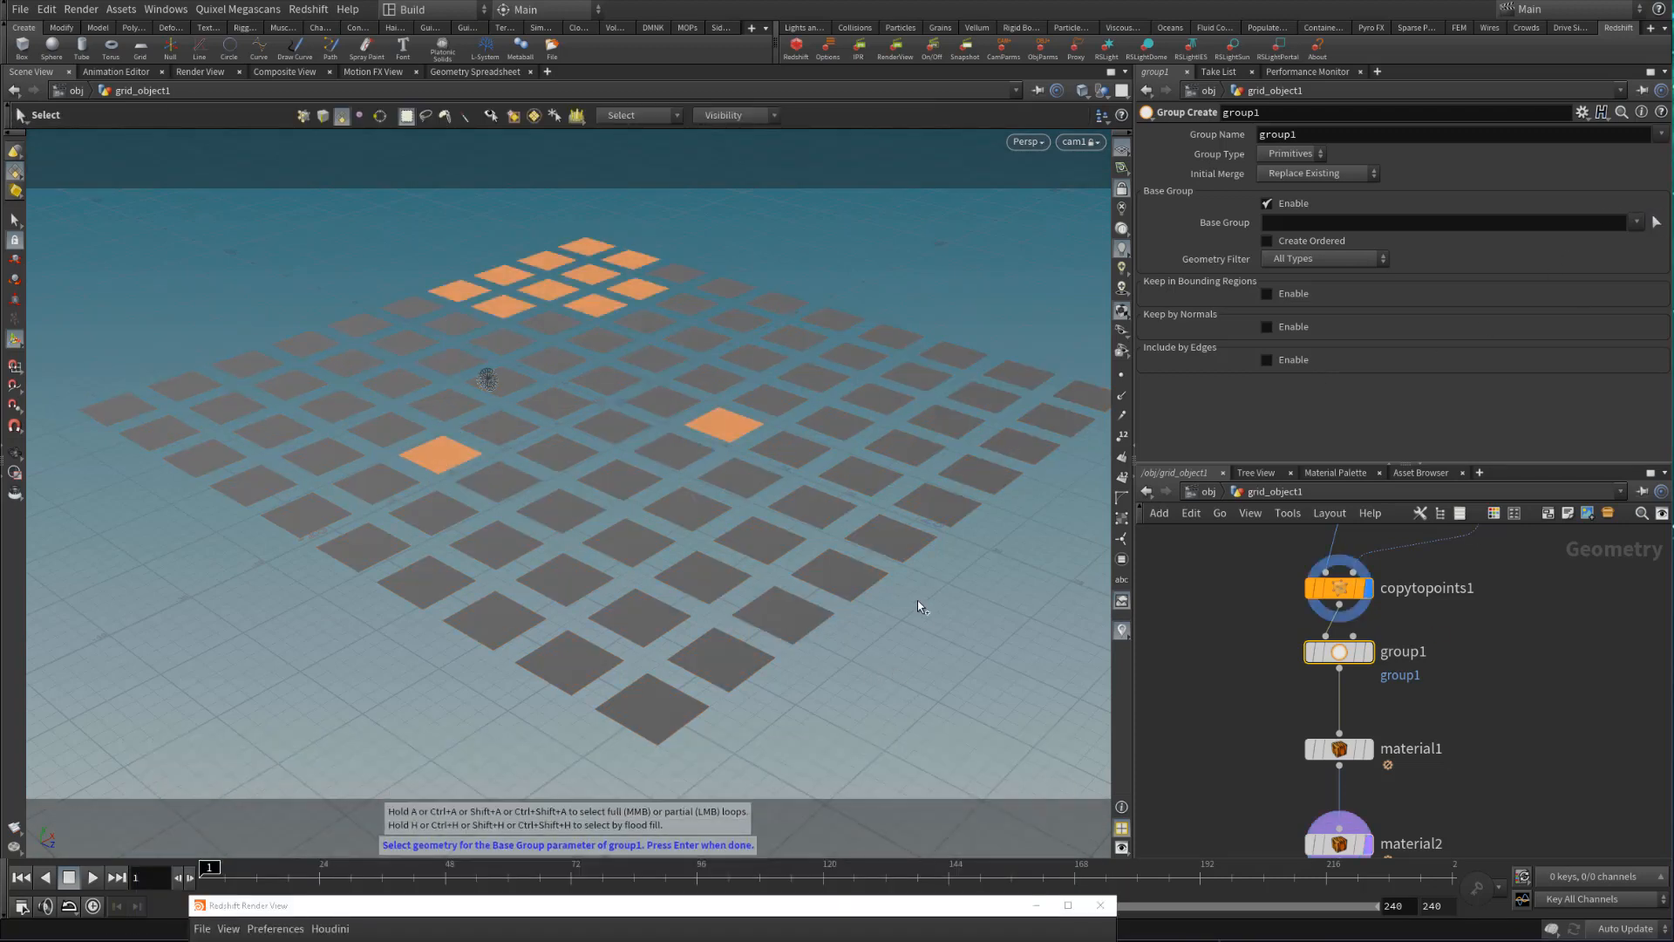
pyautogui.keyDown('shift'); pyautogui.moveTo(918, 558); pyautogui.dragTo(444, 750); pyautogui.keyUp('shift')
pyautogui.keyDown('shift'); pyautogui.moveTo(296, 340); pyautogui.dragTo(78, 514); pyautogui.keyUp('shift')
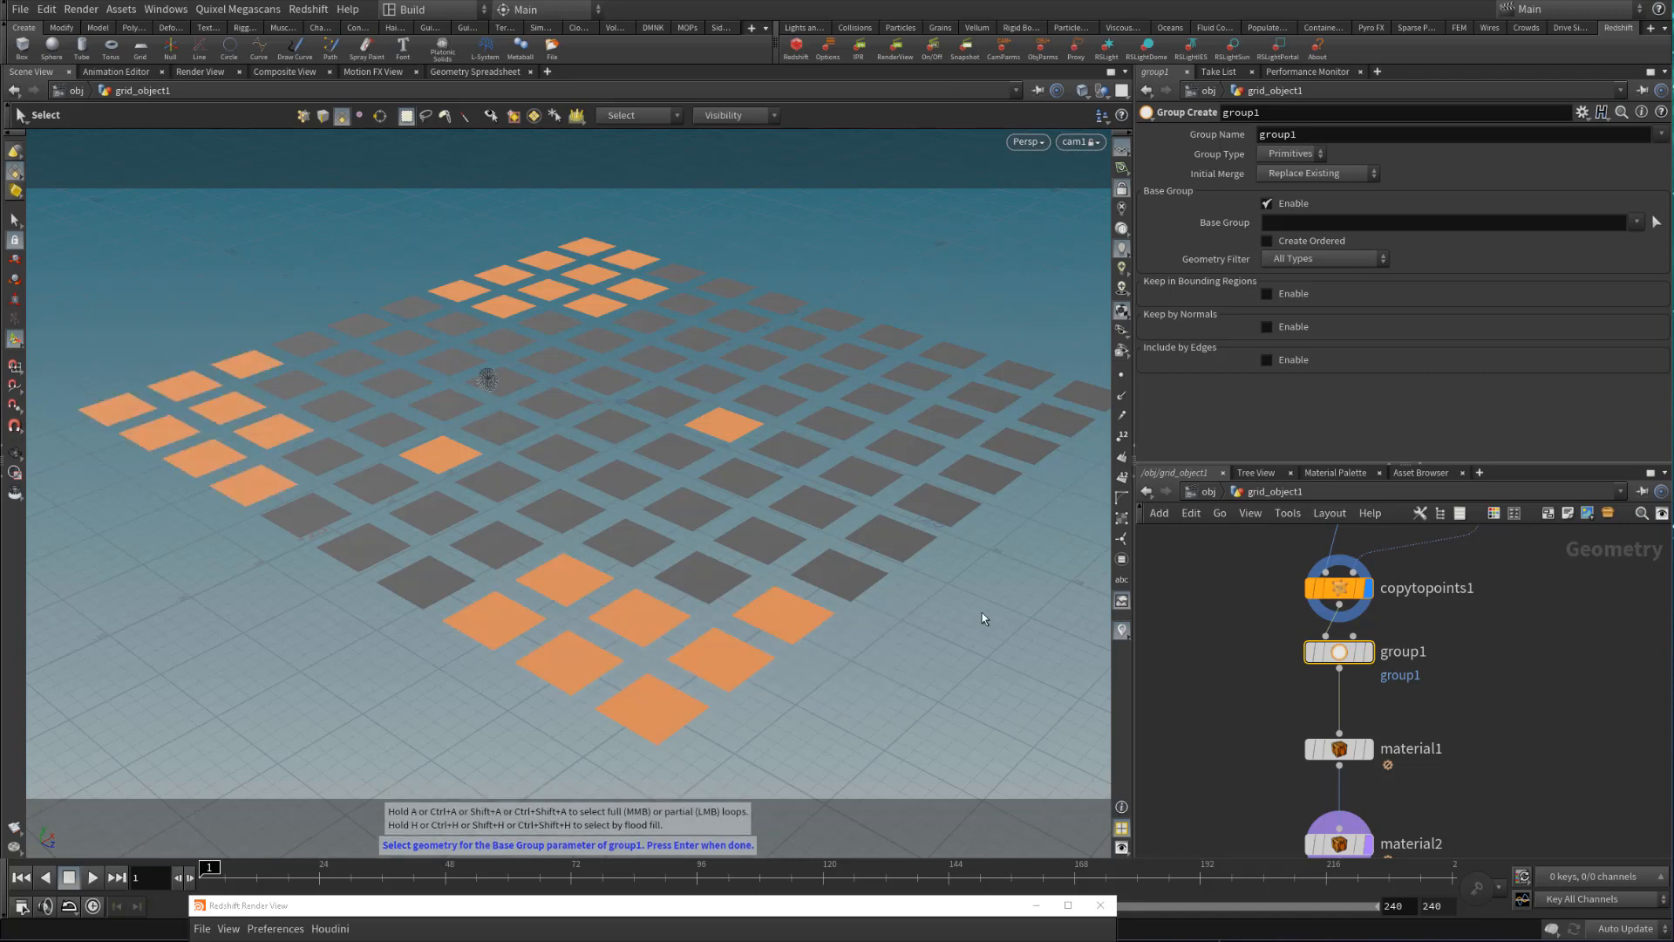
pyautogui.press('Return')
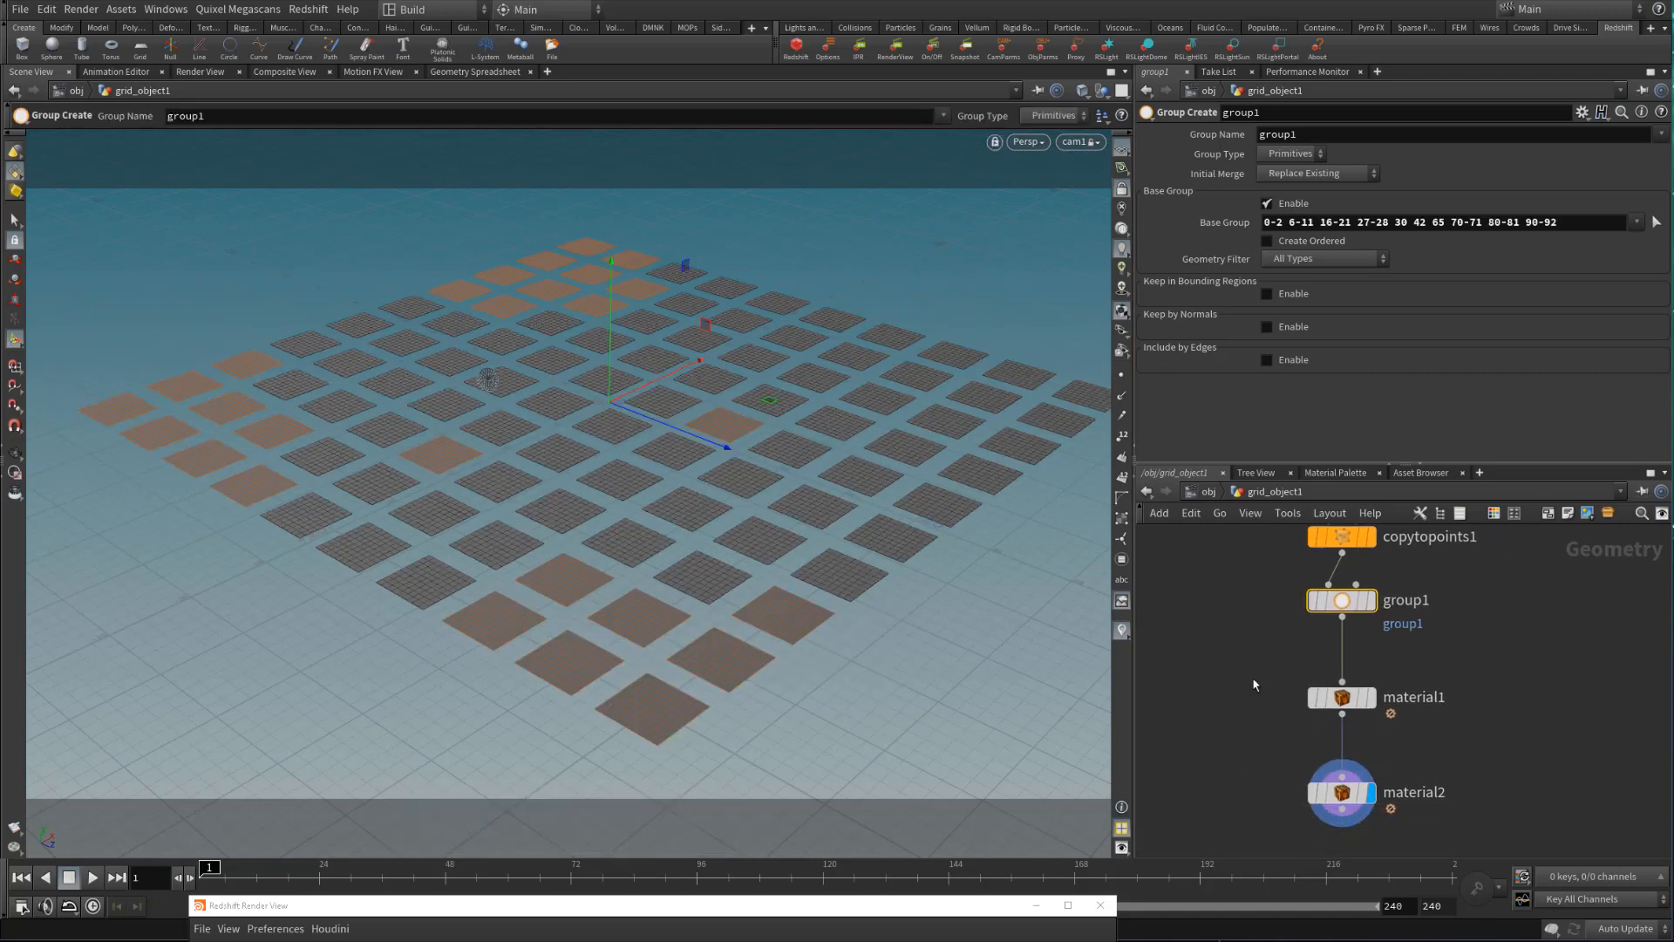
# Clear the 1-5 group entry on material2
pyautogui.moveTo(1249, 731); pyautogui.dragTo(1252, 676, button='middle')
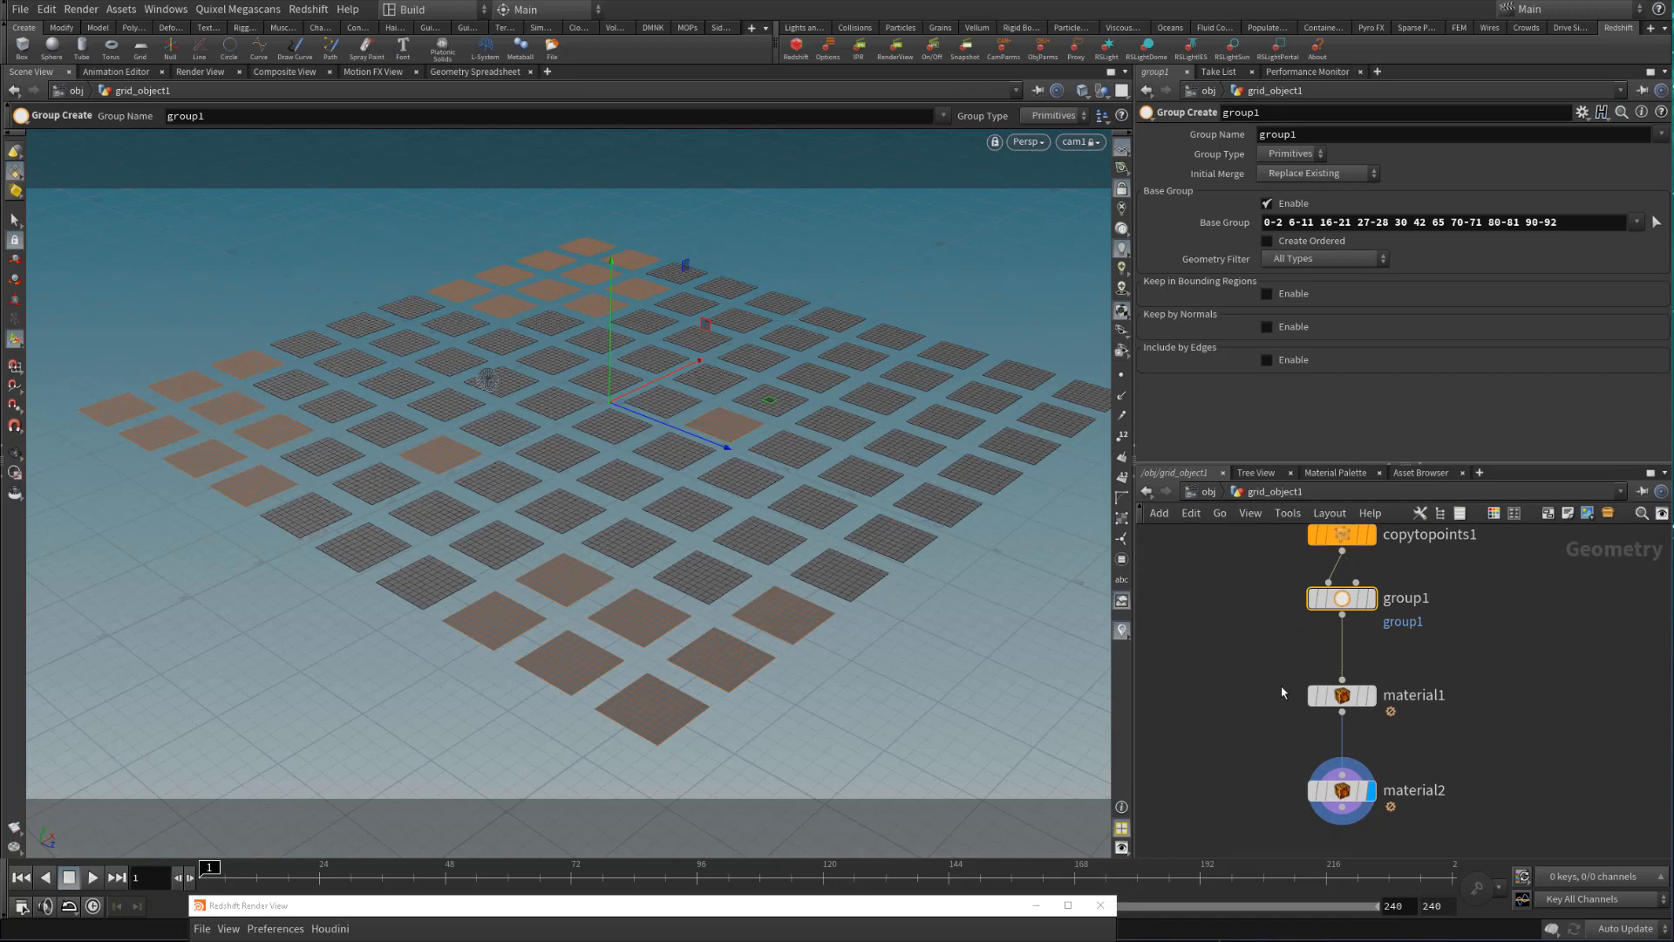
pyautogui.click(1342, 790)
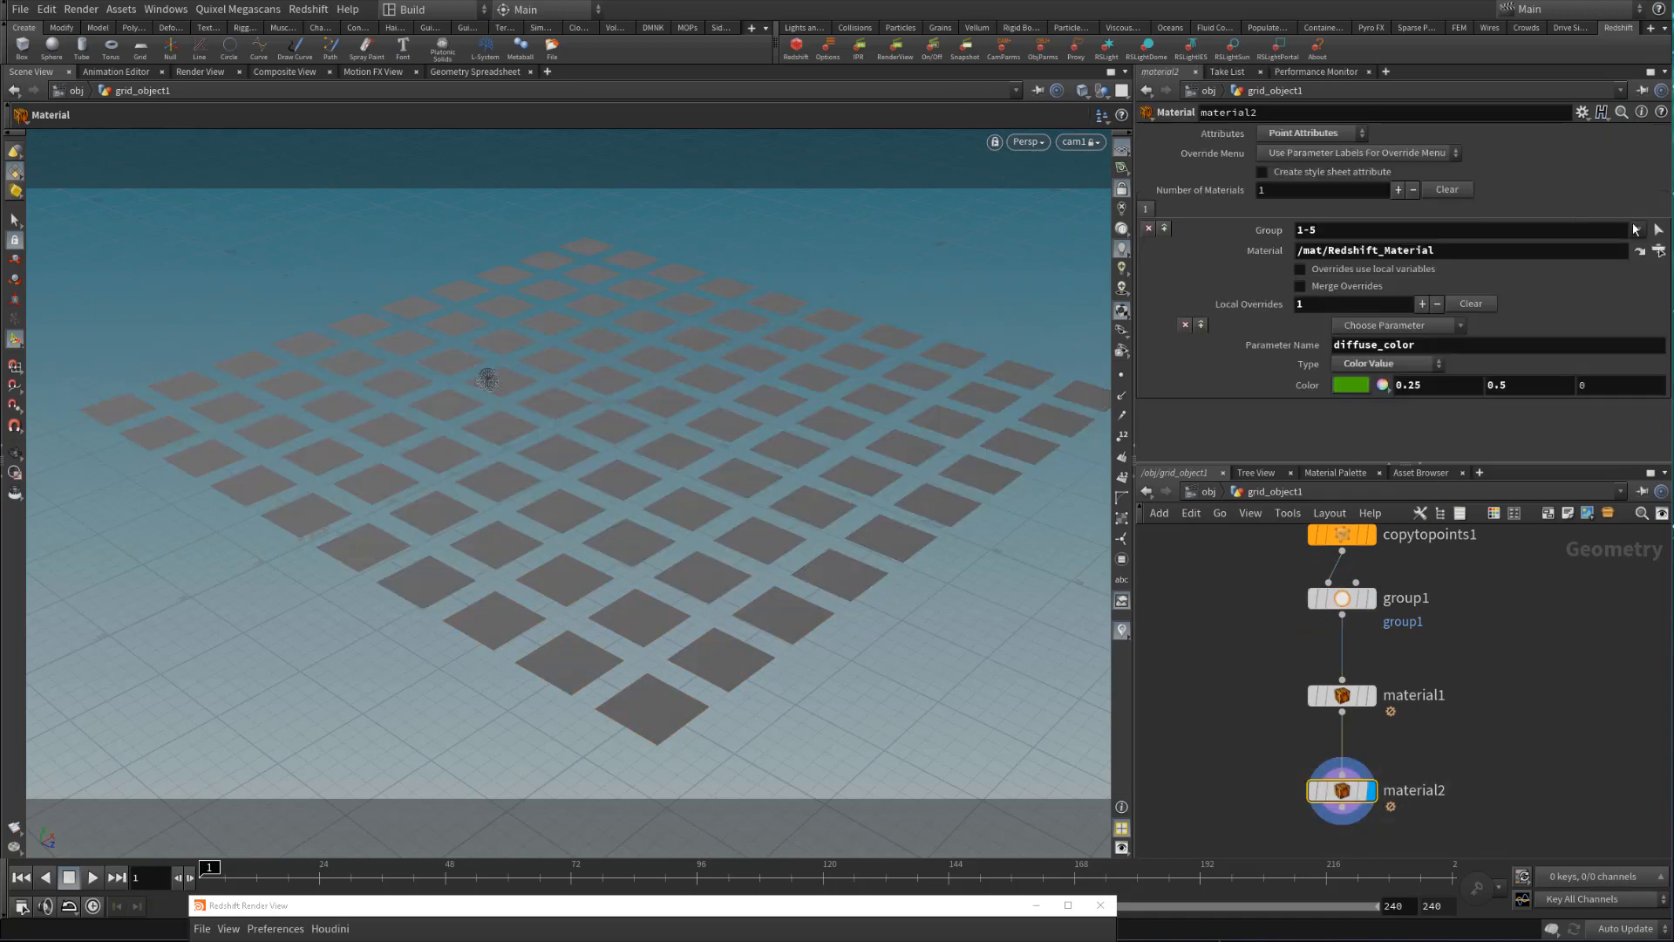
pyautogui.click(1598, 229)
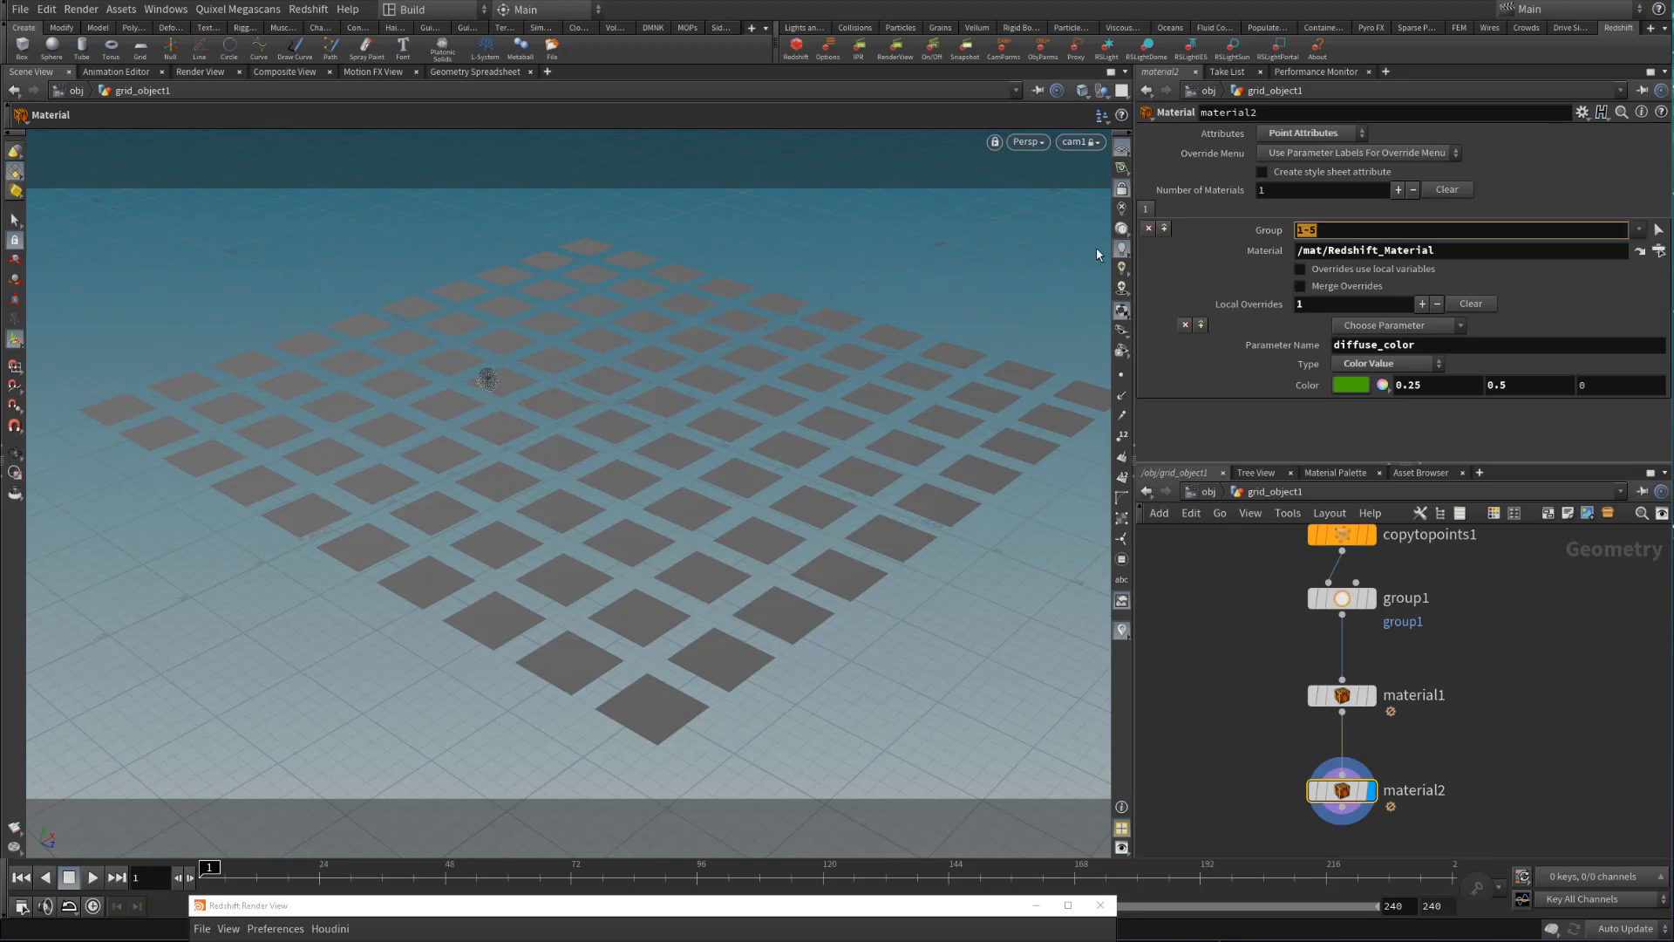
pyautogui.press('BackSpace')
pyautogui.press('Return')
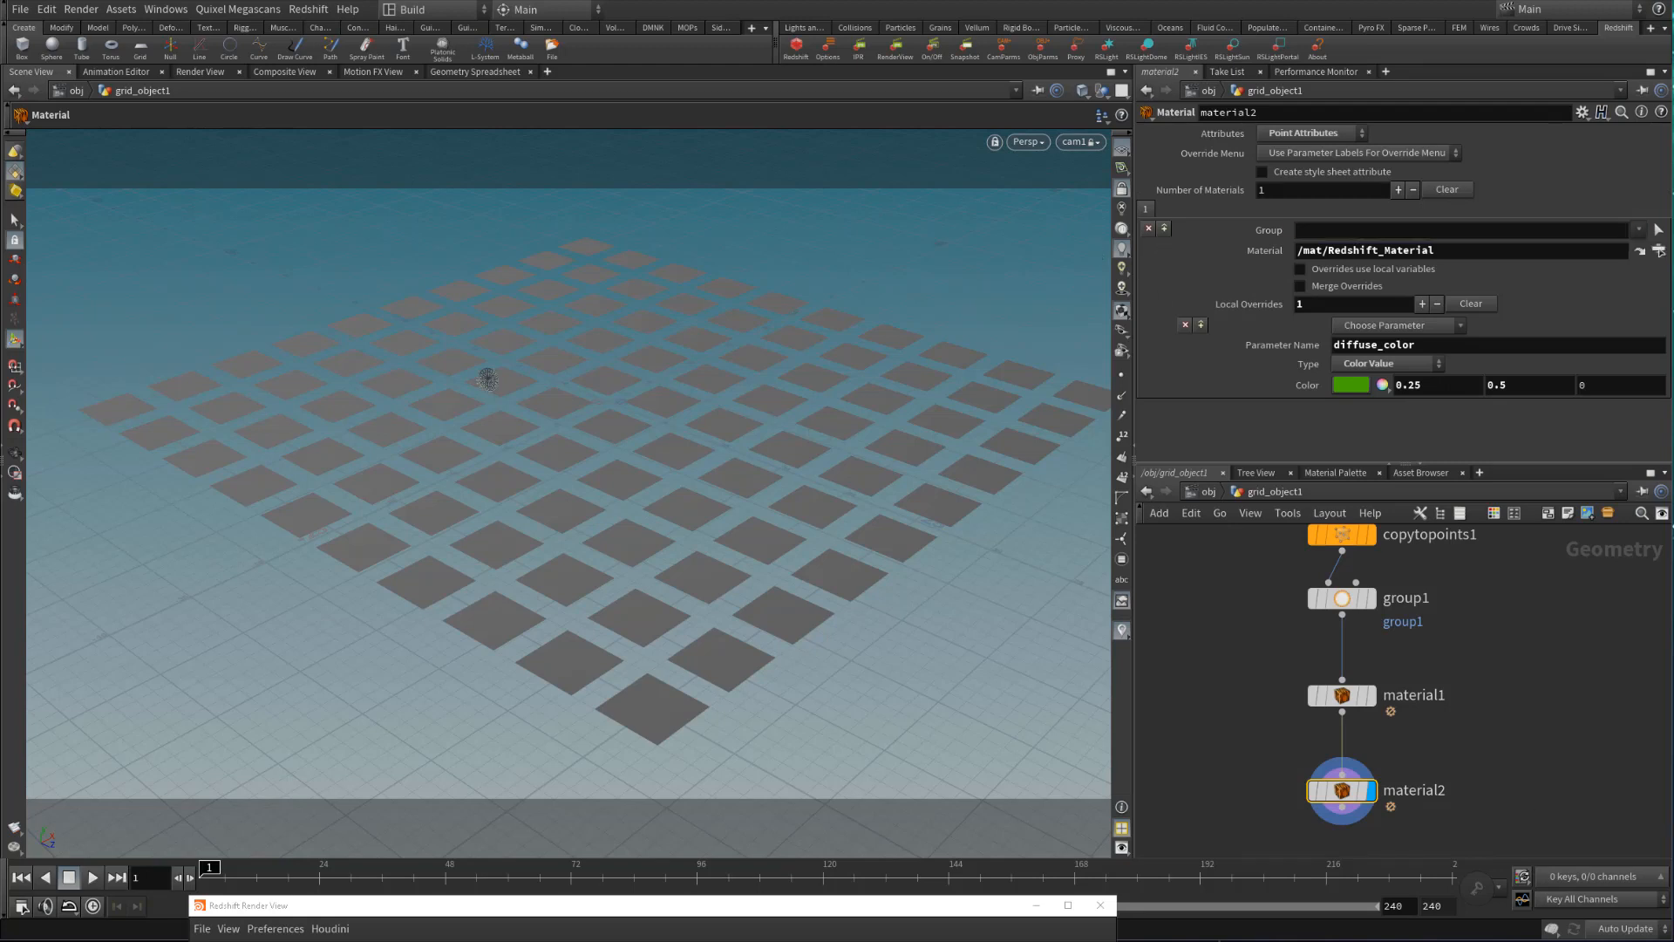
# Set group1's group type to Points
pyautogui.moveTo(1499, 668); pyautogui.dragTo(1512, 767, button='middle')
pyautogui.click(1376, 635)
pyautogui.moveTo(1244, 672); pyautogui.dragTo(1583, 734)
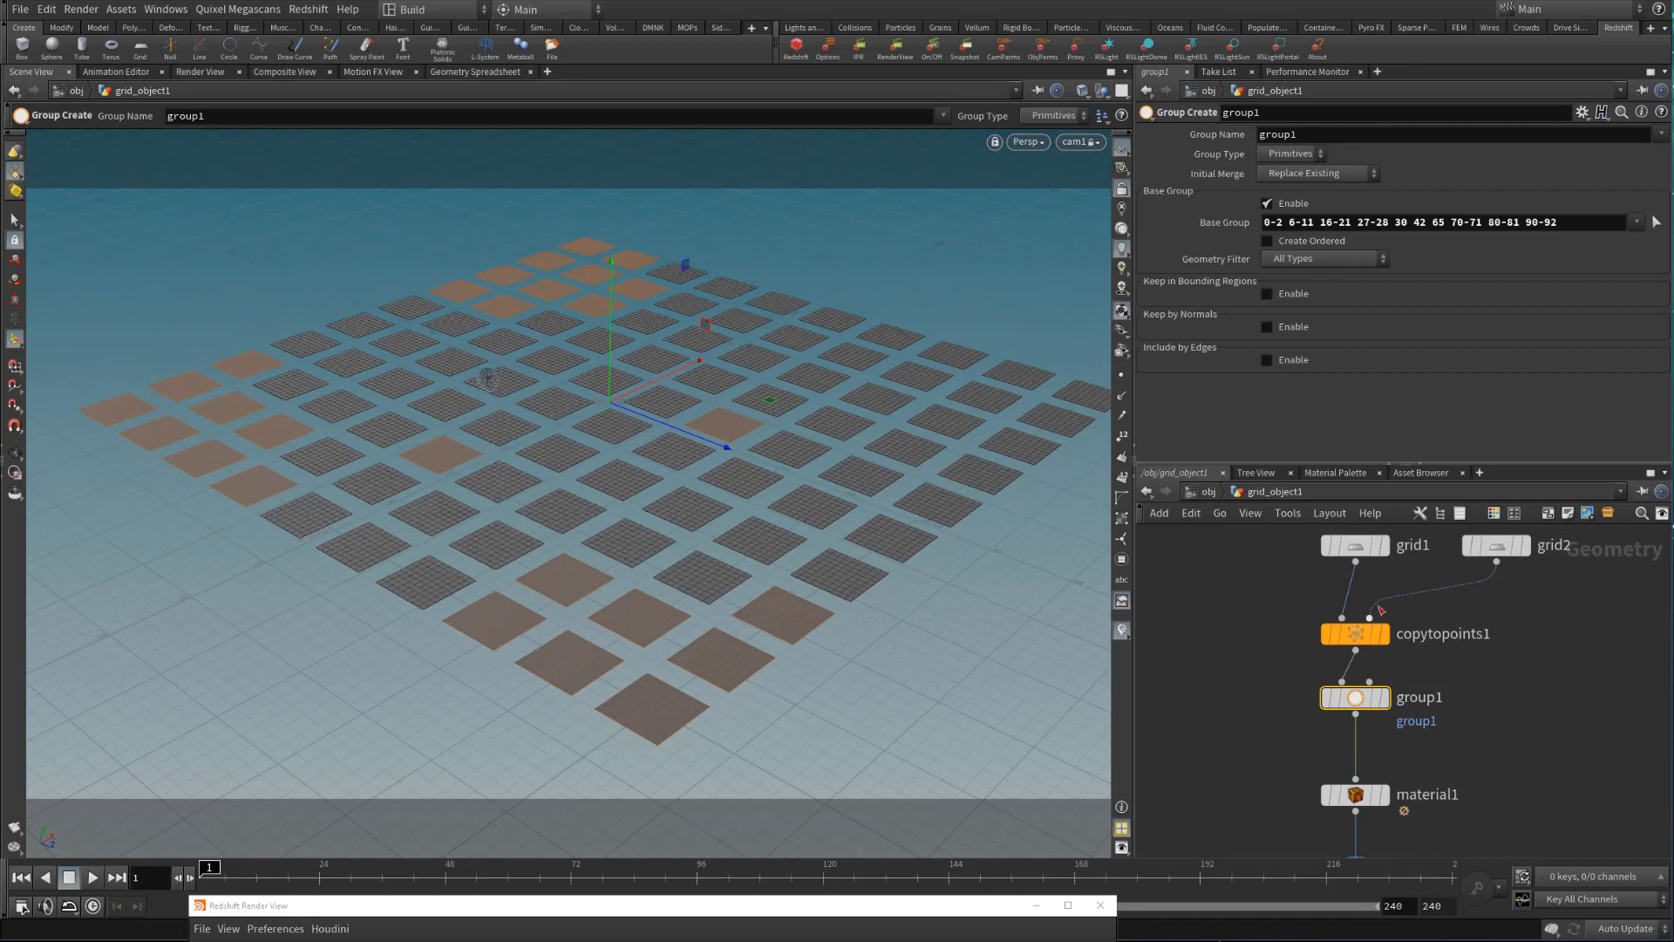
pyautogui.click(1315, 157)
pyautogui.click(1285, 173)
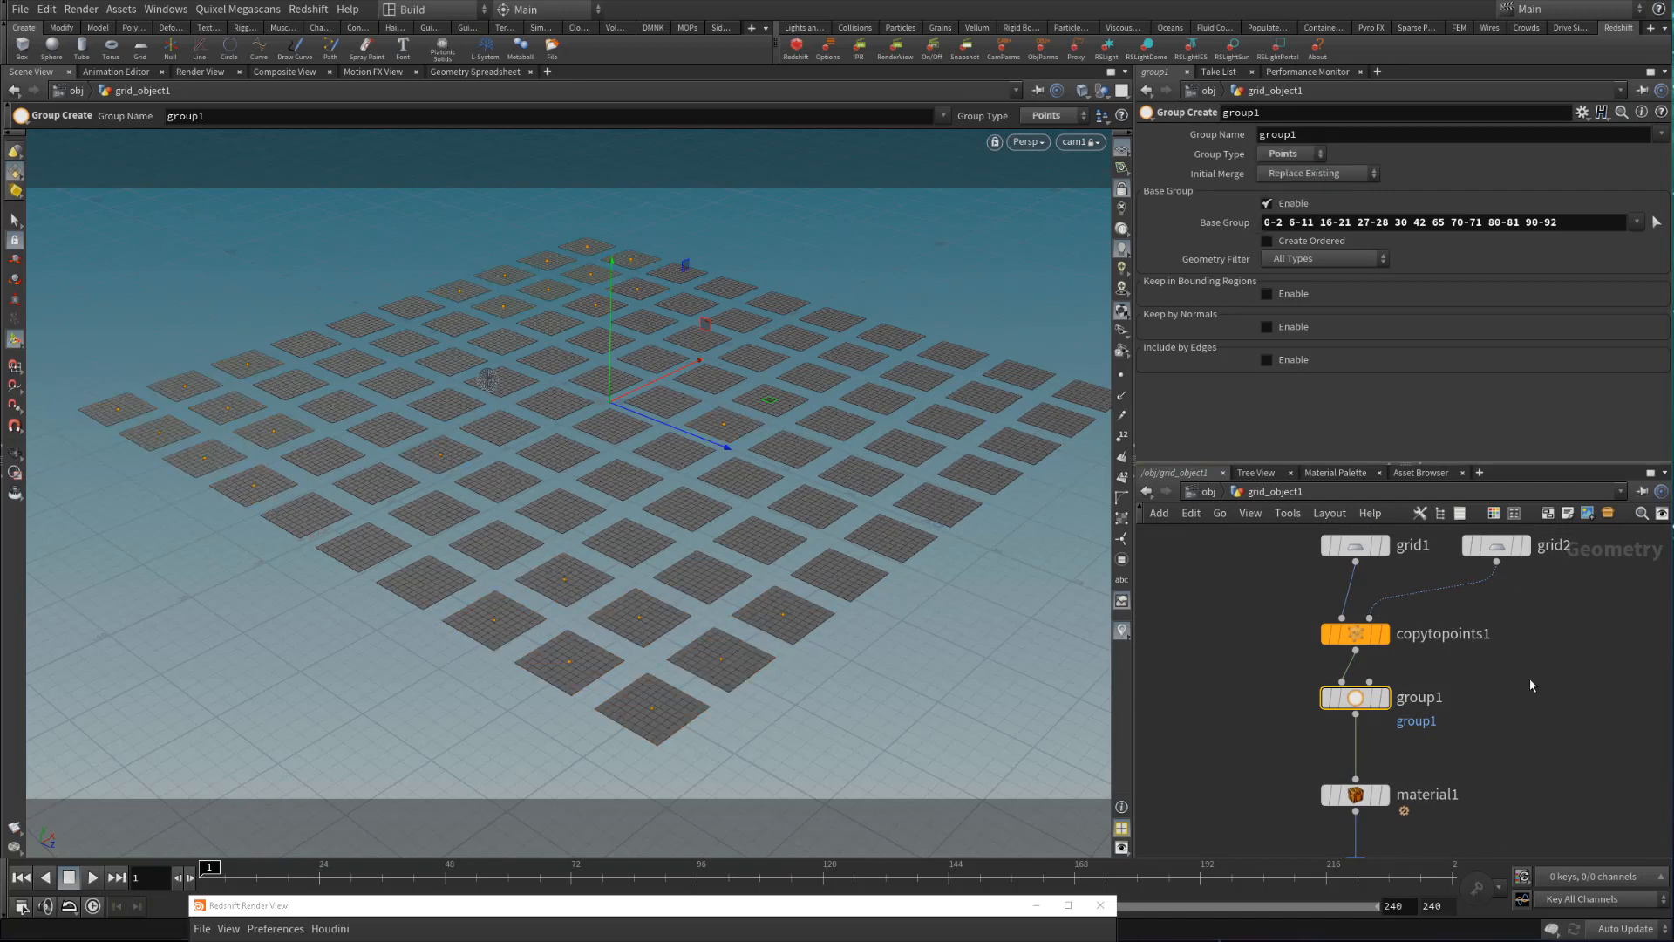
# Assign group1 as the group that material2 applies to
pyautogui.moveTo(1525, 748); pyautogui.dragTo(1484, 750, button='middle')
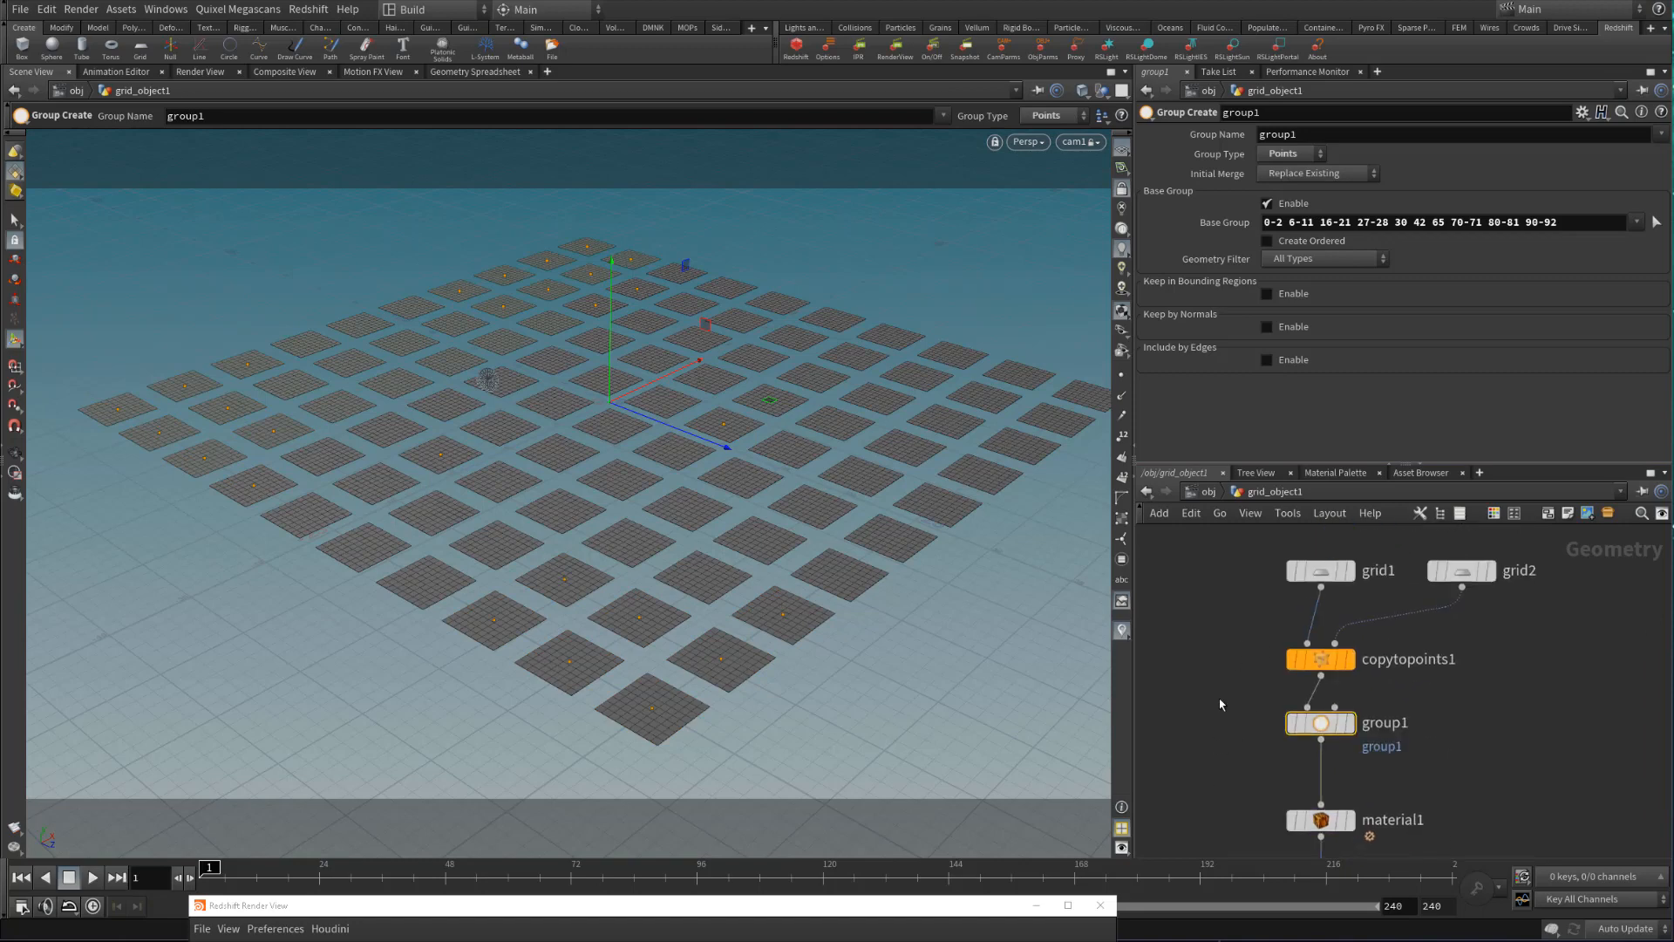
pyautogui.moveTo(1224, 639); pyautogui.dragTo(1479, 678)
pyautogui.moveTo(1349, 741); pyautogui.dragTo(1373, 552, button='middle')
pyautogui.moveTo(1259, 680); pyautogui.dragTo(1512, 728)
pyautogui.click(1640, 230)
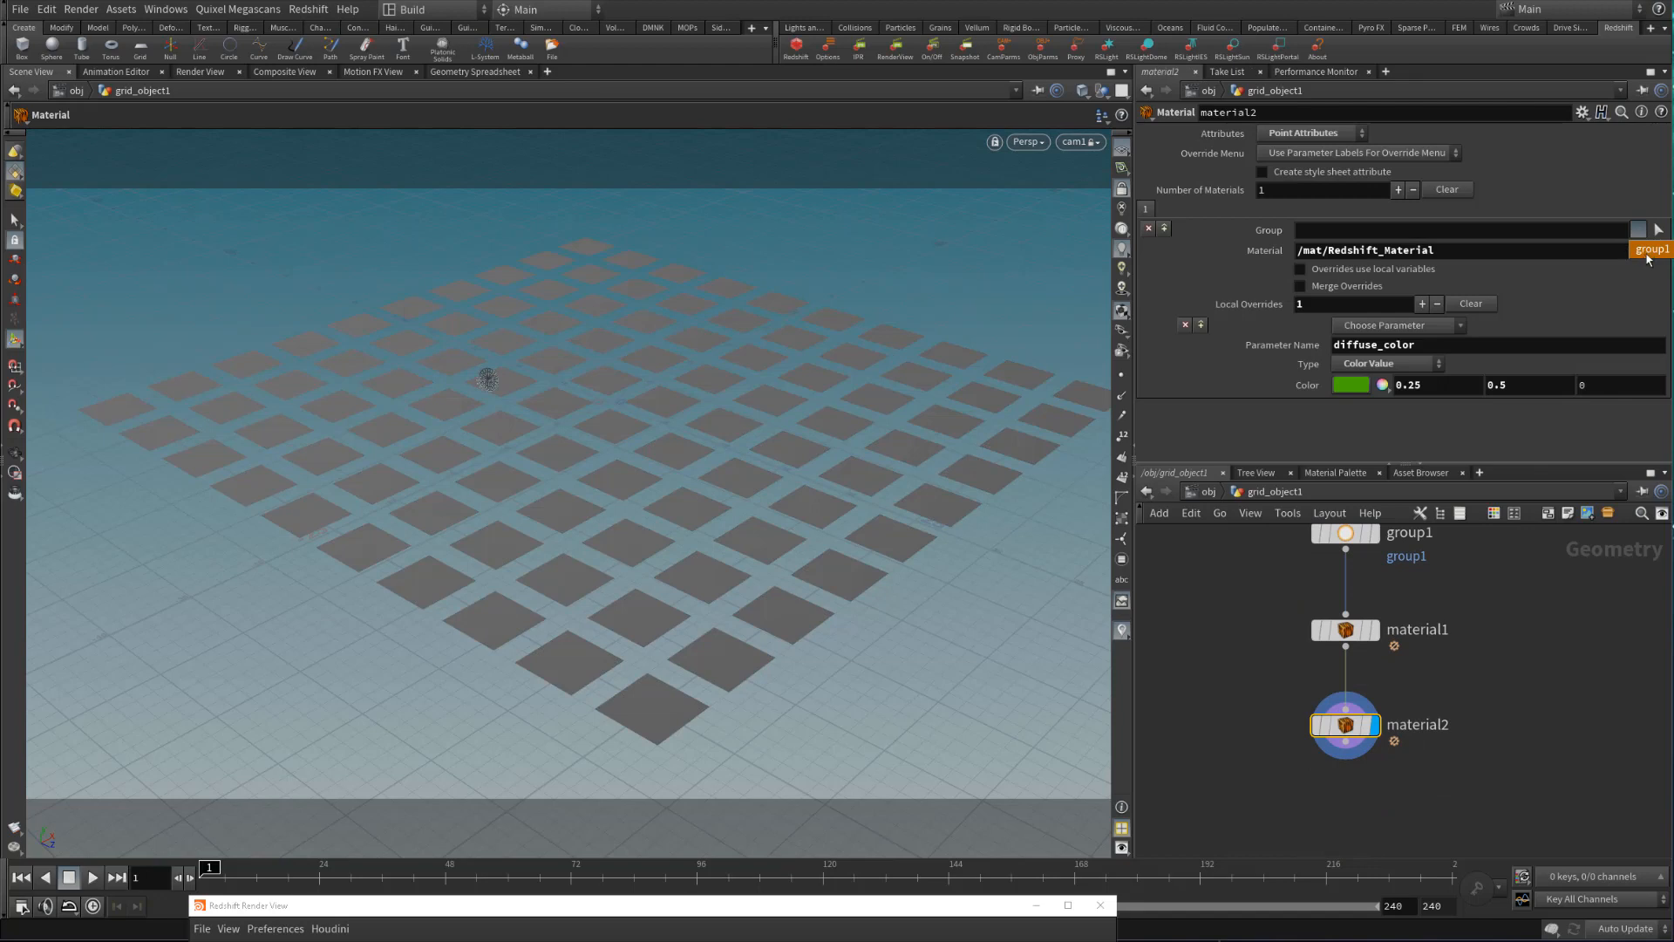
pyautogui.click(1648, 252)
# Run the IPR render and examine the grouped instances' colours from several angles, stop it and clear the render view out of the way
pyautogui.moveTo(1007, 782); pyautogui.dragTo(574, 146)
pyautogui.click(138, 193)
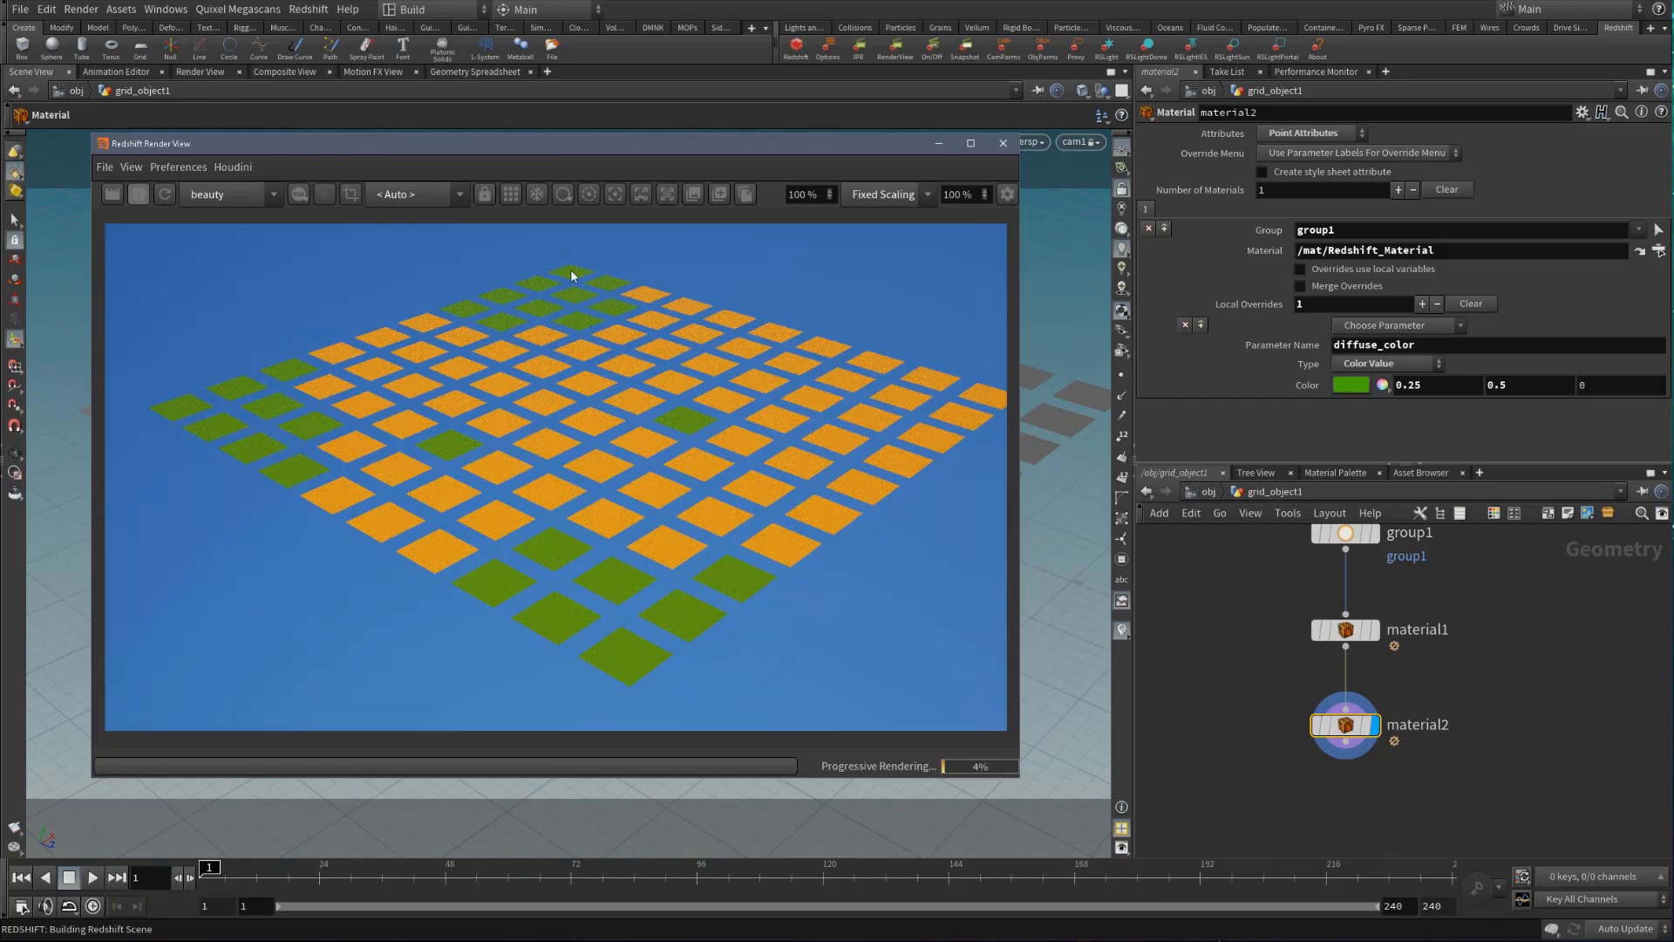
pyautogui.moveTo(656, 148); pyautogui.dragTo(1295, 157)
pyautogui.keyDown('alt'); pyautogui.moveTo(560, 471); pyautogui.dragTo(695, 546); pyautogui.keyUp('alt')
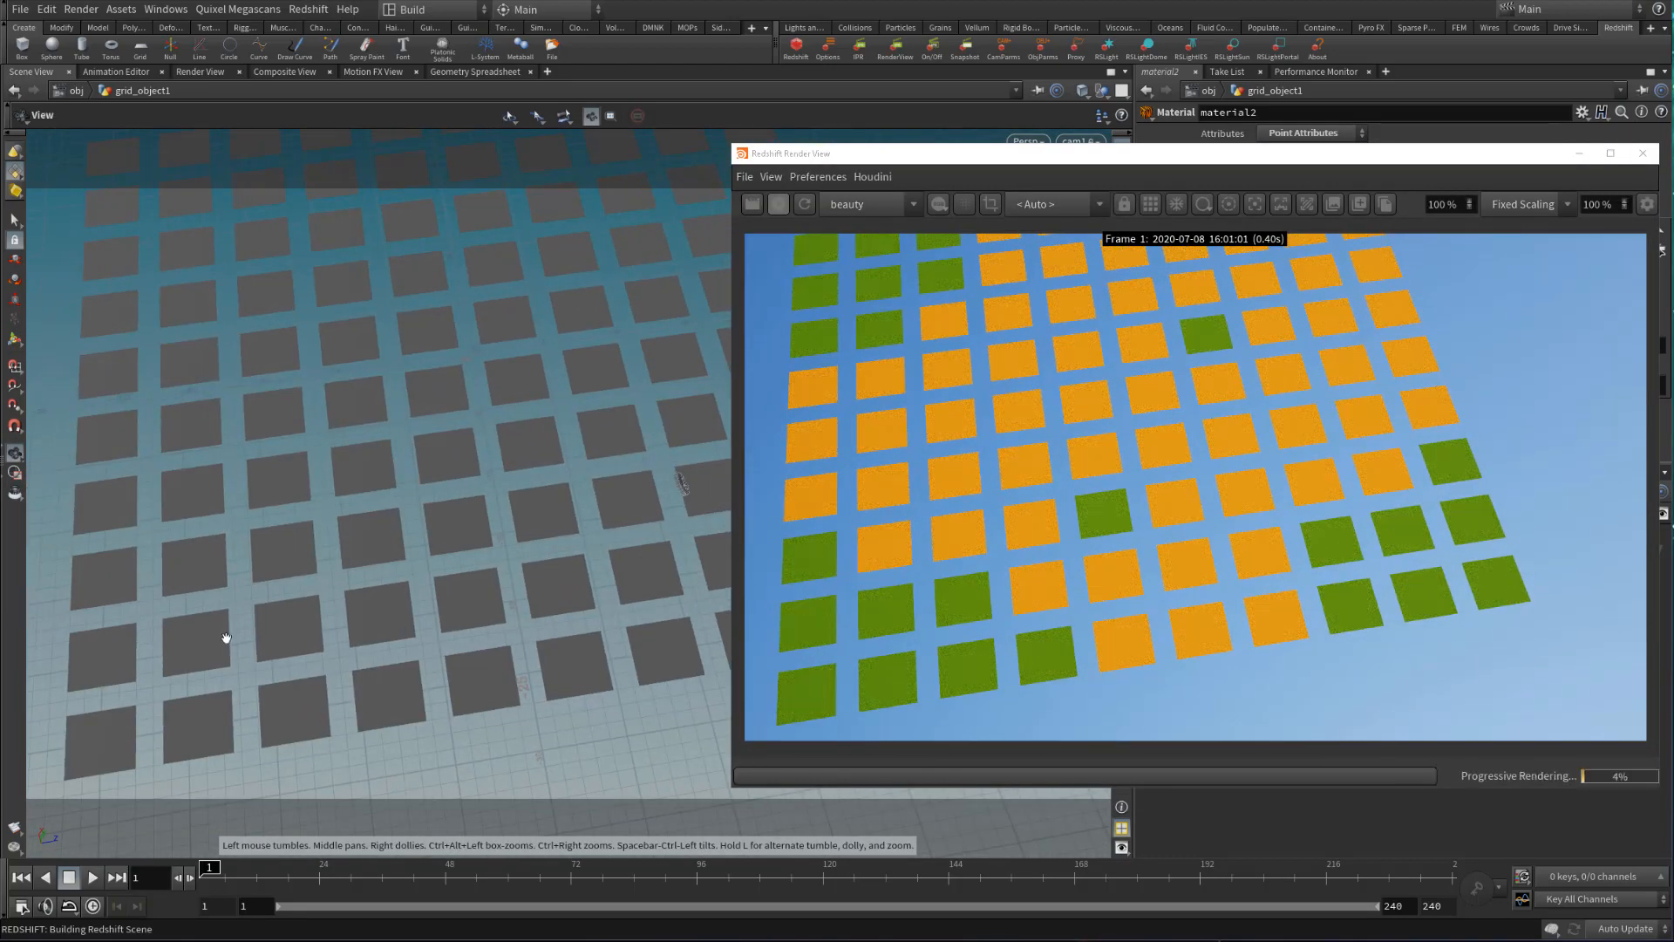
pyautogui.moveTo(511, 422); pyautogui.dragTo(470, 443)
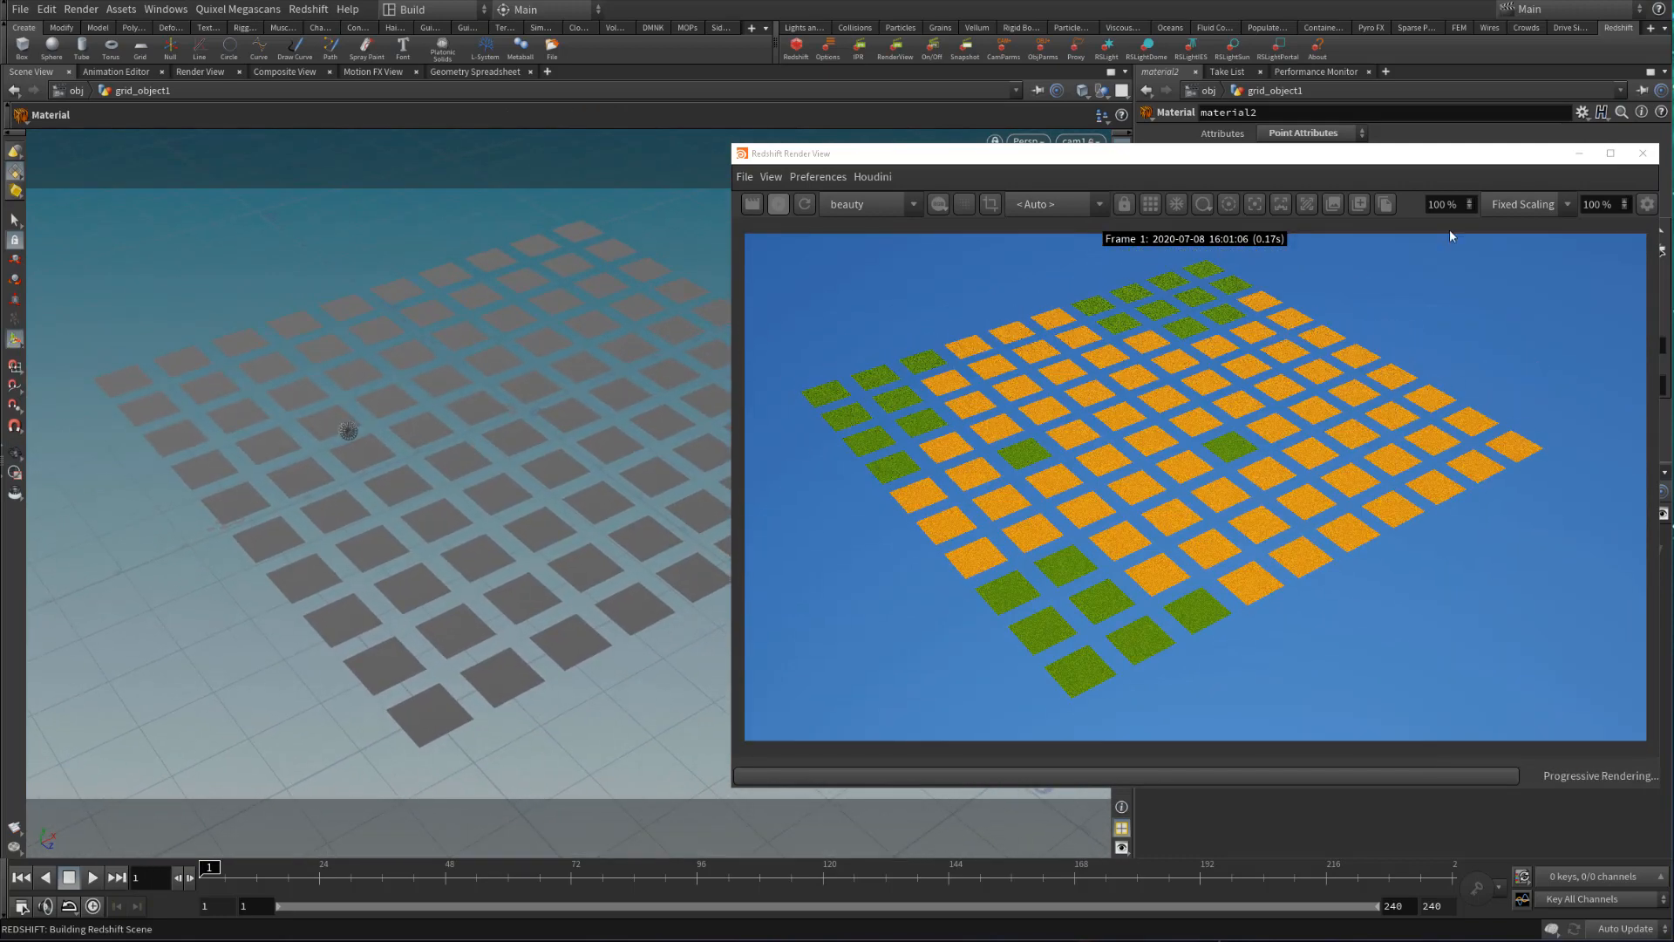
pyautogui.moveTo(1249, 153); pyautogui.dragTo(538, 157)
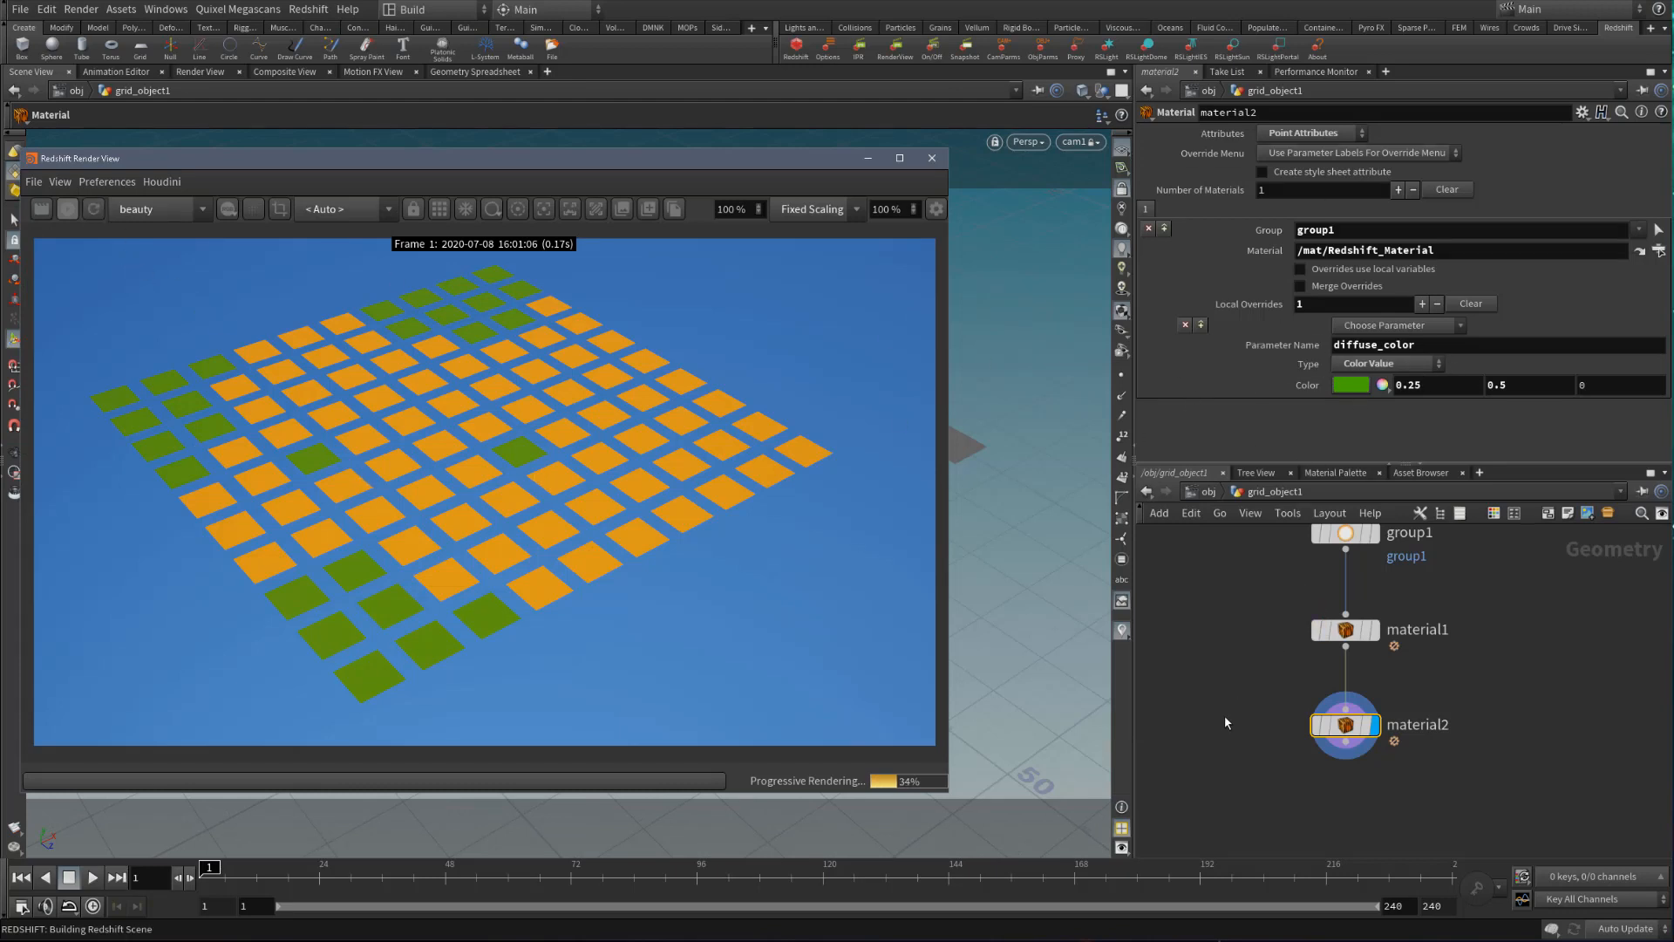
pyautogui.moveTo(735, 166); pyautogui.dragTo(886, 100)
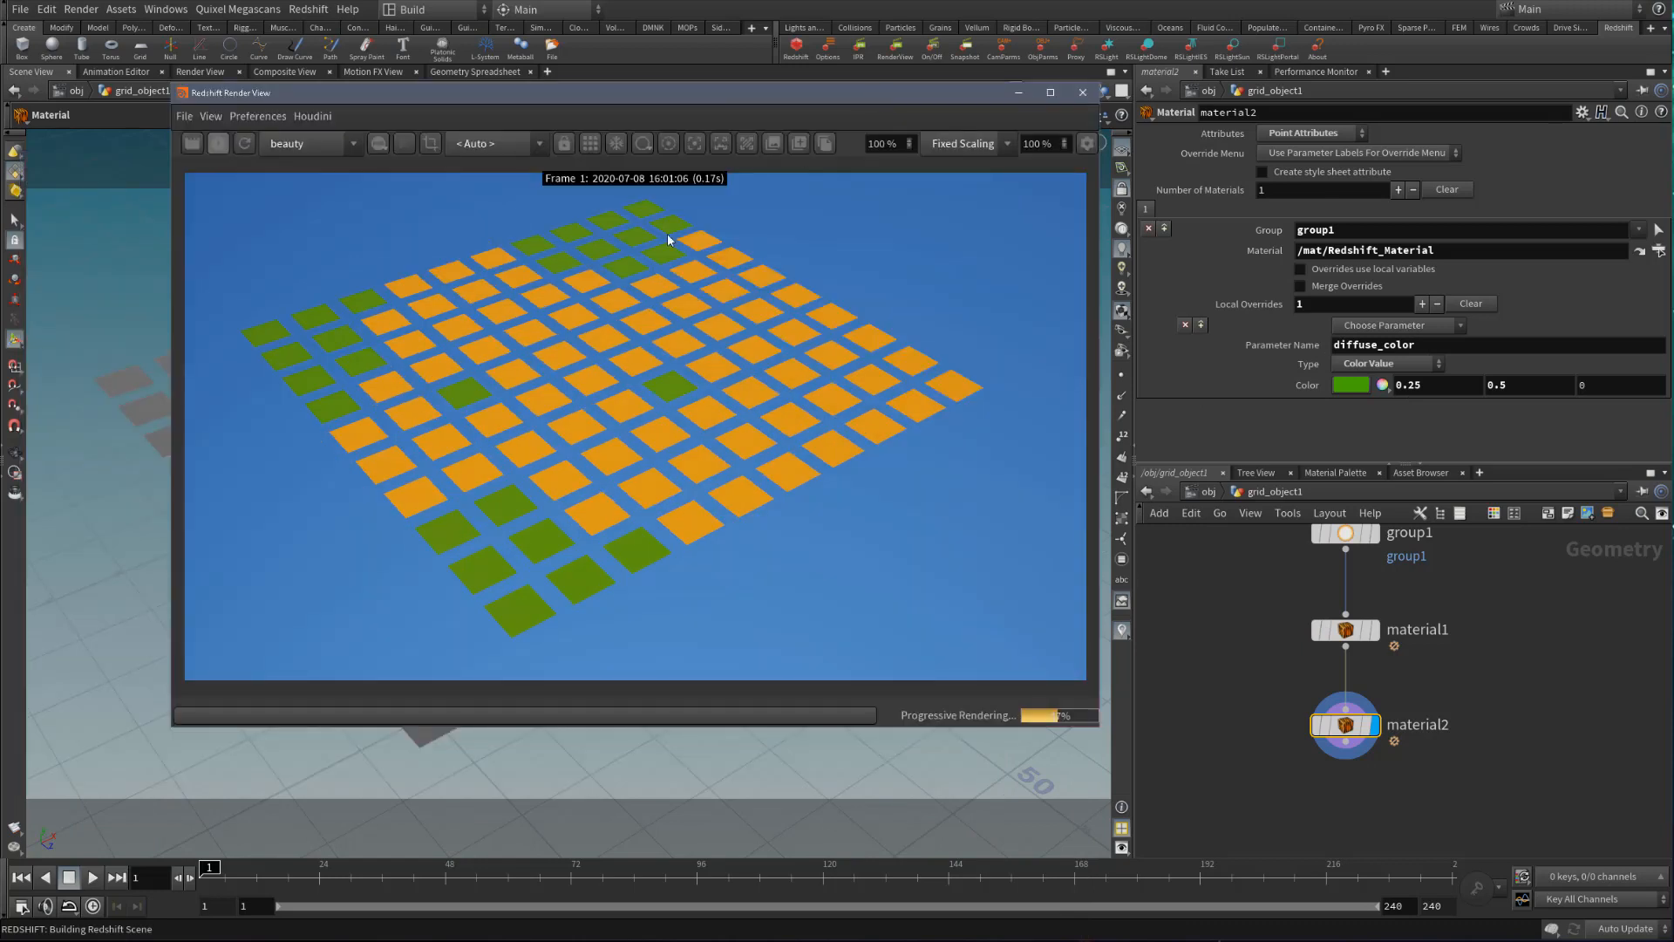
pyautogui.click(217, 148)
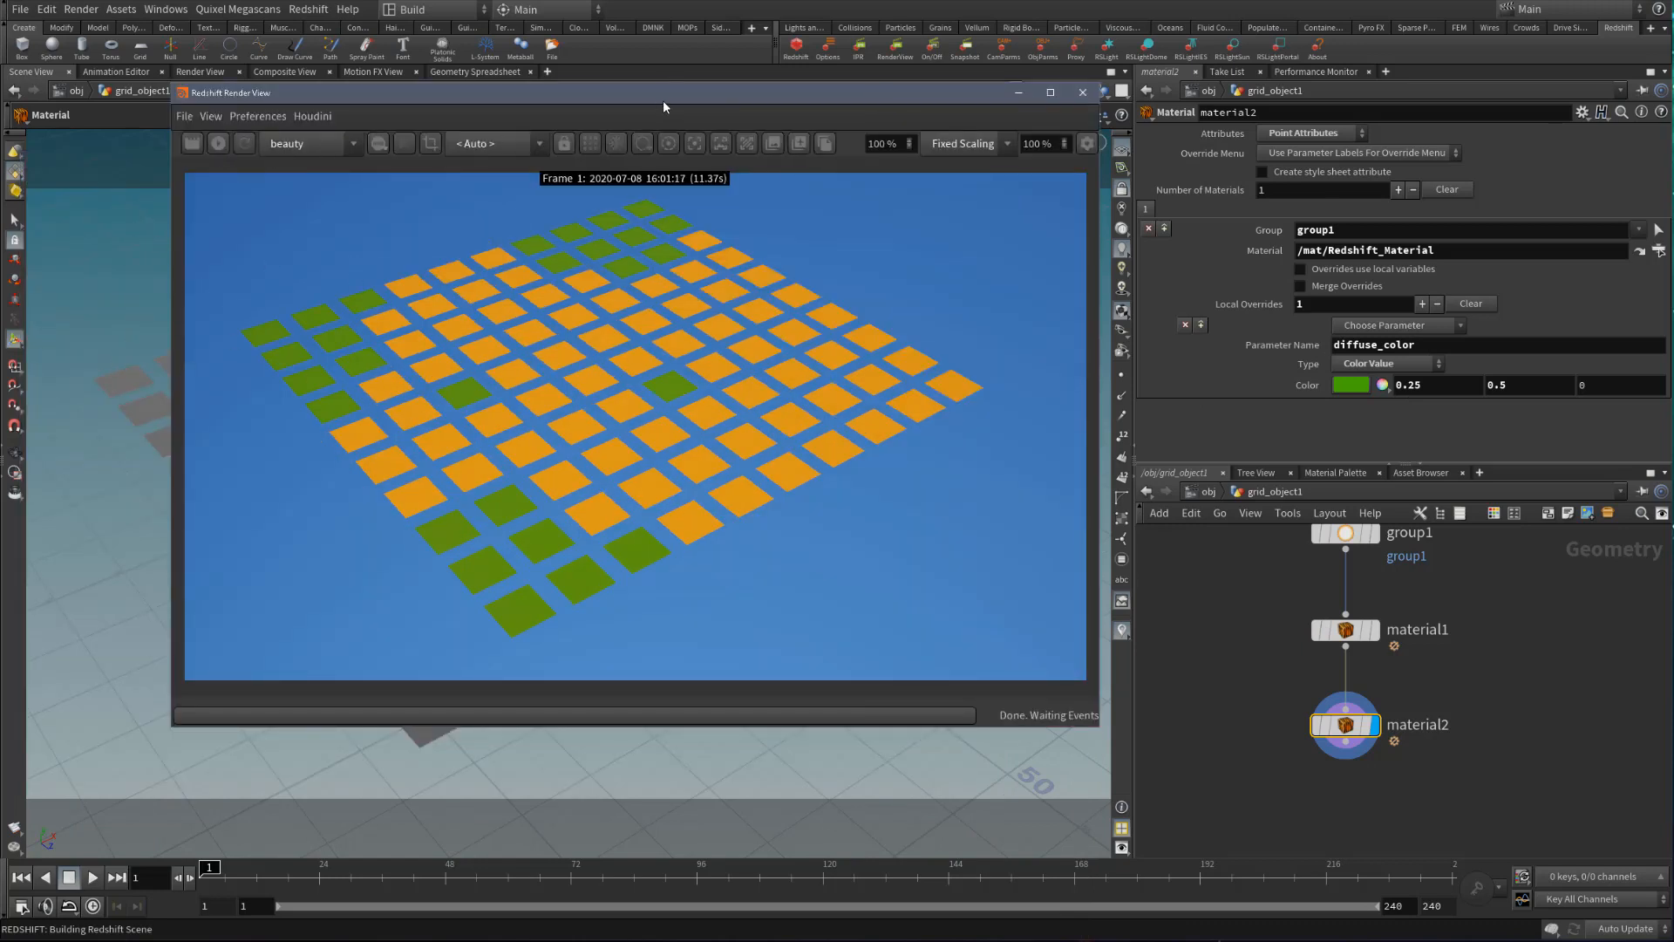
pyautogui.moveTo(664, 102); pyautogui.dragTo(755, 940)
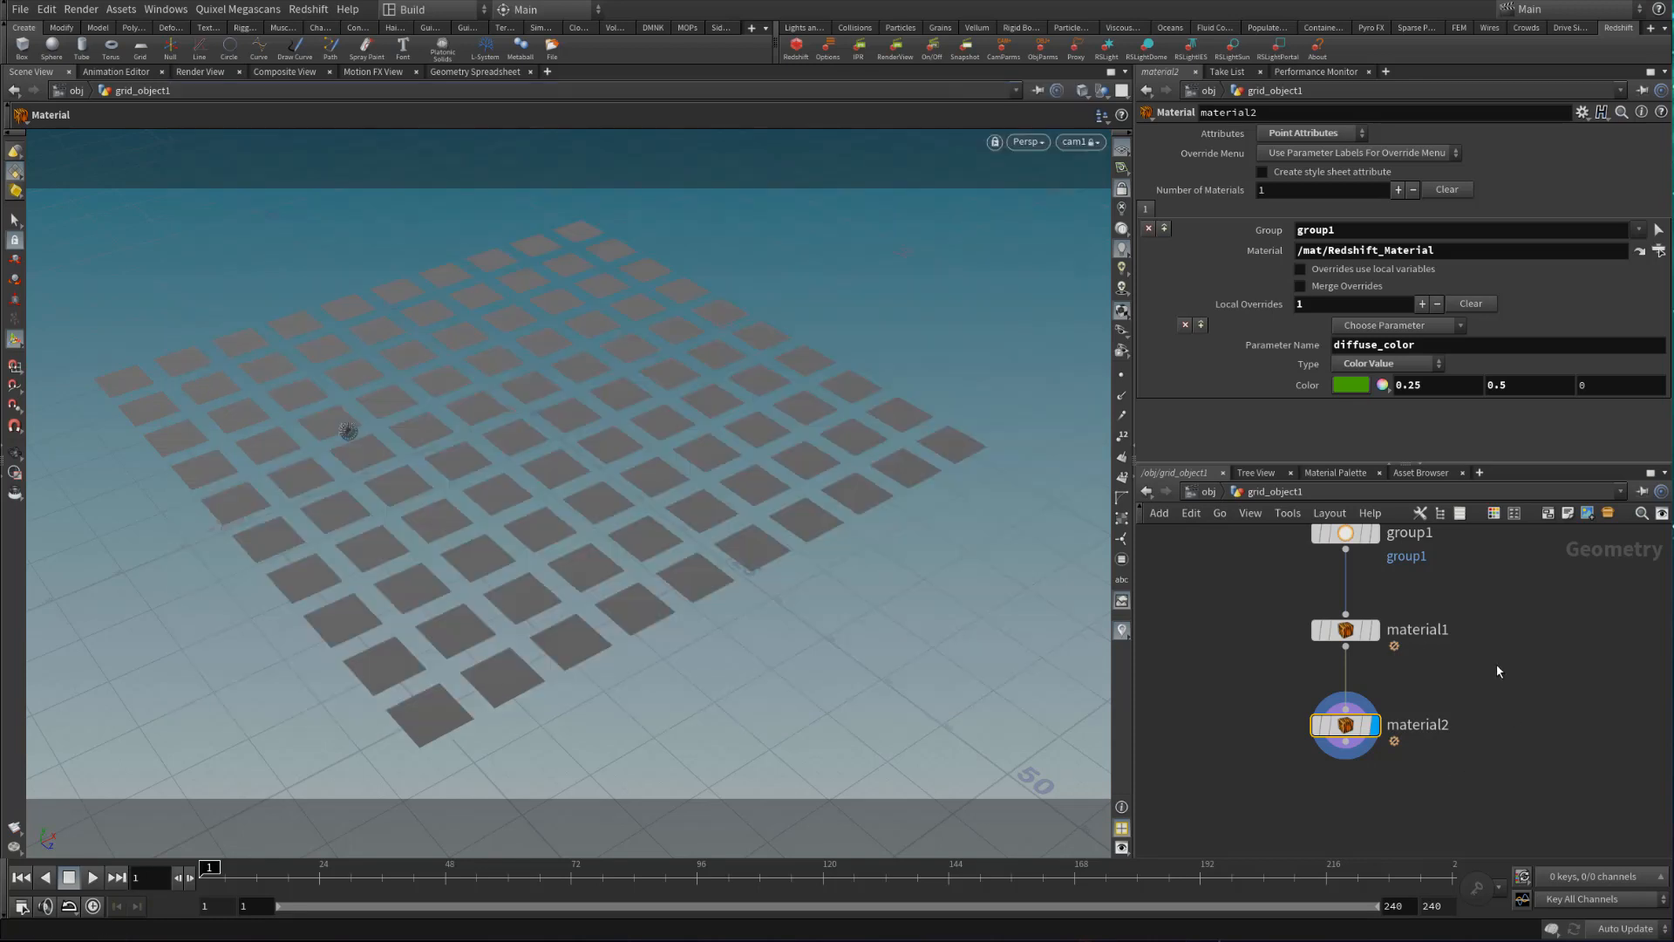
# Switch to the mat network and open the inside of Redshift_Material
pyautogui.click(1210, 492)
pyautogui.click(1224, 492)
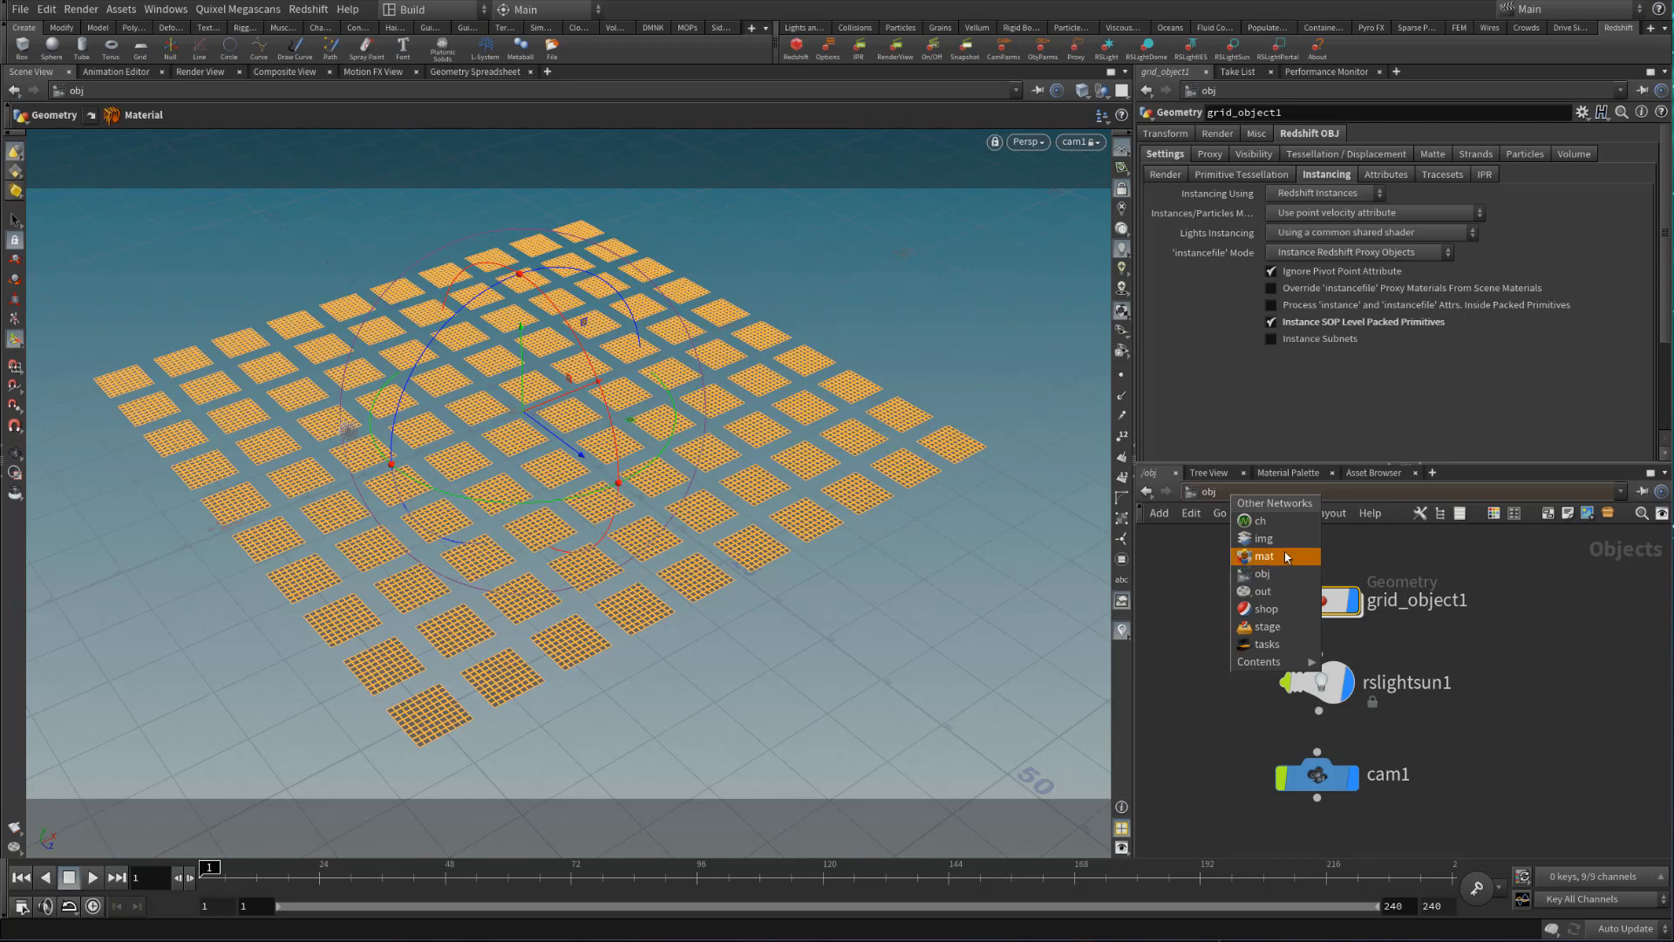
pyautogui.click(1264, 557)
pyautogui.moveTo(1223, 683); pyautogui.dragTo(1435, 675, button='middle')
# Add an RS Texture node beside Material1 and connect its outColor to diffuse_color
pyautogui.click(1273, 600)
pyautogui.press('Tab')
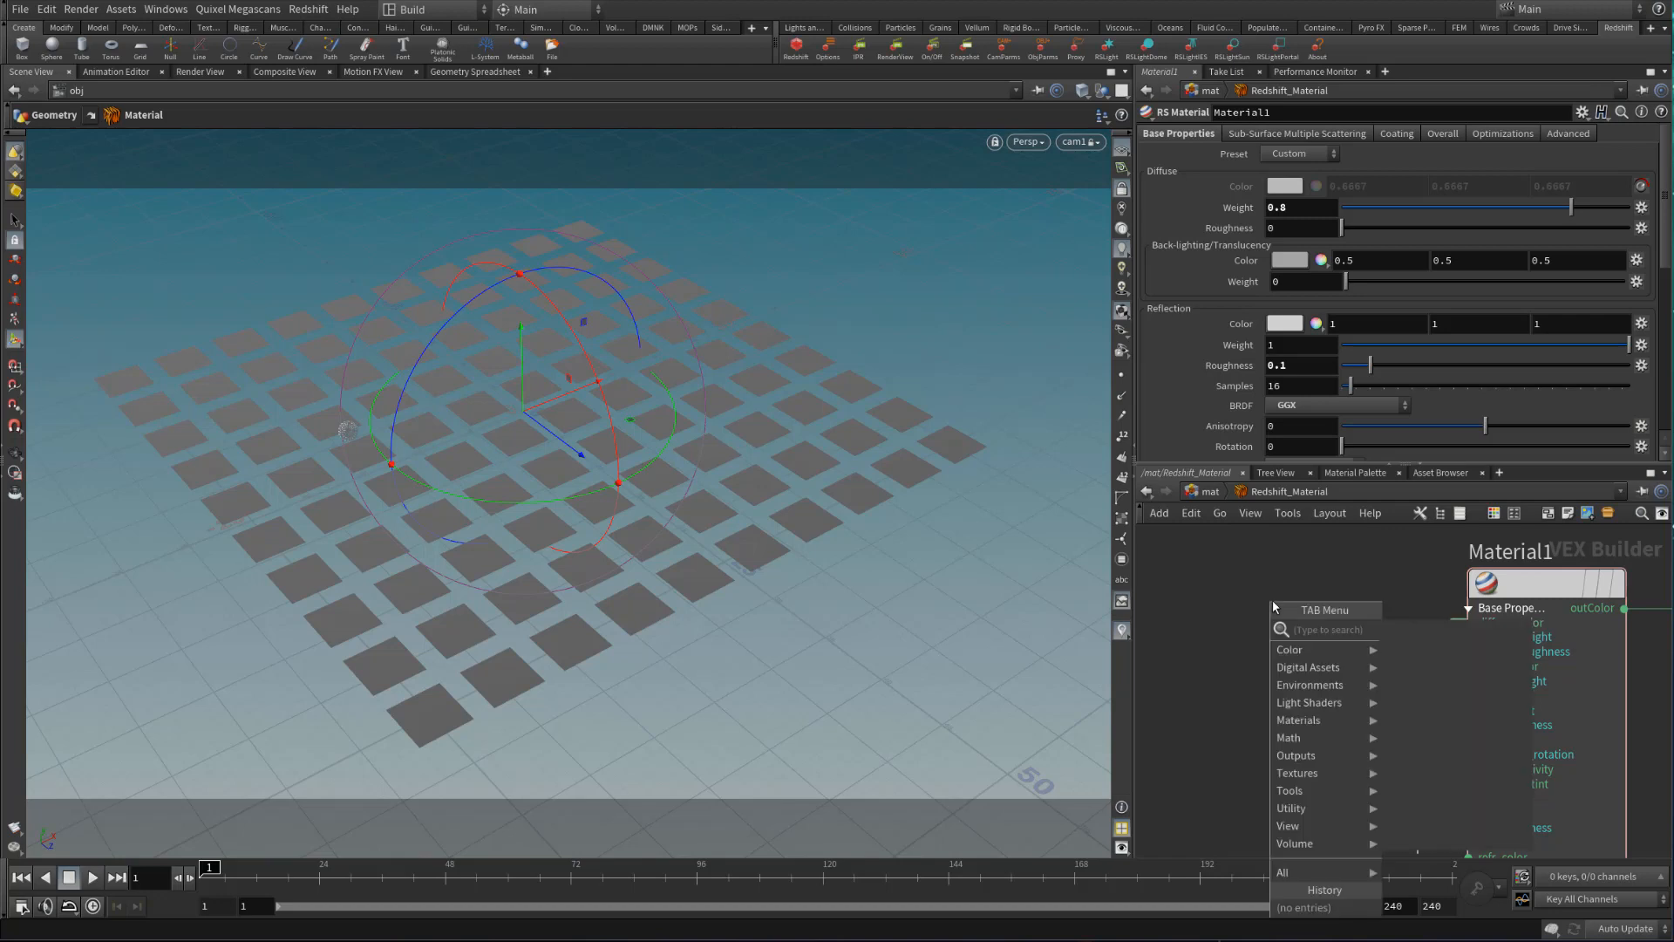
pyautogui.press('Escape')
pyautogui.click(1273, 600)
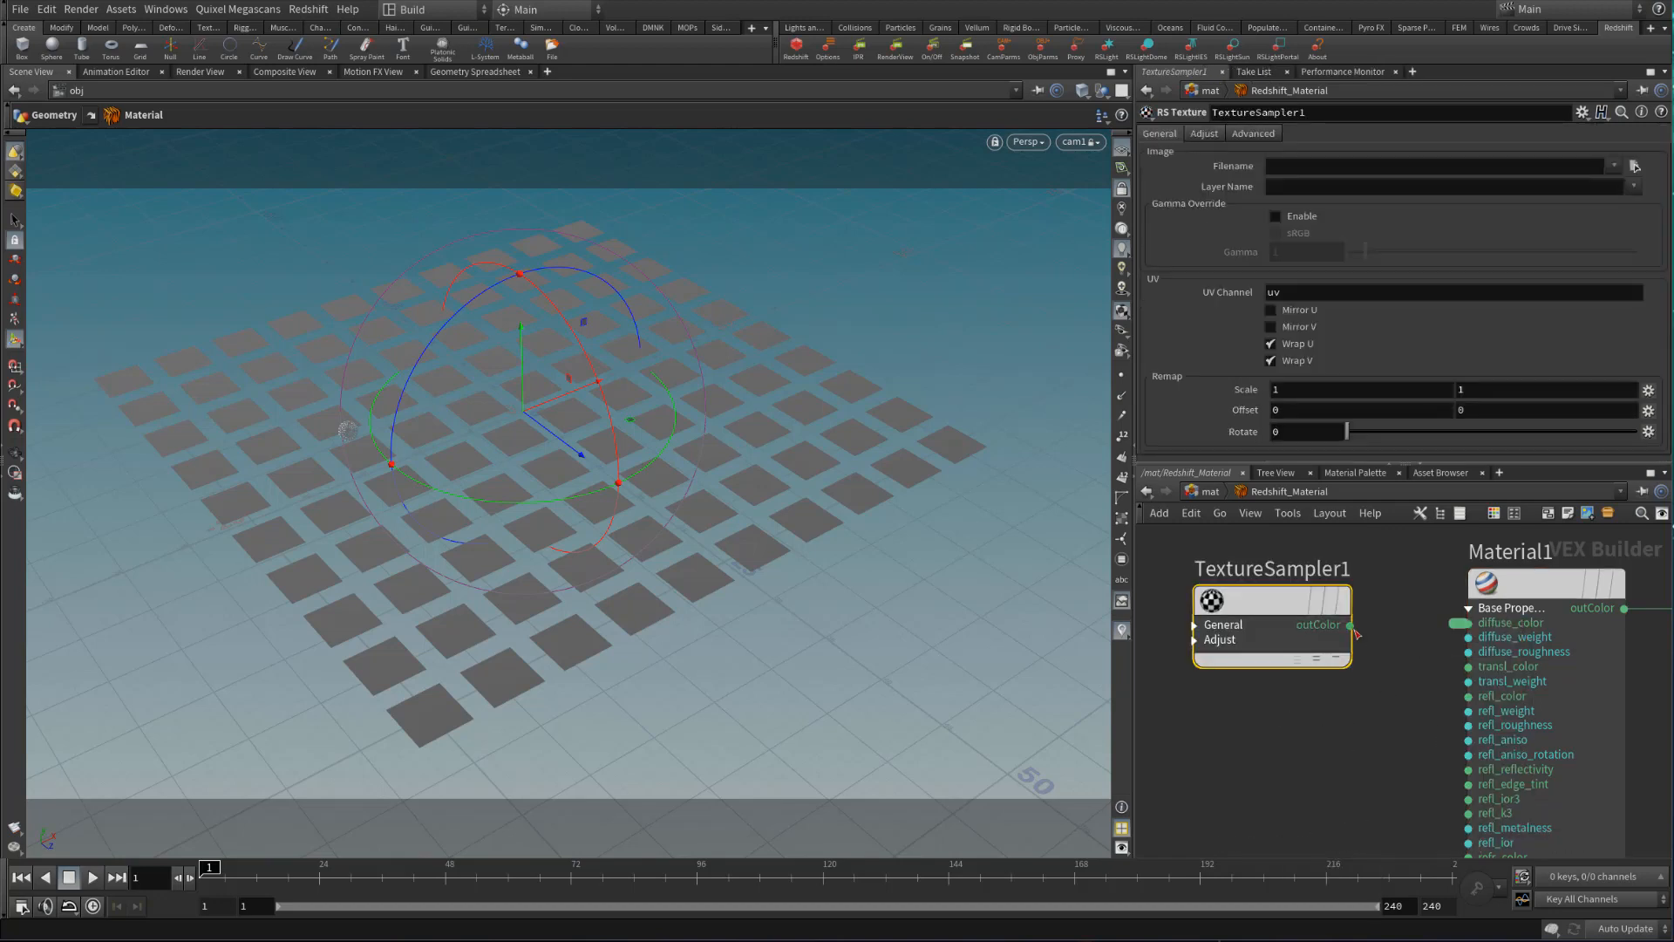
pyautogui.moveTo(1350, 625); pyautogui.dragTo(1468, 623)
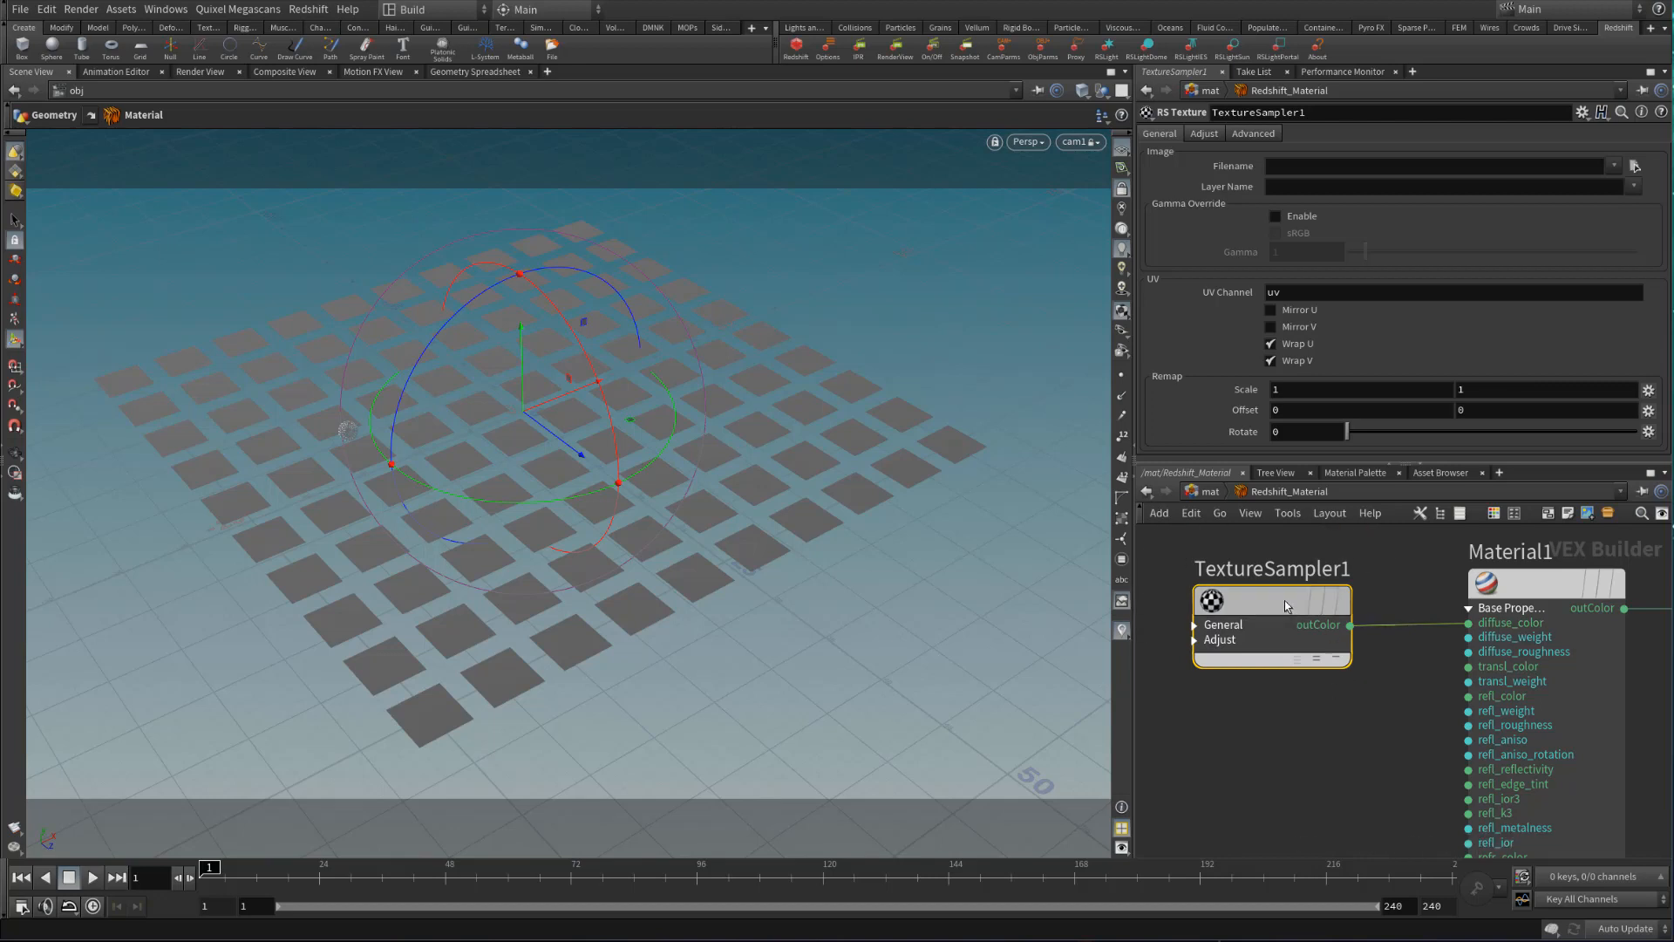
pyautogui.moveTo(1285, 606); pyautogui.dragTo(1318, 592)
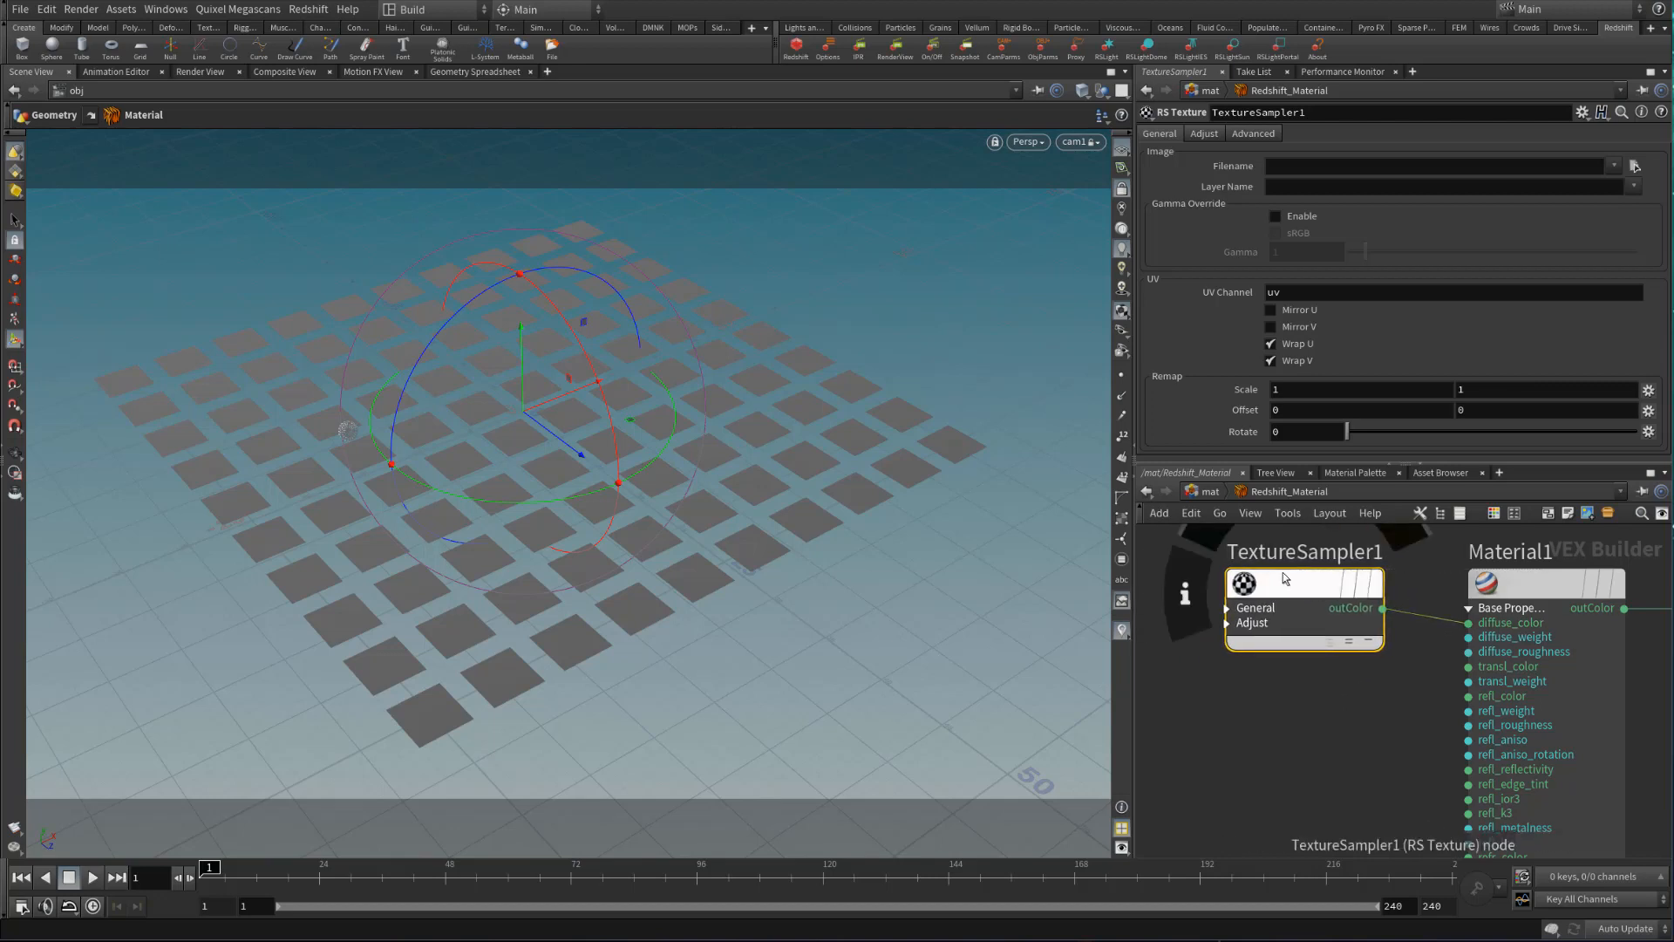
# Go up to the mat level, reopen Redshift_Material and move TextureSampler1 farther from Material1
pyautogui.press('u')
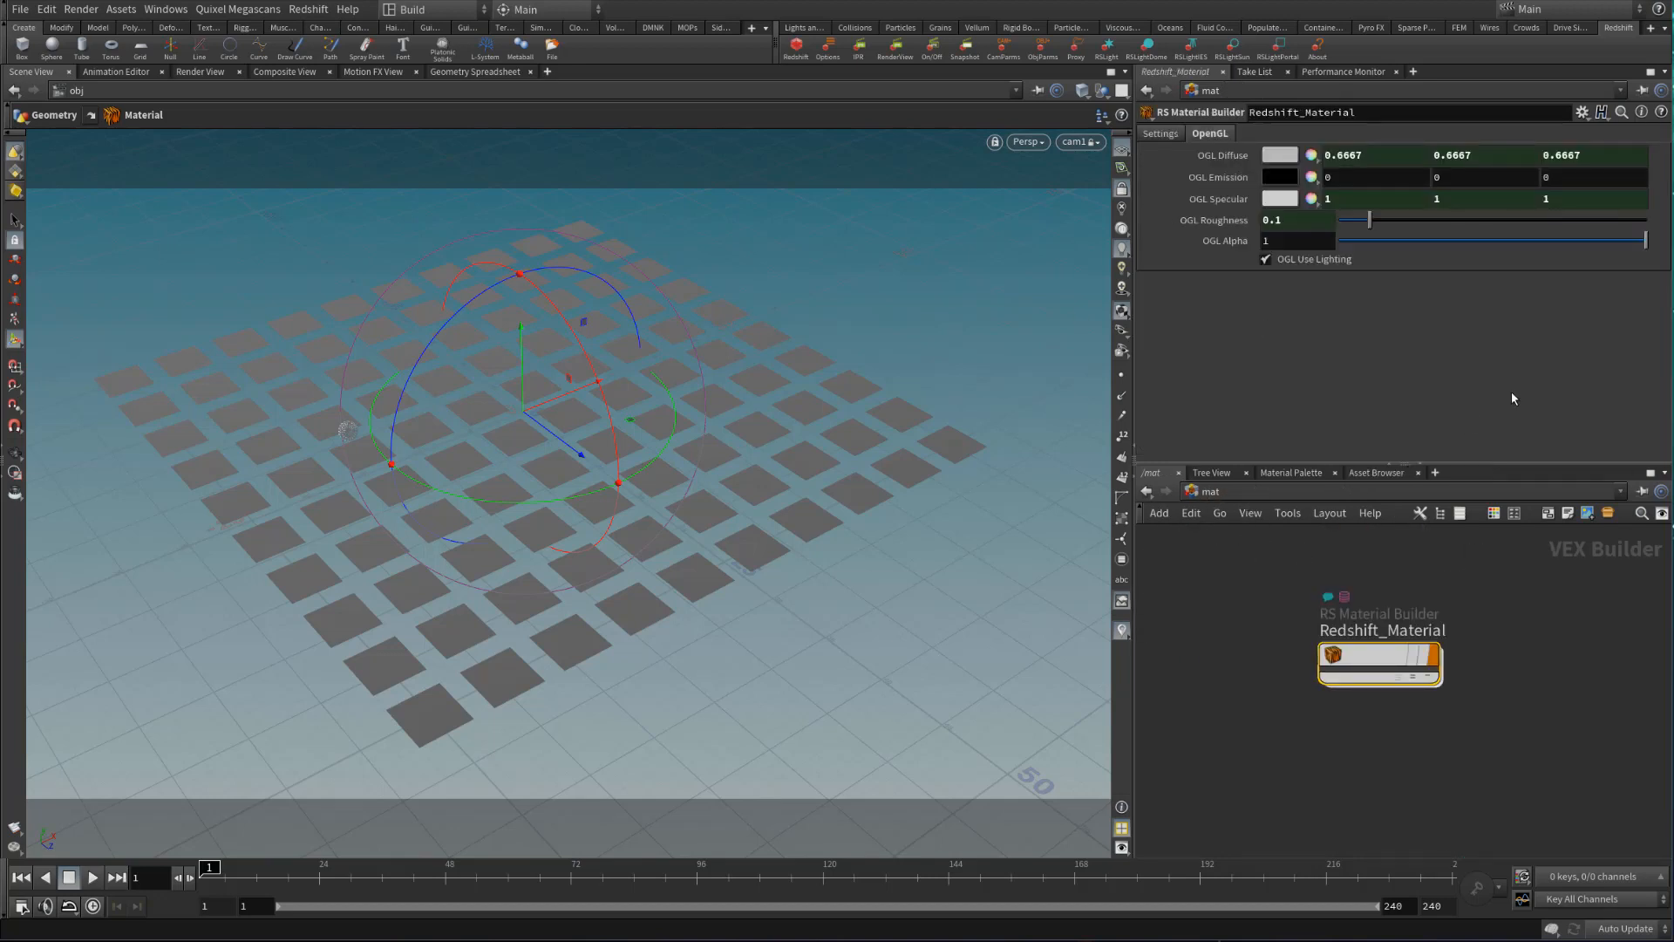
pyautogui.doubleClick(1377, 663)
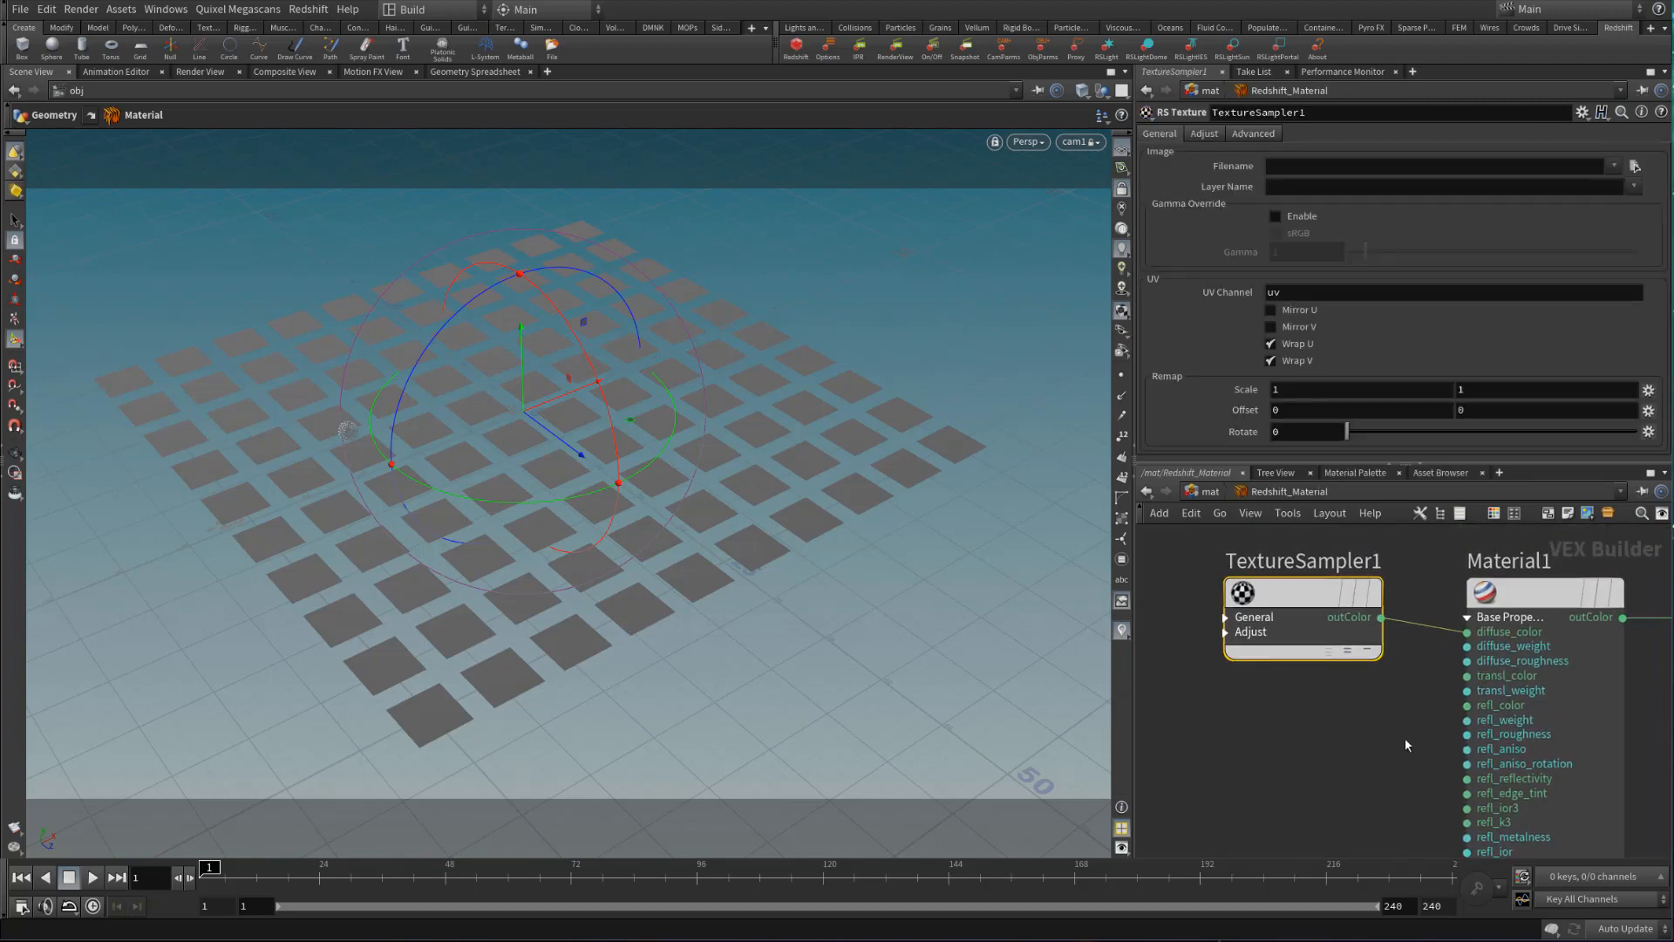
pyautogui.moveTo(1326, 717); pyautogui.dragTo(1459, 710, button='middle')
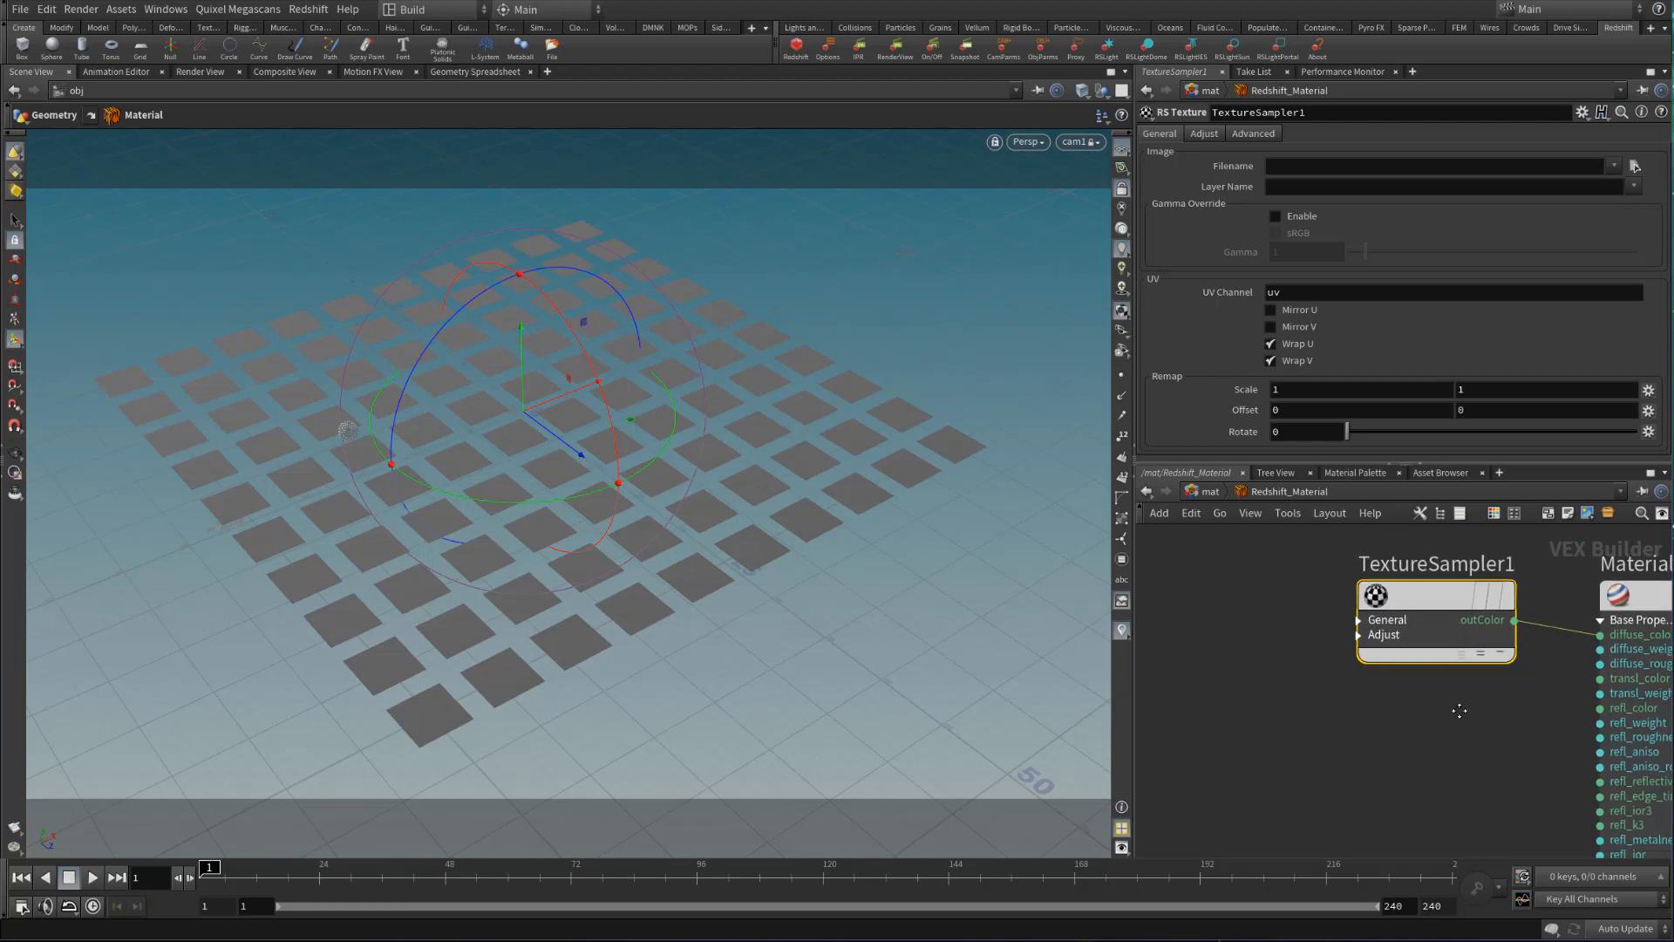
pyautogui.moveTo(1438, 606); pyautogui.dragTo(1381, 603)
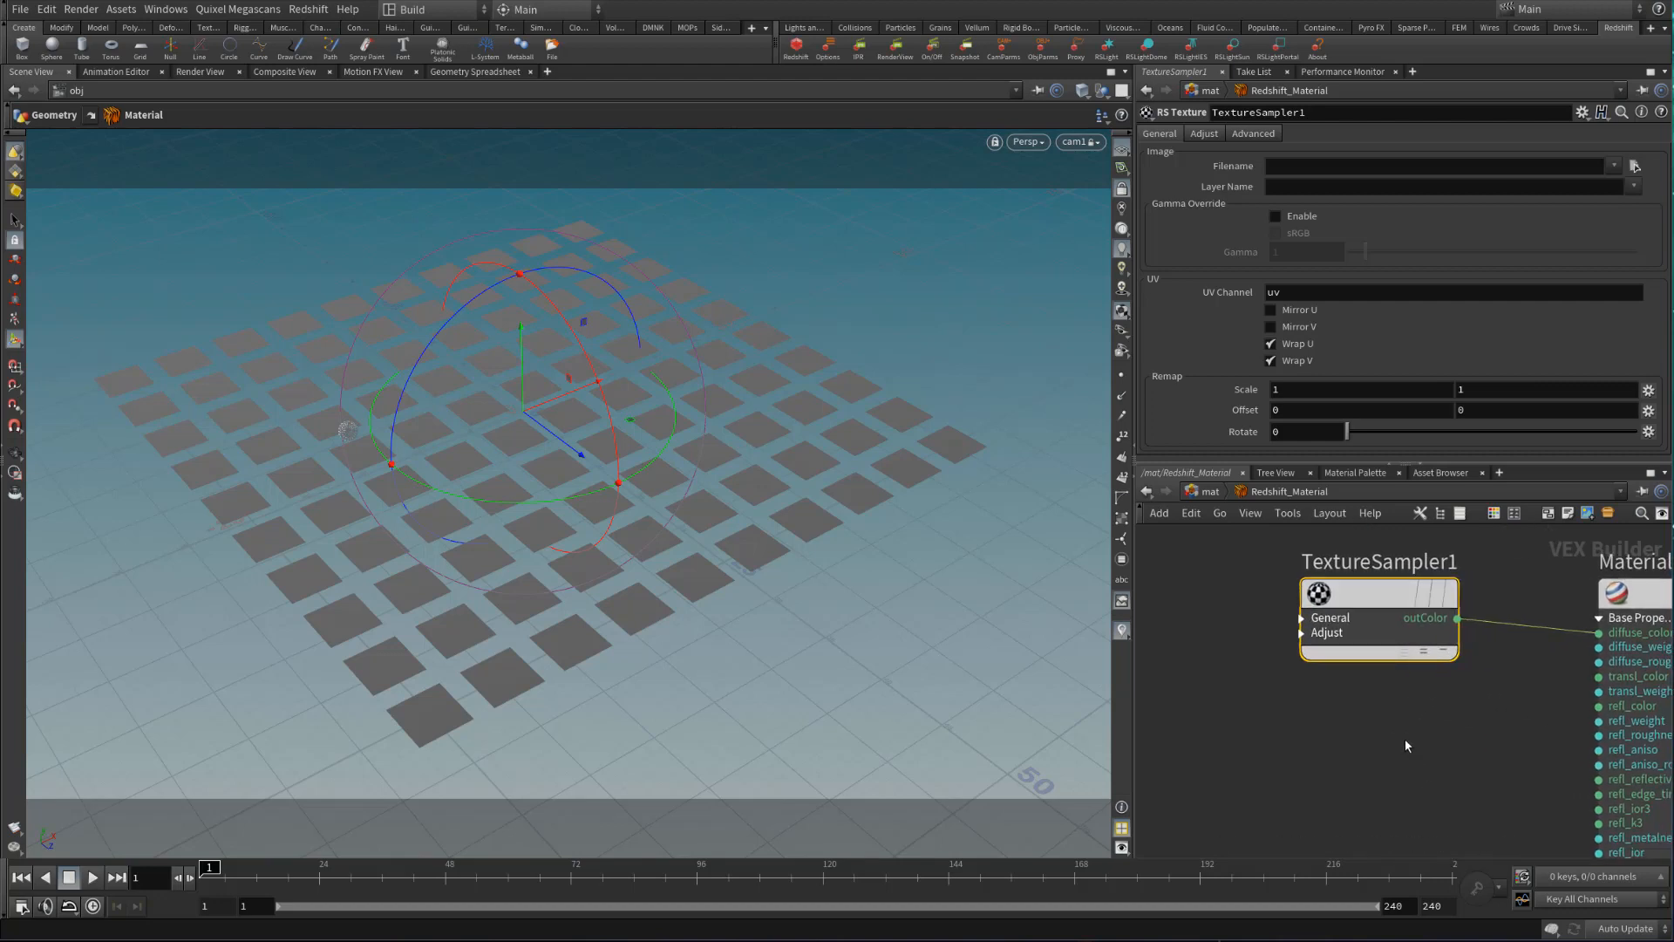
pyautogui.moveTo(1406, 740); pyautogui.dragTo(1330, 766, button='middle')
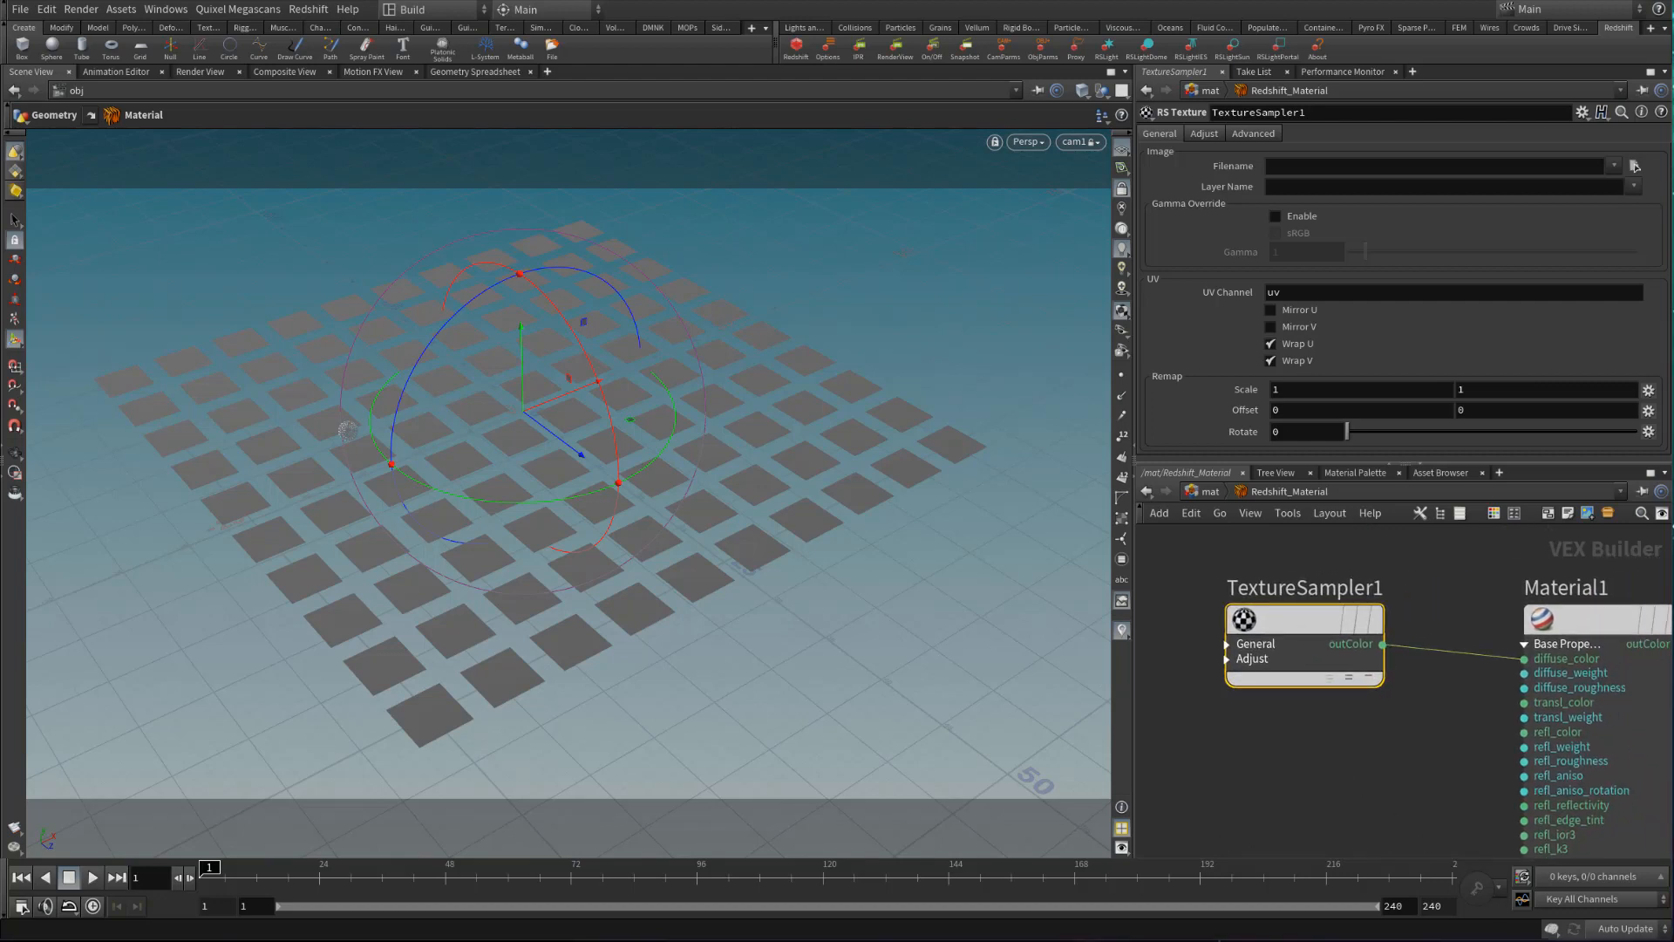
# Set TextureSampler1's image folder to $hip/tex/ and choose tex_1.jpg from the files listed individually instead of as a sequence
pyautogui.click(1486, 166)
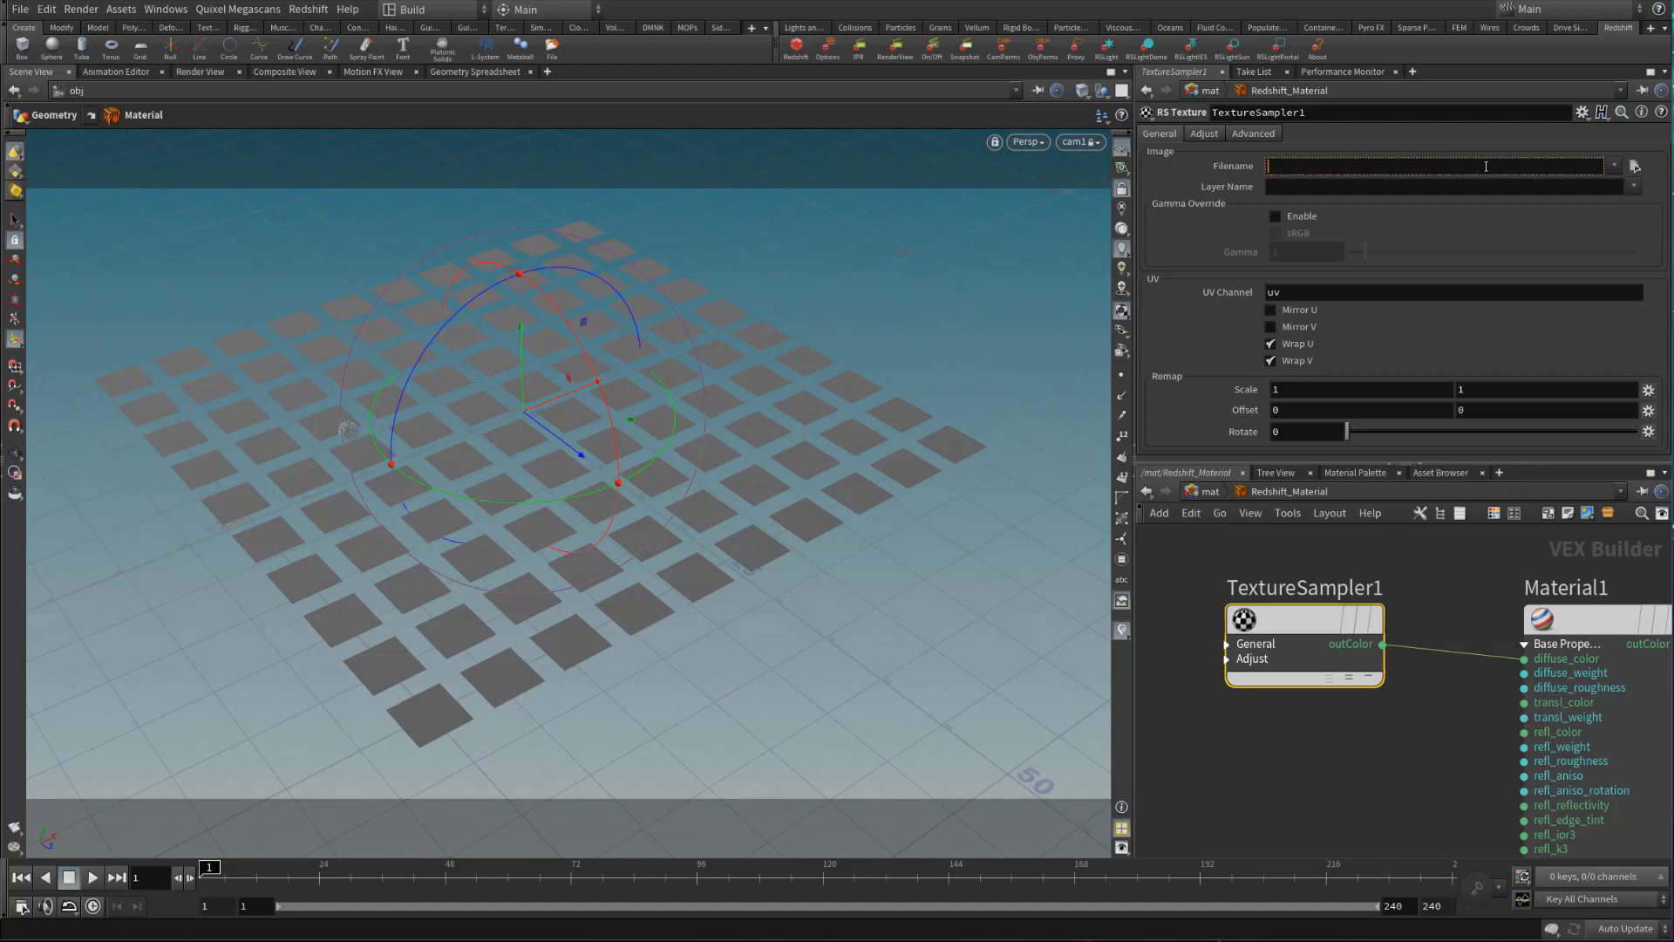
pyautogui.write('$hip/tex/')
pyautogui.press('Return')
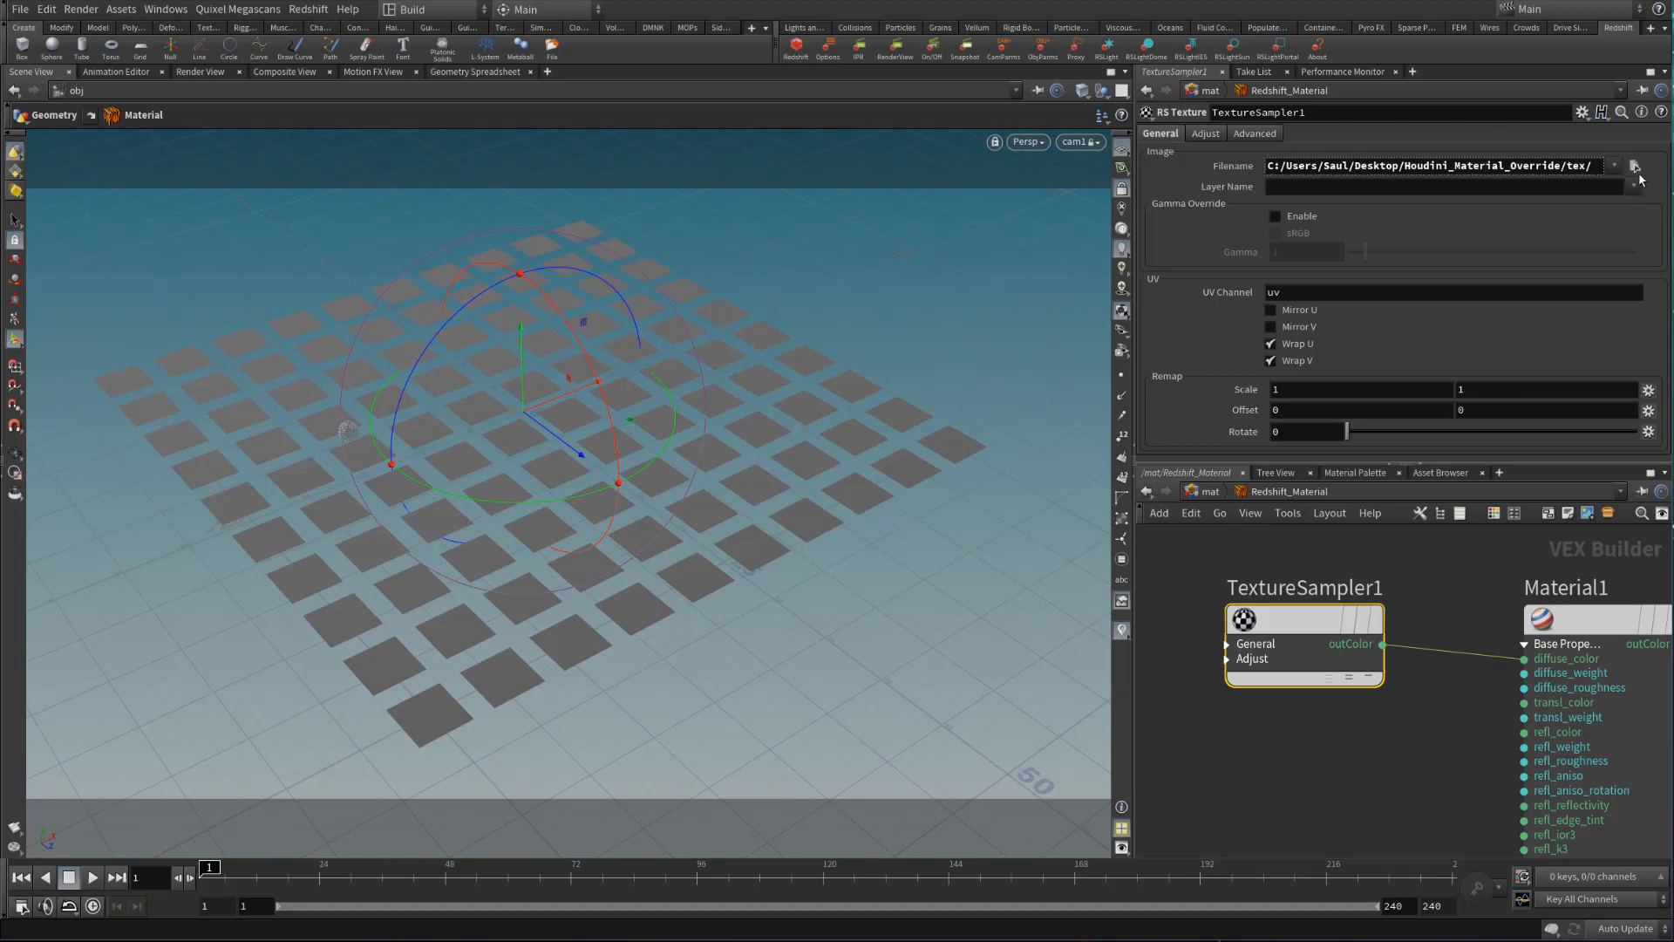
pyautogui.click(1635, 167)
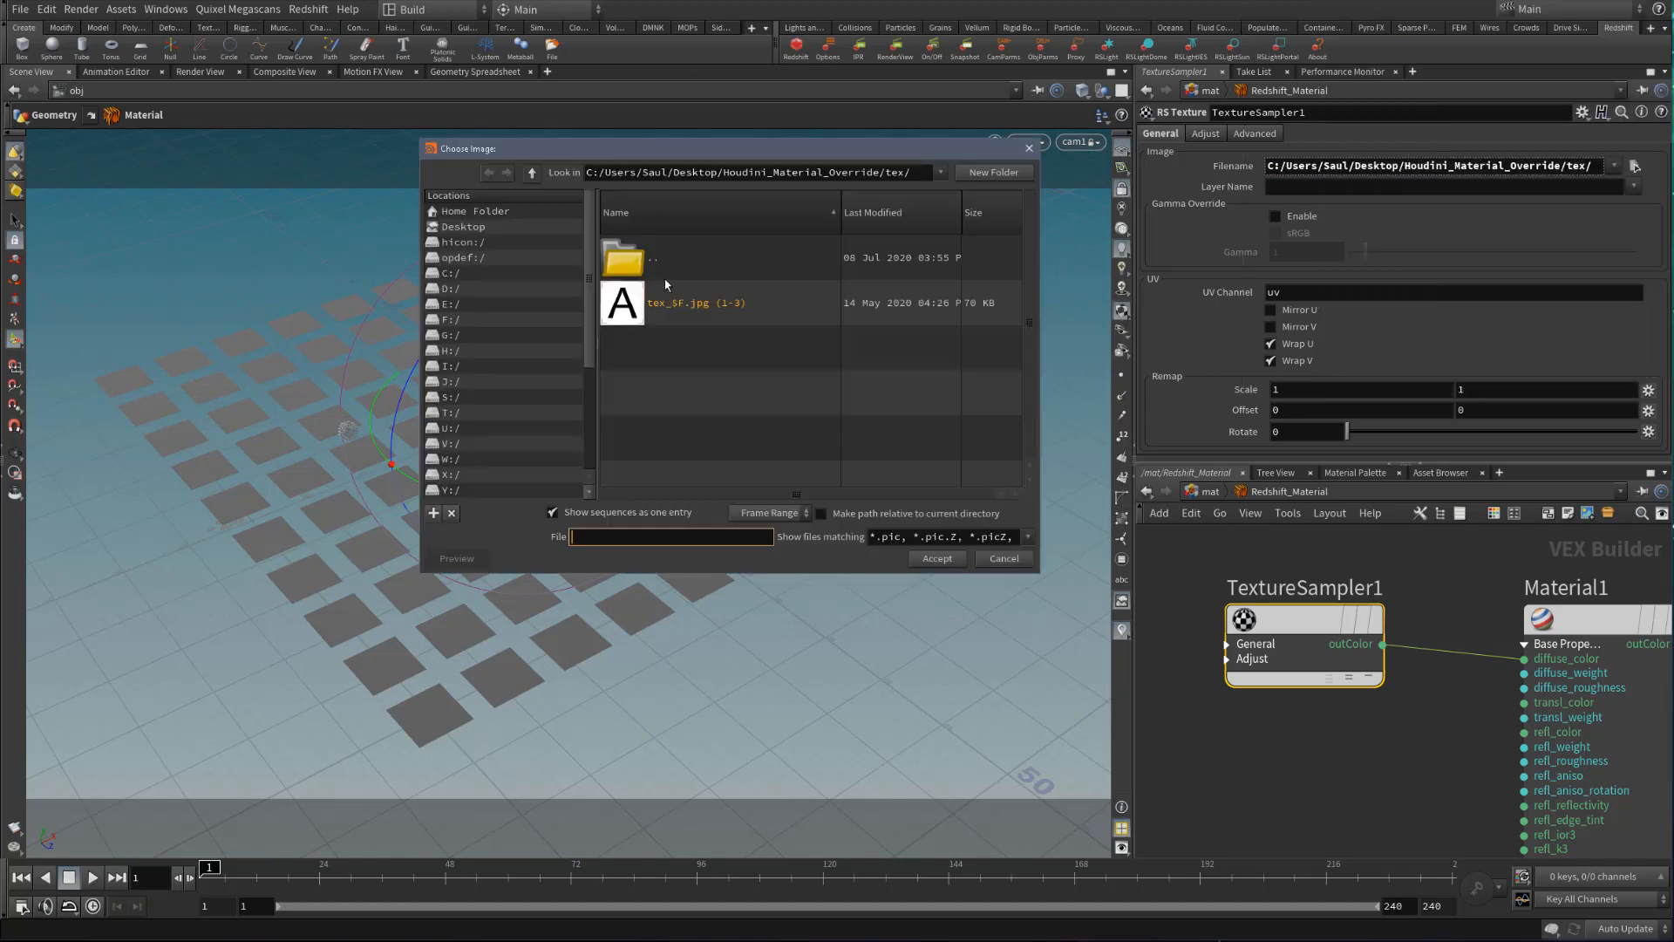
pyautogui.click(553, 513)
pyautogui.click(702, 304)
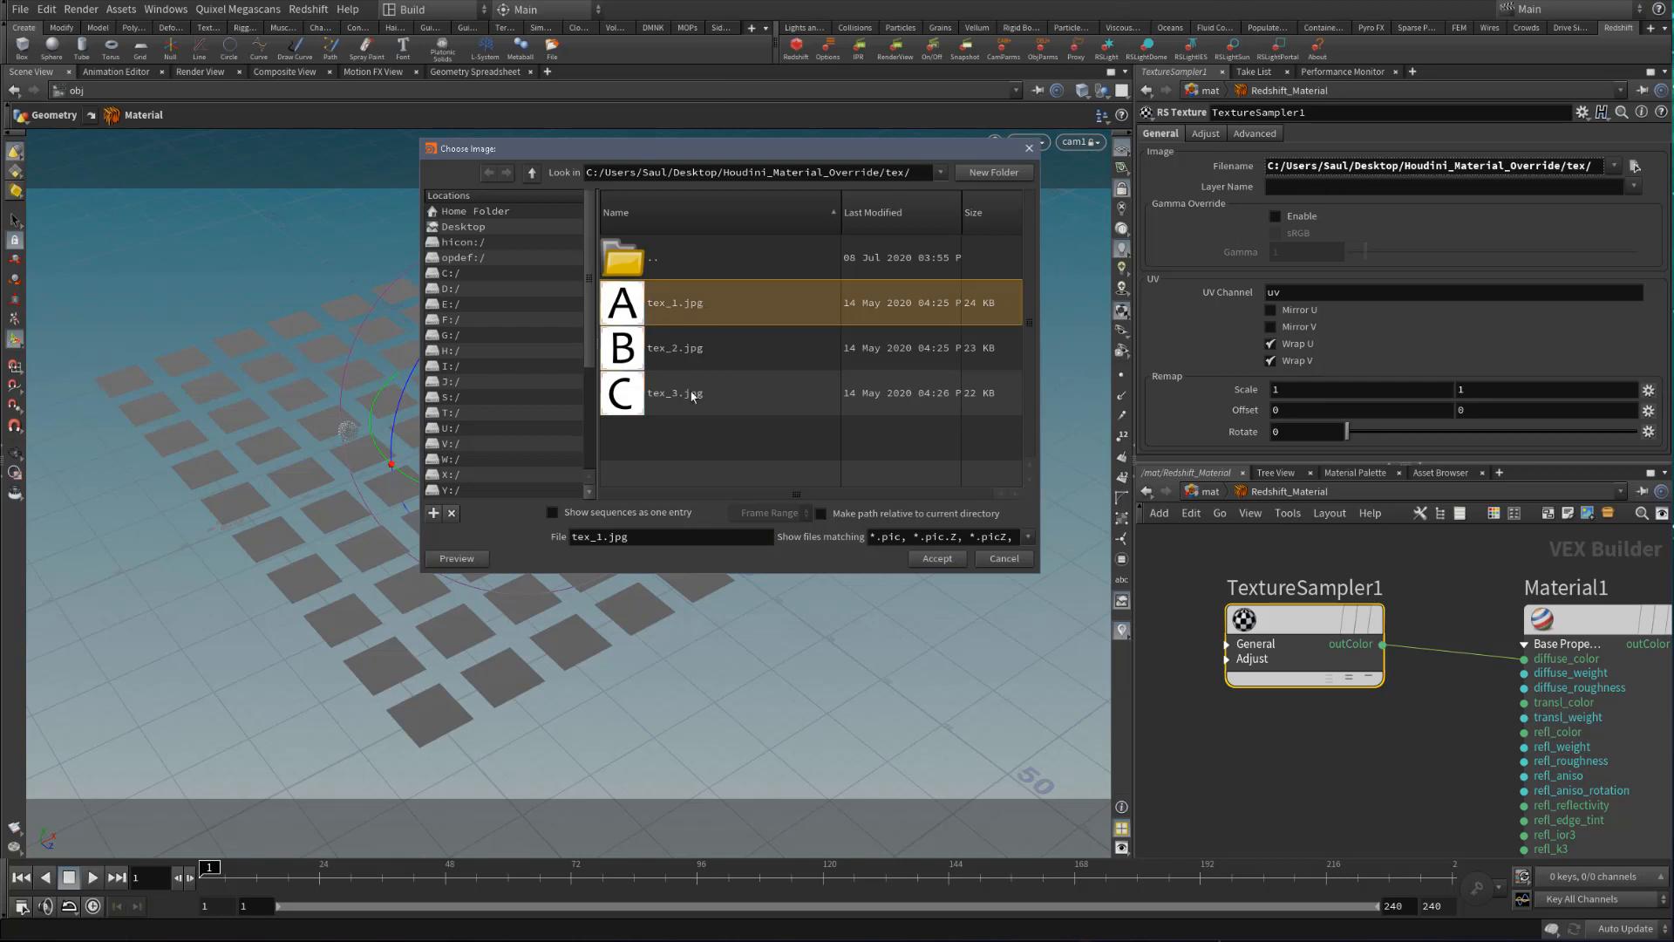
pyautogui.click(935, 558)
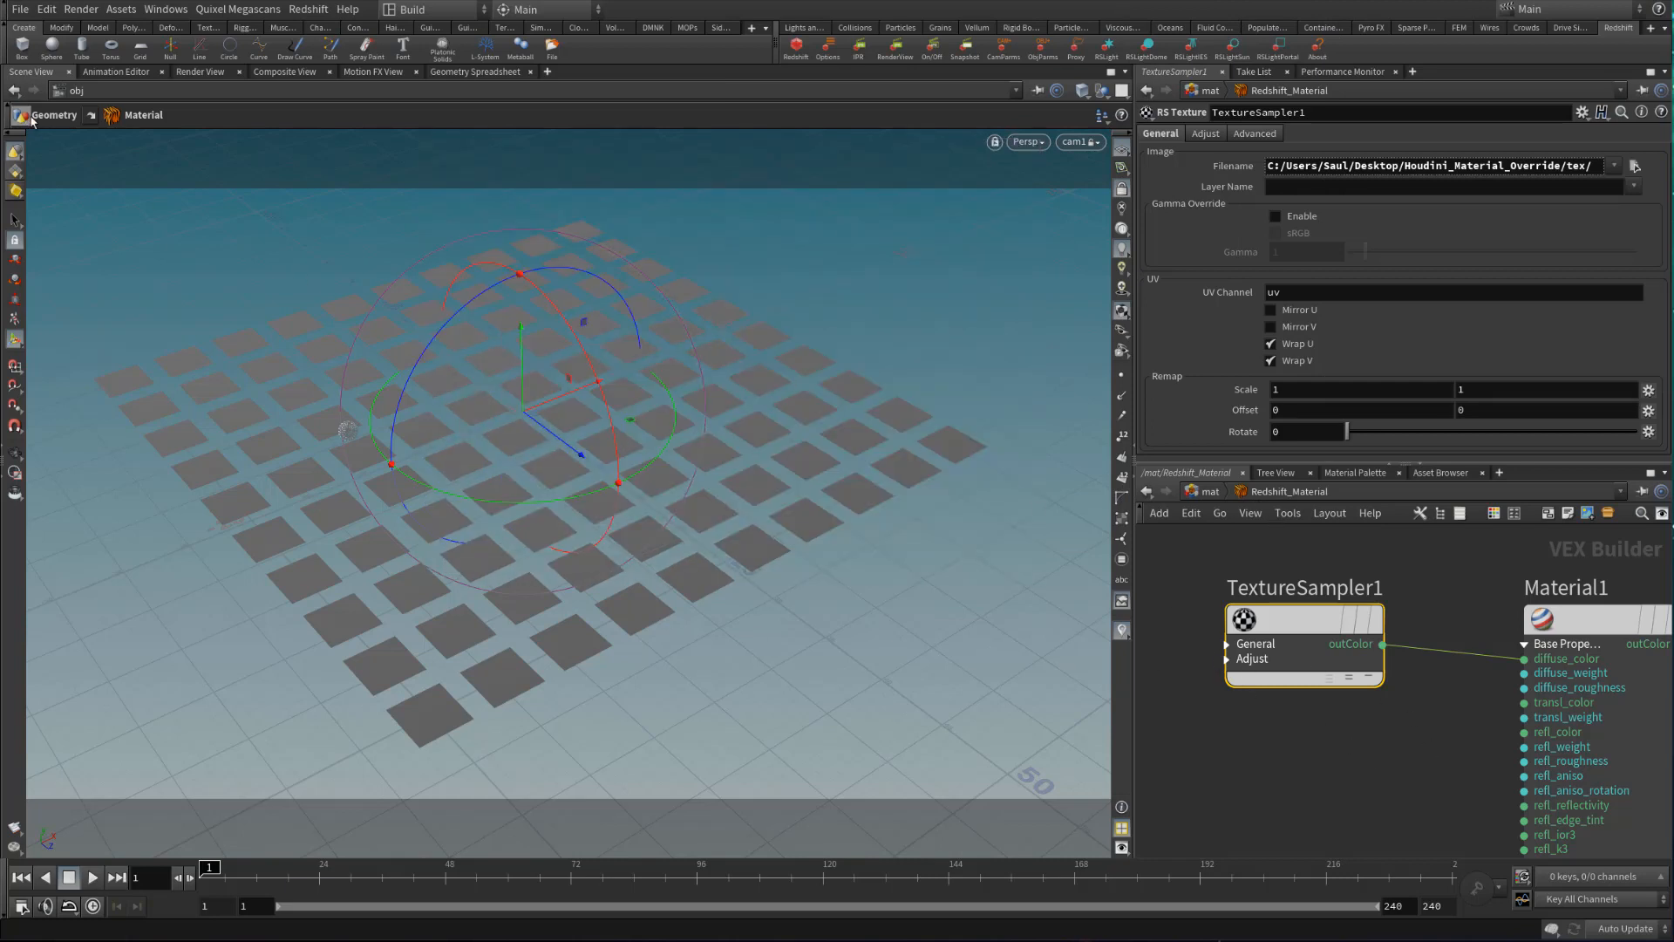
# Set TextureSampler1's filename to $hip/tex/texture_1.jpg and check the grid instances in the IPR render
pyautogui.click(1232, 166)
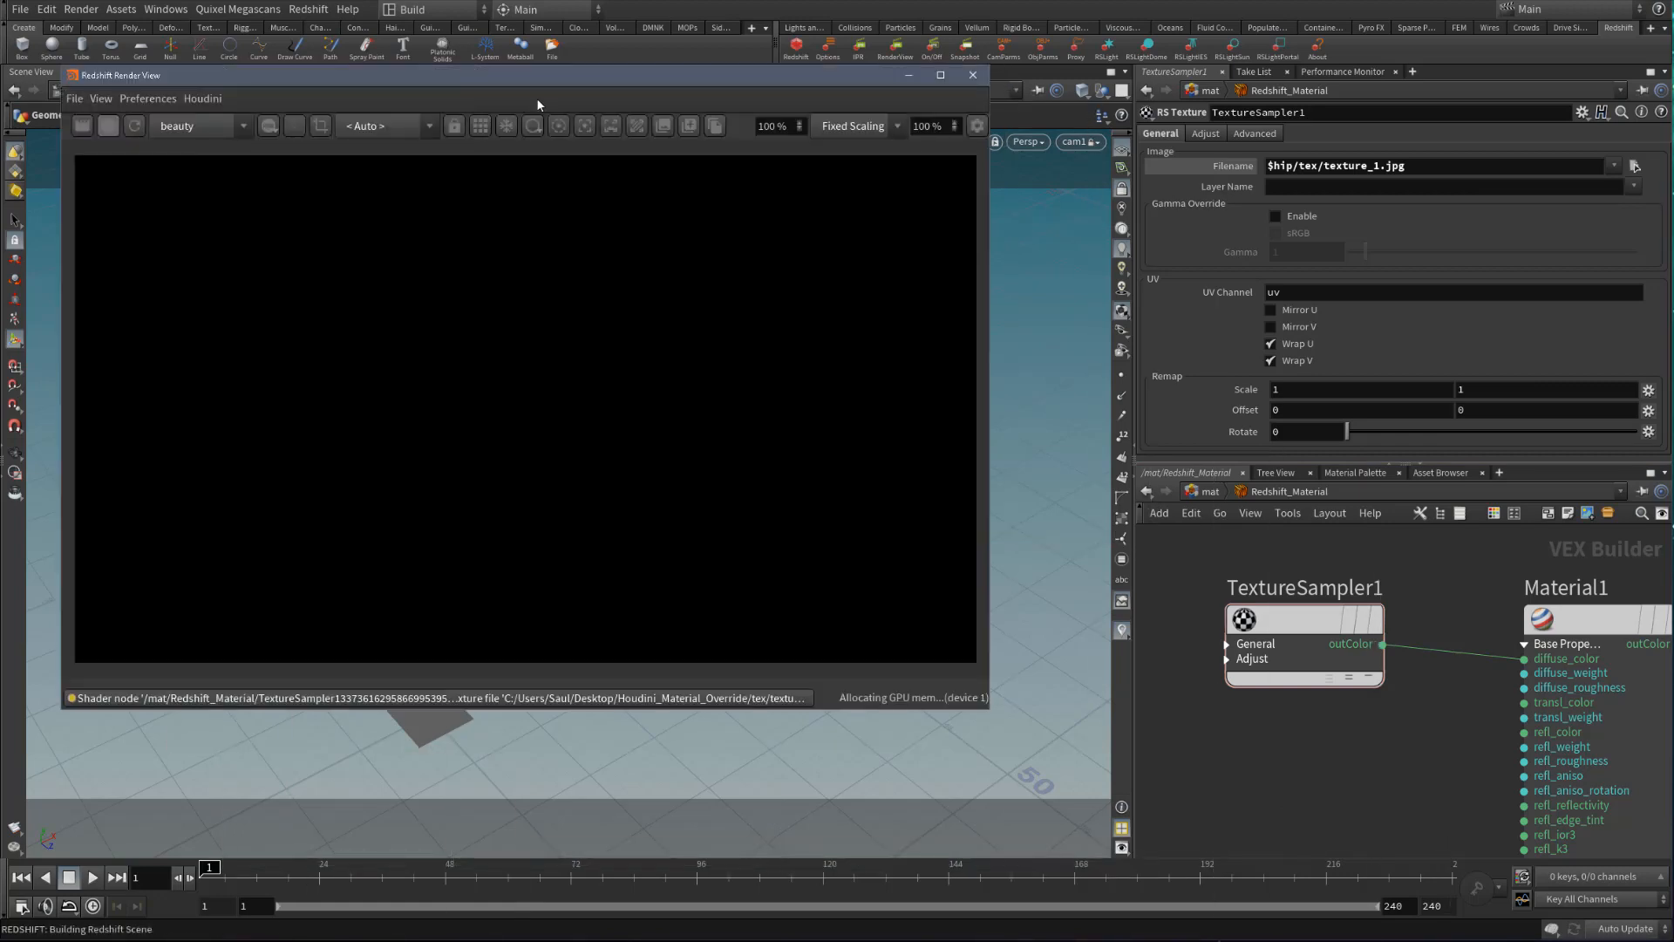
pyautogui.moveTo(572, 80); pyautogui.dragTo(550, 247)
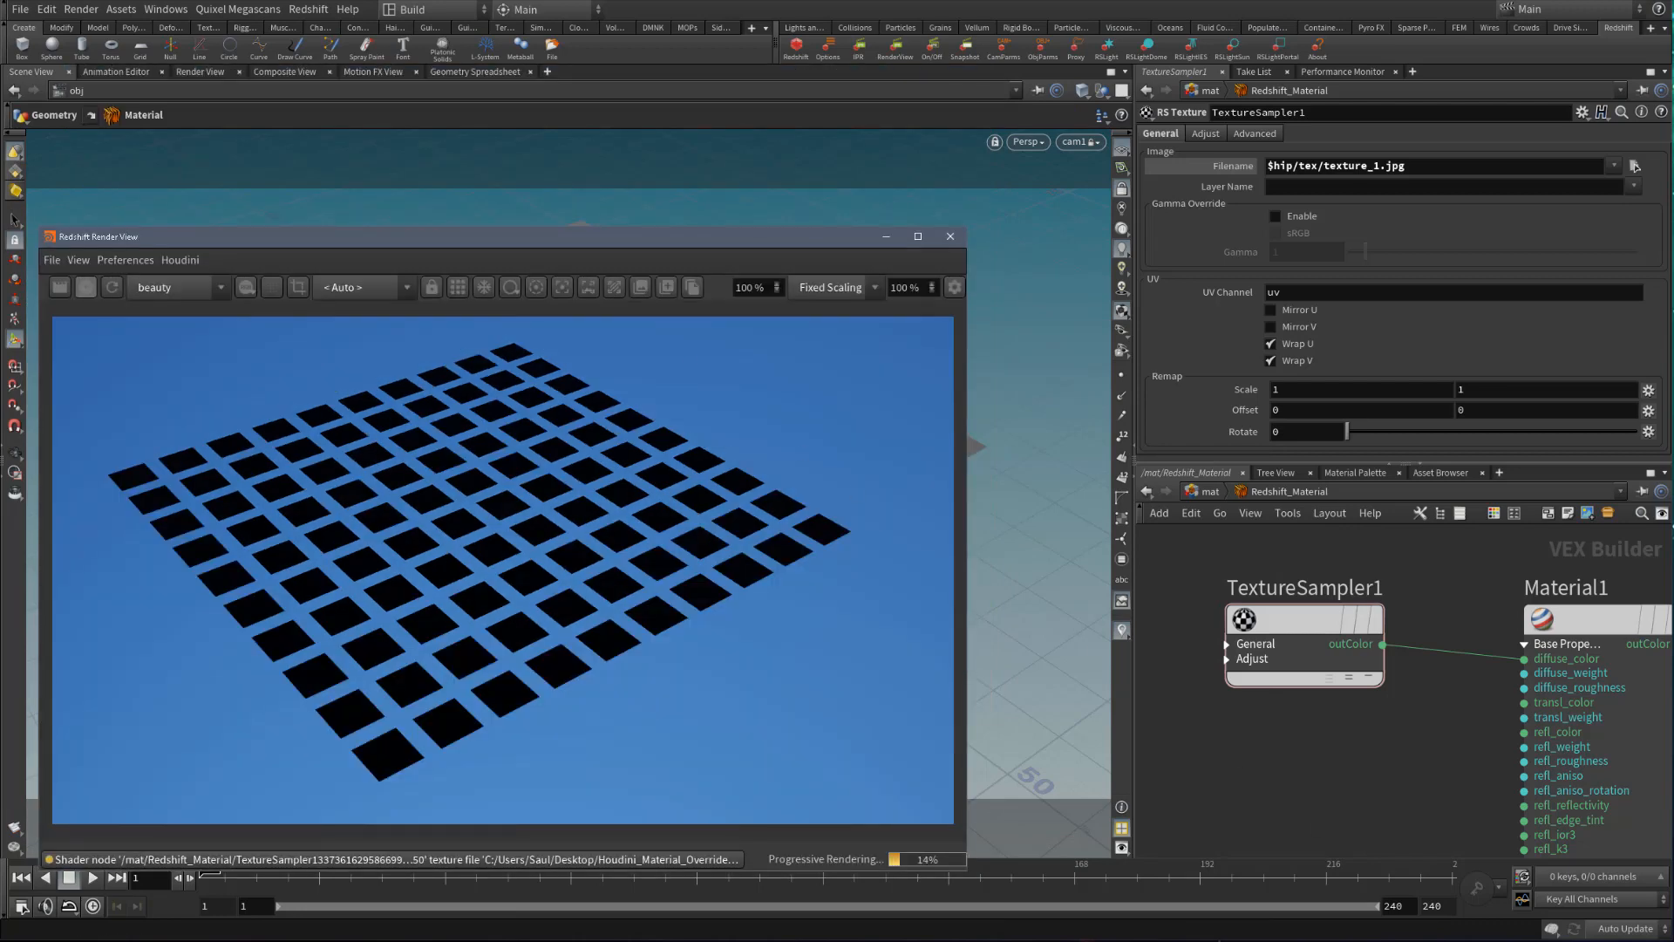
pyautogui.click(671, 350)
pyautogui.moveTo(615, 251); pyautogui.dragTo(657, 196)
pyautogui.click(1207, 491)
pyautogui.click(1207, 491)
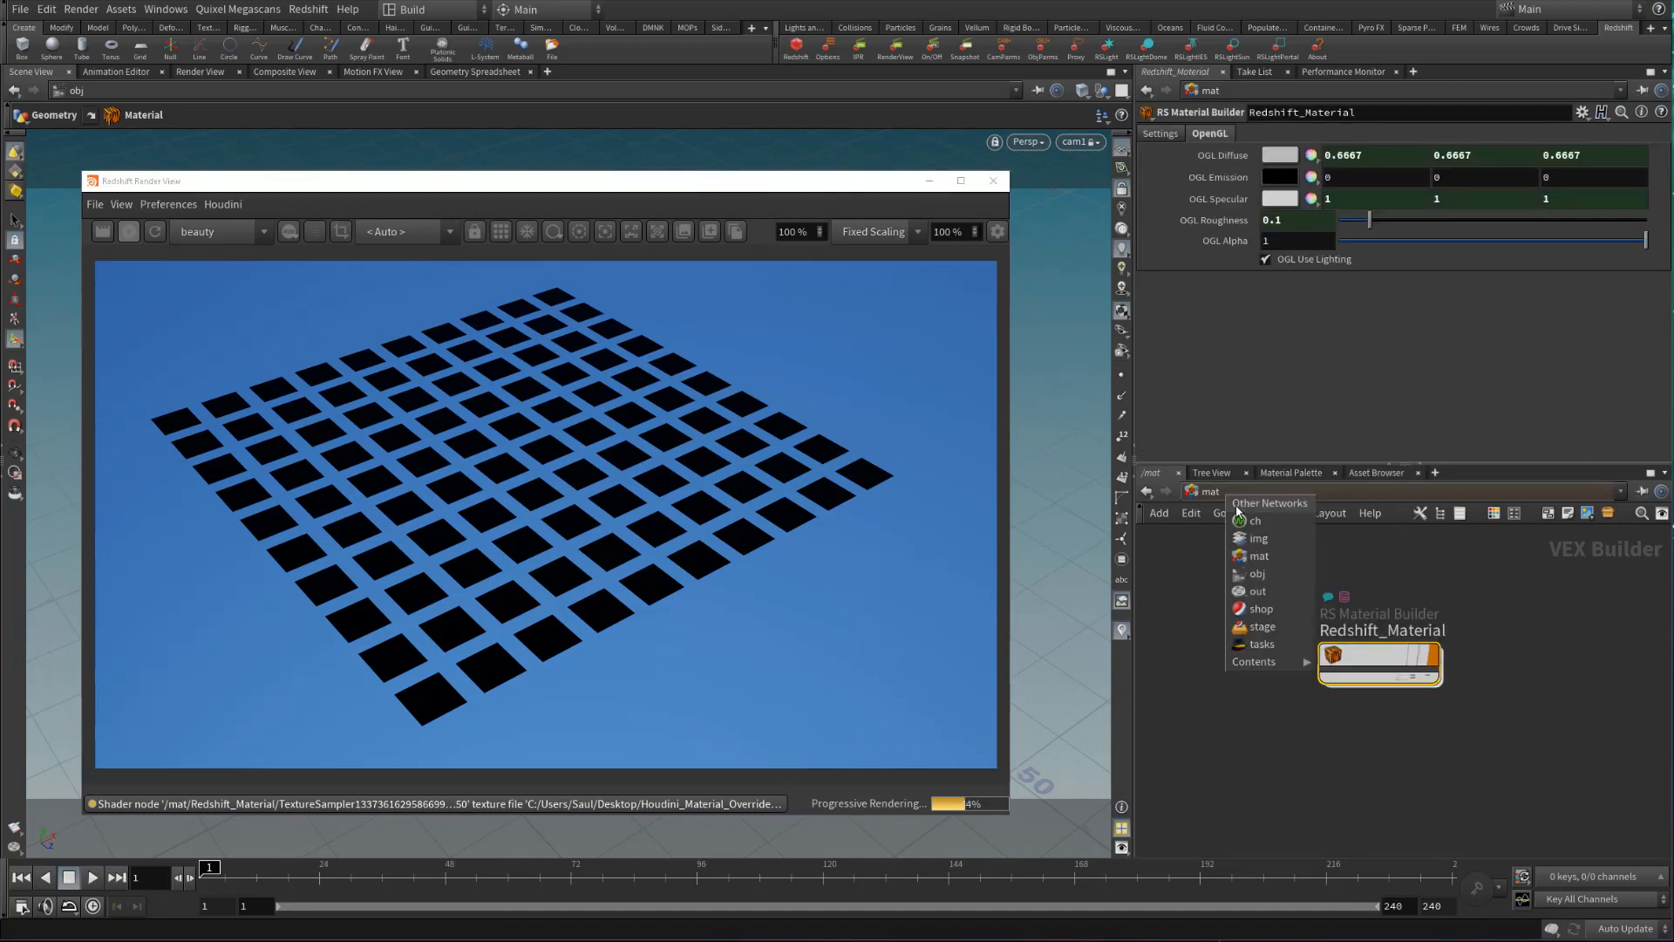
pyautogui.click(1264, 581)
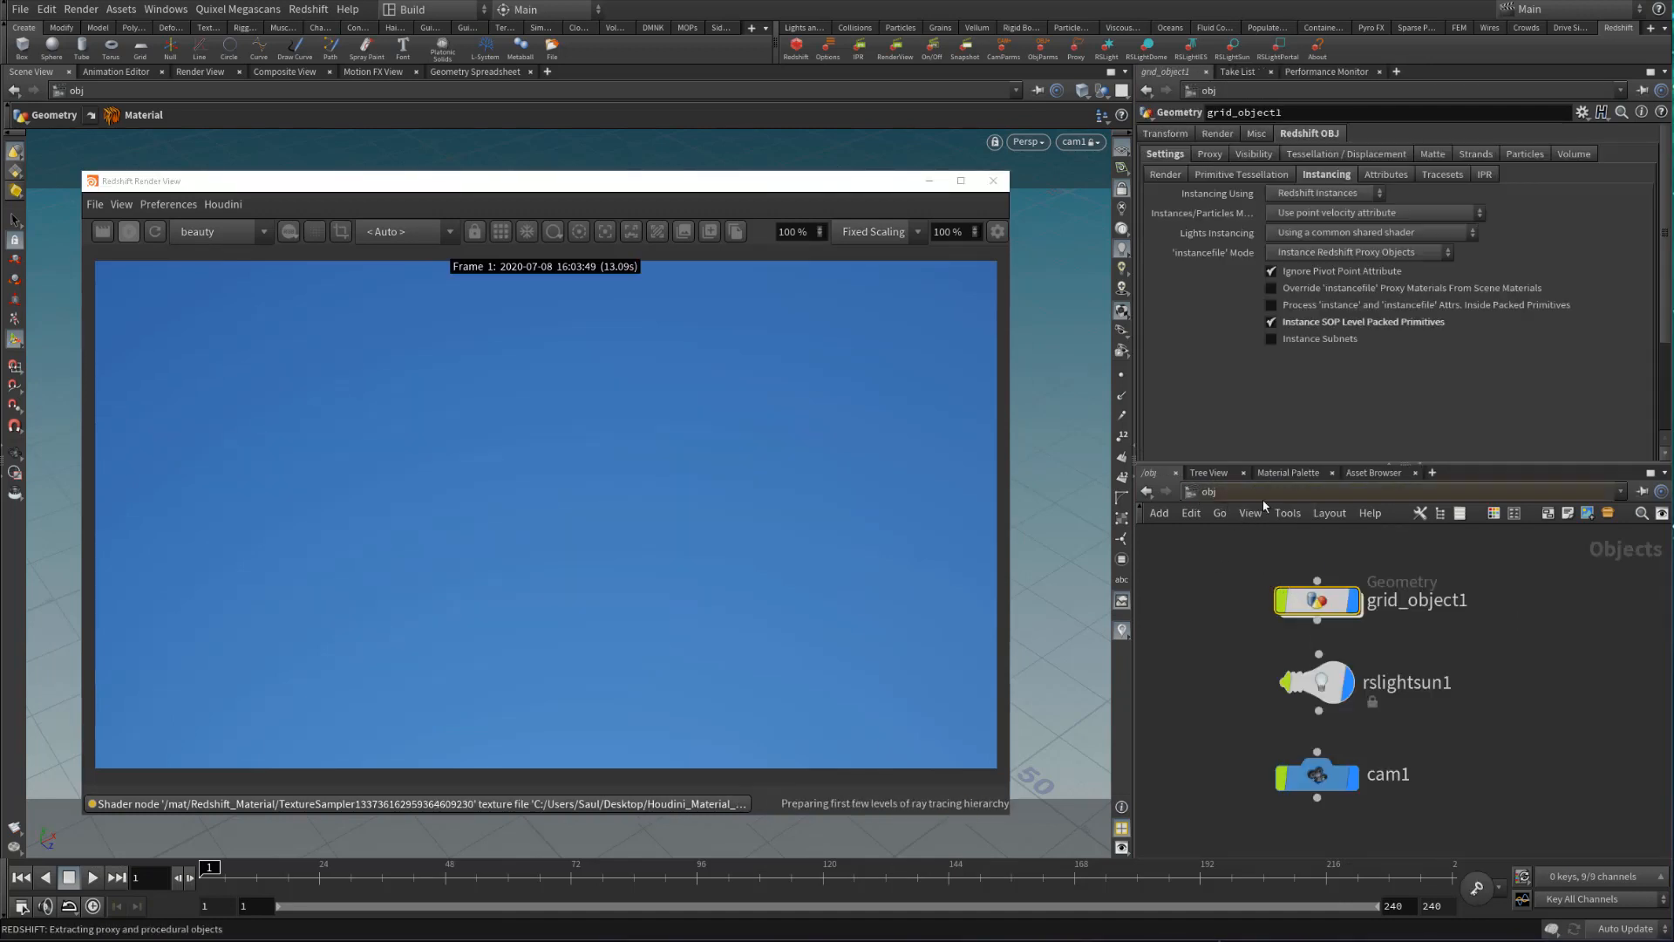
pyautogui.click(1208, 492)
pyautogui.click(1277, 562)
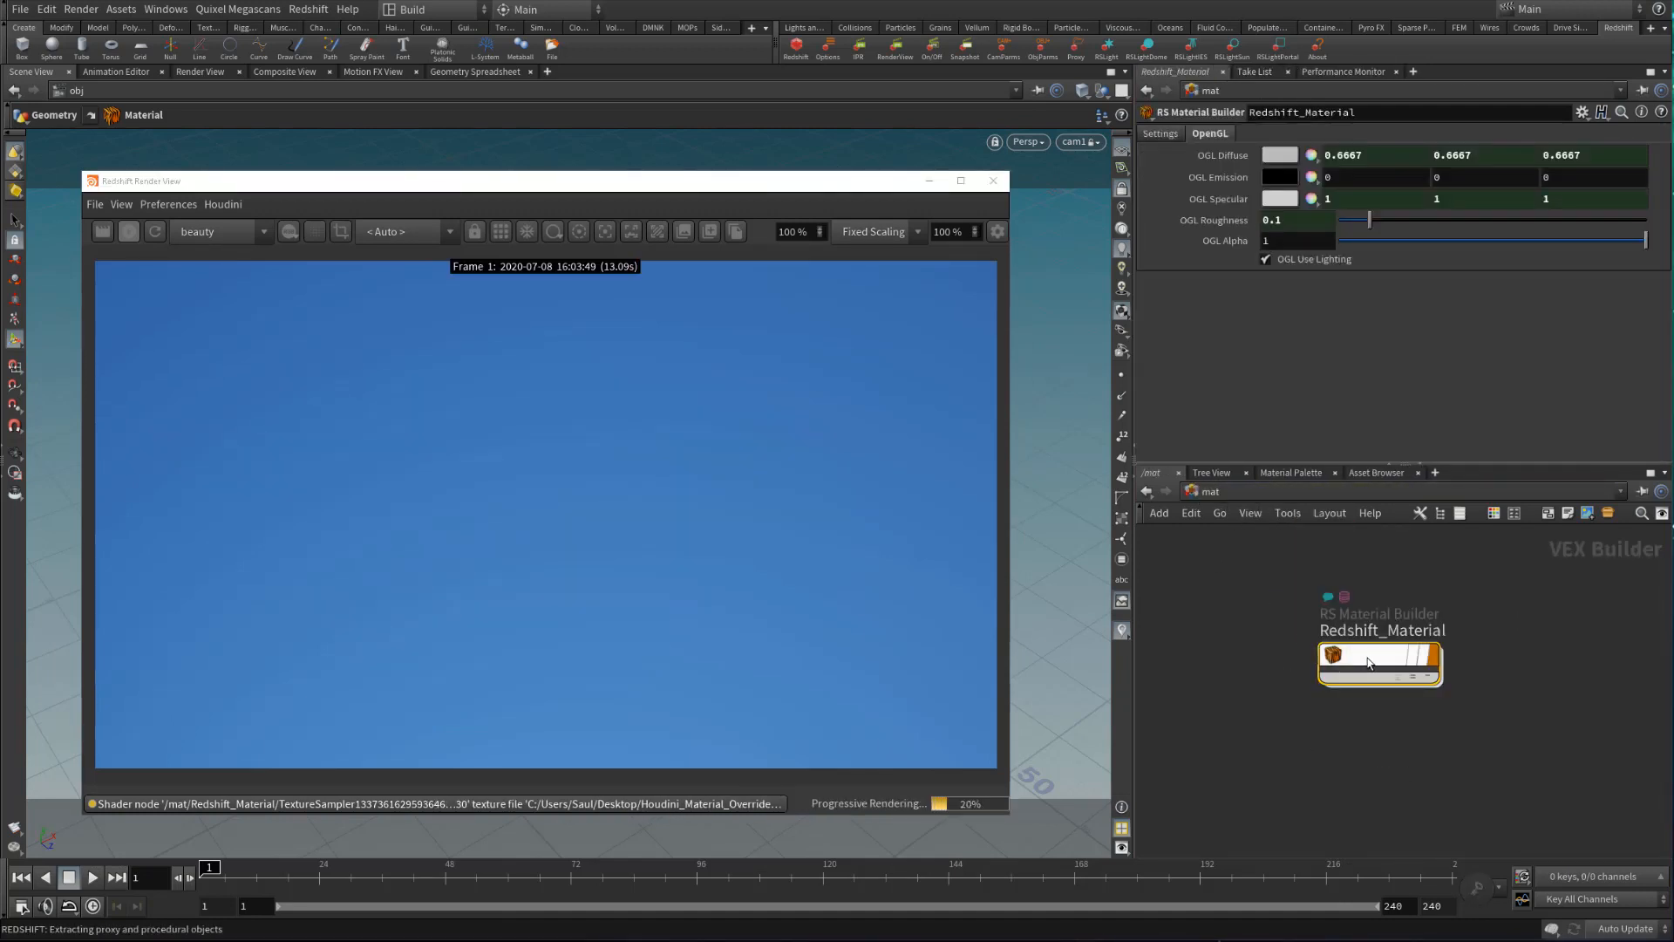
pyautogui.doubleClick(1327, 656)
# Leave the Redshift_Material network, switch to the obj network and open the inside of grid_object1
pyautogui.click(1269, 493)
pyautogui.click(1208, 491)
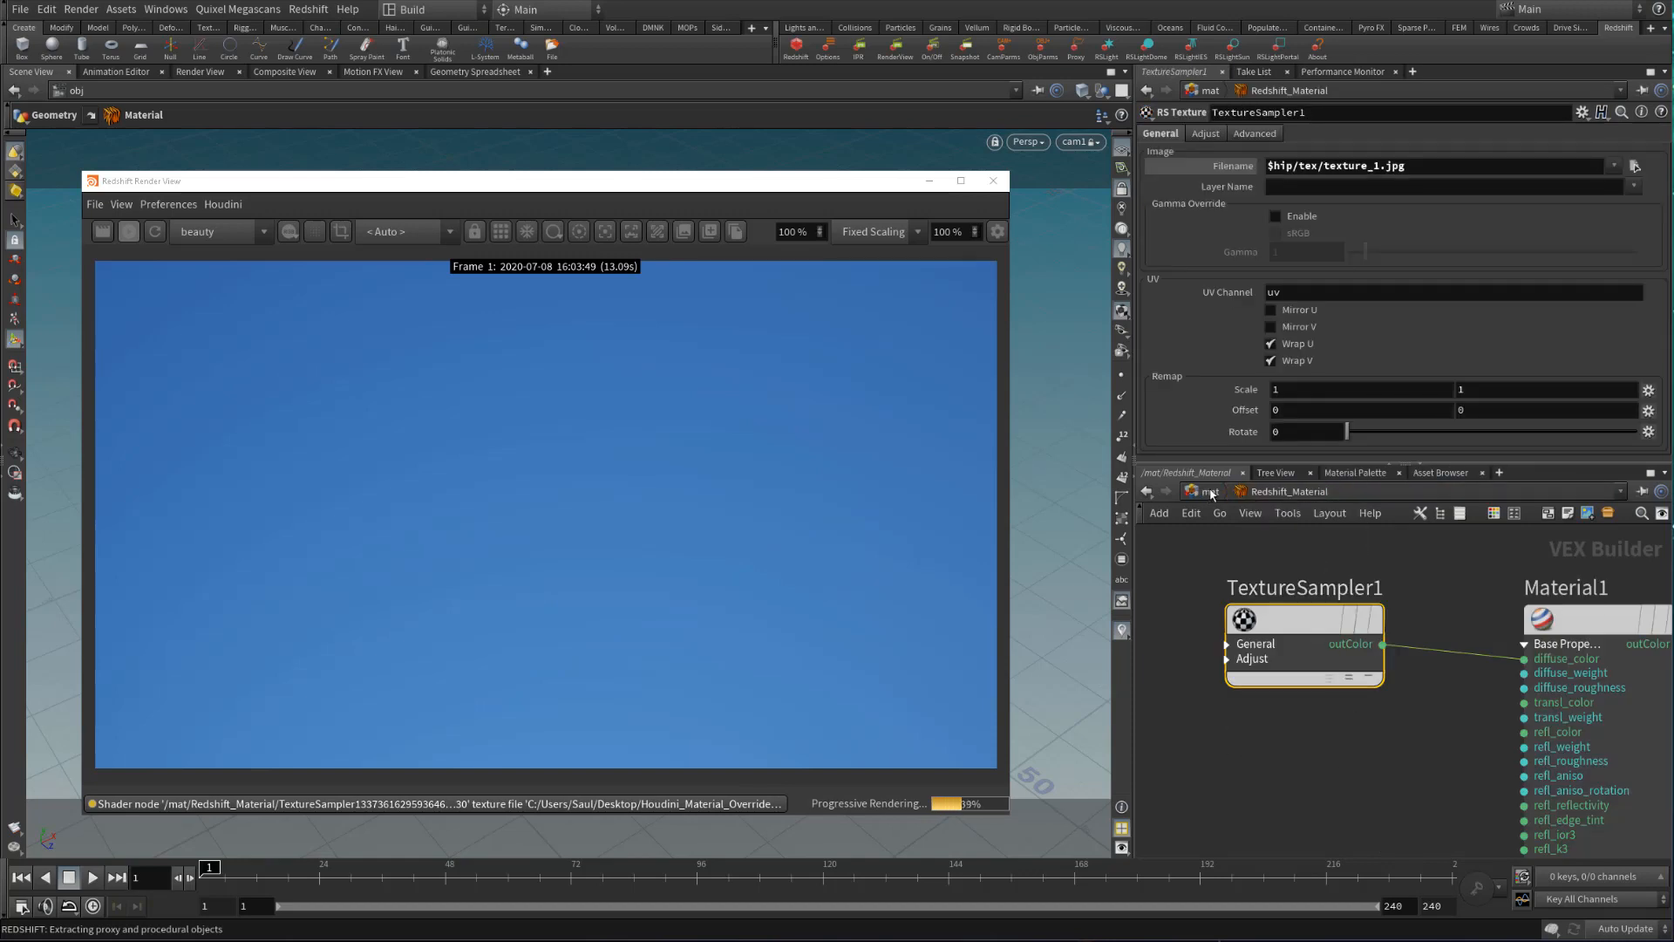
pyautogui.click(1208, 491)
pyautogui.click(1207, 492)
pyautogui.click(1243, 571)
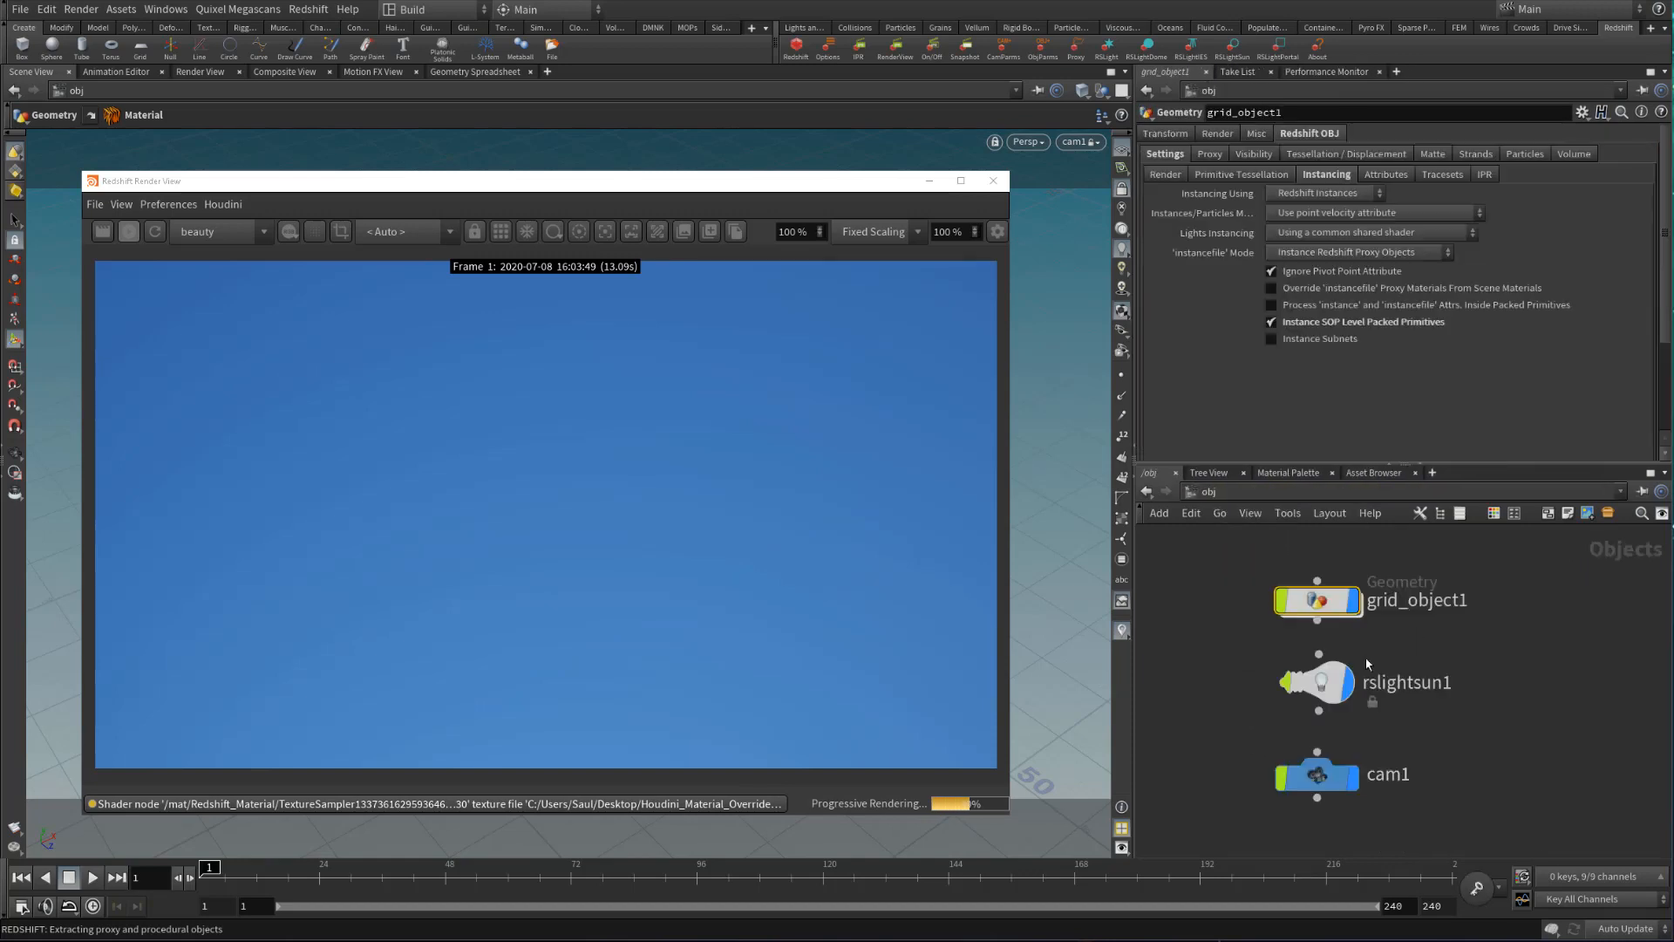
pyautogui.doubleClick(1326, 598)
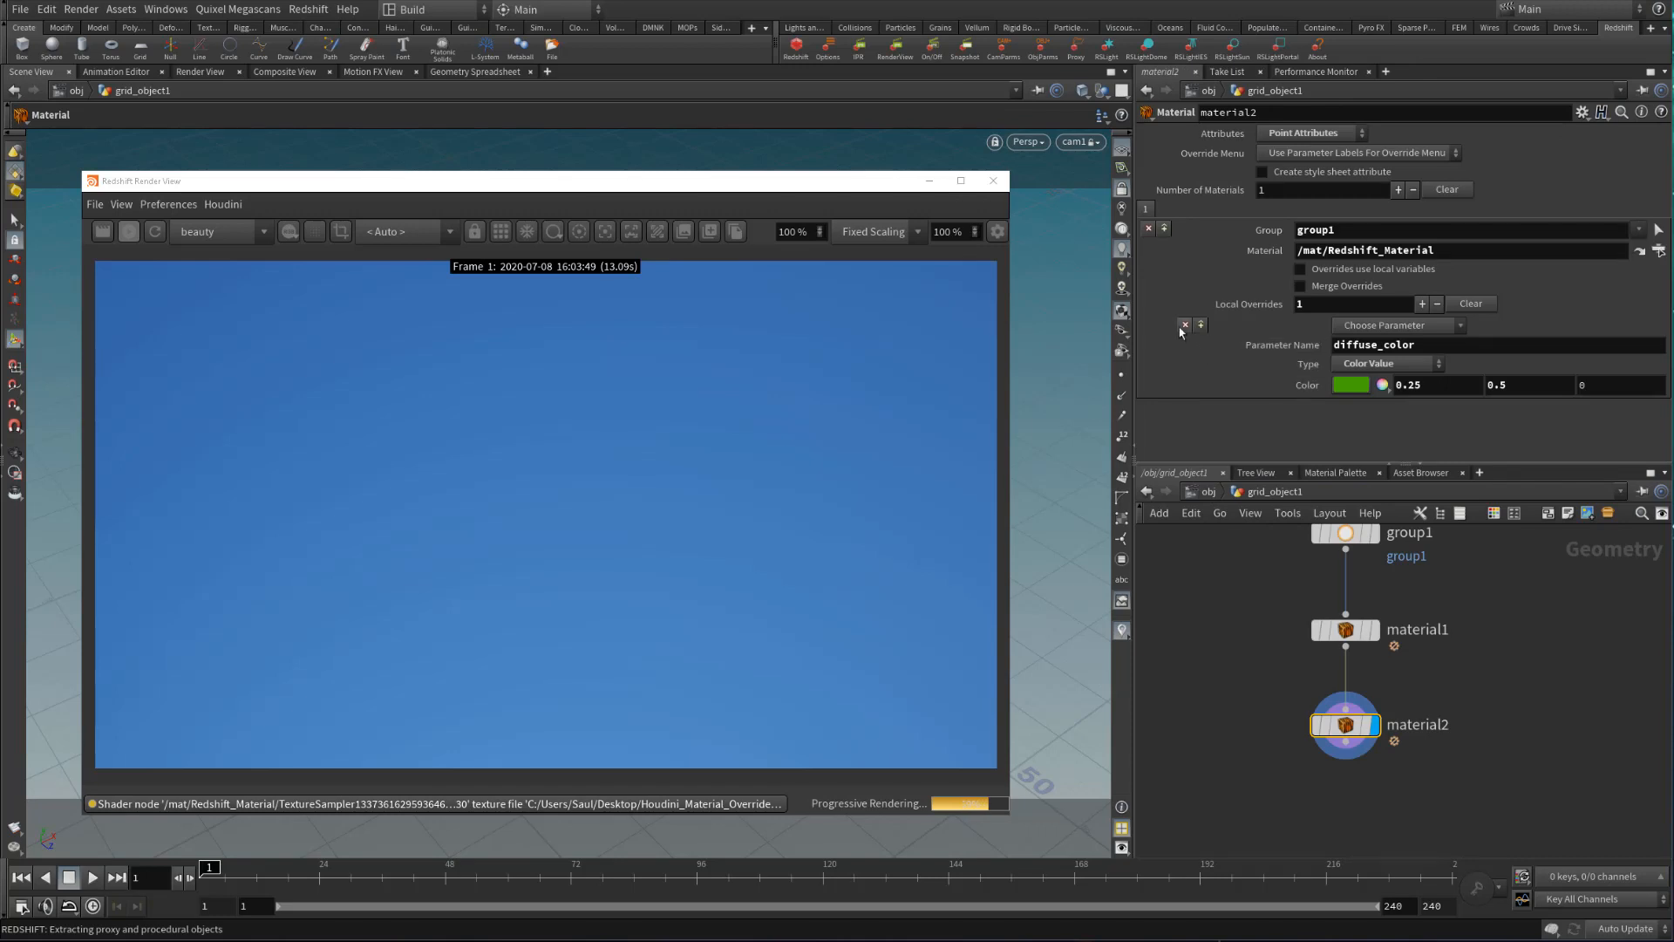
# Remove the diffuse_color local override from material2 and move the render view aside
pyautogui.keyDown('shift'); pyautogui.click(1345, 630); pyautogui.keyUp('shift')
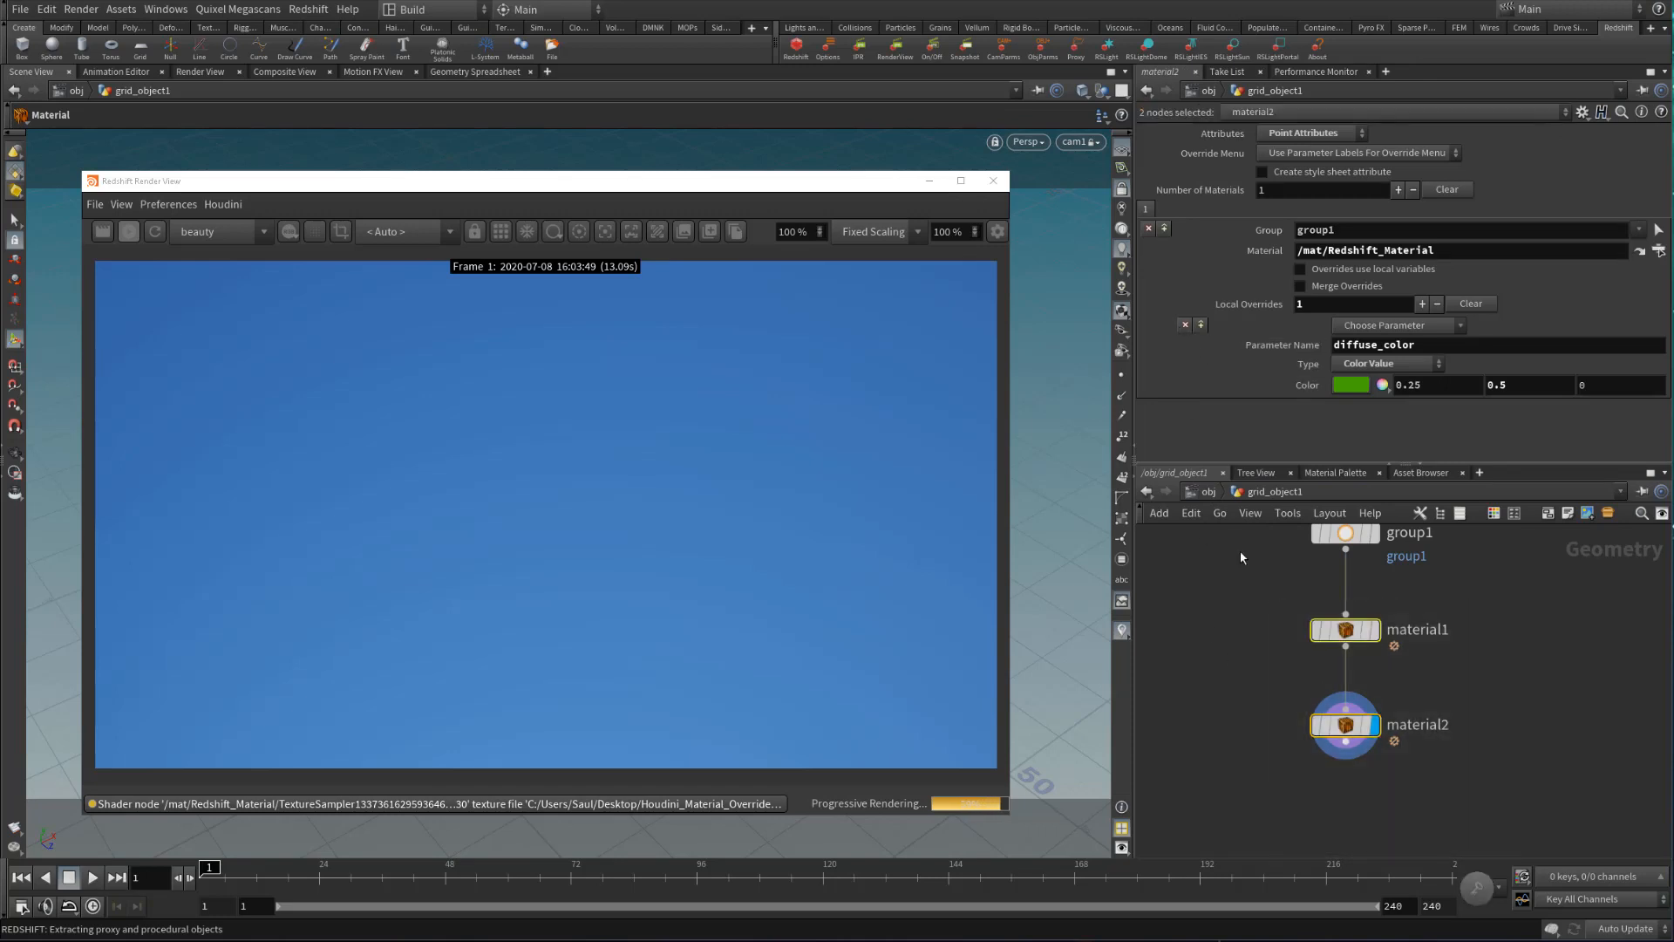
pyautogui.click(1185, 324)
pyautogui.moveTo(757, 190); pyautogui.dragTo(707, 220)
# Disconnect material2 from material1 and make material1 the displayed node
pyautogui.click(1405, 751)
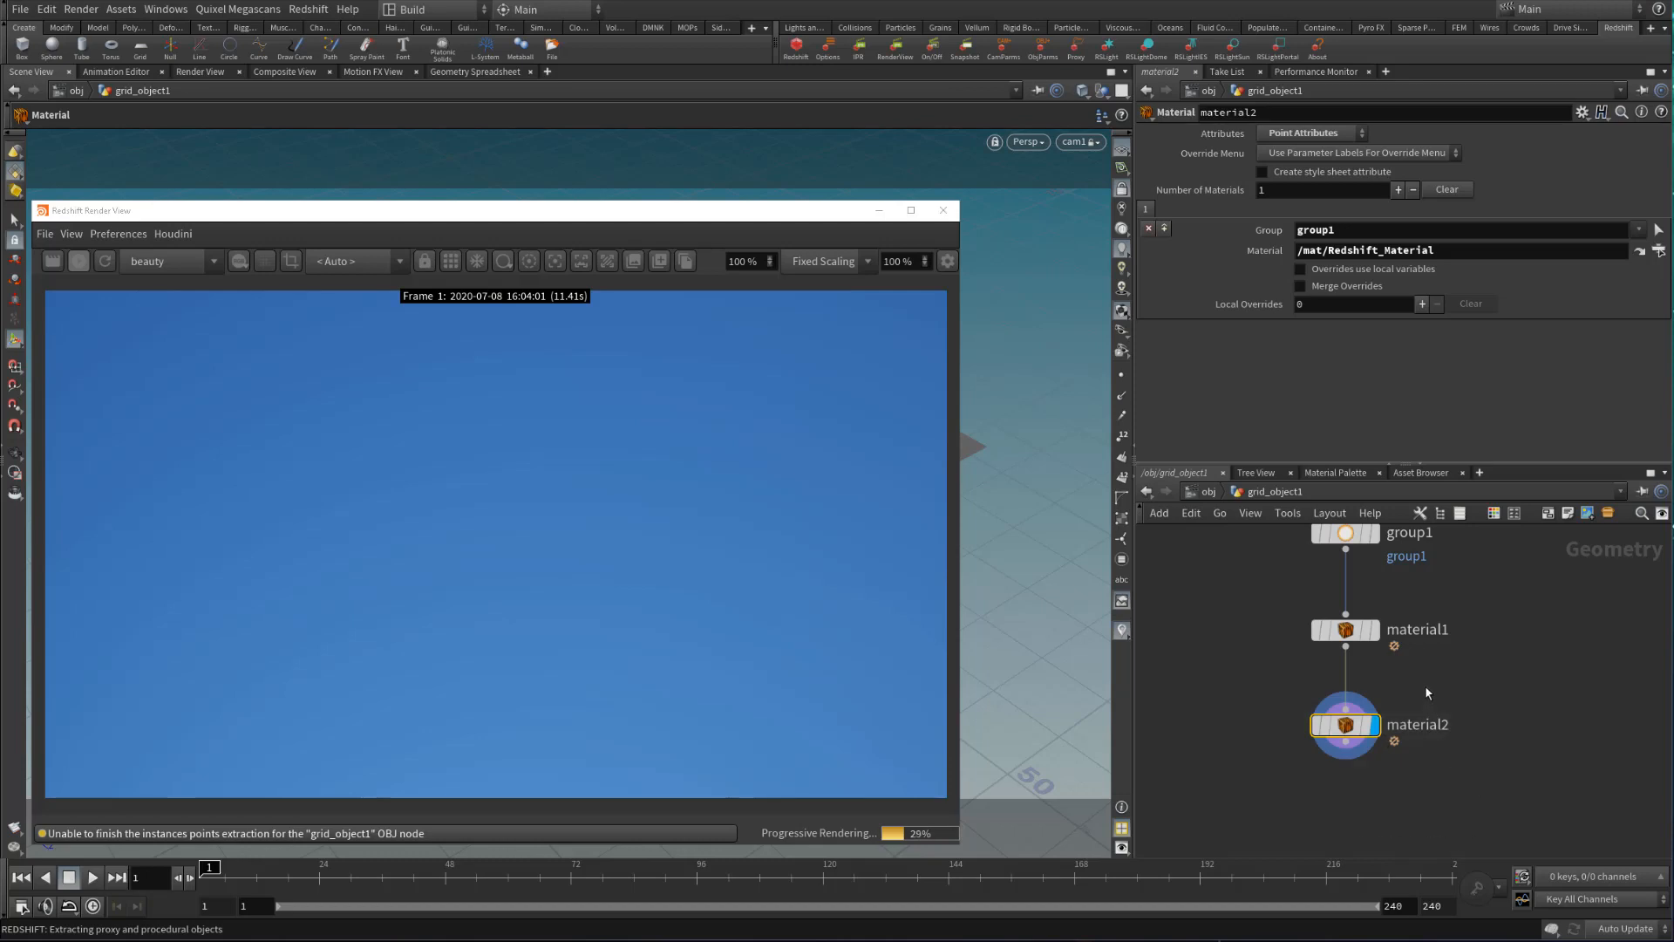
pyautogui.click(1374, 629)
# Restart the IPR render, examine the grid instances and close the render view
pyautogui.click(104, 261)
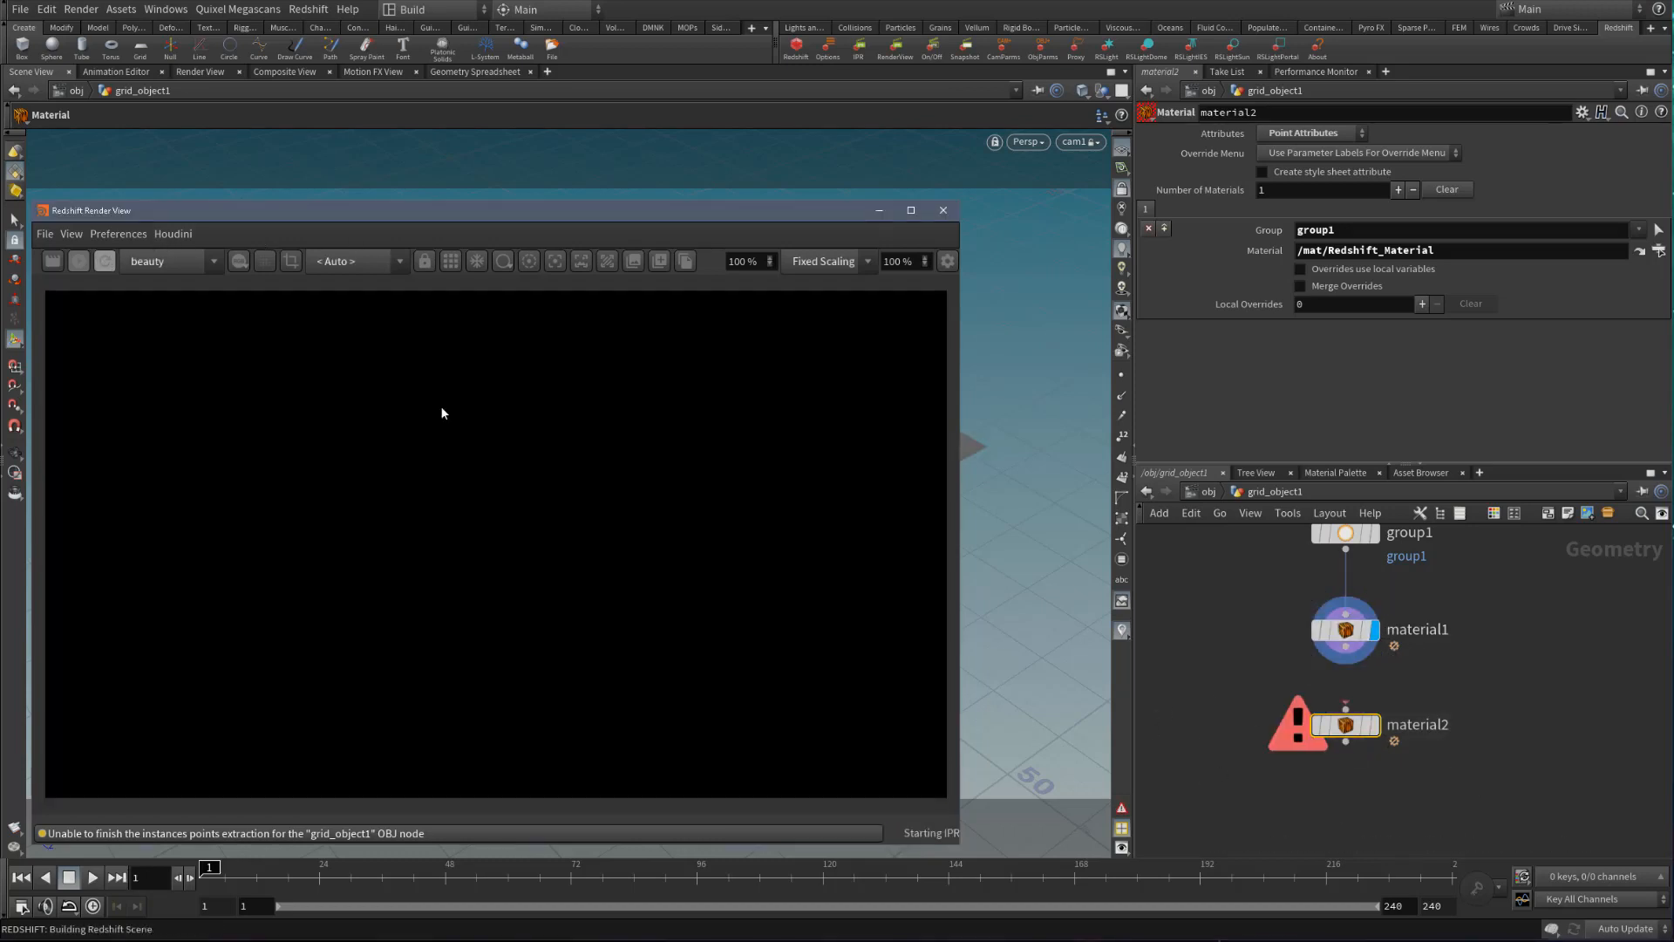
pyautogui.moveTo(520, 217); pyautogui.dragTo(599, 317)
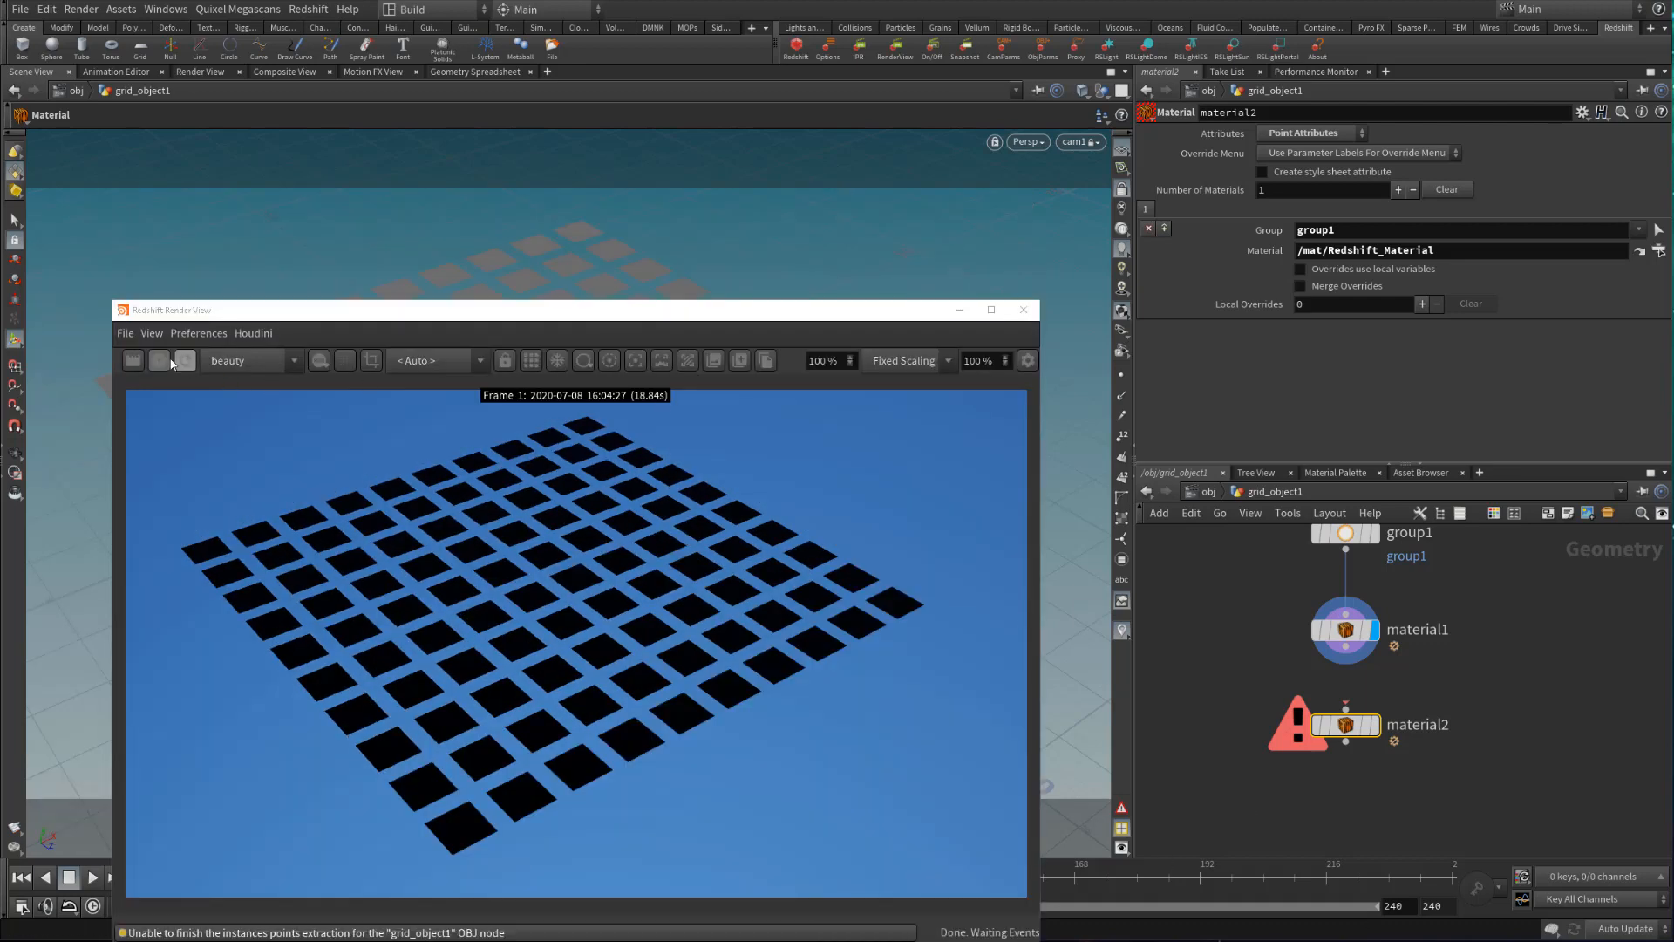
pyautogui.click(1023, 309)
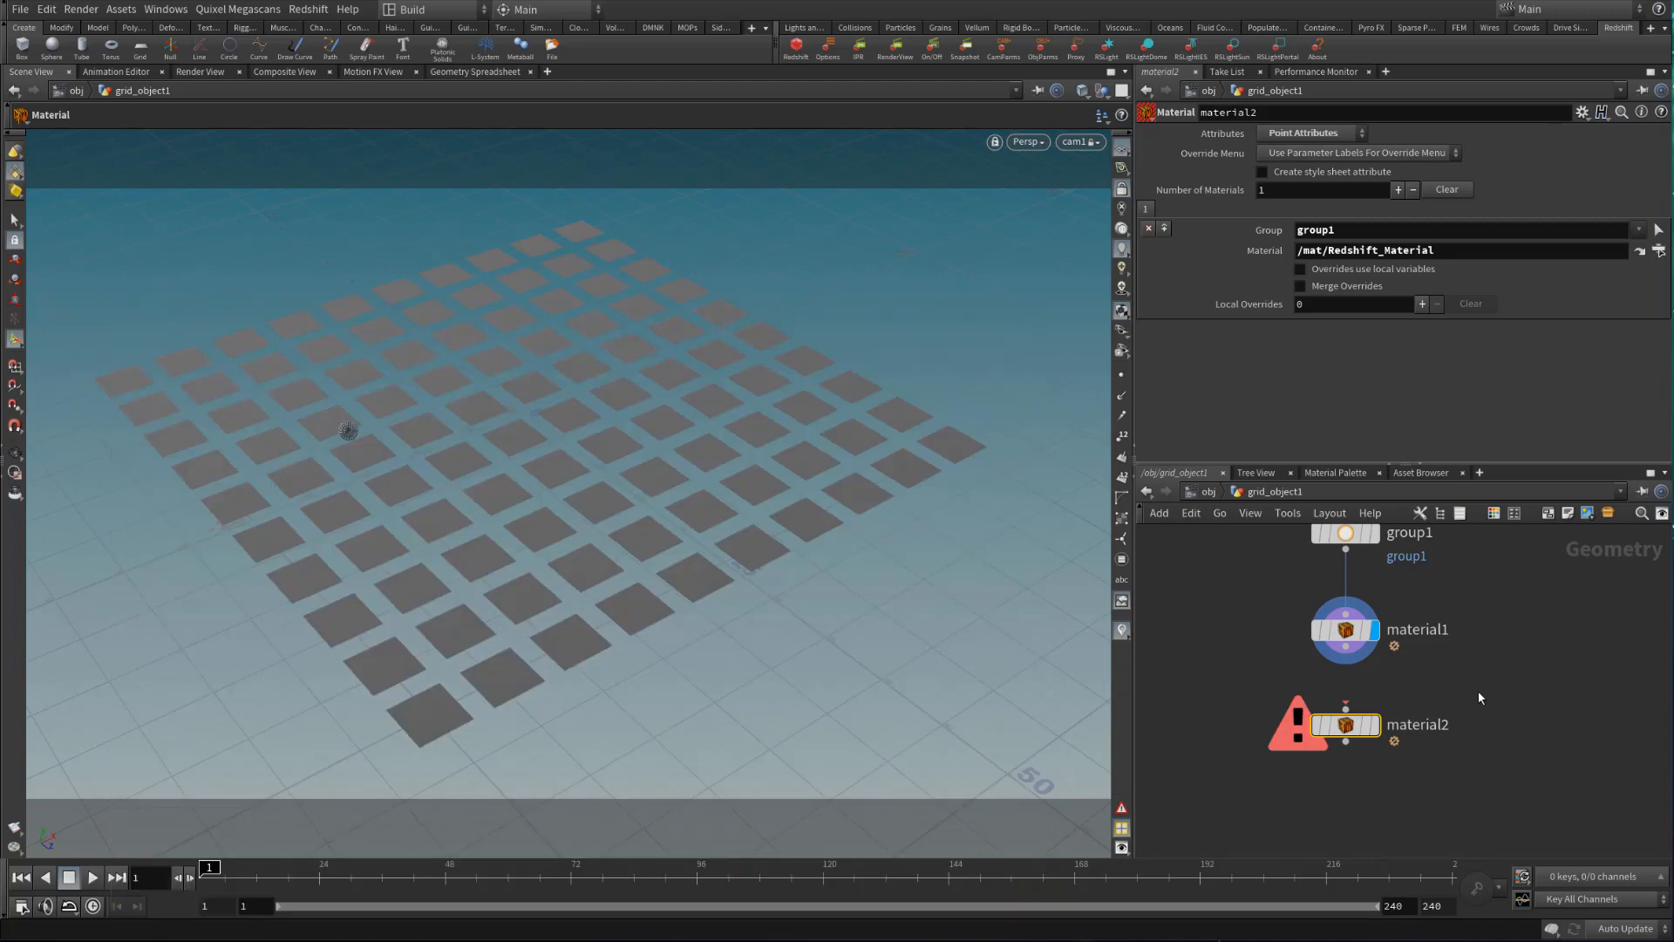
# Spread grid1 and grid2 farther apart above copytopoints1
pyautogui.moveTo(1526, 528); pyautogui.dragTo(1466, 791, button='middle')
pyautogui.moveTo(1425, 652); pyautogui.dragTo(1446, 654)
pyautogui.moveTo(1261, 654); pyautogui.dragTo(1198, 654)
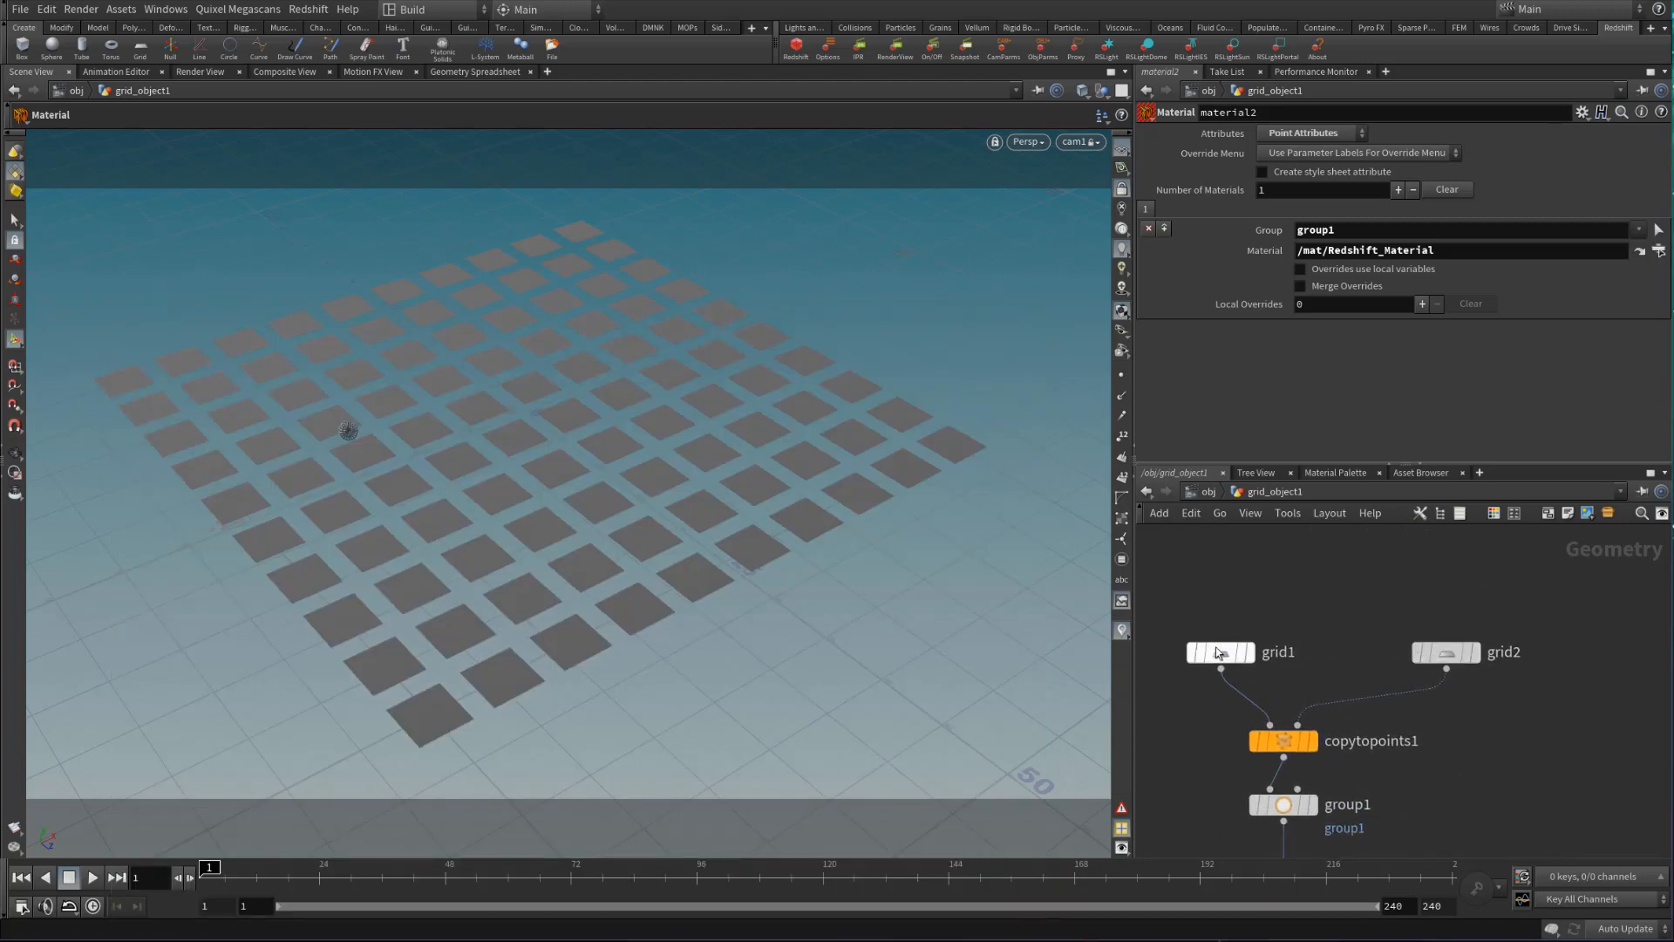
# Insert a UV Project node between grid1 and copytopoints1, align it under grid1 and review its projection settings
pyautogui.press('Tab')
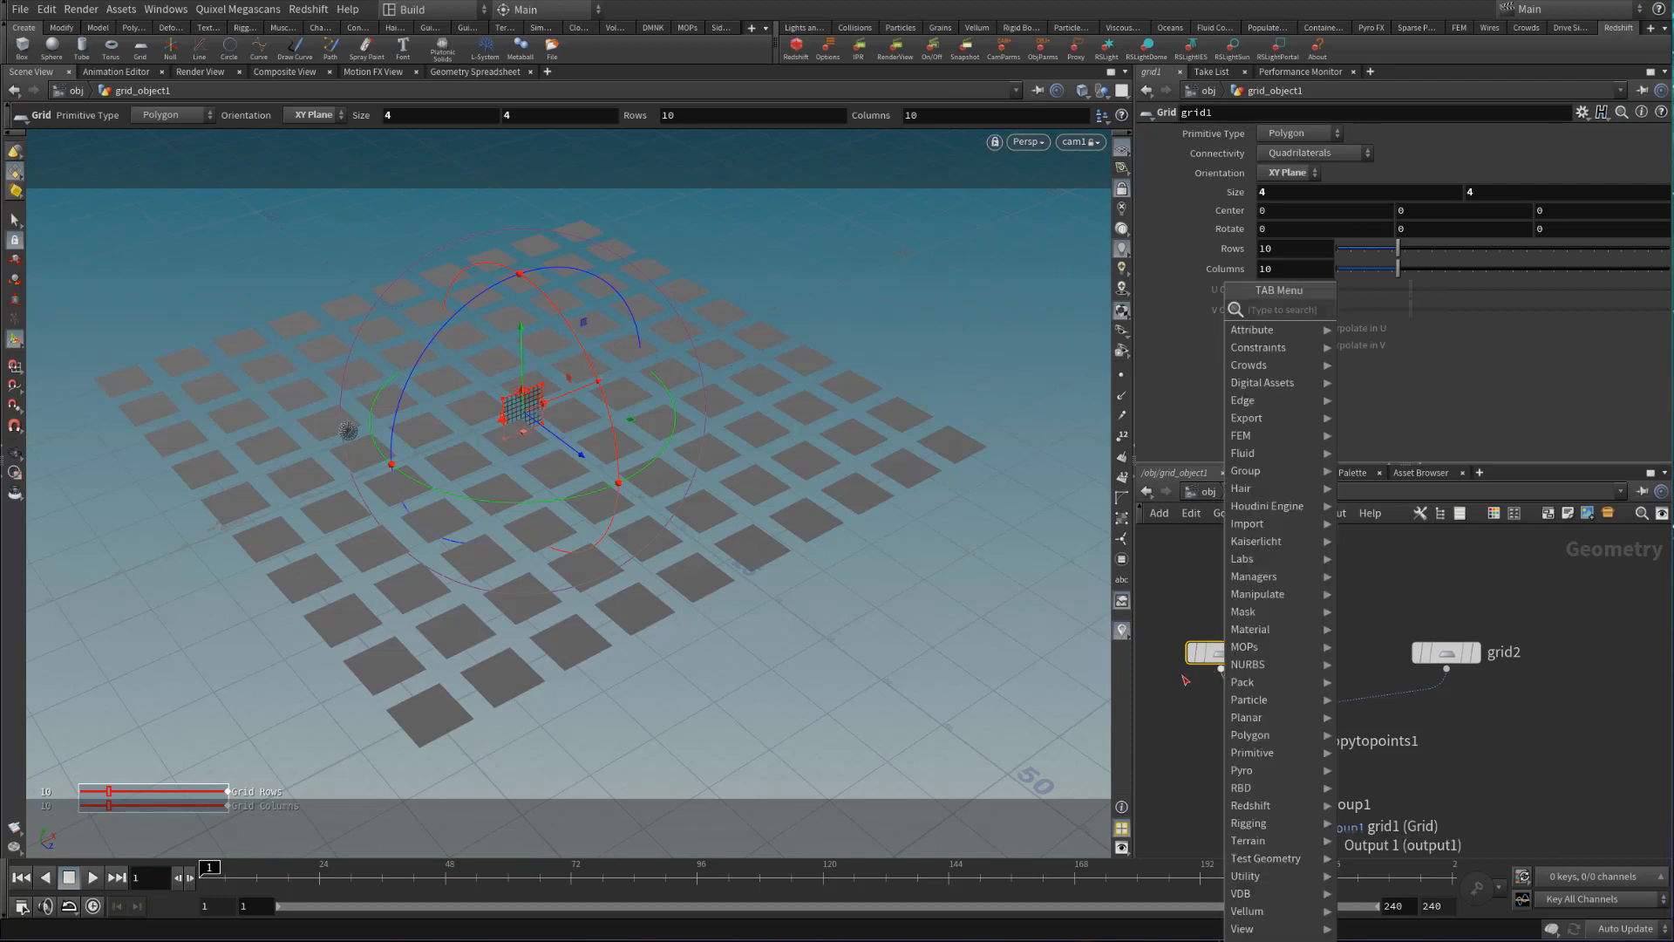
pyautogui.write('uvproj')
pyautogui.press('BackSpace')
pyautogui.press('BackSpace')
pyautogui.press('Return')
pyautogui.click(1183, 720)
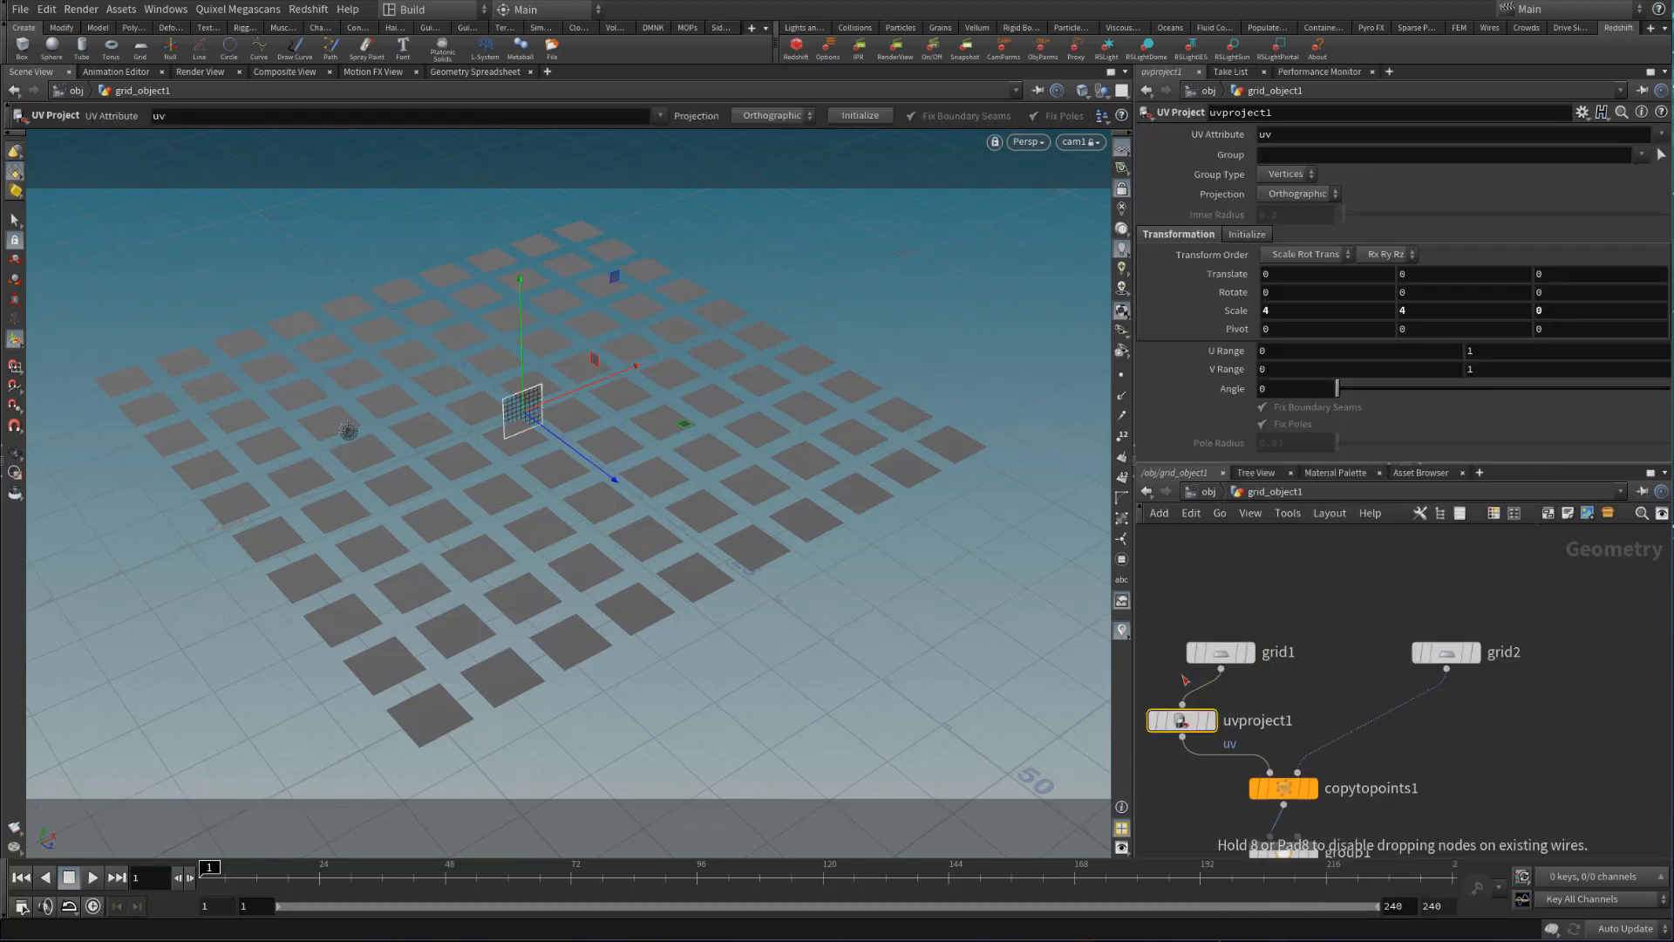
pyautogui.moveTo(1182, 727); pyautogui.dragTo(1222, 706)
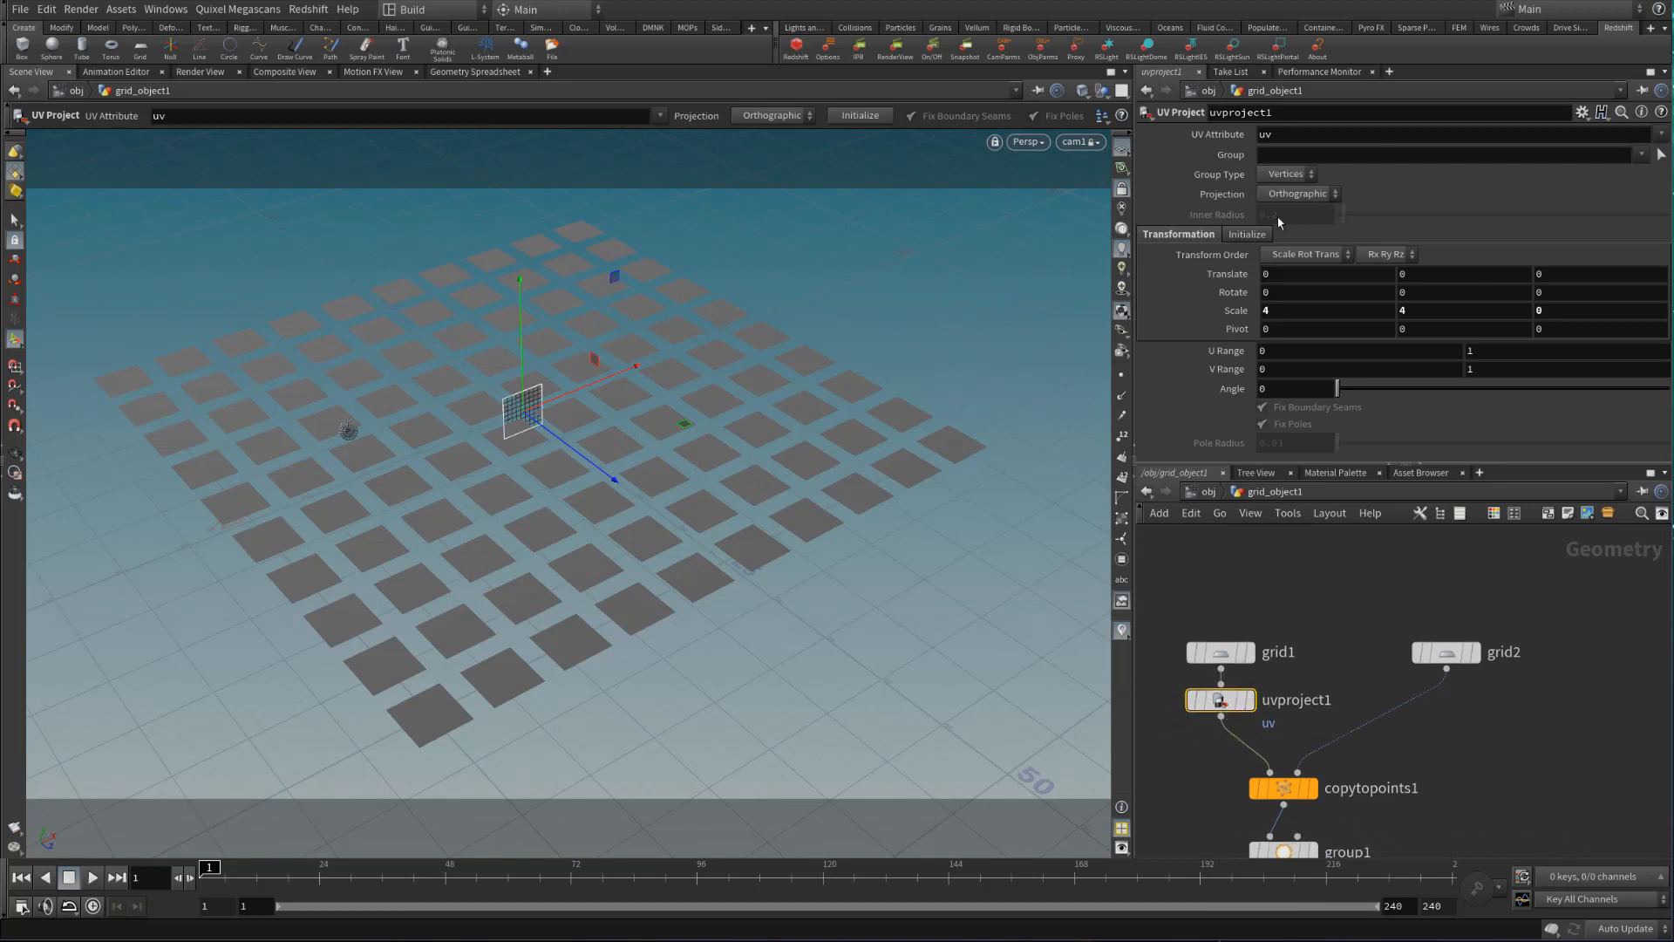
pyautogui.click(1247, 233)
pyautogui.click(1172, 237)
# Move the disconnected material2 farther below material1 and remove the diffuse_color local override from material1
pyautogui.scroll(-5, 1535, 703)
pyautogui.moveTo(1509, 714); pyautogui.dragTo(1443, 532, button='middle')
pyautogui.scroll(1, 1407, 623)
pyautogui.scroll(3, 1407, 621)
pyautogui.moveTo(1285, 705); pyautogui.dragTo(1285, 768)
pyautogui.click(1284, 658)
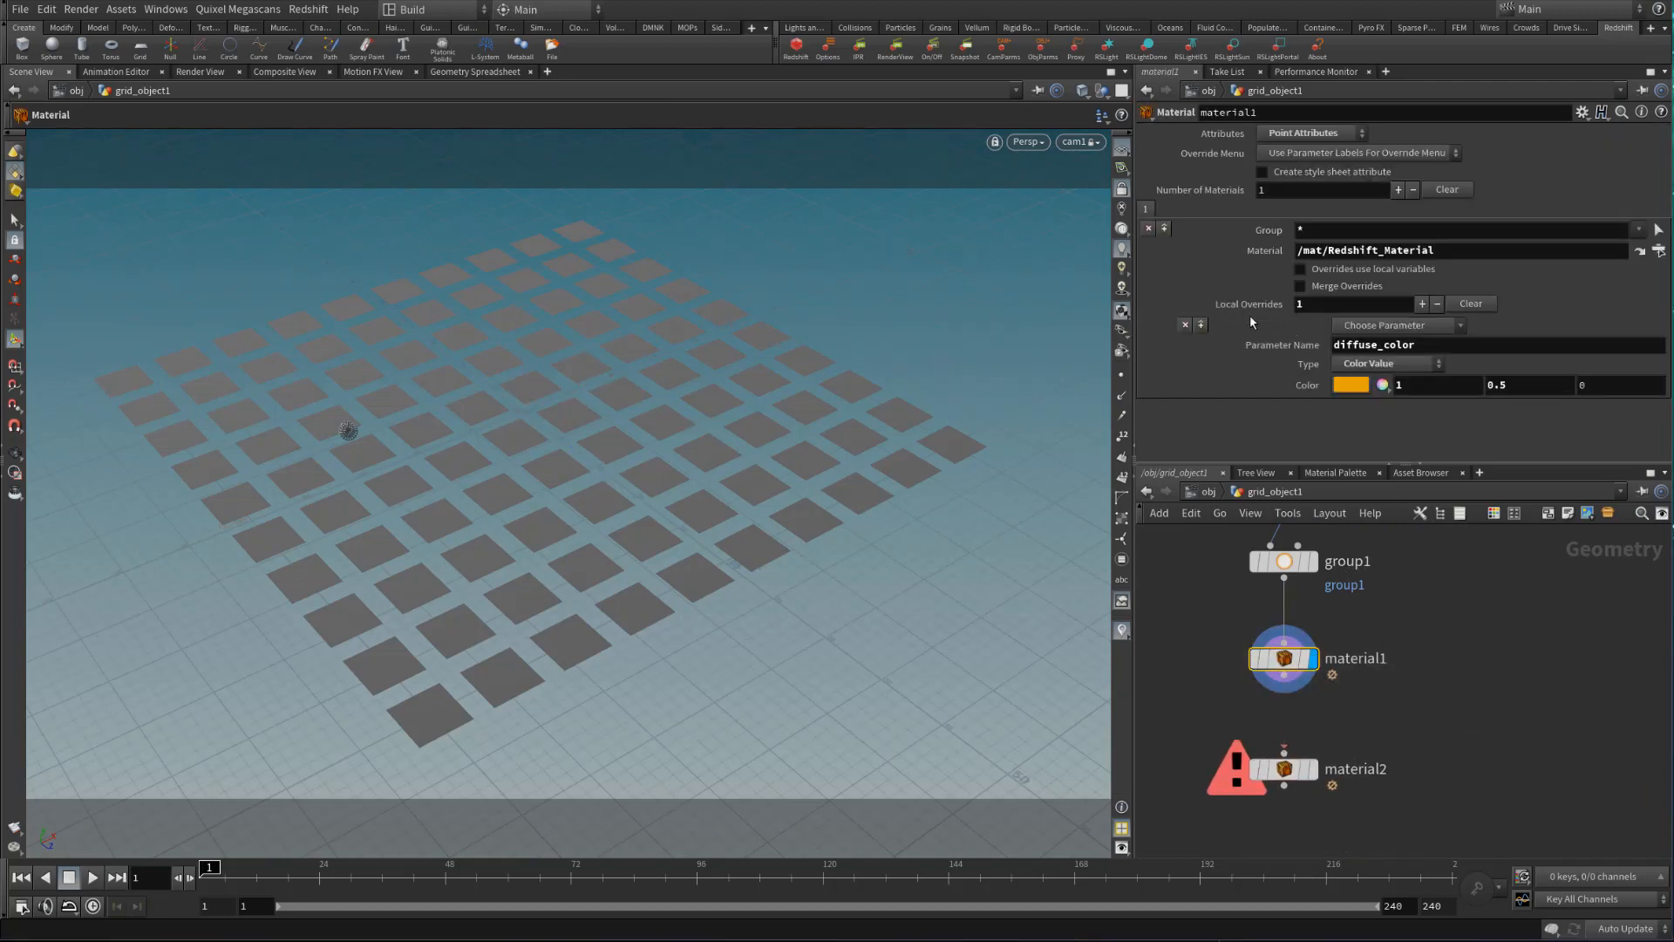
pyautogui.click(1183, 325)
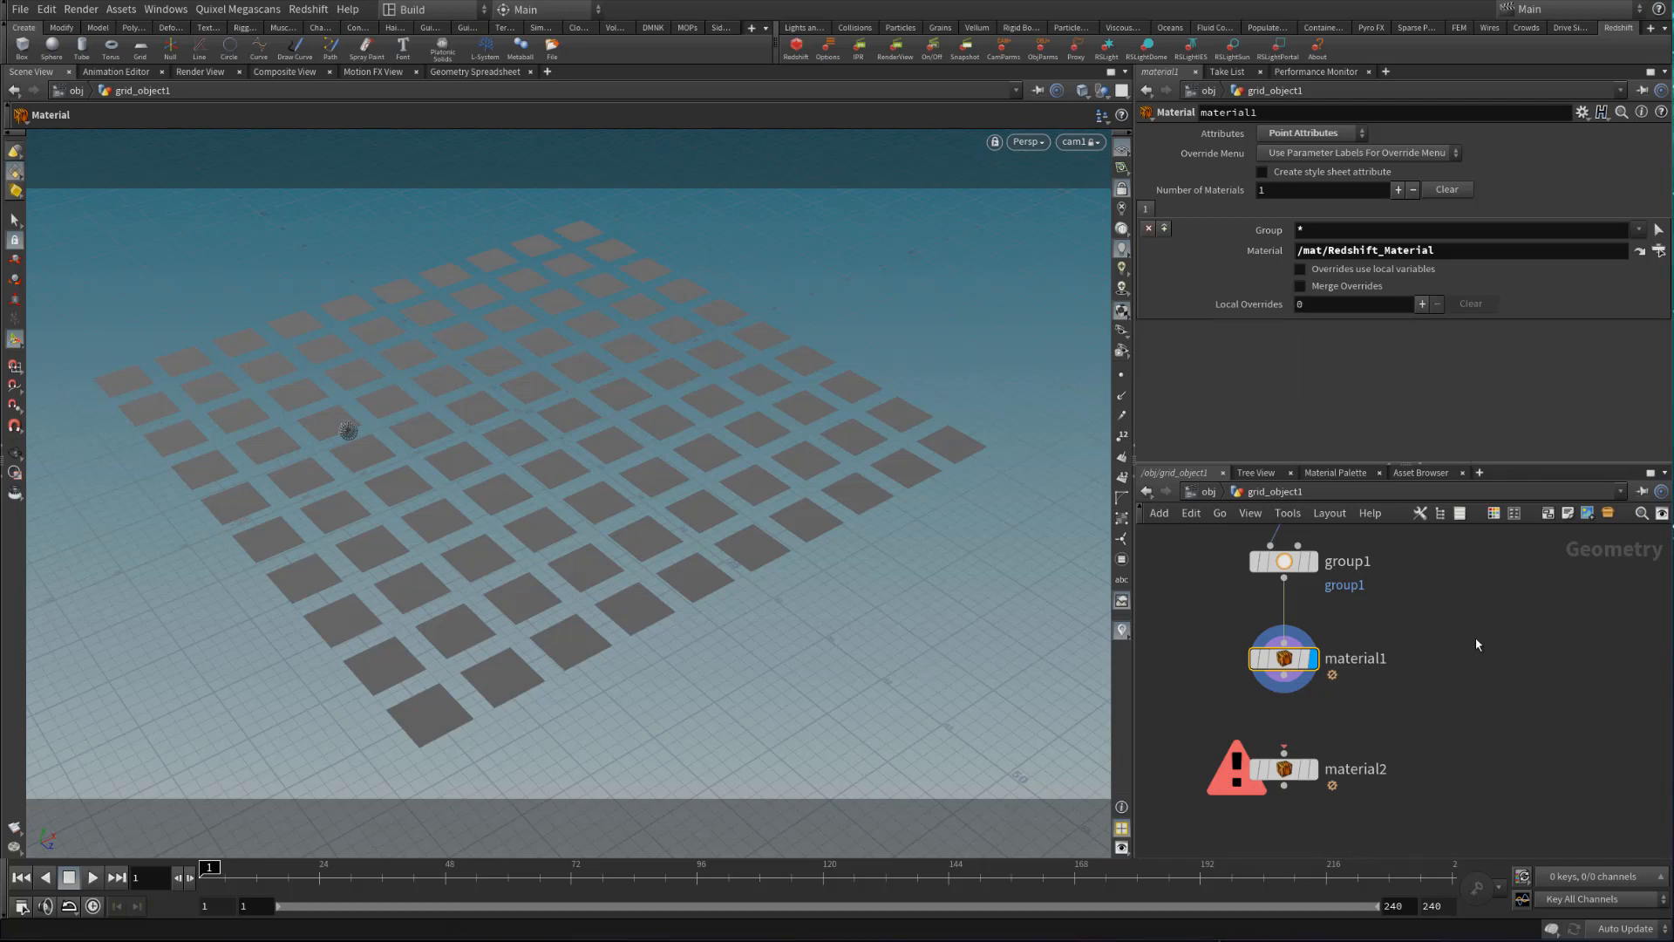
# Move material1 onto the wire between uvproject1 and copytopoints1 and make group1 the displayed node
pyautogui.moveTo(1422, 594); pyautogui.dragTo(1505, 726, button='middle')
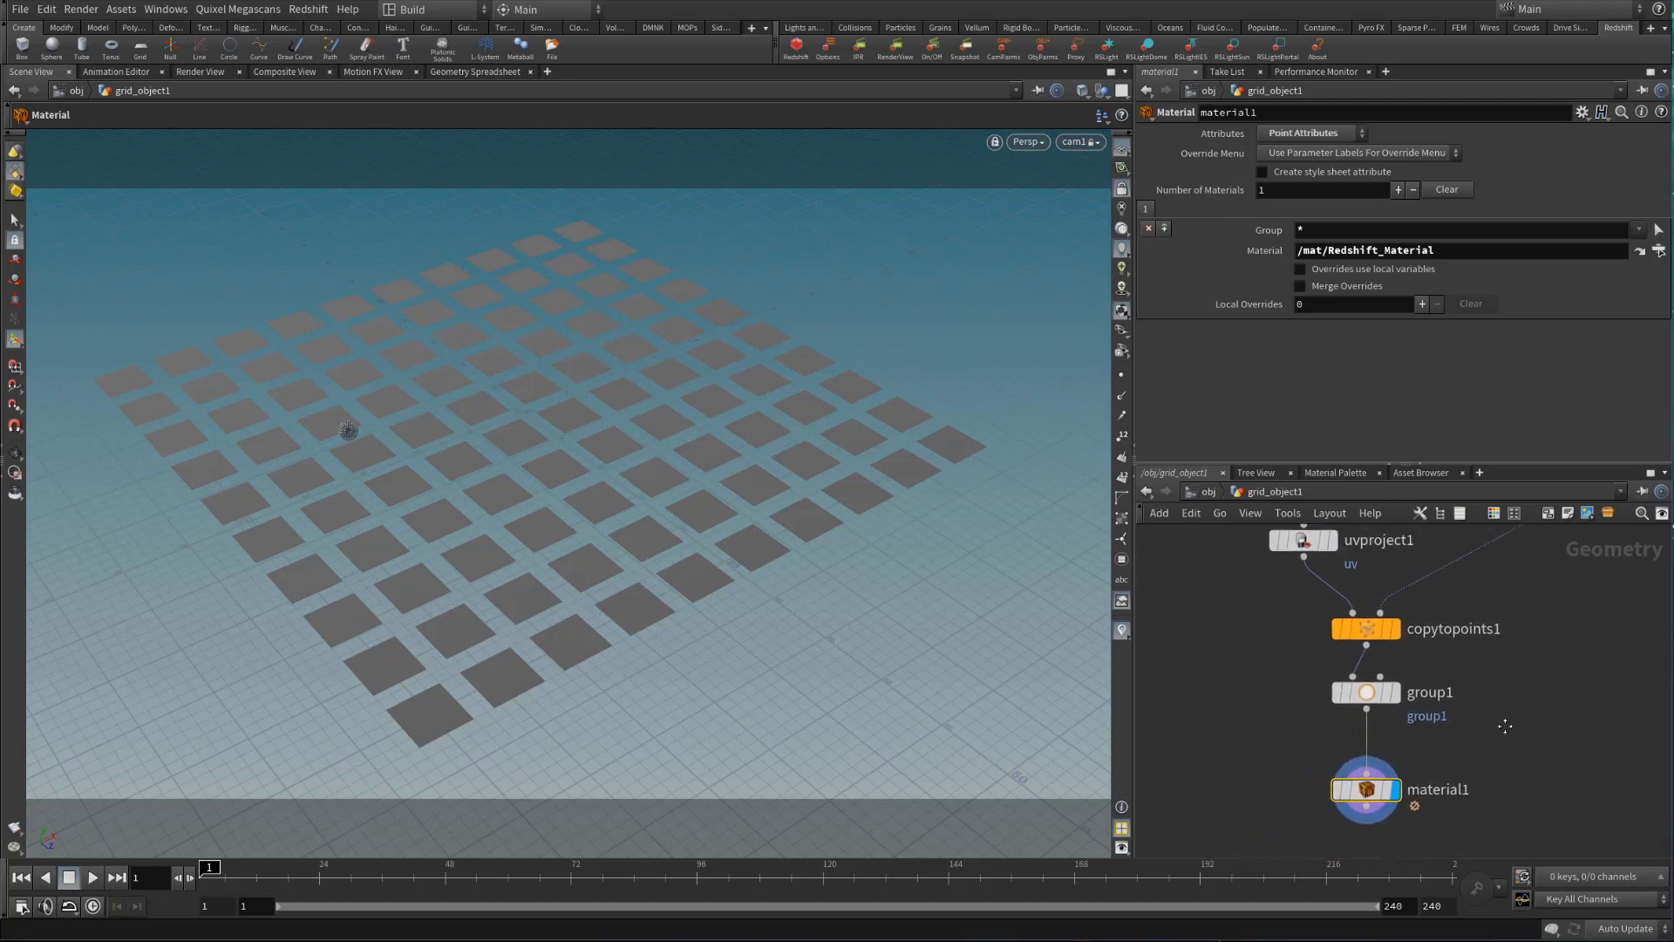
pyautogui.moveTo(1384, 789); pyautogui.dragTo(1315, 628)
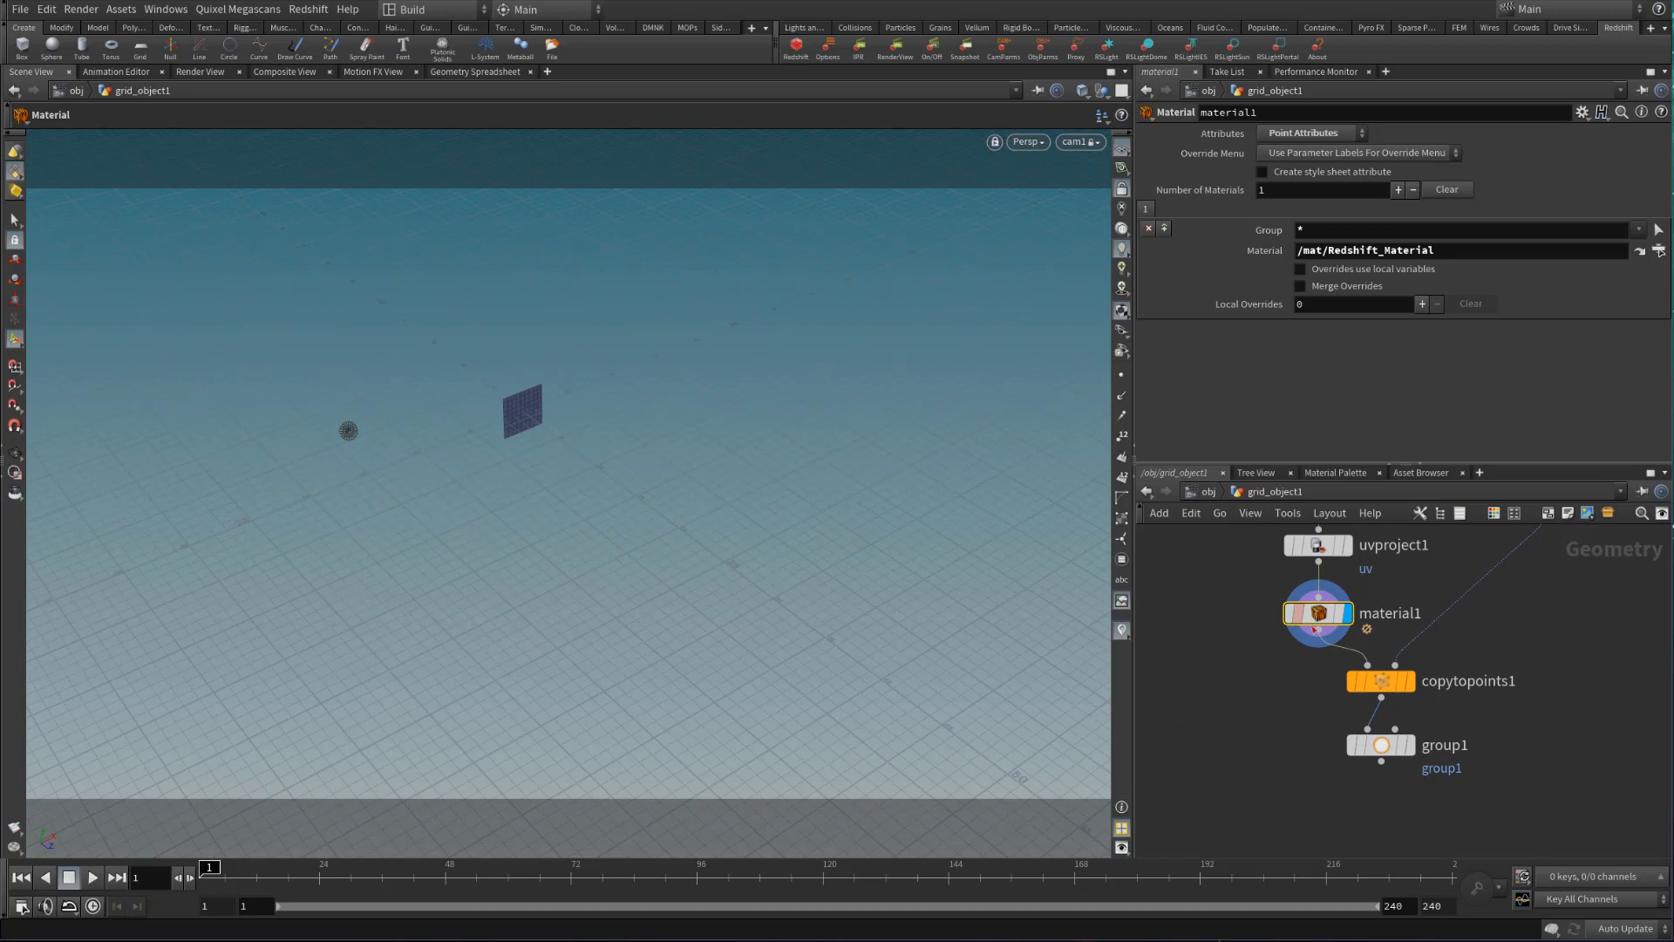
pyautogui.moveTo(1424, 804); pyautogui.dragTo(1399, 694, button='middle')
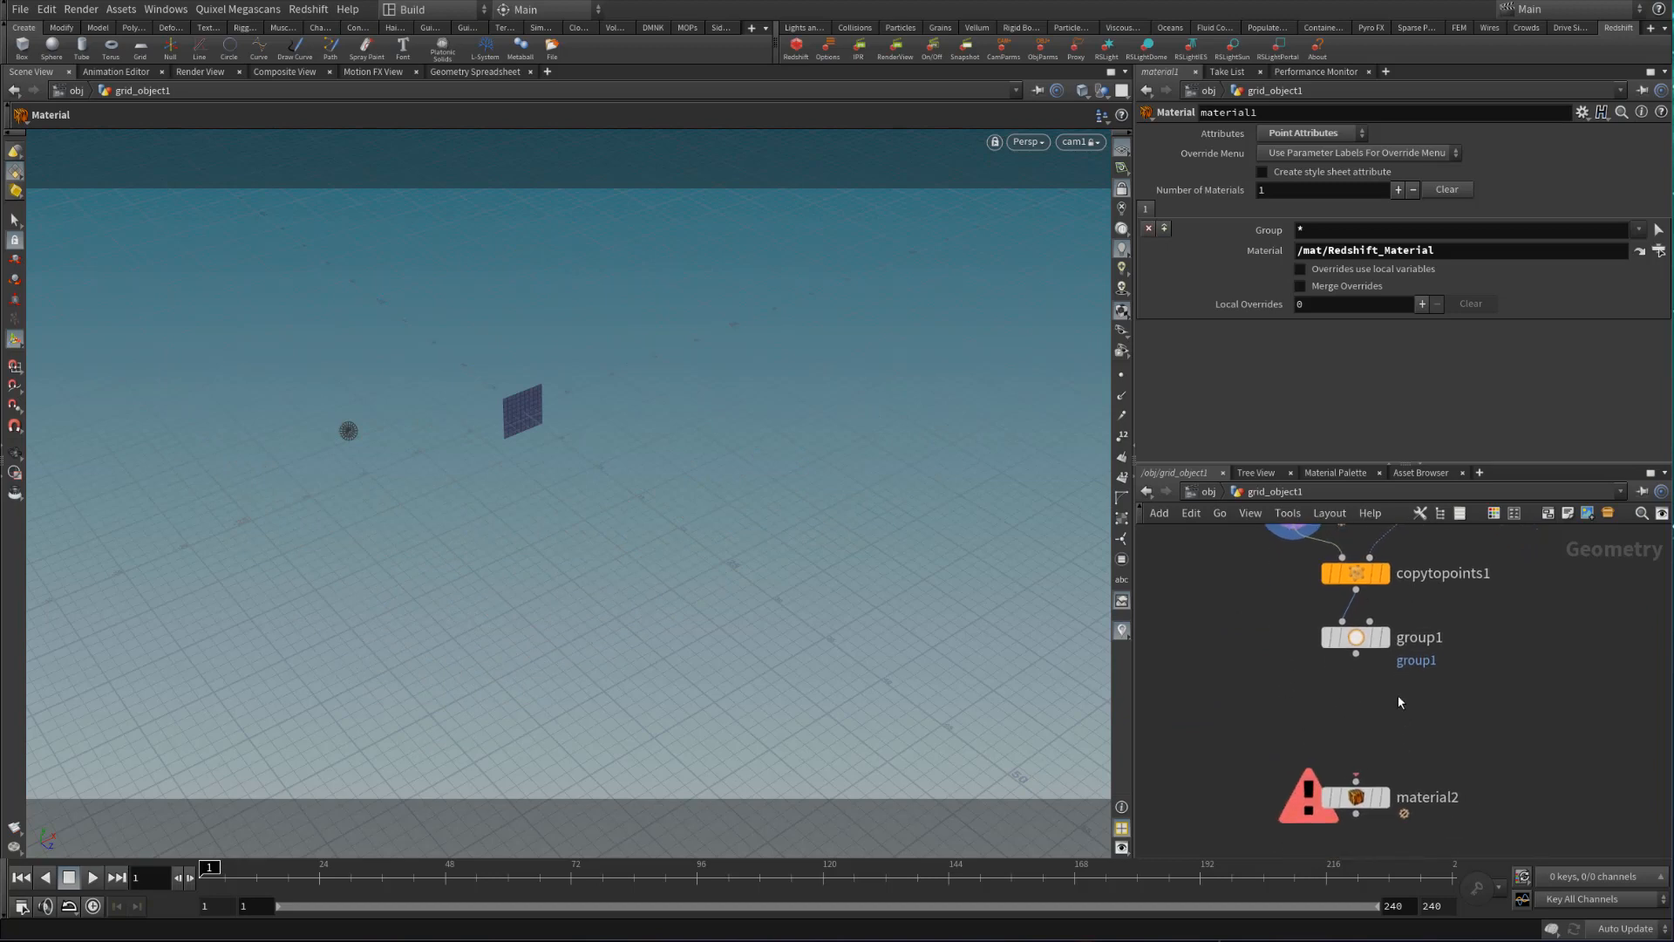
pyautogui.click(1385, 643)
# Set material1 to store its assignment as Primitive Attributes
pyautogui.moveTo(1244, 729); pyautogui.dragTo(1220, 793, button='middle')
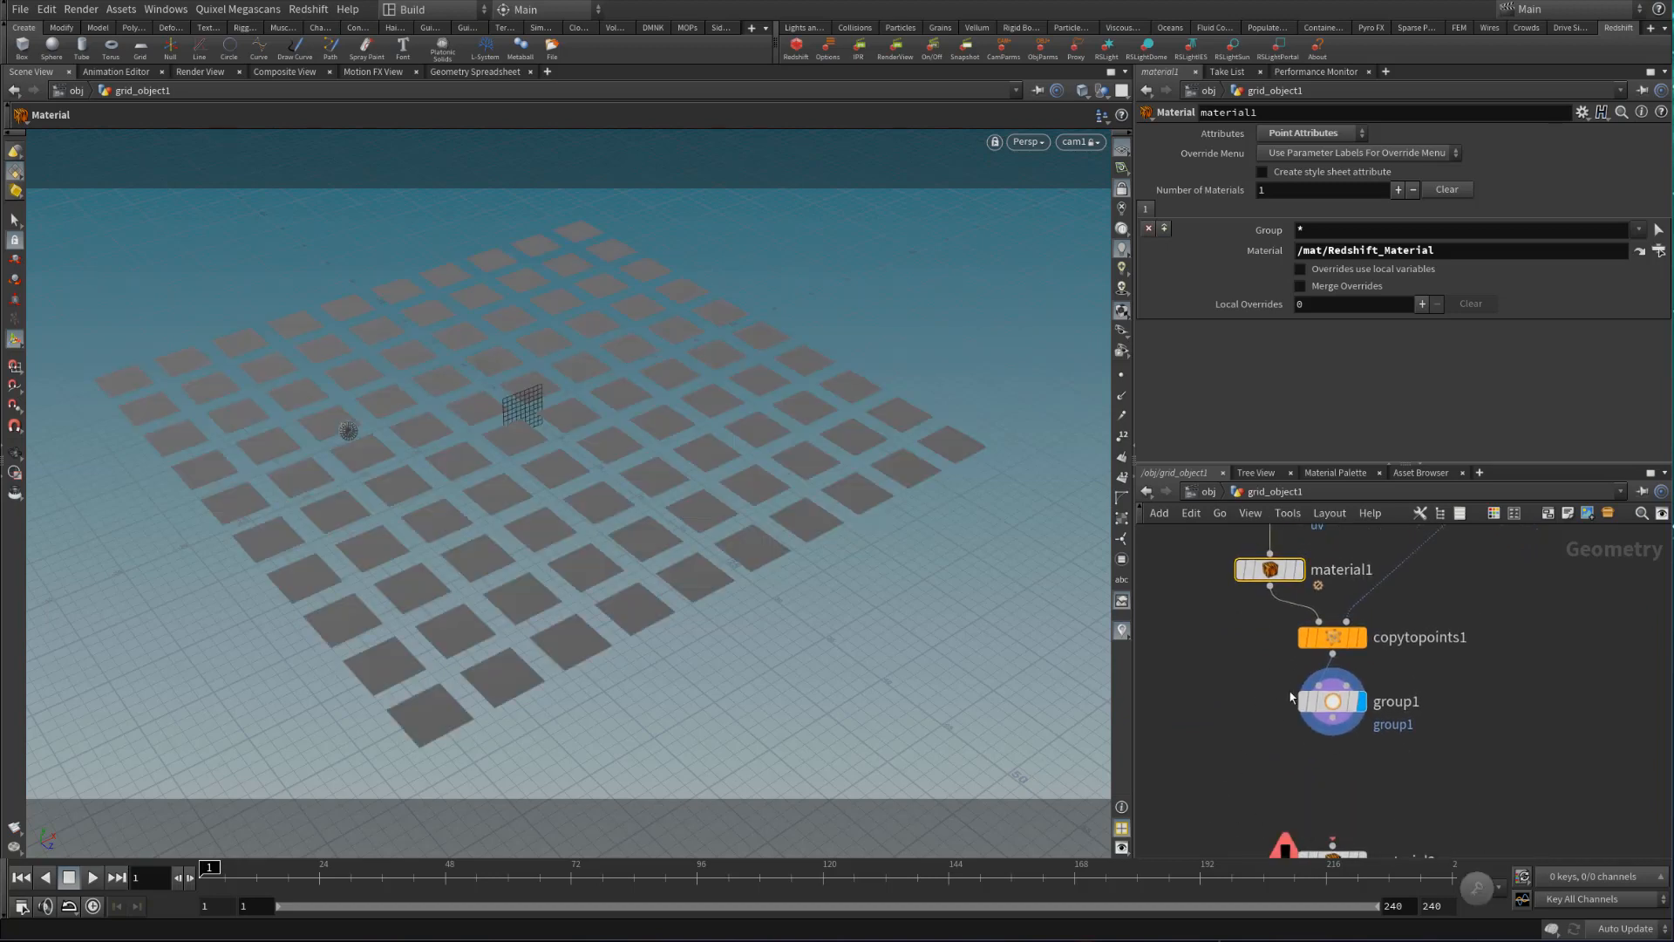
pyautogui.moveTo(1214, 659); pyautogui.dragTo(1213, 758, button='middle')
pyautogui.click(1319, 135)
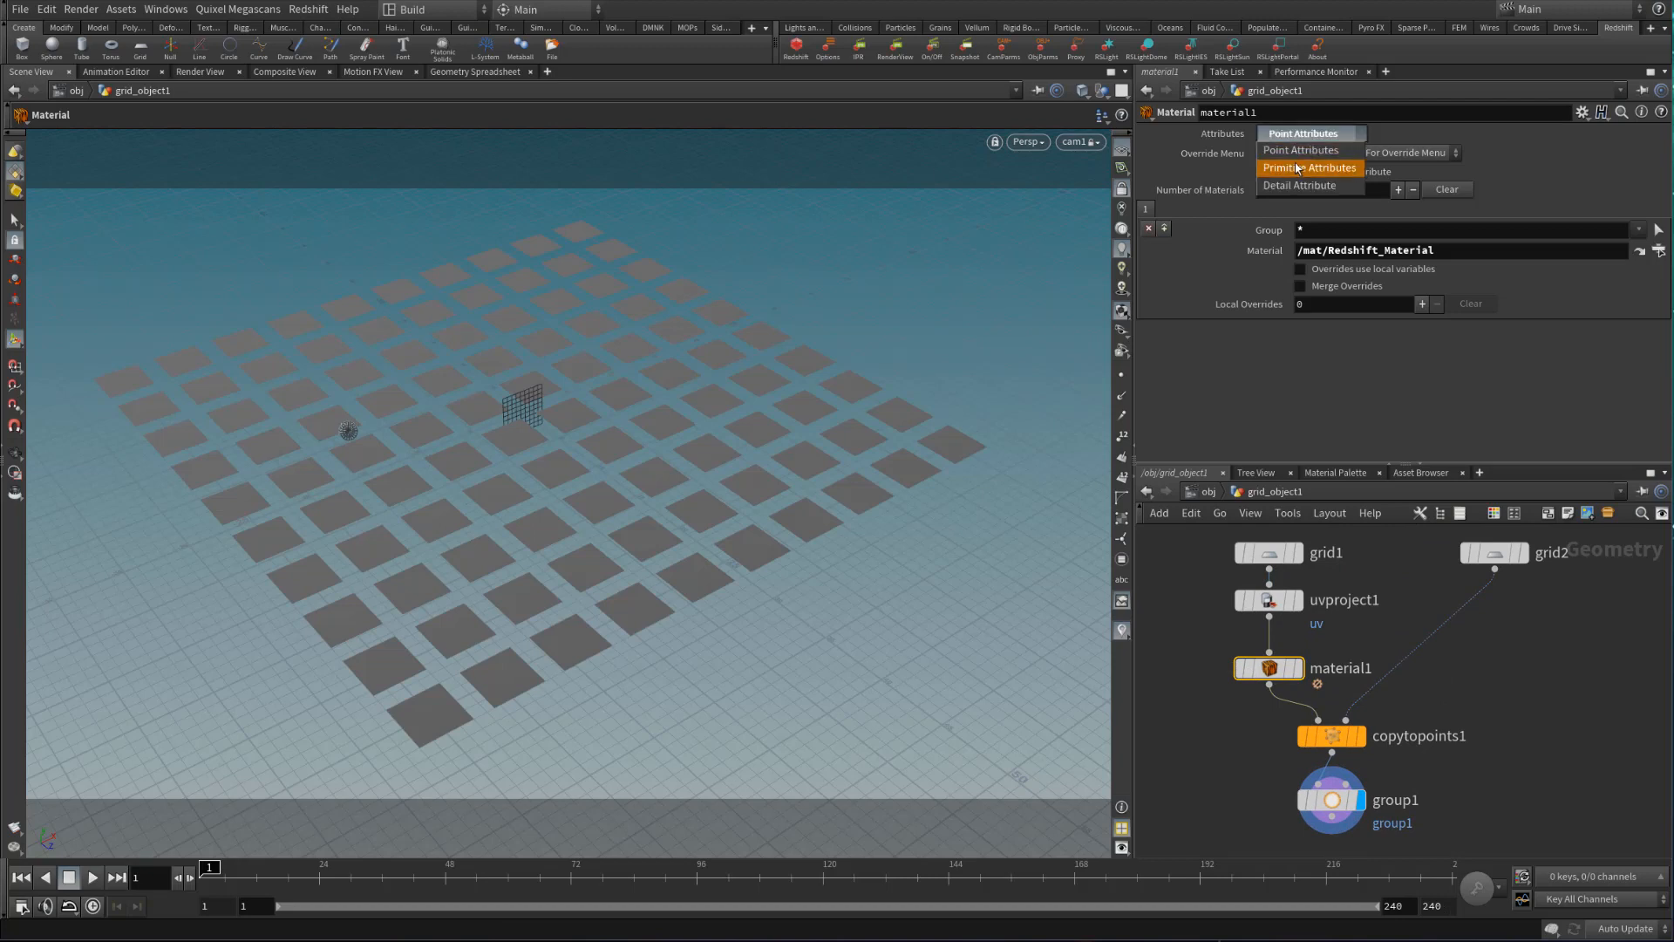
pyautogui.click(1308, 179)
pyautogui.moveTo(1232, 806); pyautogui.dragTo(1214, 711, button='middle')
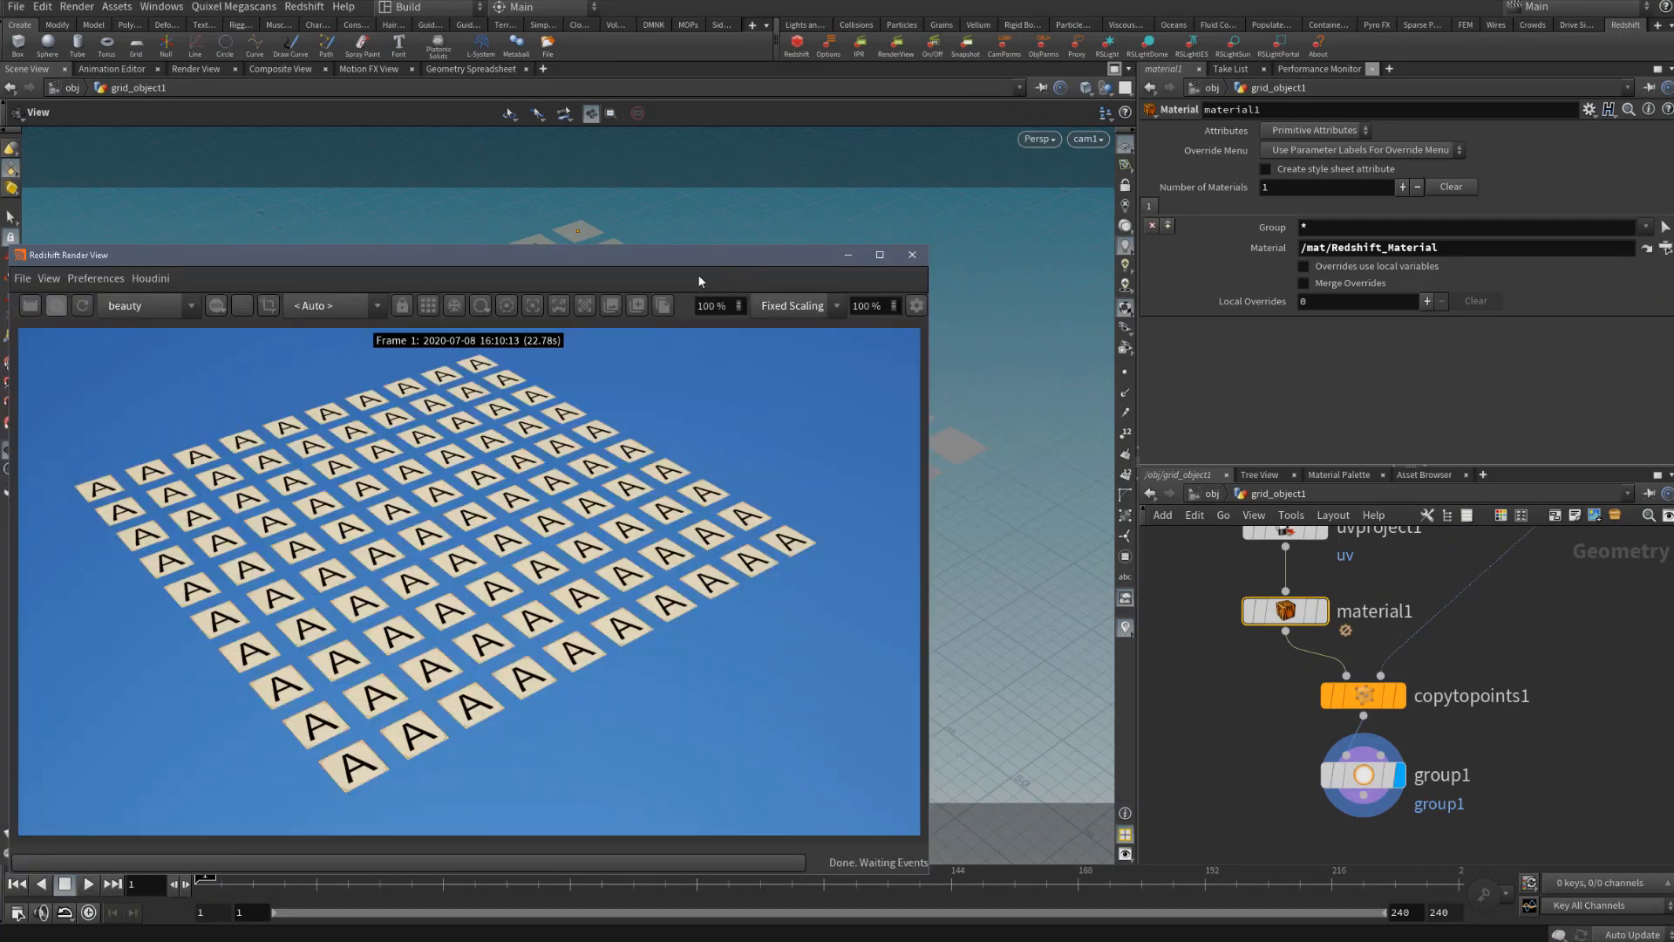
# Examine the textured grid instances in the IPR render alongside the uvproject1 and material1 settings
pyautogui.moveTo(728, 255); pyautogui.dragTo(791, 220)
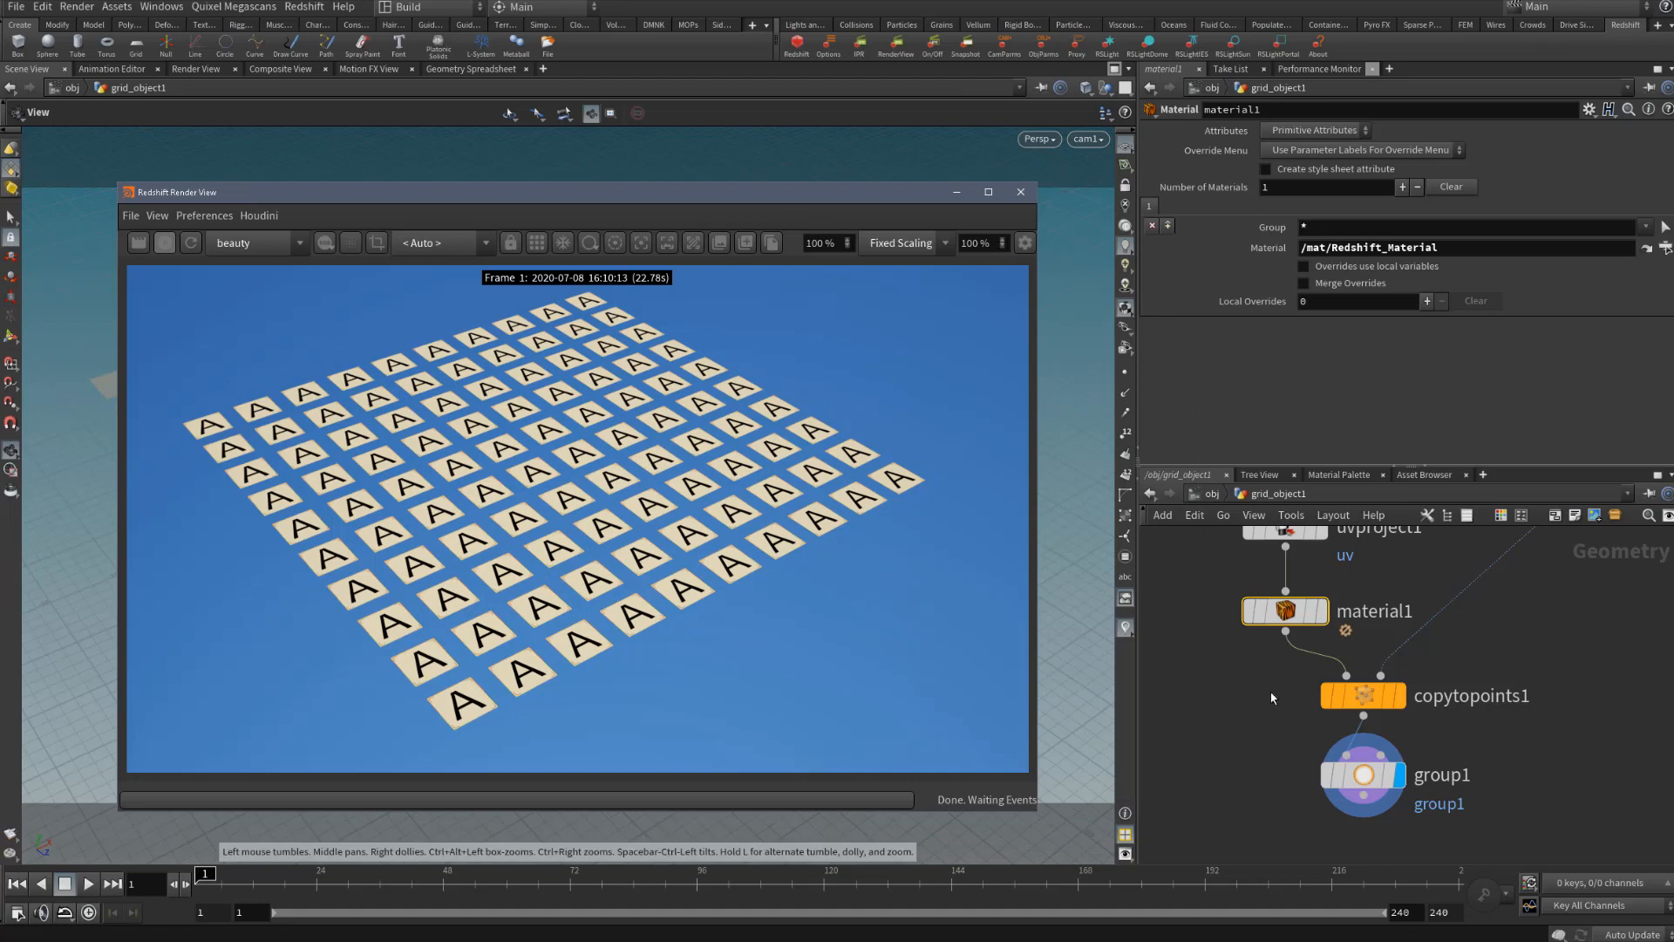
pyautogui.moveTo(1218, 578); pyautogui.dragTo(1231, 623, button='middle')
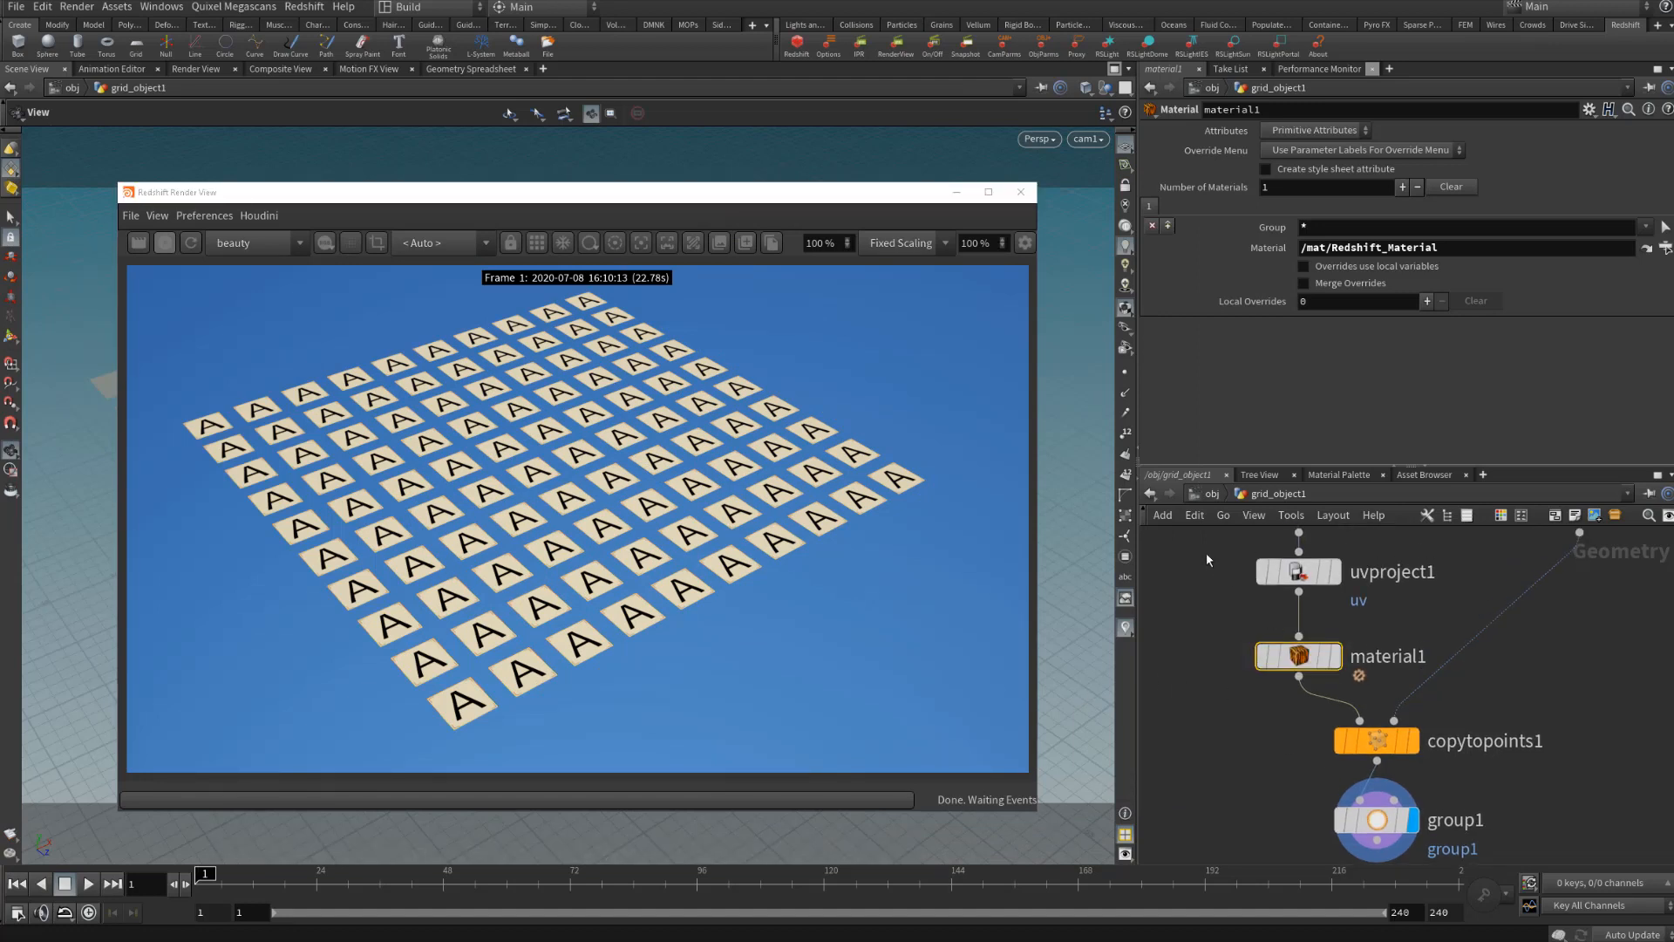
pyautogui.press('Up')
pyautogui.moveTo(1300, 661); pyautogui.dragTo(1281, 580, button='middle')
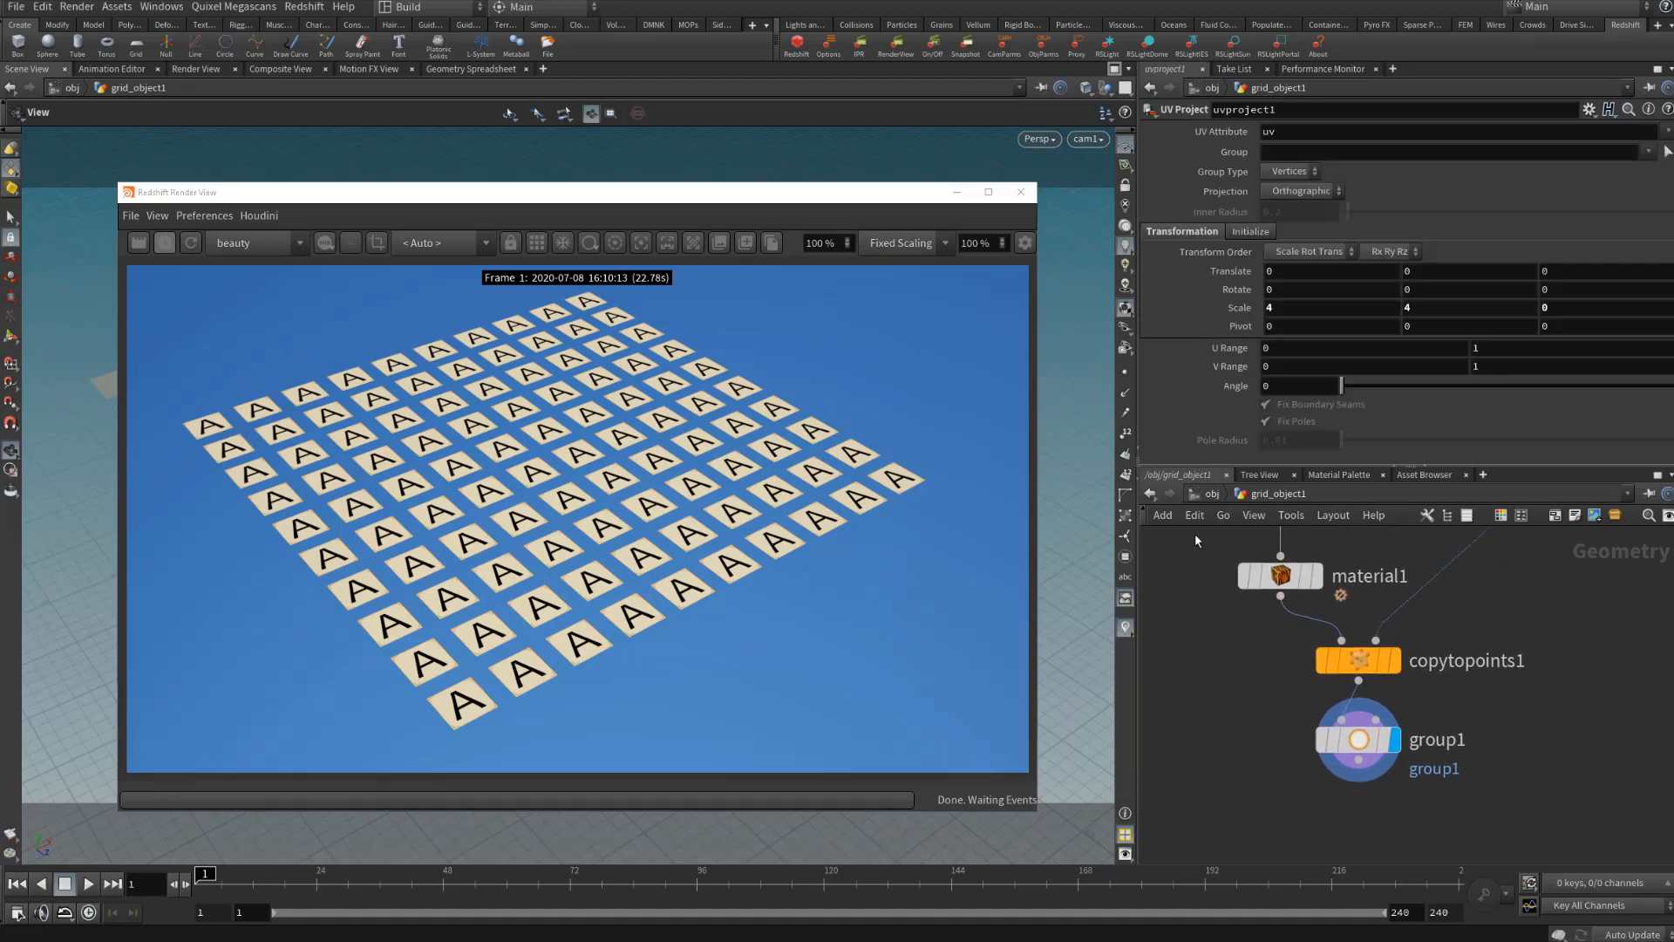
pyautogui.press('Down')
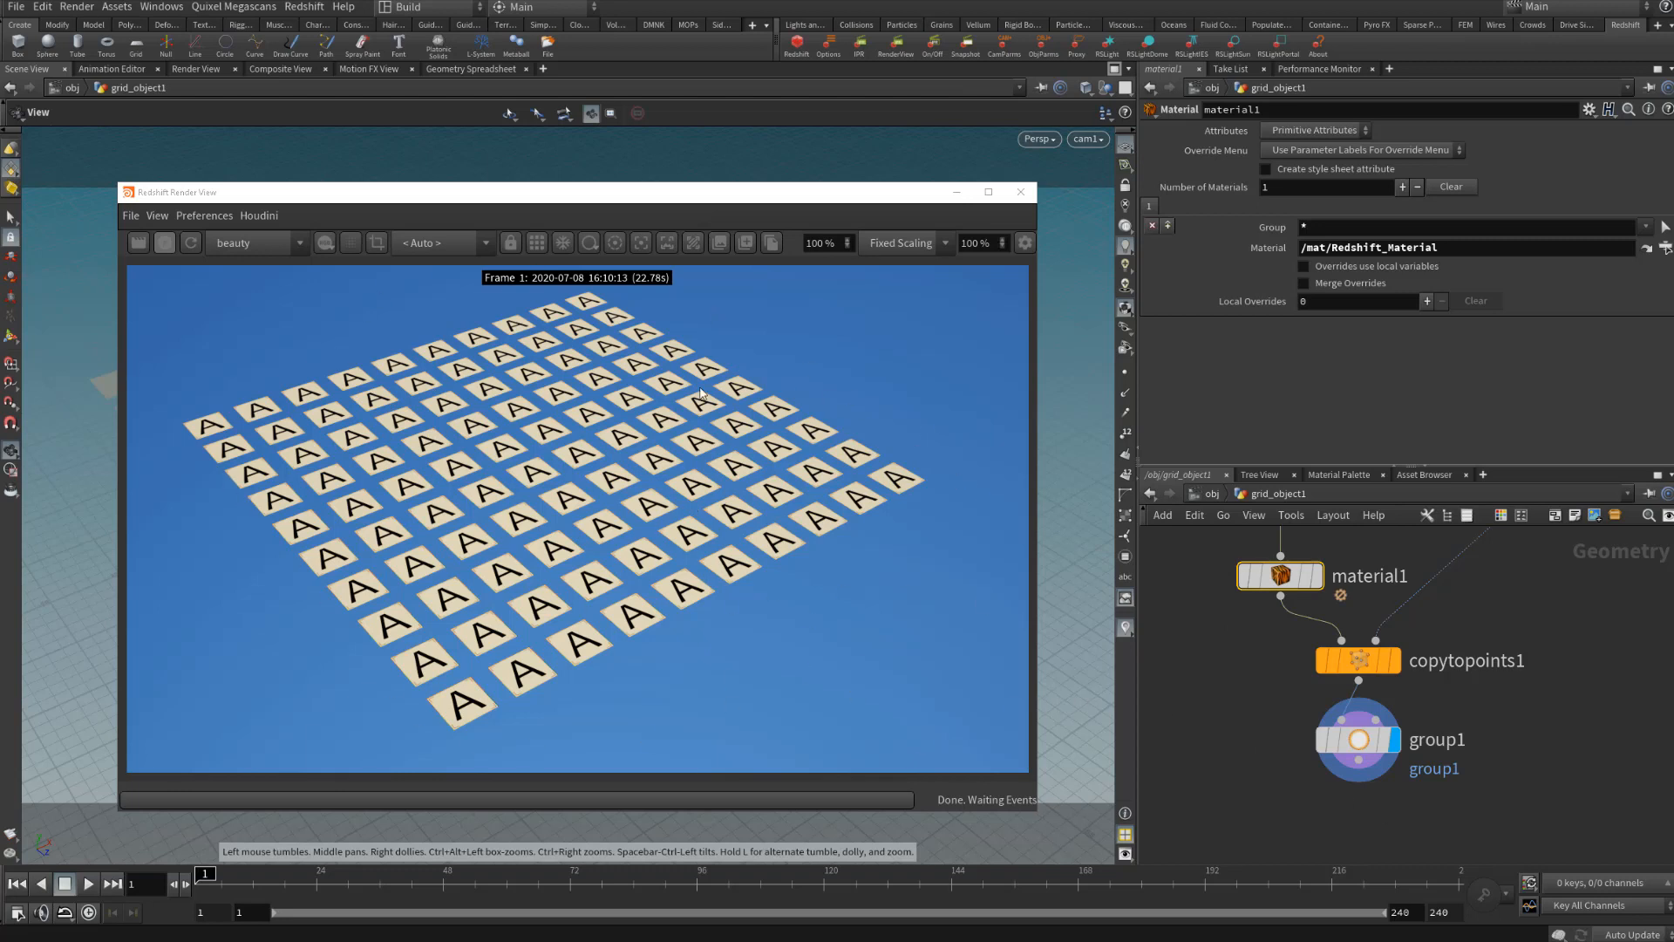
pyautogui.moveTo(743, 210)
pyautogui.mouseDown()
pyautogui.moveTo(706, 171)
pyautogui.moveTo(797, 161)
pyautogui.moveTo(750, 166)
pyautogui.moveTo(735, 187)
pyautogui.mouseUp()
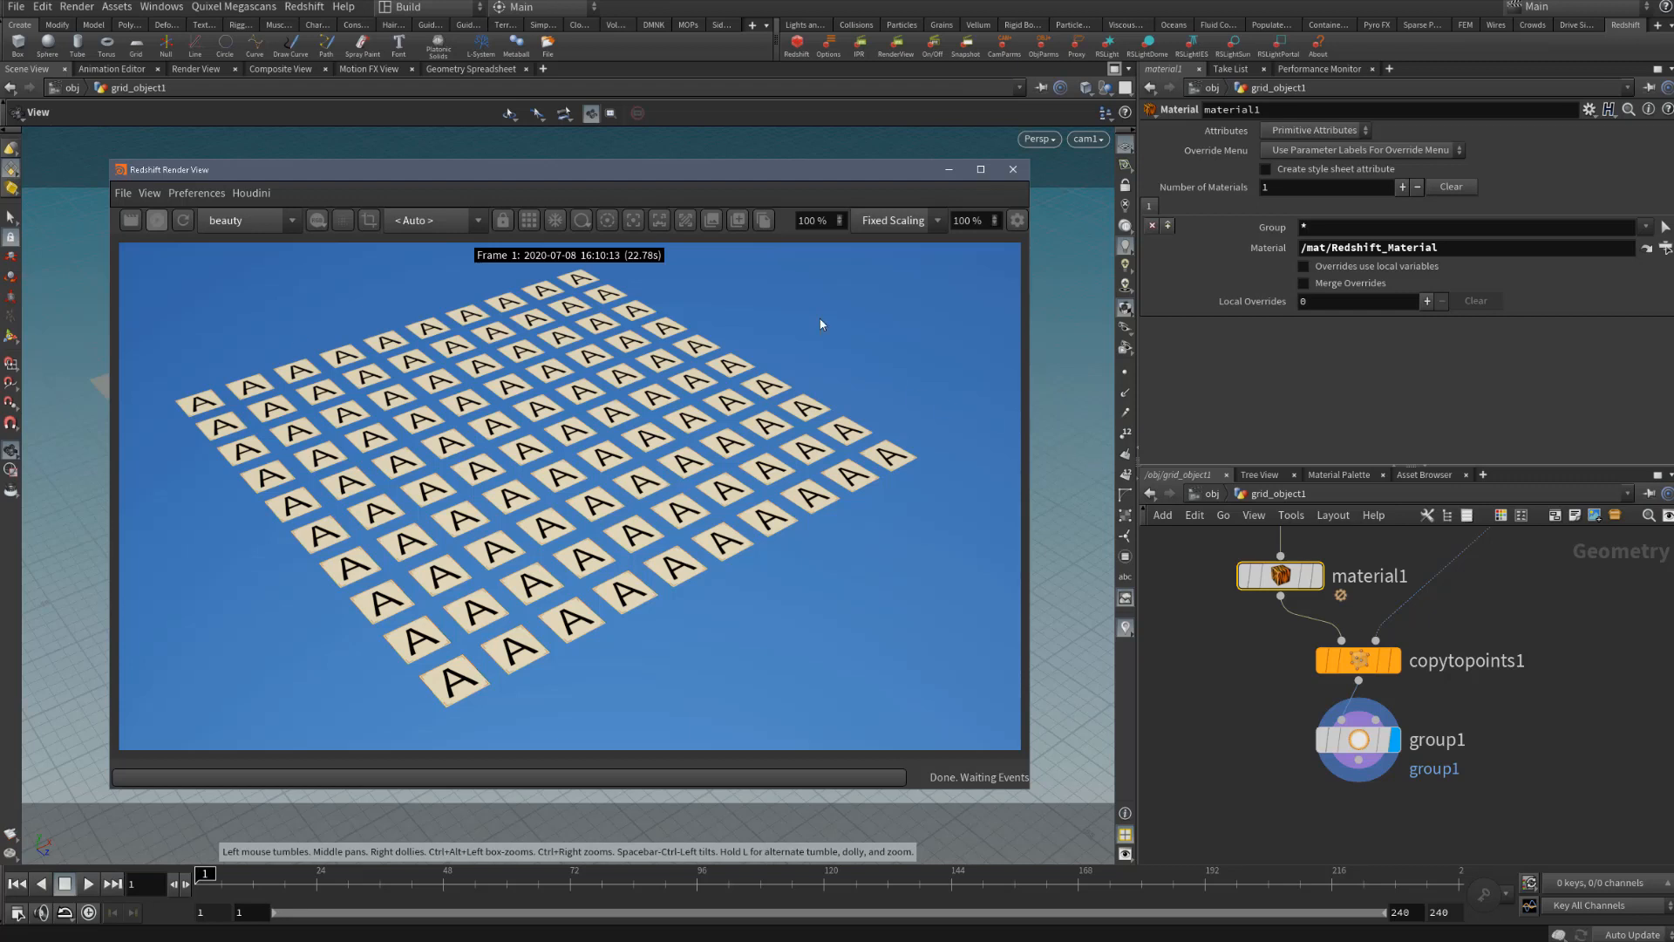
pyautogui.moveTo(774, 184); pyautogui.dragTo(724, 182)
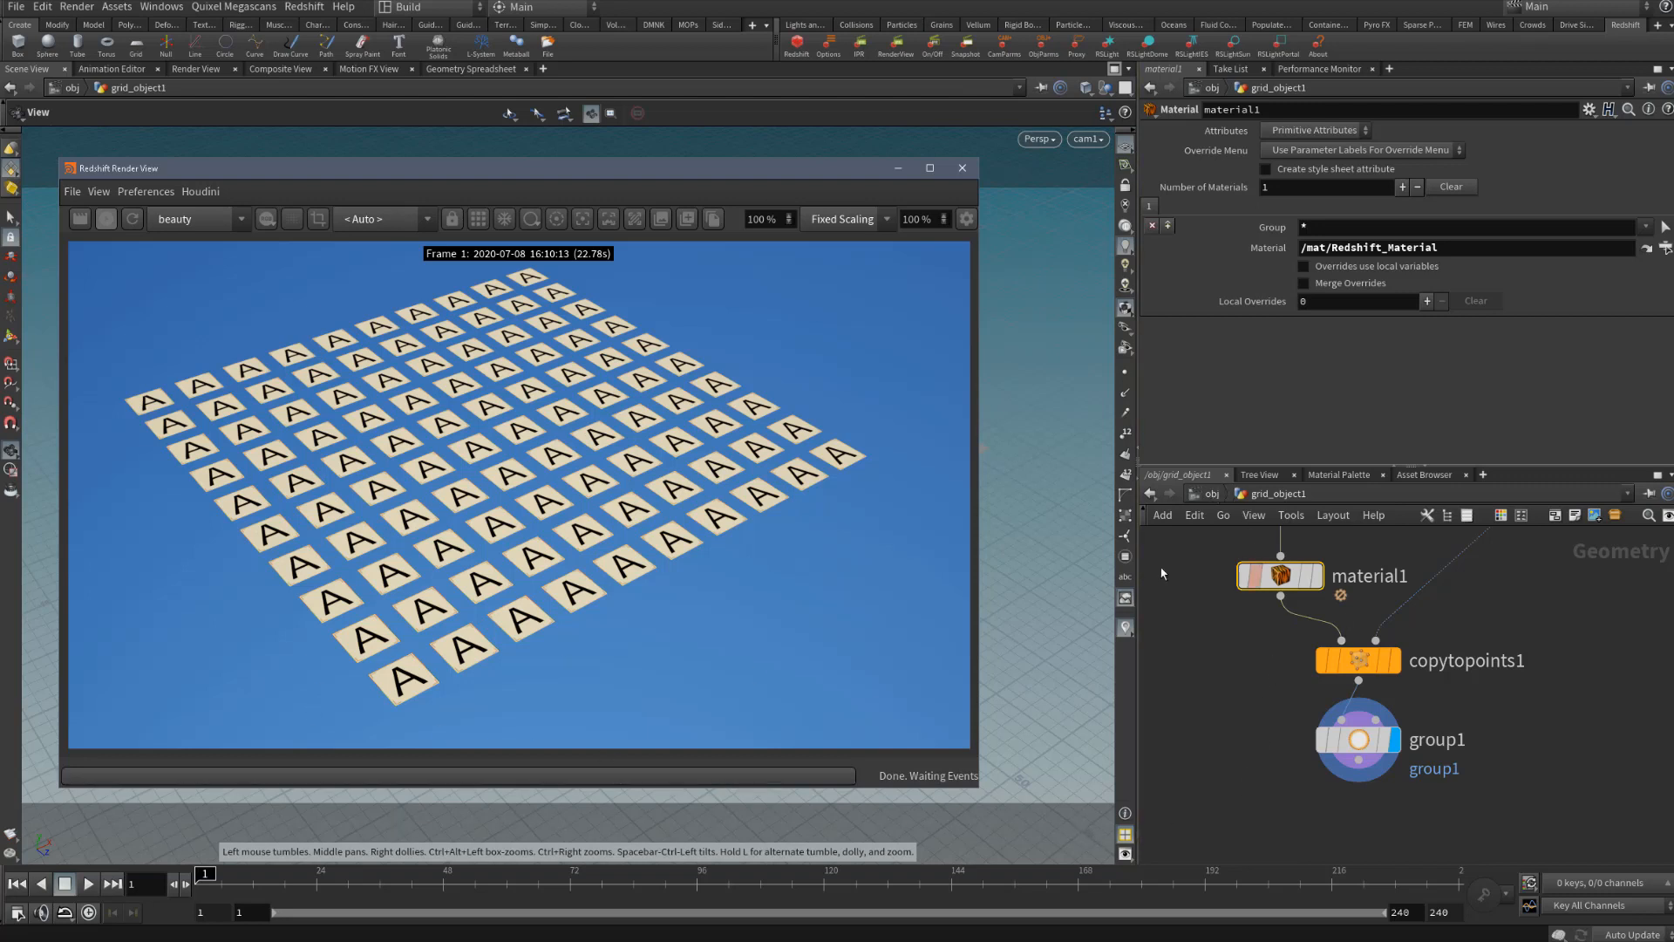
pyautogui.moveTo(1242, 719); pyautogui.dragTo(1254, 740, button='middle')
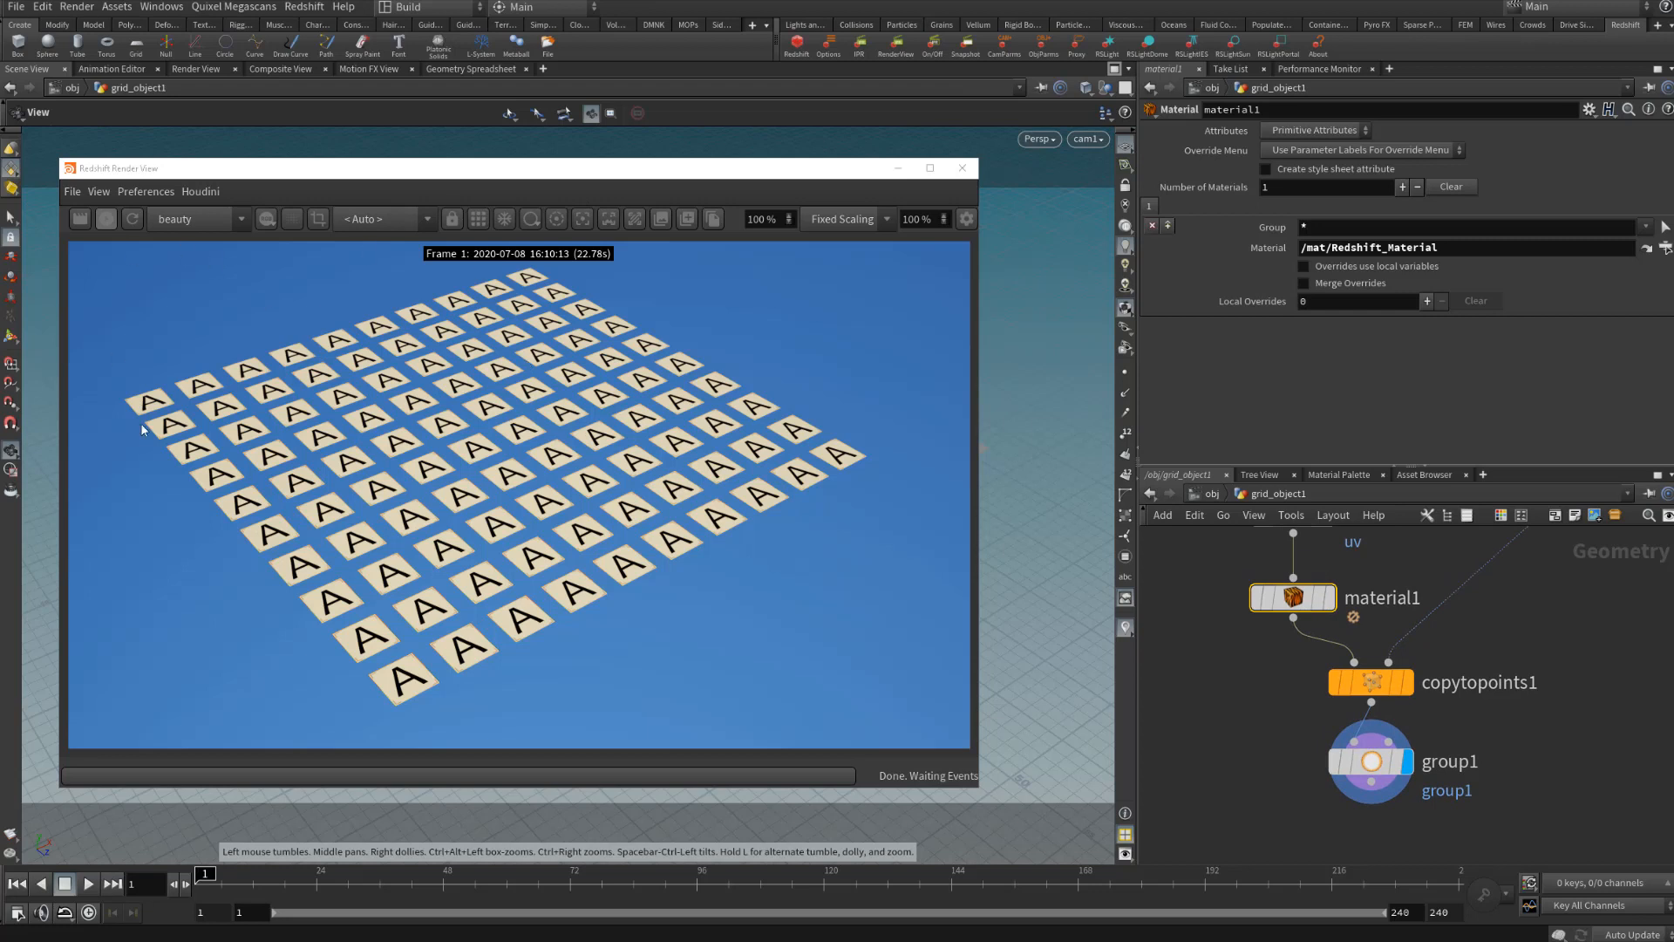
pyautogui.click(1211, 495)
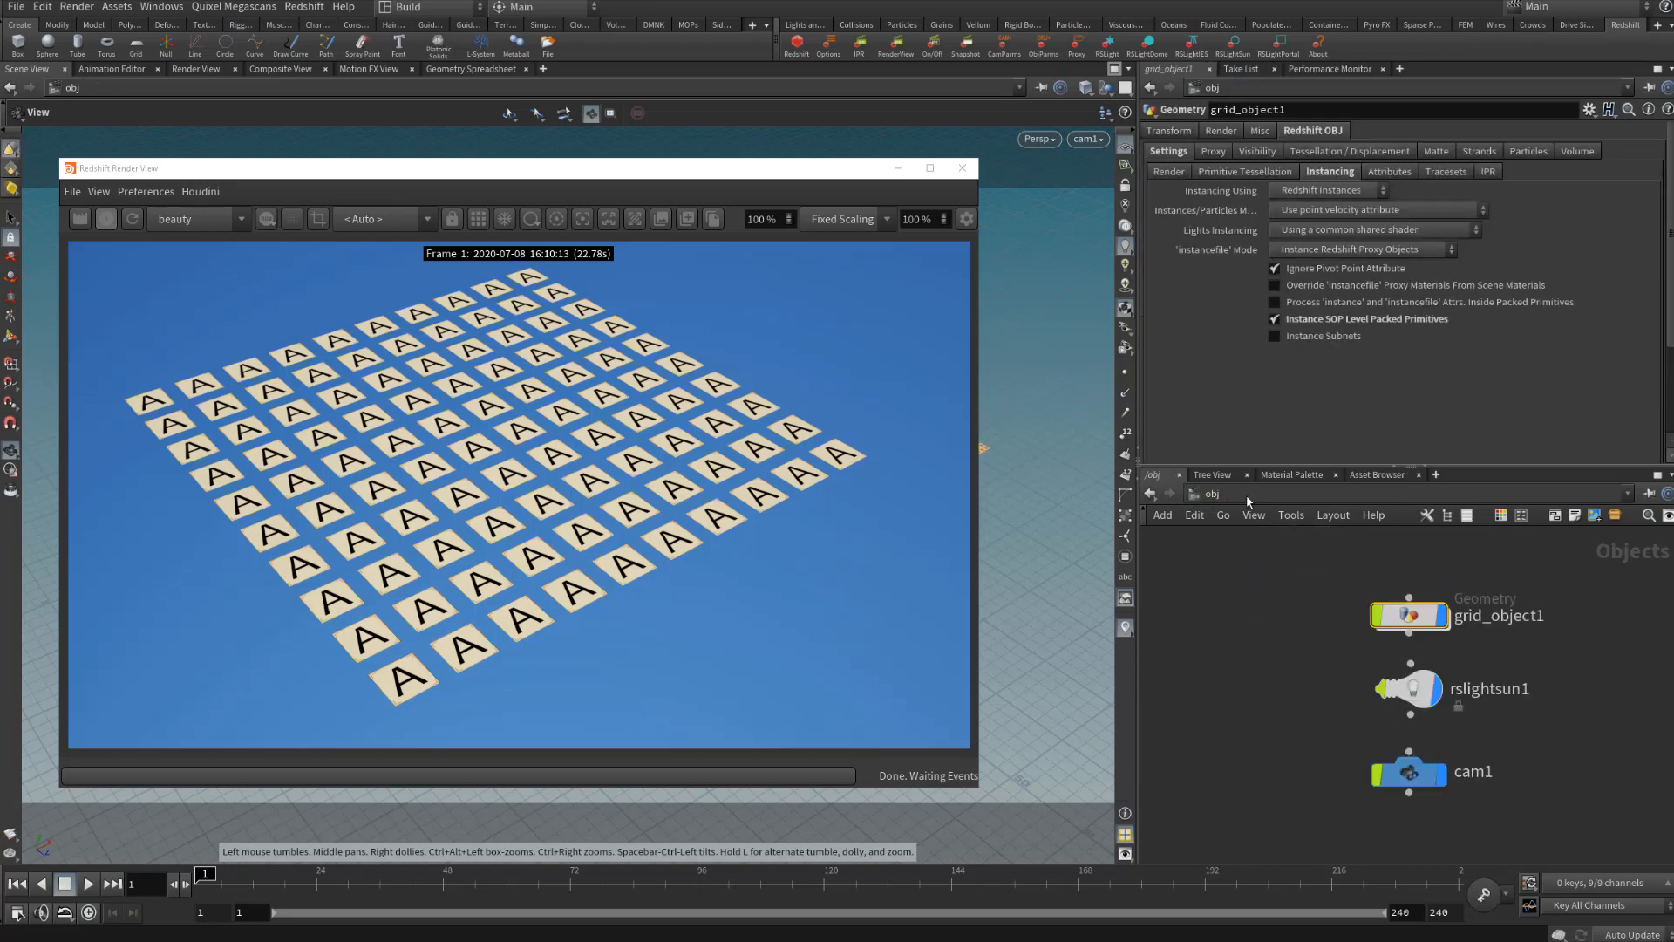
pyautogui.click(1150, 494)
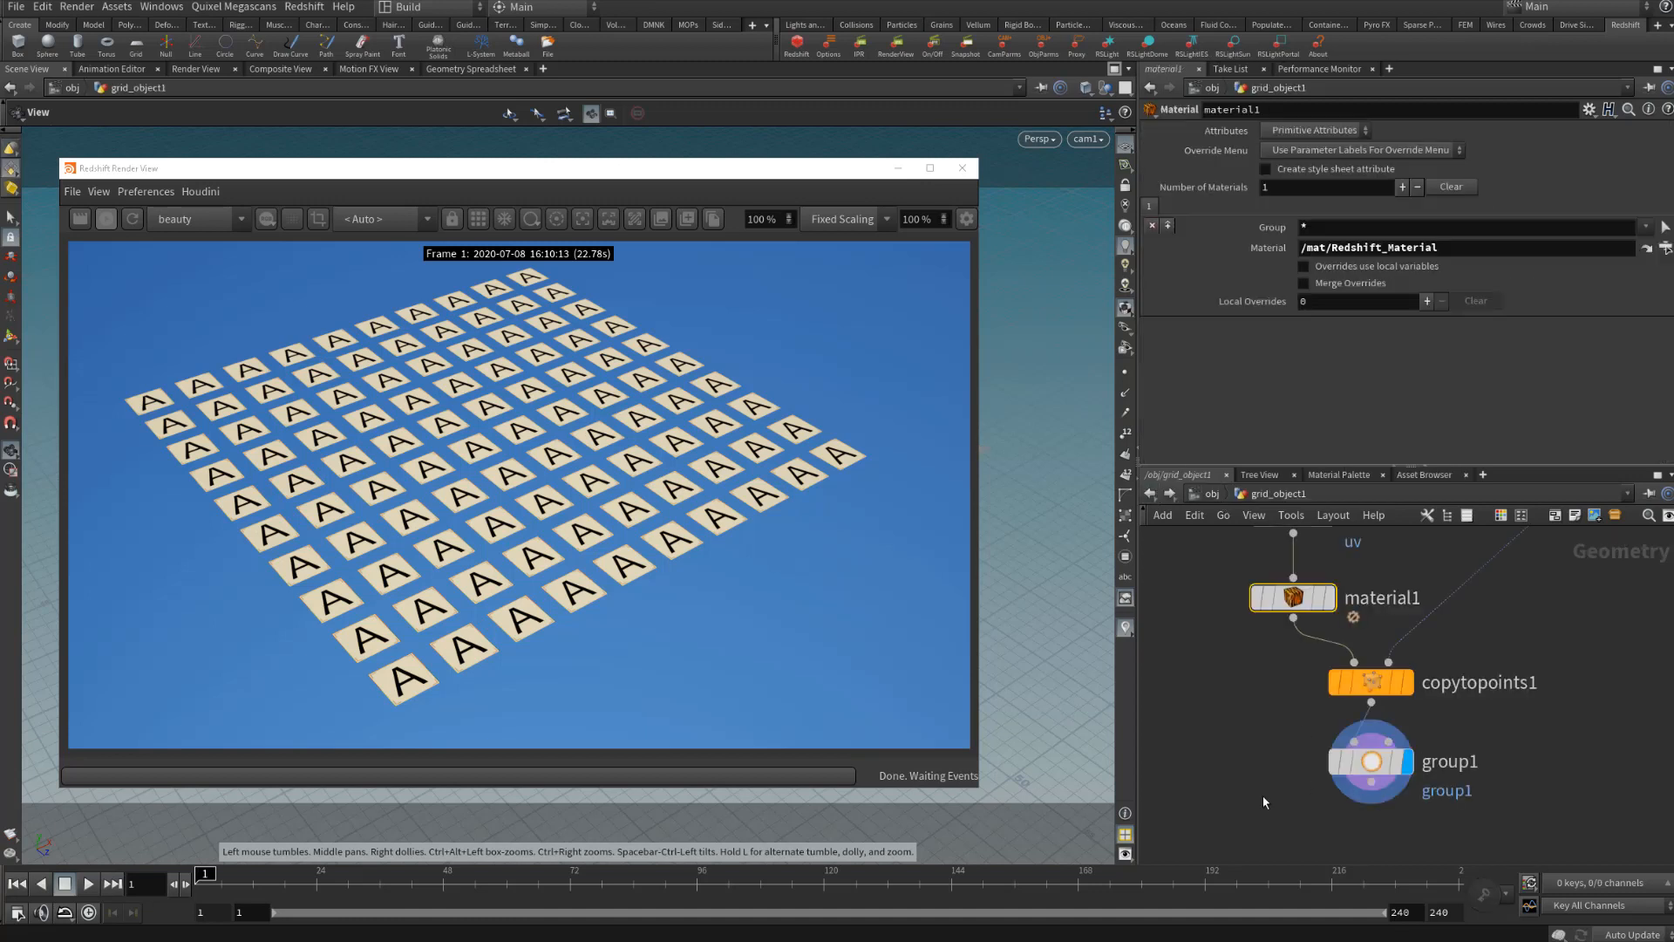
# Select the disconnected material2 node and move it closer beneath group1
pyautogui.moveTo(1262, 795); pyautogui.dragTo(1226, 681, button='middle')
pyautogui.click(1334, 844)
pyautogui.moveTo(1334, 844); pyautogui.dragTo(1338, 736, button='middle')
pyautogui.click(107, 219)
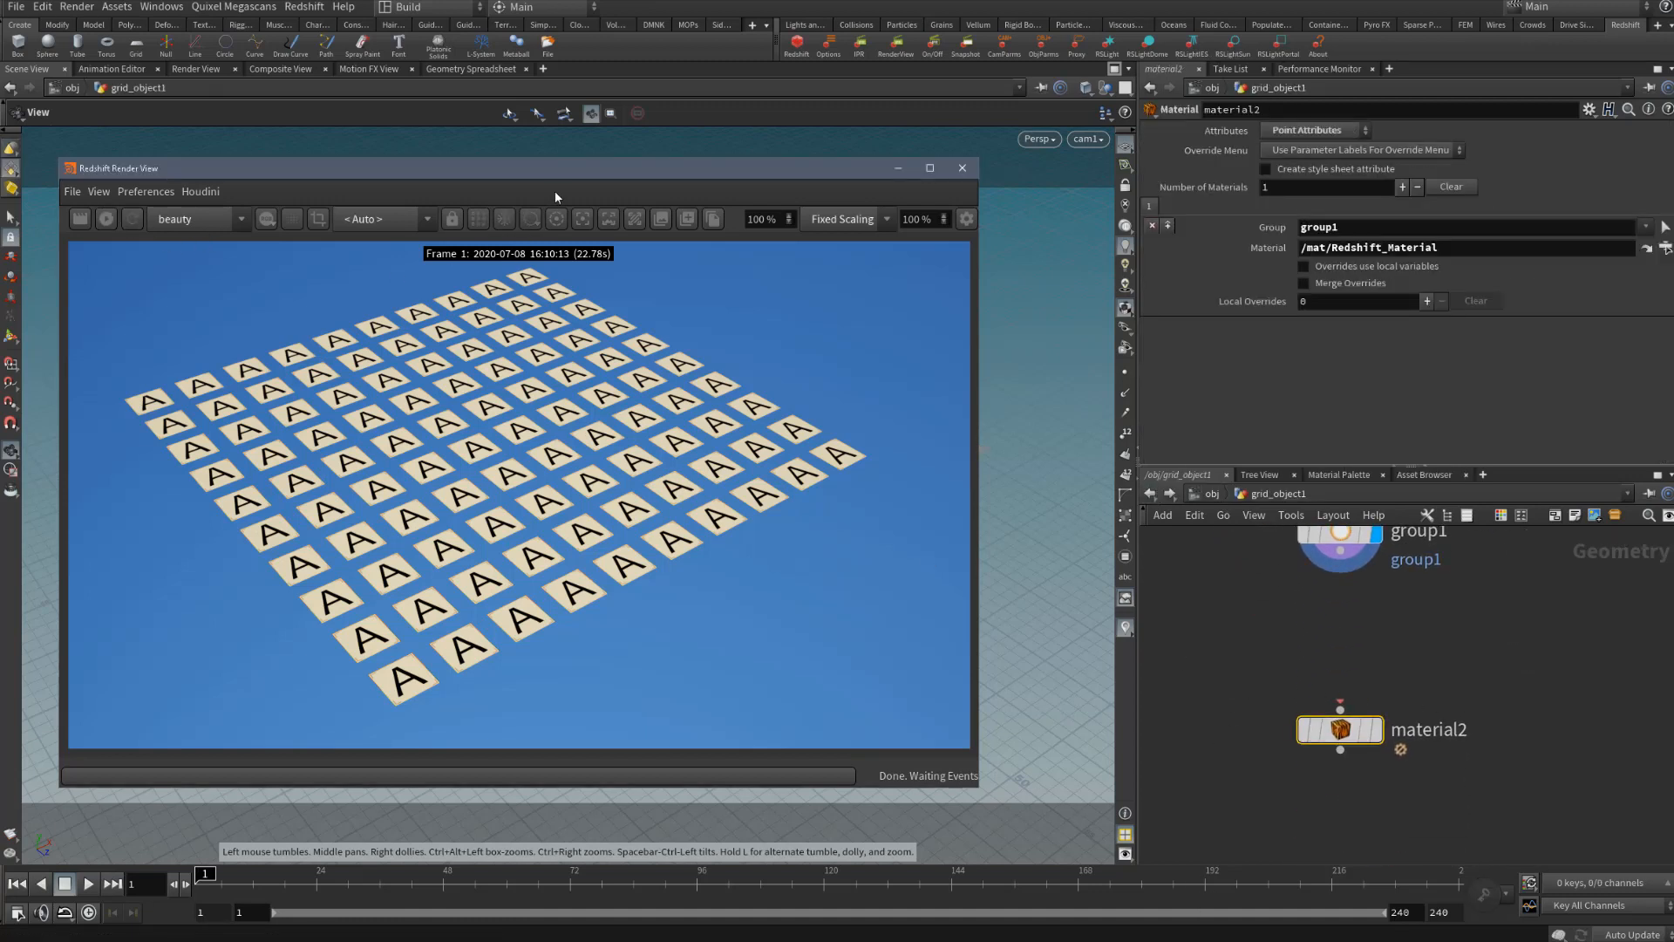
pyautogui.moveTo(583, 174); pyautogui.dragTo(636, 191)
pyautogui.moveTo(1494, 643); pyautogui.dragTo(1276, 776)
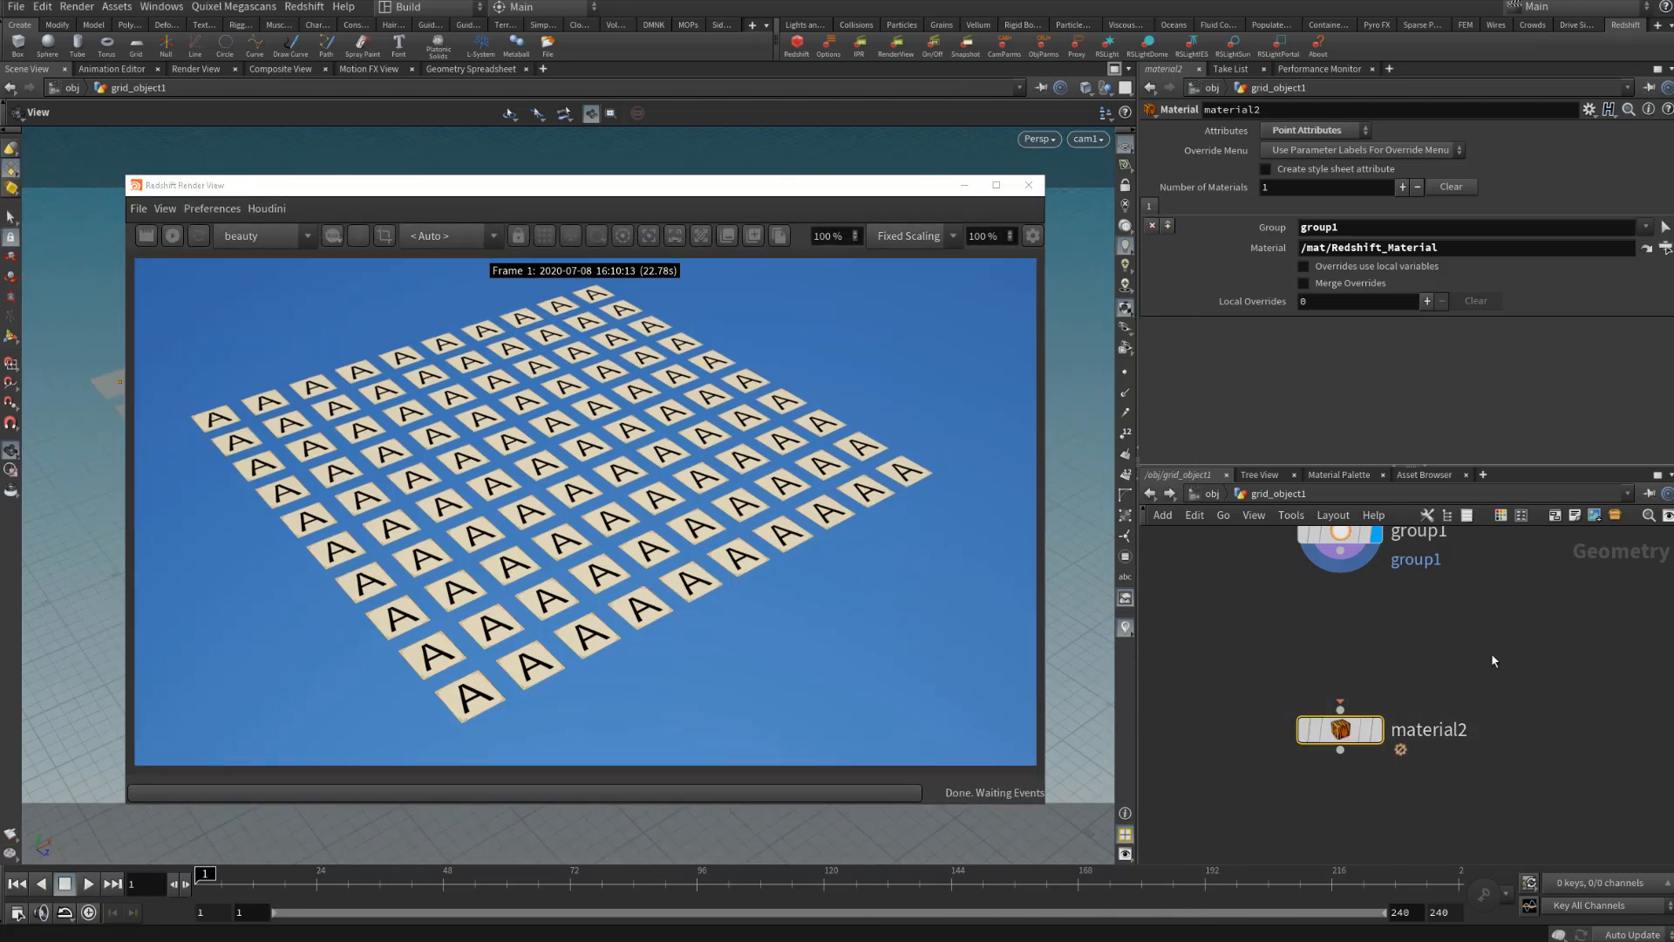
pyautogui.moveTo(1431, 663); pyautogui.dragTo(1435, 689, button='middle')
pyautogui.moveTo(1353, 759); pyautogui.dragTo(1352, 686)
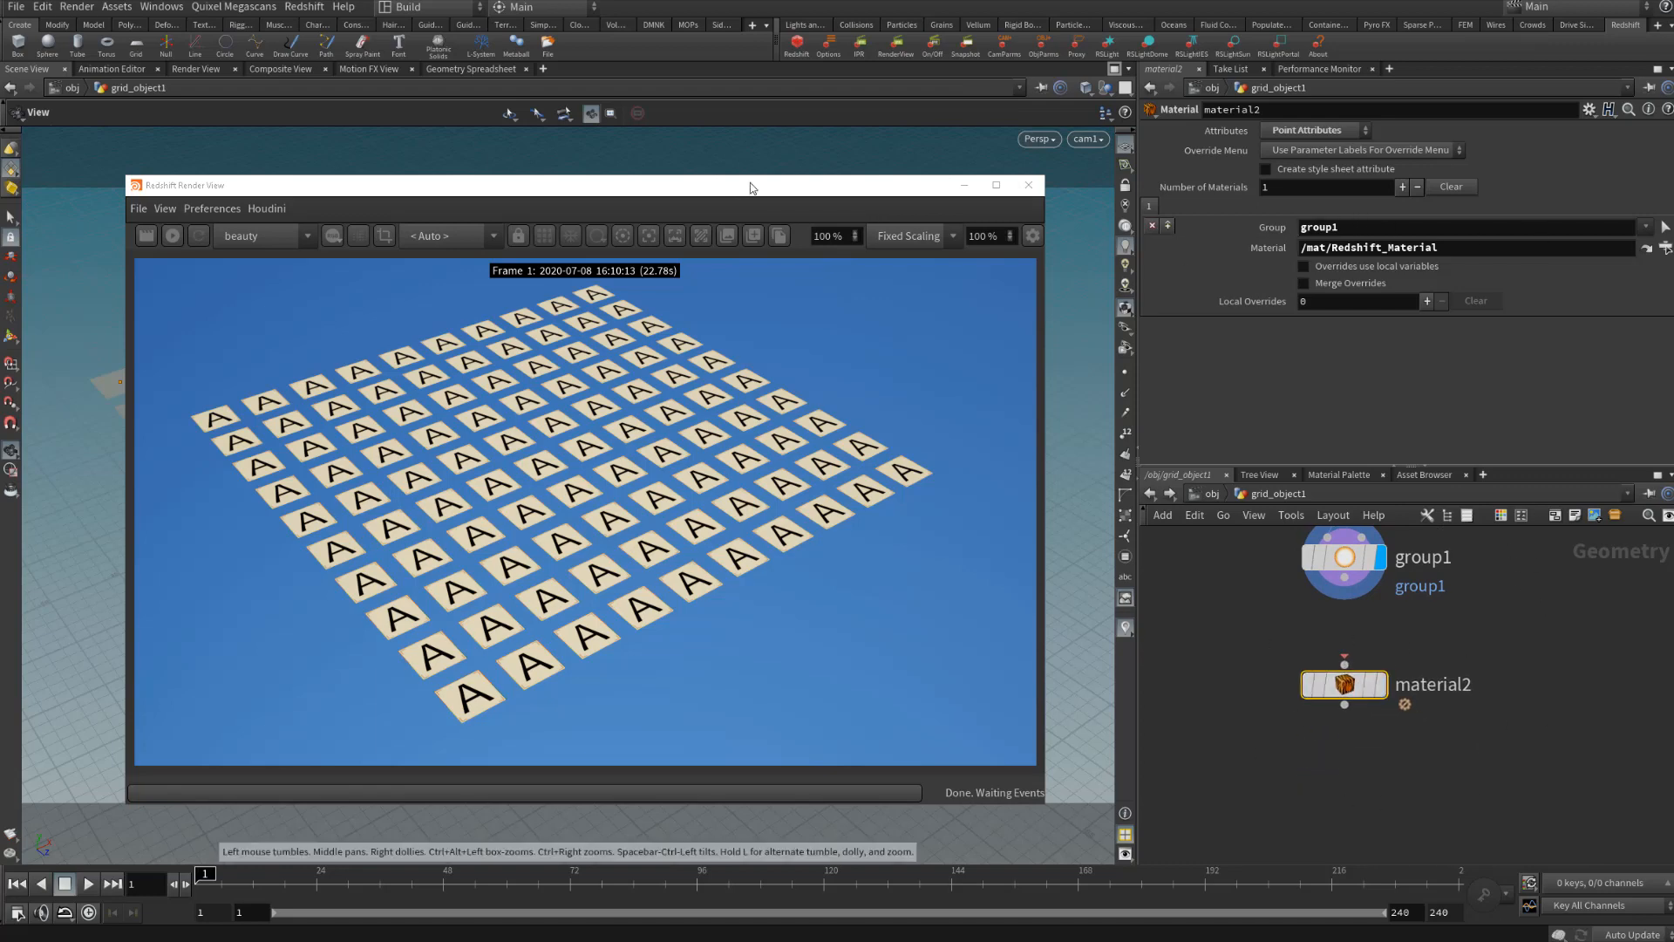
pyautogui.moveTo(750, 182); pyautogui.dragTo(651, 212)
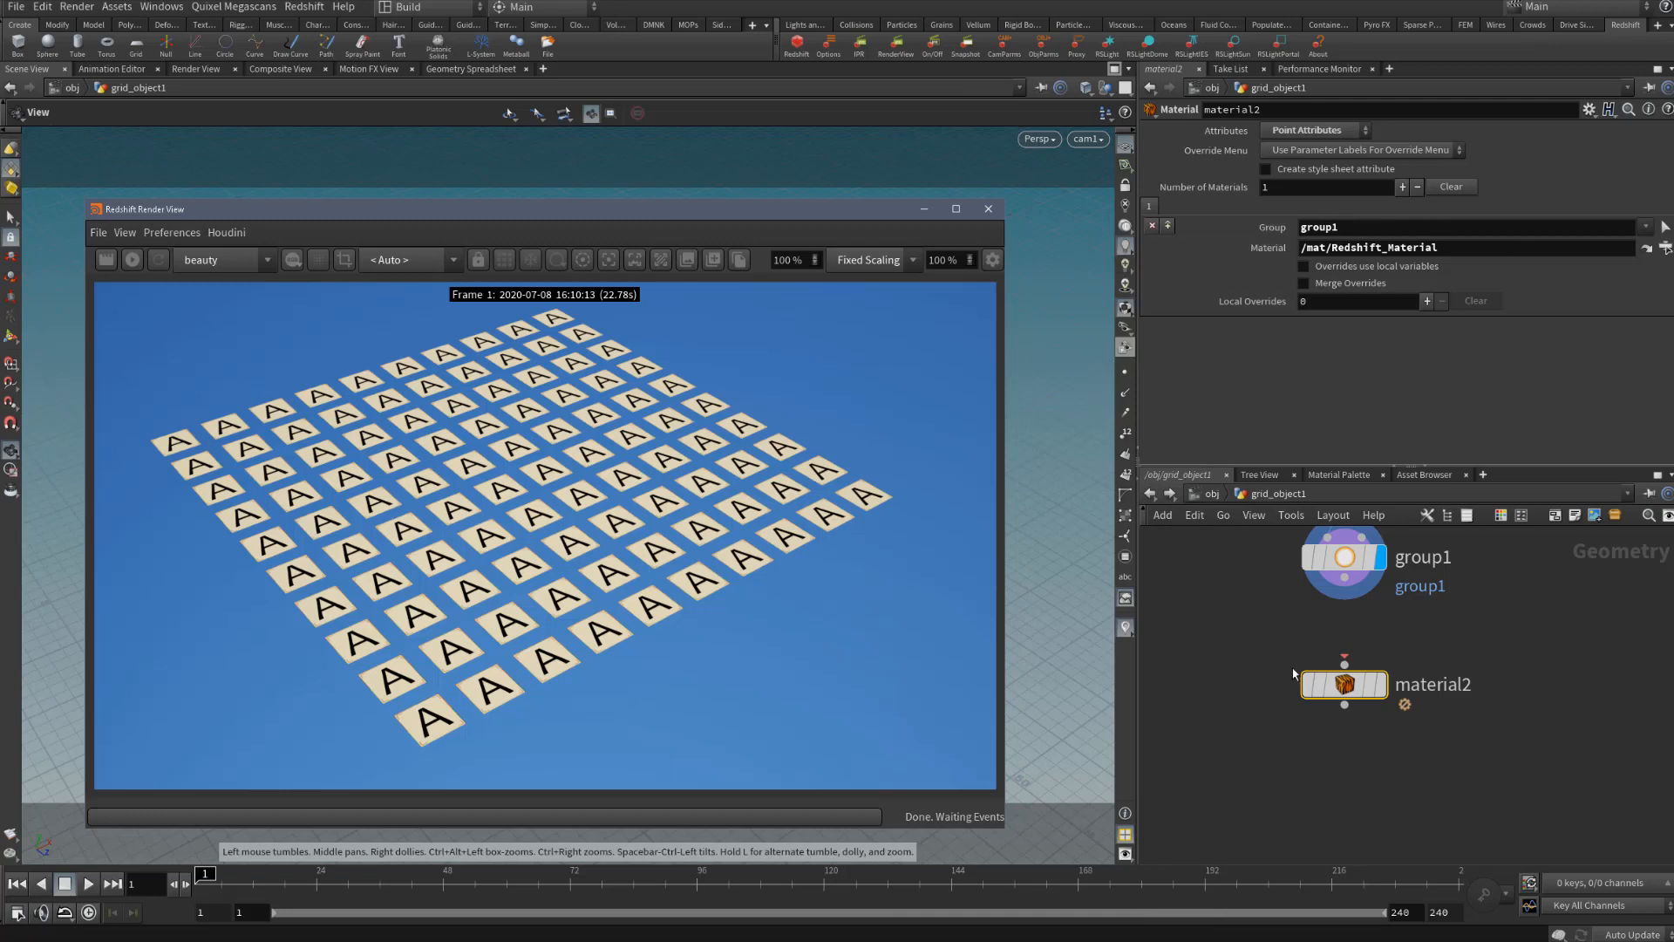
# Add one local override to material2 and set its type to String Value
pyautogui.click(1428, 300)
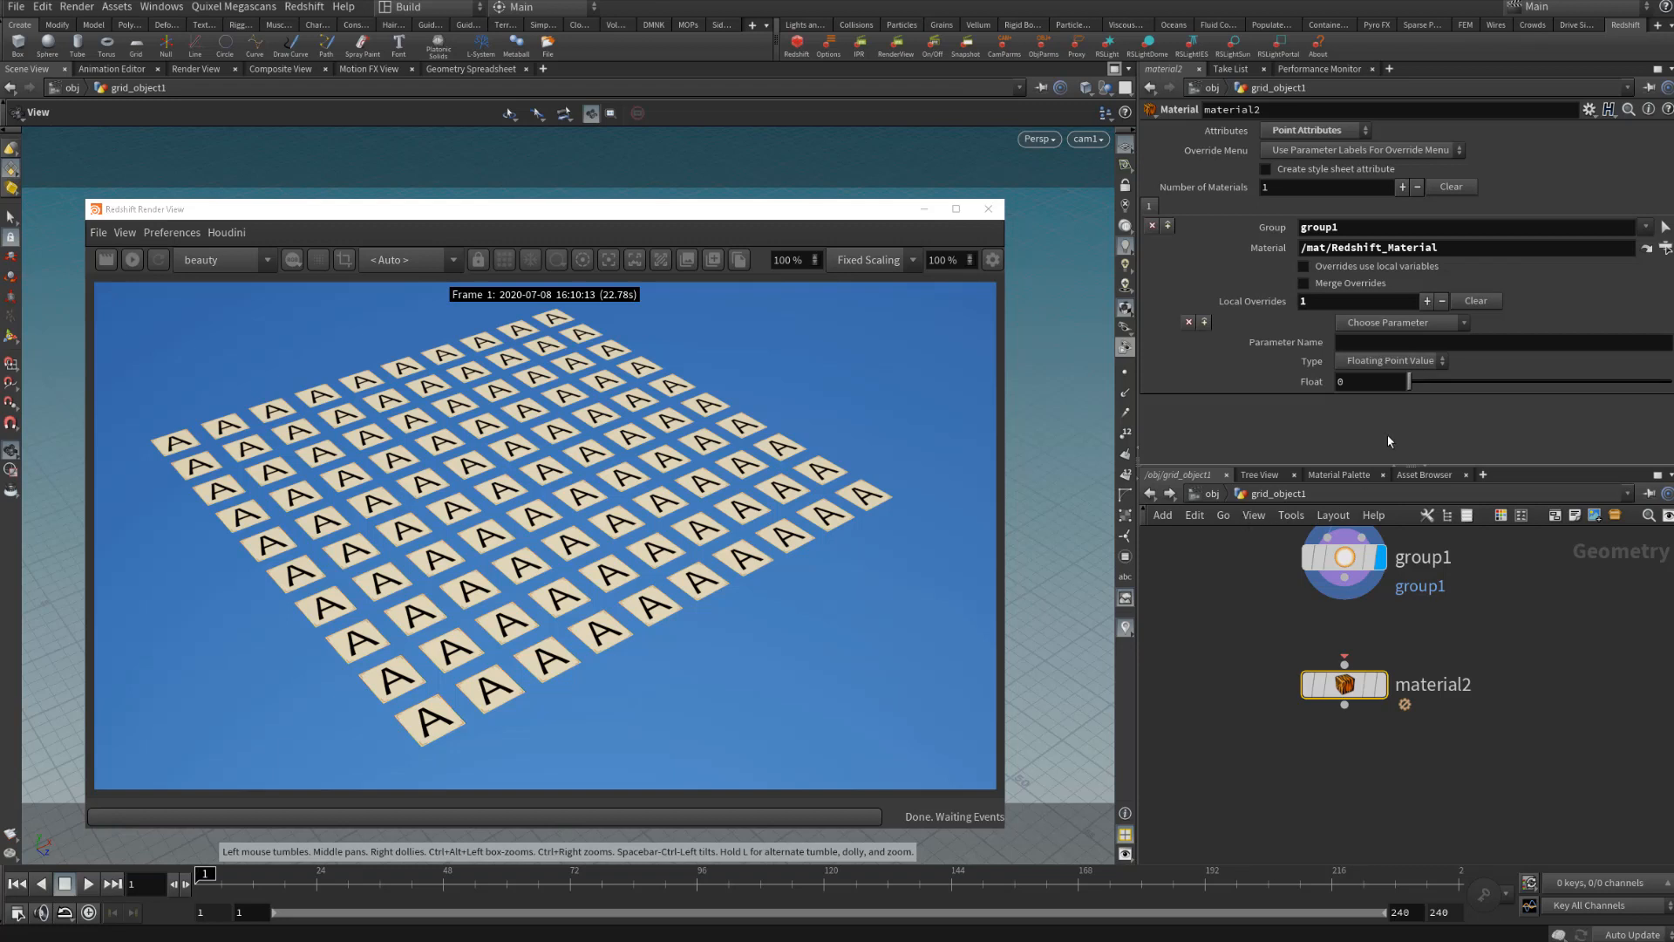
pyautogui.click(1359, 341)
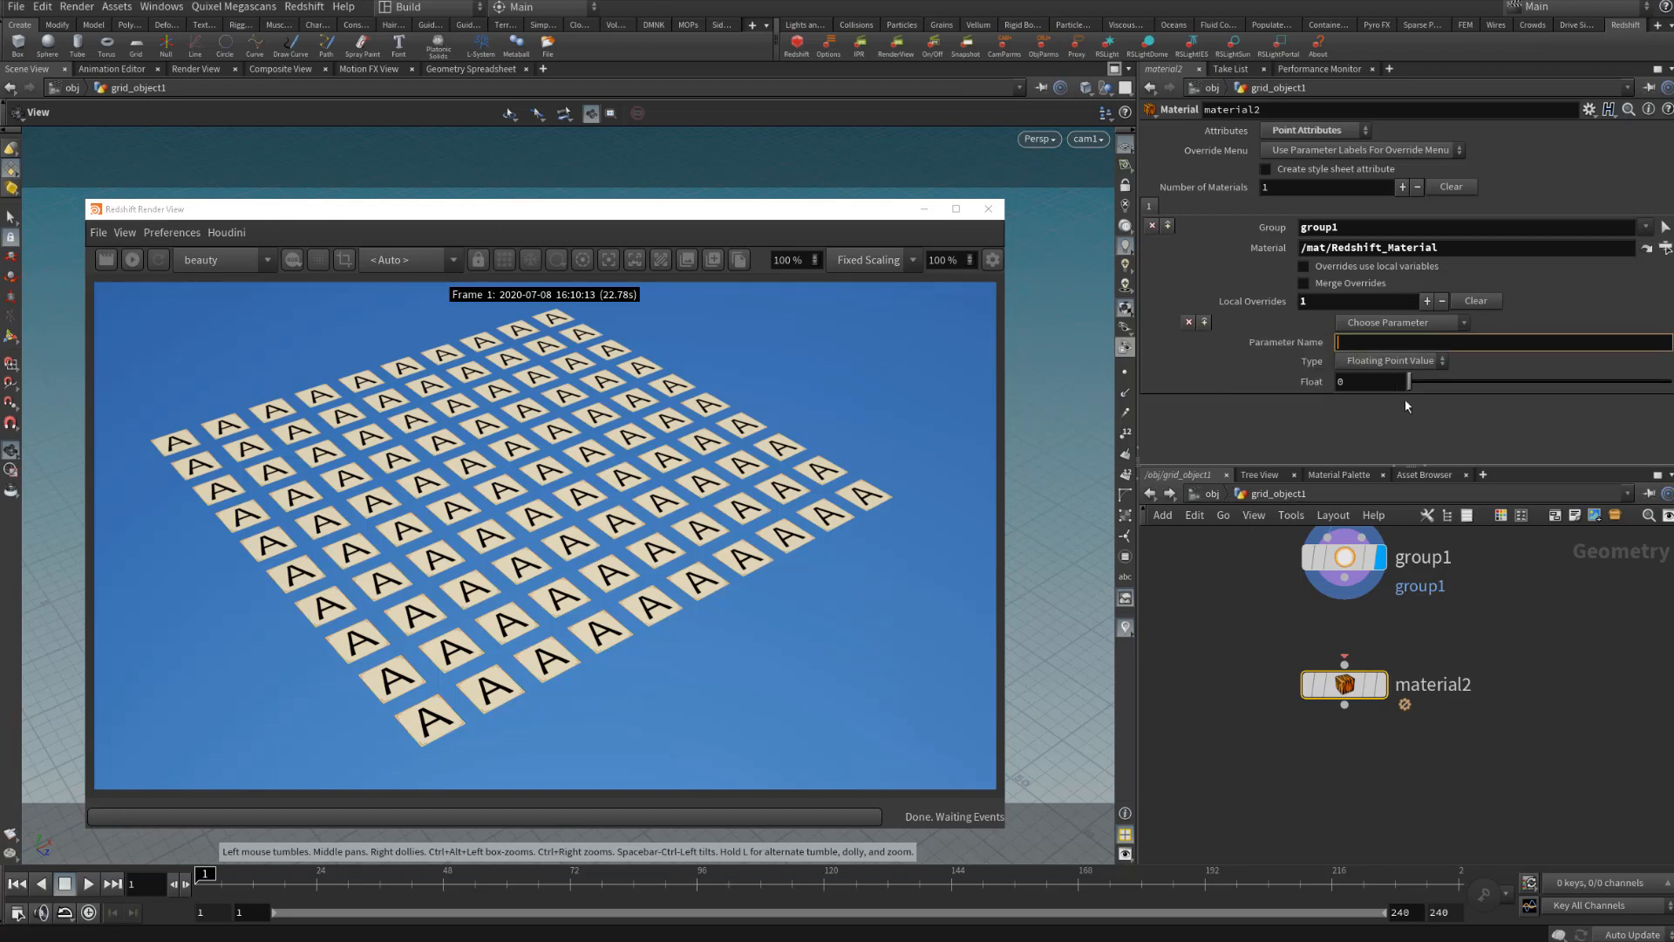
pyautogui.click(1399, 321)
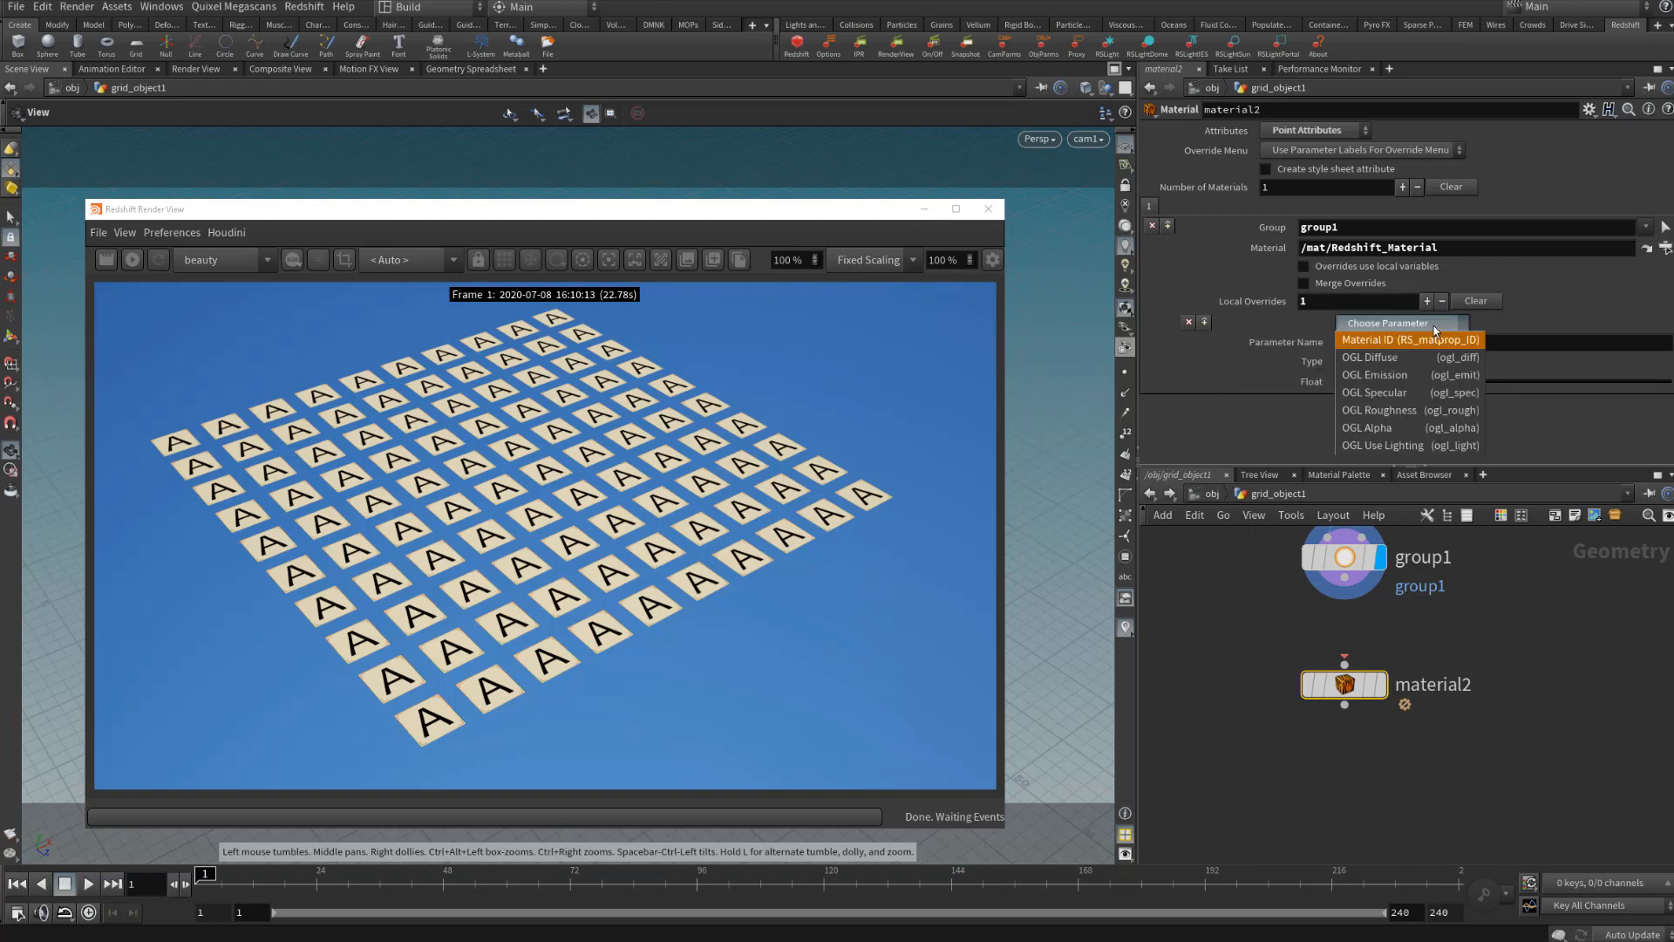
pyautogui.click(1269, 403)
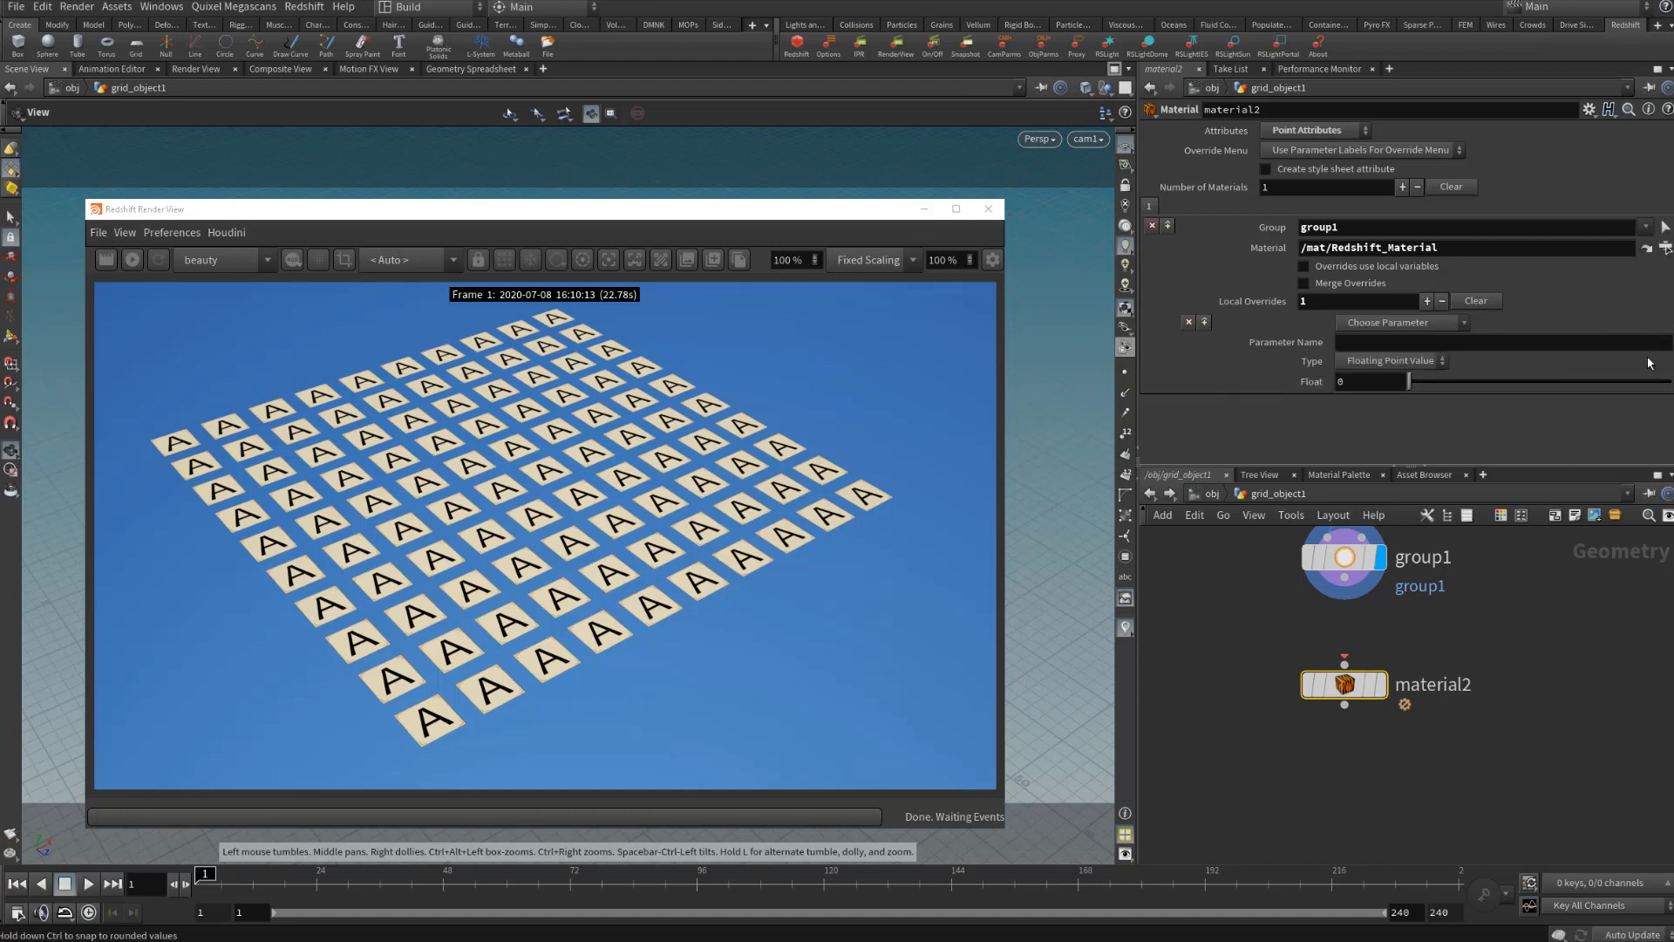
pyautogui.click(1394, 325)
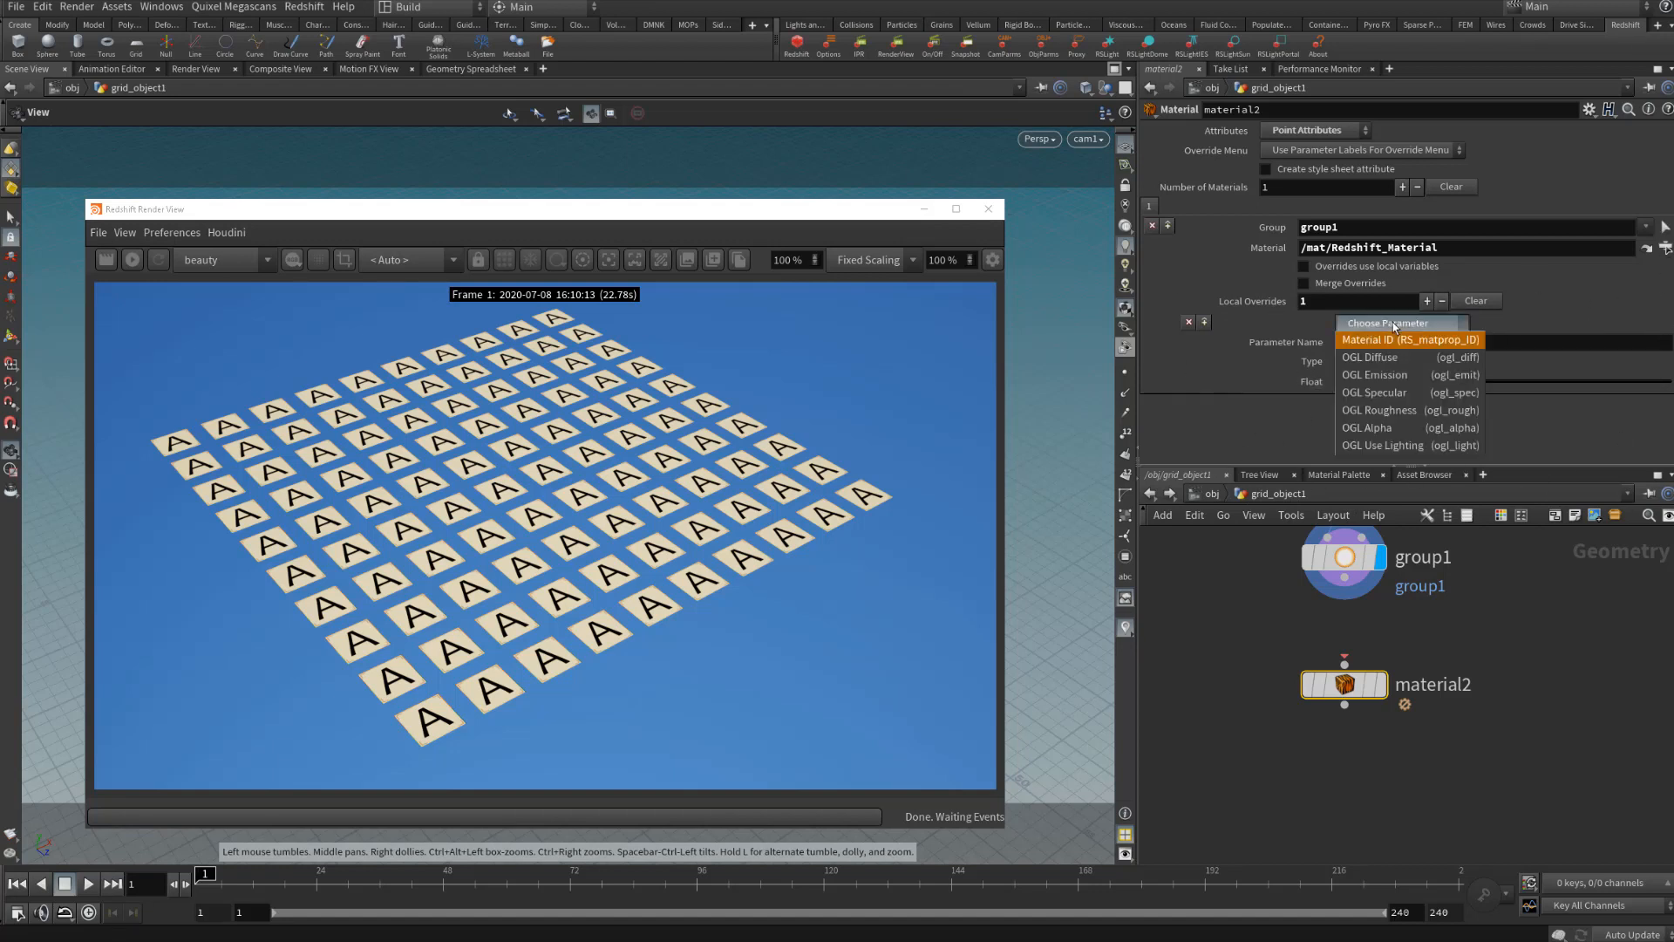
pyautogui.click(1378, 324)
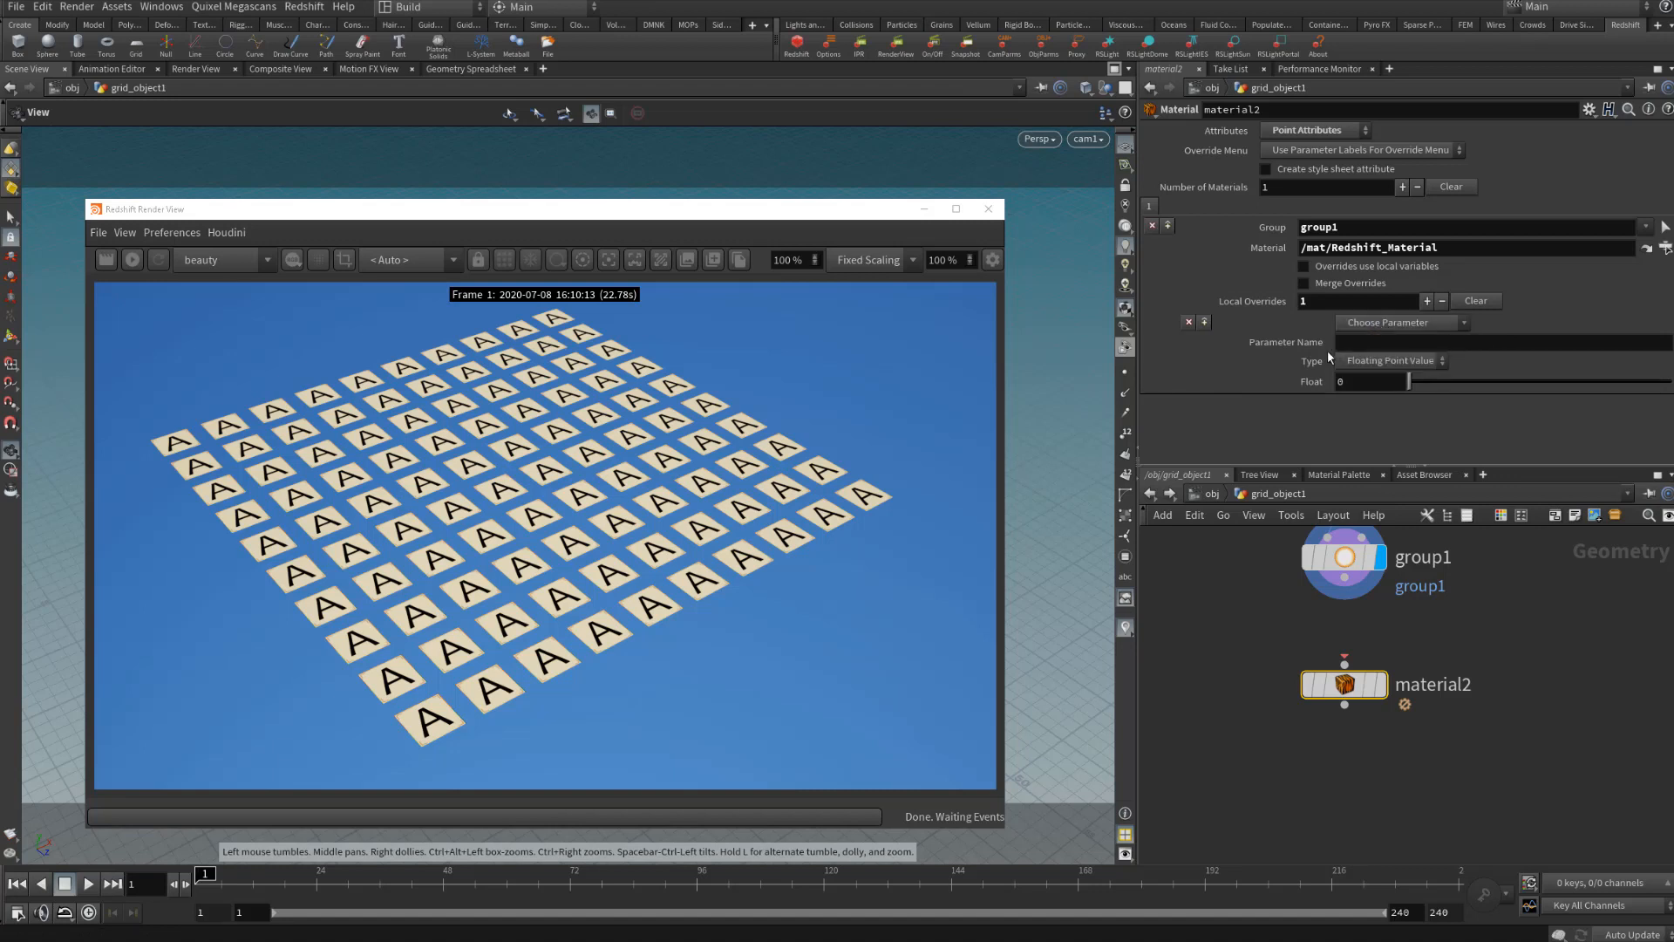
pyautogui.click(1391, 361)
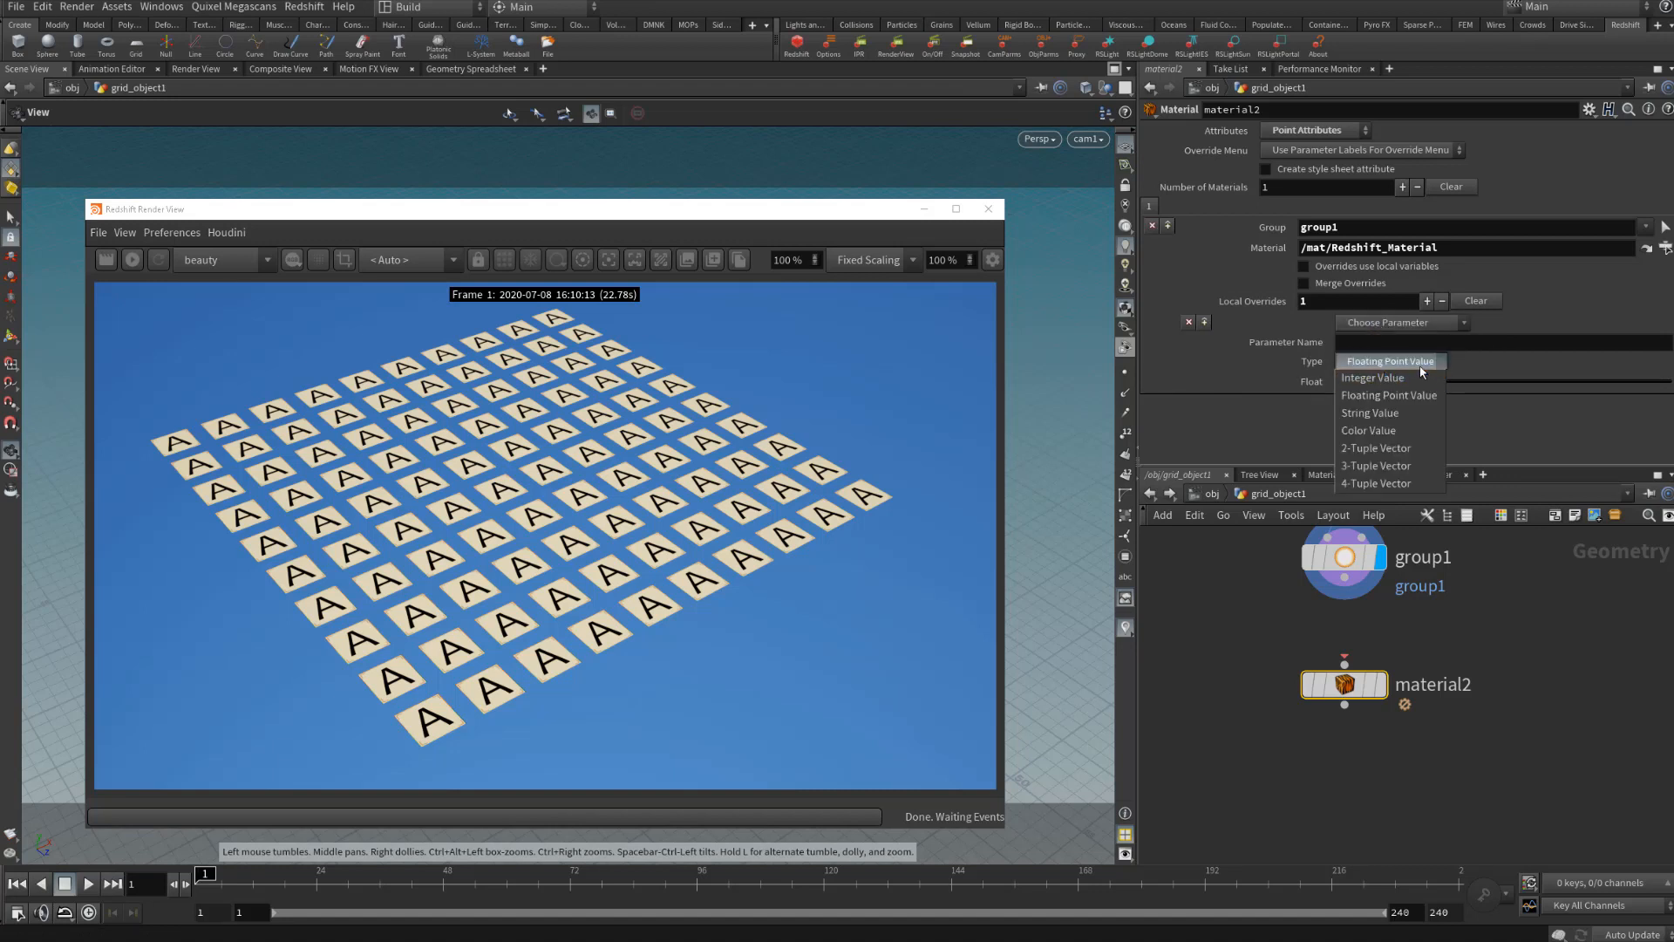
pyautogui.click(1386, 413)
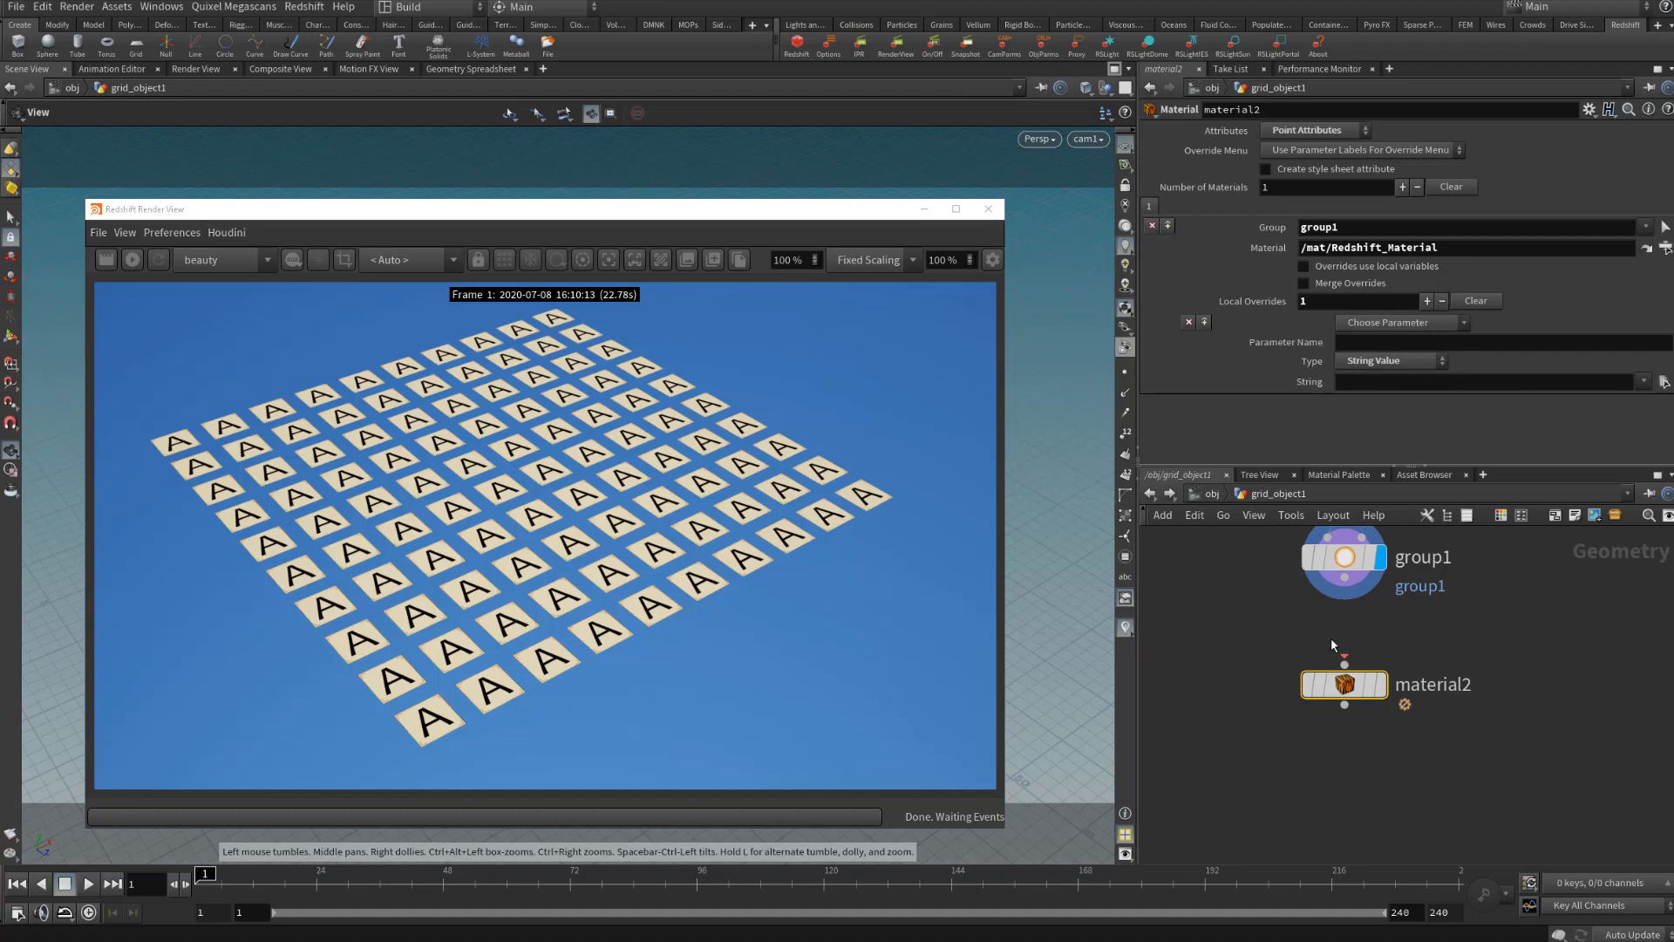
# Connect group1's output to material2 and make material2 the displayed node
pyautogui.moveTo(1345, 665); pyautogui.dragTo(1344, 577)
pyautogui.click(1379, 685)
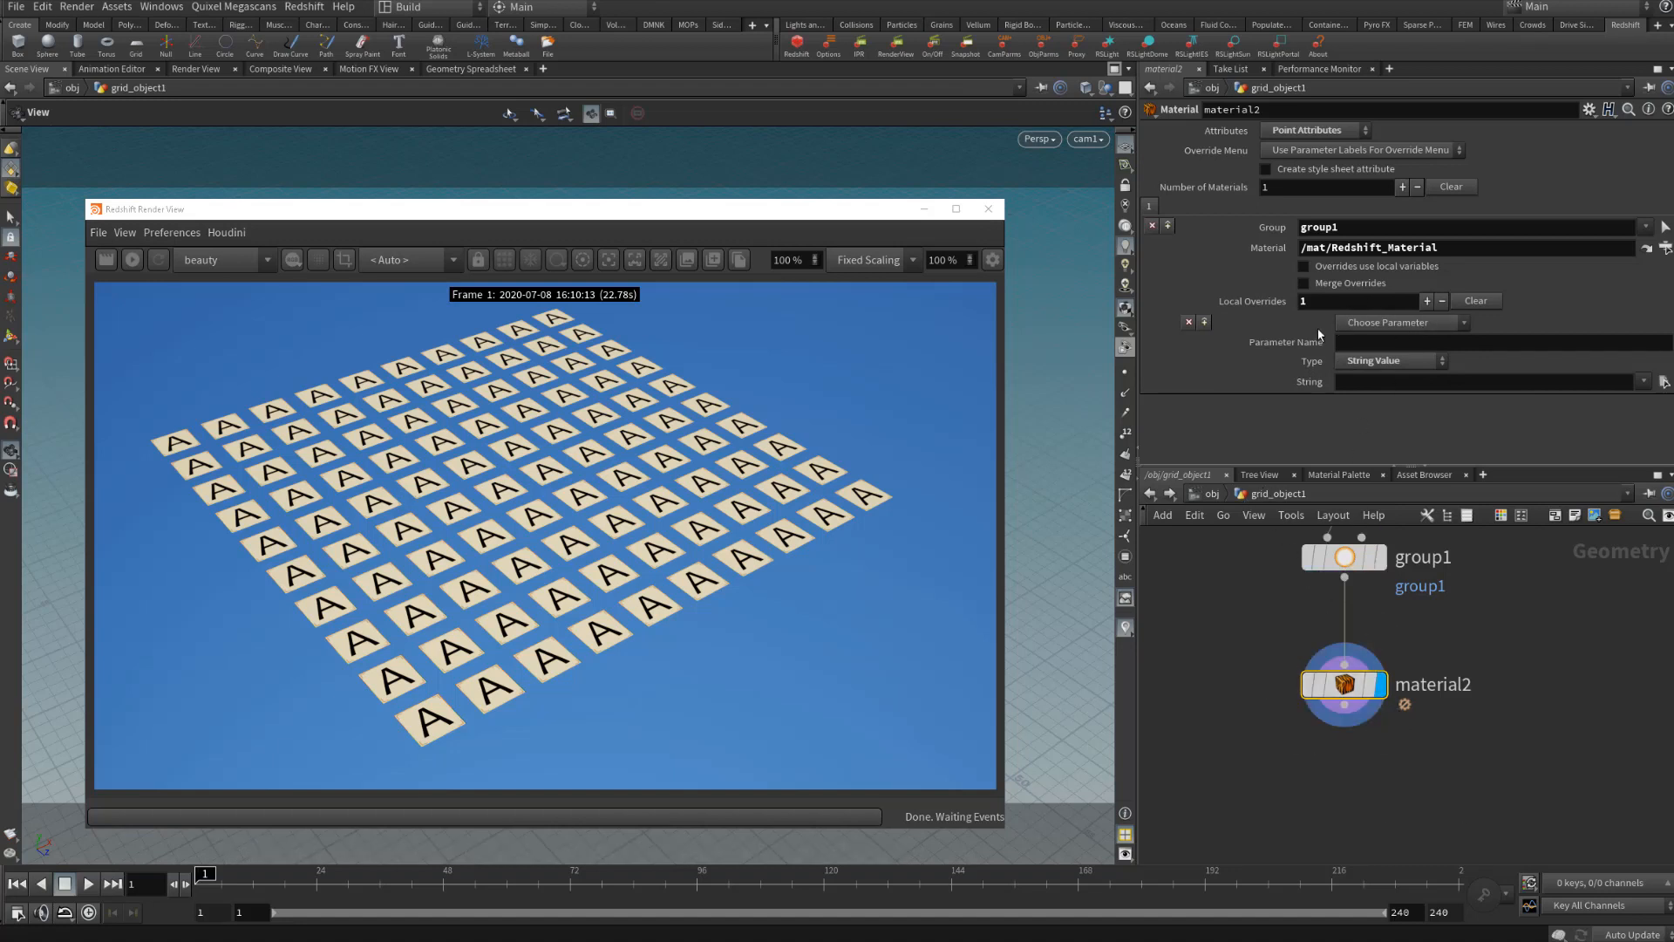
# In the mat network, open the Edit Parameter Interface window for the Redshift_Material builder and arrange it clear of the render view
pyautogui.click(1213, 494)
pyautogui.click(1256, 558)
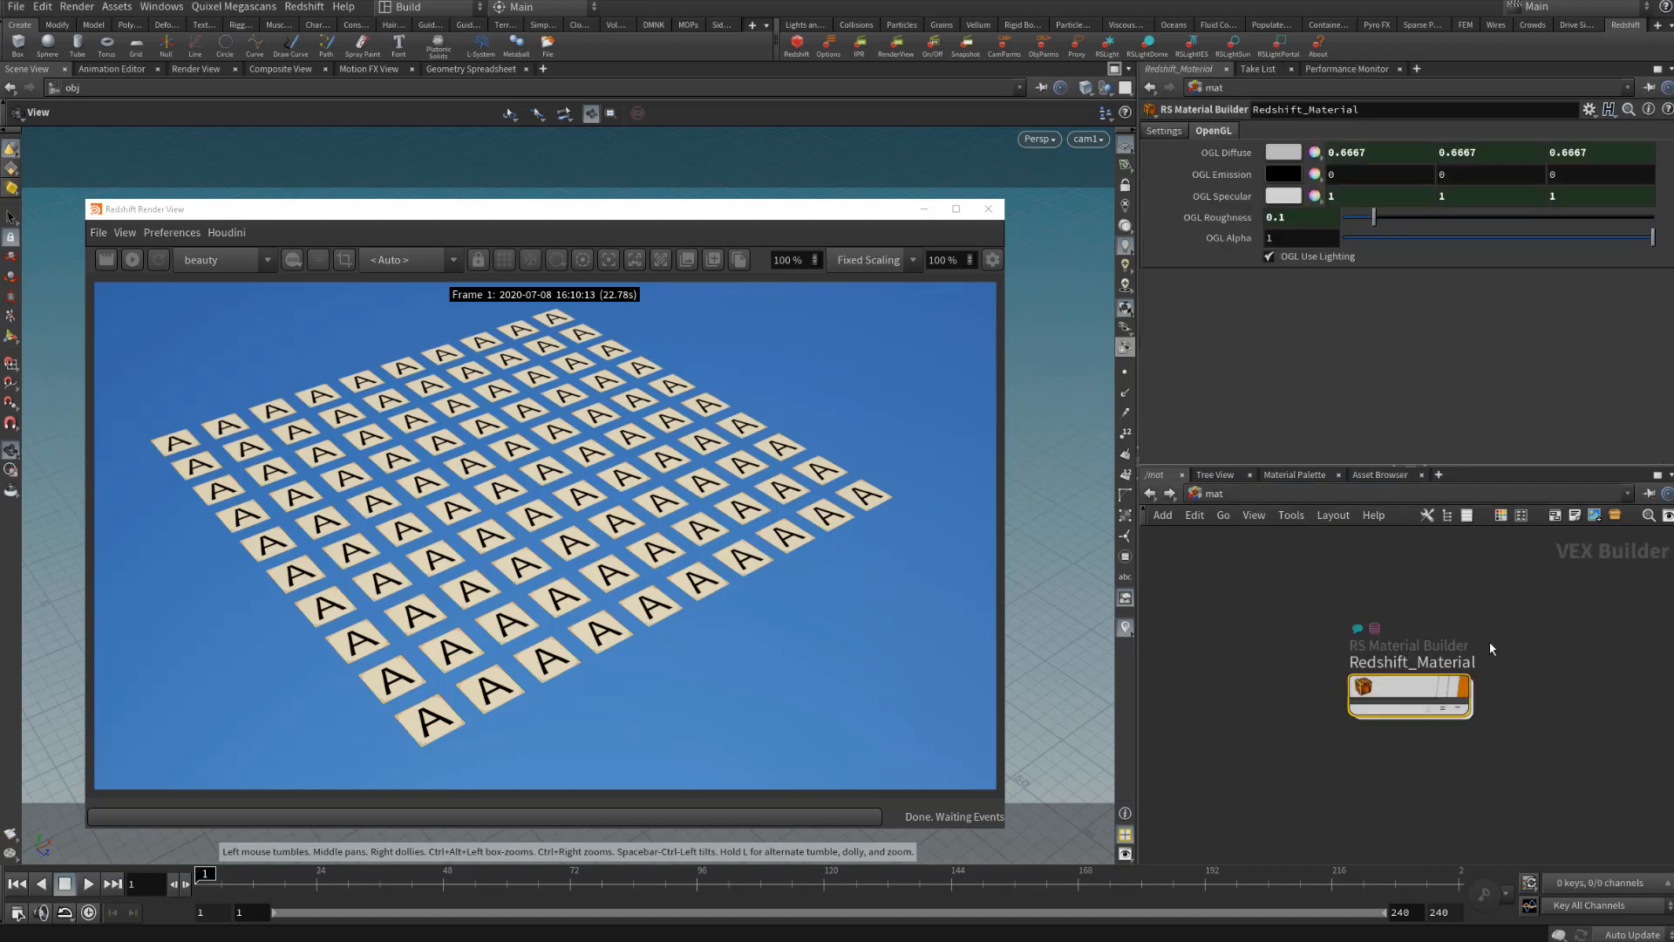
pyautogui.doubleClick(1395, 682)
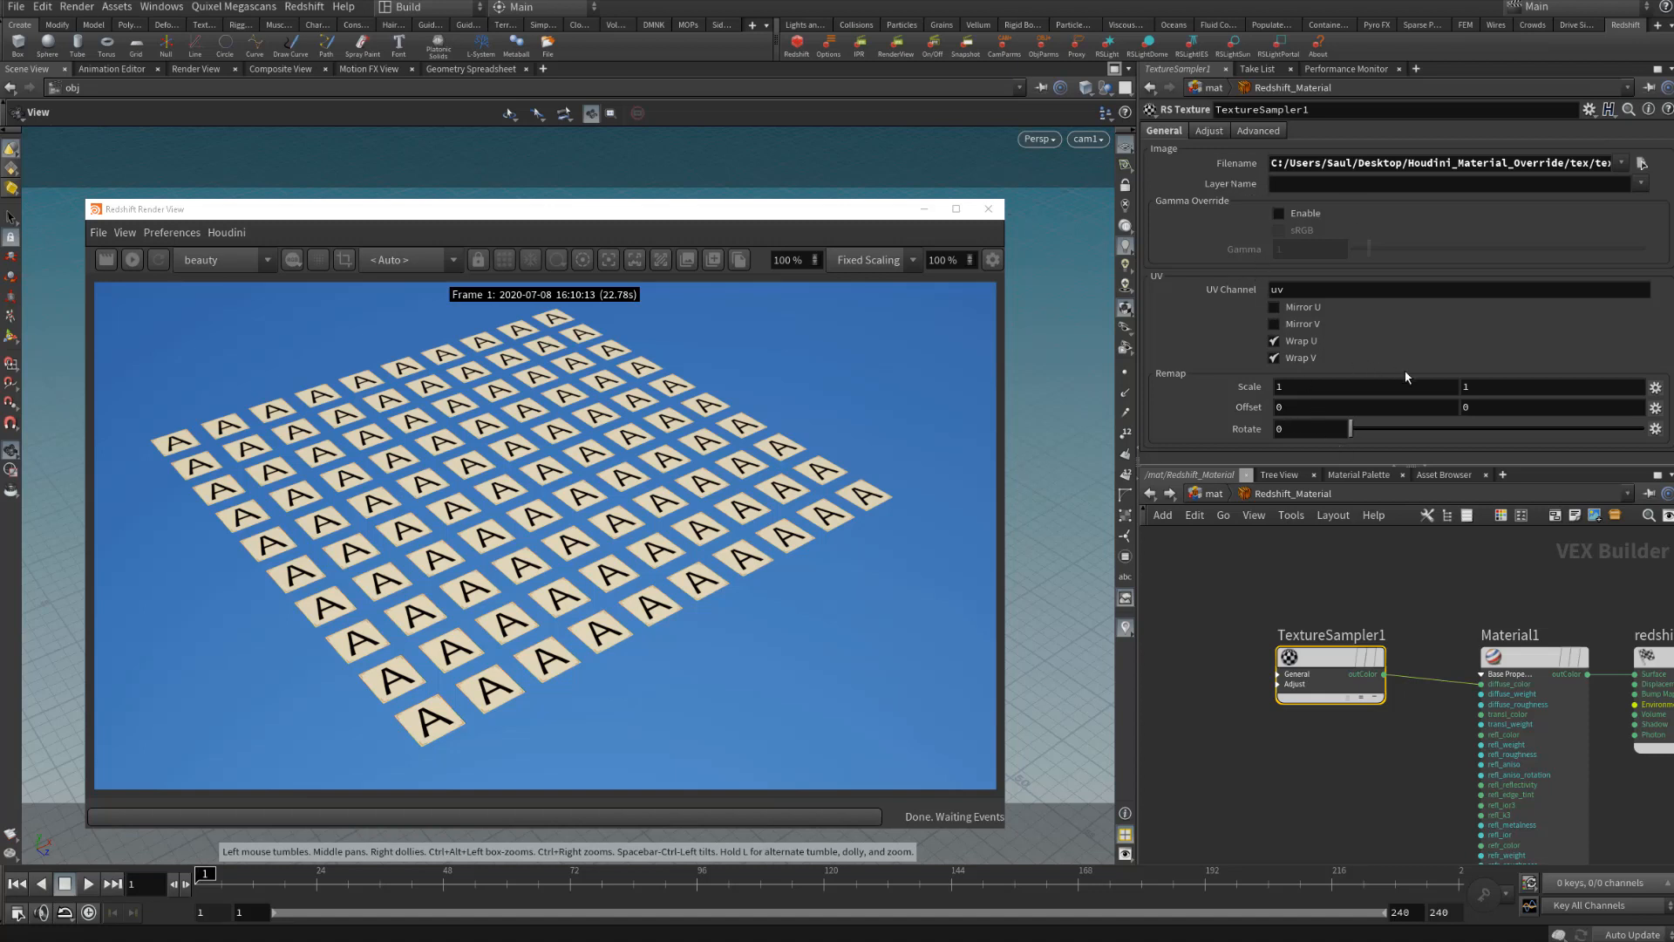
pyautogui.click(1214, 493)
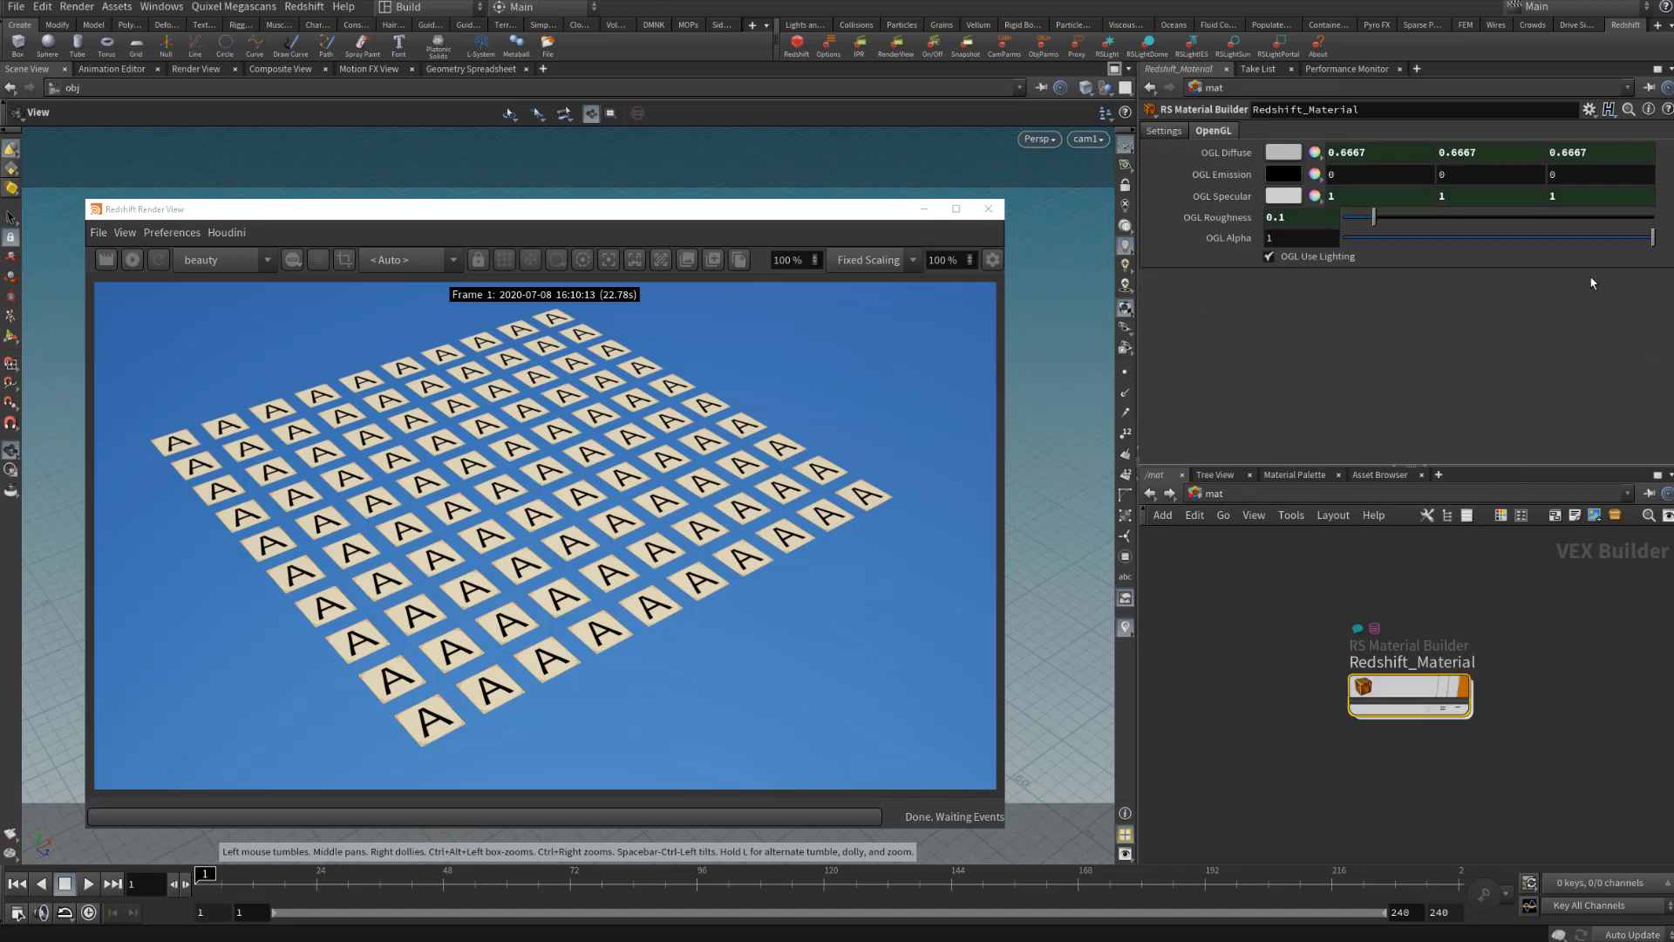
pyautogui.click(1589, 109)
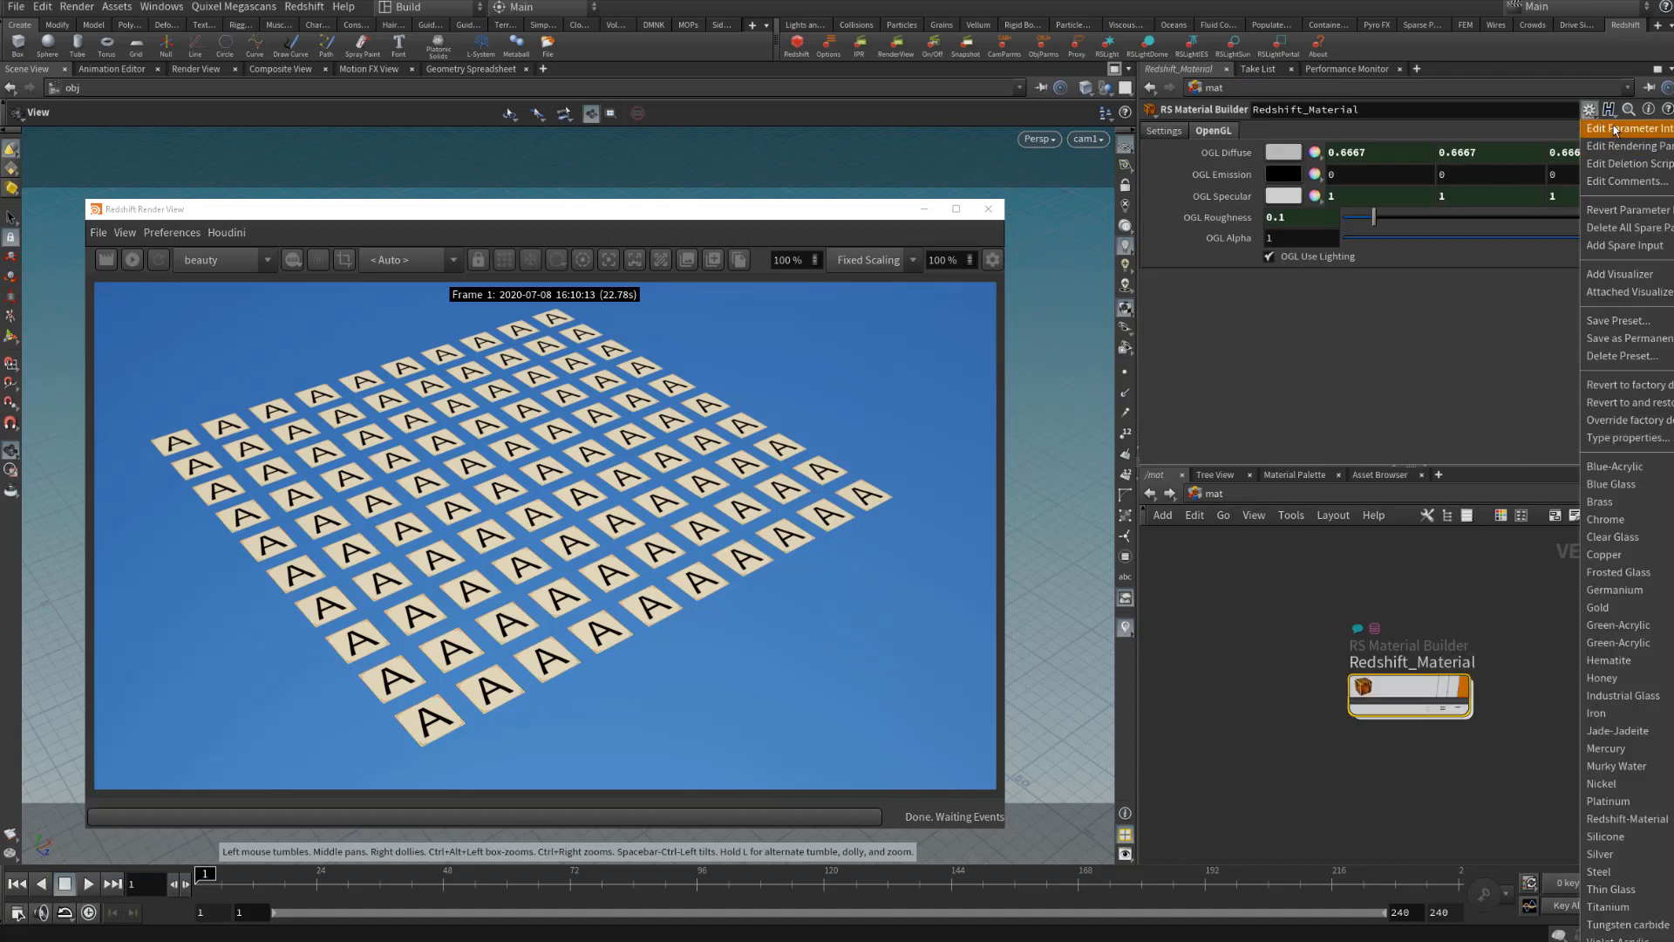
pyautogui.click(1464, 210)
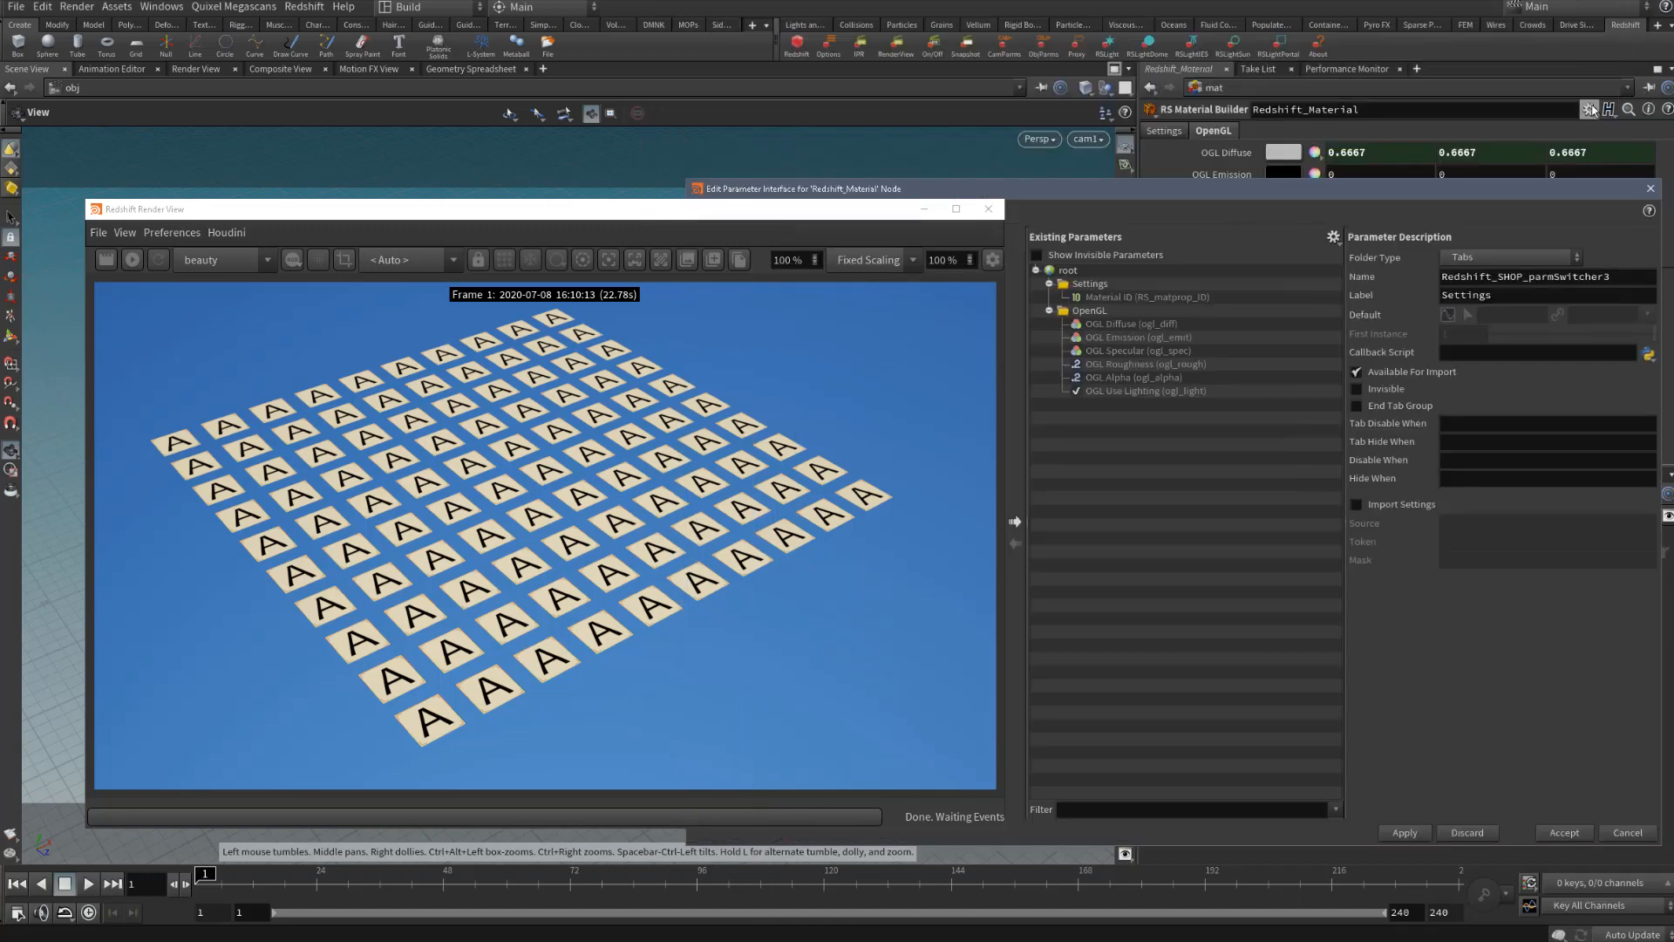
pyautogui.moveTo(814, 212); pyautogui.dragTo(453, 249)
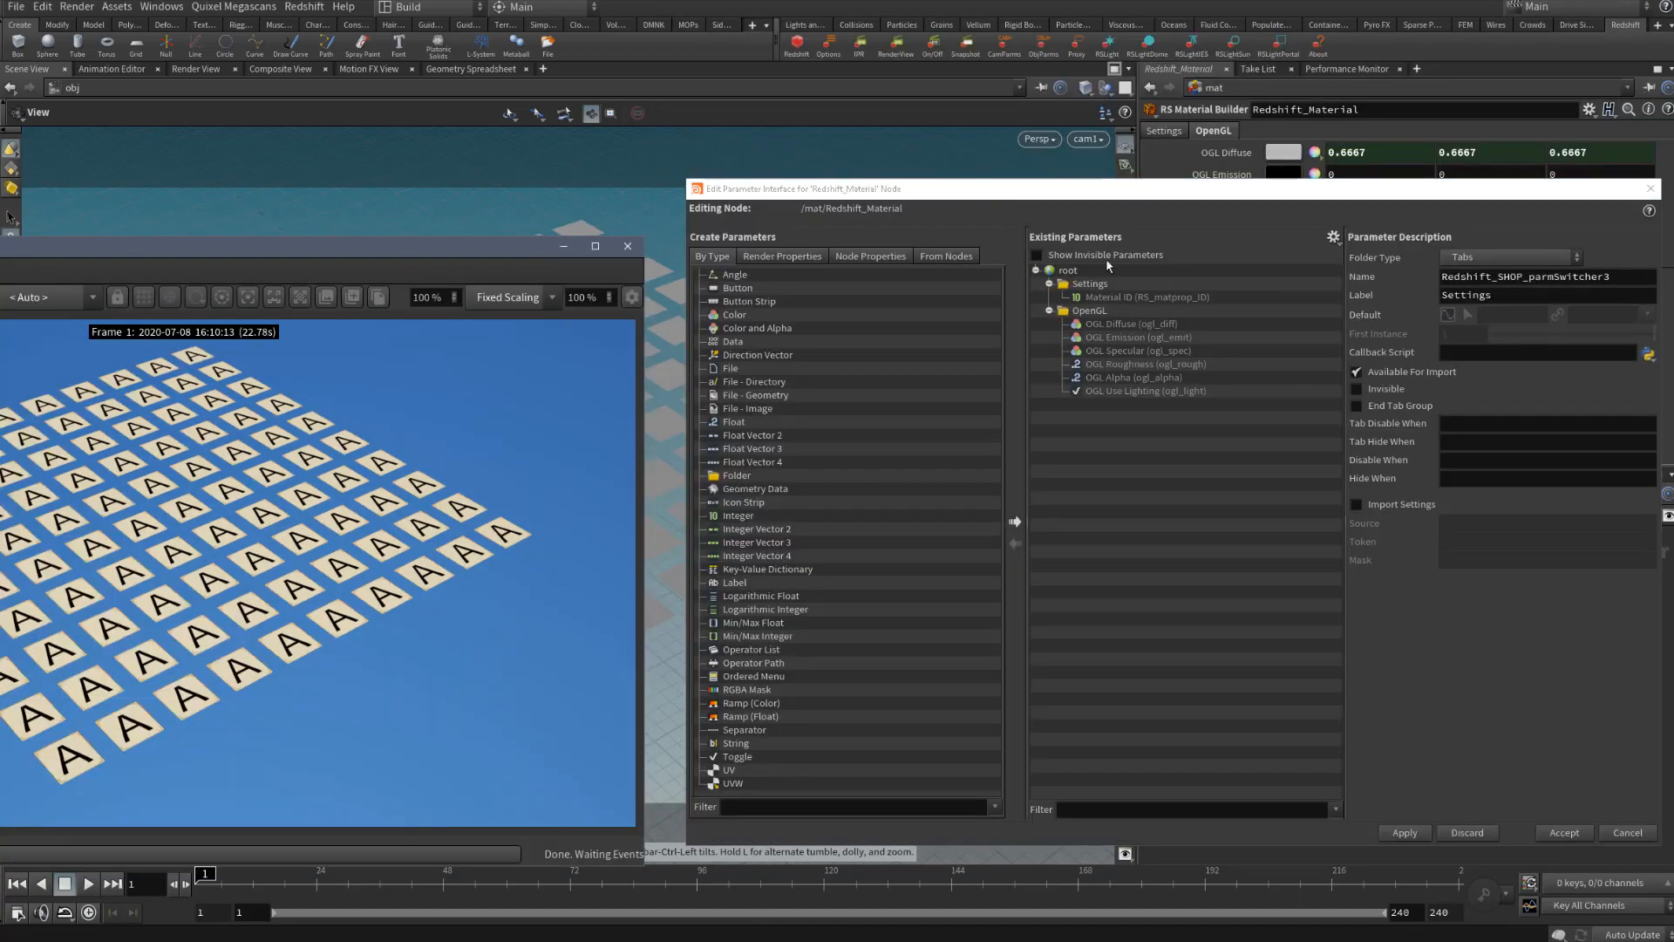
pyautogui.moveTo(1119, 199); pyautogui.dragTo(1089, 195)
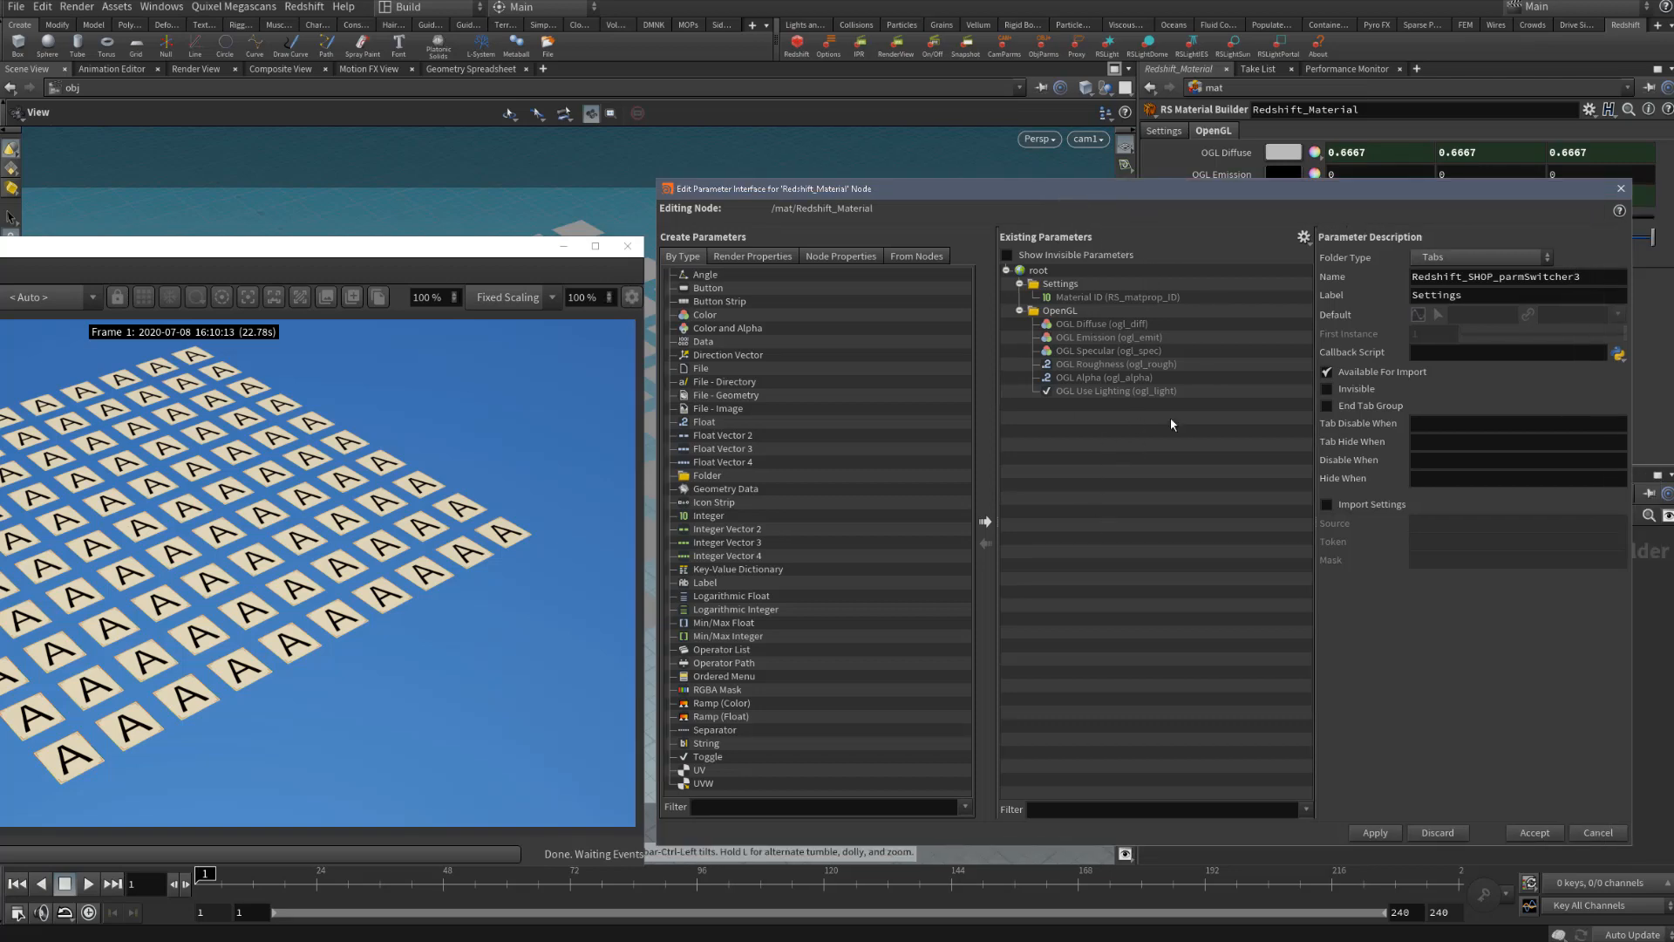
pyautogui.moveTo(1285, 188); pyautogui.dragTo(1303, 406)
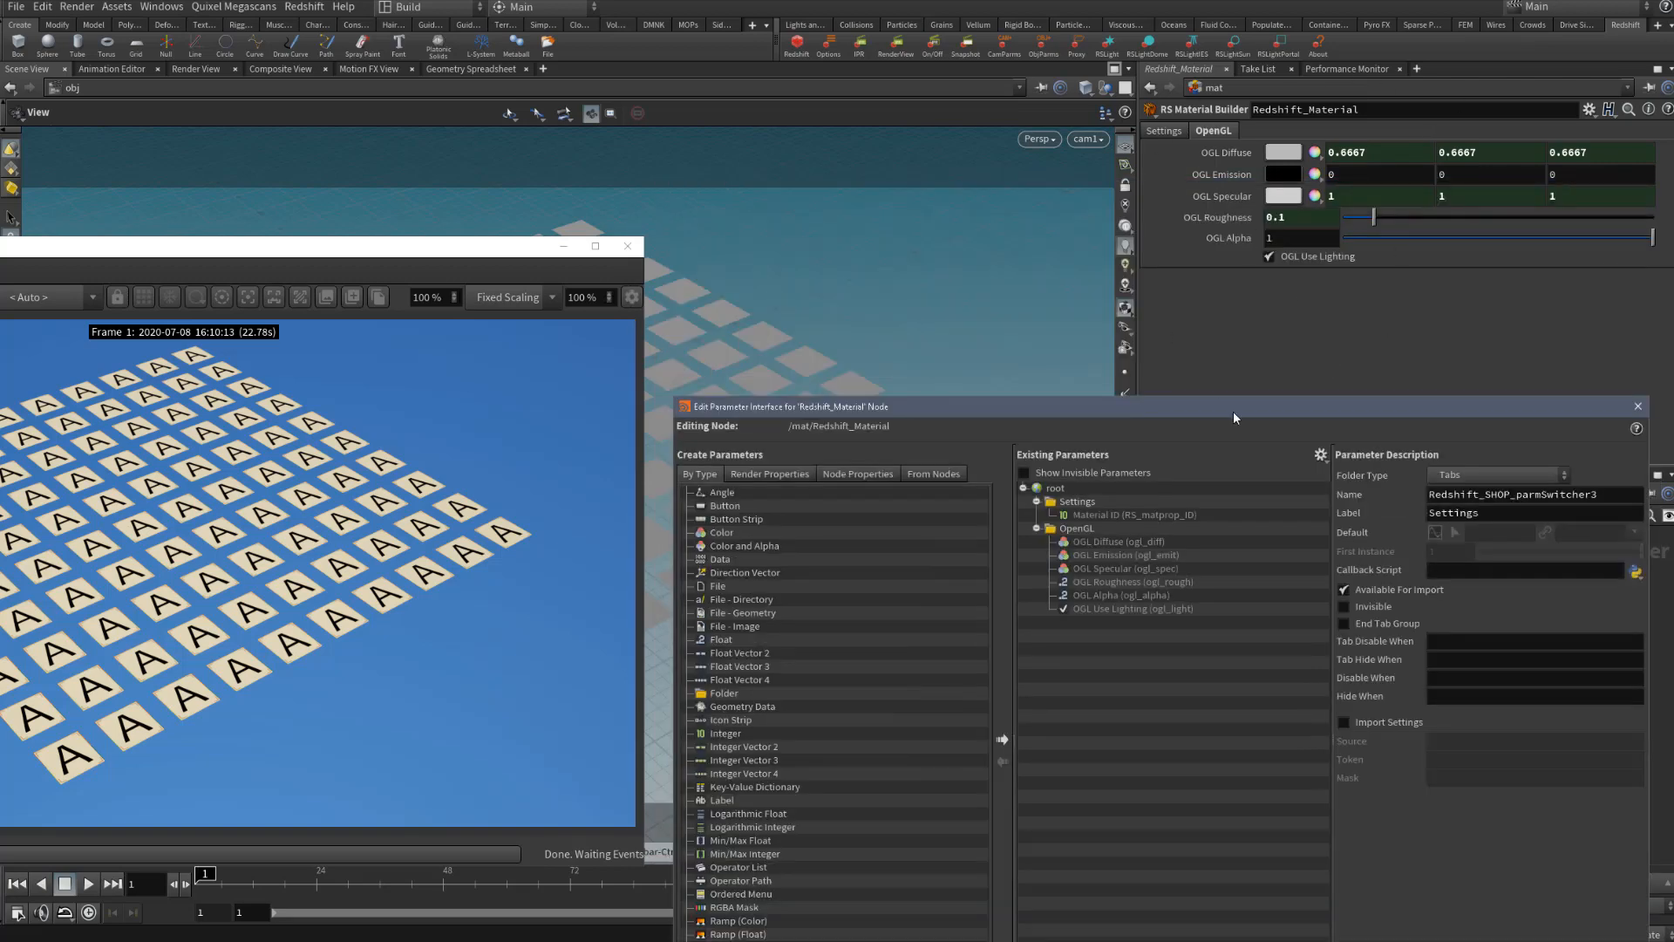
pyautogui.moveTo(1179, 417); pyautogui.dragTo(1187, 308)
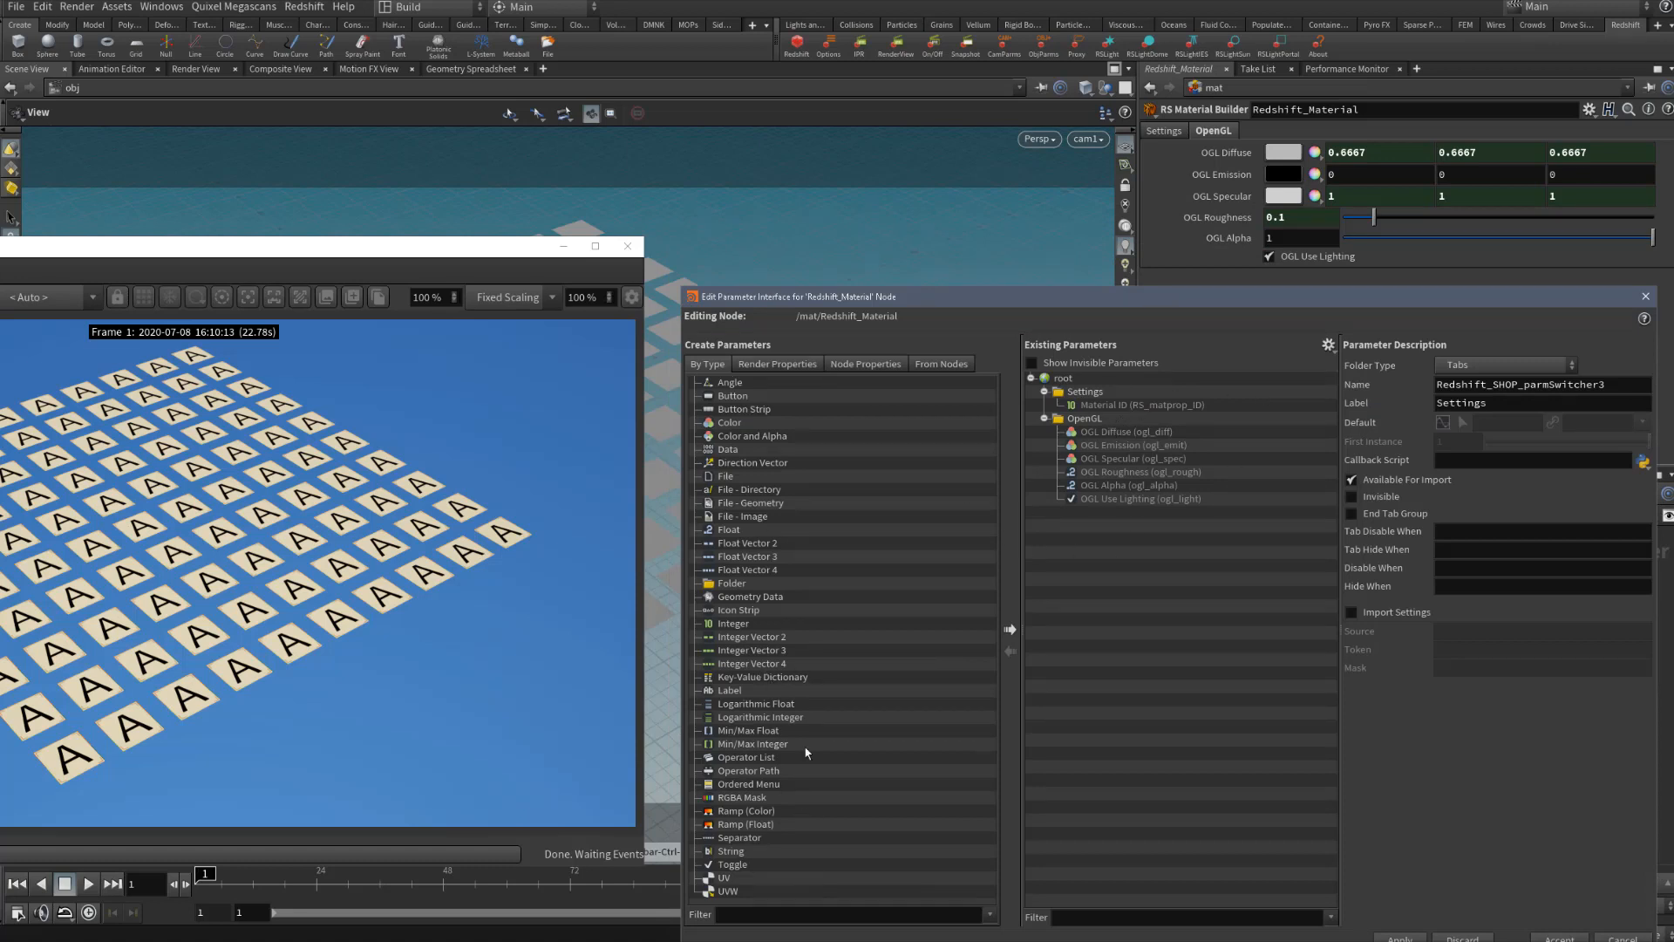
# Add a String parameter to Redshift_Material below the OpenGL folder, with both name and label tex_0, and accept the interface changes
pyautogui.moveTo(730, 854); pyautogui.dragTo(1093, 878)
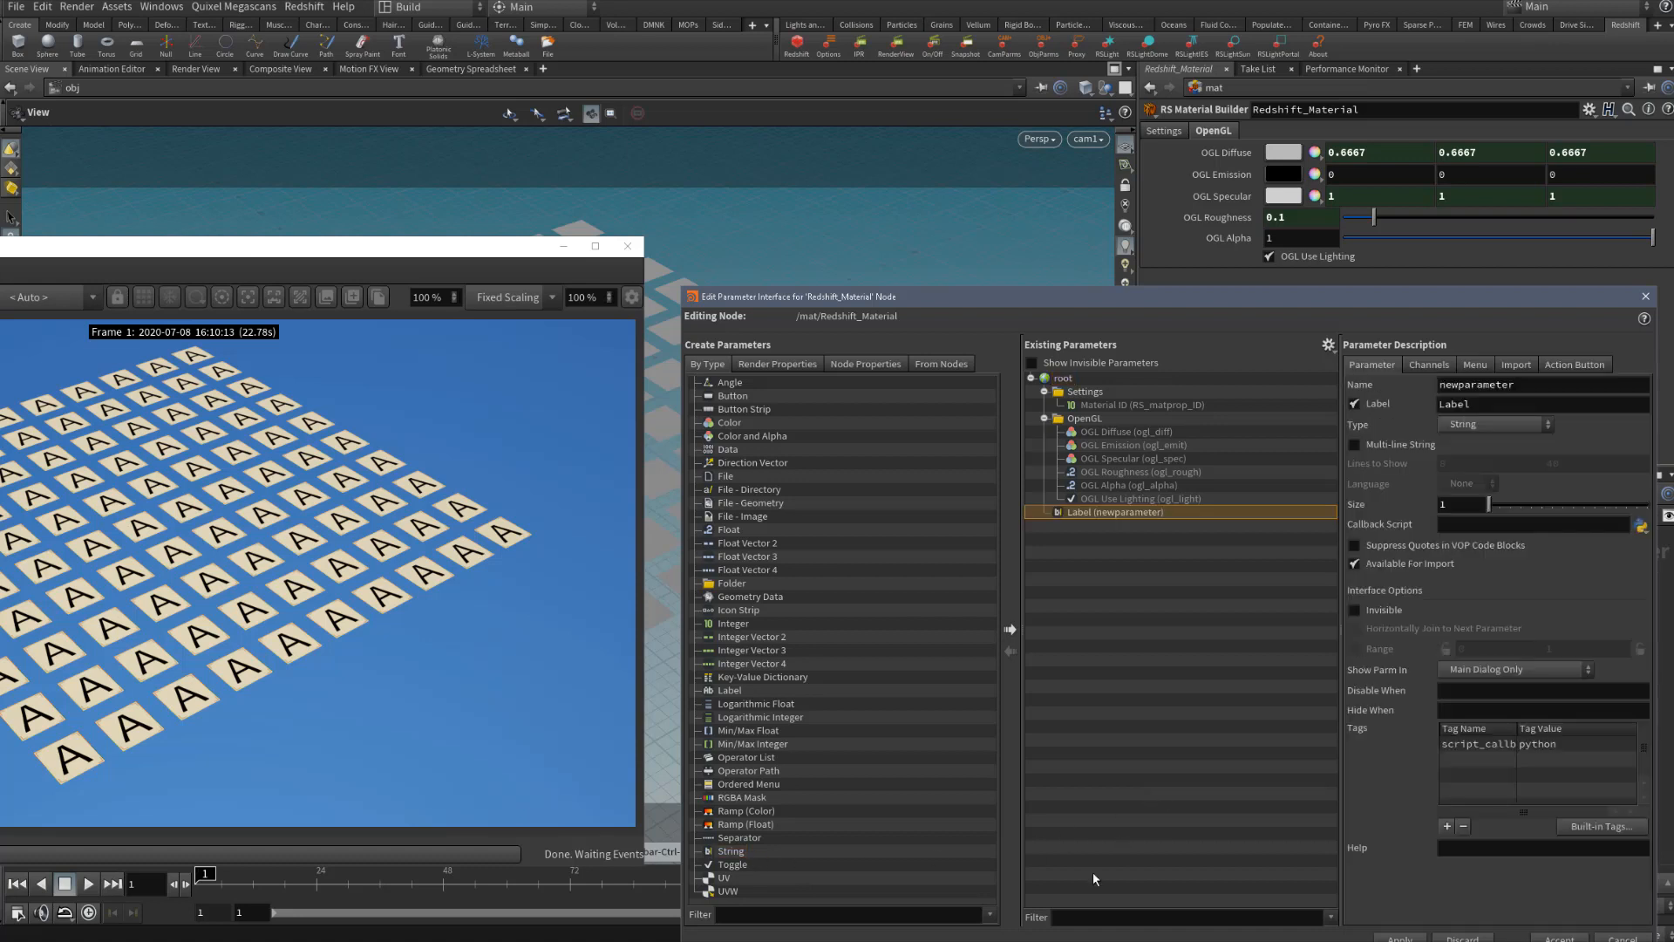
pyautogui.doubleClick(1536, 386)
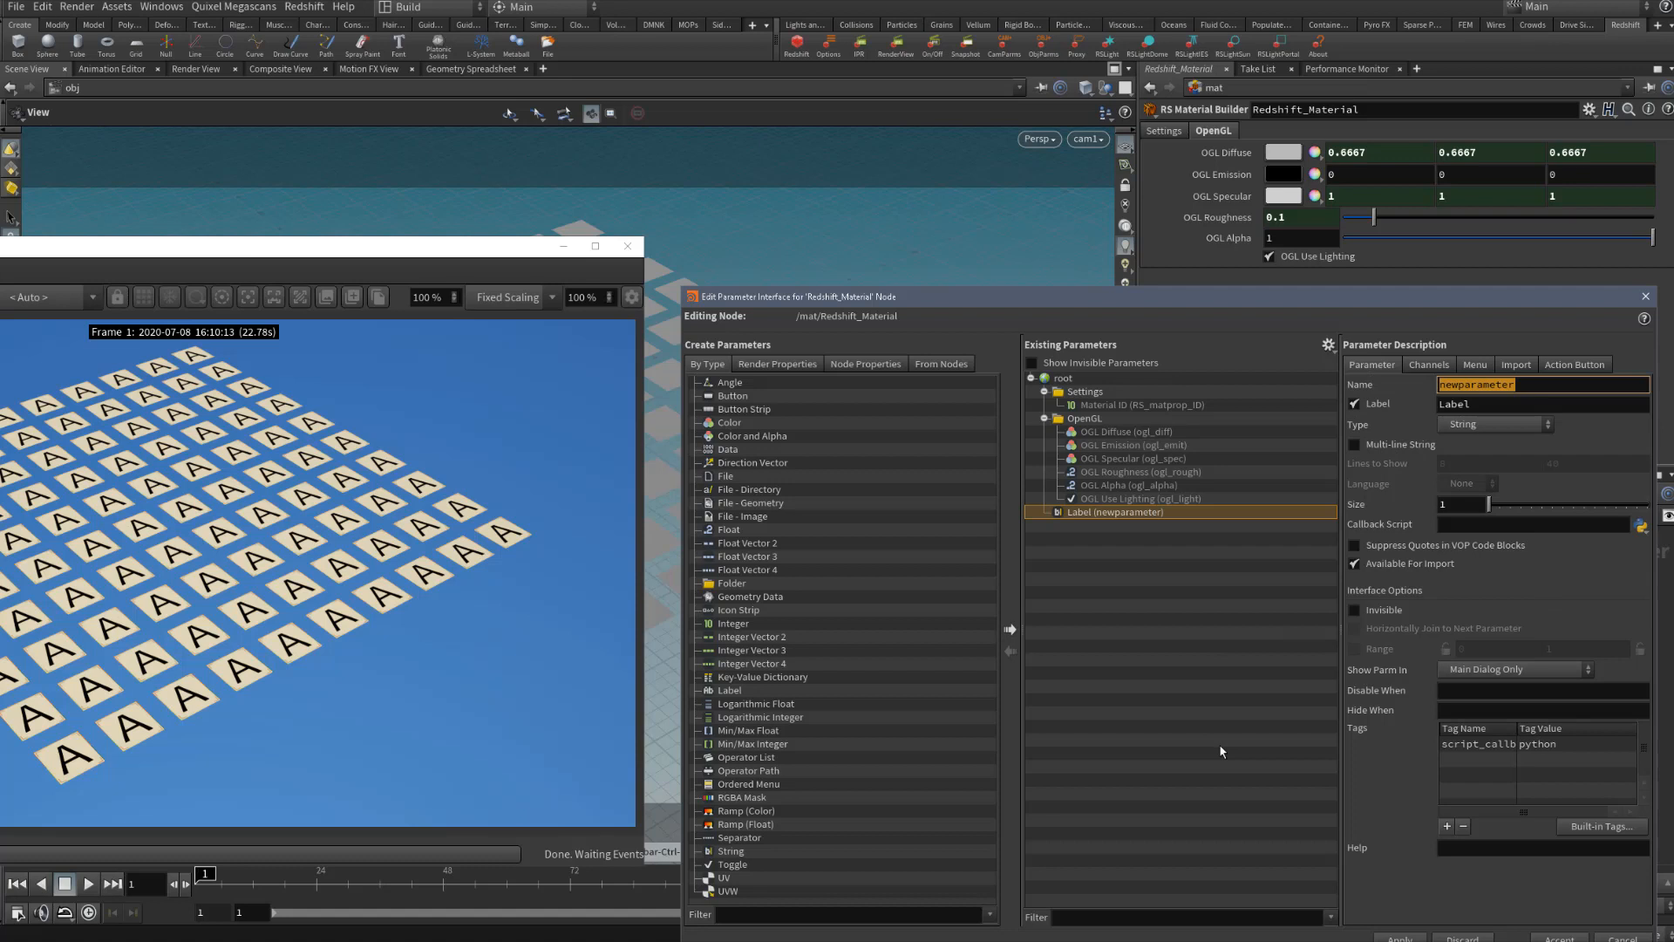
pyautogui.write('tex_0')
pyautogui.press('Tab')
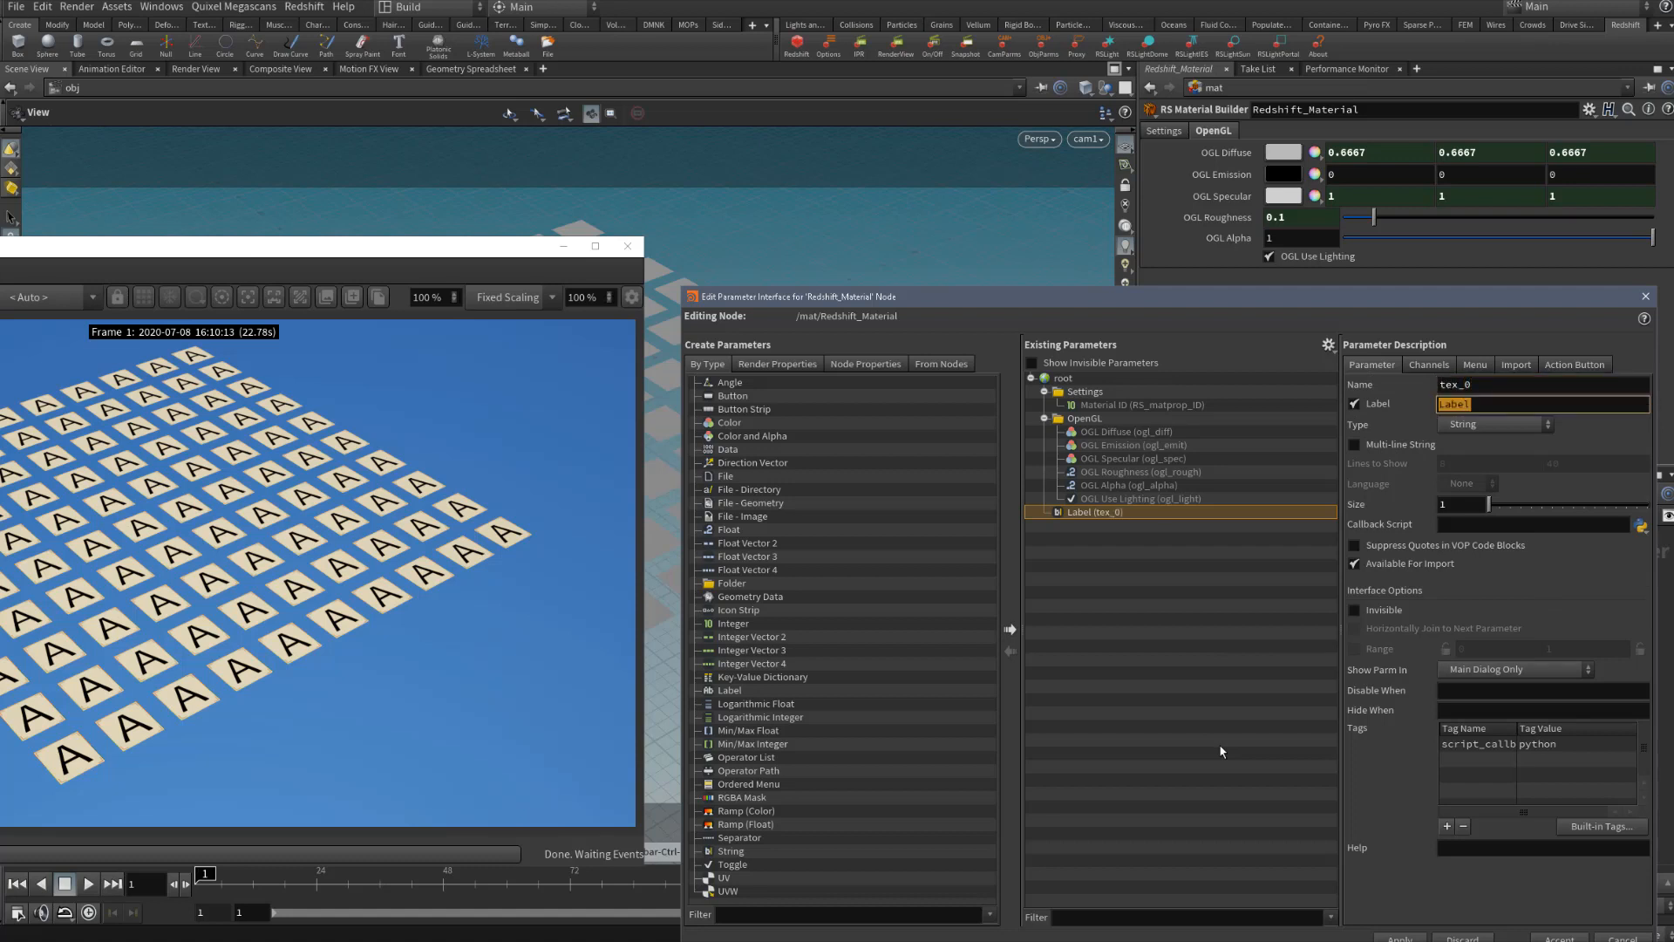
pyautogui.write('tex_0')
pyautogui.press('Tab')
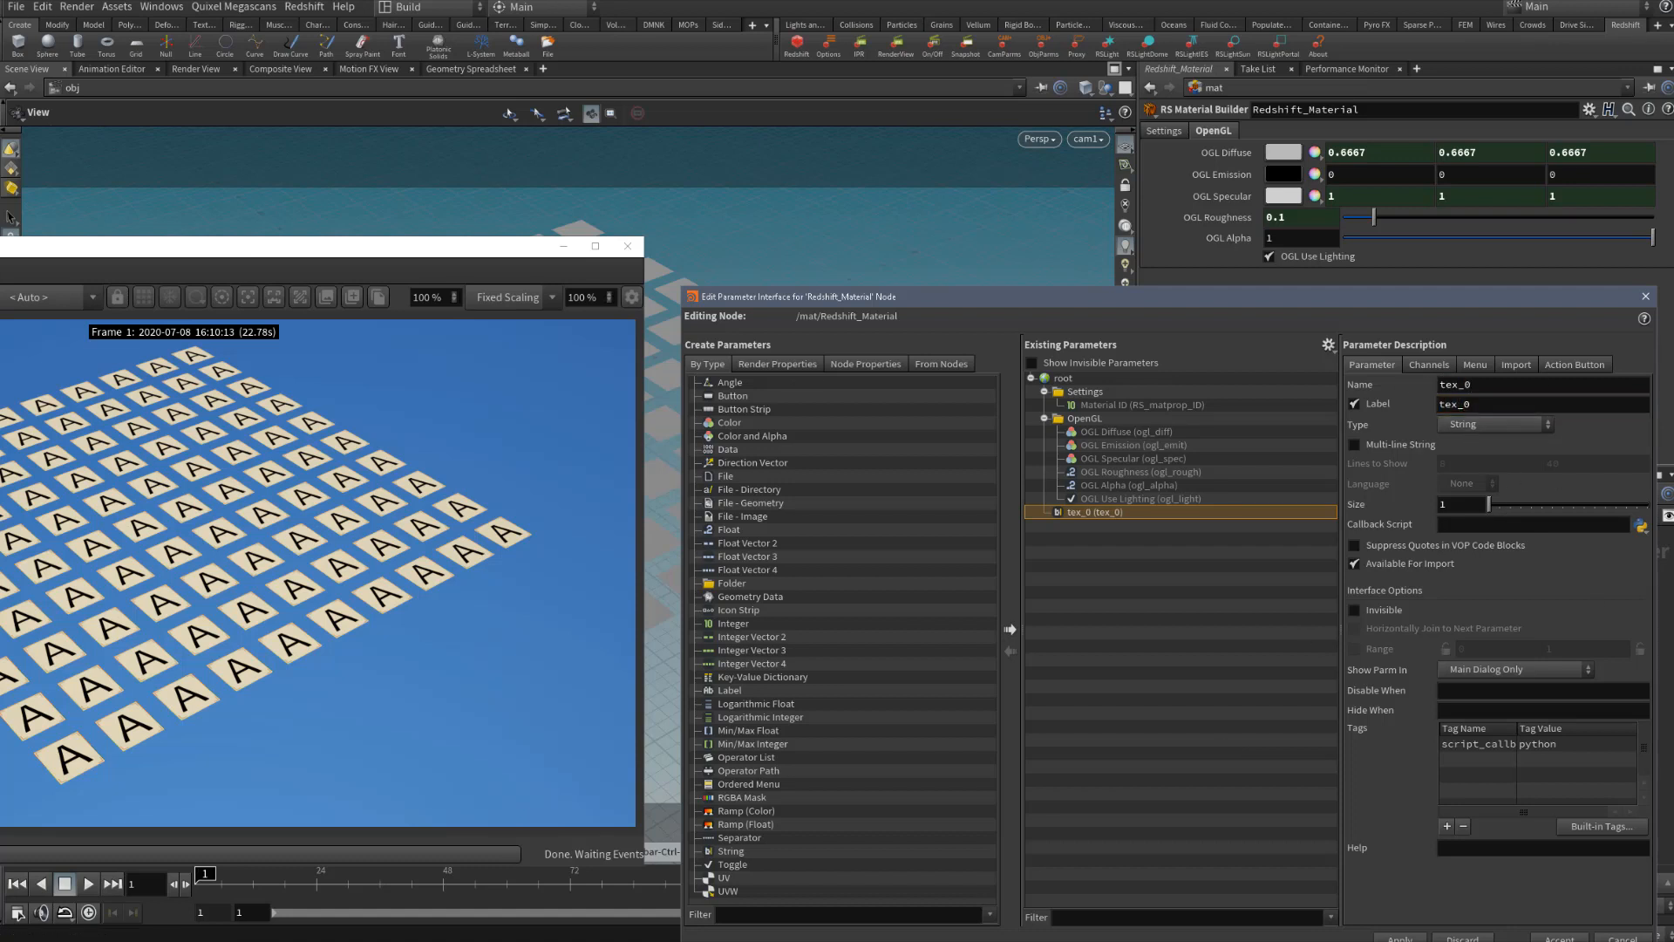
pyautogui.click(1410, 938)
pyautogui.moveTo(1342, 298); pyautogui.dragTo(1288, 301)
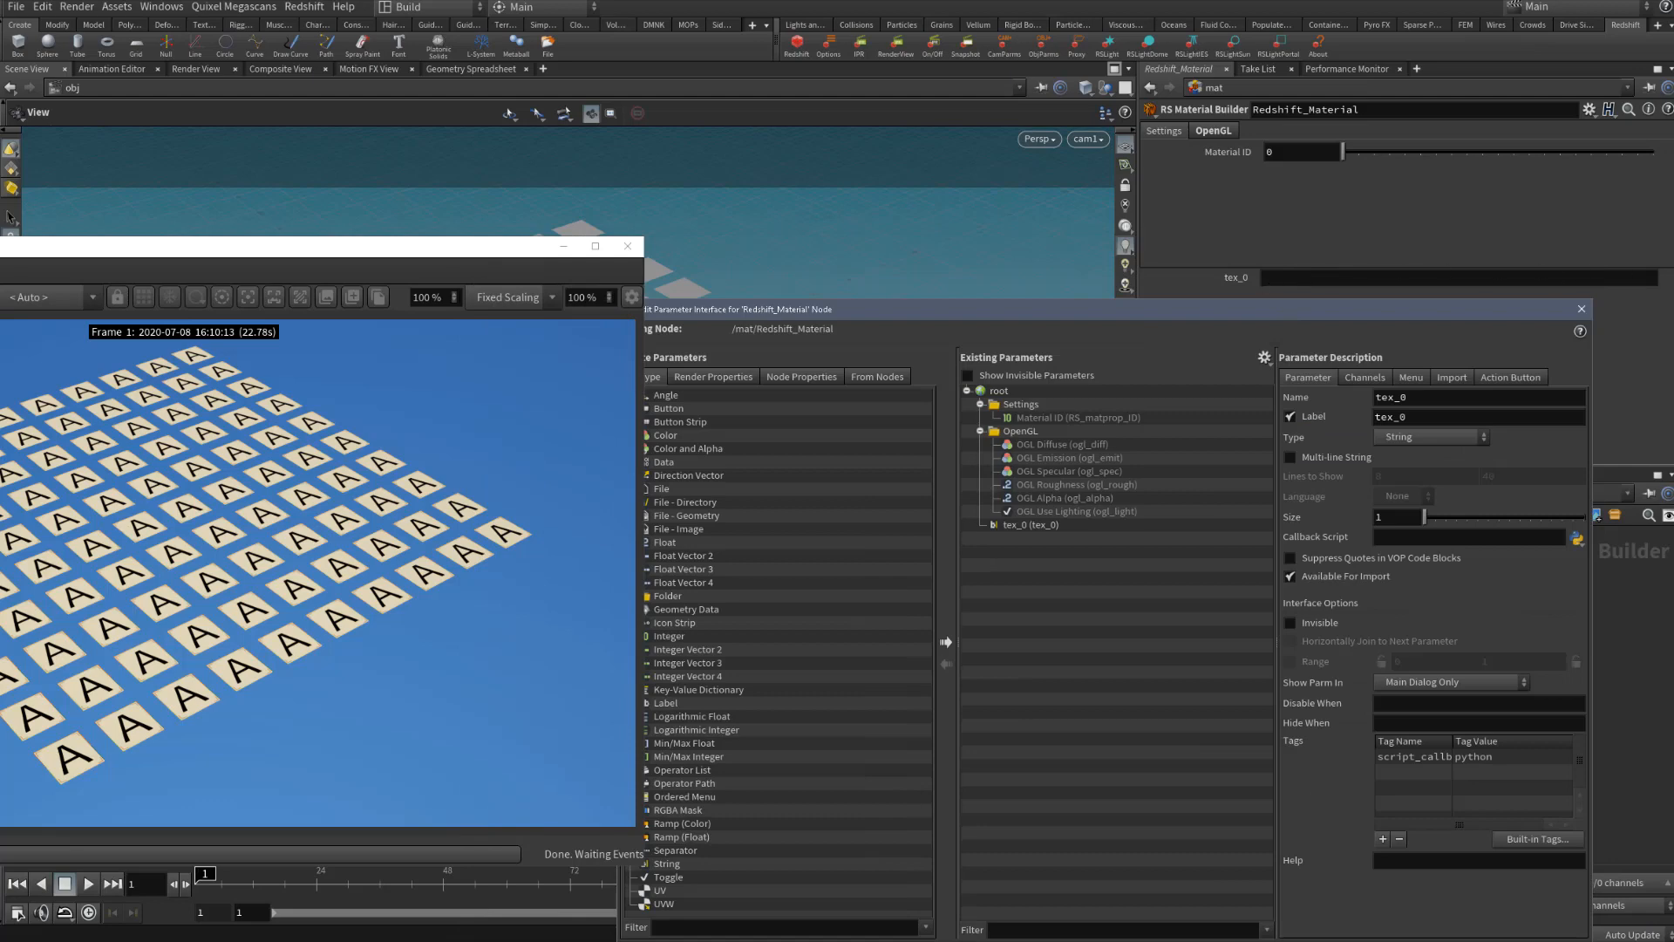
pyautogui.moveTo(1279, 310); pyautogui.dragTo(1253, 153)
pyautogui.click(1470, 792)
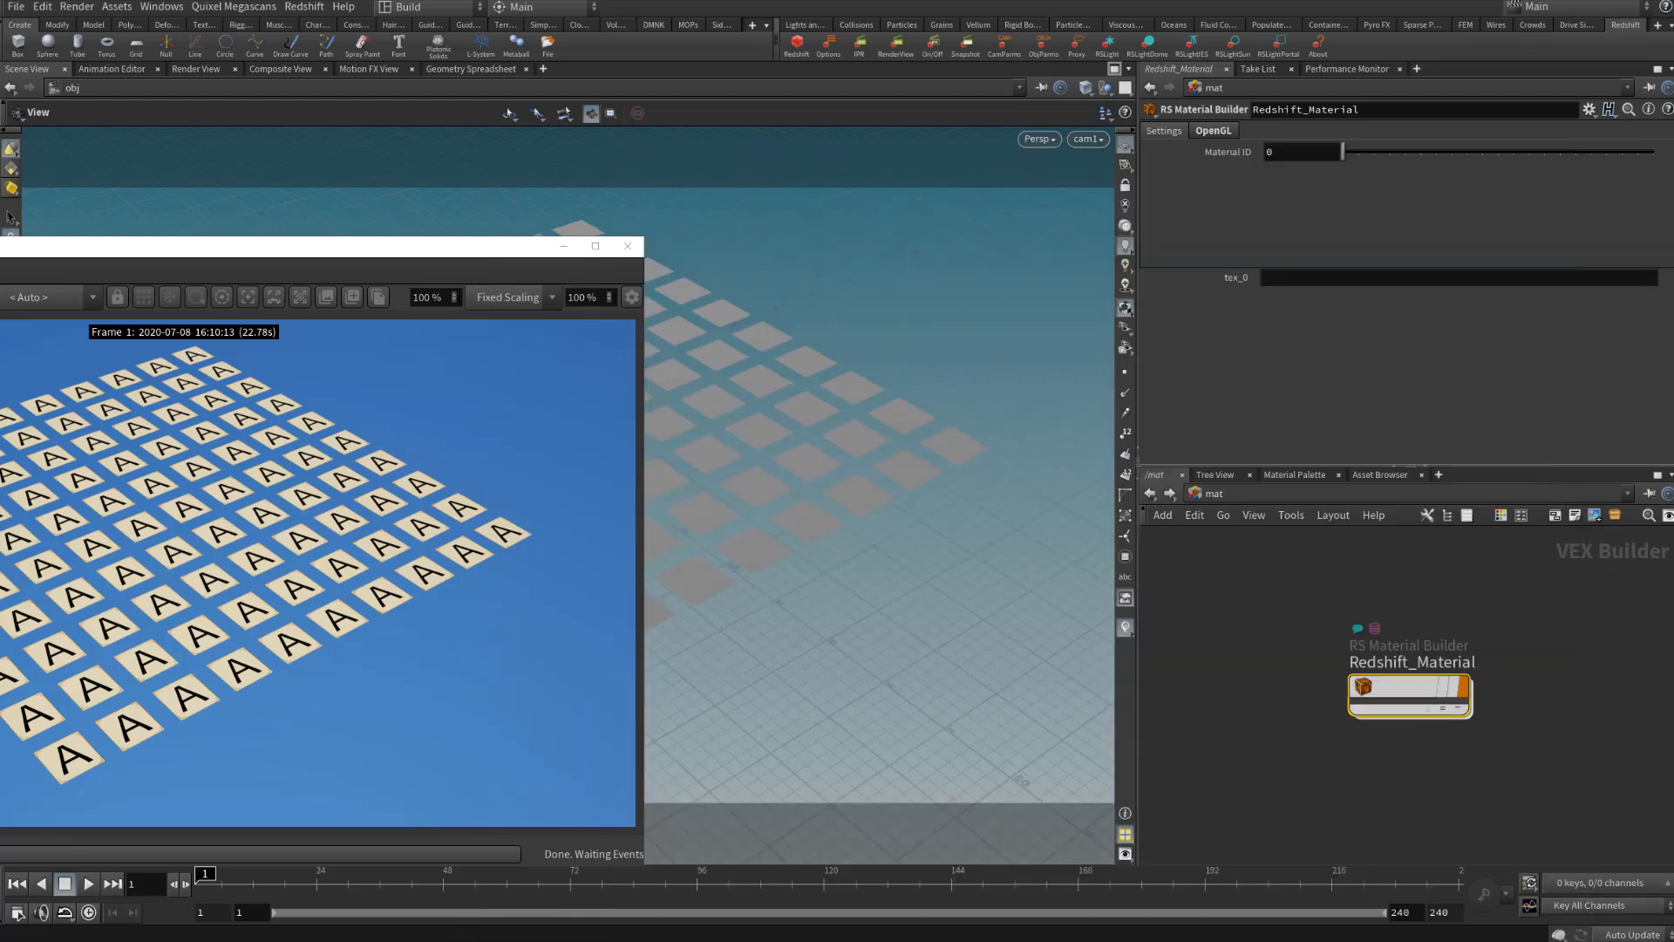
# Return to grid_object1's network and choose tex_0 as the parameter for material2's local override
pyautogui.click(1206, 499)
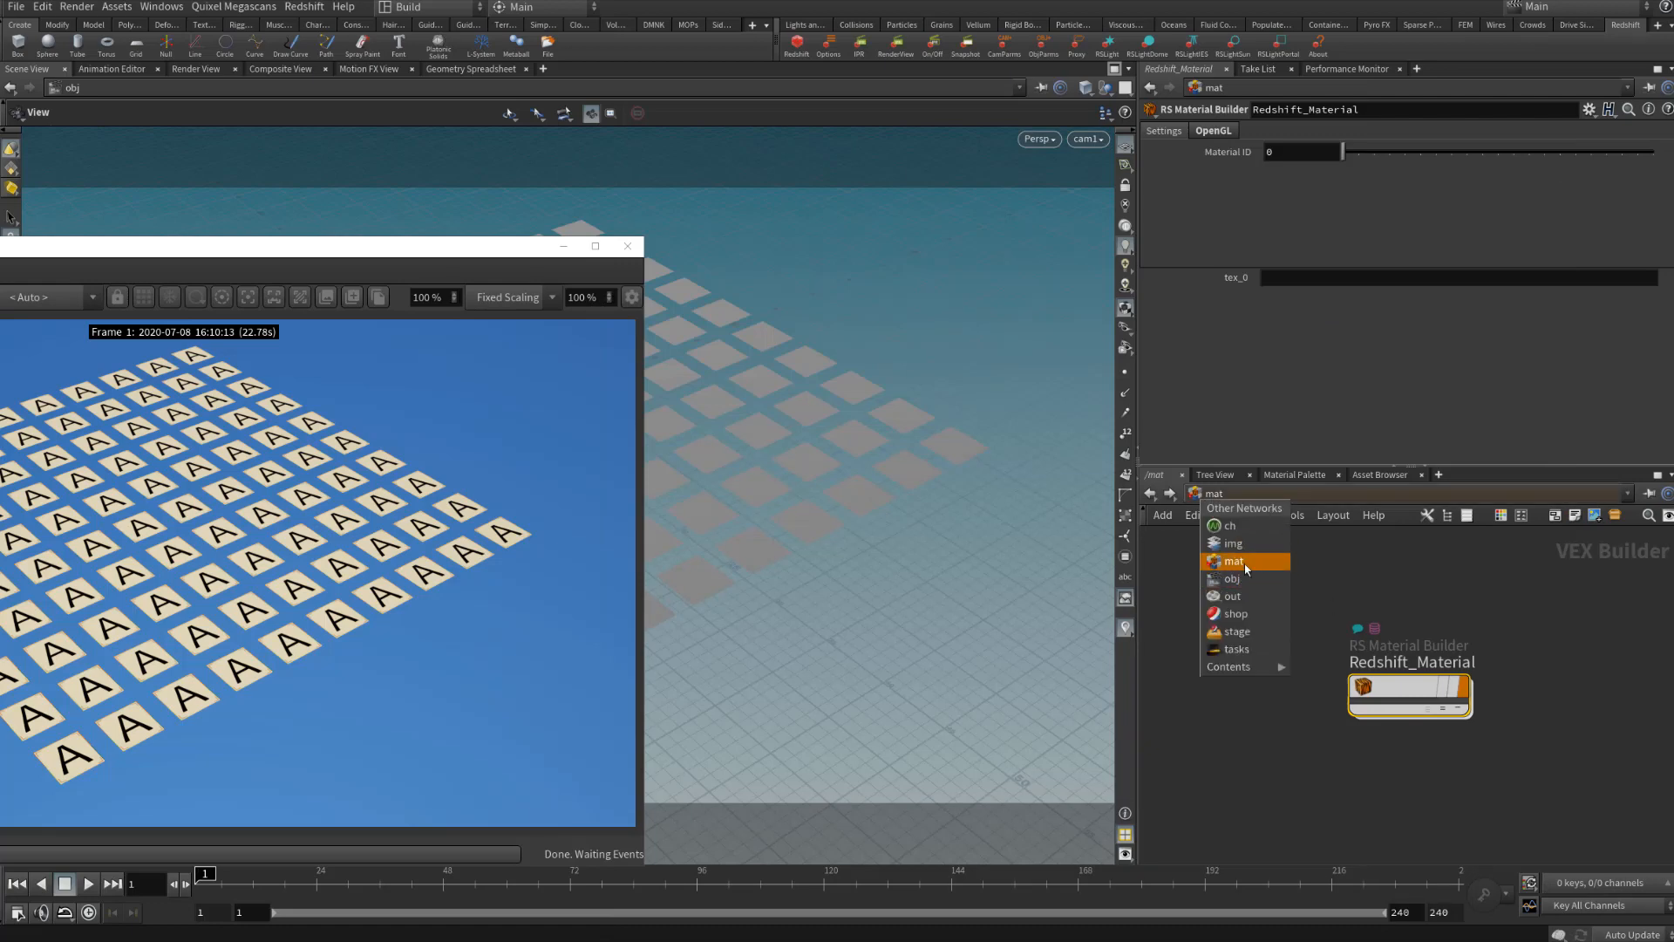
pyautogui.click(1232, 579)
pyautogui.doubleClick(1408, 616)
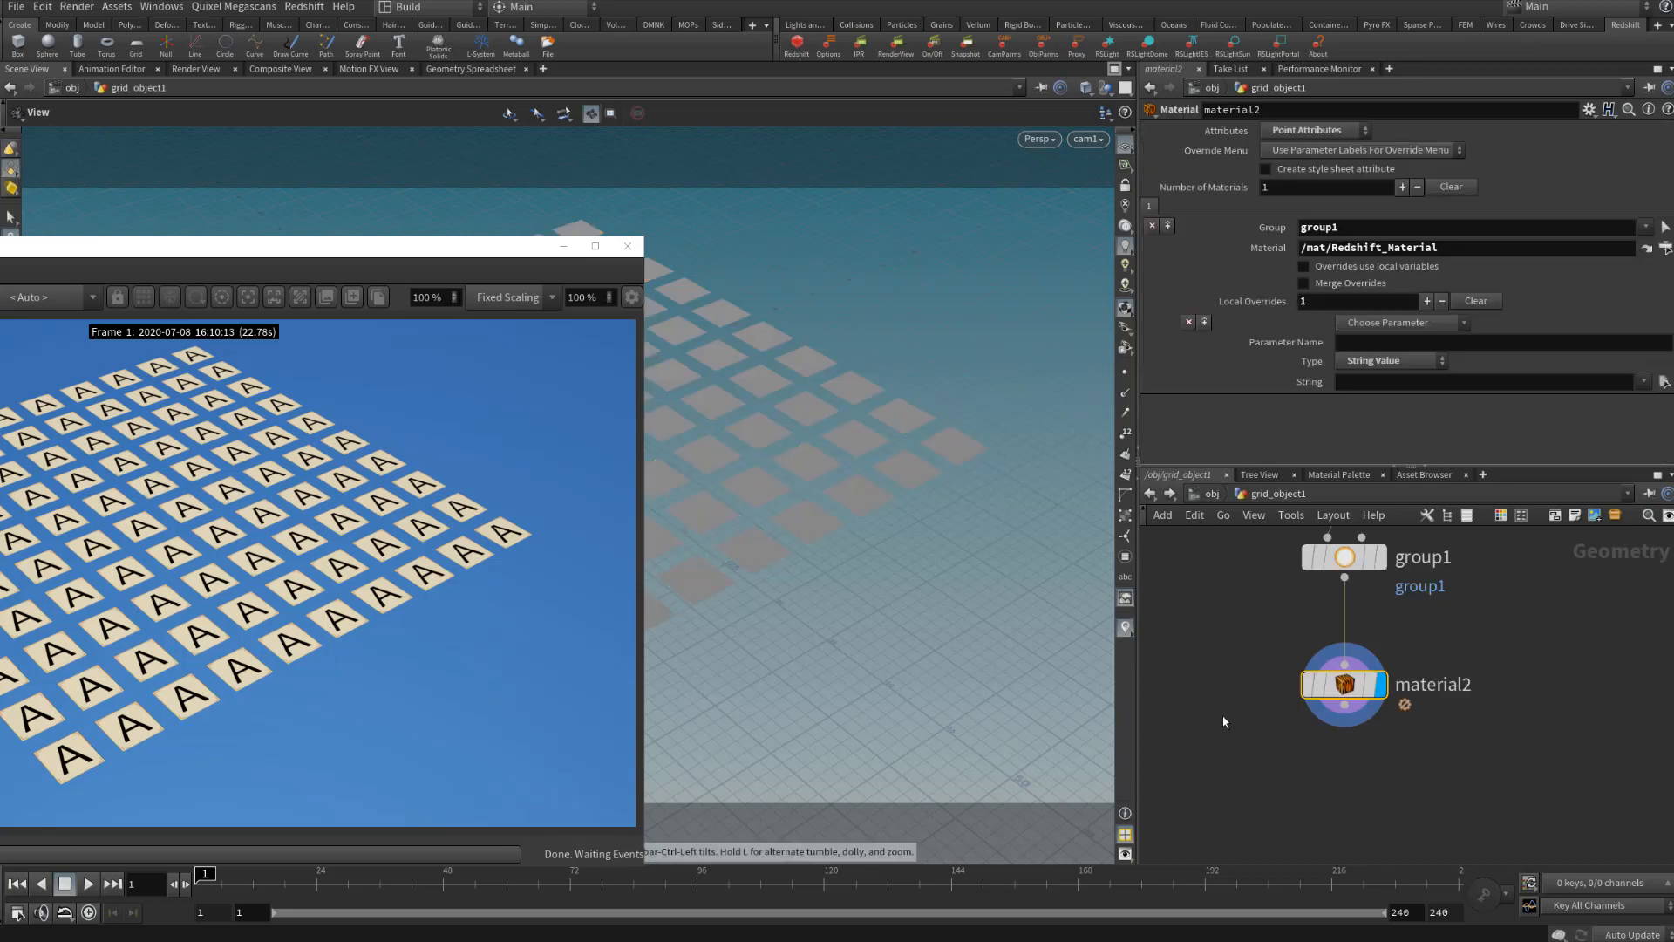
pyautogui.click(1425, 320)
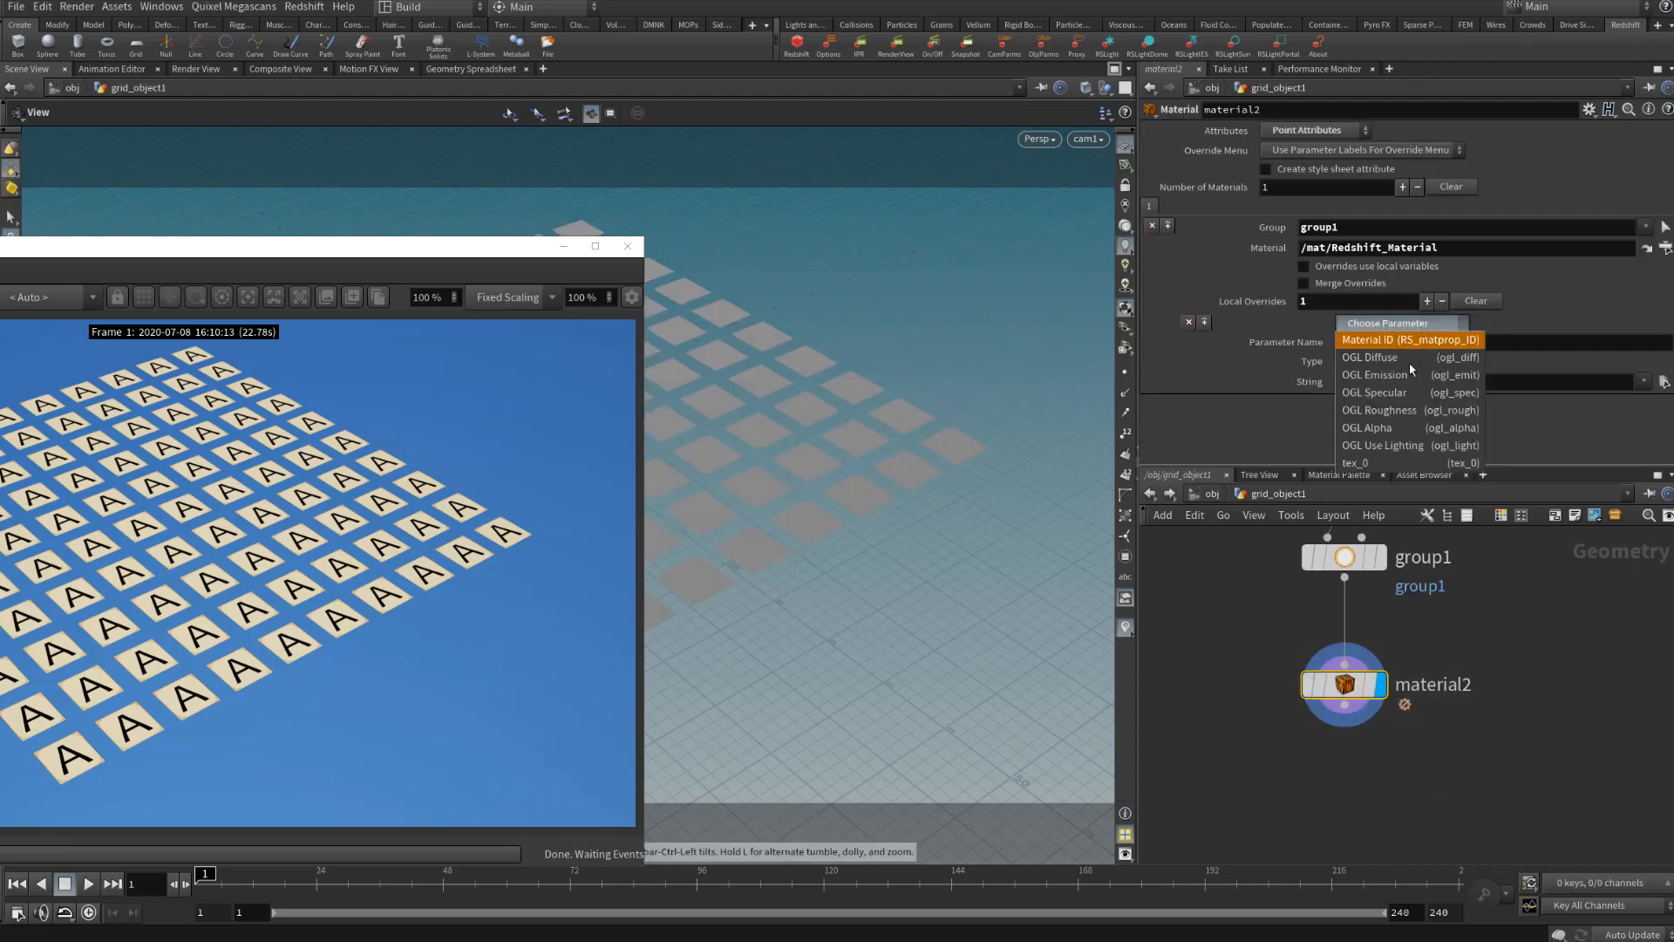
pyautogui.click(1380, 464)
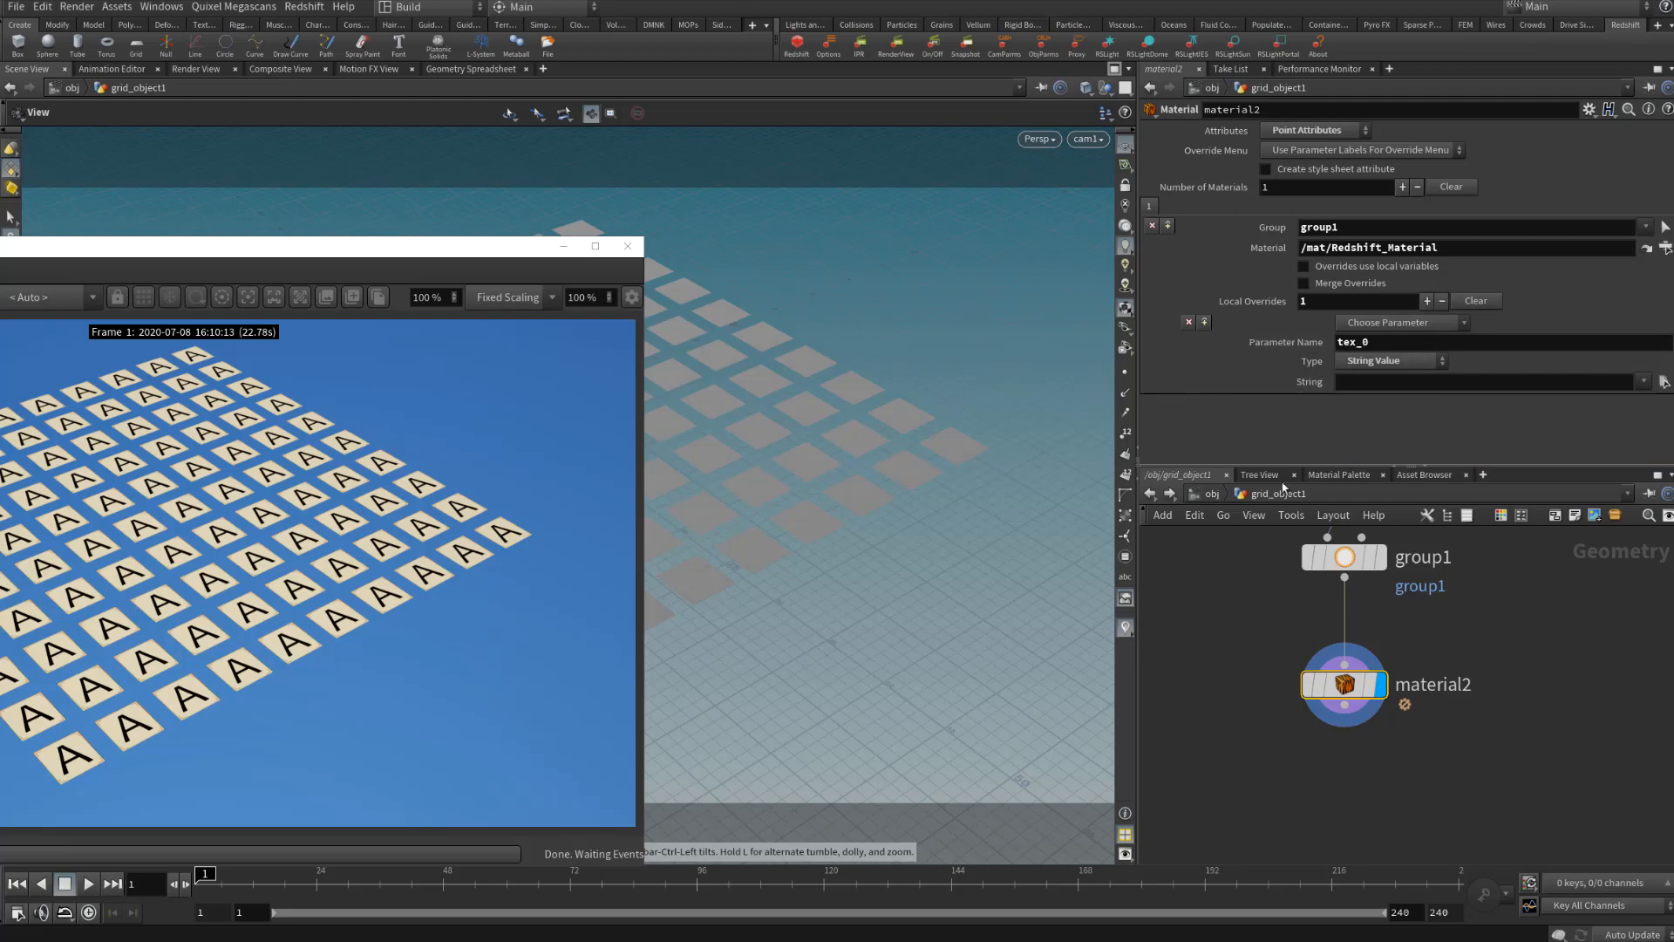
# Copy Redshift_Material's tex_0 parameter from the mat network and paste it as a relative reference into TextureSampler1's Filename
pyautogui.click(1200, 495)
pyautogui.click(1257, 493)
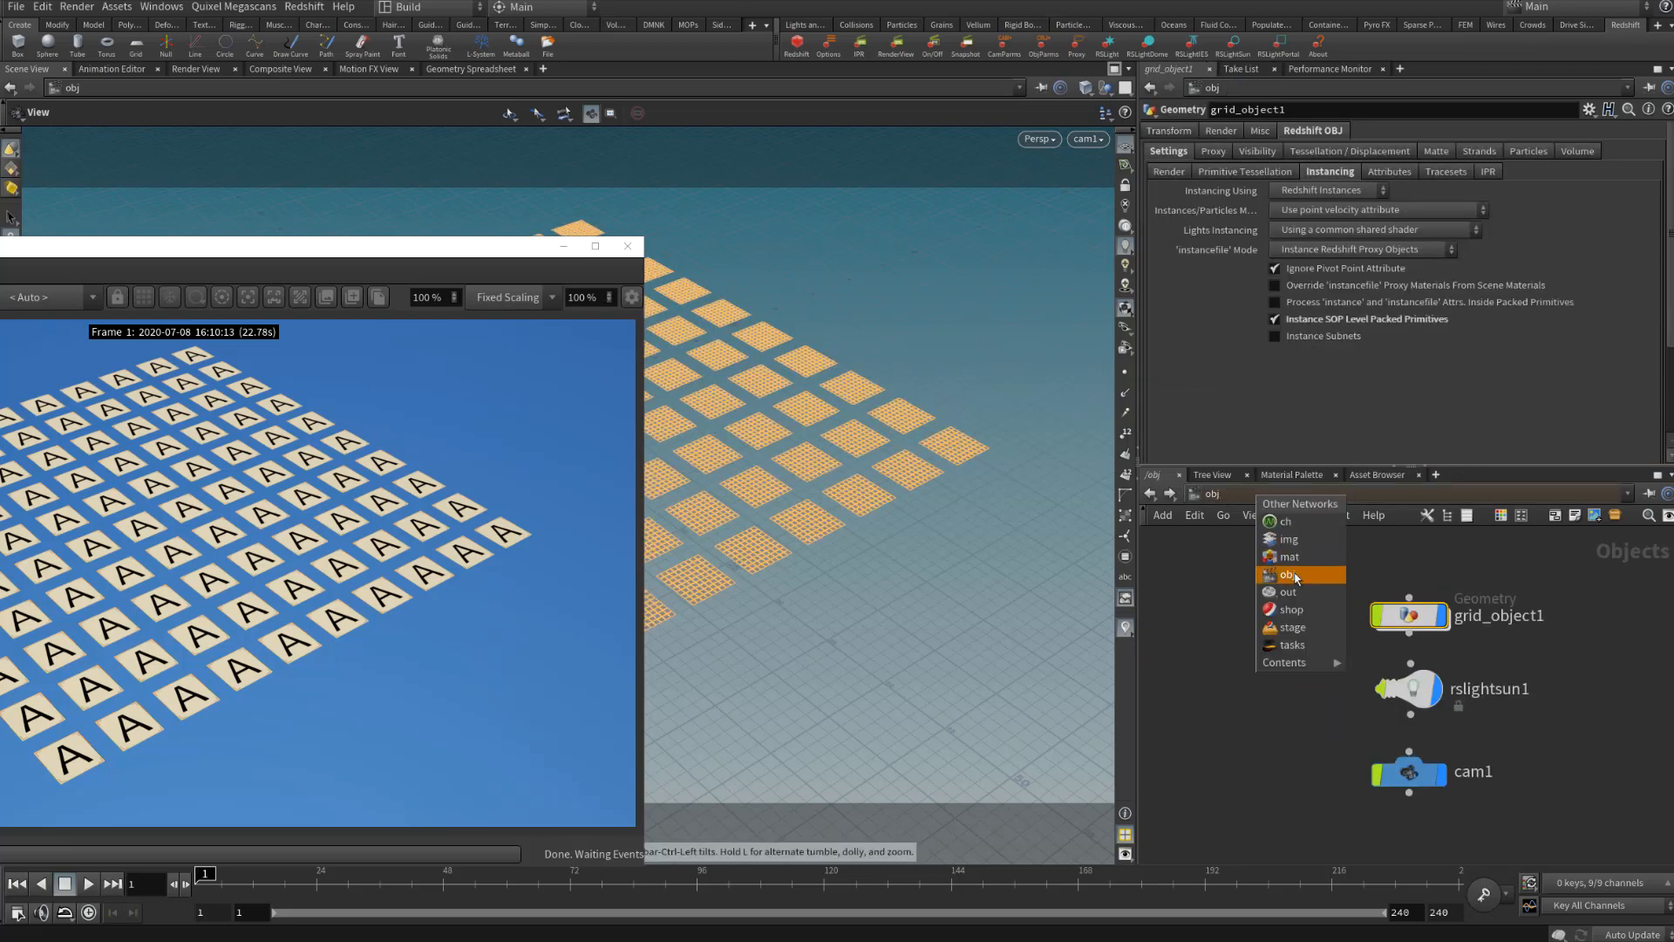
pyautogui.click(1273, 576)
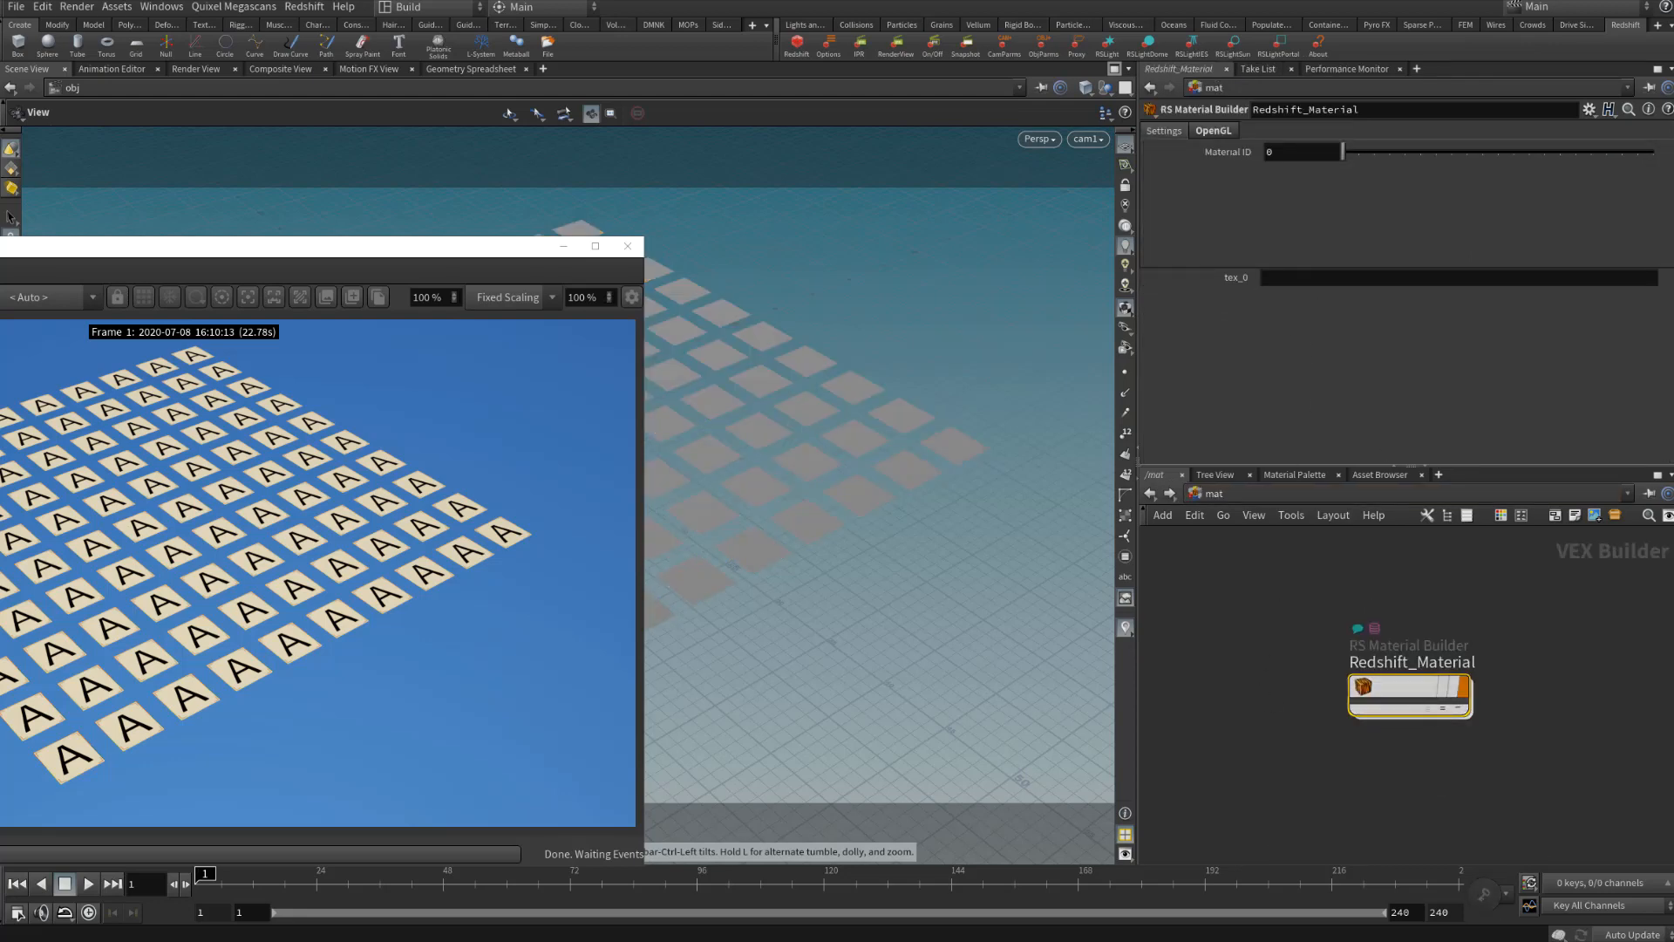
pyautogui.rightClick(1260, 278)
pyautogui.click(1247, 237)
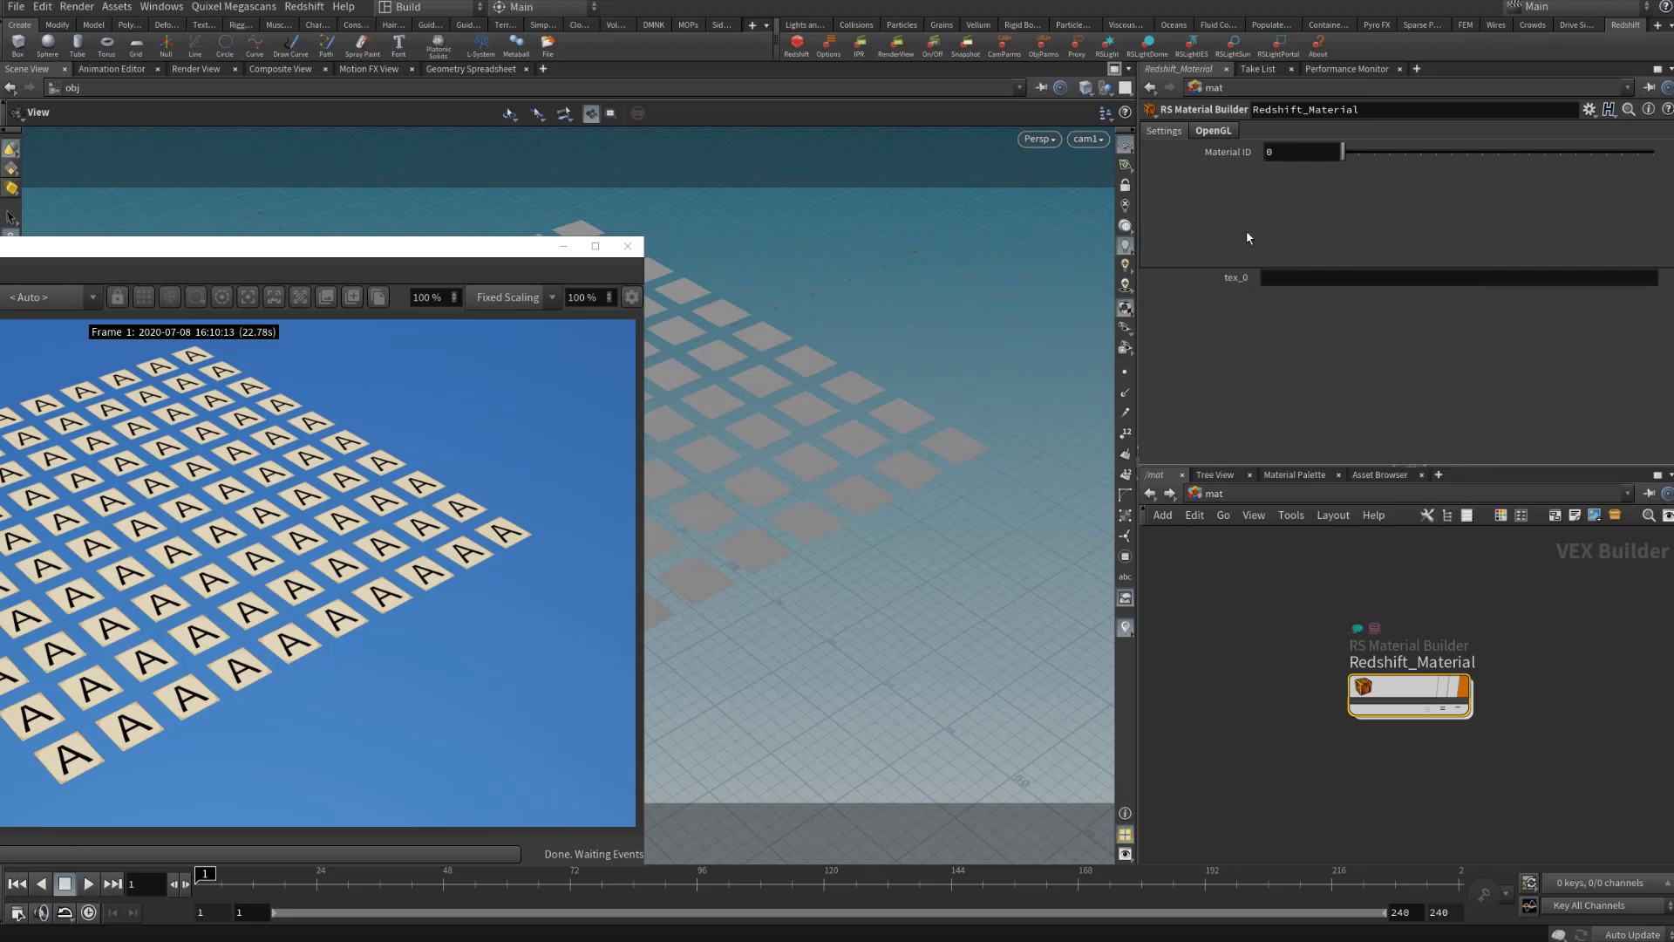
pyautogui.rightClick(1232, 279)
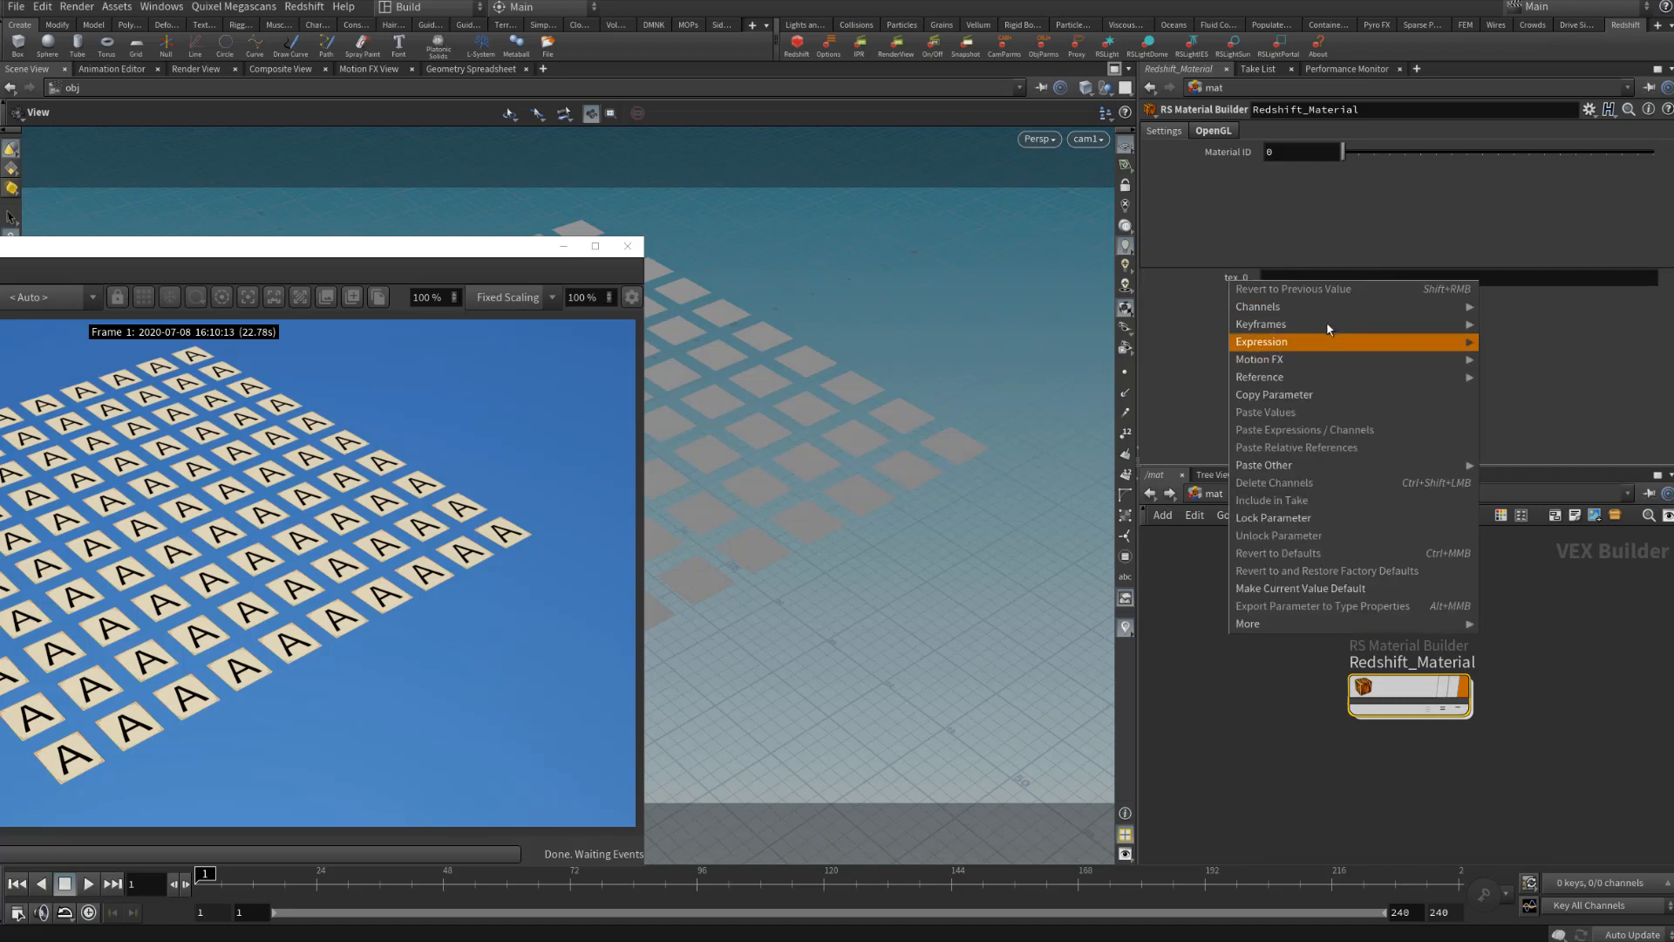
pyautogui.click(1289, 394)
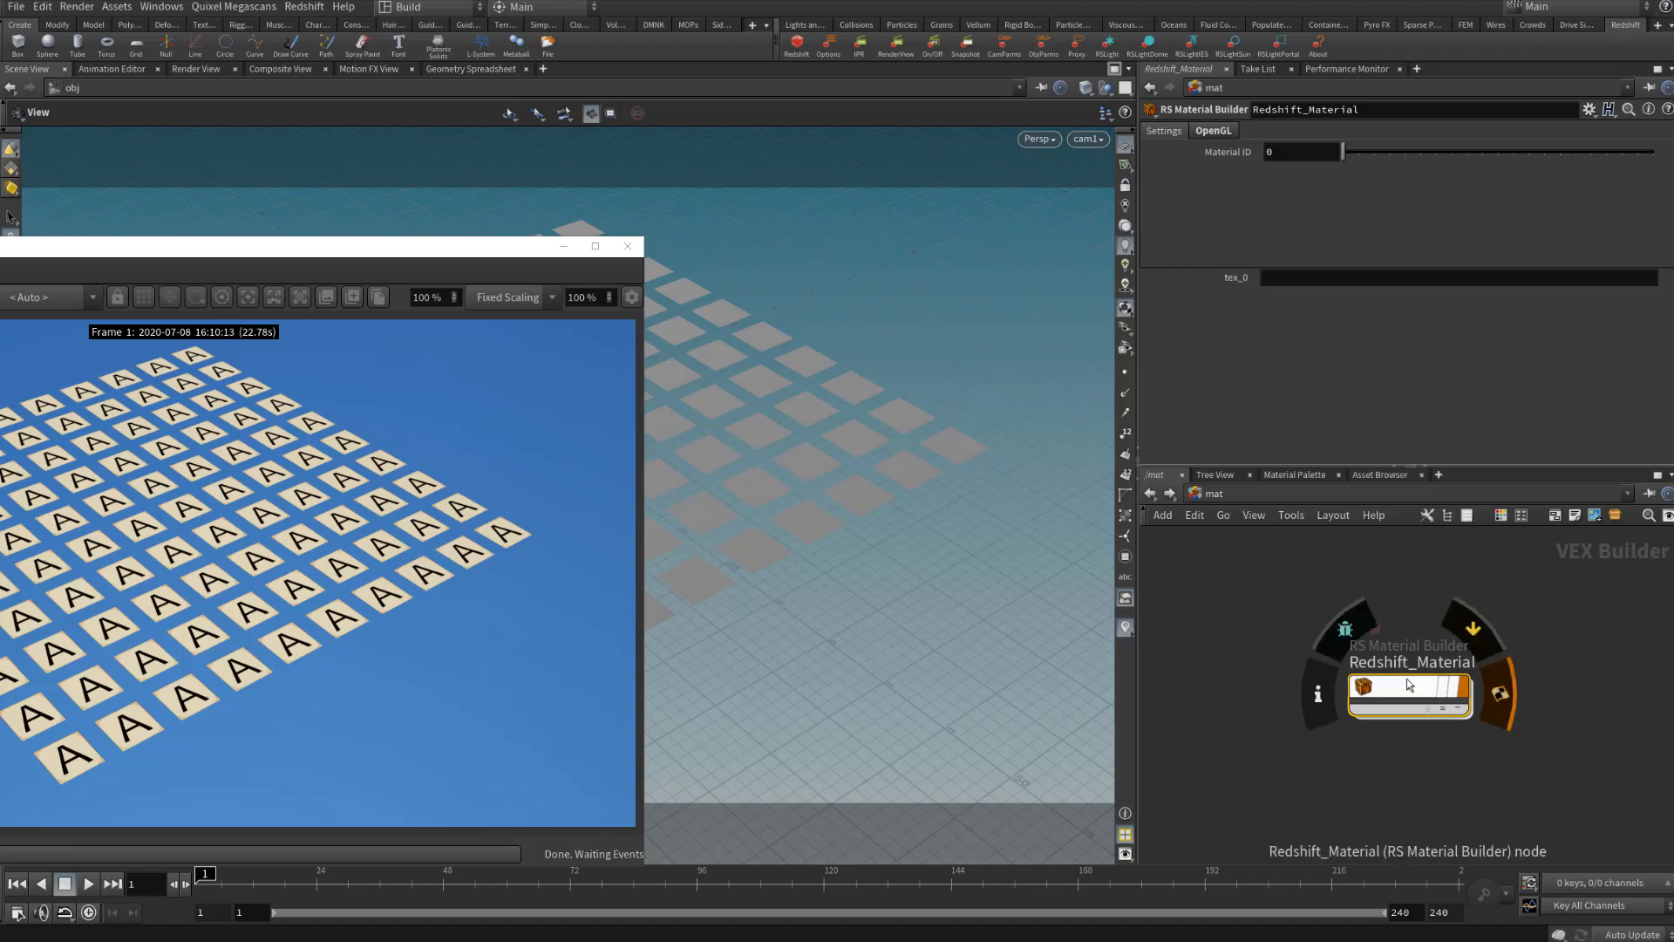
pyautogui.doubleClick(1406, 679)
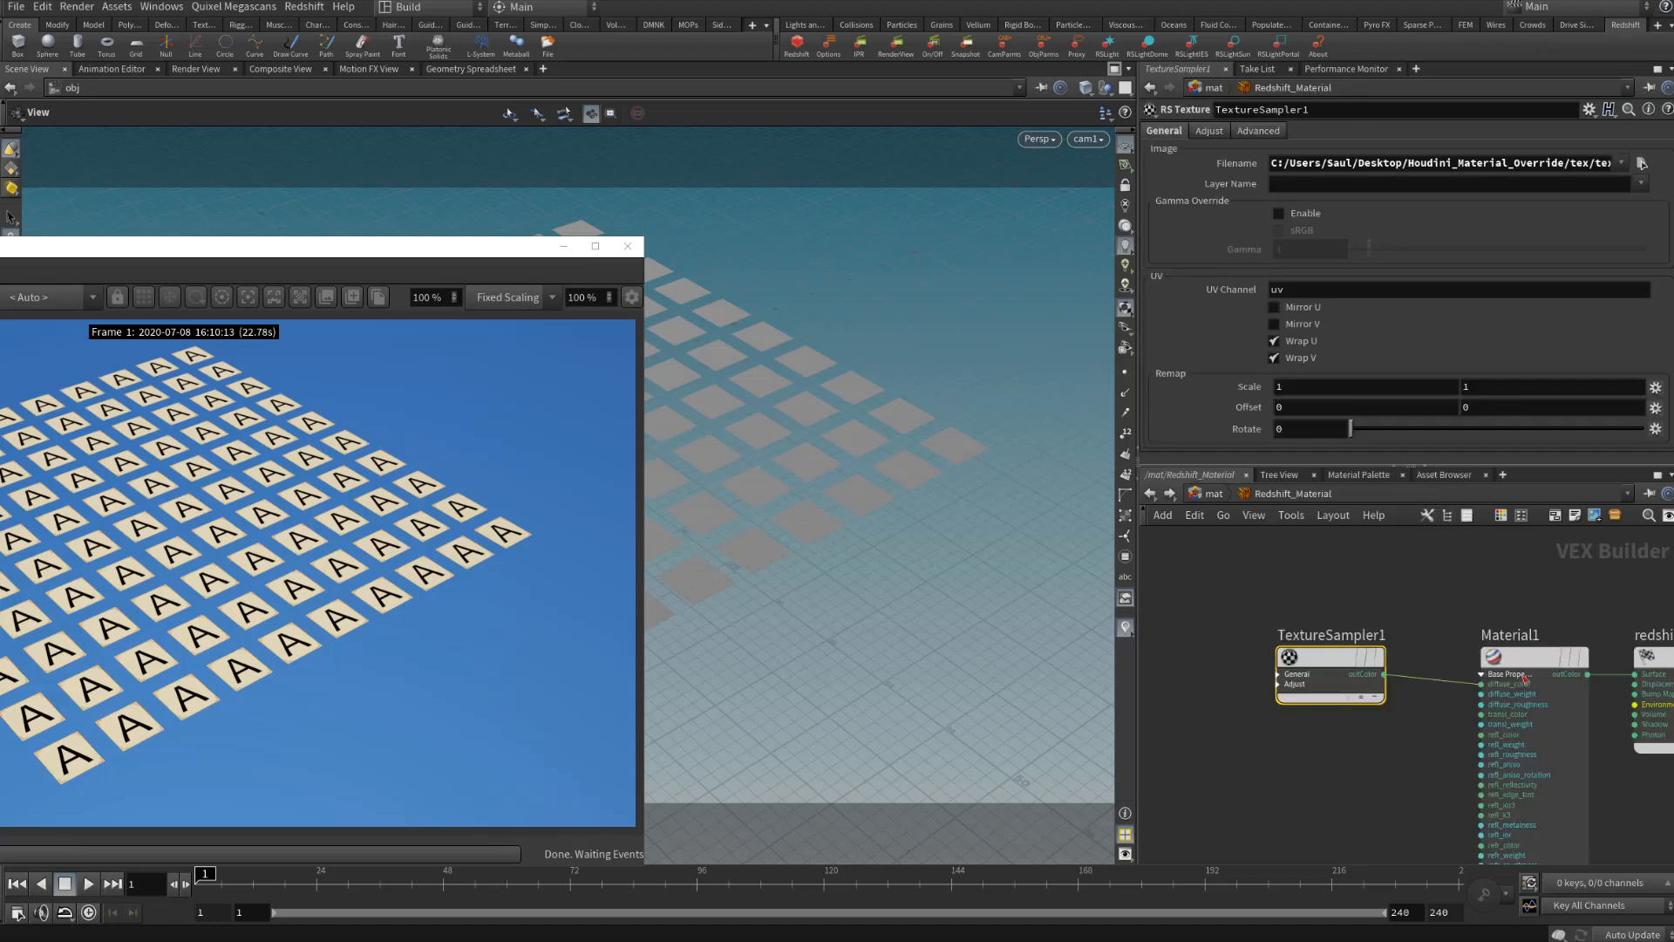
pyautogui.rightClick(1220, 164)
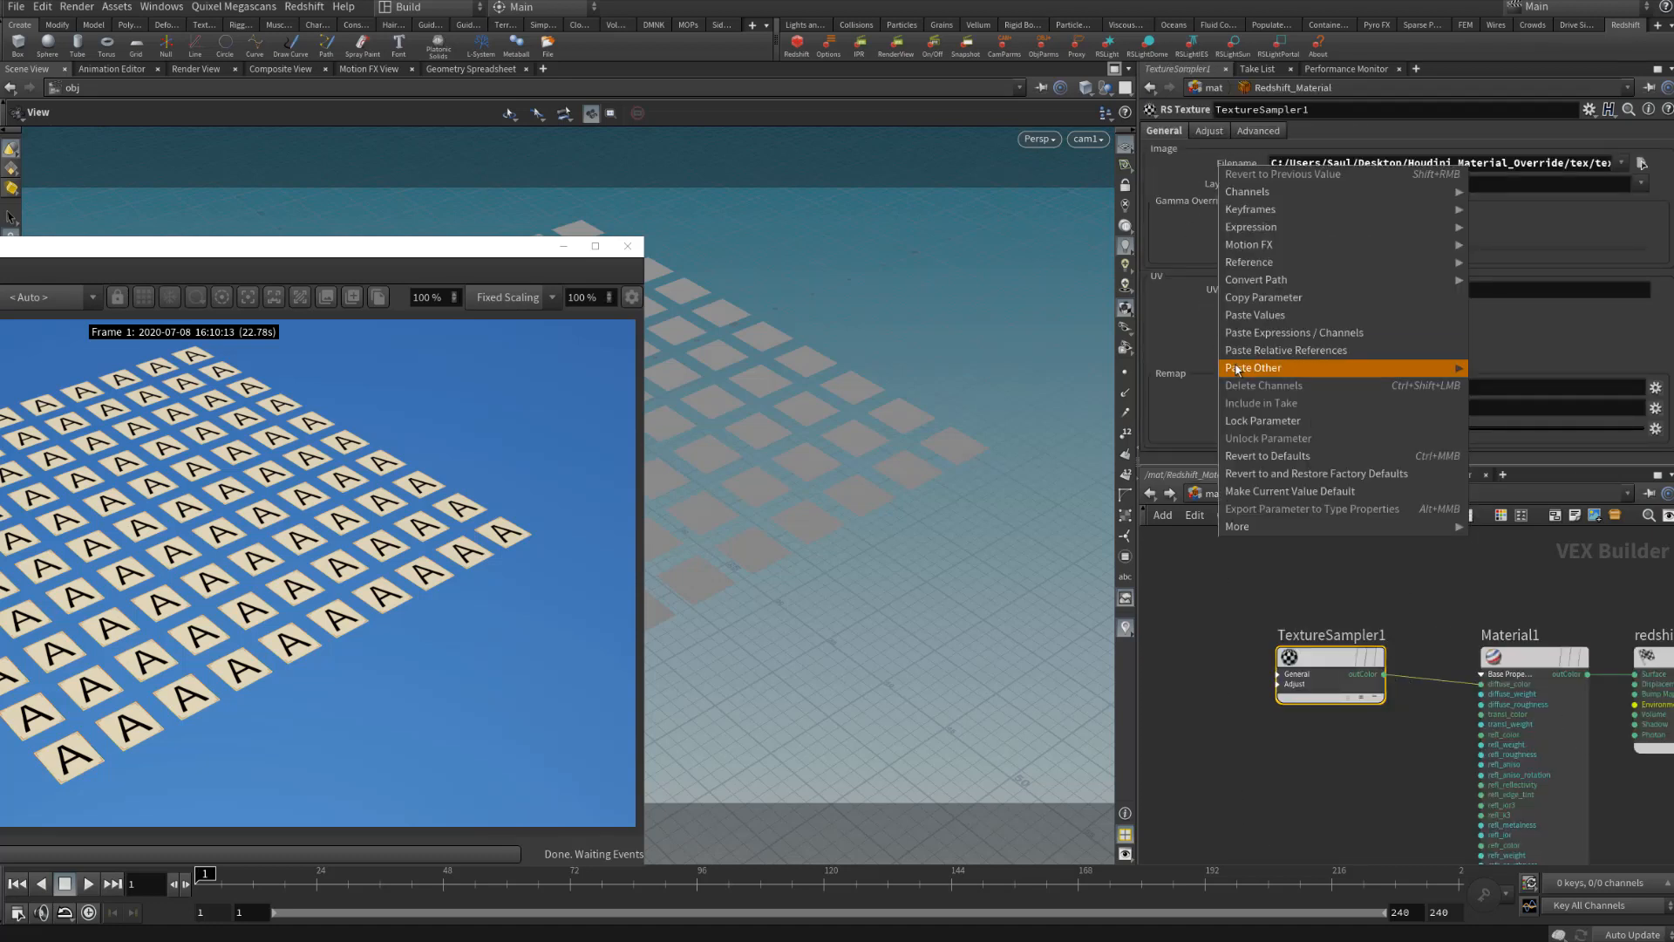
pyautogui.click(1316, 352)
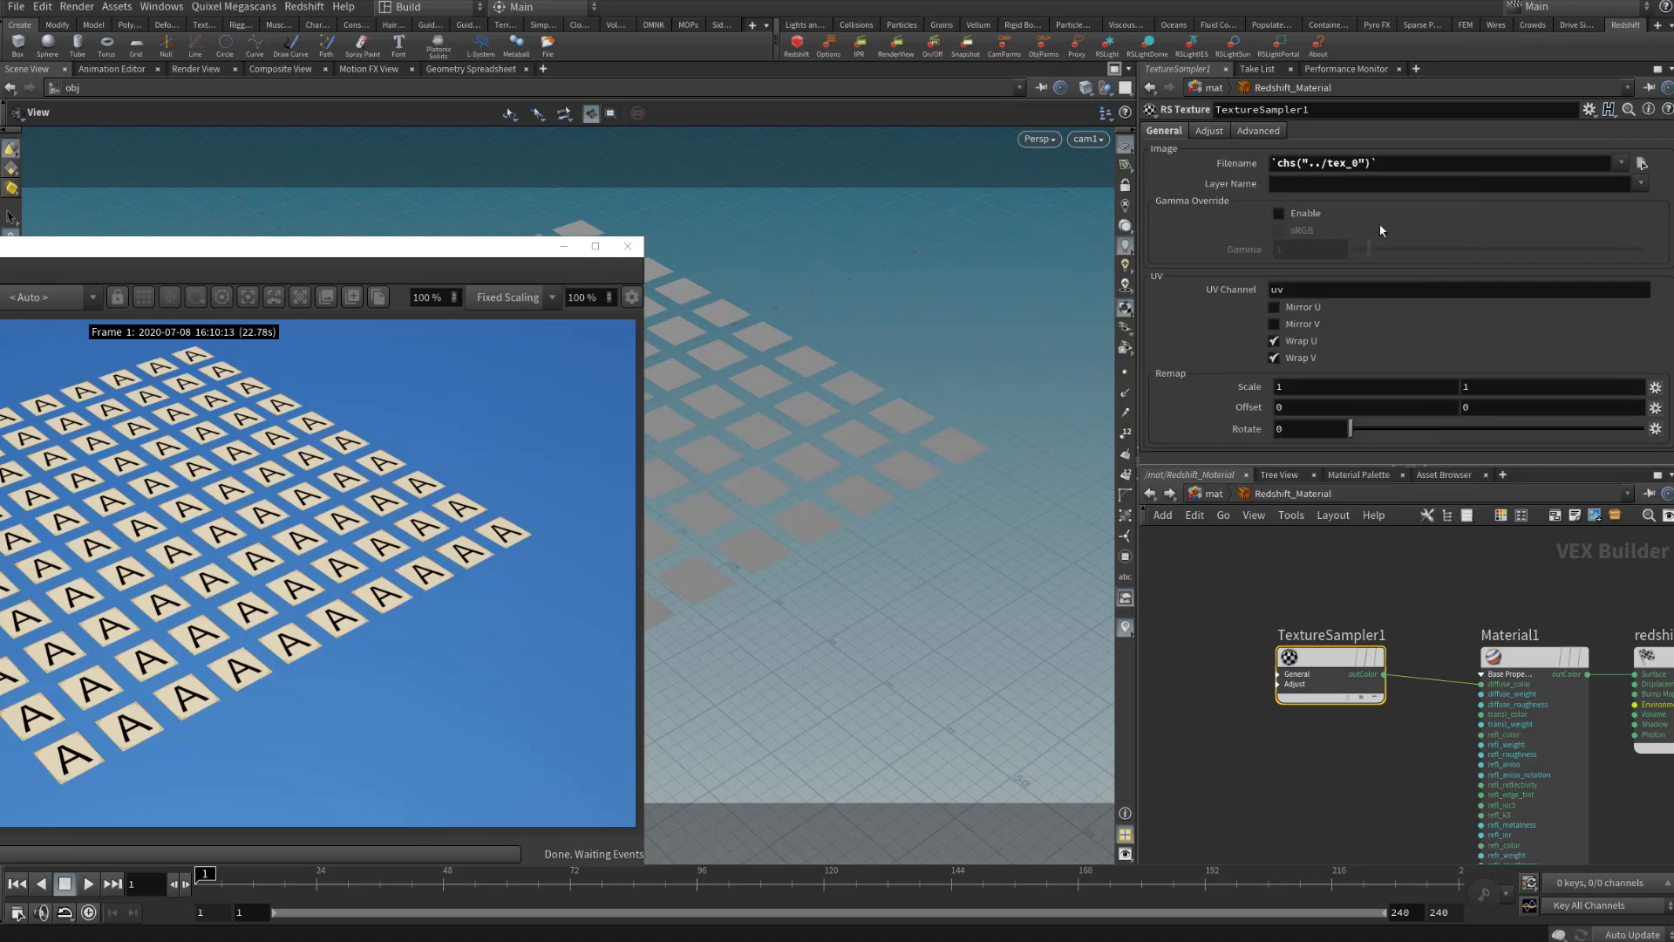
# In Redshift_Material's parameter interface, change the tex_0 parameter's type to File - Image and apply the change
pyautogui.click(1216, 500)
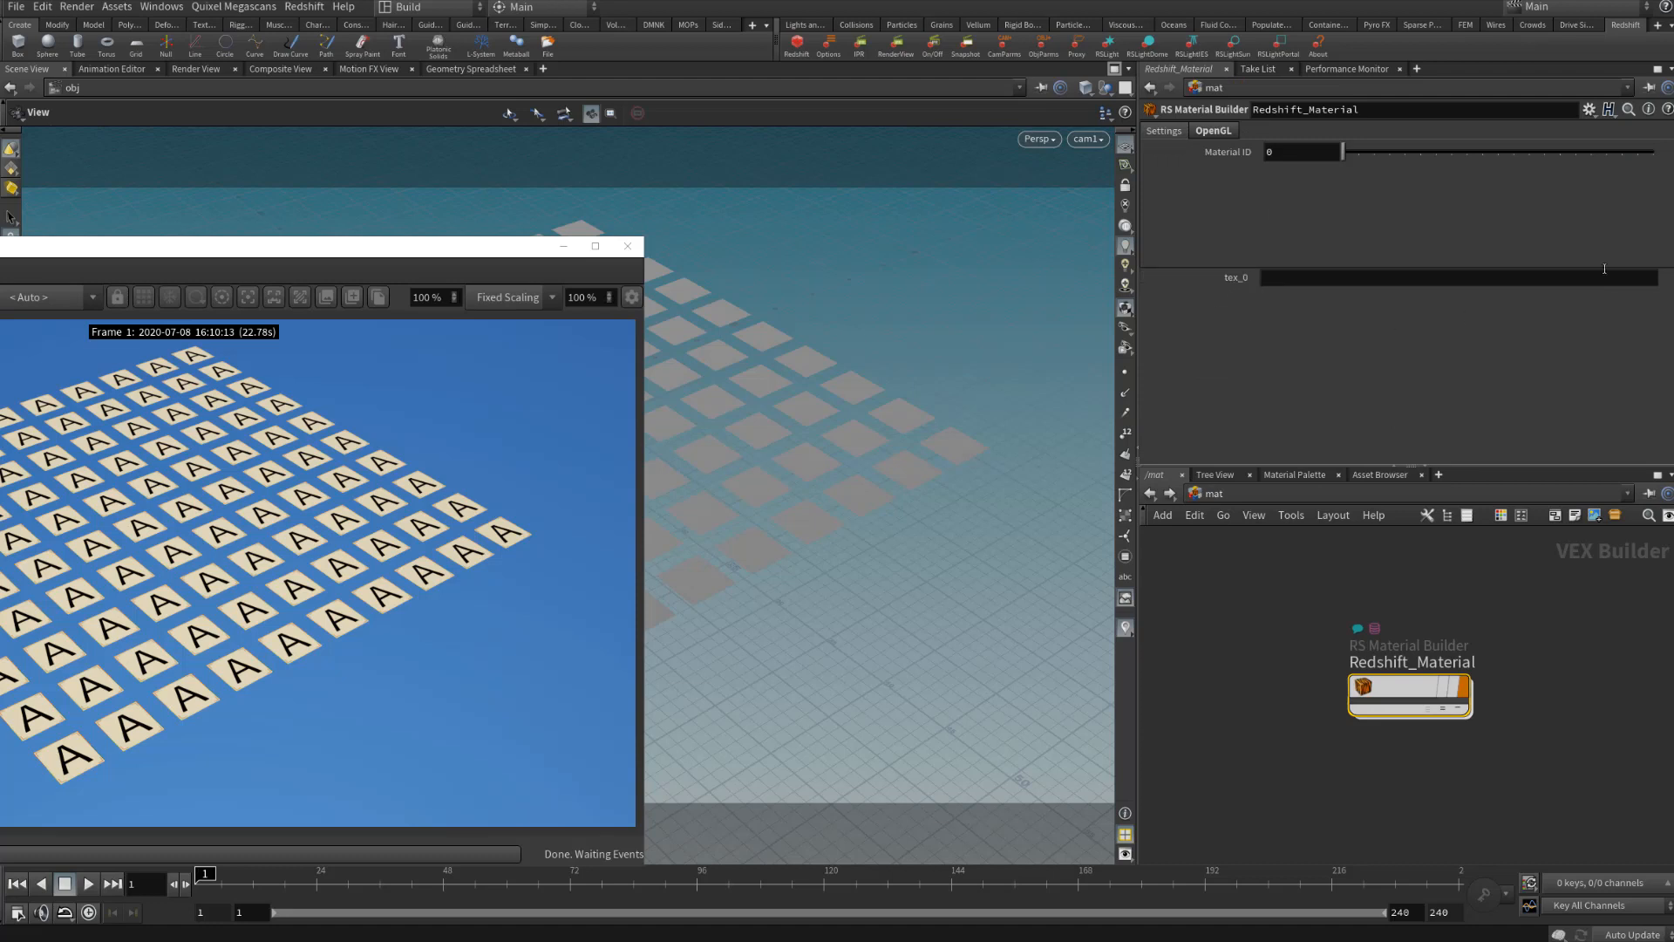
pyautogui.doubleClick(1397, 691)
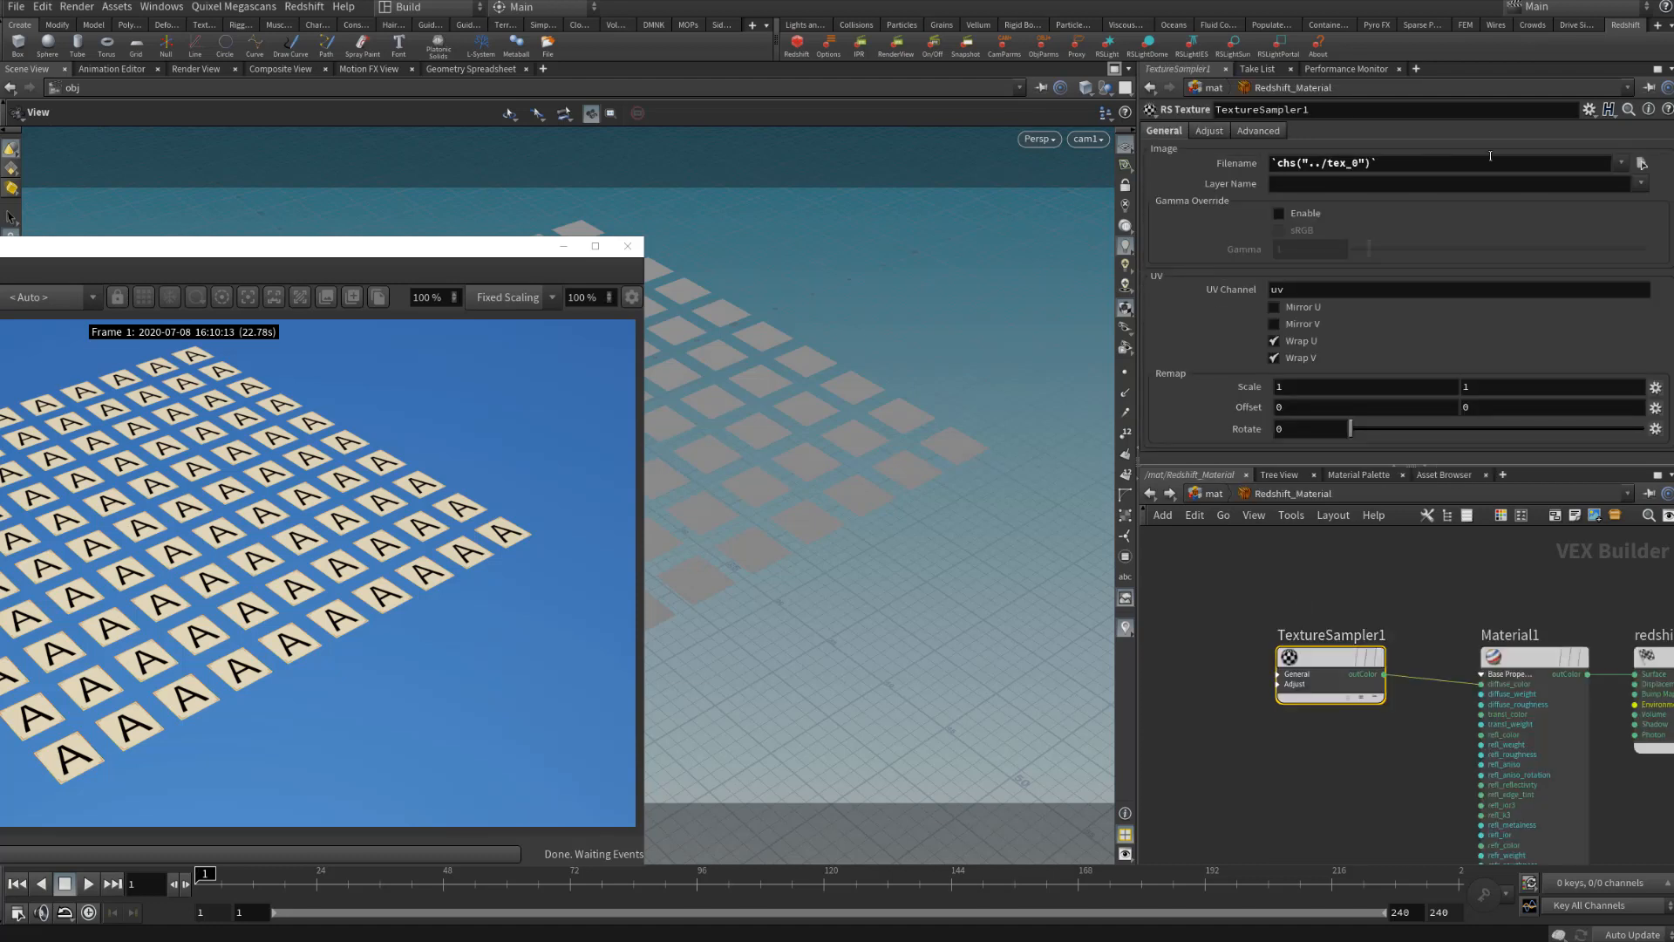
pyautogui.click(1211, 494)
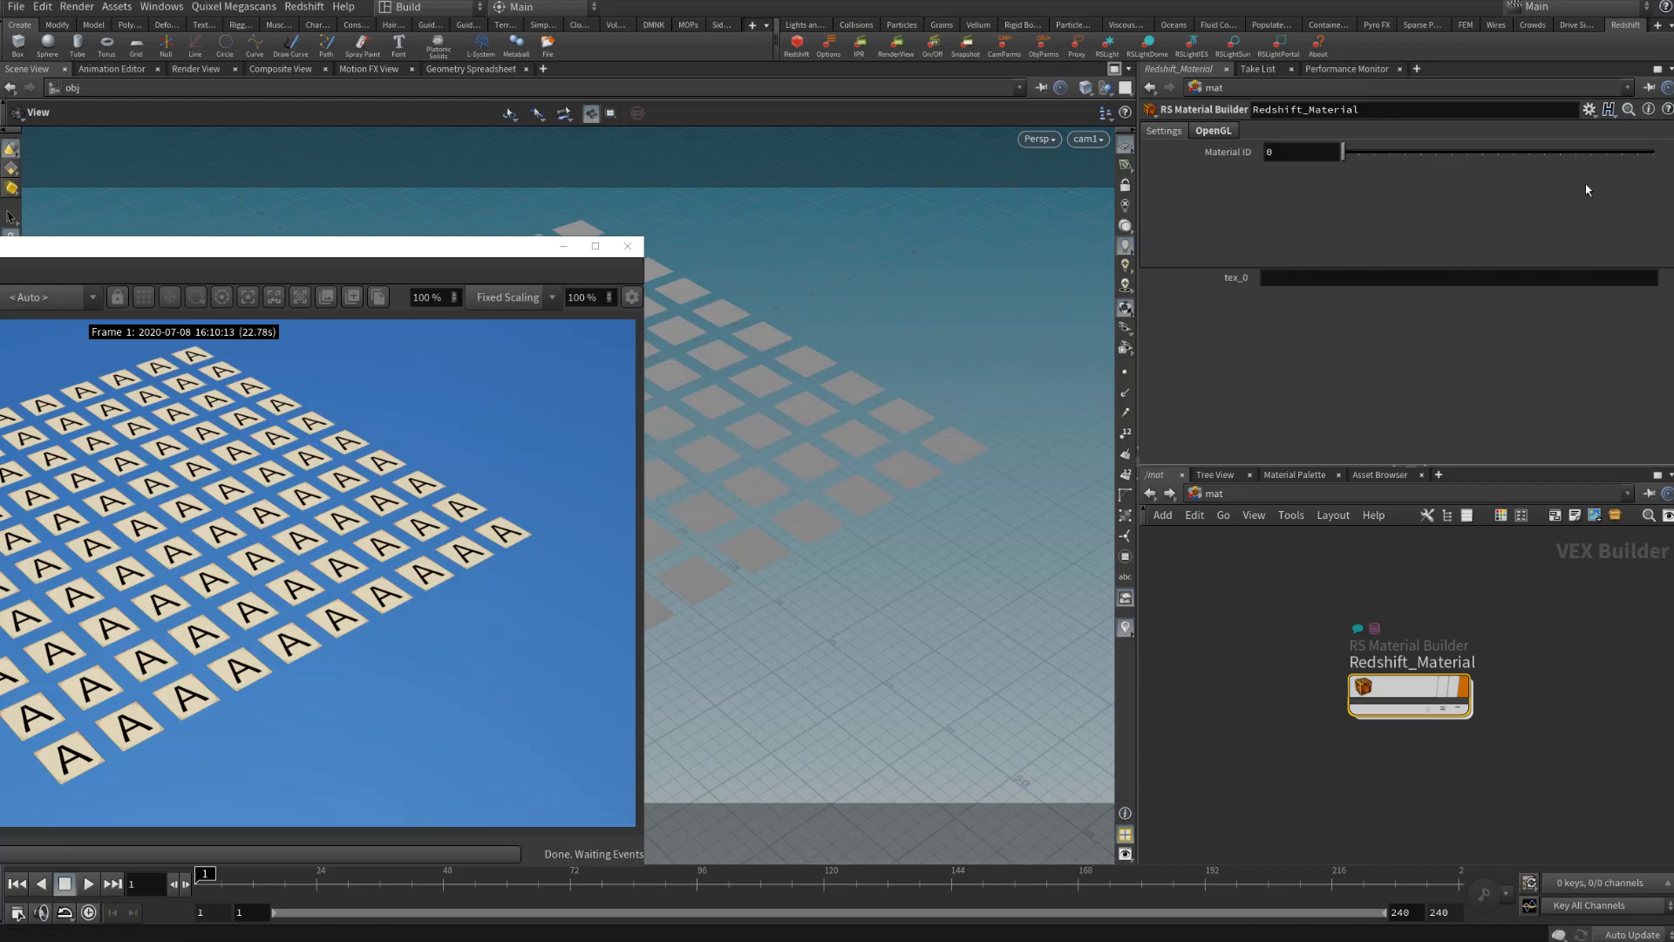
pyautogui.click(1588, 109)
pyautogui.click(1581, 129)
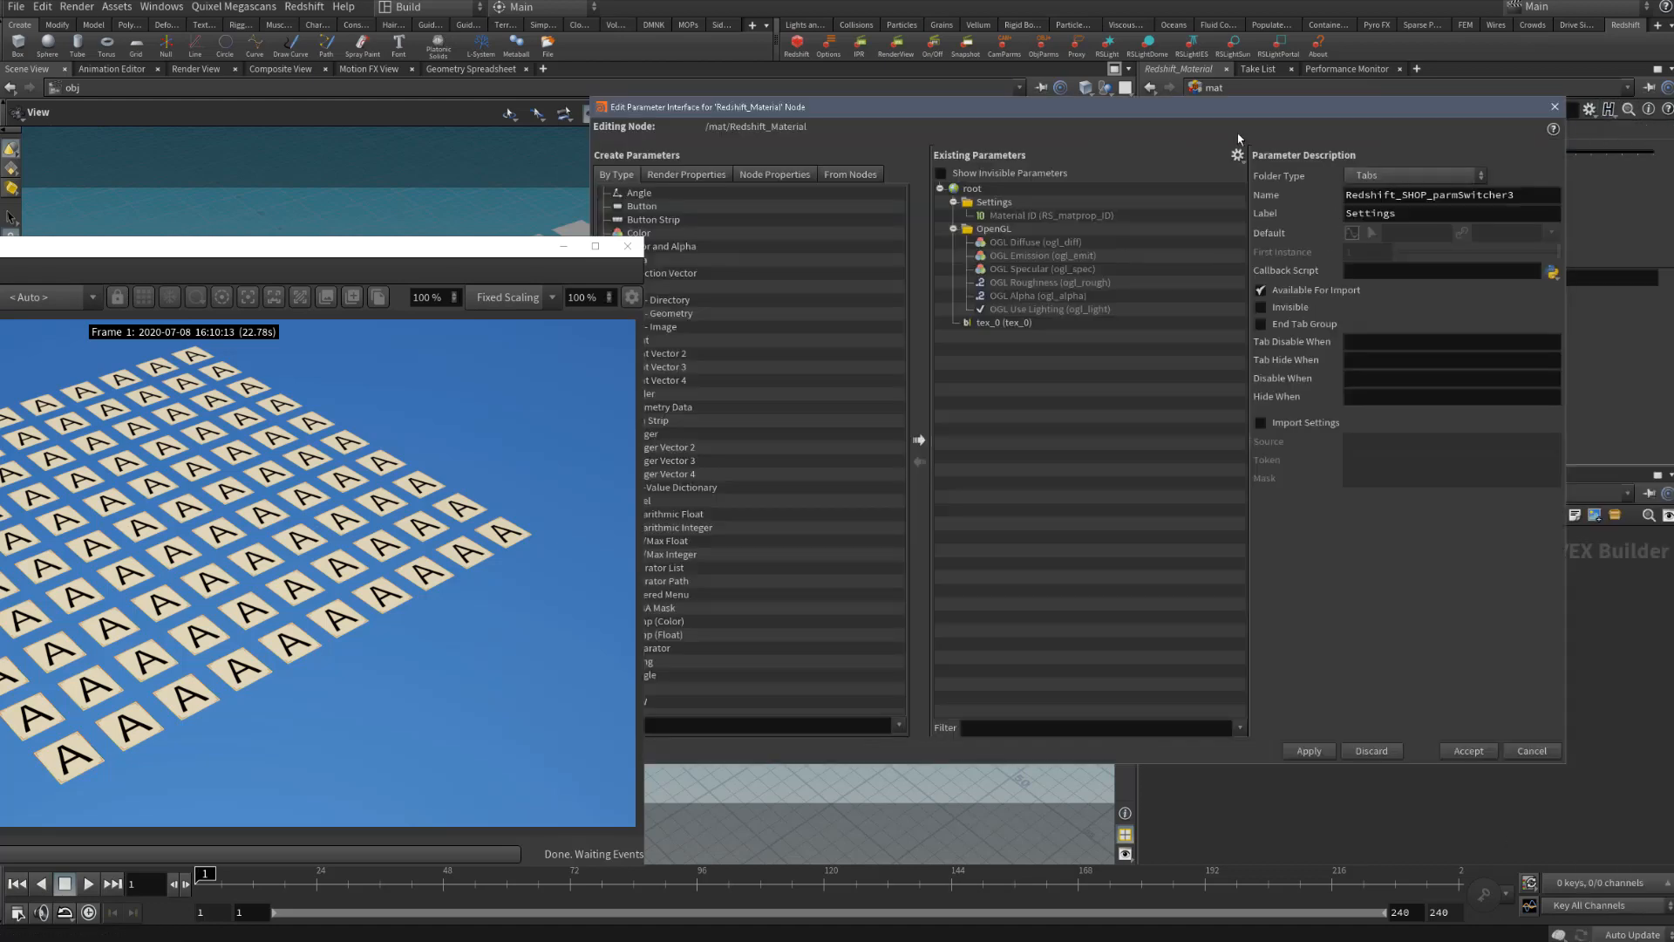
pyautogui.moveTo(1291, 113); pyautogui.dragTo(1300, 139)
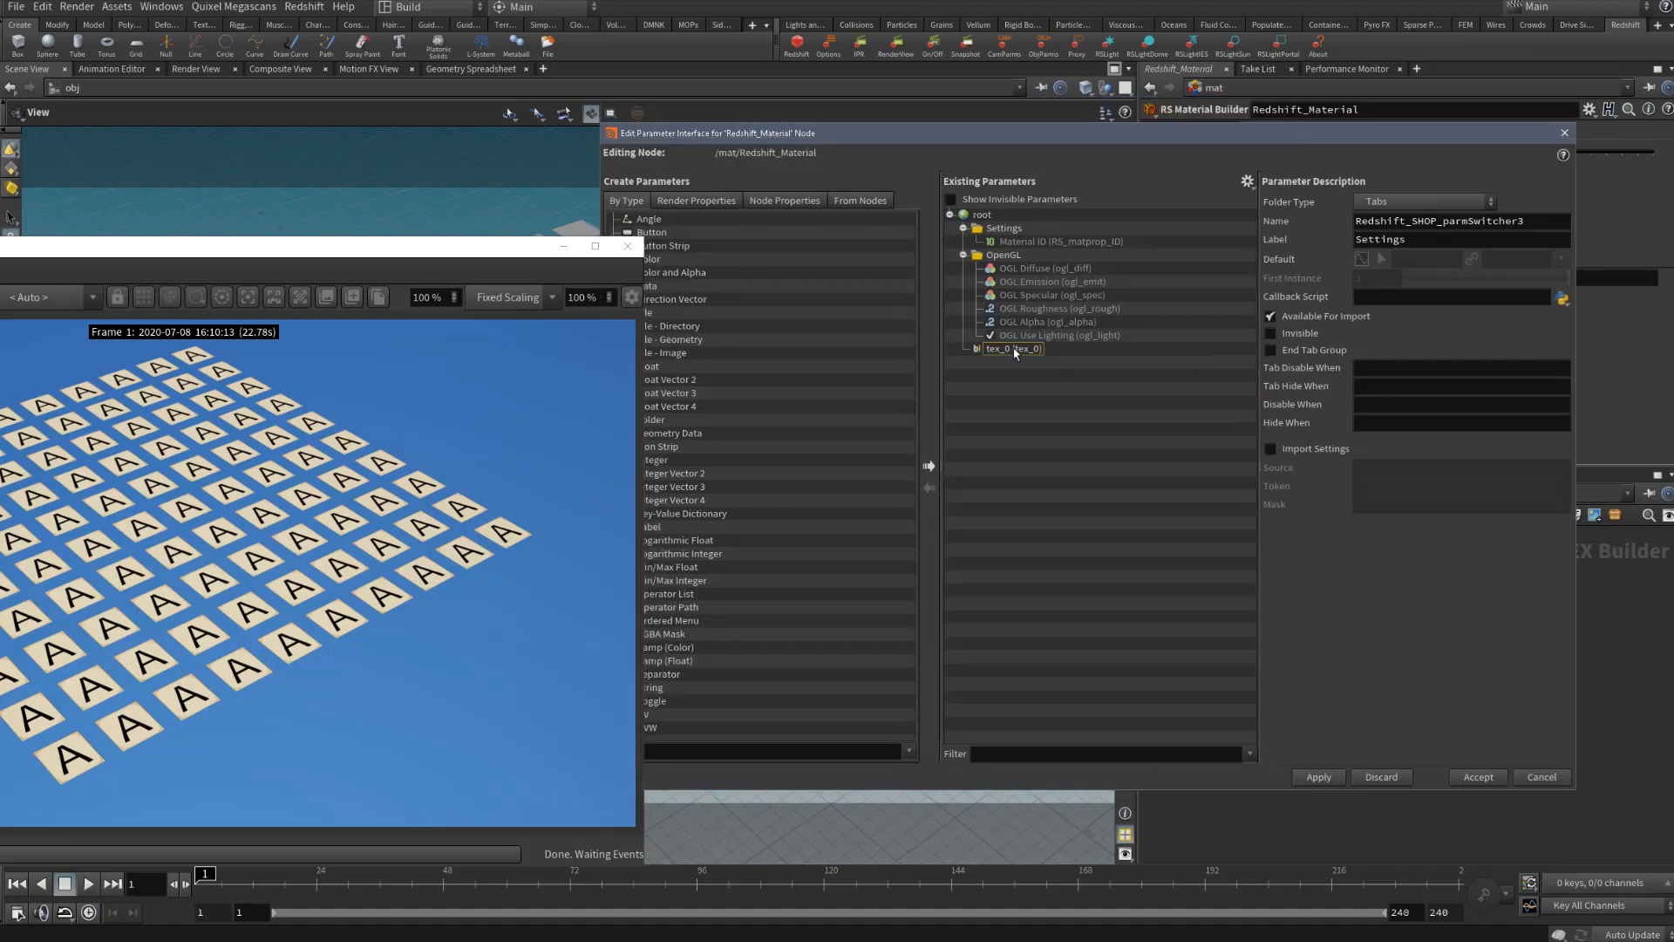
pyautogui.click(1014, 349)
pyautogui.click(1412, 262)
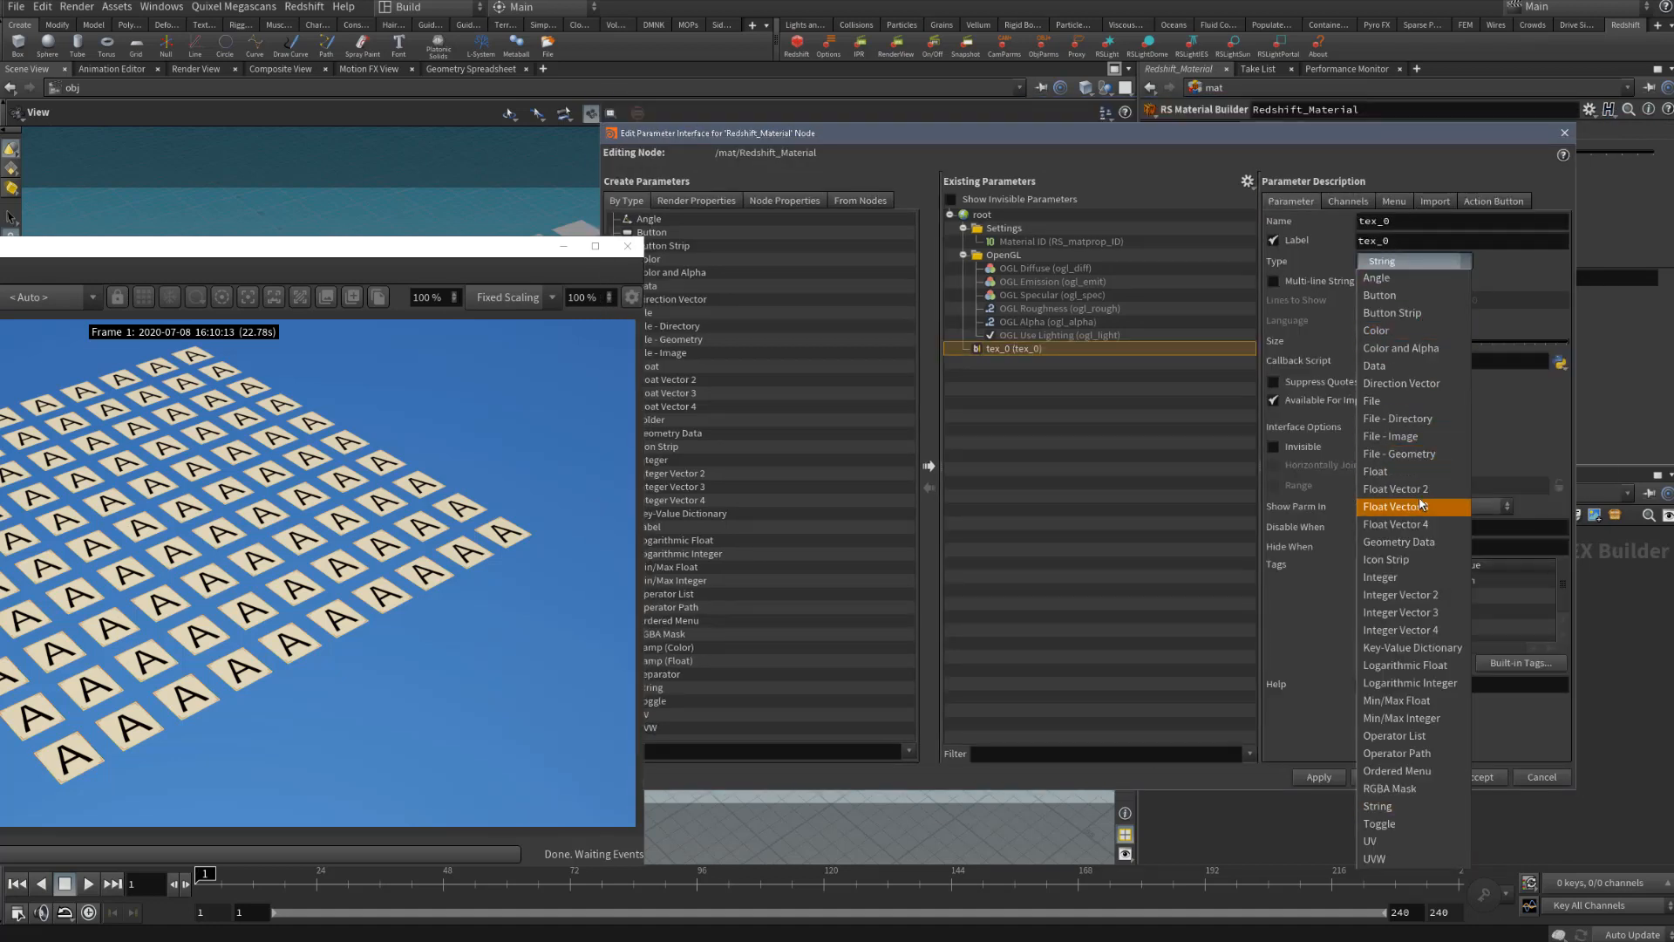
pyautogui.click(1389, 440)
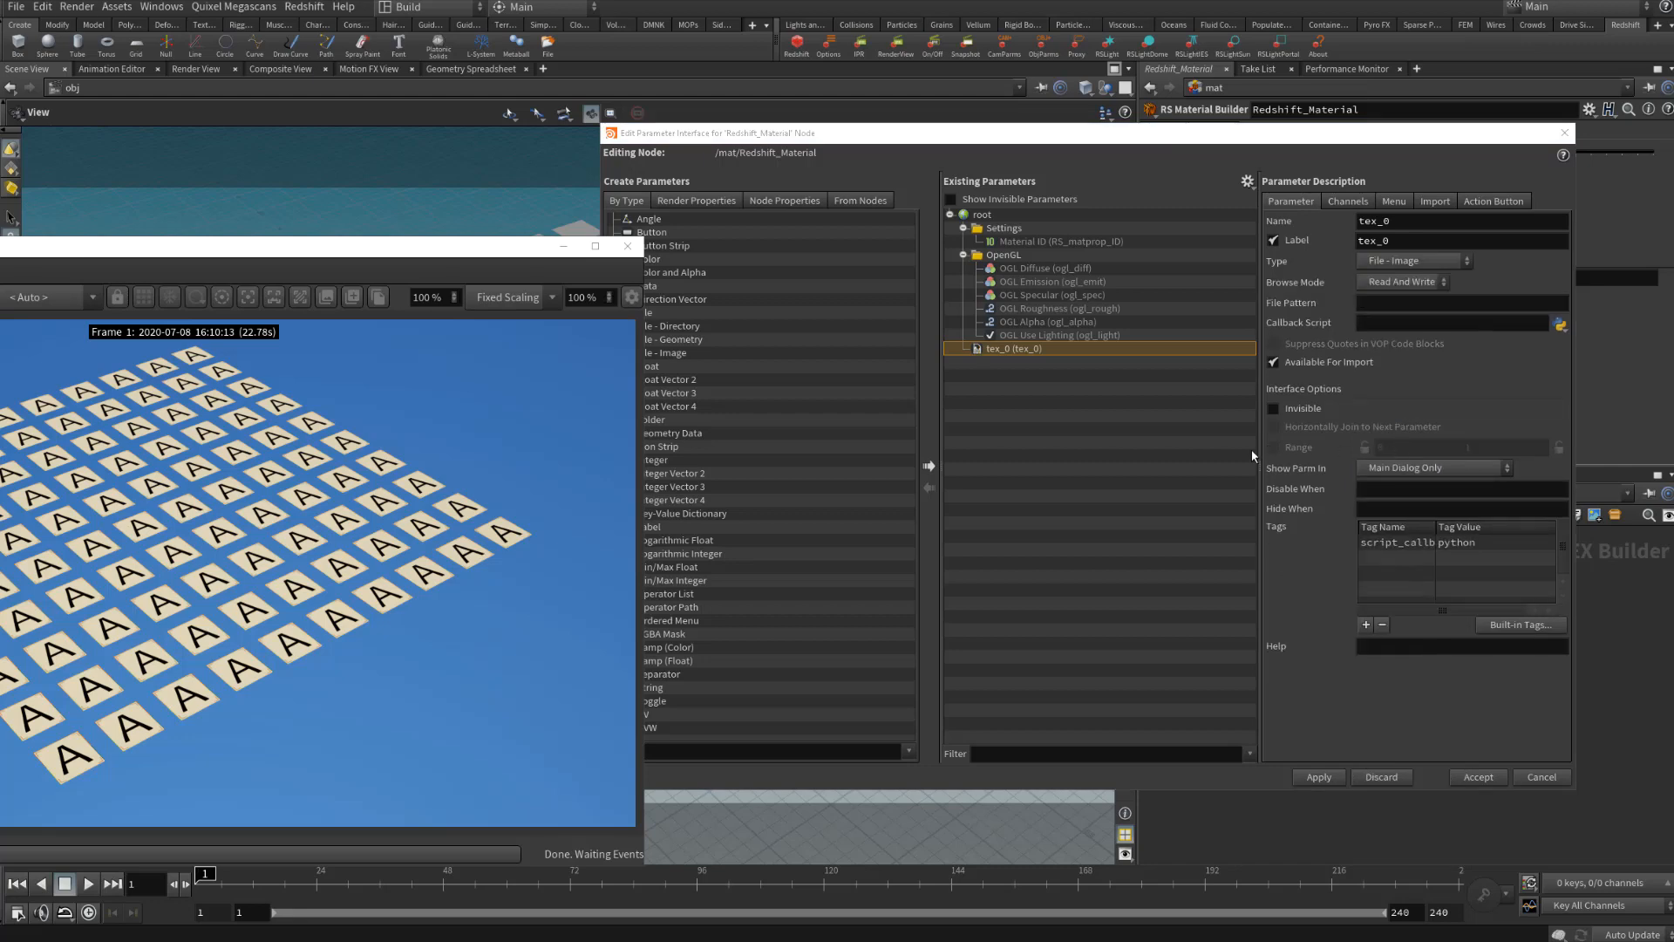
pyautogui.click(1323, 777)
pyautogui.click(1607, 319)
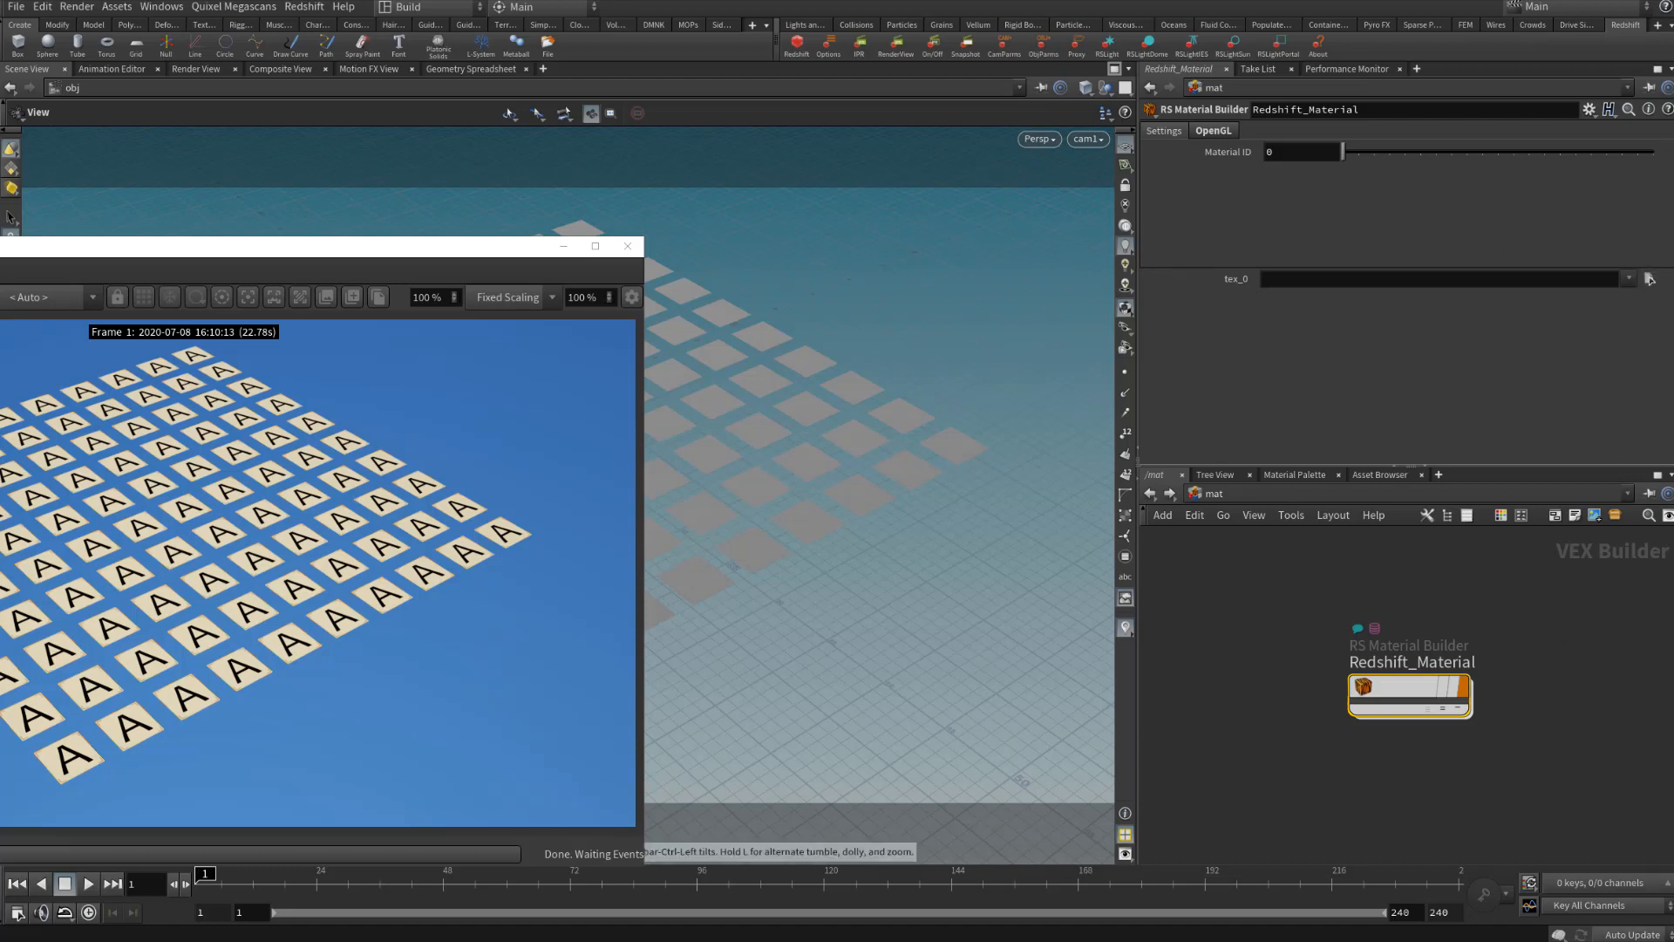
# Set tex_0 to $HIP/tex/tex_1.jpg, browsing the images as individual files, and check the Filename reference in TextureSampler1
pyautogui.click(1629, 279)
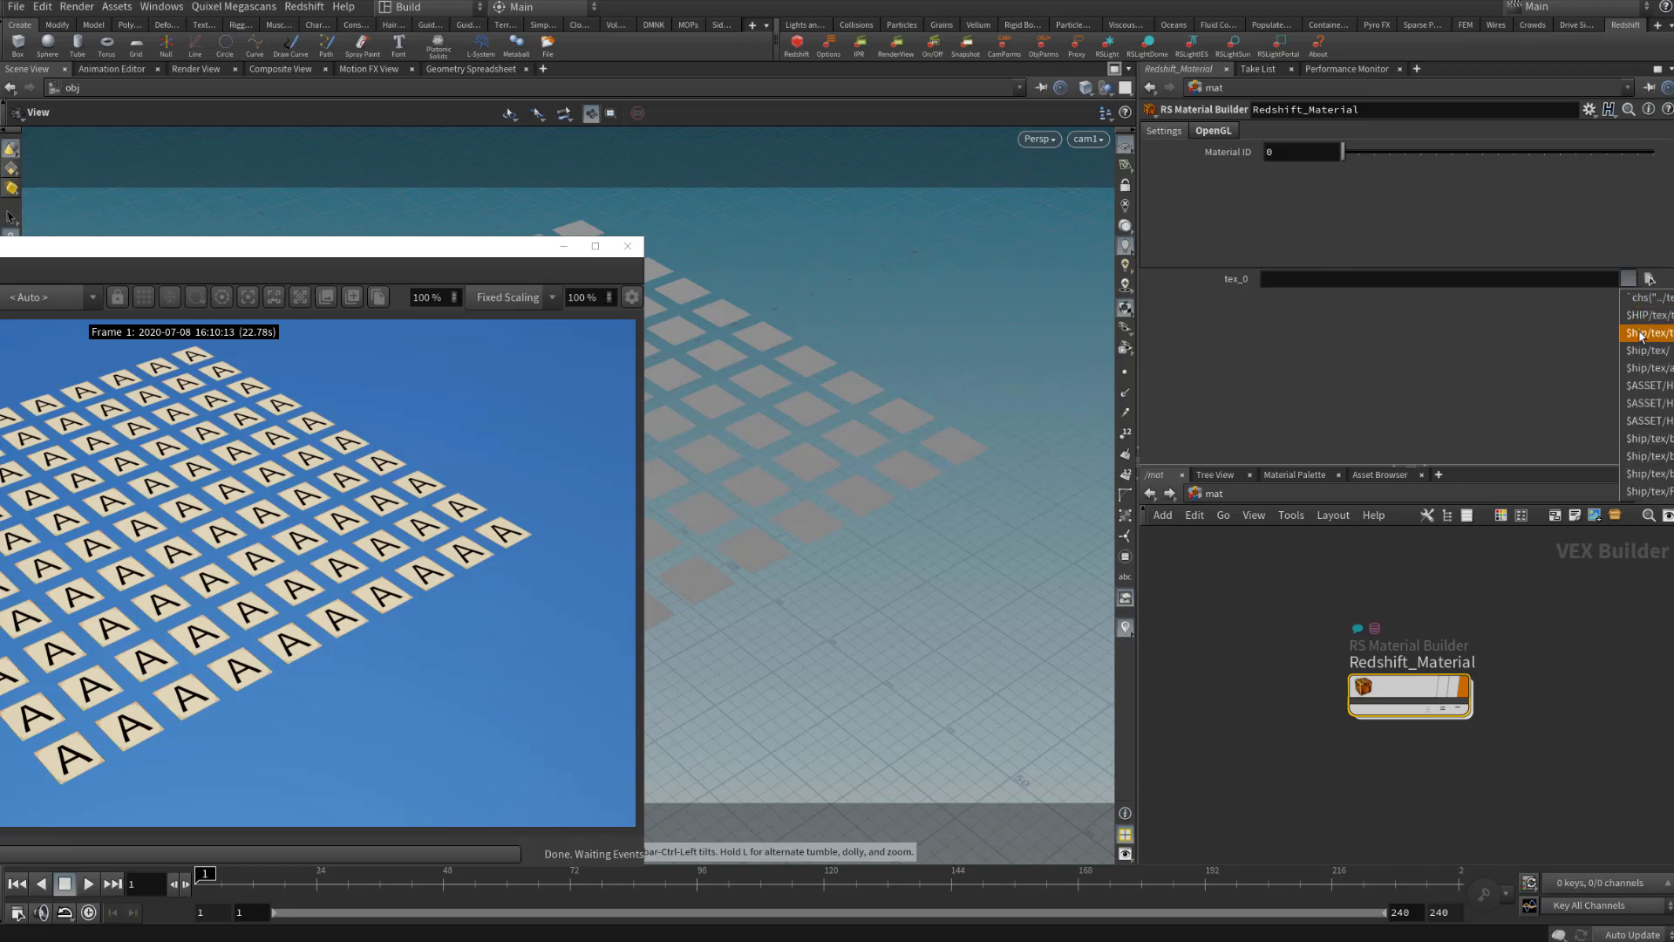
pyautogui.click(1547, 354)
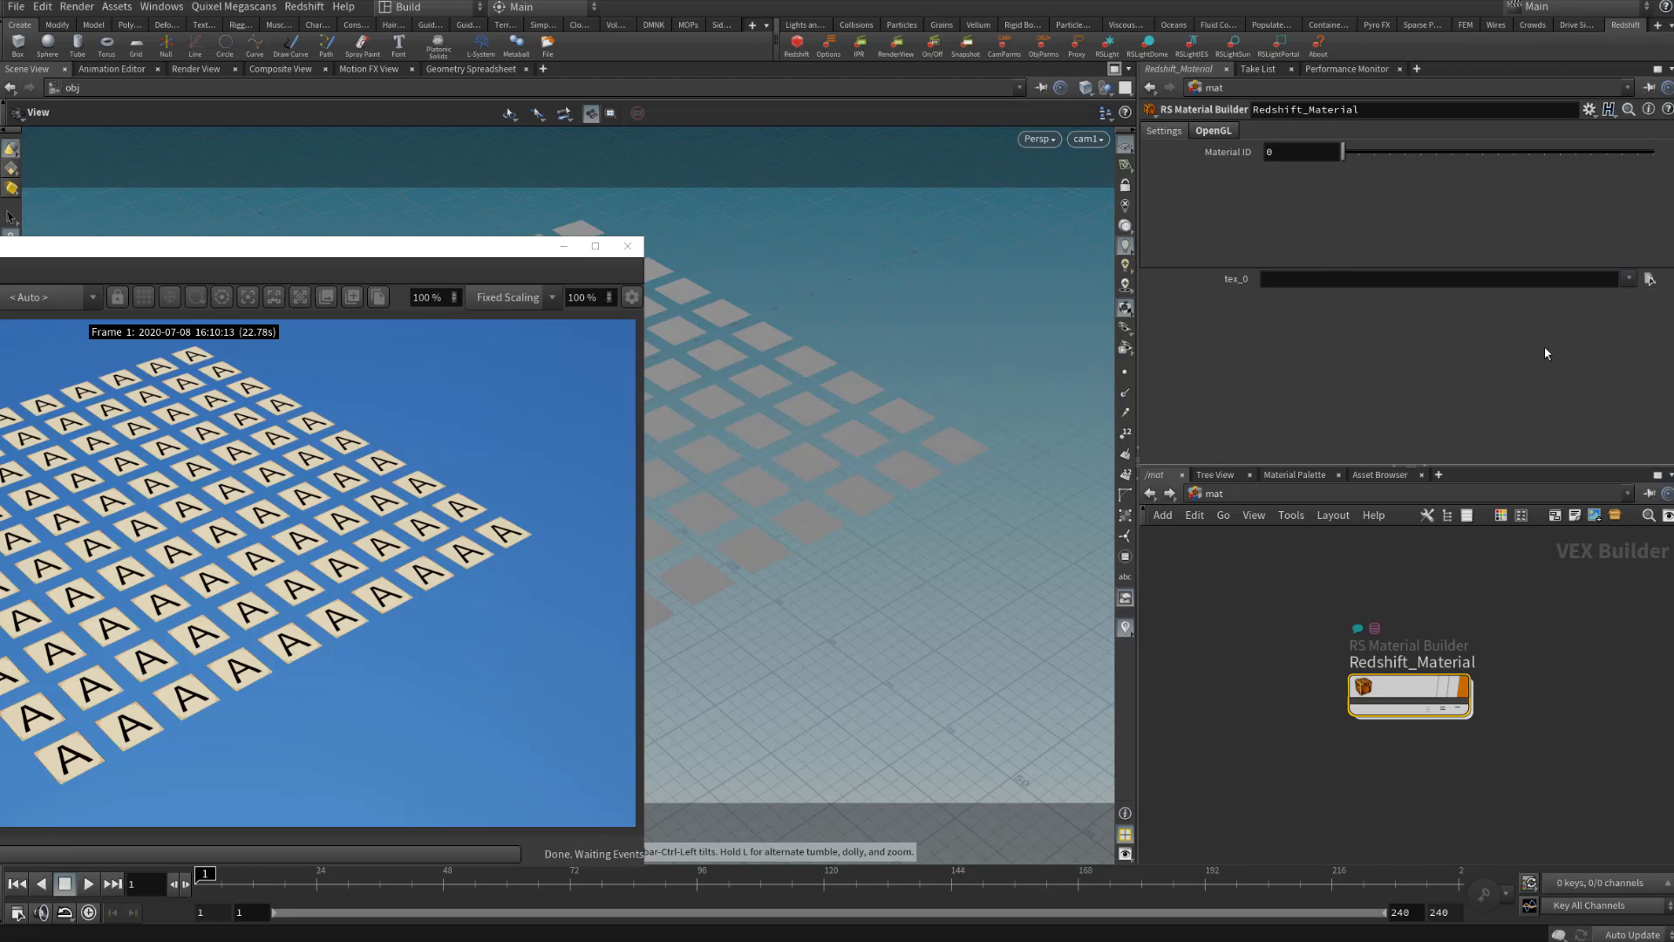
pyautogui.click(1650, 279)
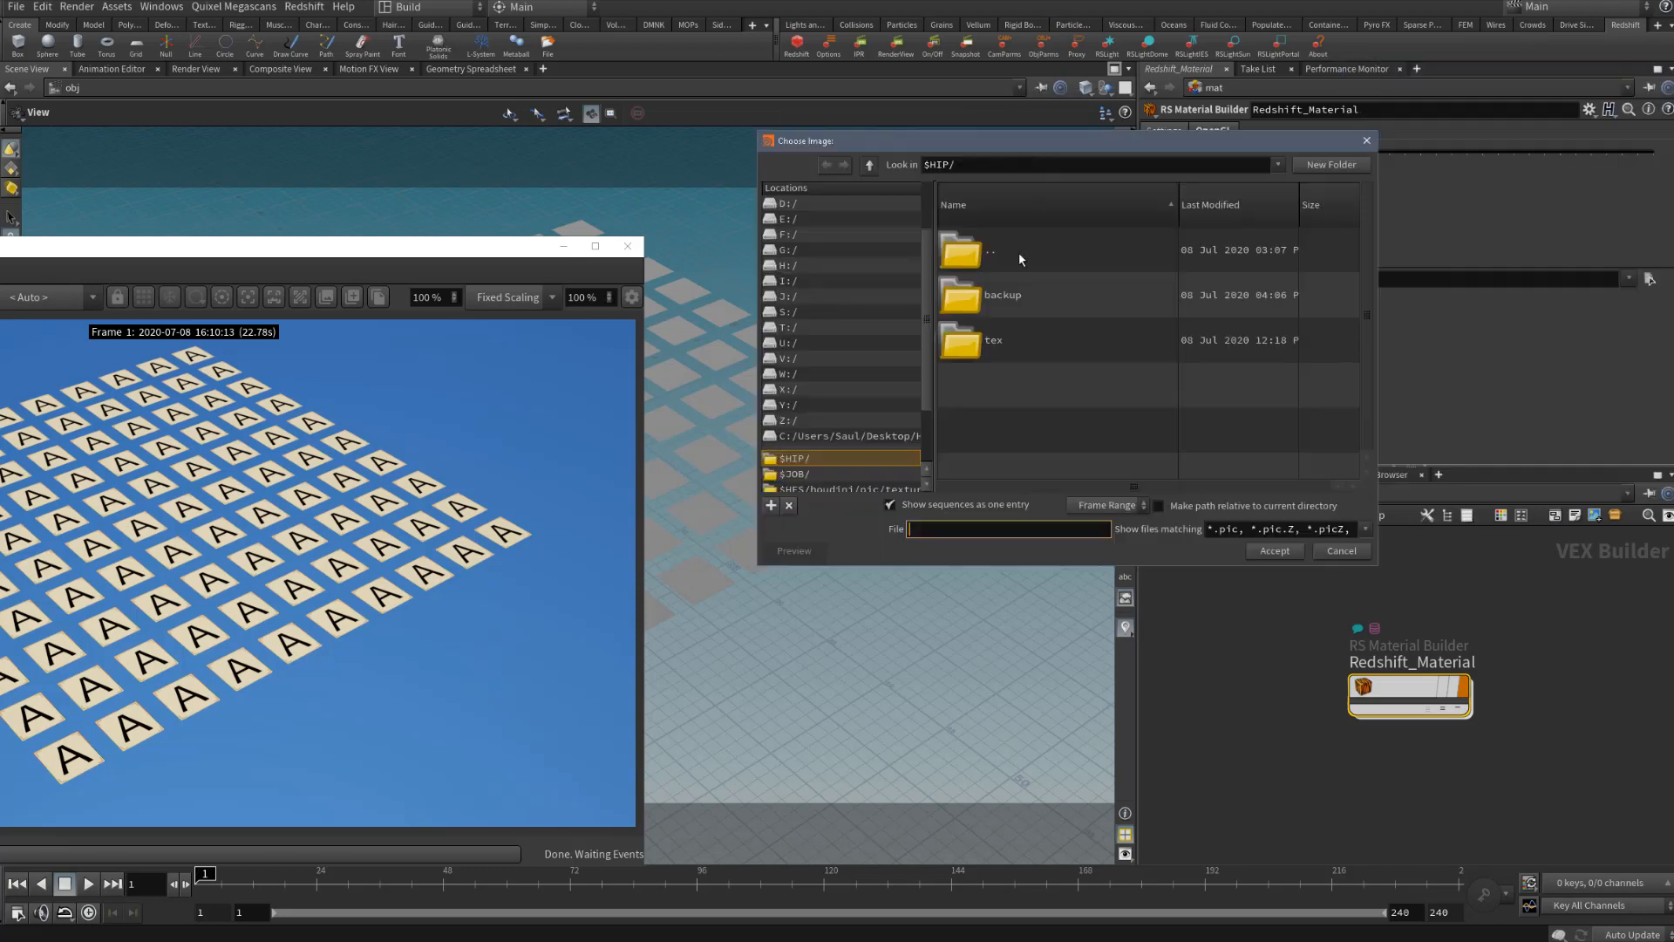
pyautogui.doubleClick(1001, 359)
pyautogui.click(1030, 300)
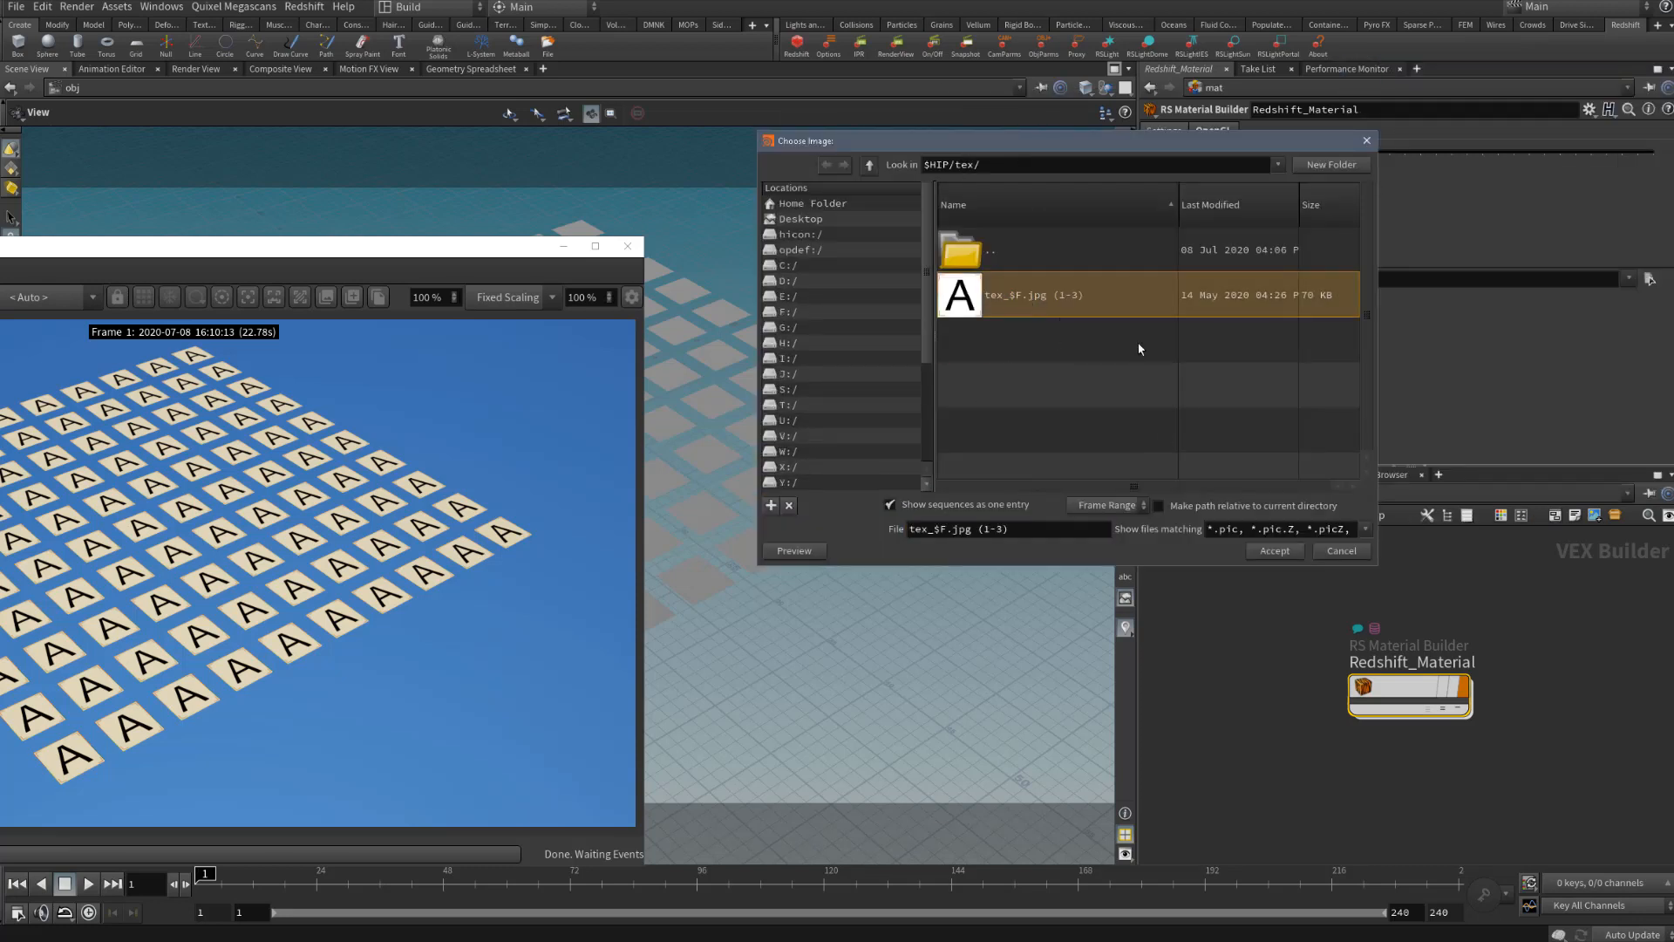
pyautogui.click(978, 509)
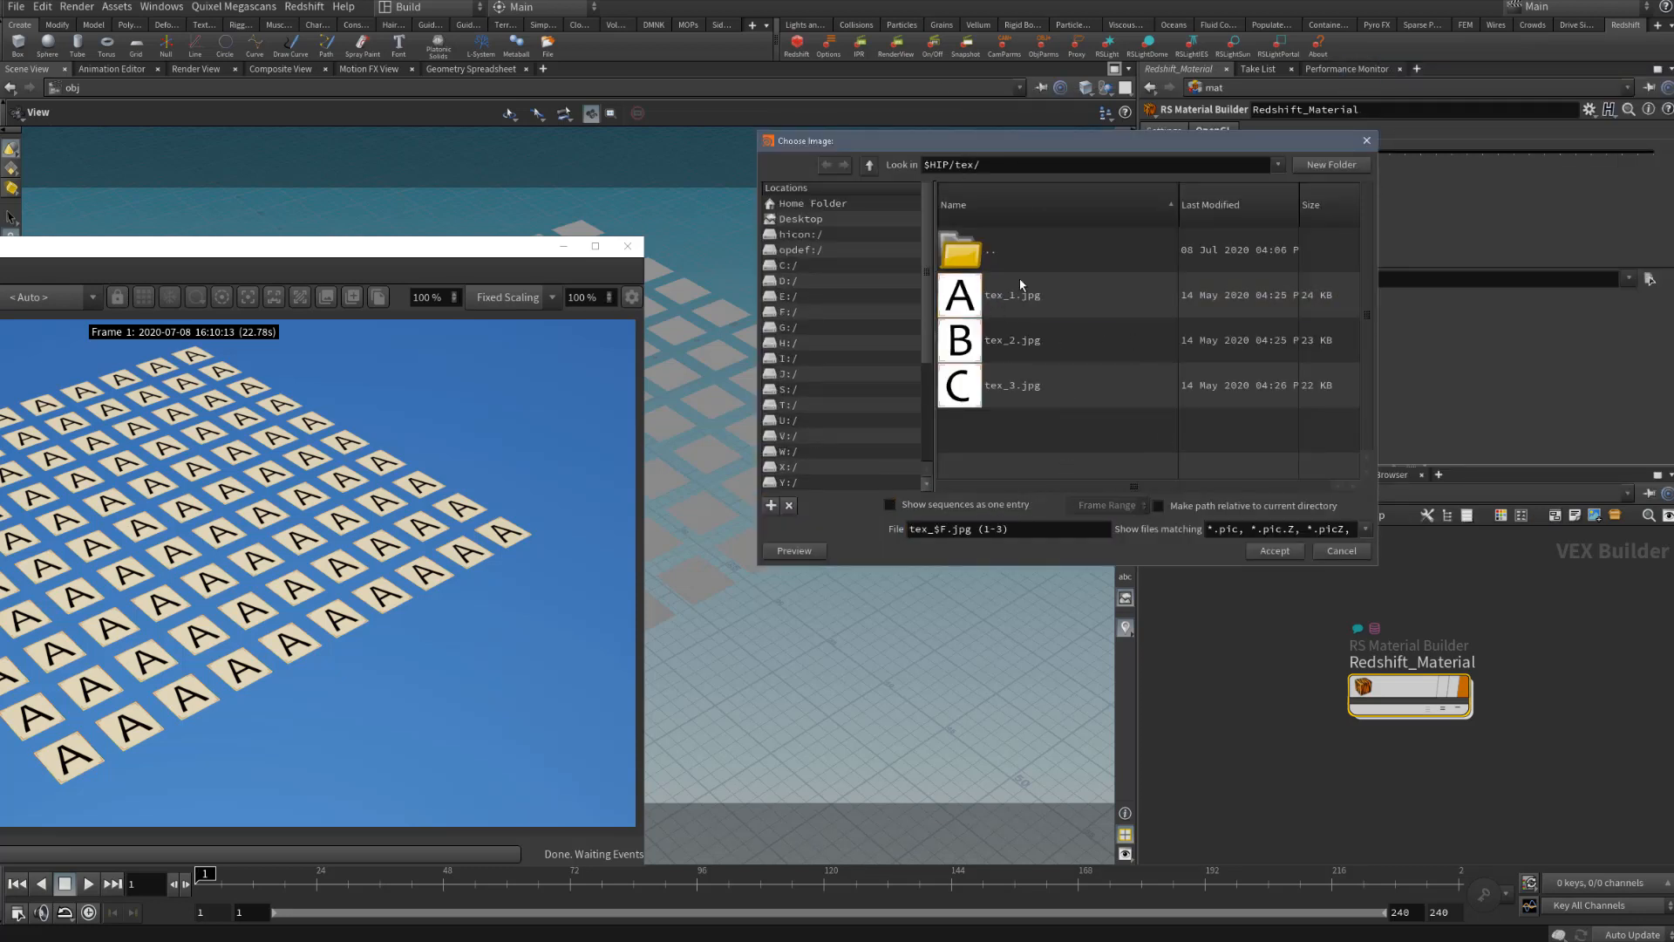
pyautogui.doubleClick(1042, 287)
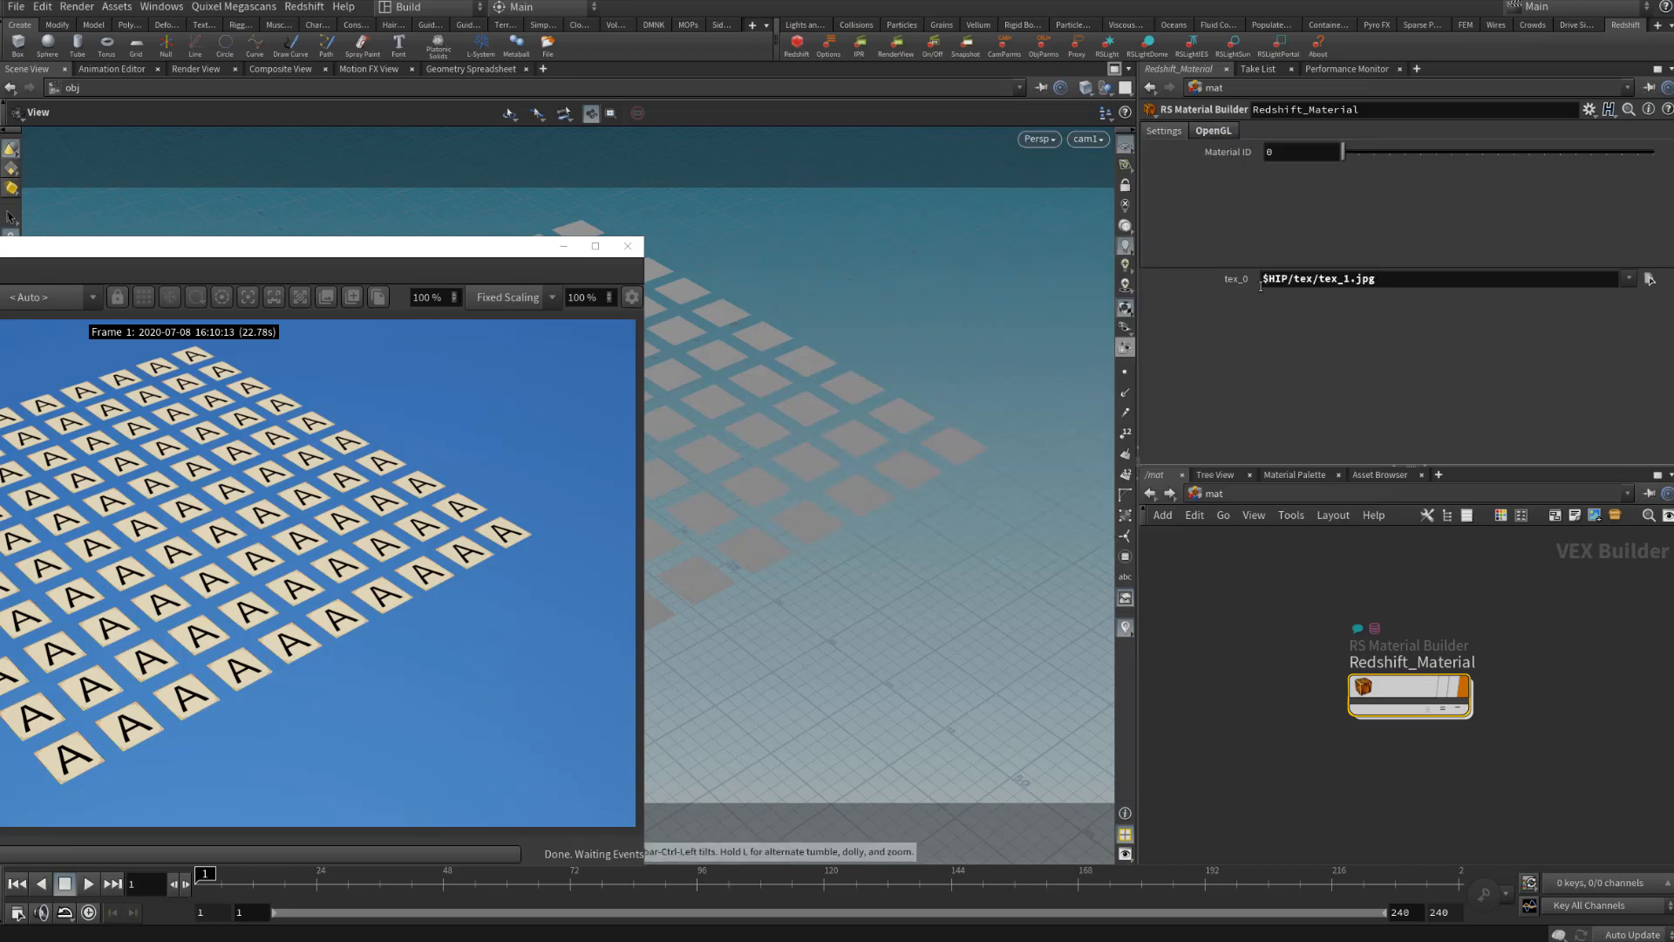
pyautogui.doubleClick(1398, 693)
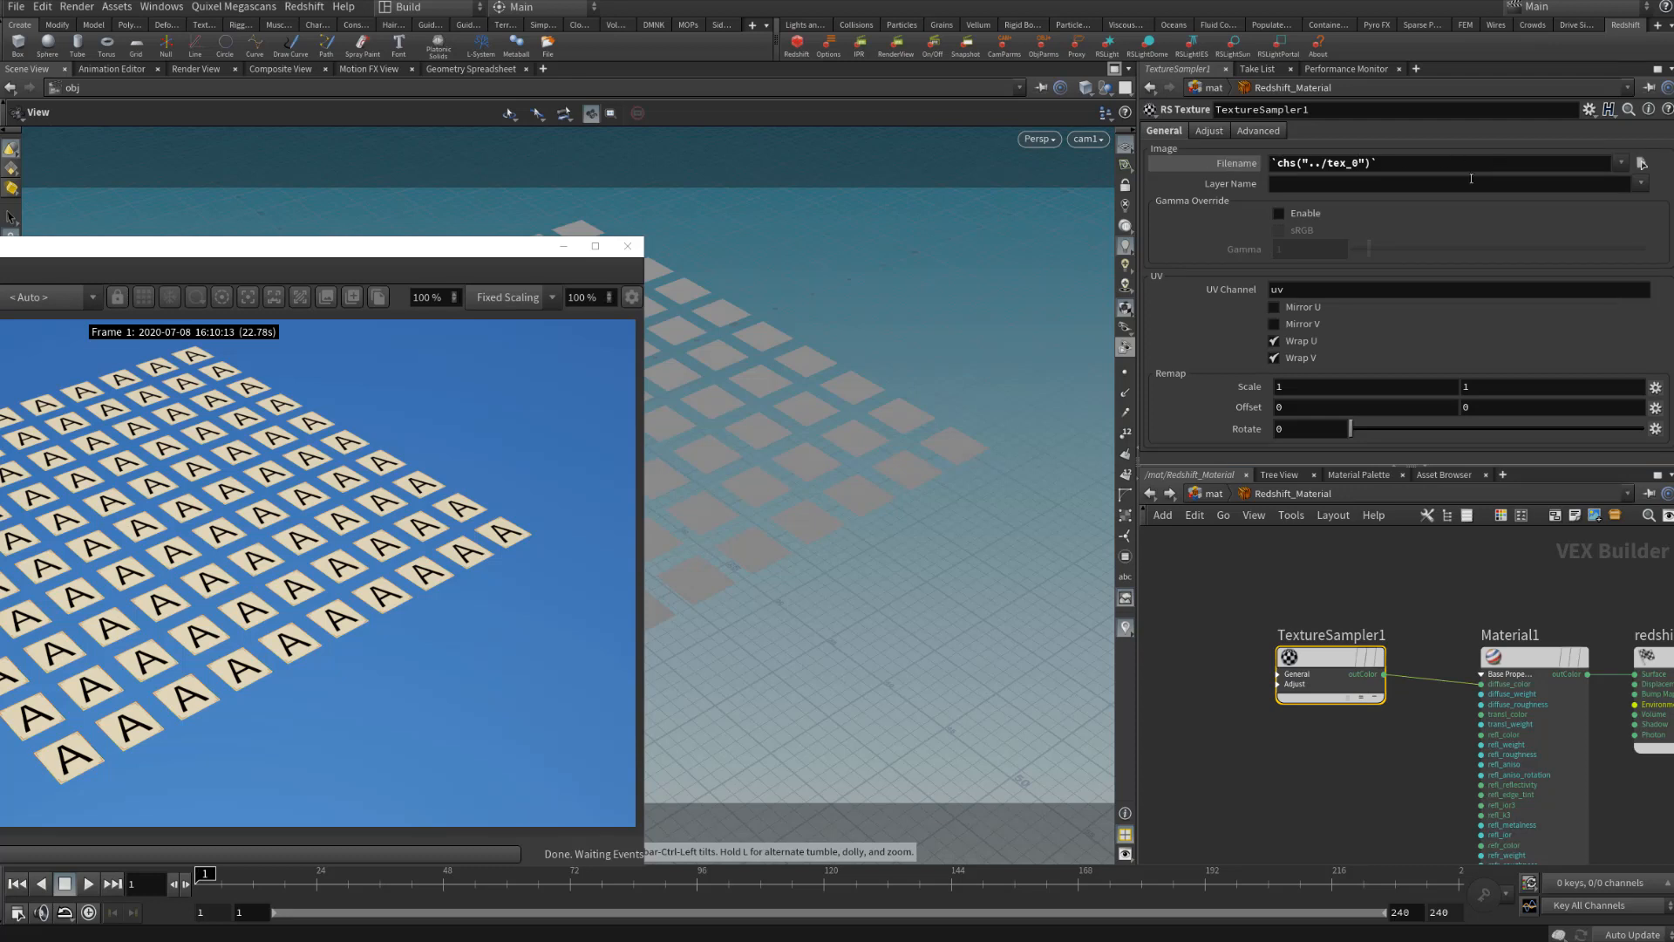
pyautogui.click(1214, 495)
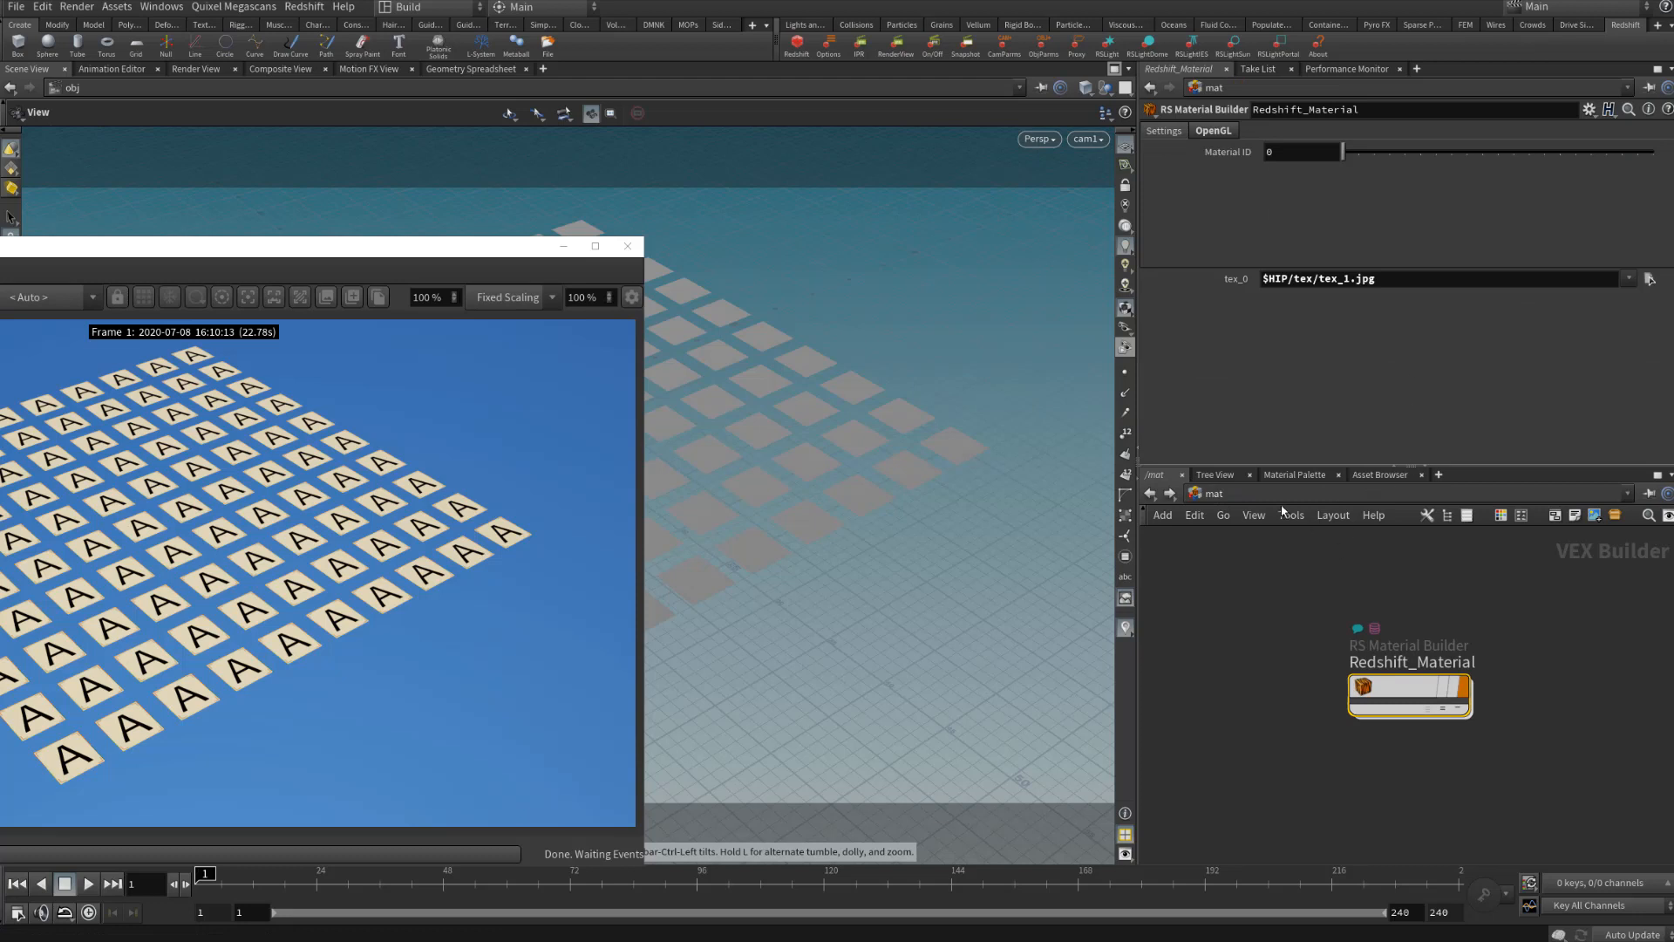
# Go back to grid_object1's network and make group1 the displayed node instead of material2
pyautogui.click(1250, 493)
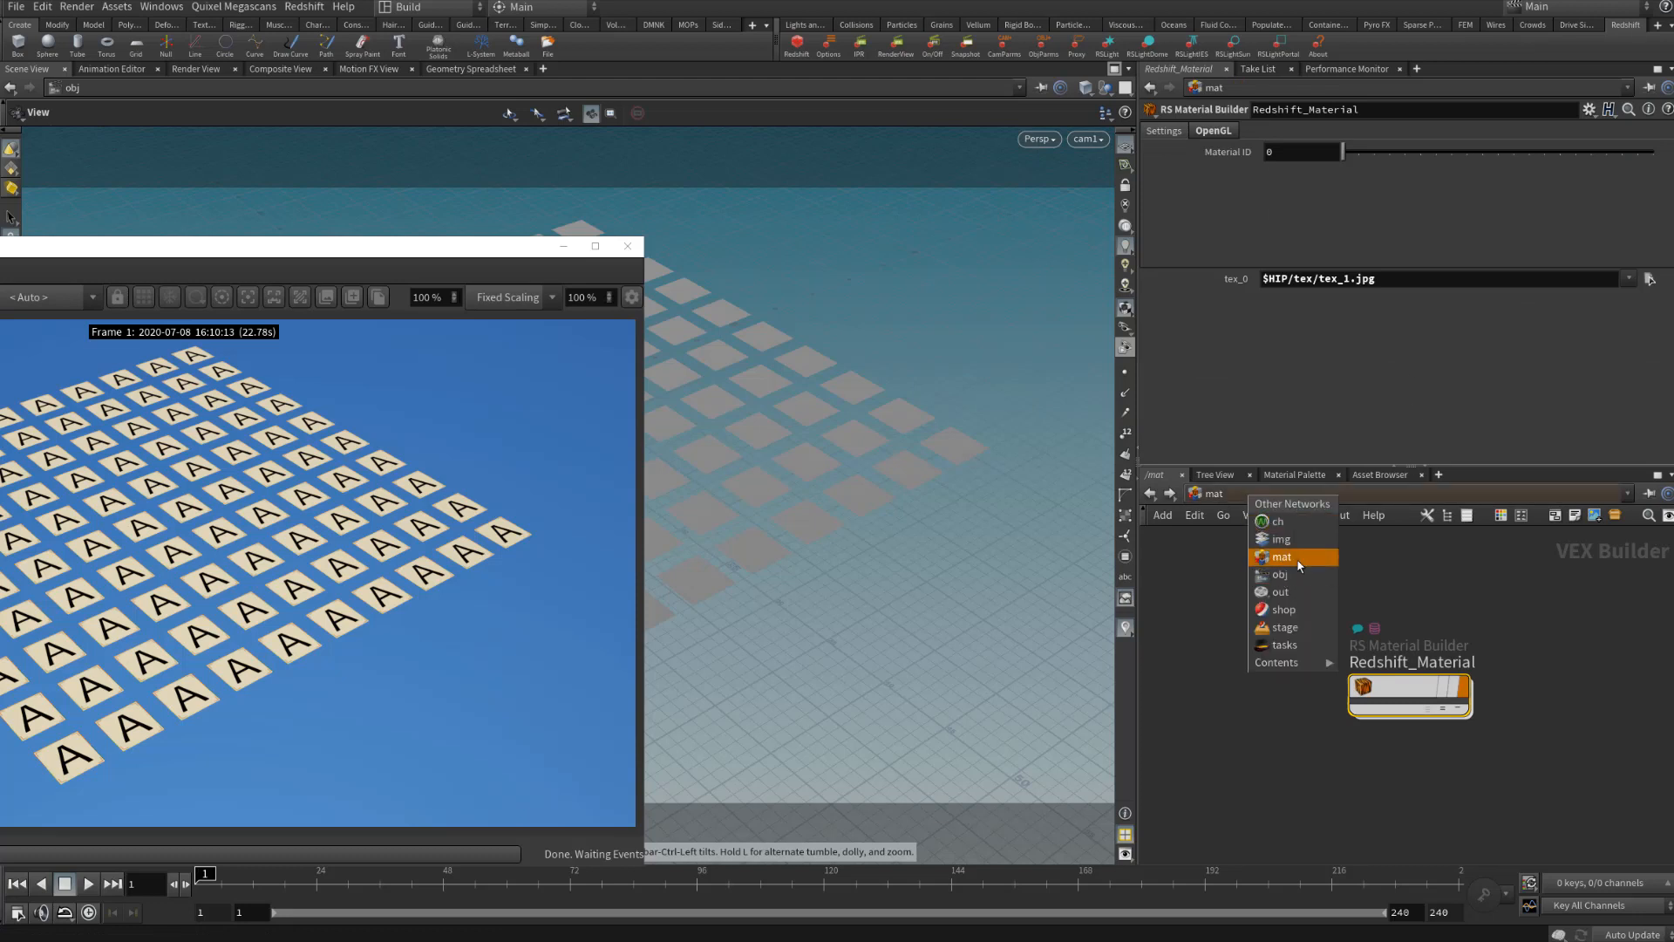
pyautogui.click(1295, 561)
pyautogui.click(1256, 493)
pyautogui.click(1282, 573)
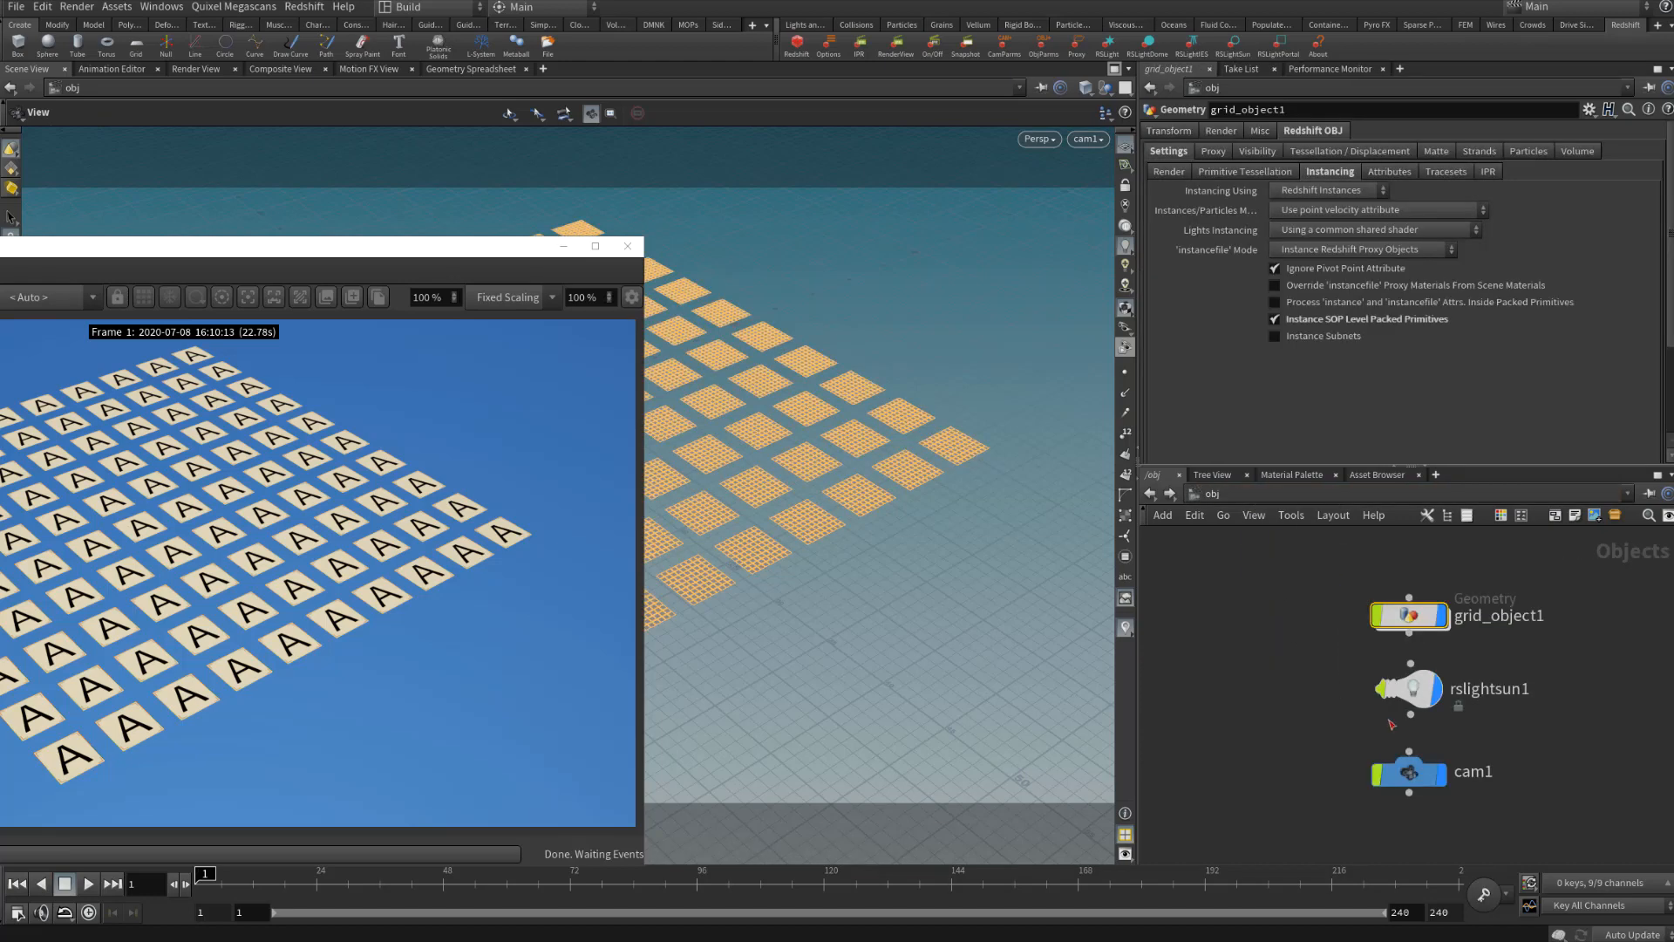
pyautogui.doubleClick(1408, 615)
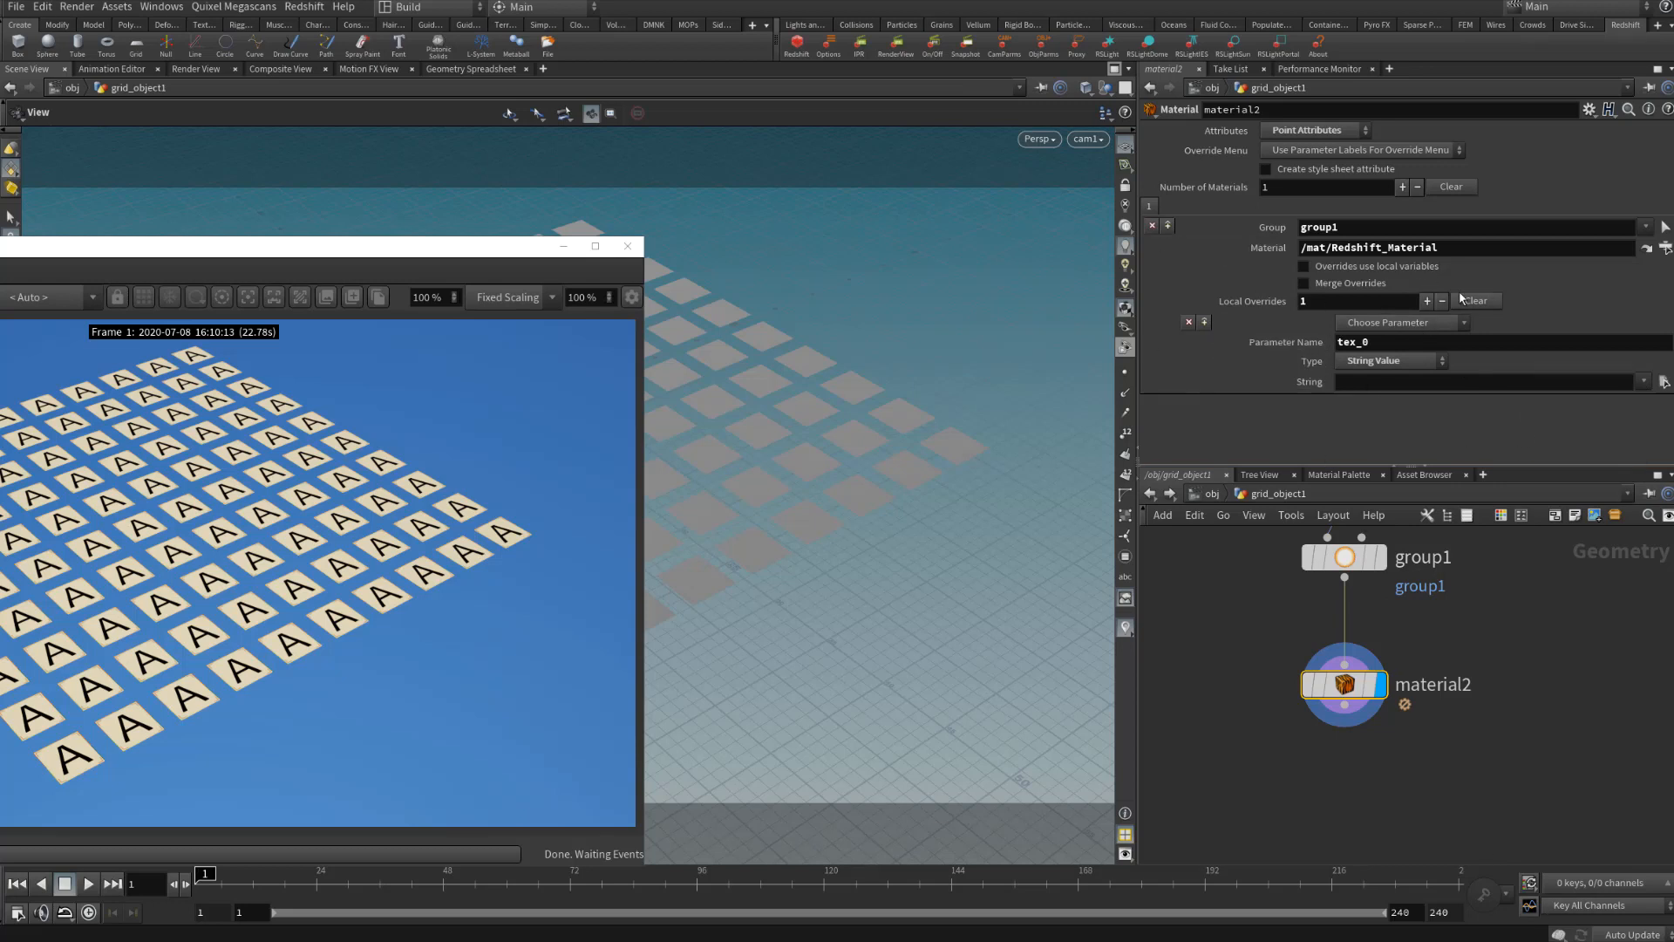
pyautogui.moveTo(1423, 641); pyautogui.dragTo(1439, 730, button='middle')
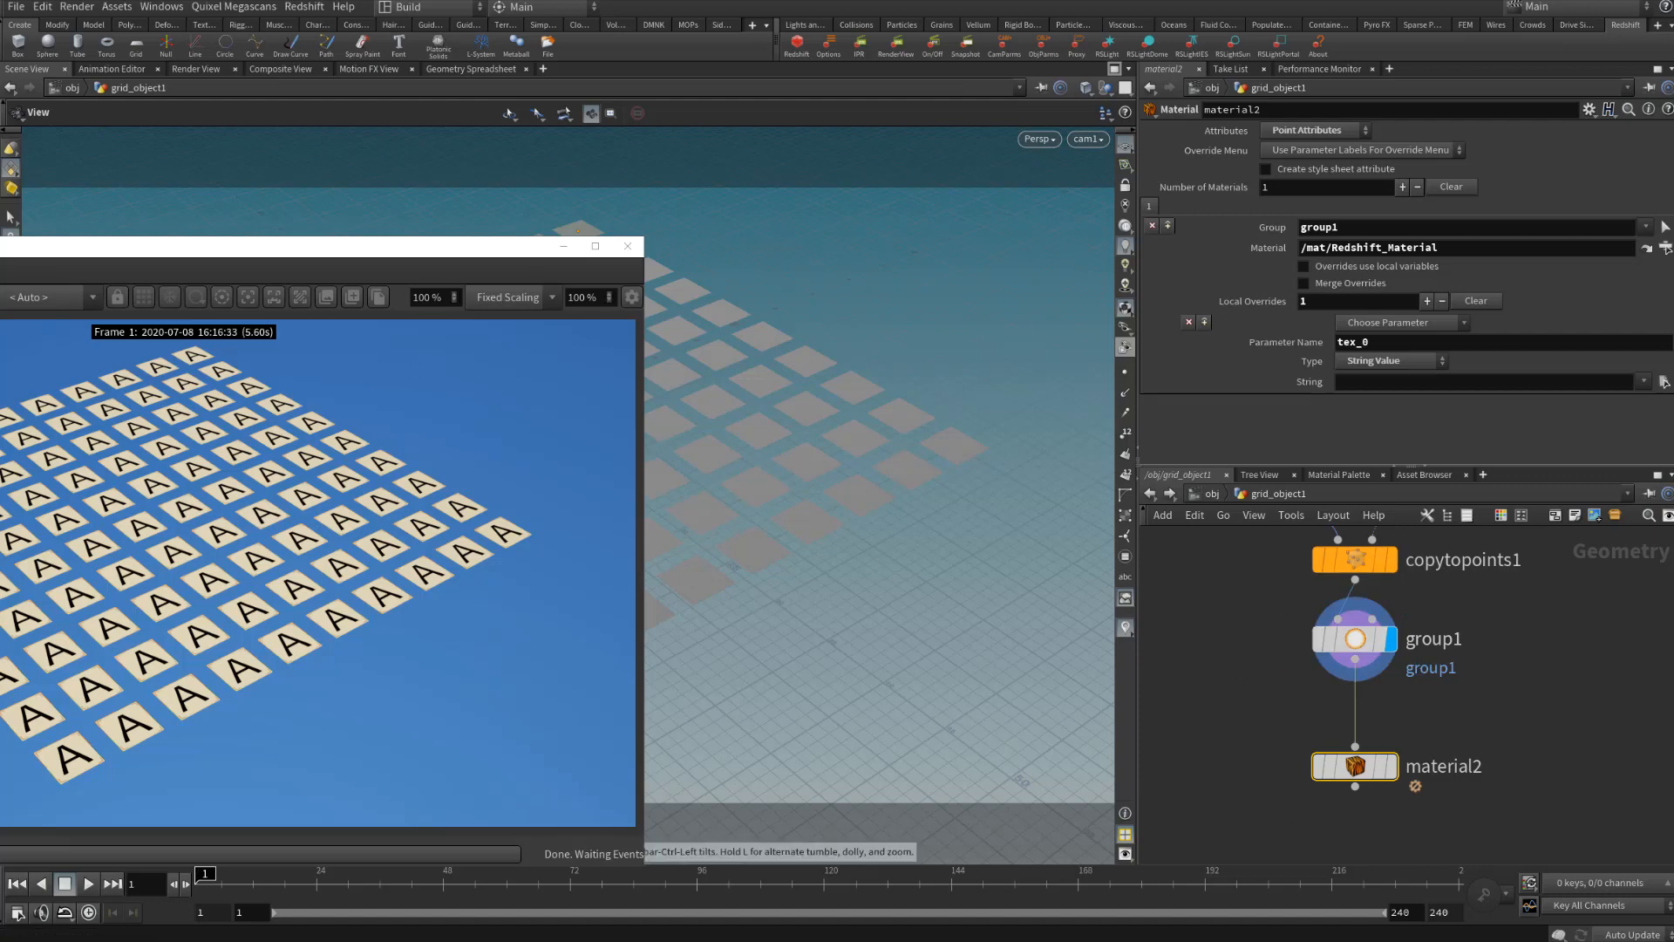
# Start a progressive render in the Redshift Render View and move its window fully into view over the scene view
pyautogui.click(4, 297)
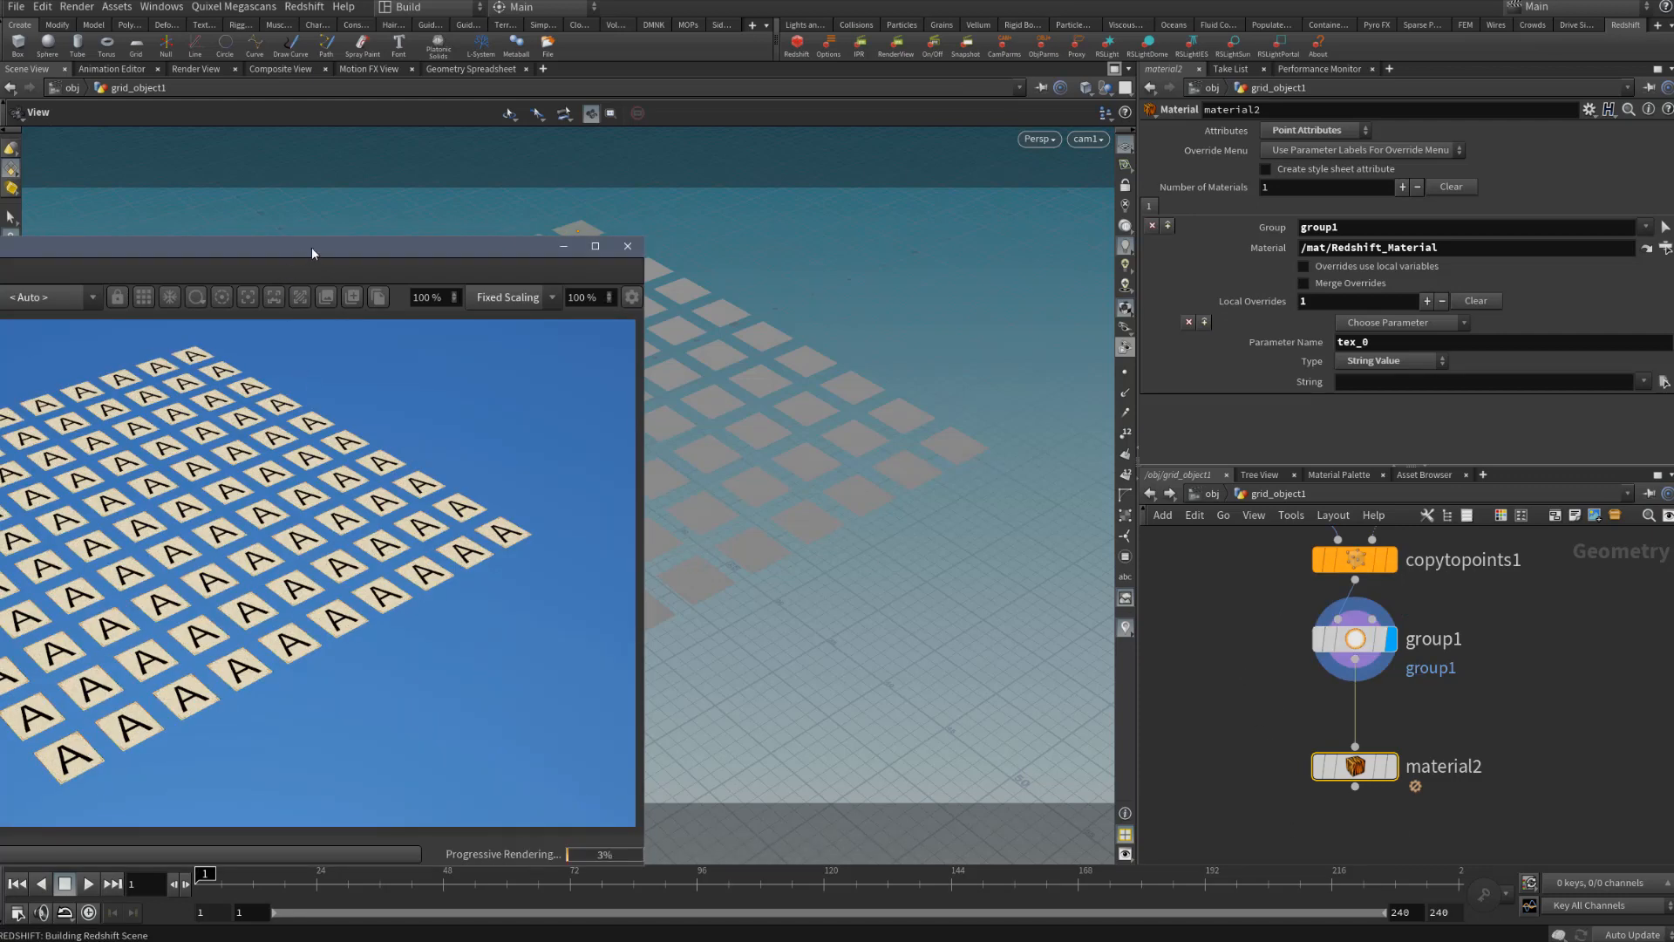
pyautogui.moveTo(317, 249); pyautogui.dragTo(684, 183)
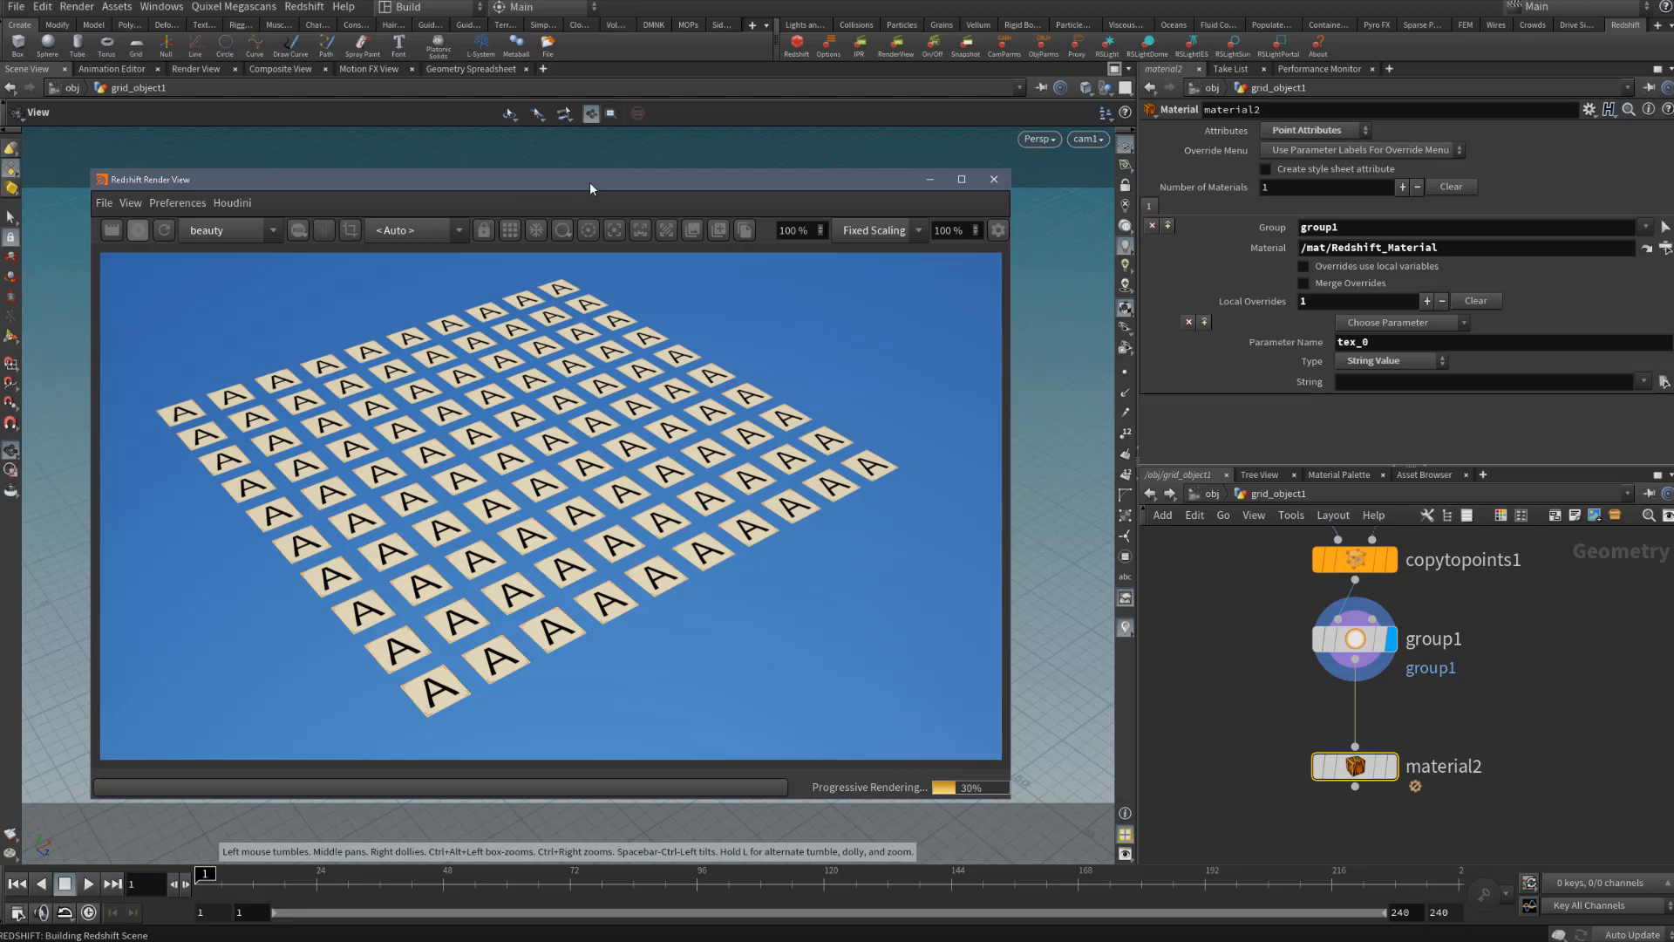
pyautogui.moveTo(593, 183); pyautogui.dragTo(540, 207)
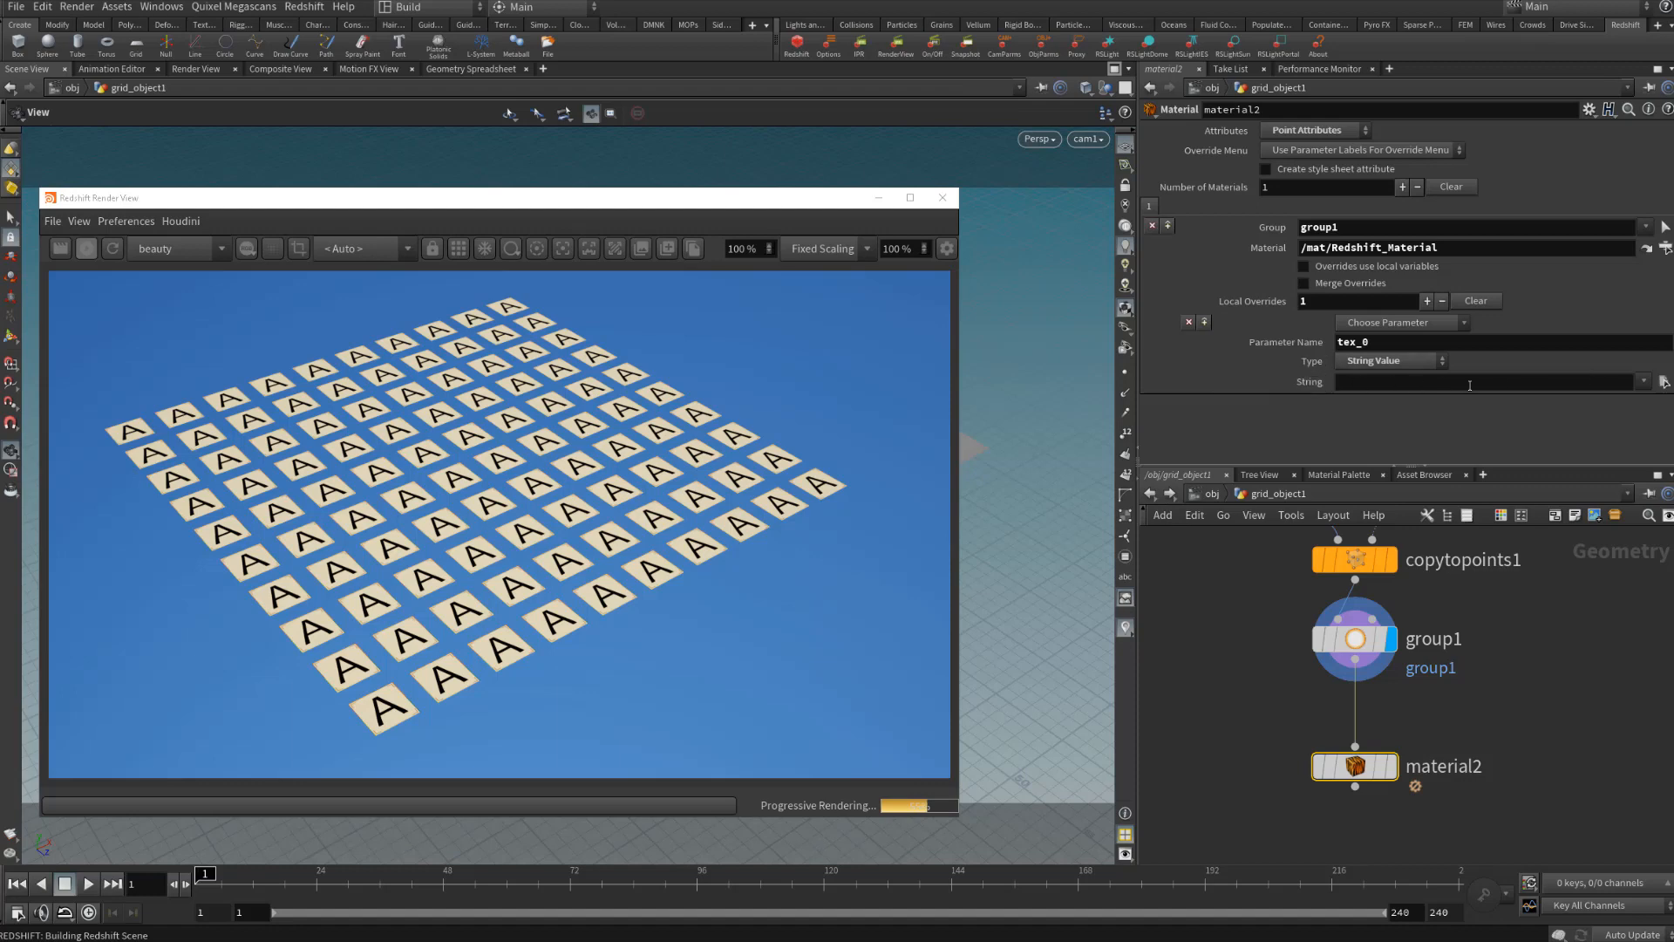
# Move the Redshift Render View away from the scene view and clear the Group restriction on material2
pyautogui.click(91, 251)
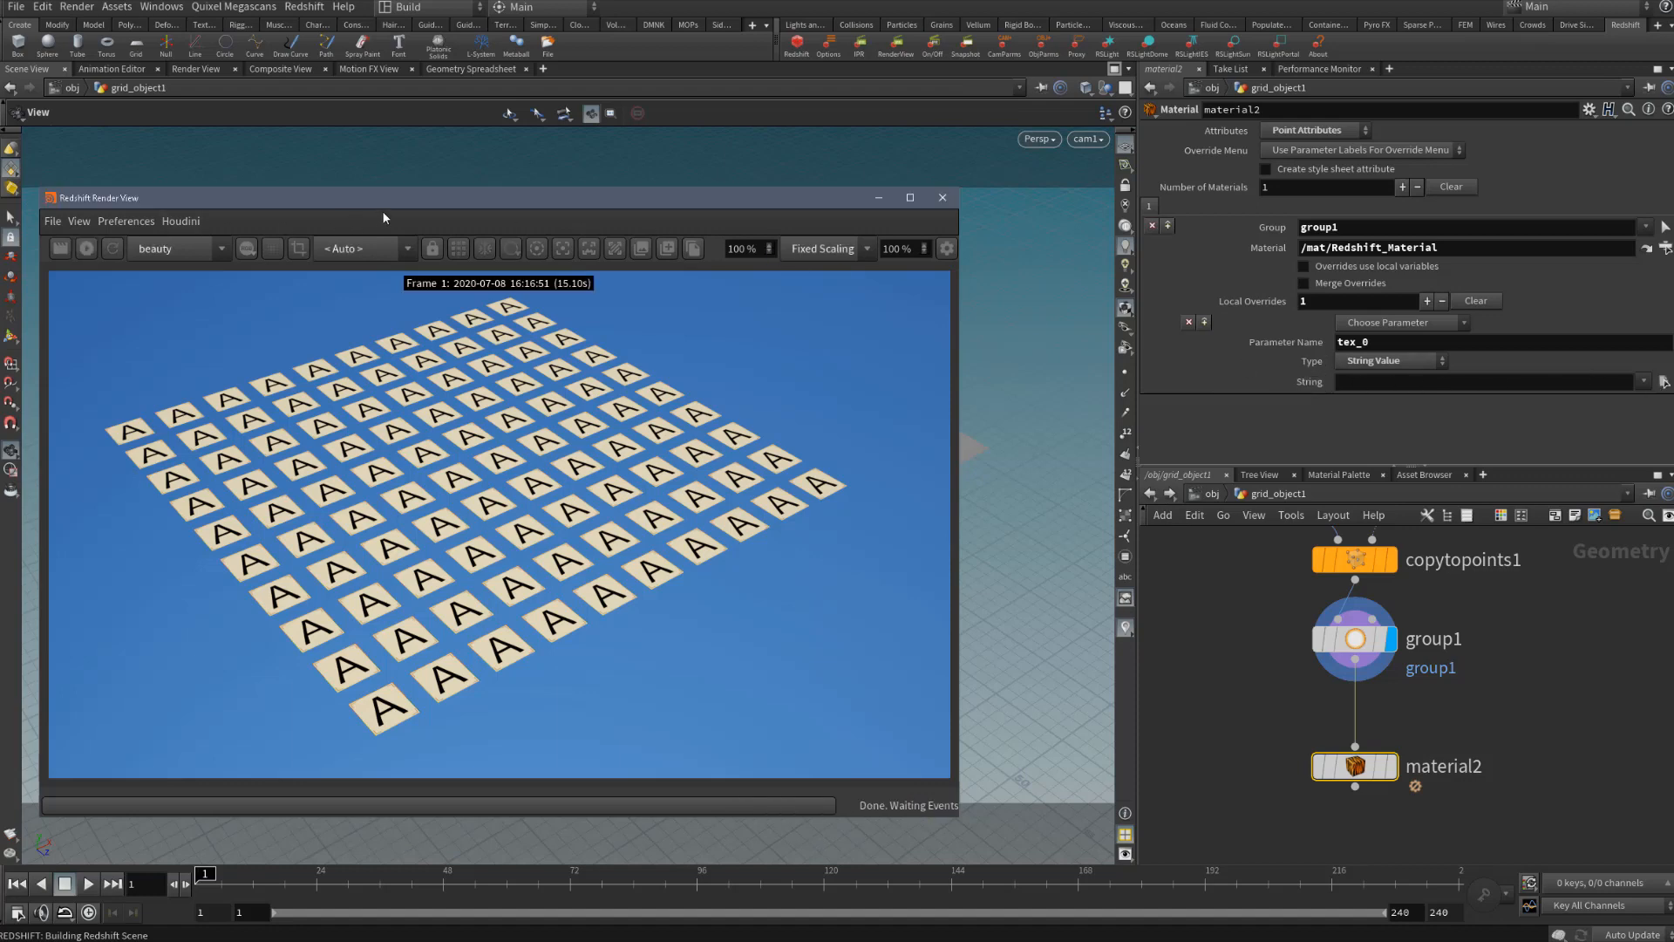
pyautogui.moveTo(428, 203); pyautogui.dragTo(0, 203)
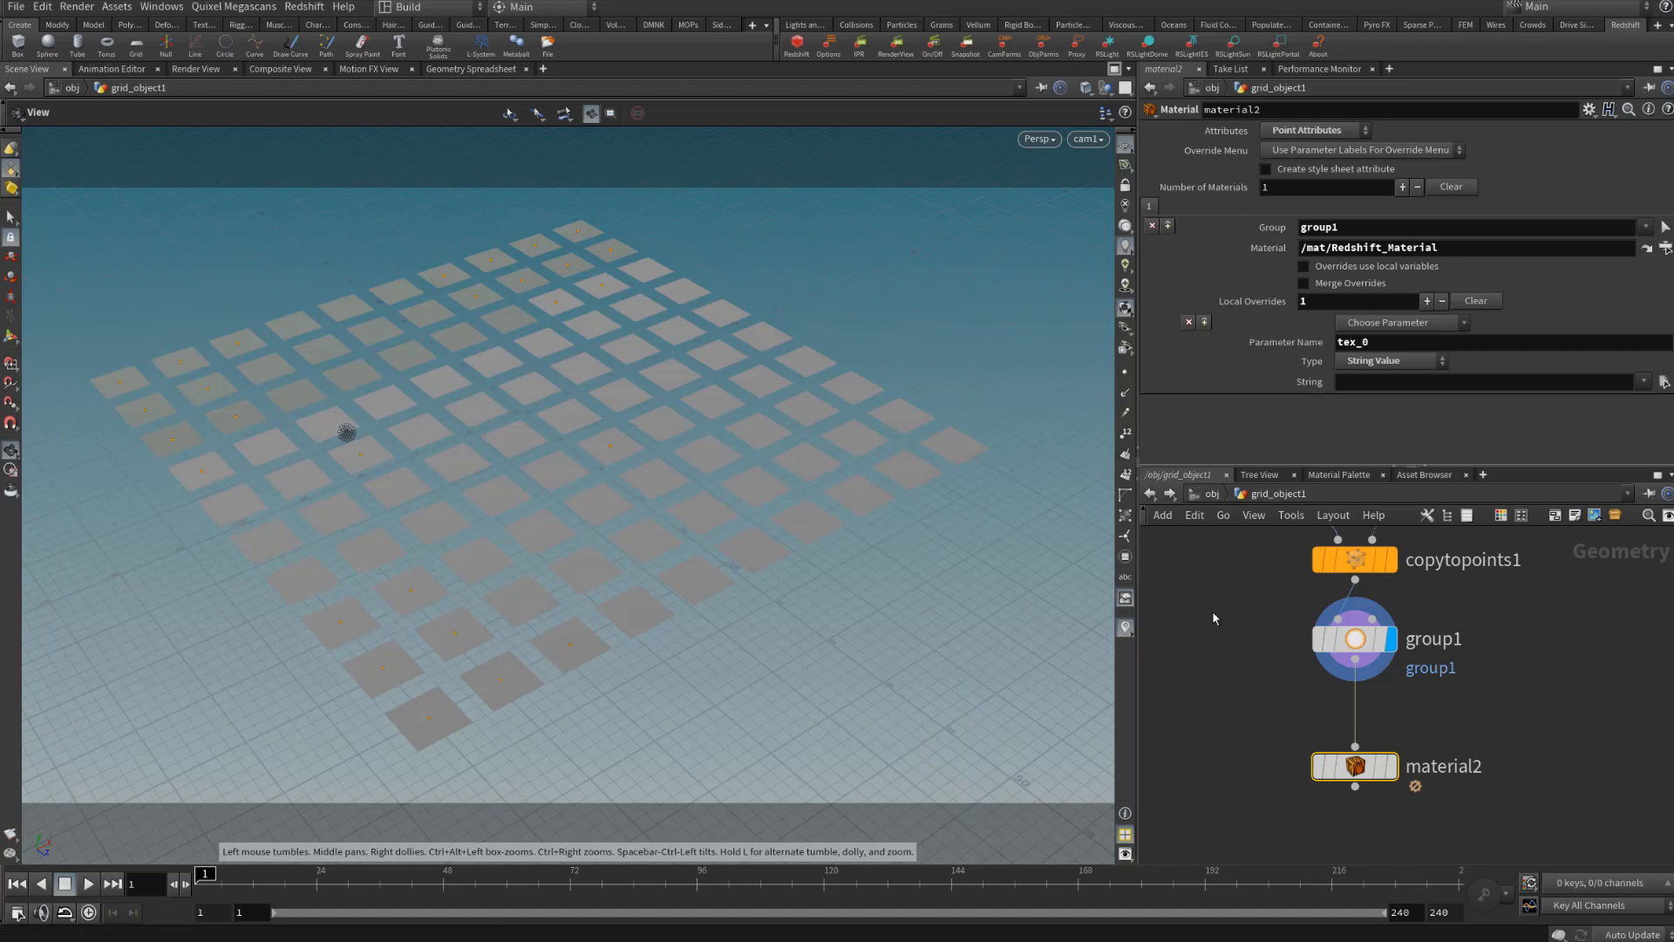
pyautogui.doubleClick(1334, 228)
pyautogui.press('BackSpace')
# Insert an Attribute Randomize node into the wire between group1 and material2, spacing the nodes apart to make room
pyautogui.moveTo(1258, 741); pyautogui.dragTo(1282, 682, button='middle')
pyautogui.moveTo(1393, 712); pyautogui.dragTo(1396, 814)
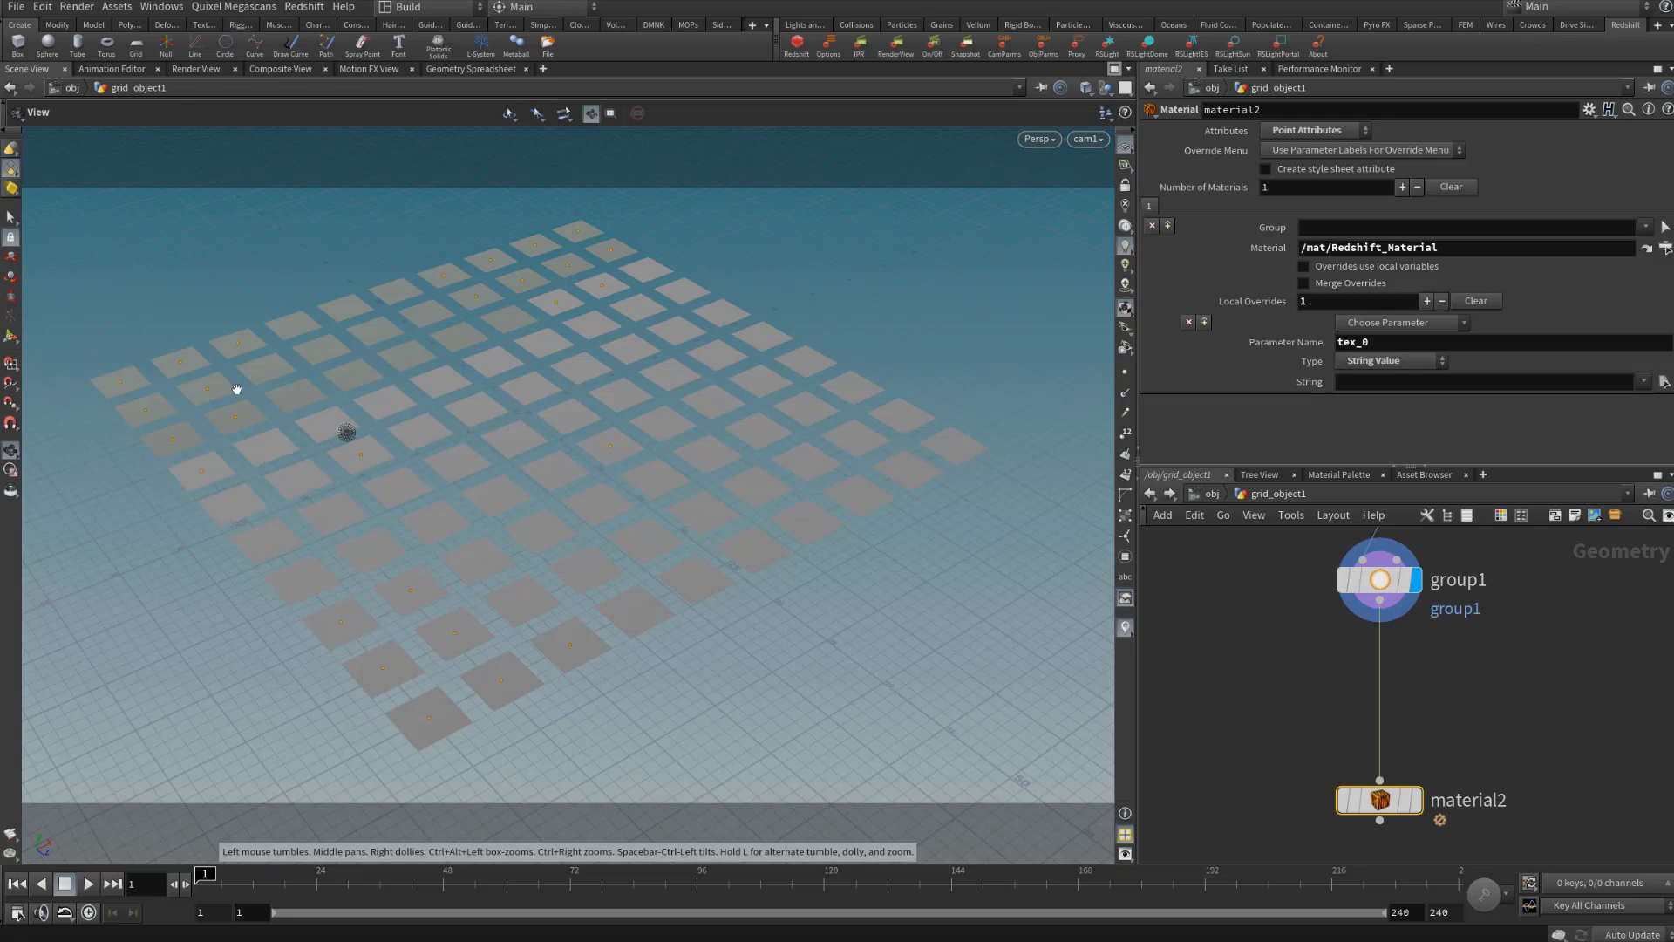
pyautogui.press('Tab')
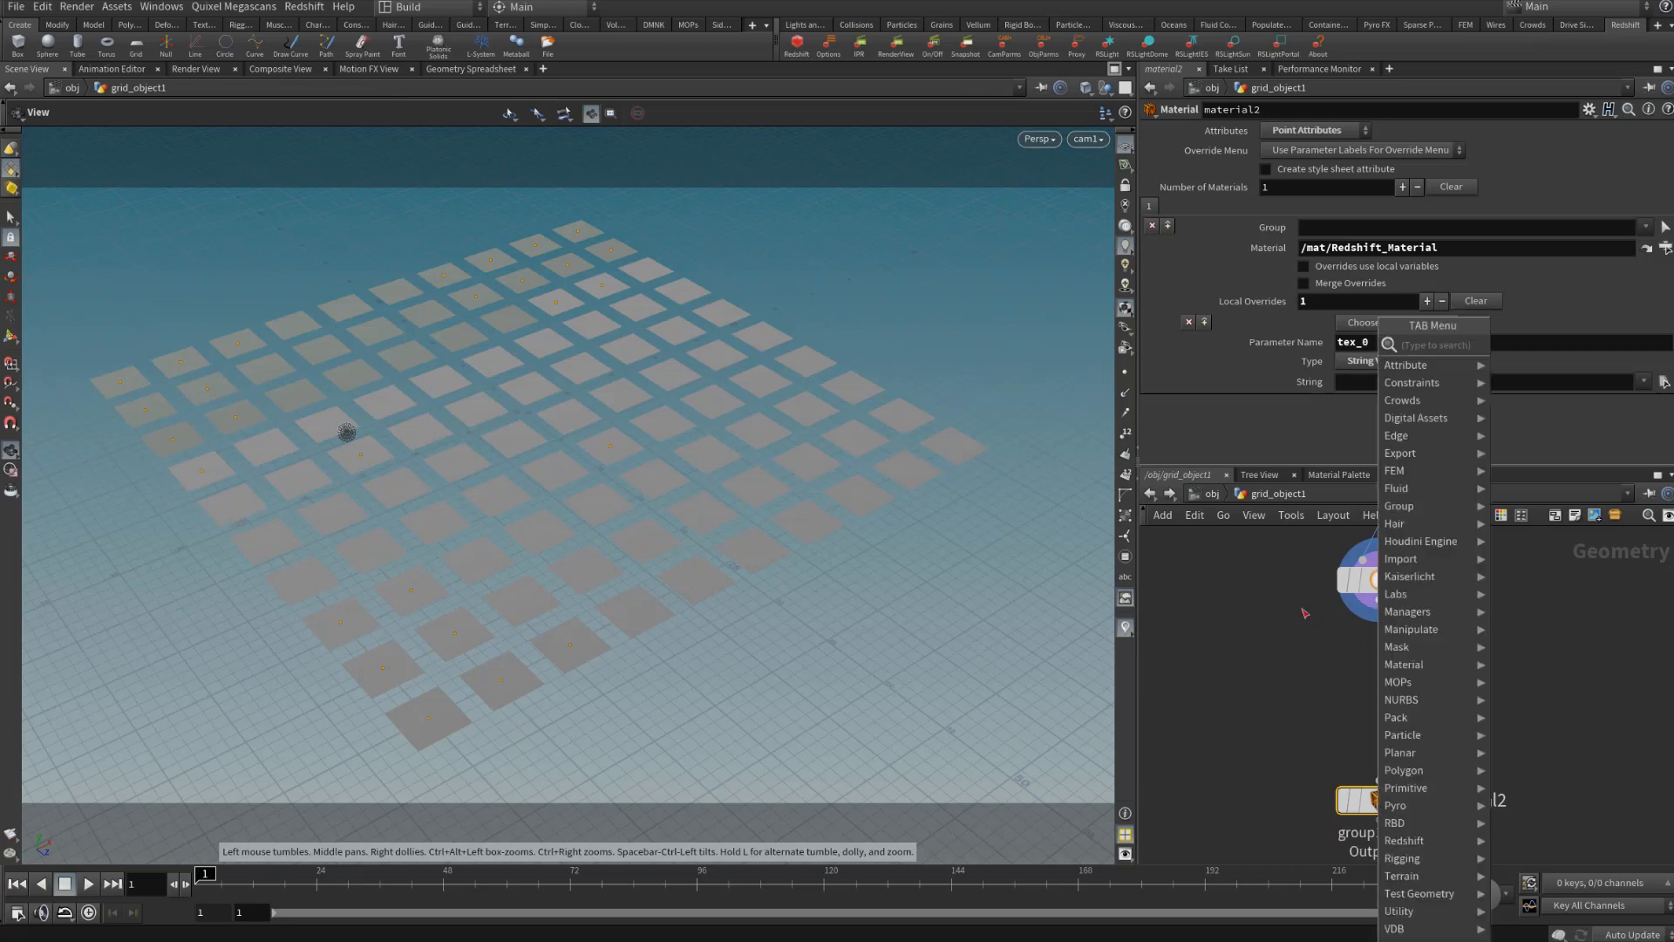
pyautogui.write('rand')
pyautogui.press('Return')
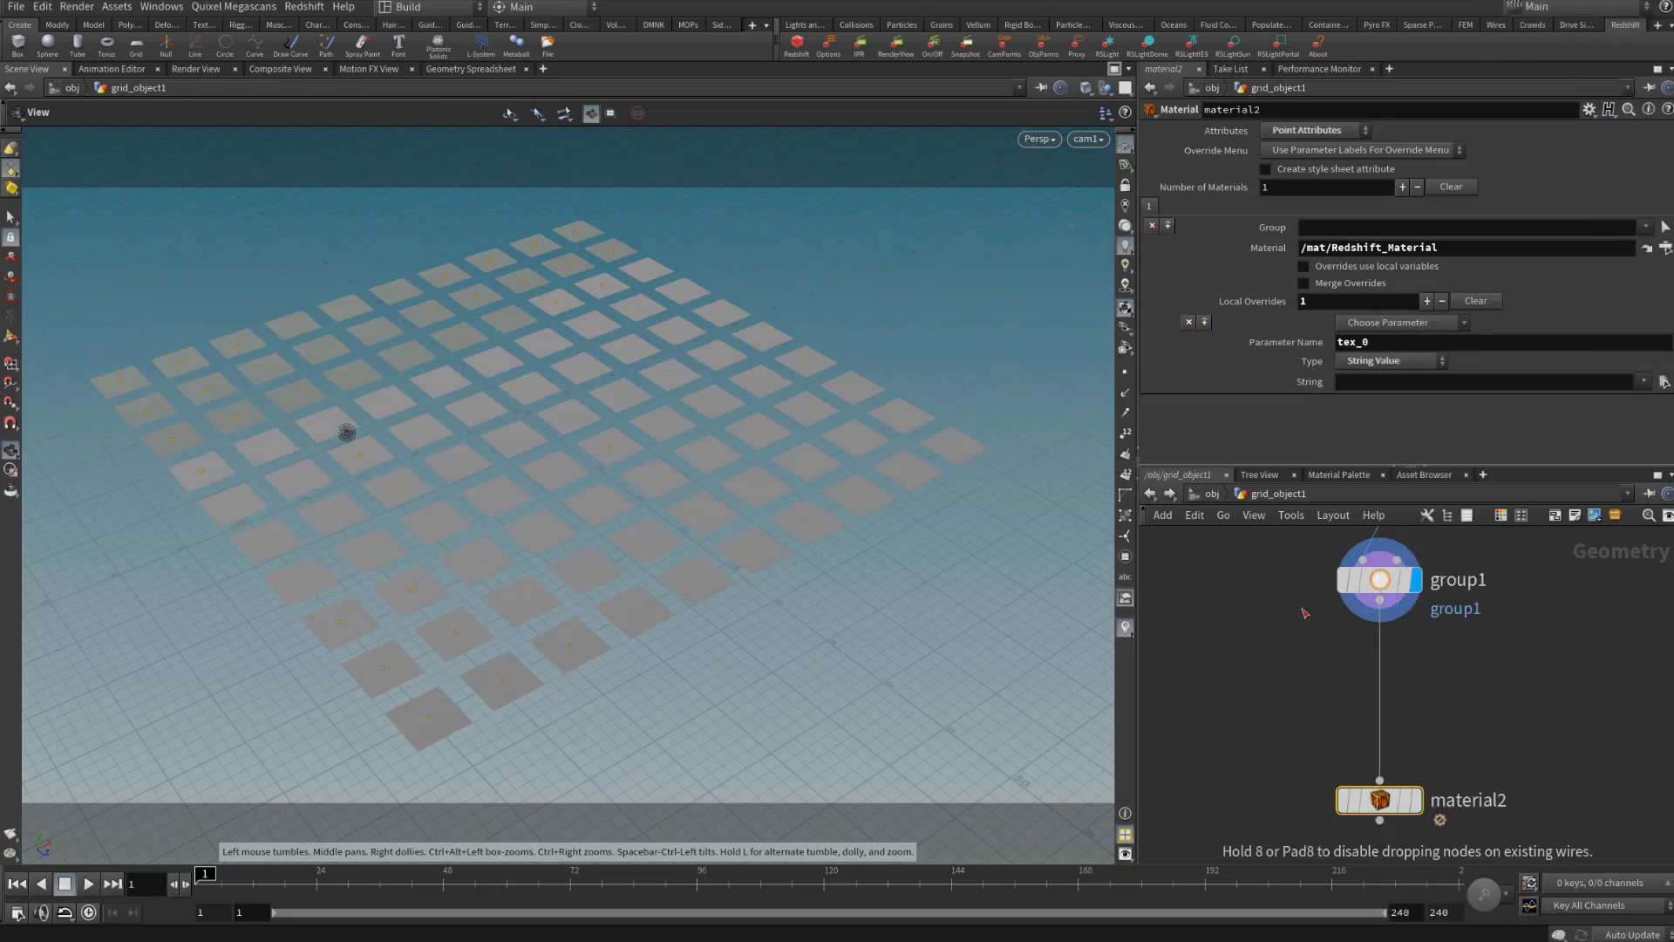
pyautogui.click(1304, 613)
pyautogui.moveTo(1303, 673); pyautogui.dragTo(1380, 668)
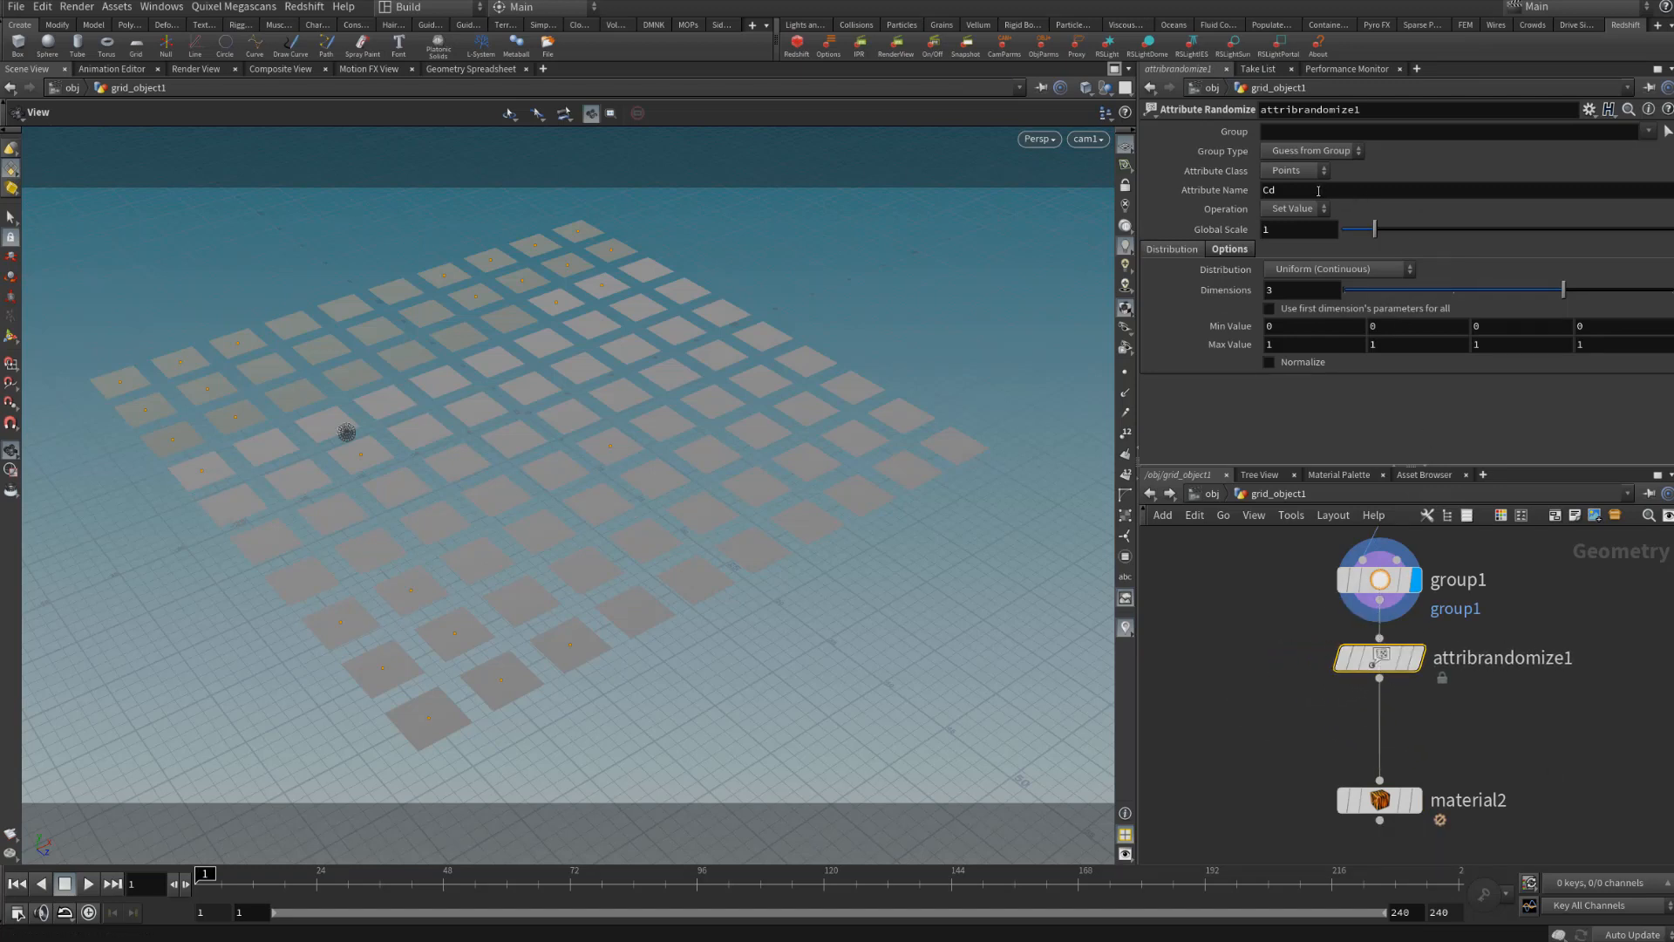
# Set attribrandomize1 to randomize a one-dimensional attribute named tex with minimum value 1 and maximum value 3
pyautogui.doubleClick(1270, 189)
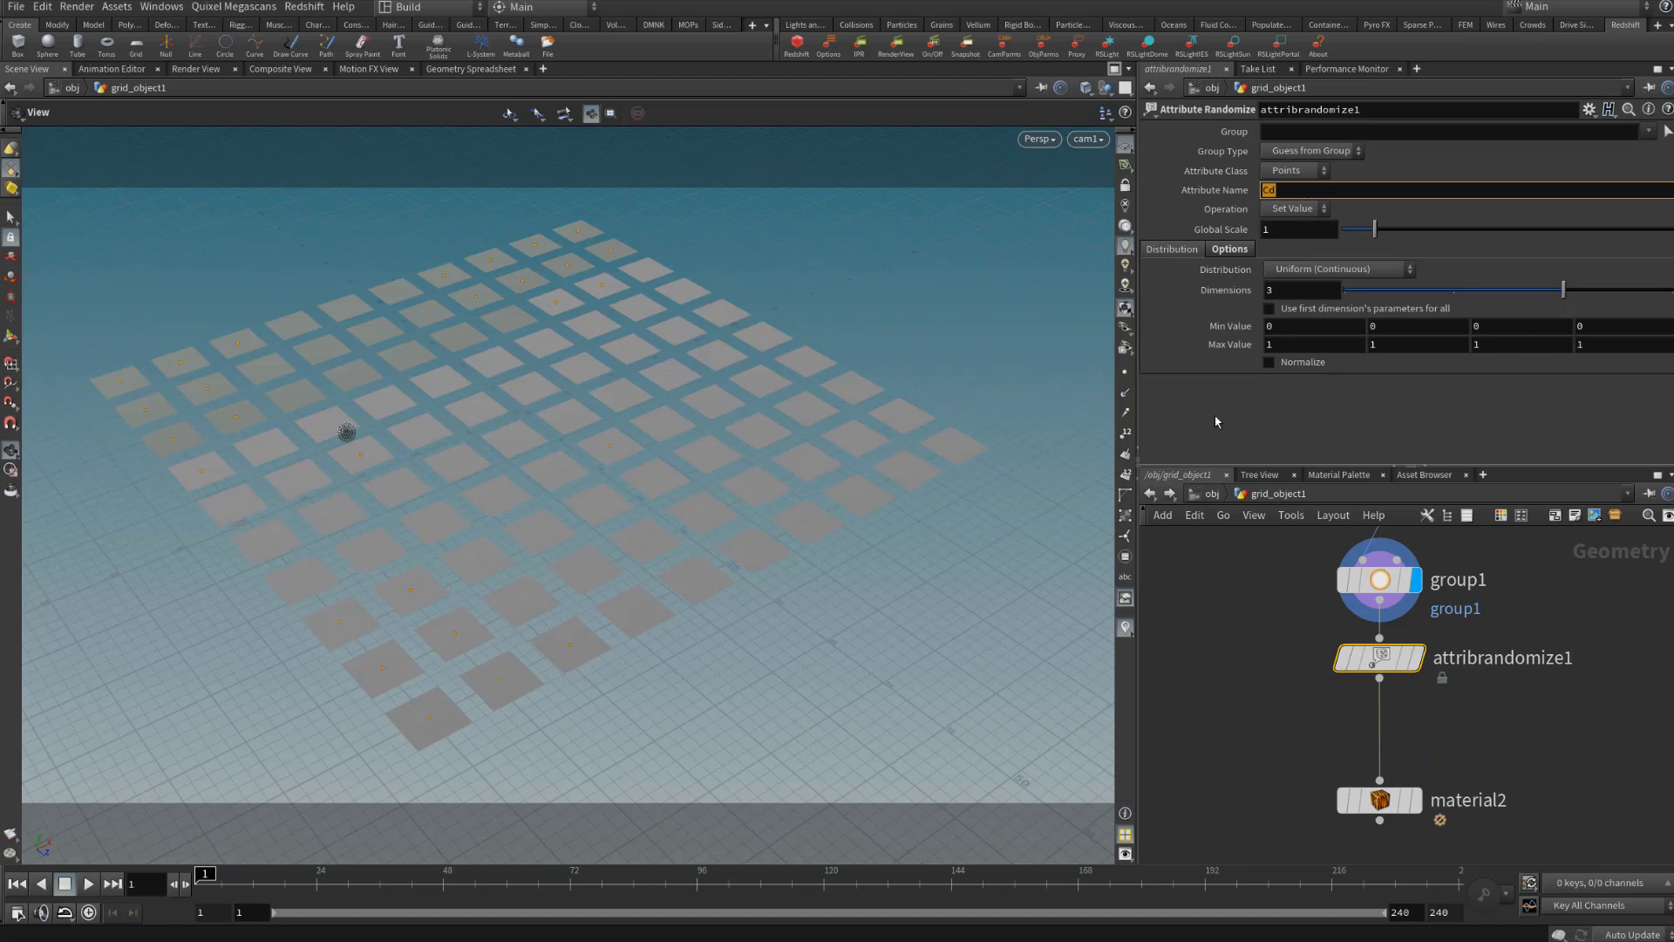
pyautogui.write('tex')
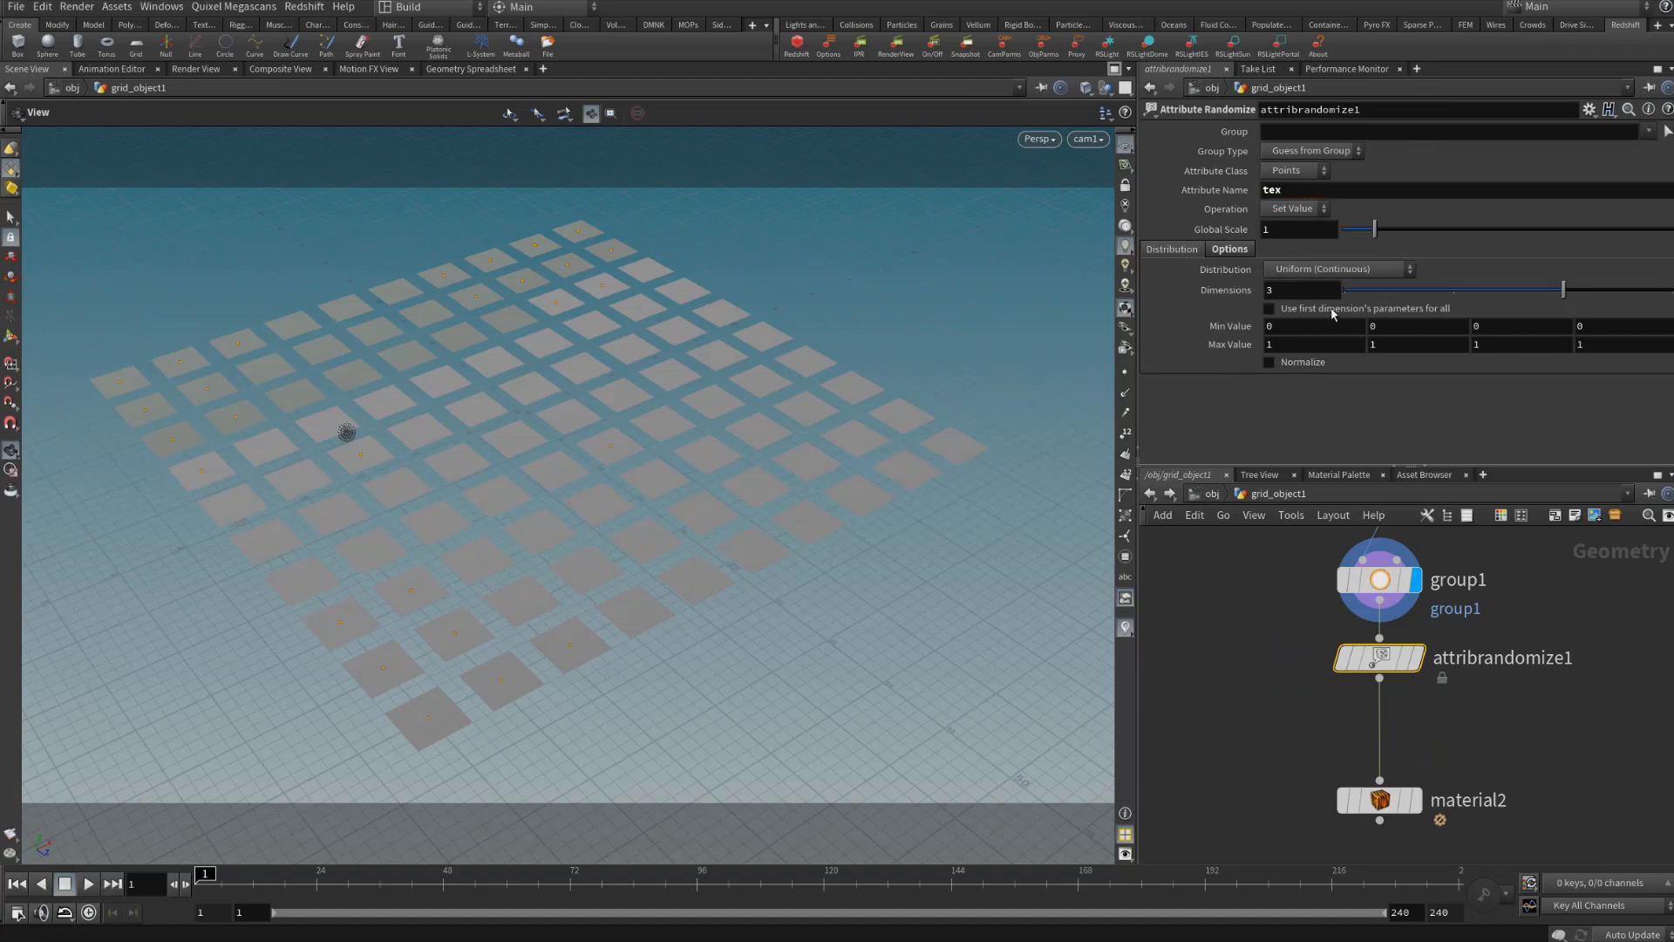
pyautogui.moveTo(1563, 289); pyautogui.dragTo(1345, 289)
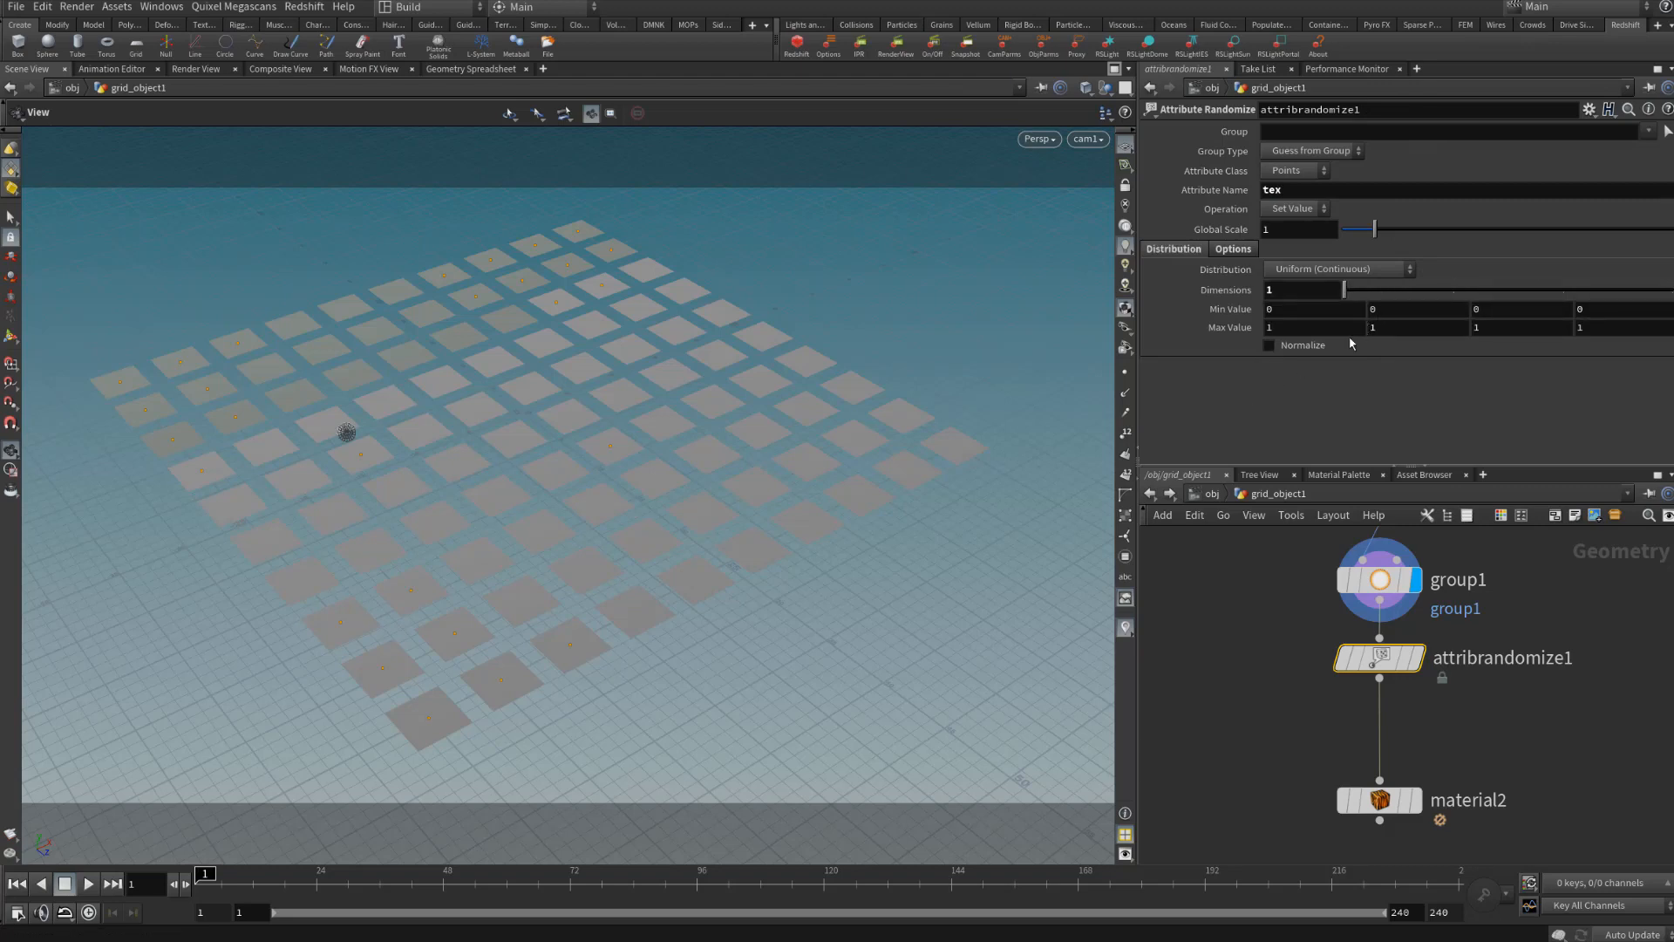
pyautogui.click(1277, 327)
pyautogui.write('2')
pyautogui.press('Return')
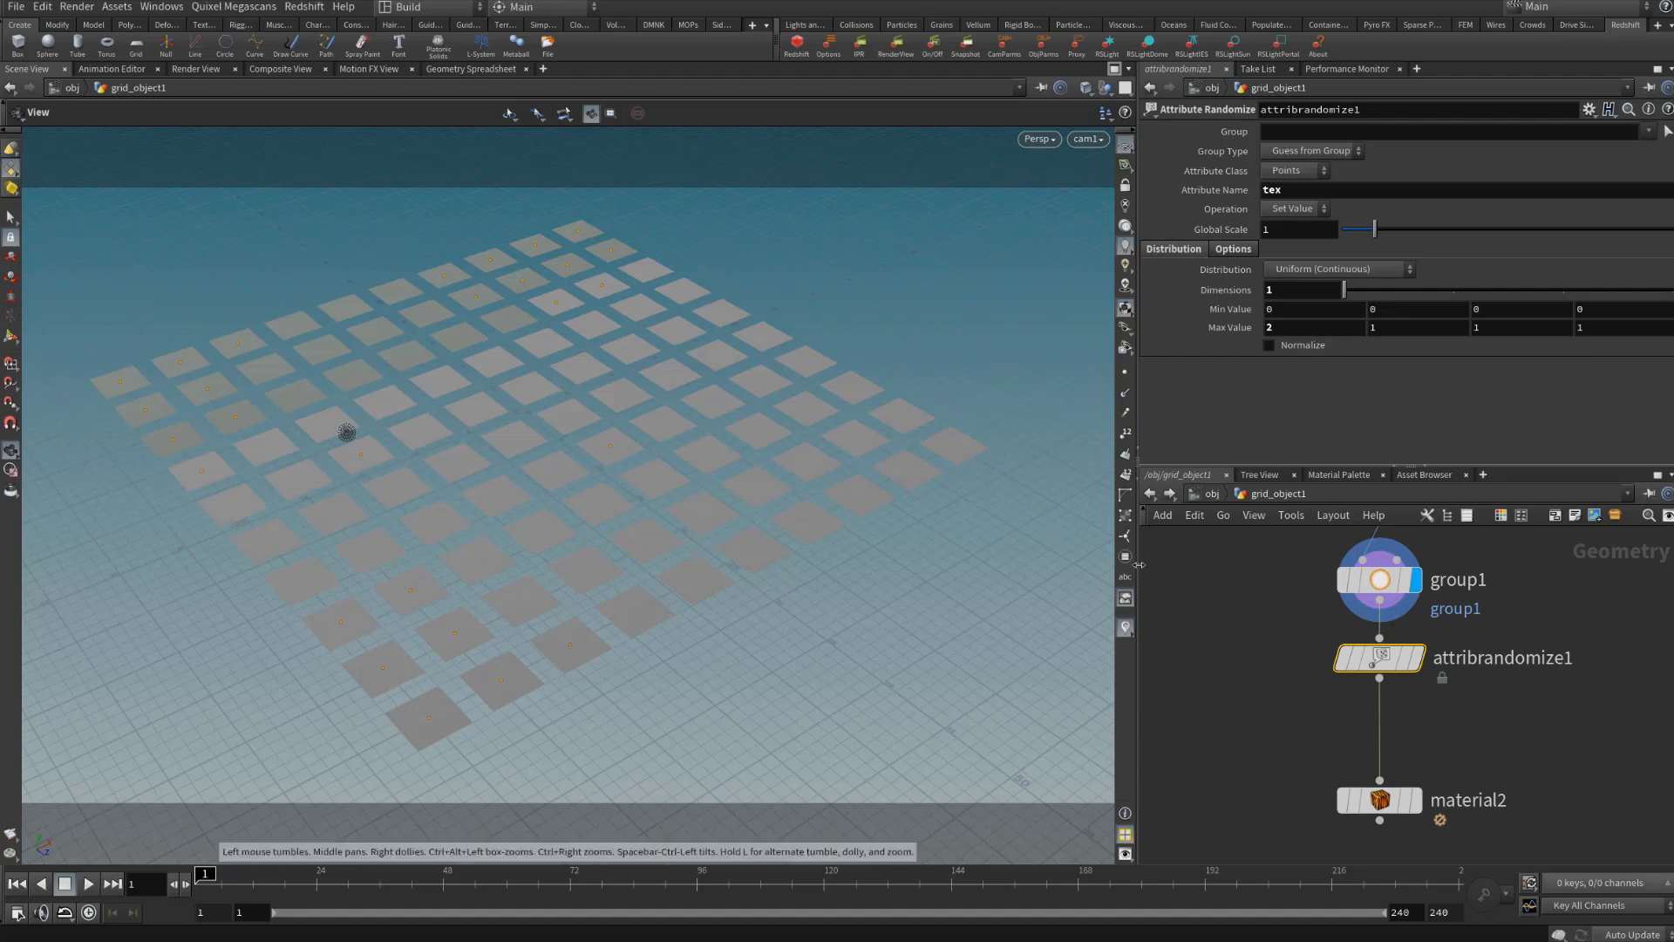
pyautogui.moveTo(1294, 310); pyautogui.dragTo(1165, 362)
pyautogui.write('1')
pyautogui.write('3')
pyautogui.click(1266, 554)
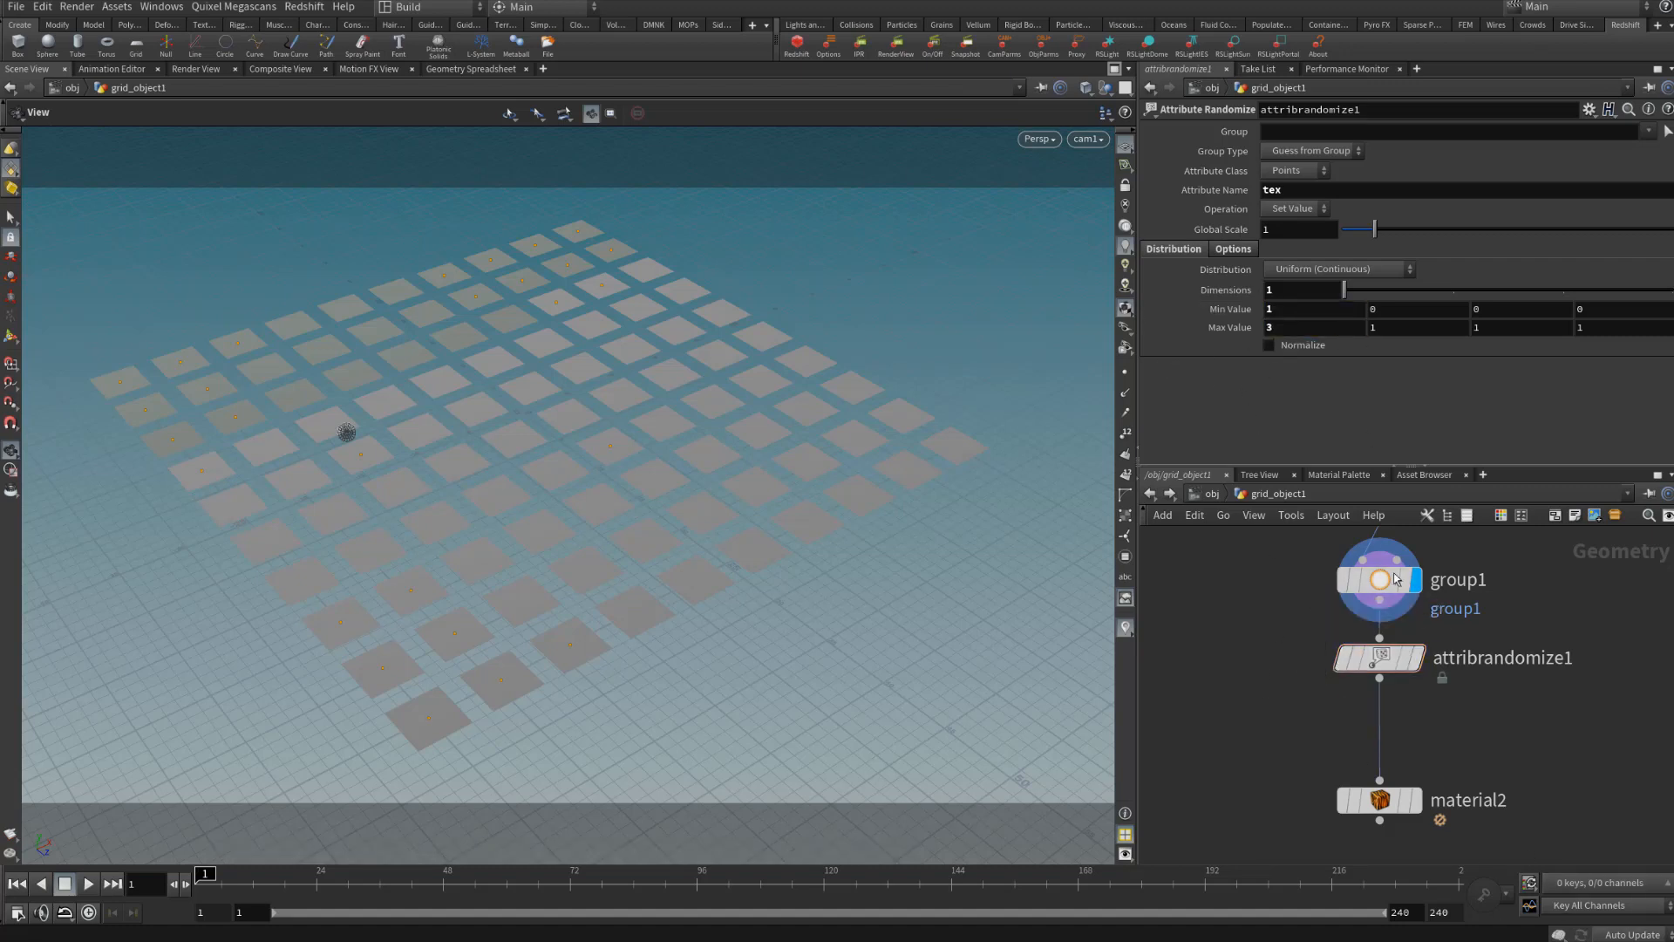
# Save the scene and check the random tex values per point in the Geometry Spreadsheet
pyautogui.click(17, 7)
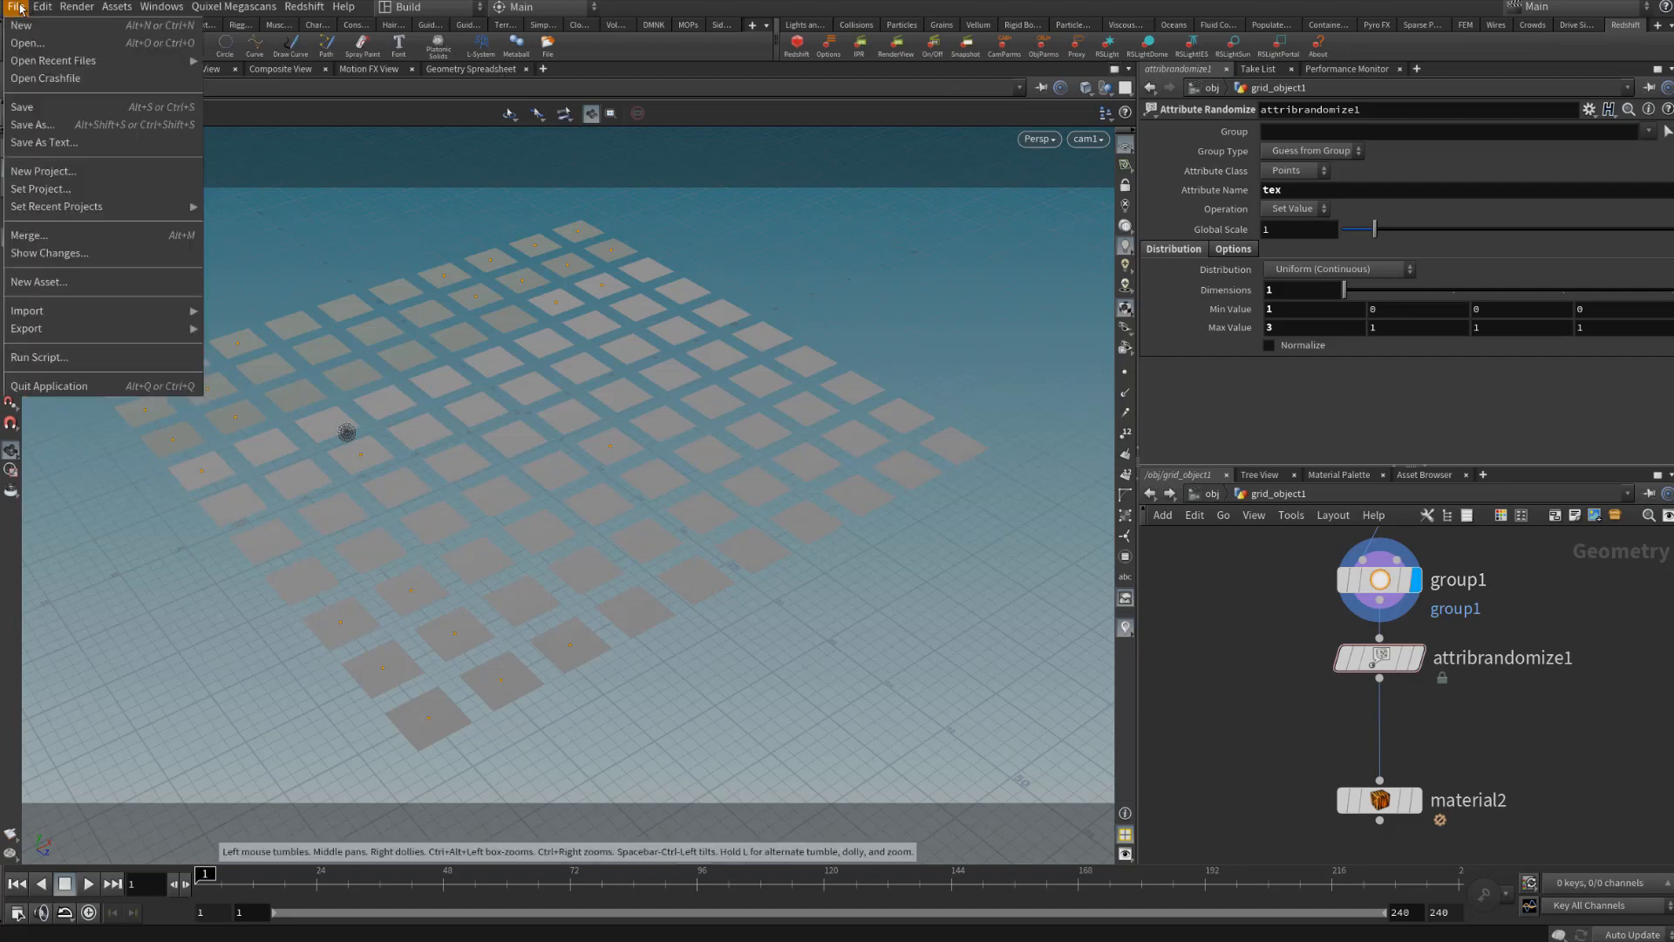
pyautogui.click(32, 106)
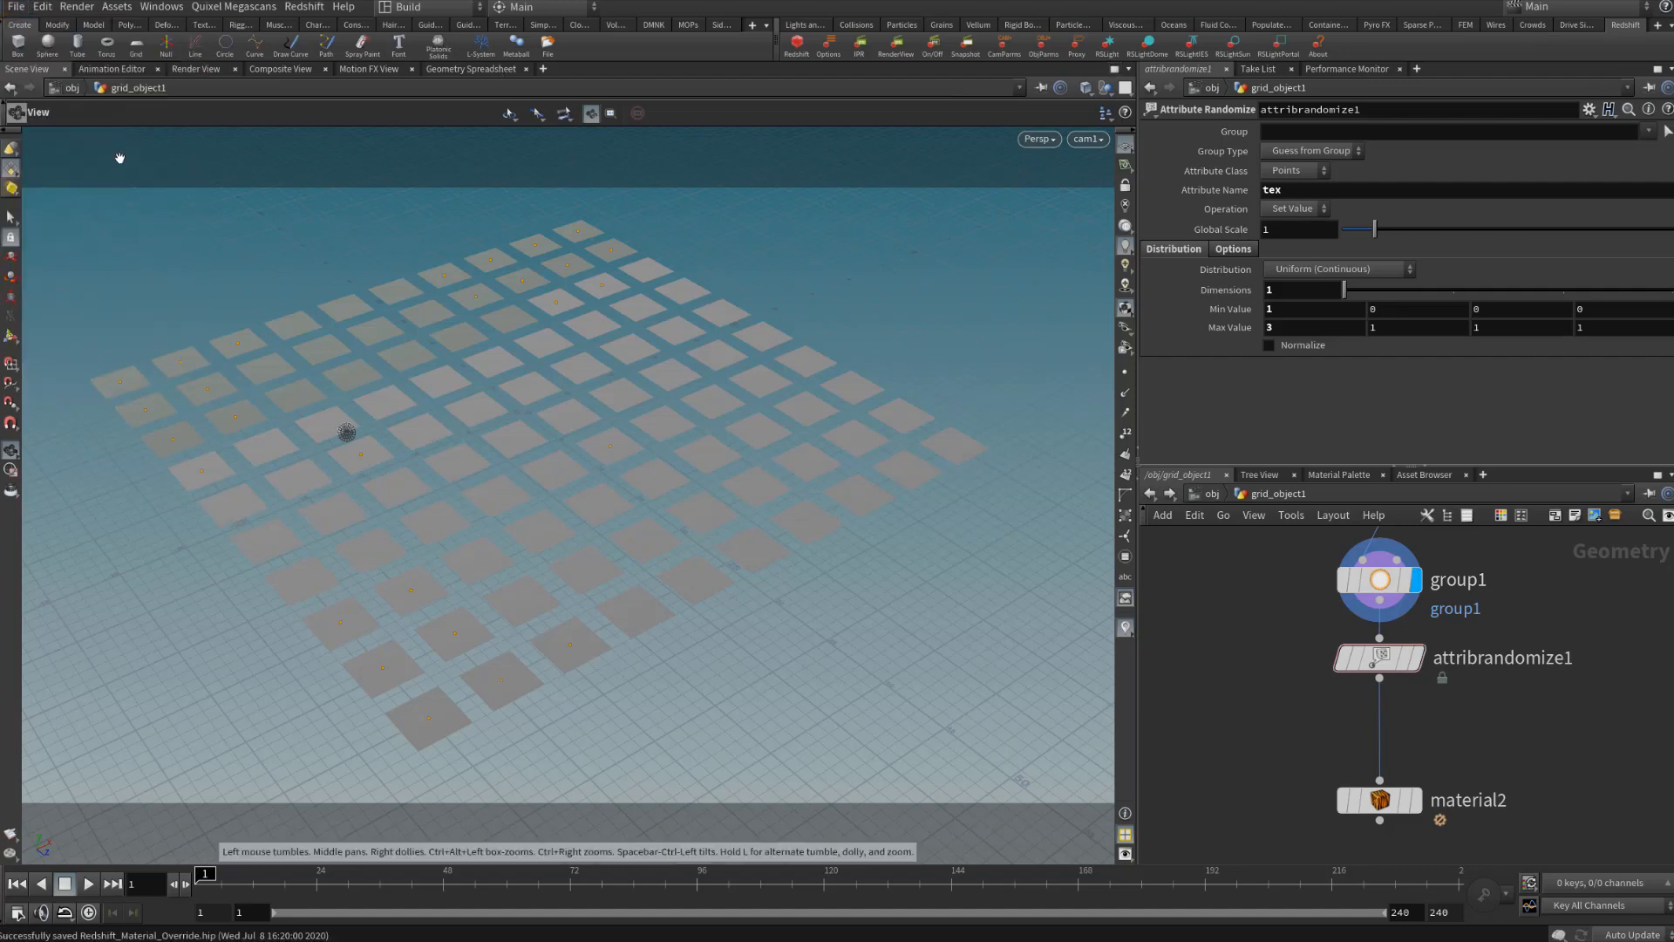
pyautogui.click(485, 70)
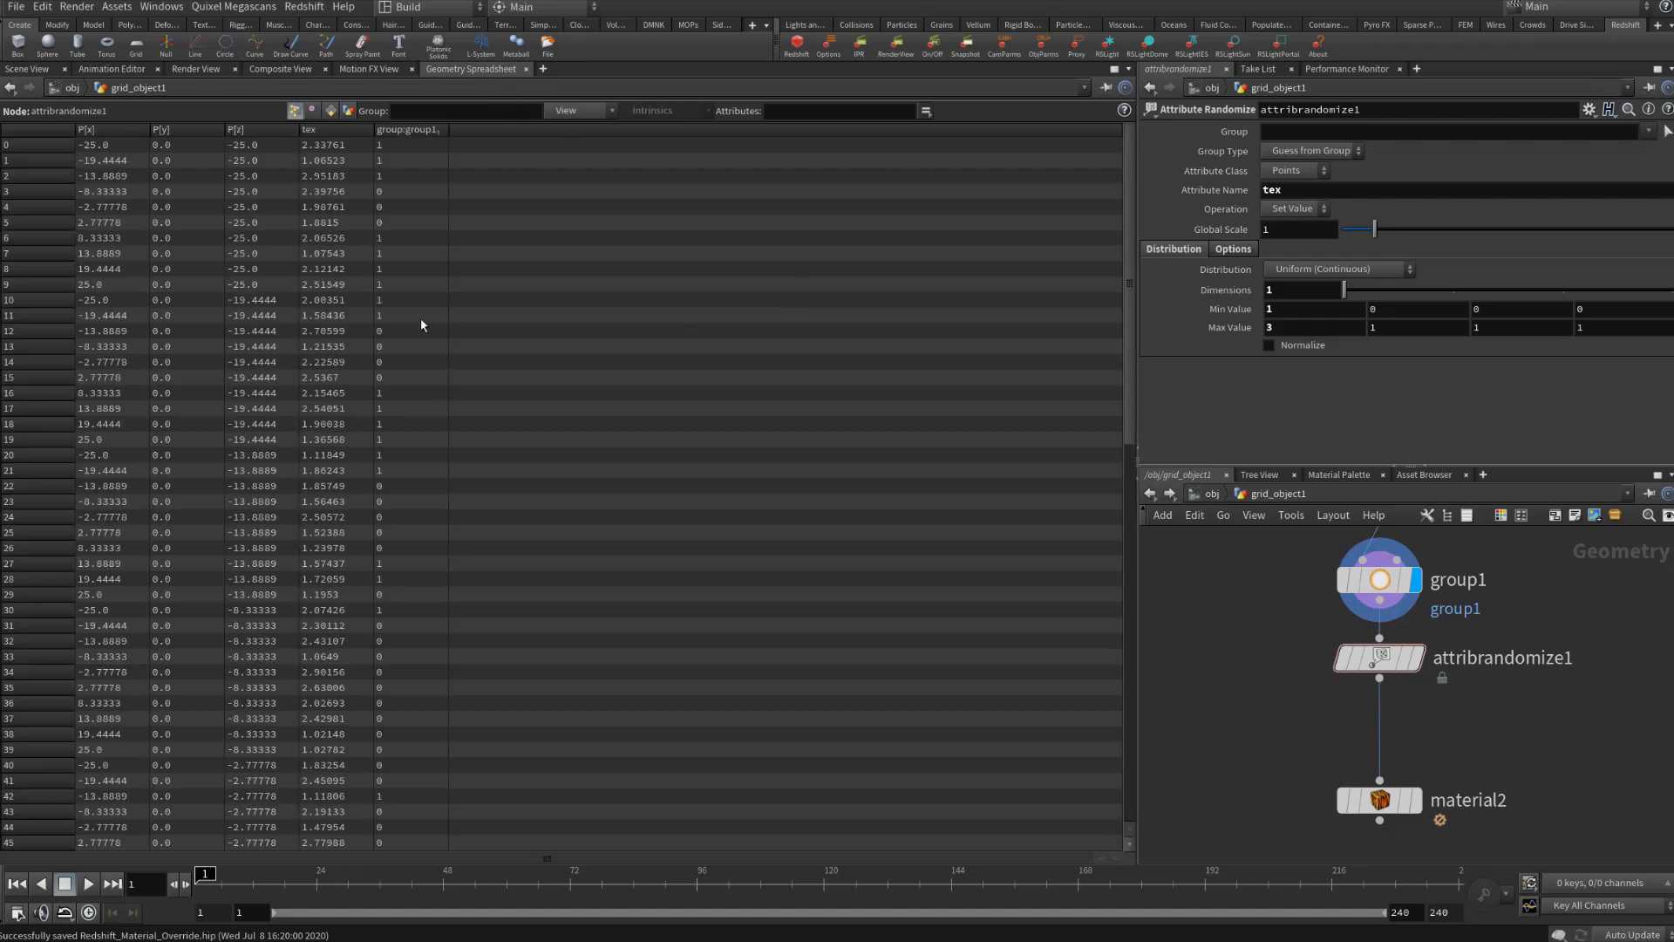
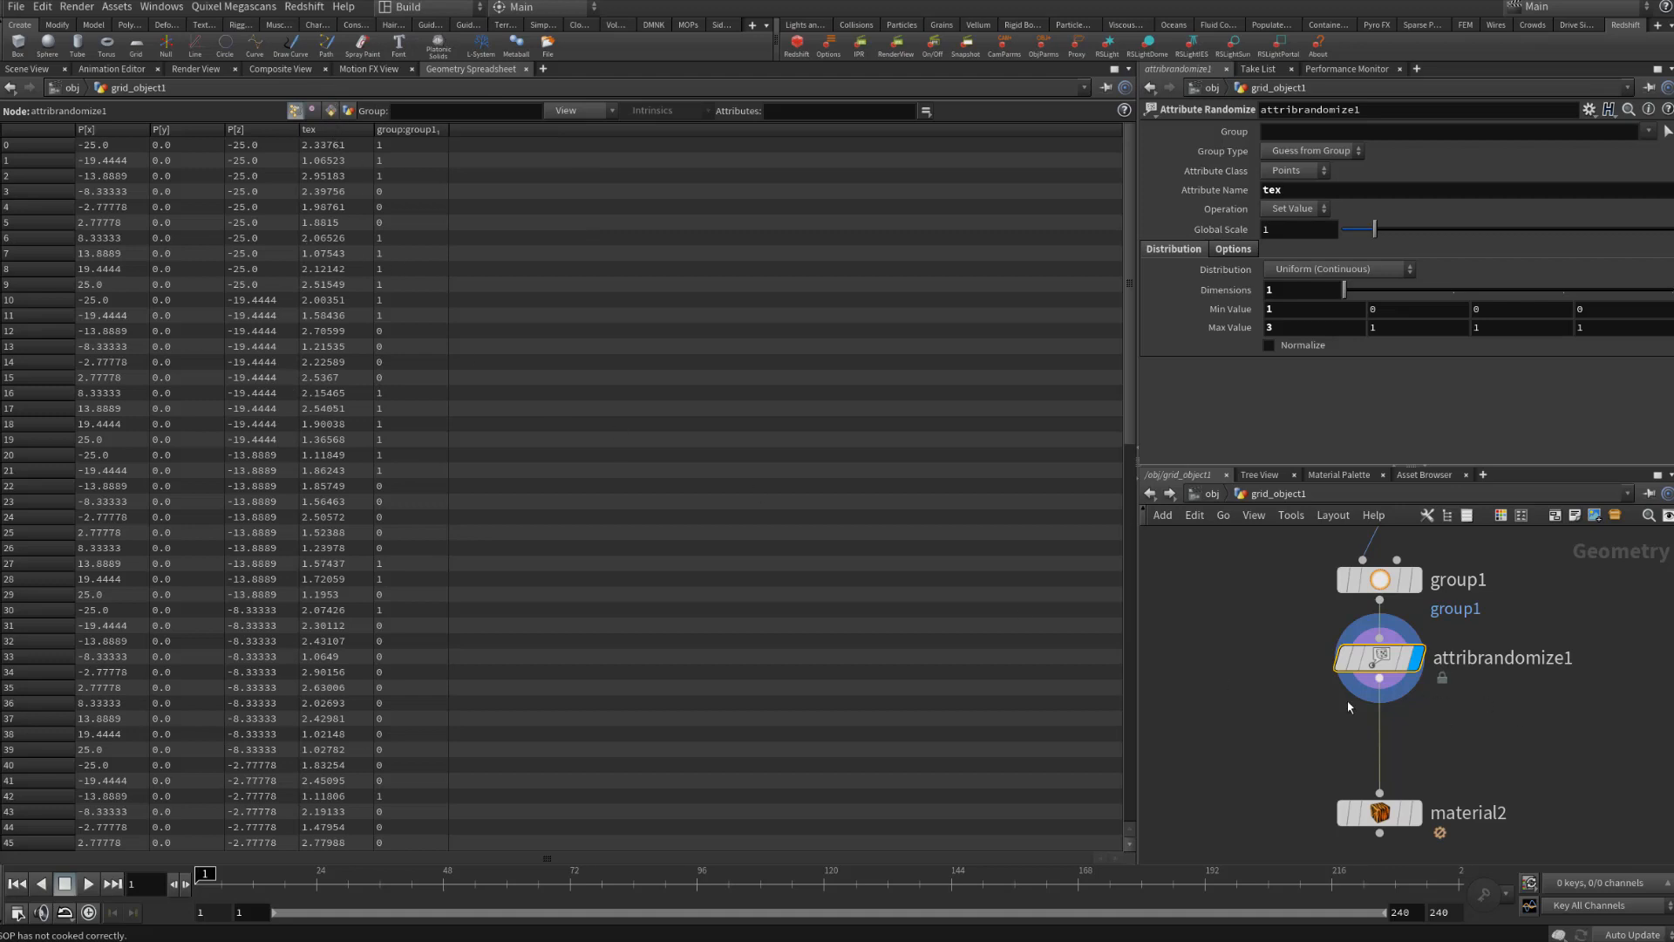
# Insert an Attribute Cast node between attribrandomize1 and material2 and align it with the node chain
pyautogui.press('Tab')
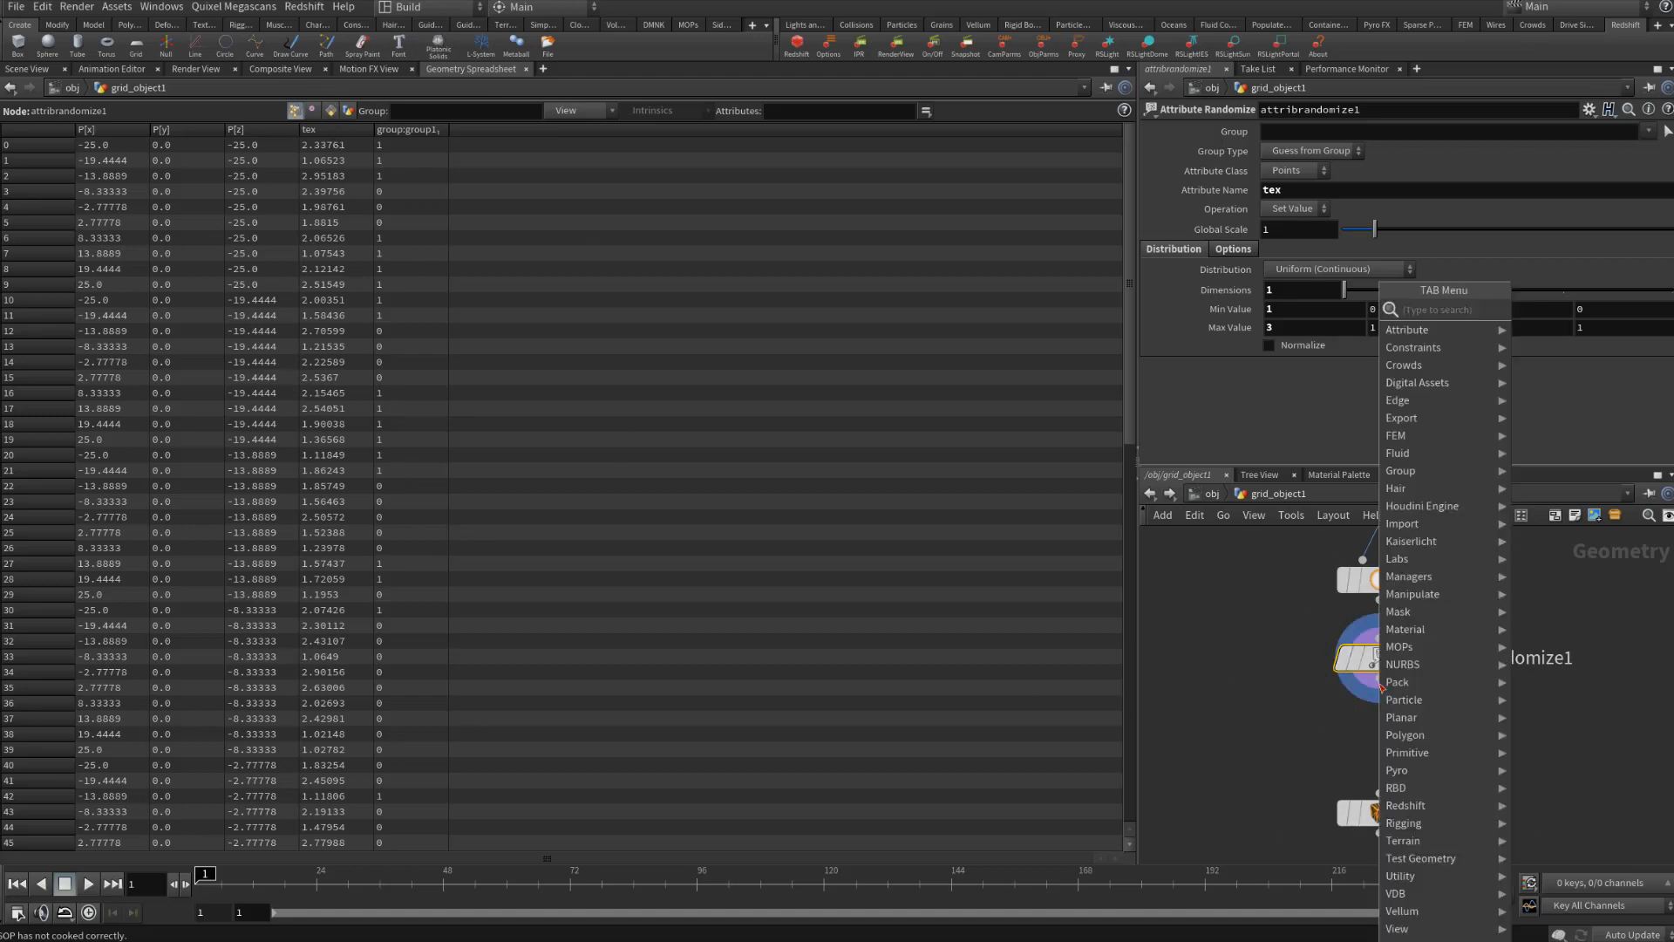
pyautogui.write('attri')
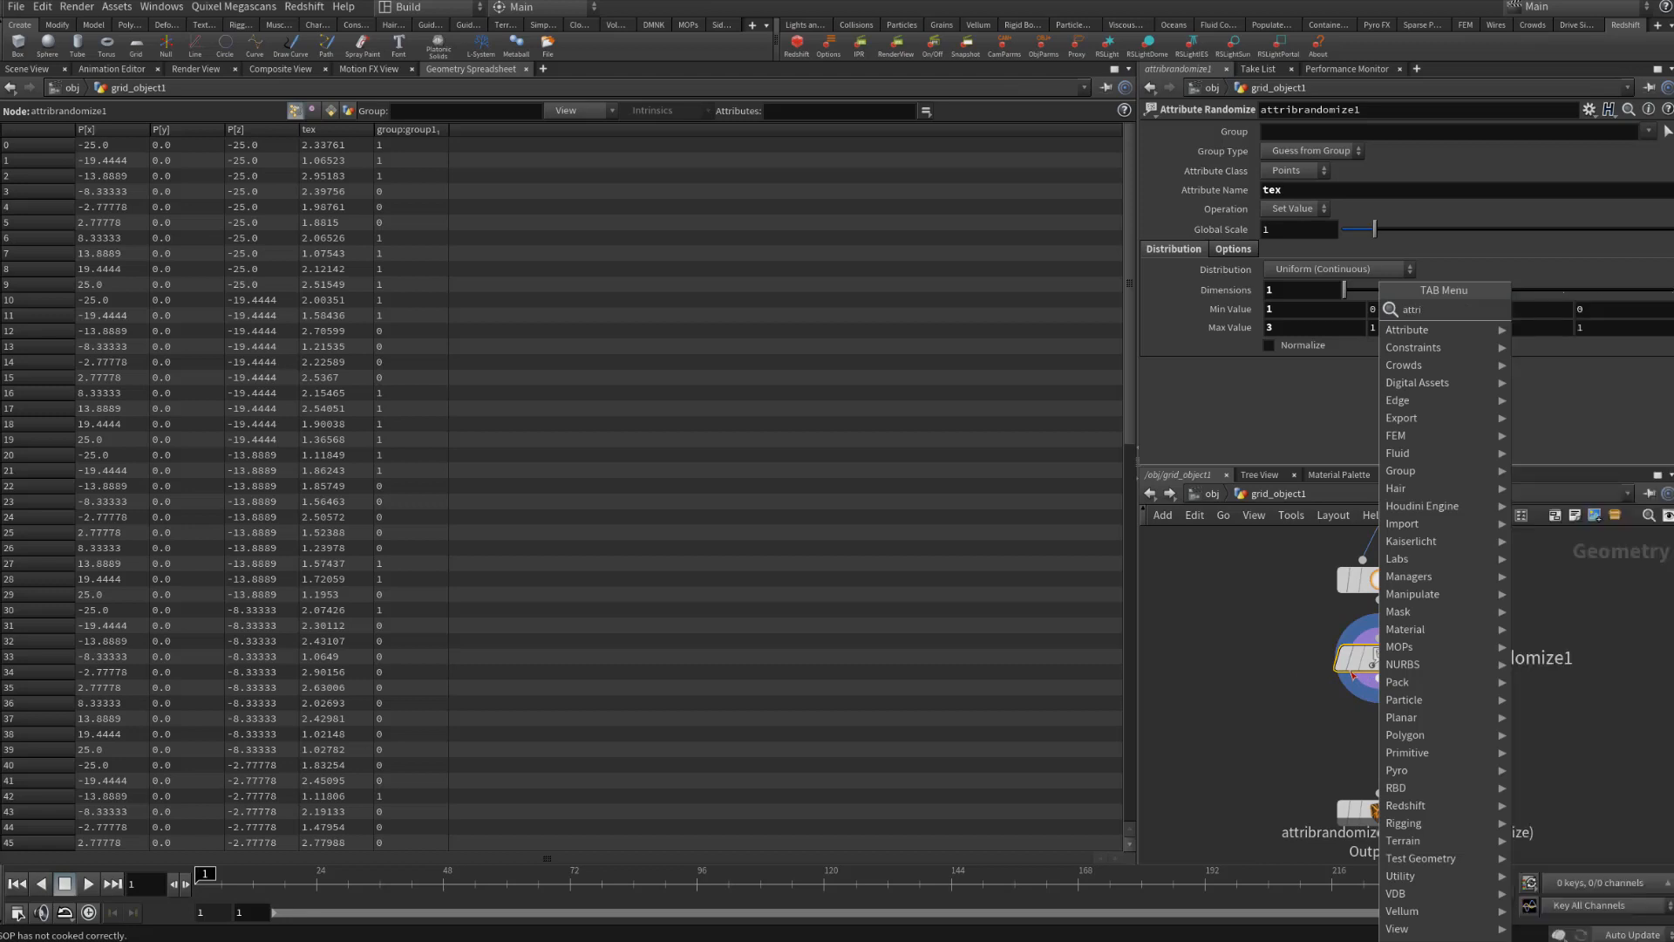
pyautogui.press('Down')
pyautogui.press('Return')
pyautogui.click(1349, 742)
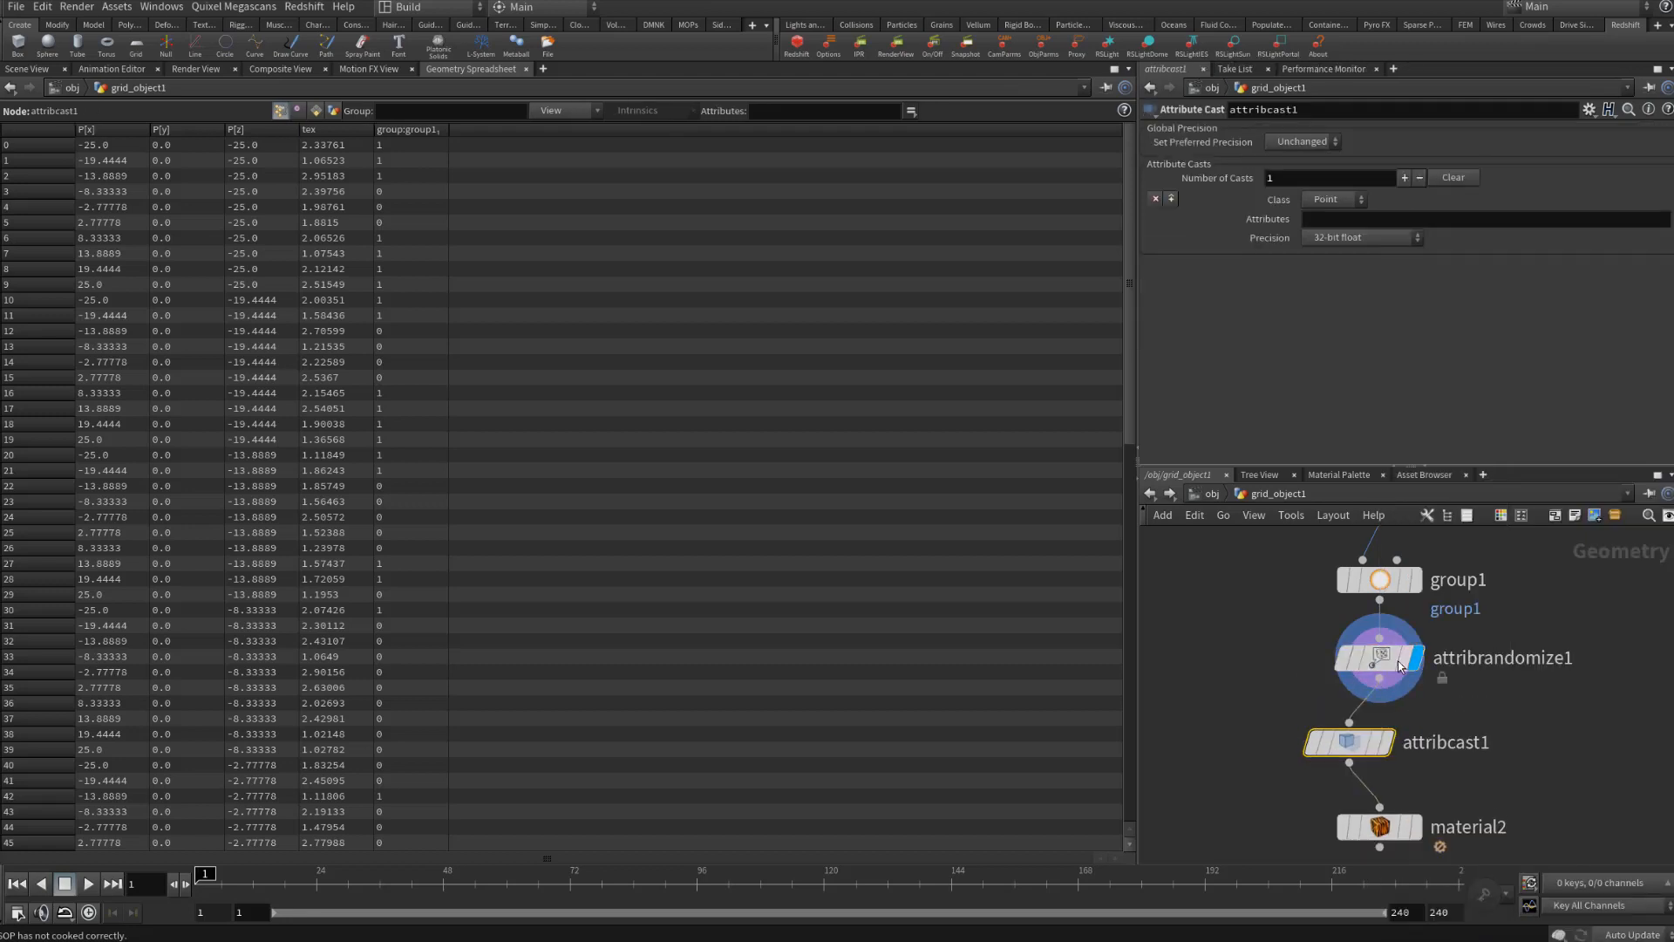
pyautogui.moveTo(1349, 742); pyautogui.dragTo(1380, 737)
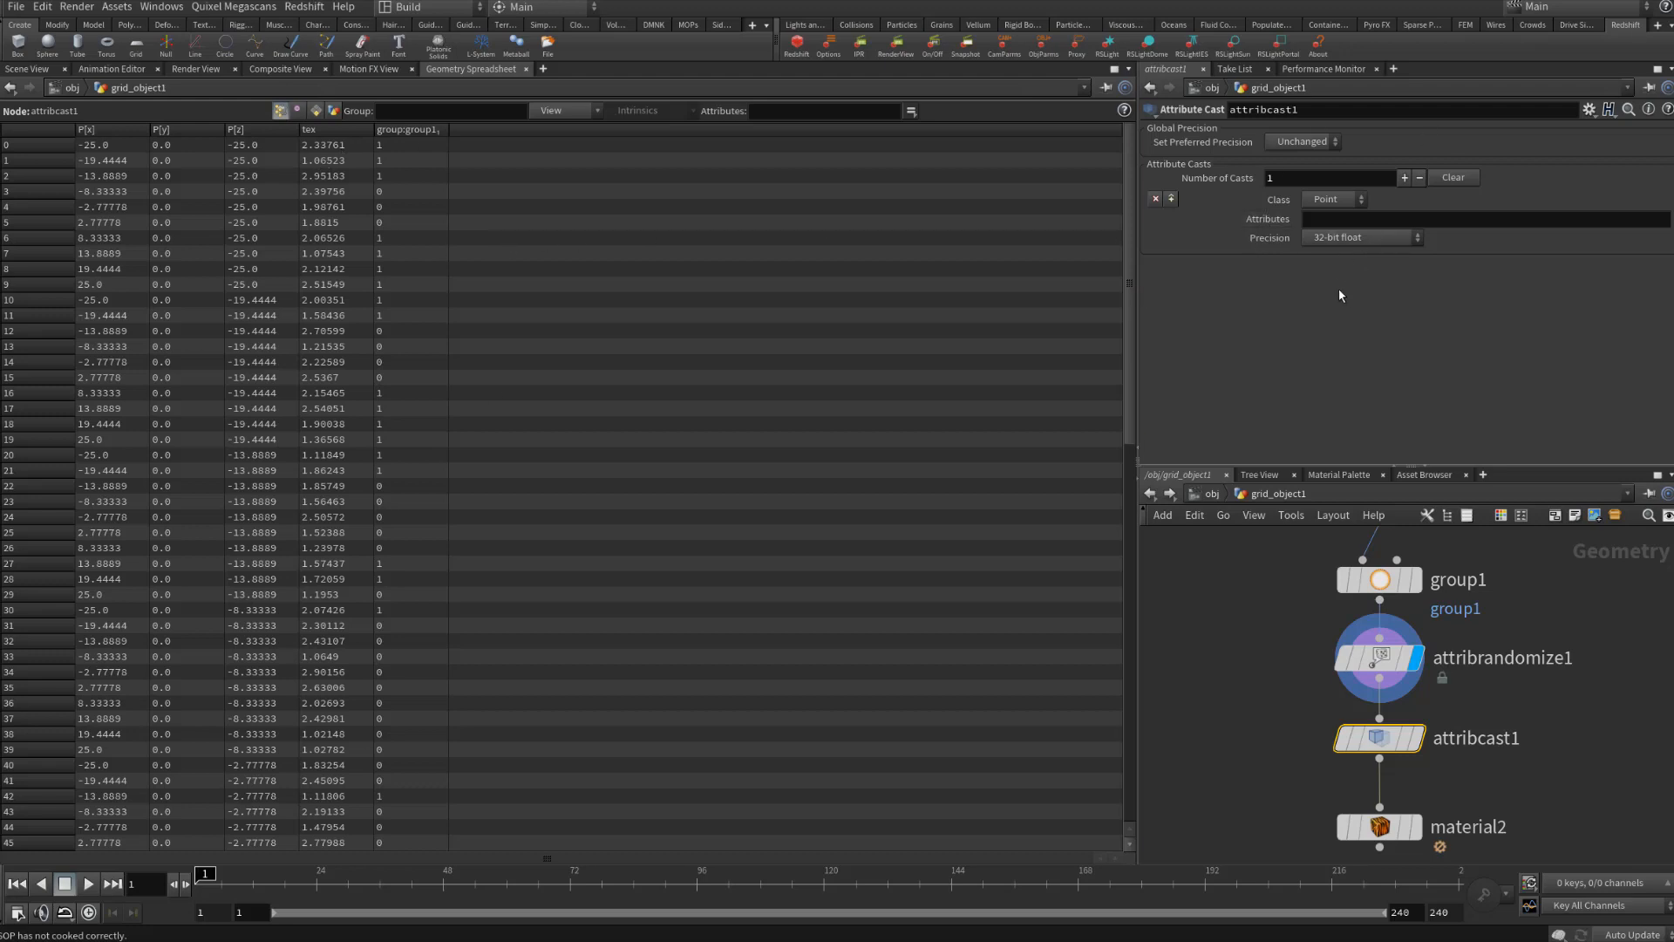
# Cast the tex point attribute to 8-bit unsigned integer precision in attribcast1
pyautogui.click(1358, 220)
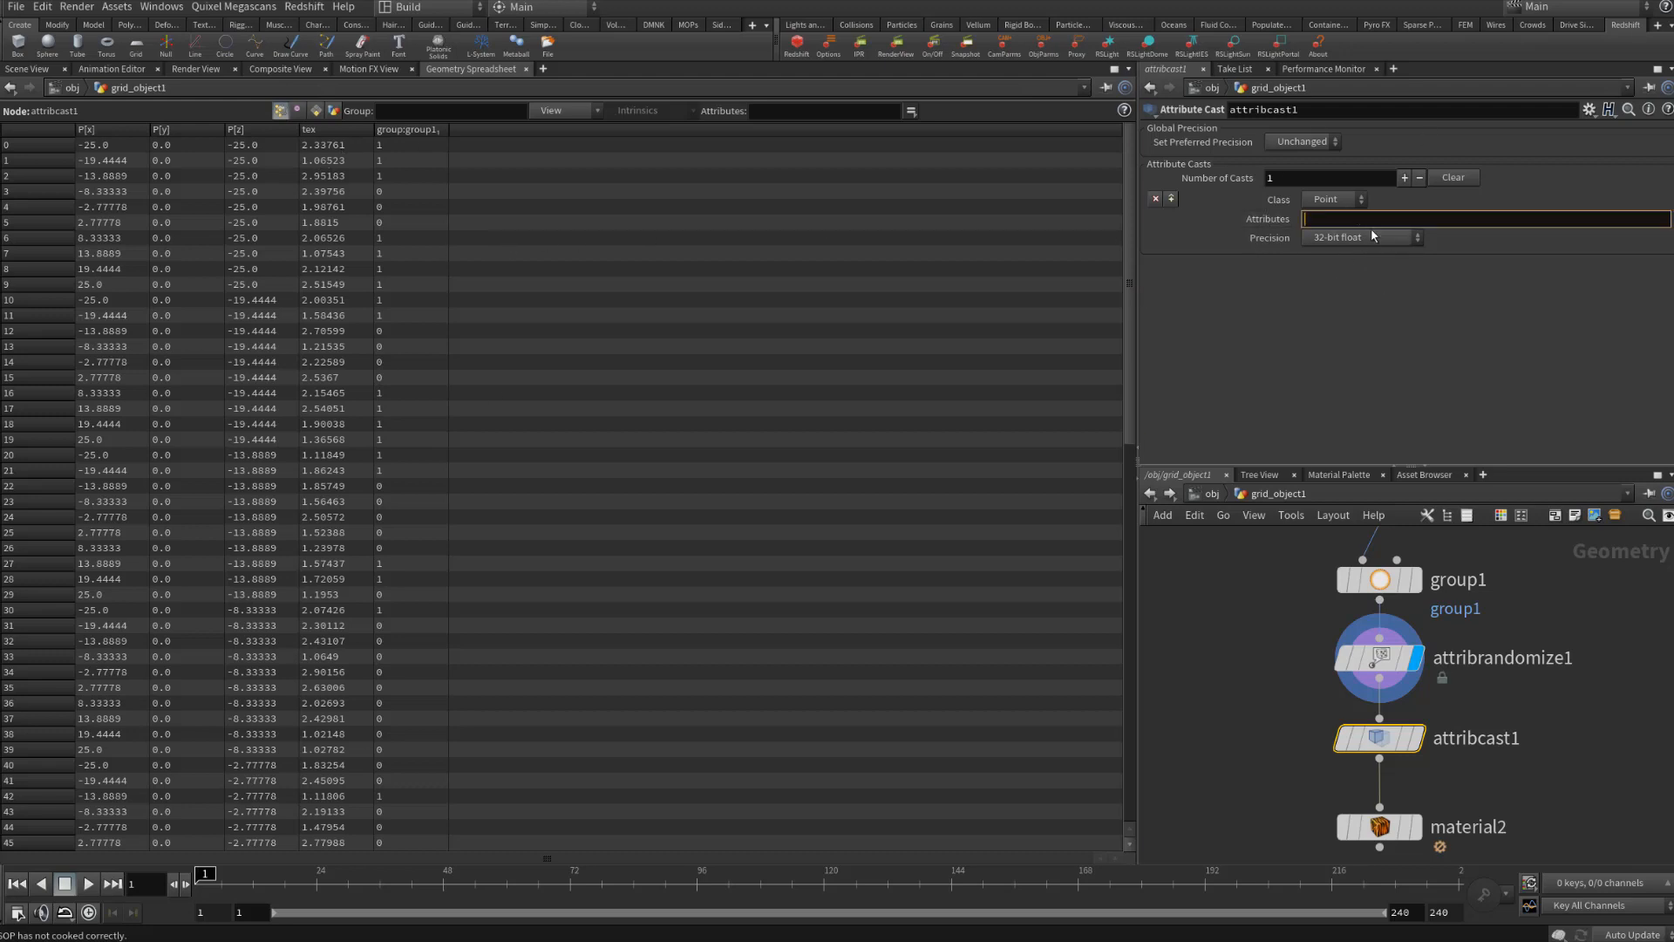
pyautogui.write('tex')
pyautogui.press('Return')
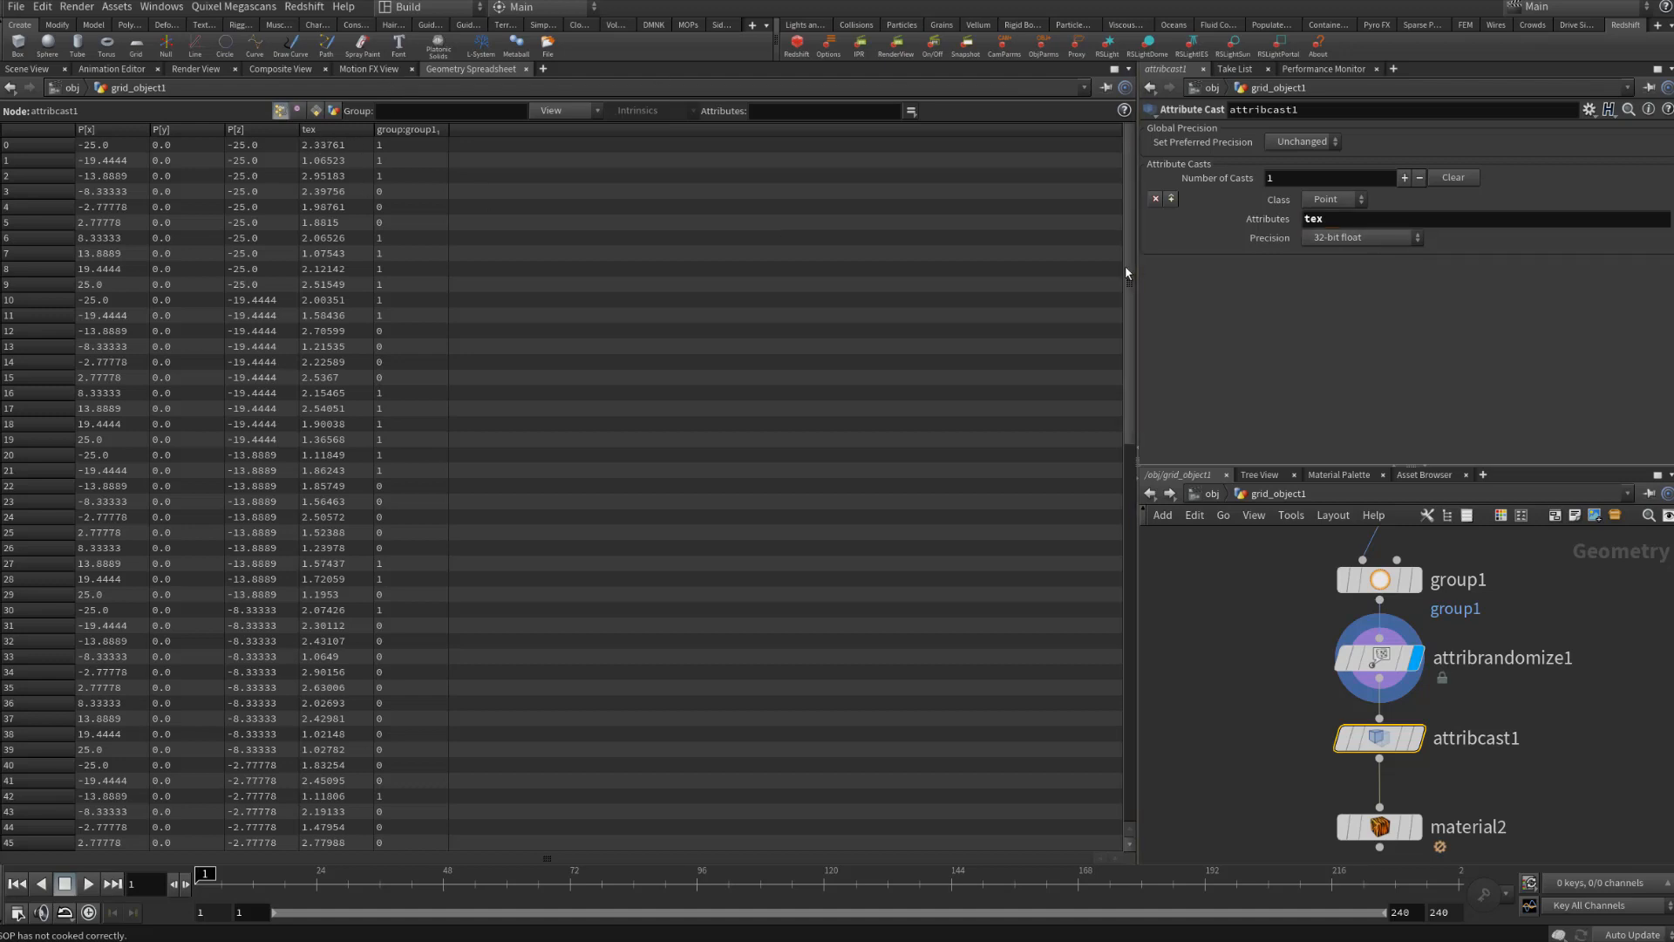
pyautogui.click(1359, 237)
pyautogui.click(1355, 256)
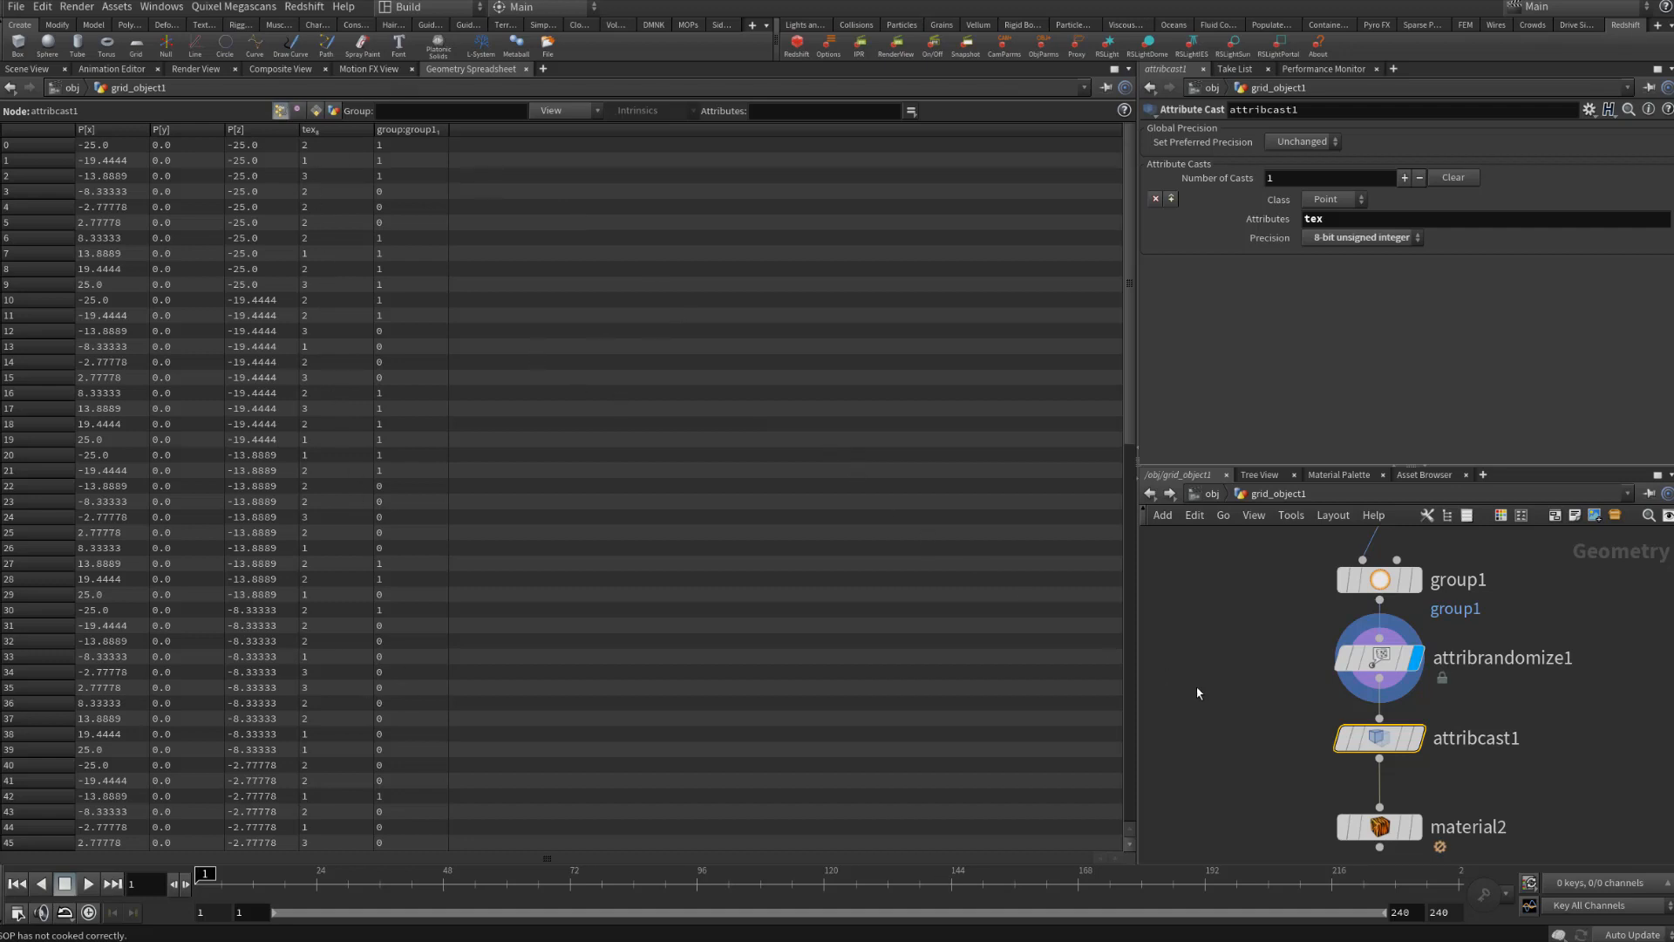
# Make material2 the displayed node and widen the material_override column in the spreadsheet to read its values
pyautogui.scroll(-2, 1264, 688)
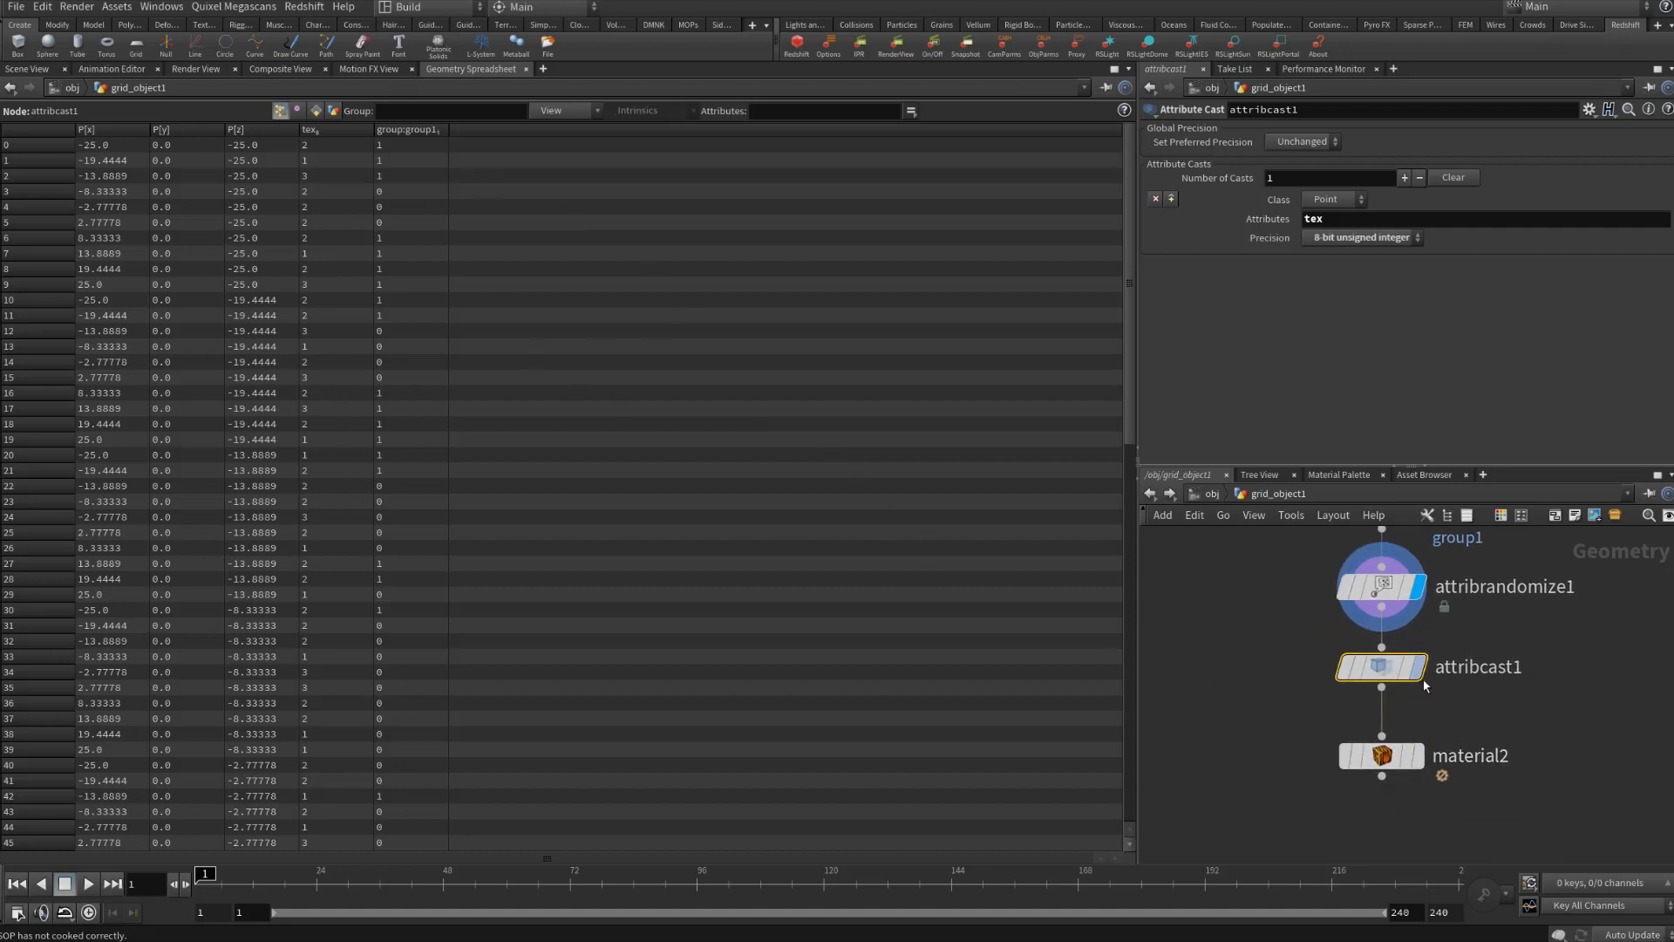
pyautogui.click(1419, 763)
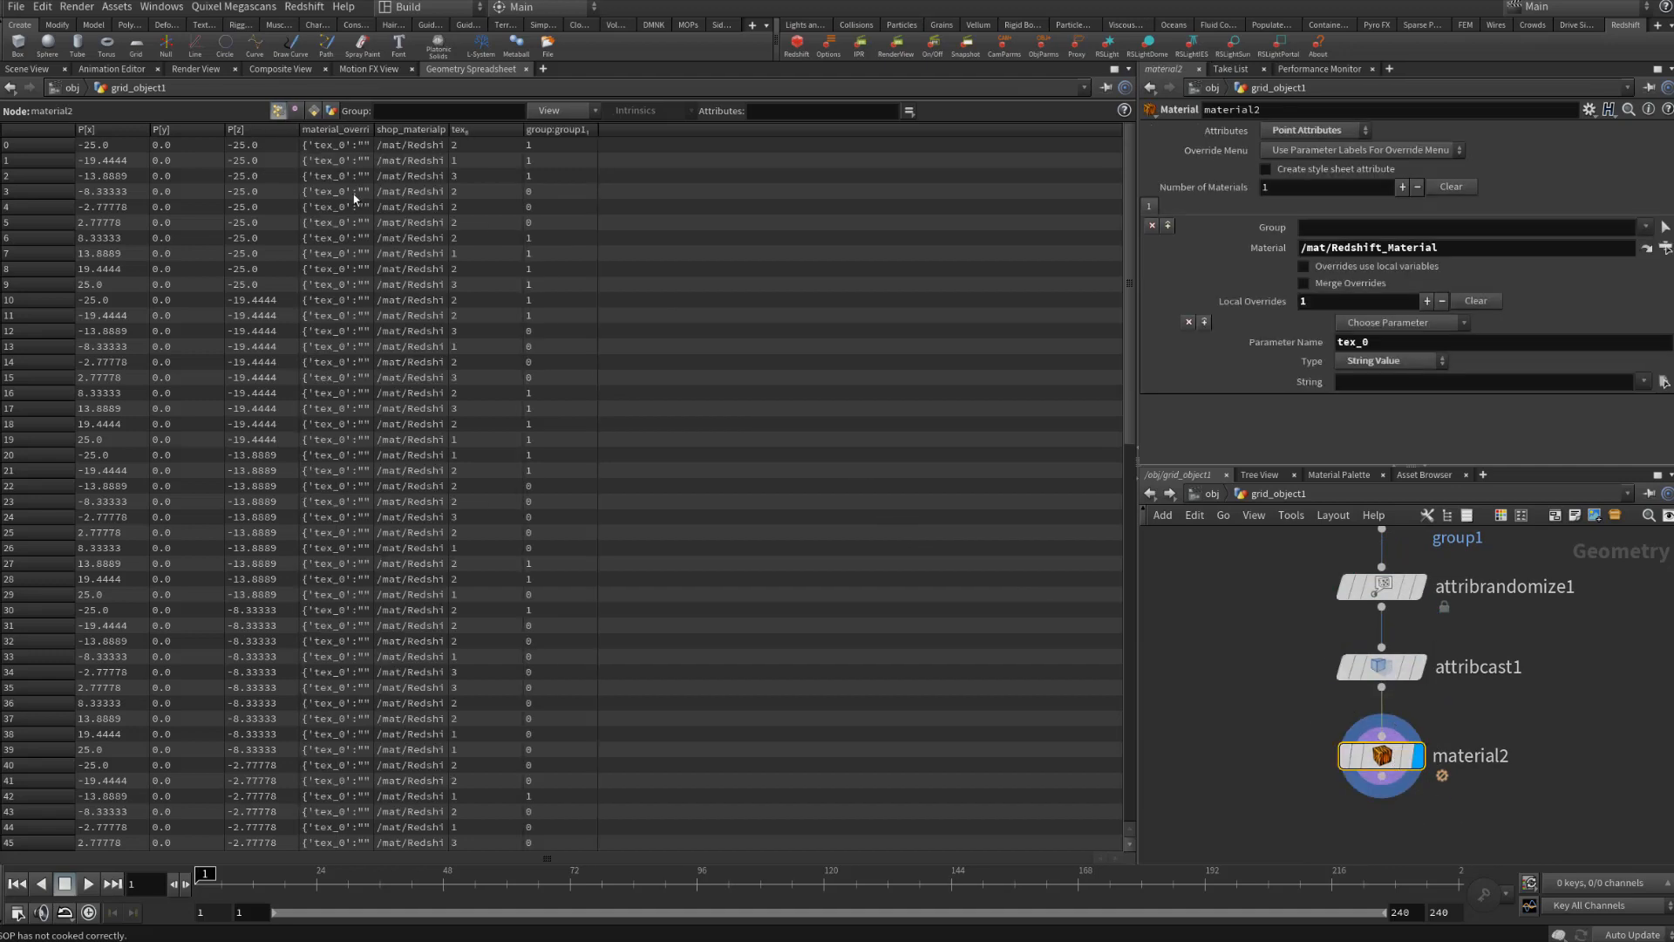
pyautogui.moveTo(373, 129); pyautogui.dragTo(419, 129)
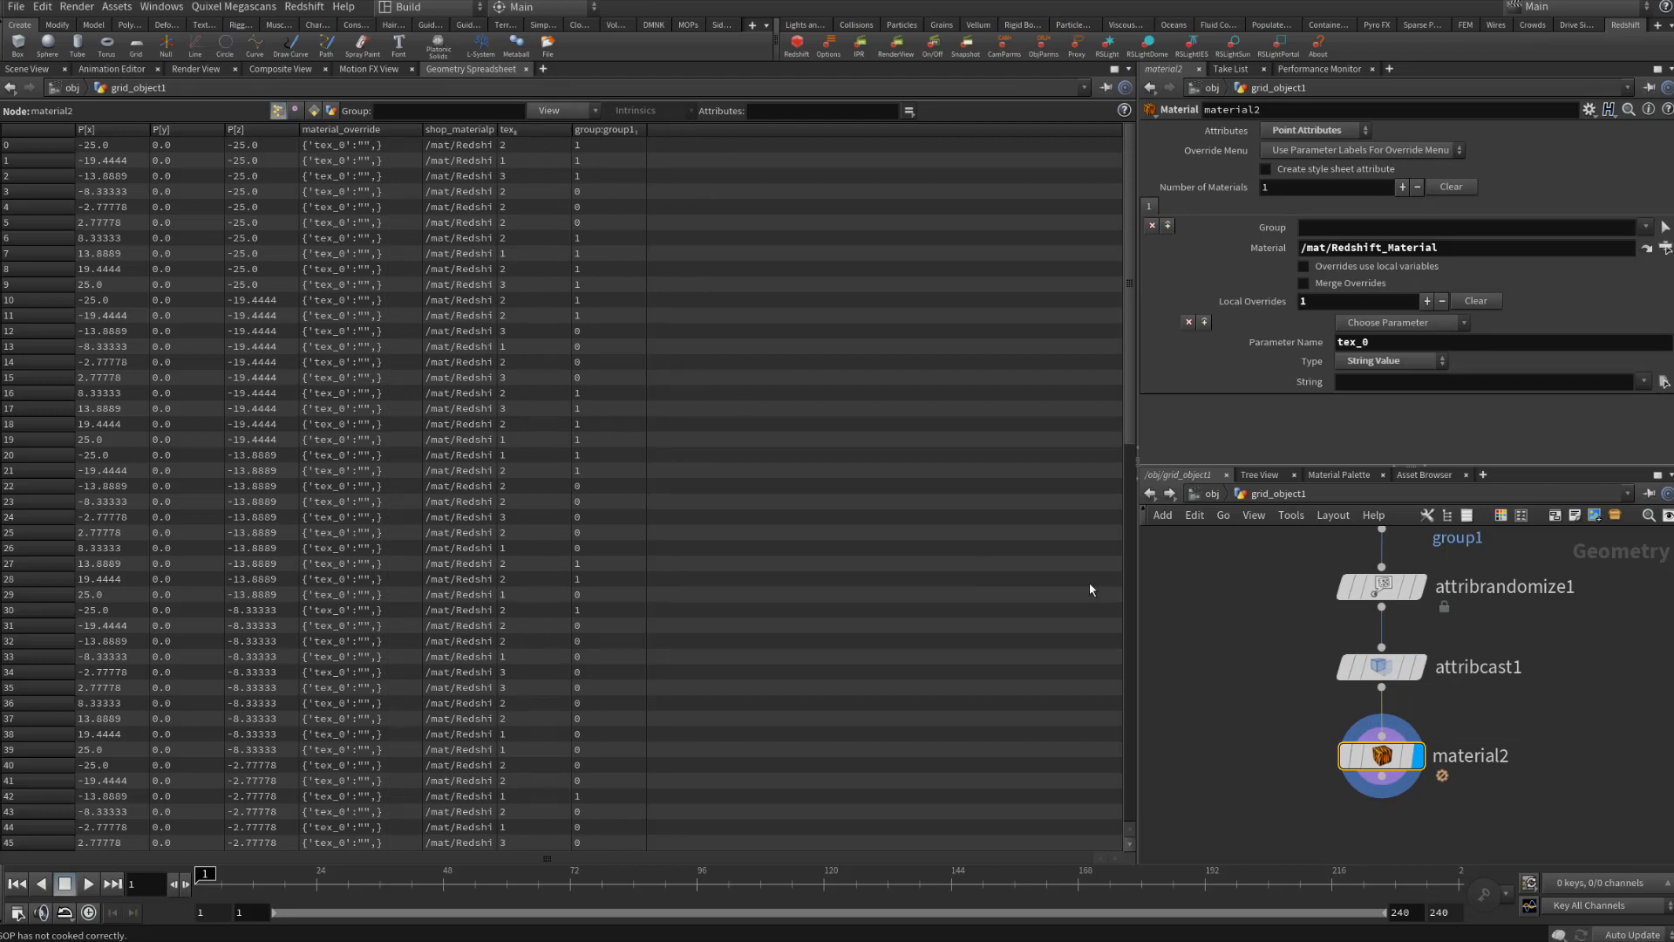
# Set material2's tex_0 override string to $HIP/tex/tex_1.jpg and widen the material_override column to show the full path
pyautogui.click(1363, 383)
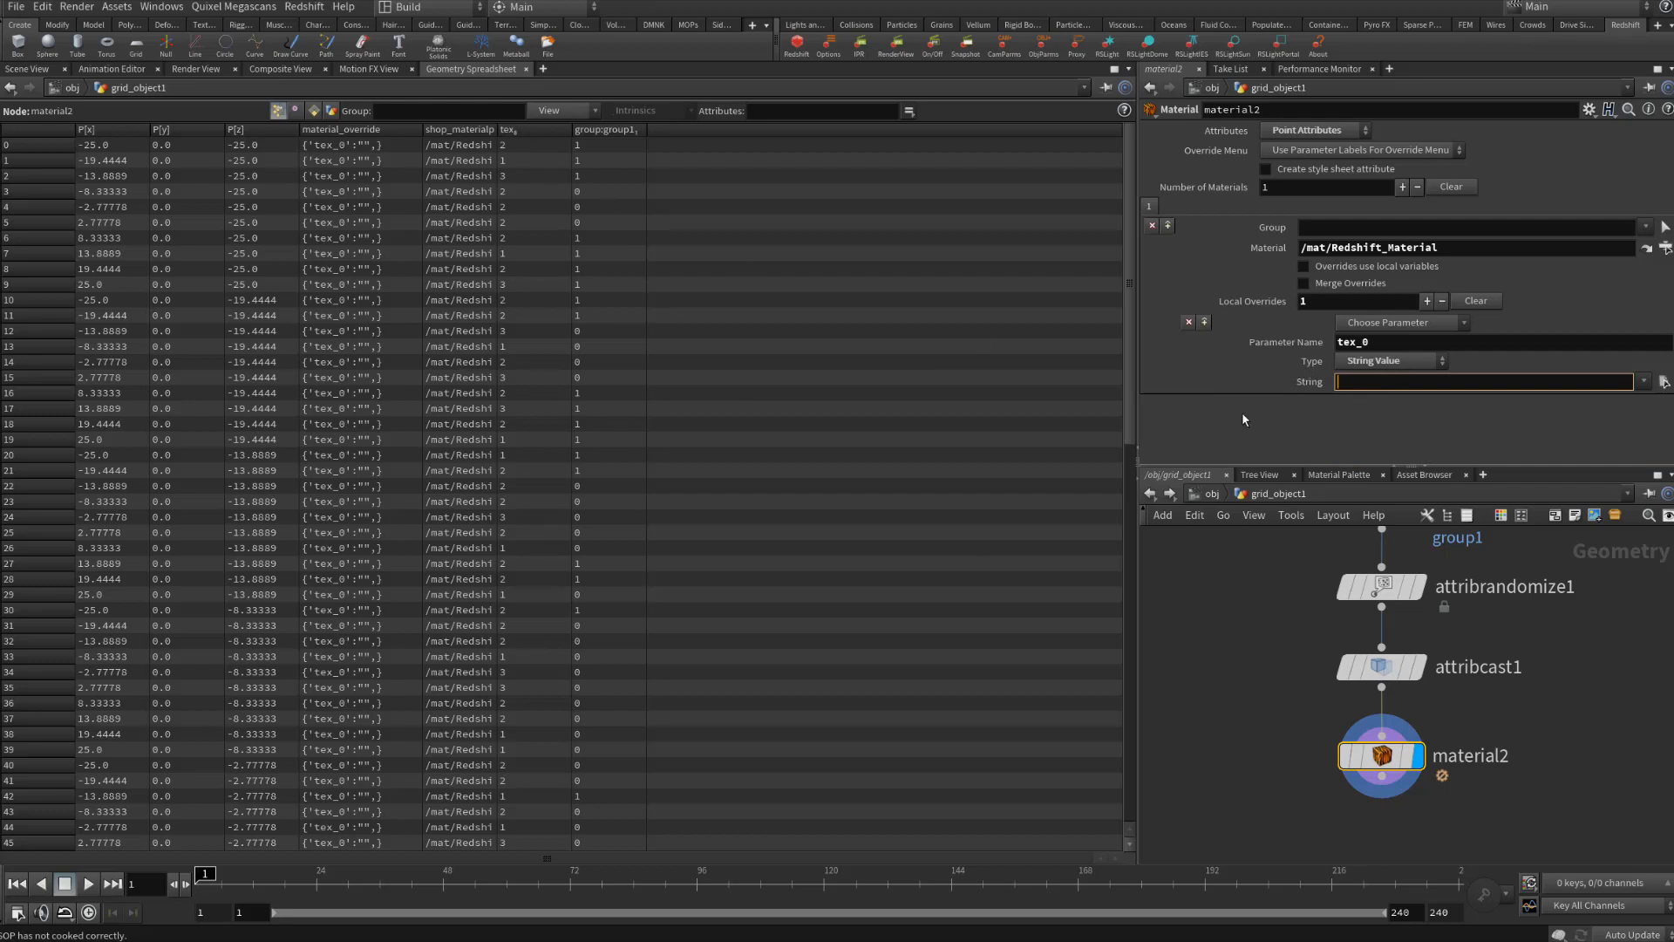
pyautogui.click(1644, 381)
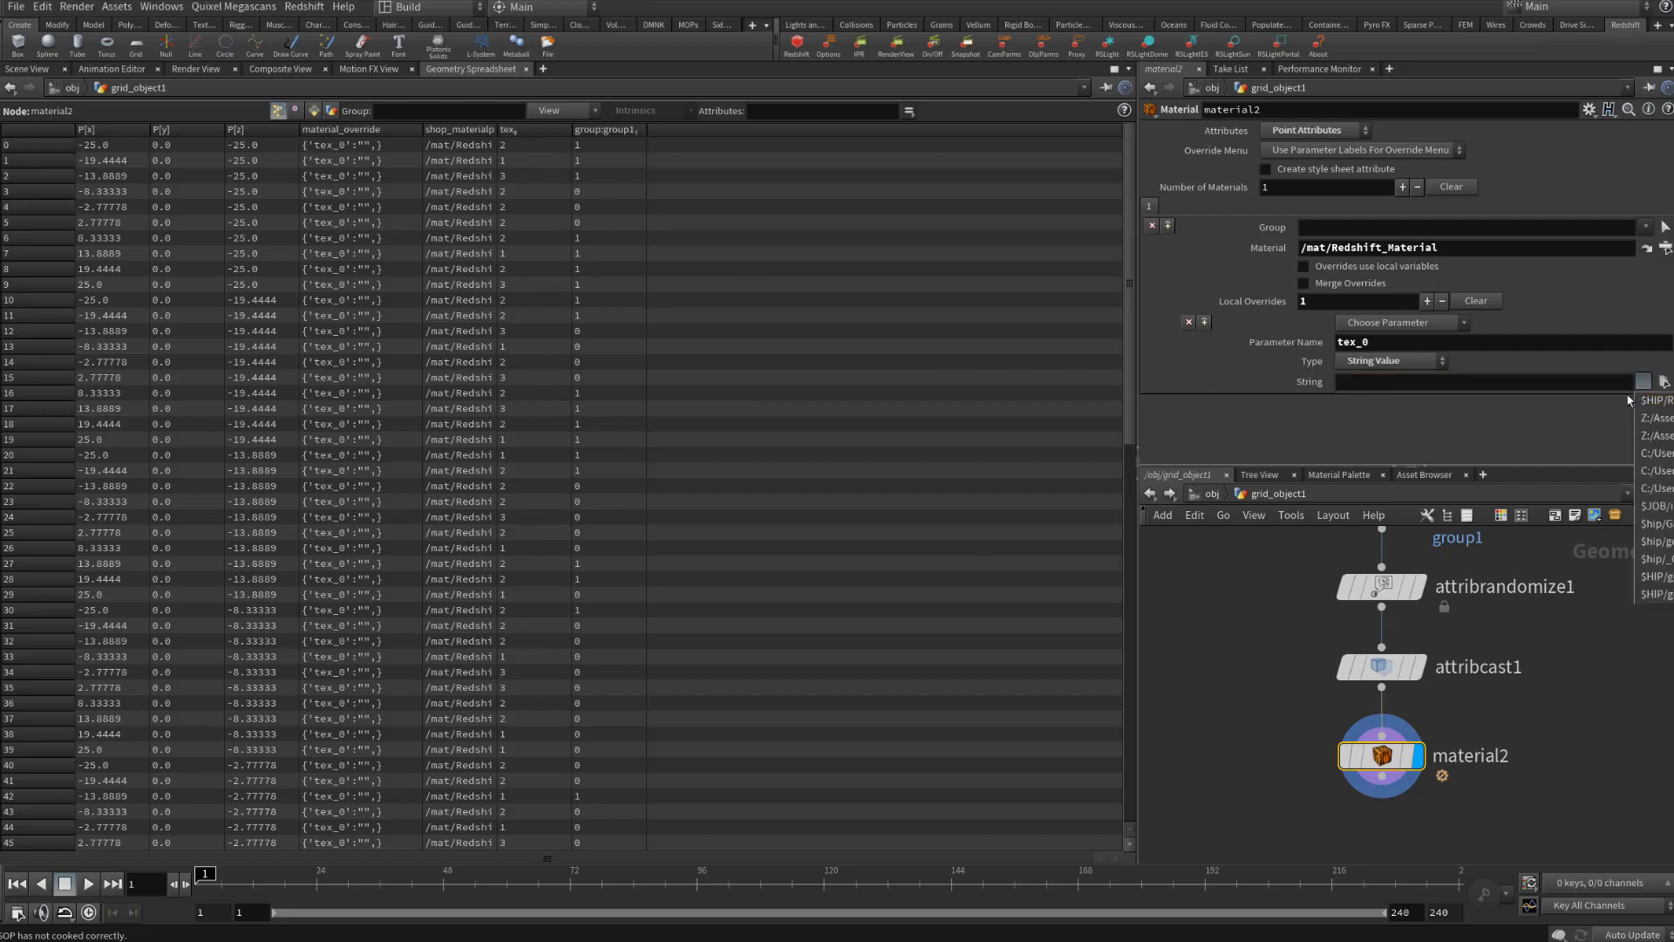
pyautogui.click(1664, 381)
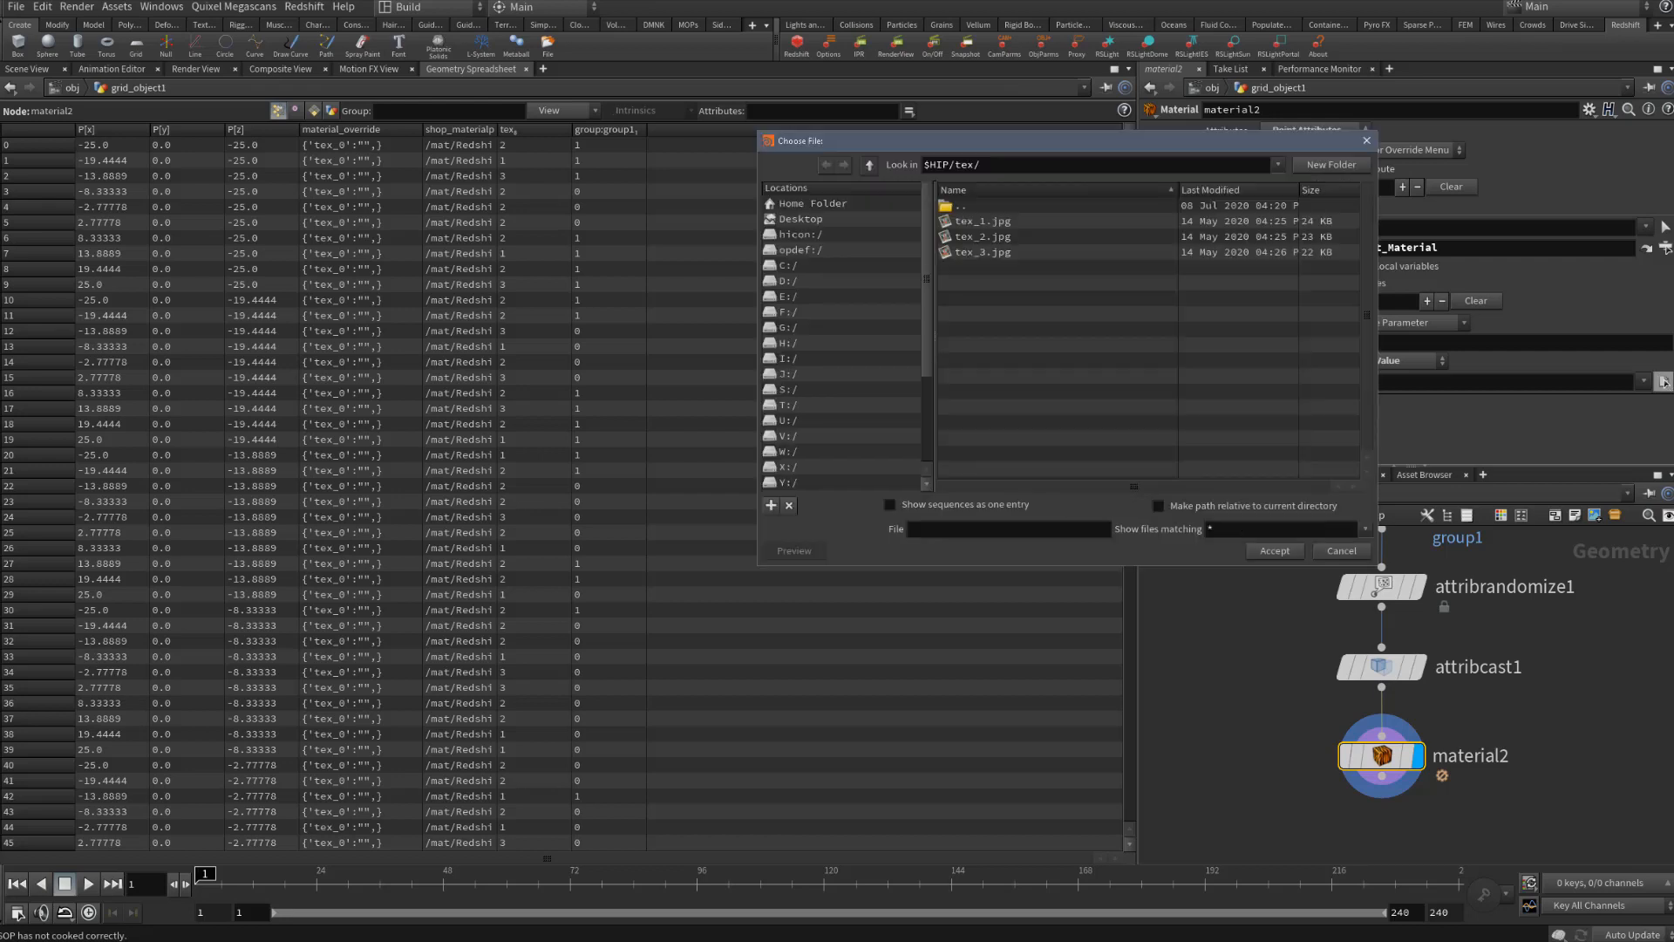
pyautogui.click(994, 223)
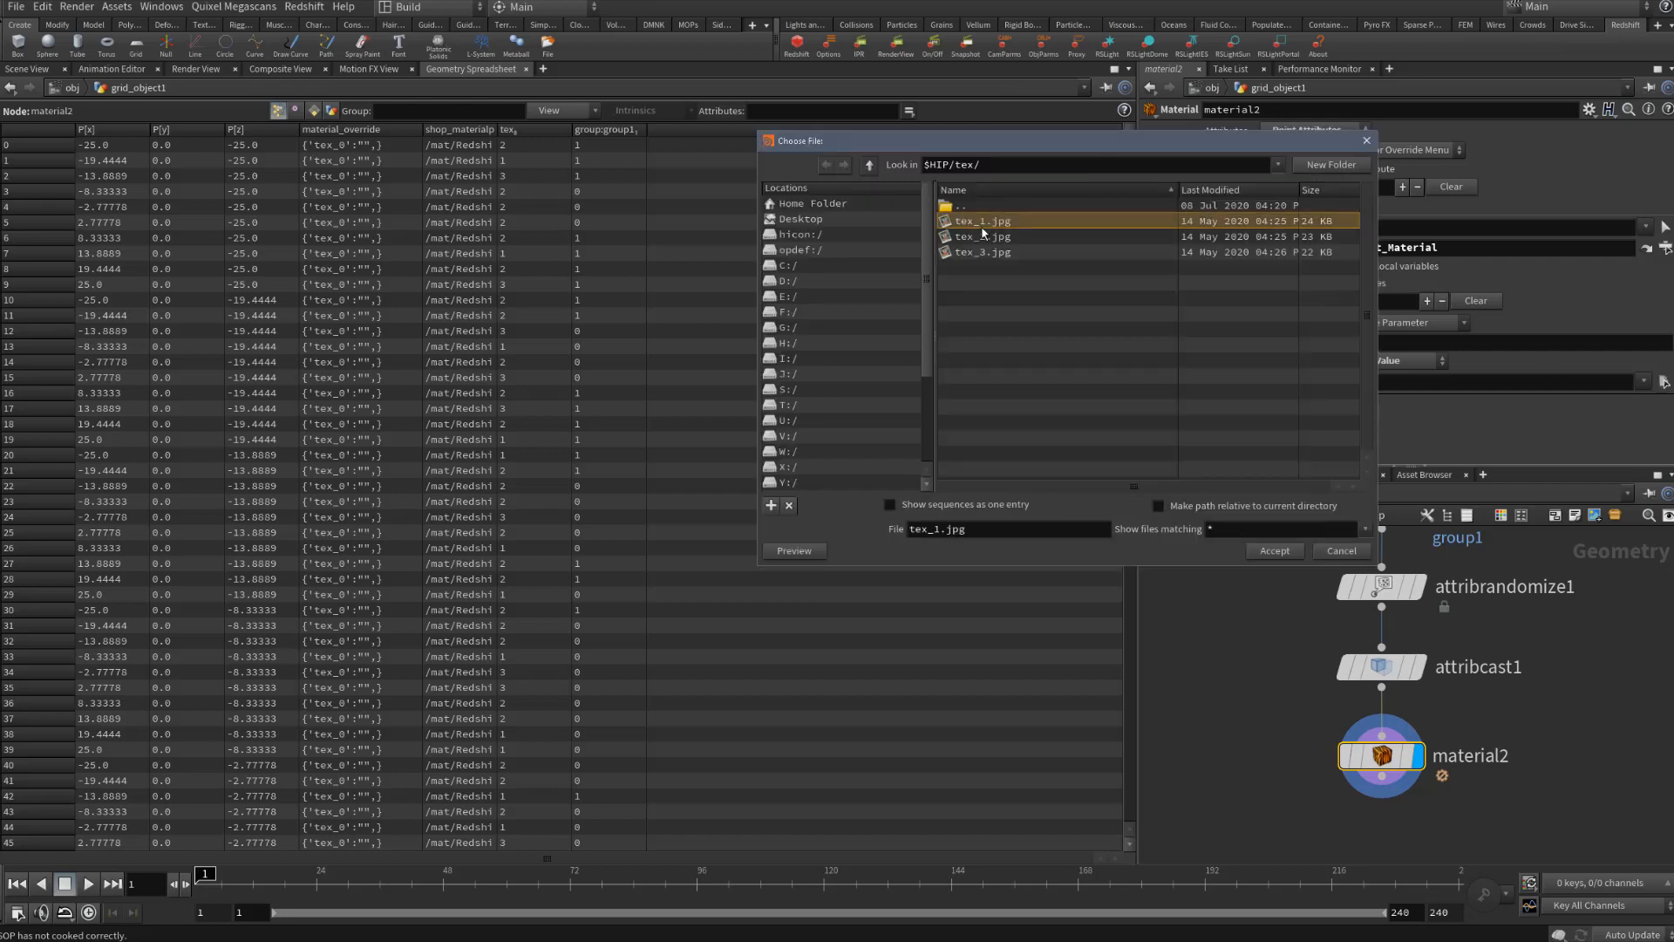
pyautogui.doubleClick(983, 225)
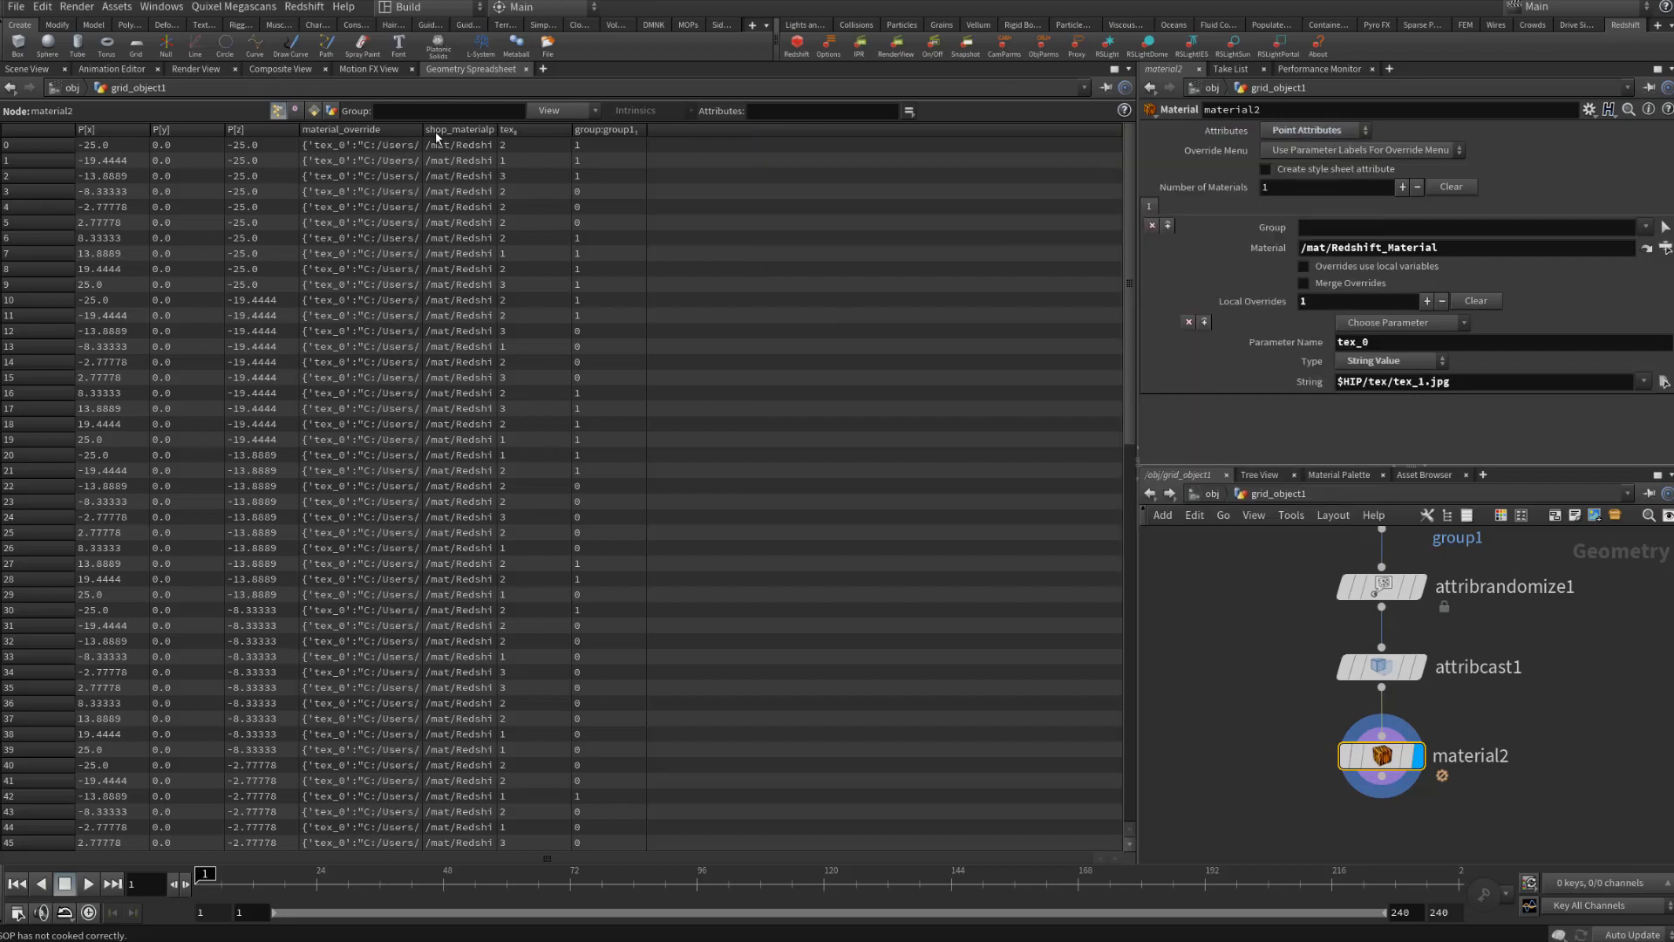
pyautogui.moveTo(423, 130); pyautogui.dragTo(791, 146)
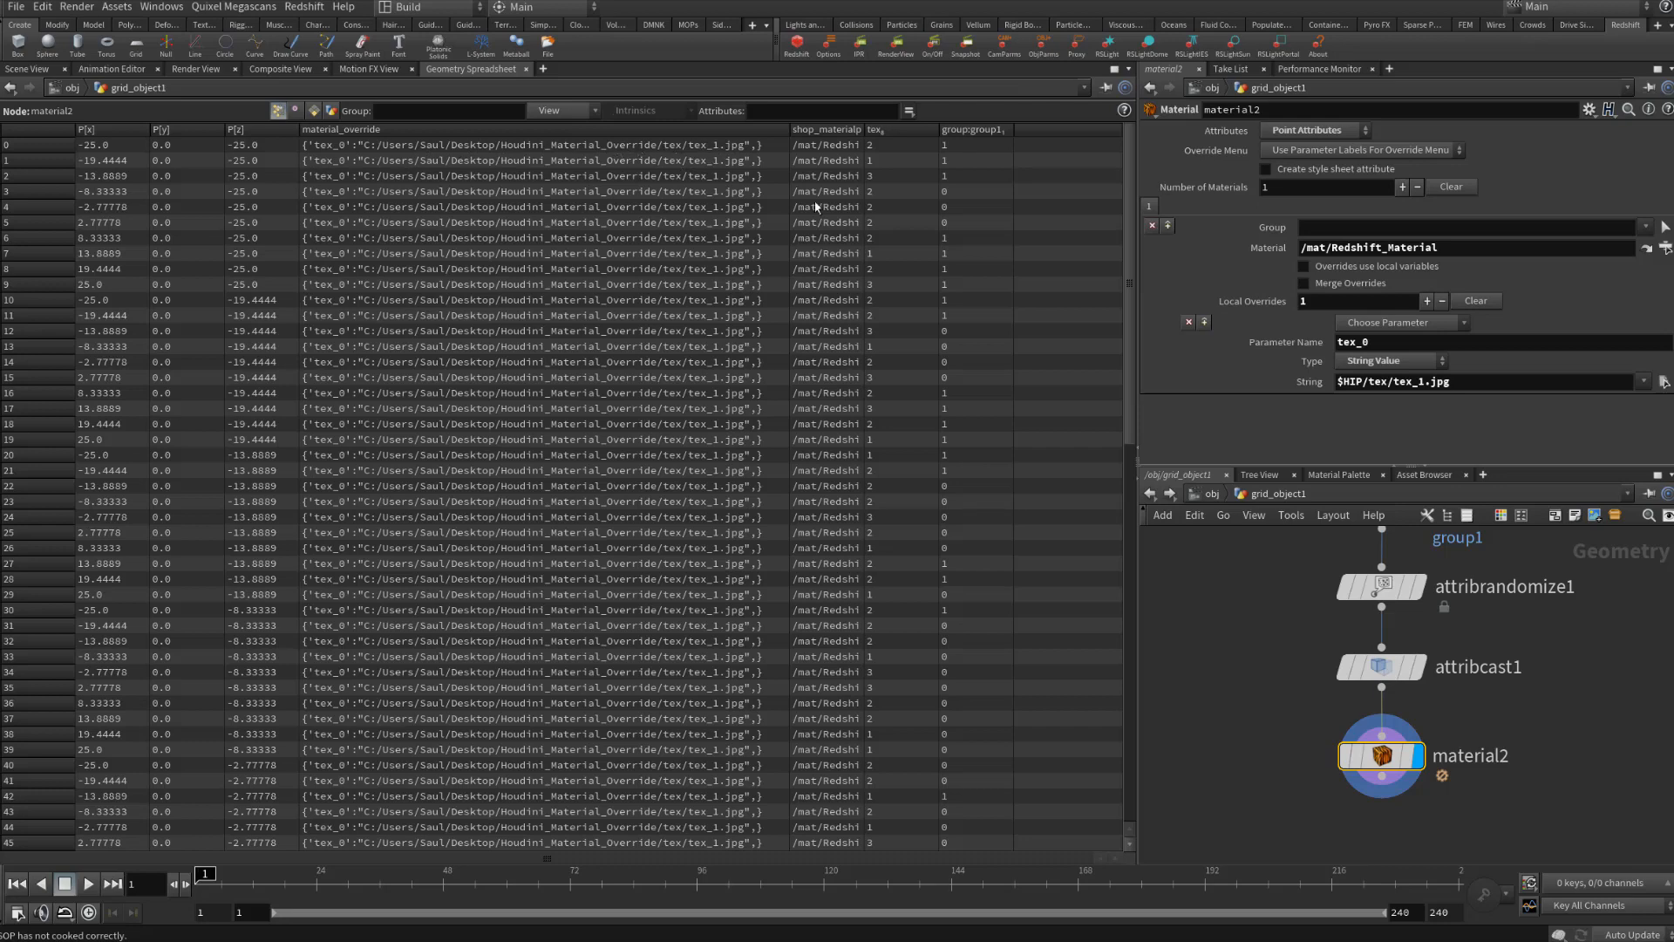
pyautogui.click(1427, 381)
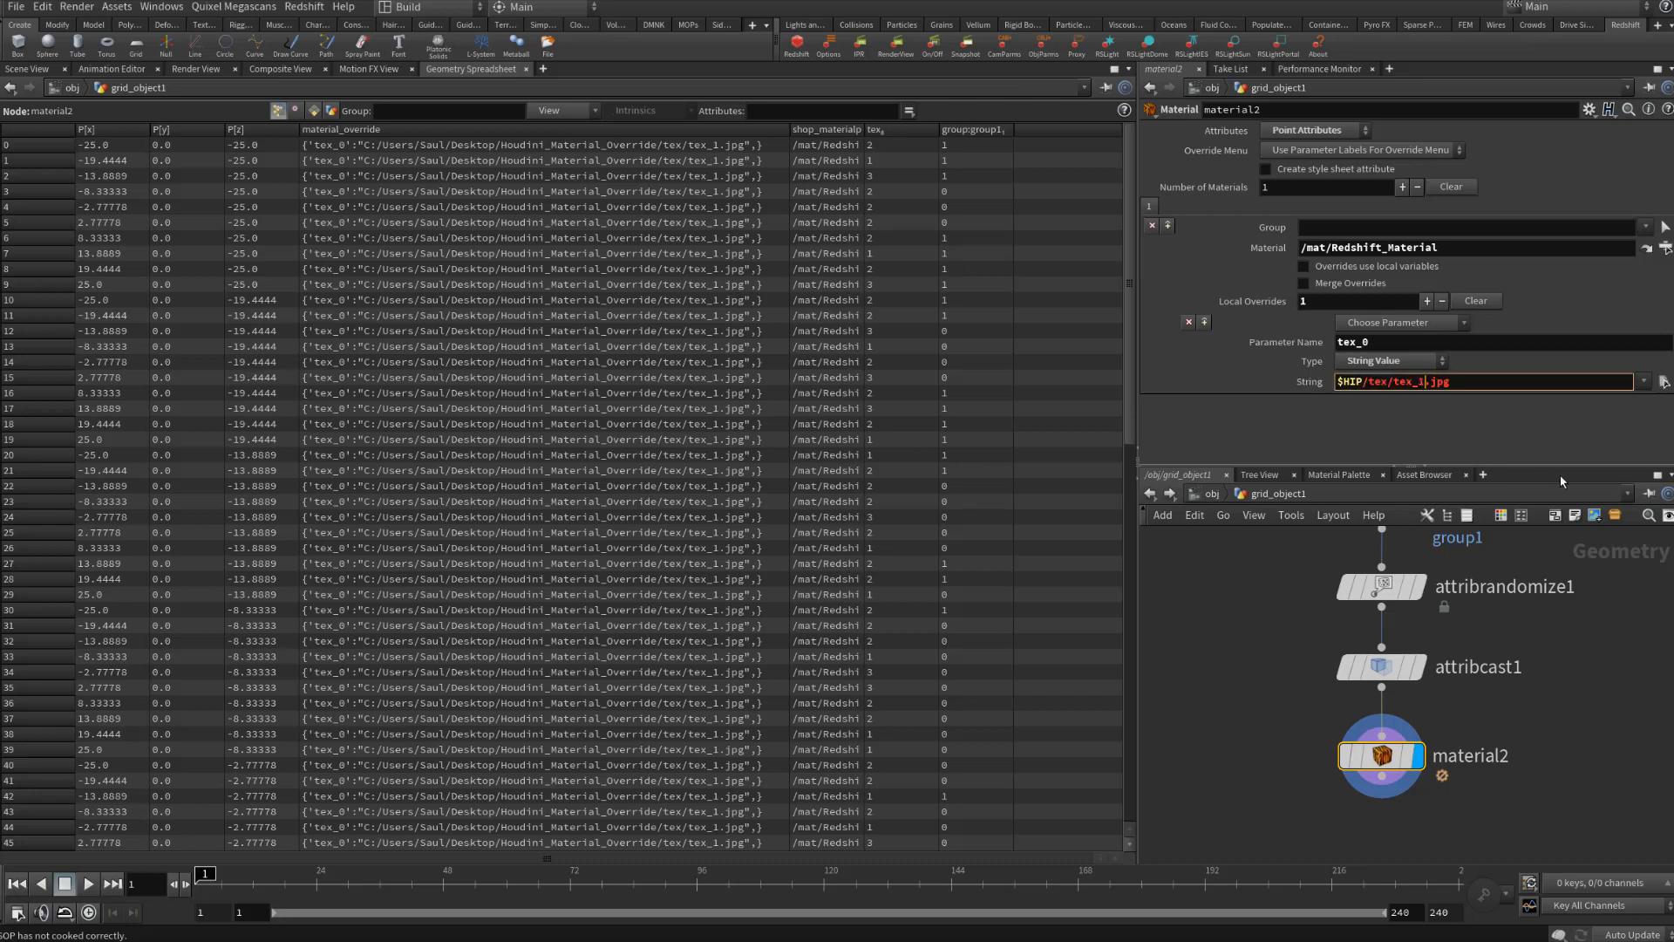
pyautogui.press('BackSpace')
pyautogui.write('`@tex')
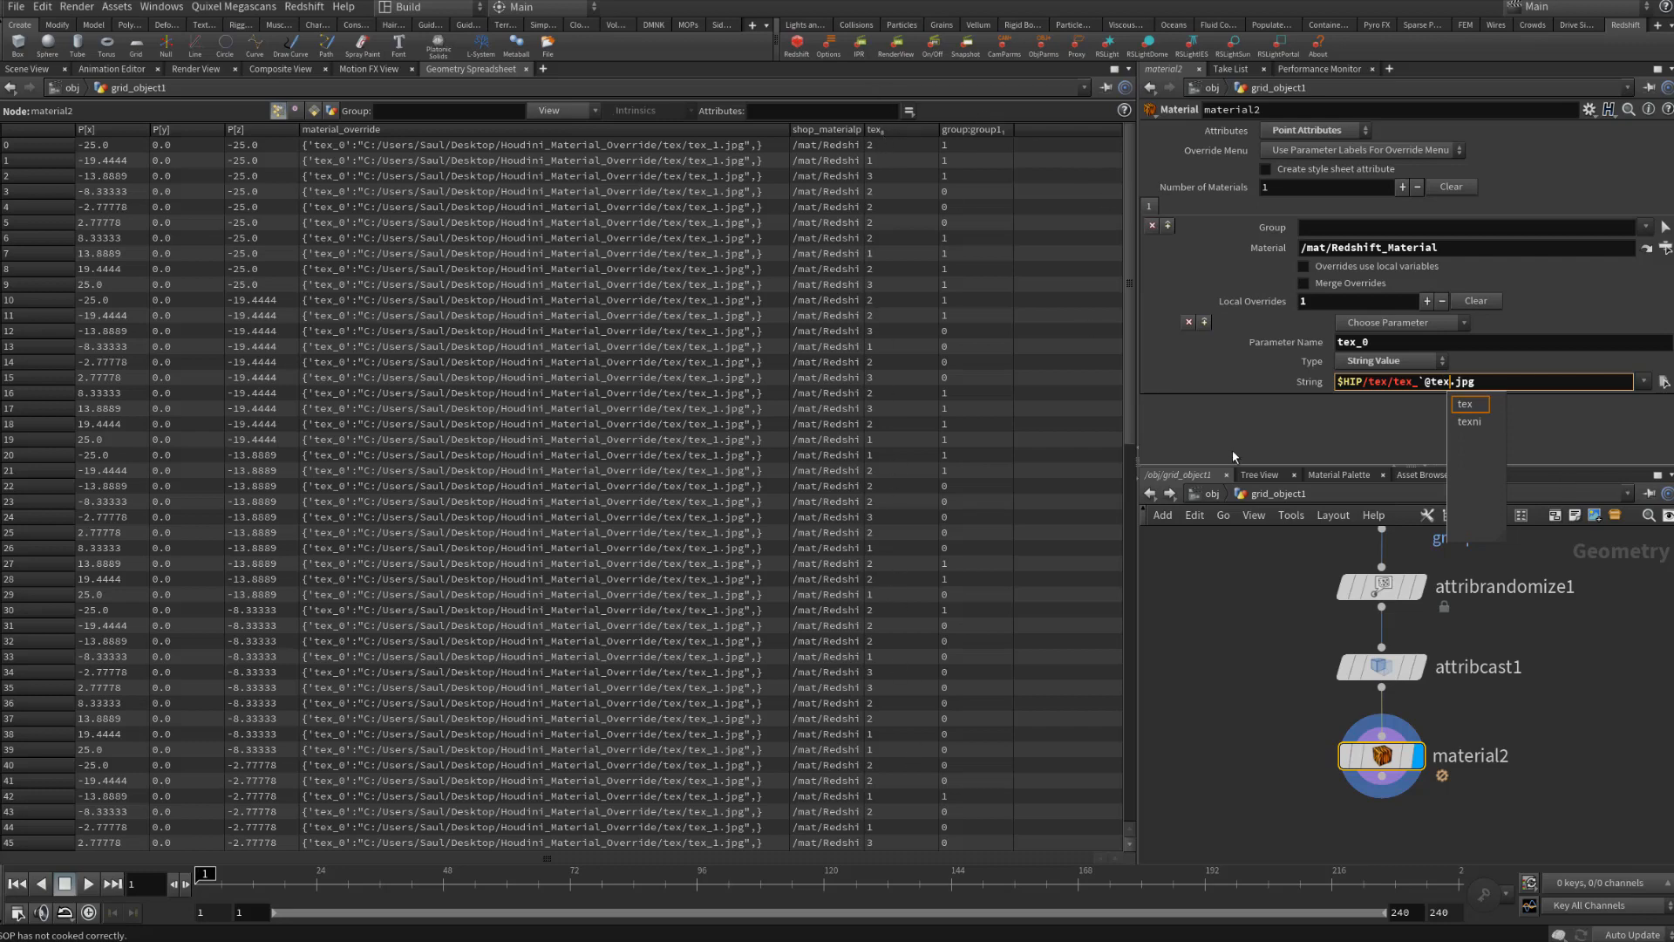
pyautogui.write('`')
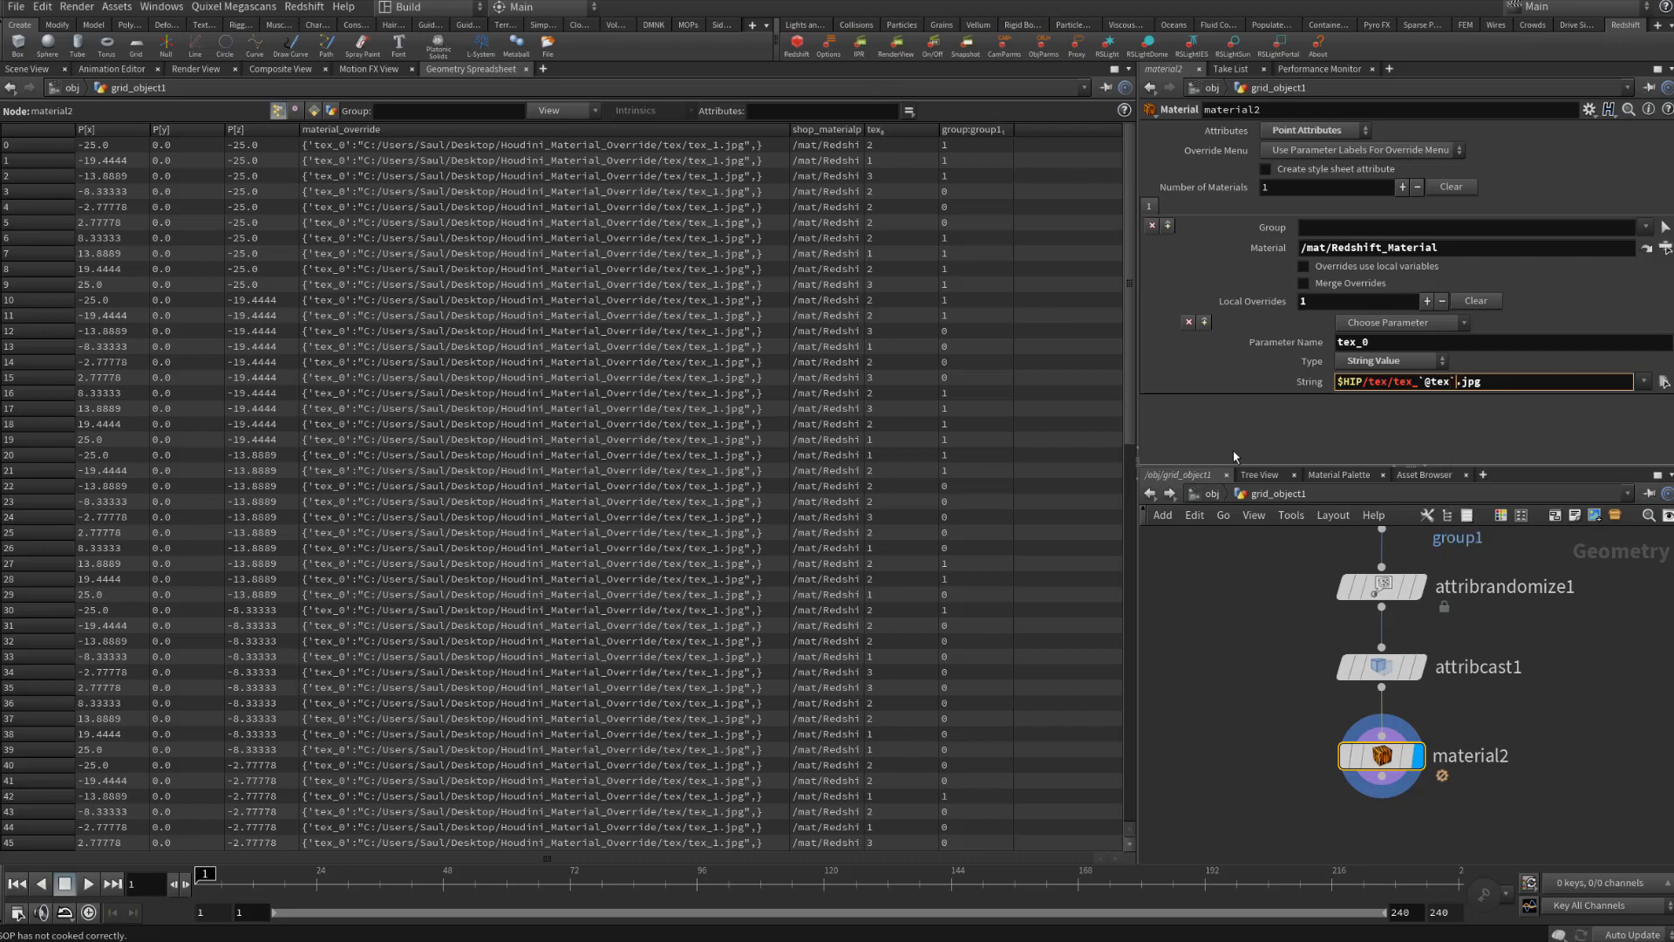
pyautogui.press('Return')
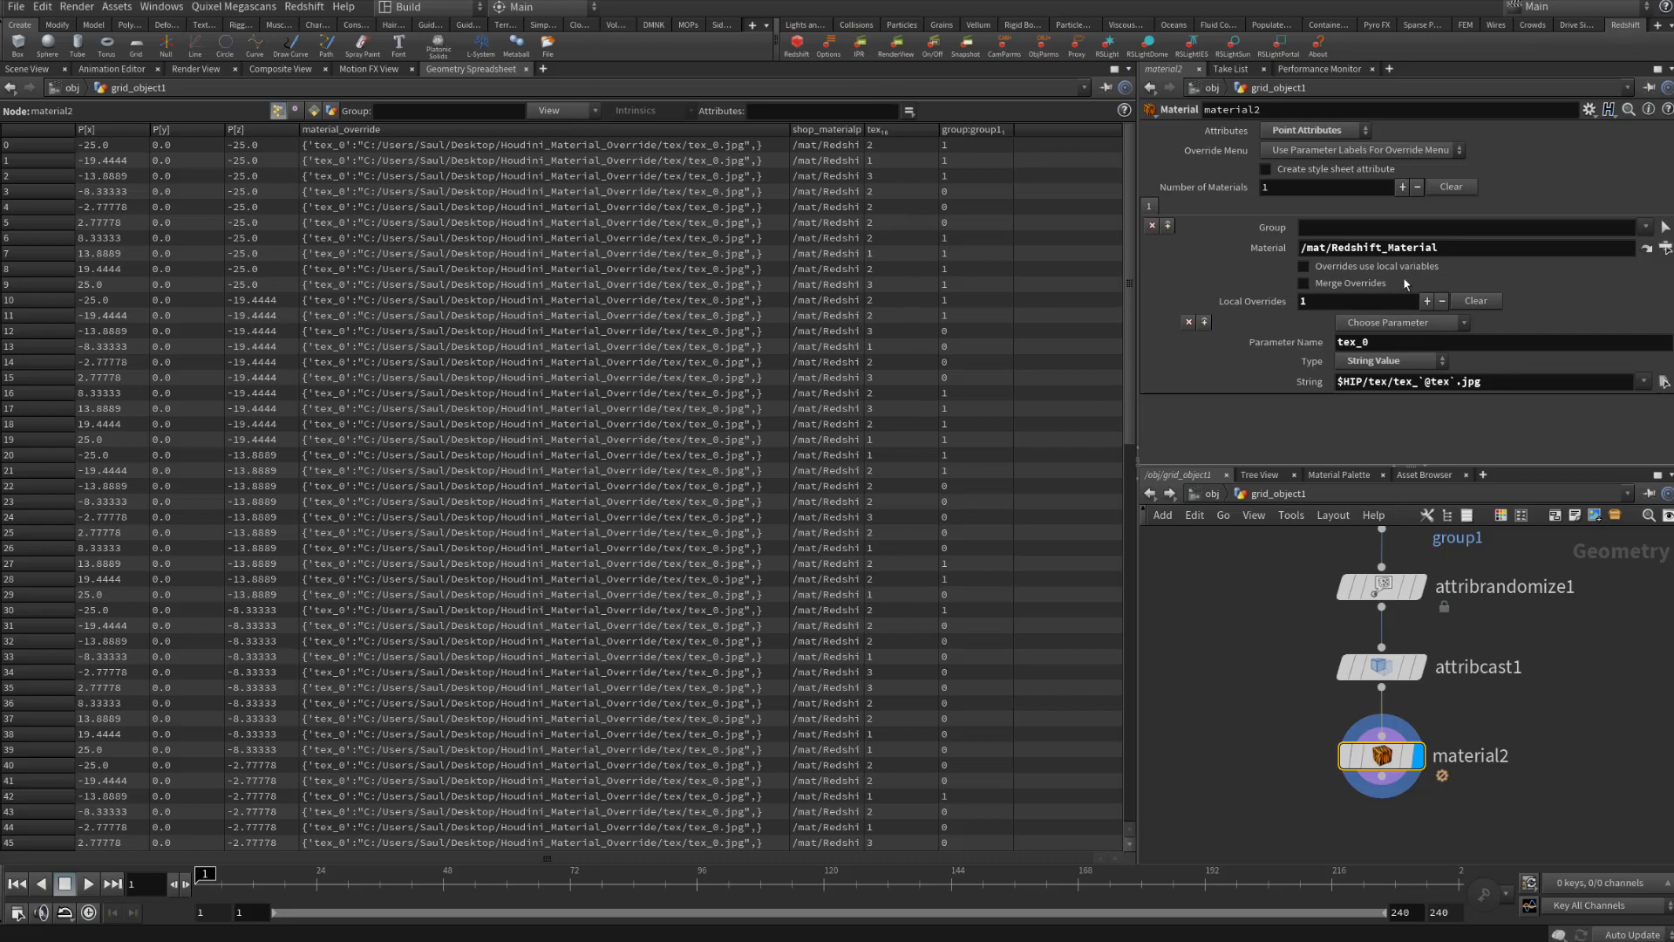
# Enable Overrides use local variables on material2 and review the random tex settings in attribrandomize1
pyautogui.click(1327, 266)
pyautogui.moveTo(1301, 632); pyautogui.dragTo(1267, 734, button='middle')
pyautogui.click(1334, 690)
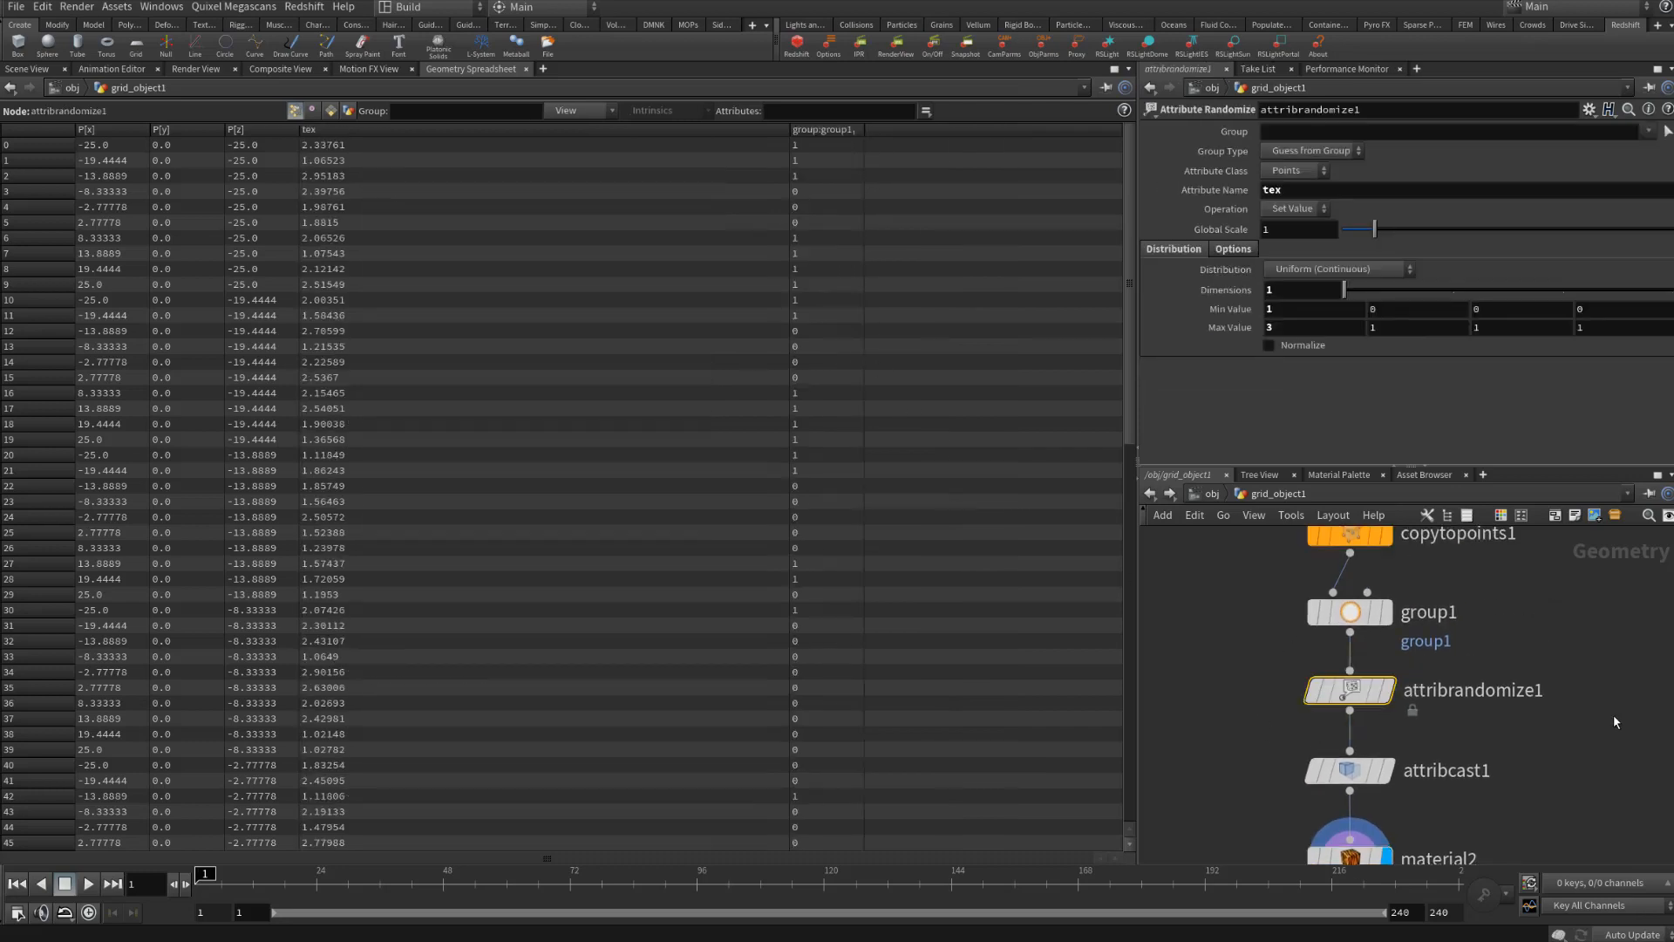
pyautogui.moveTo(1576, 770); pyautogui.dragTo(1608, 665, button='middle')
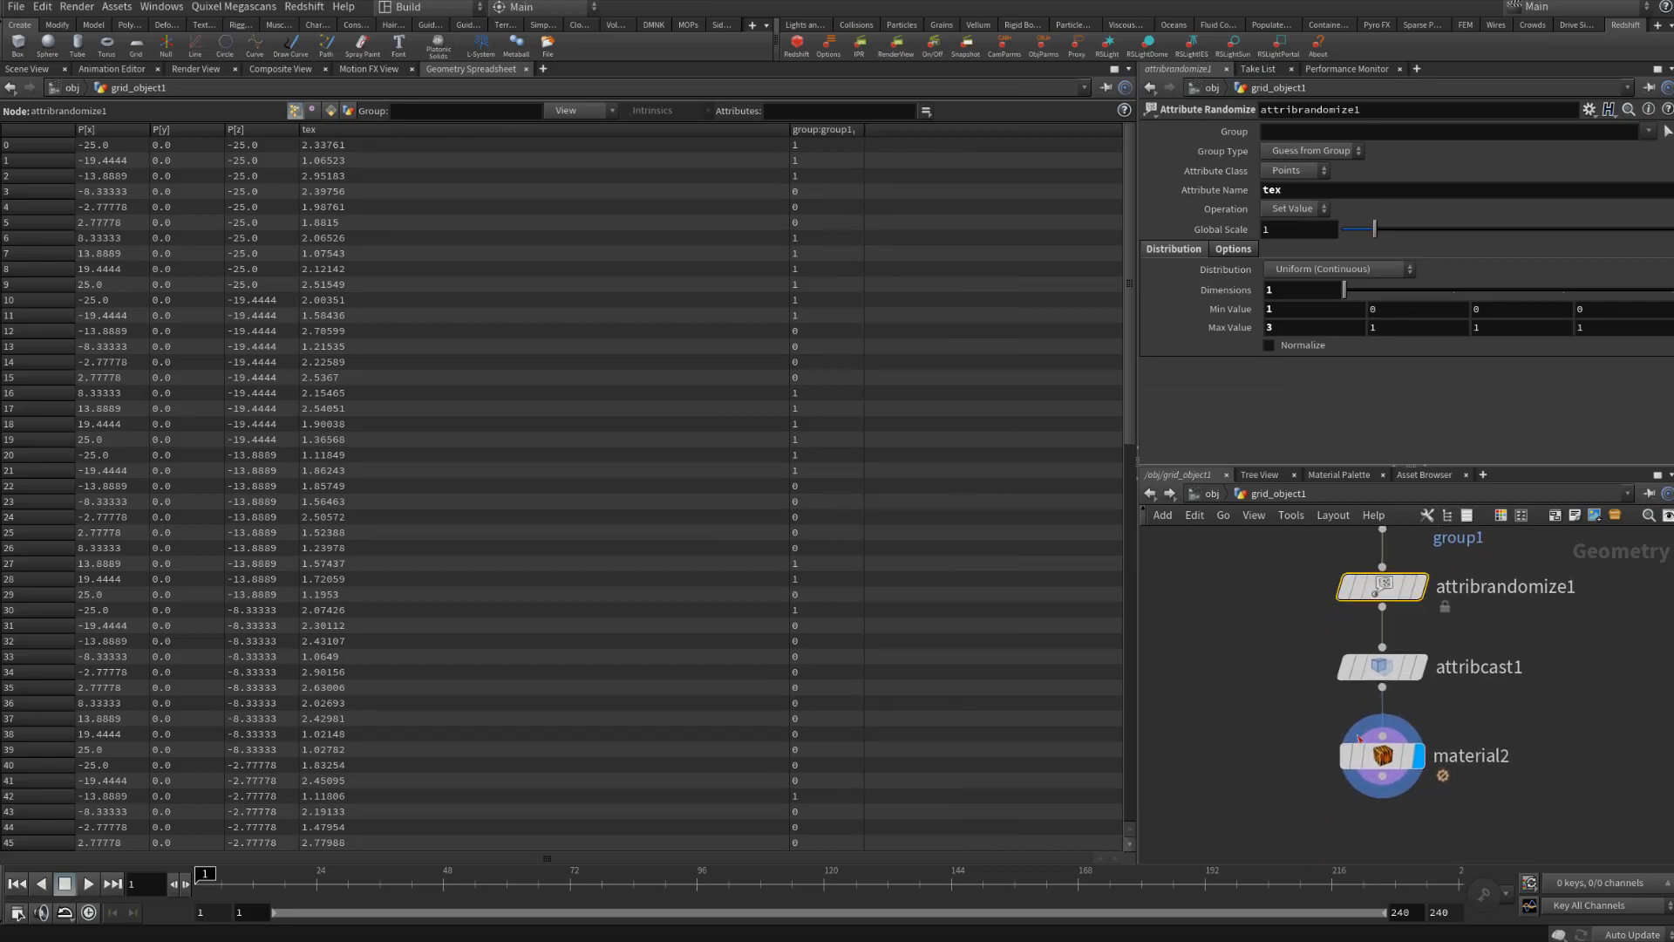
pyautogui.moveTo(1224, 727); pyautogui.dragTo(1527, 800)
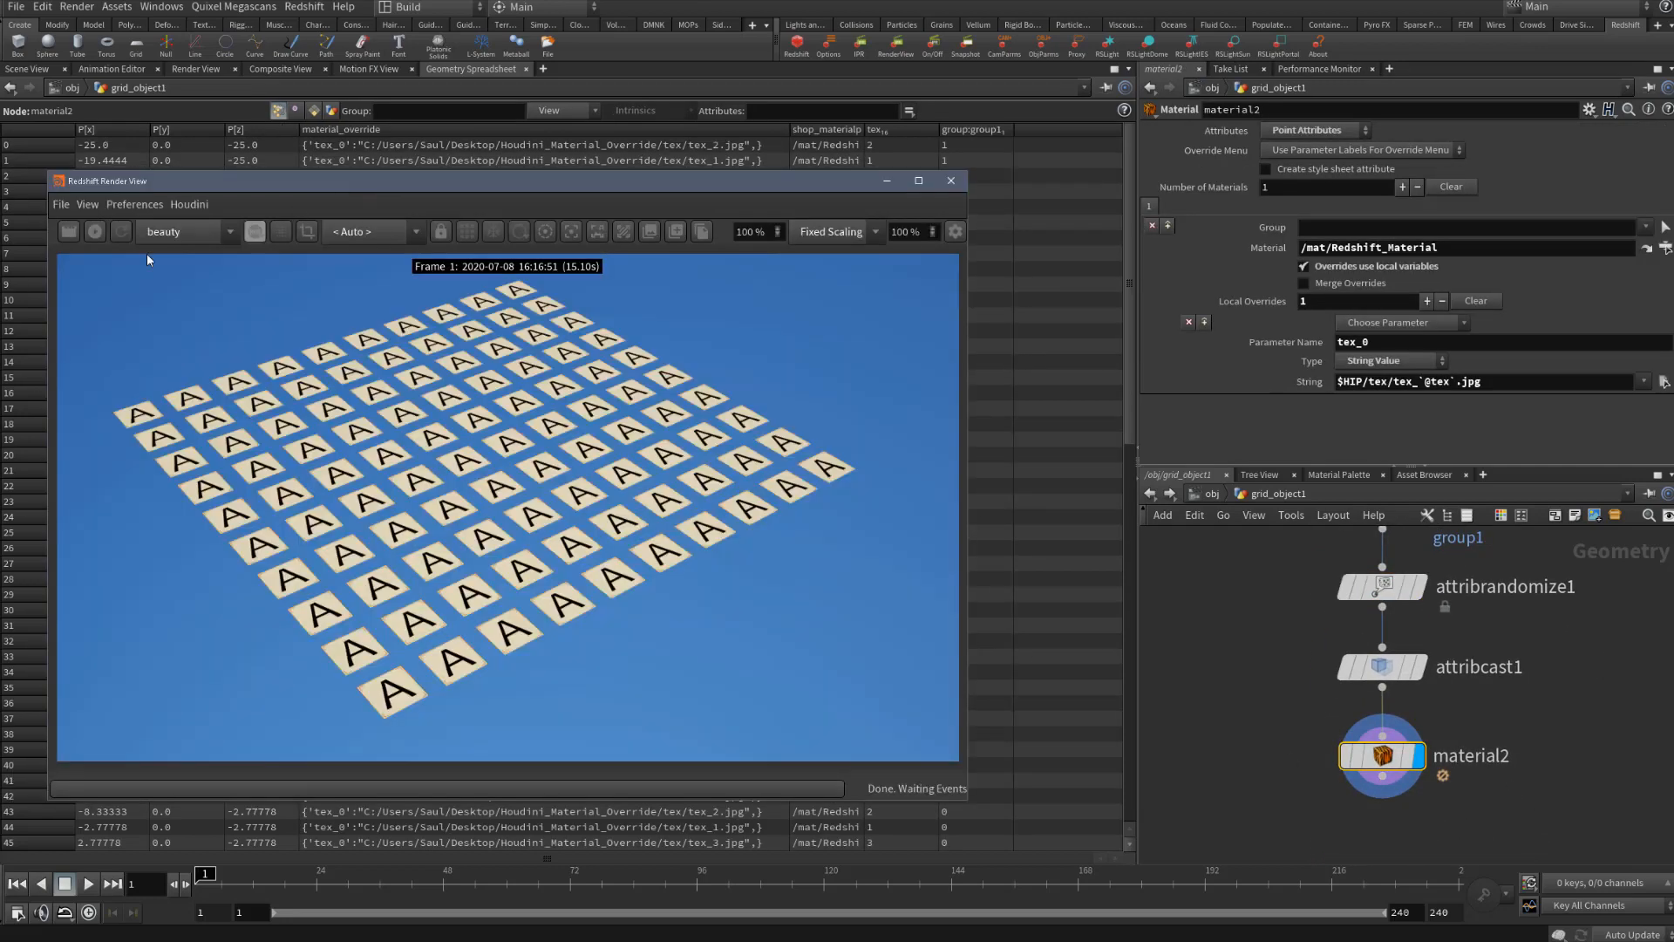
# Render the grid of packed instances in the Redshift Render View and save the scene file
pyautogui.click(94, 231)
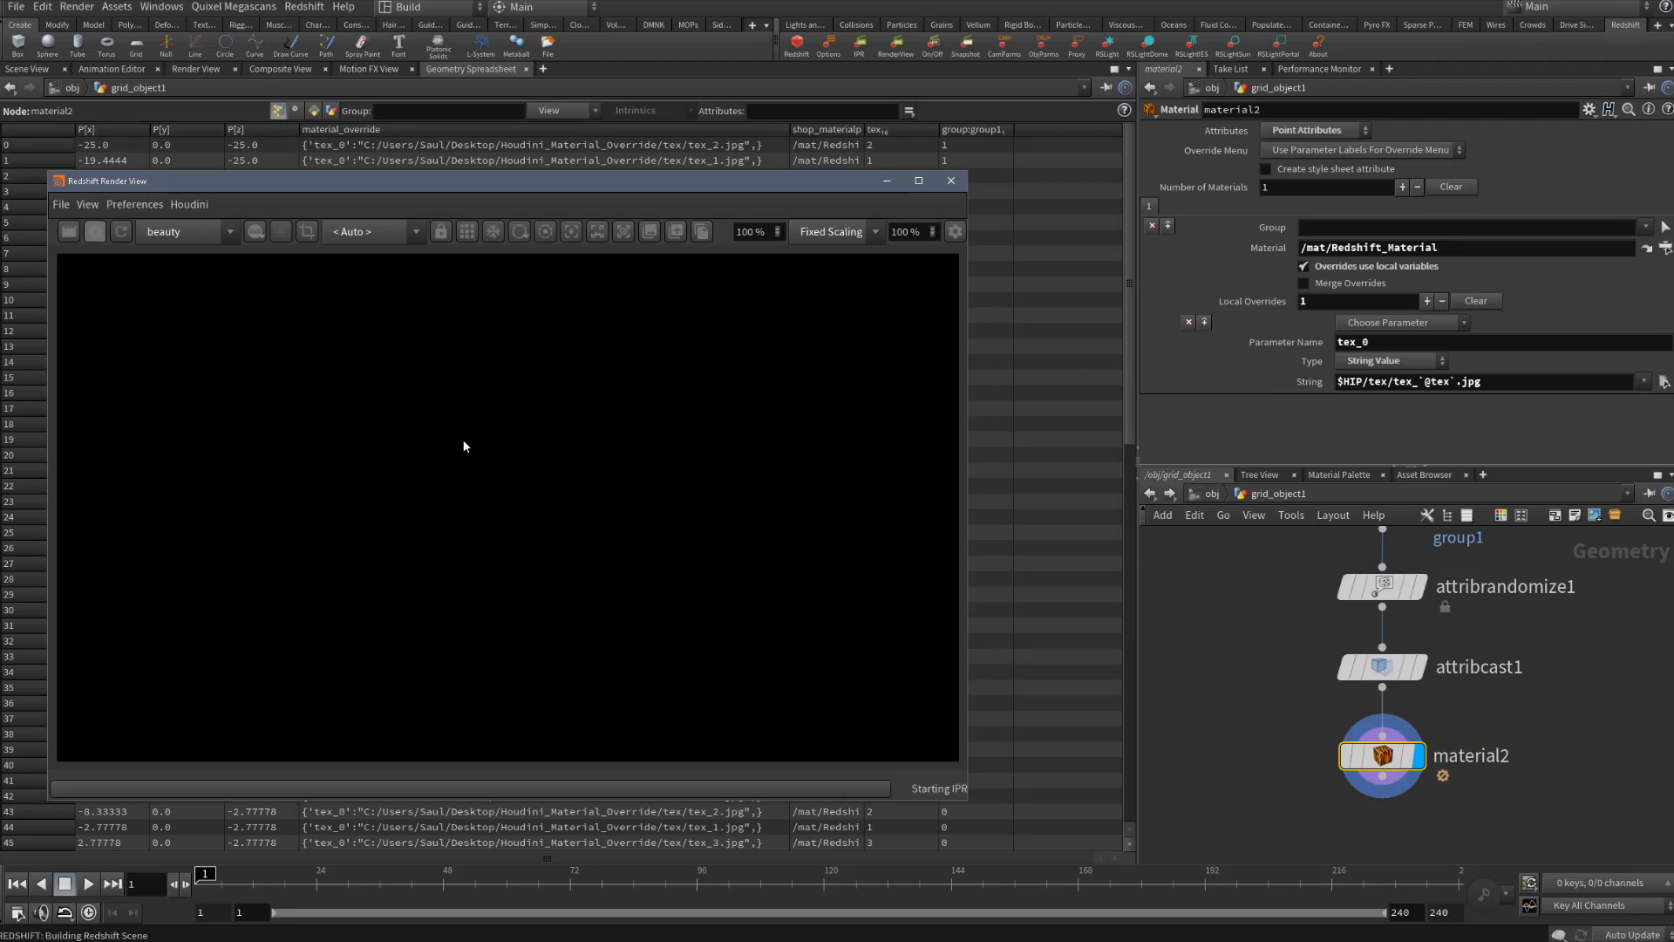
pyautogui.click(16, 6)
pyautogui.click(21, 108)
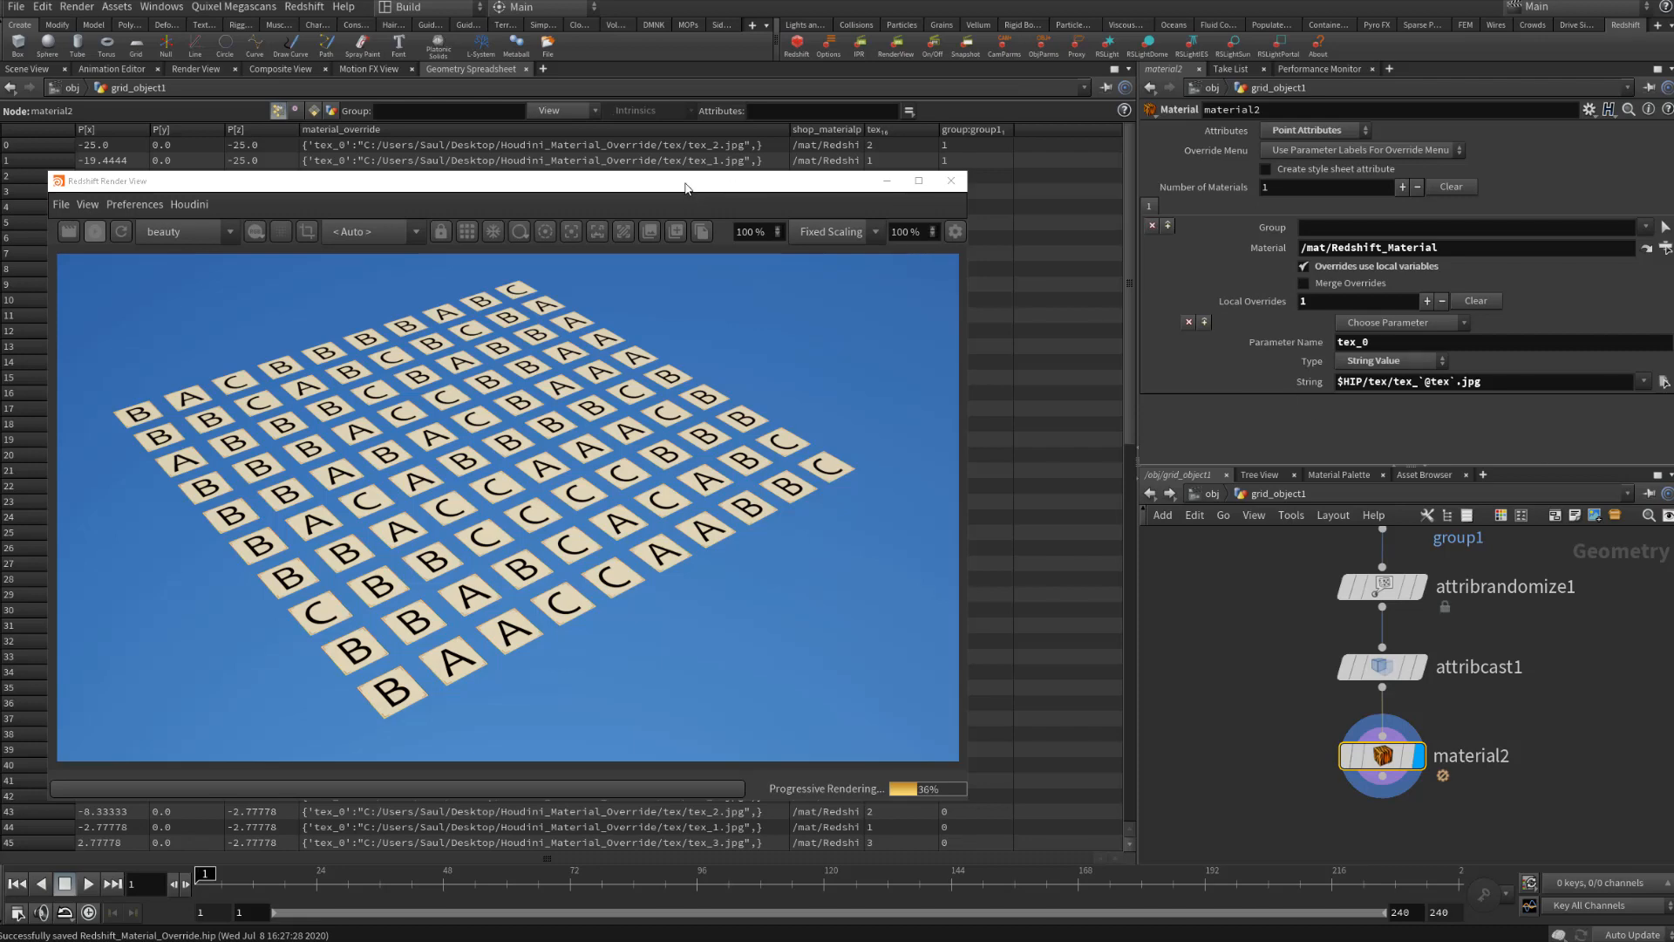
pyautogui.moveTo(688, 188); pyautogui.dragTo(768, 120)
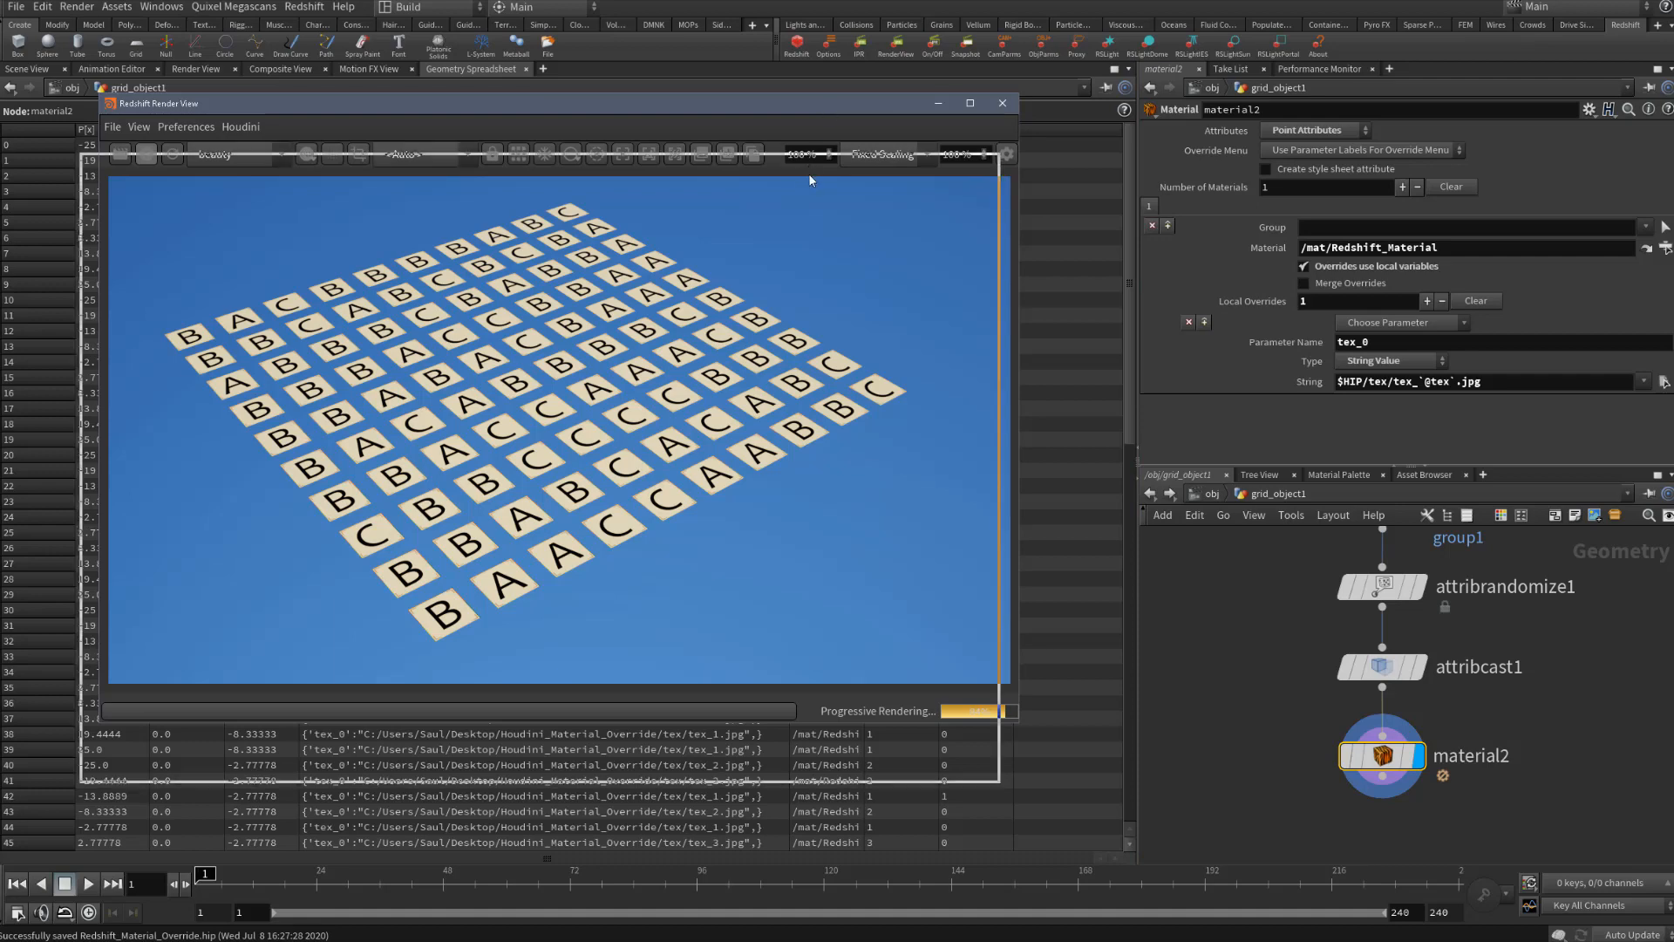
pyautogui.moveTo(827, 105); pyautogui.dragTo(808, 172)
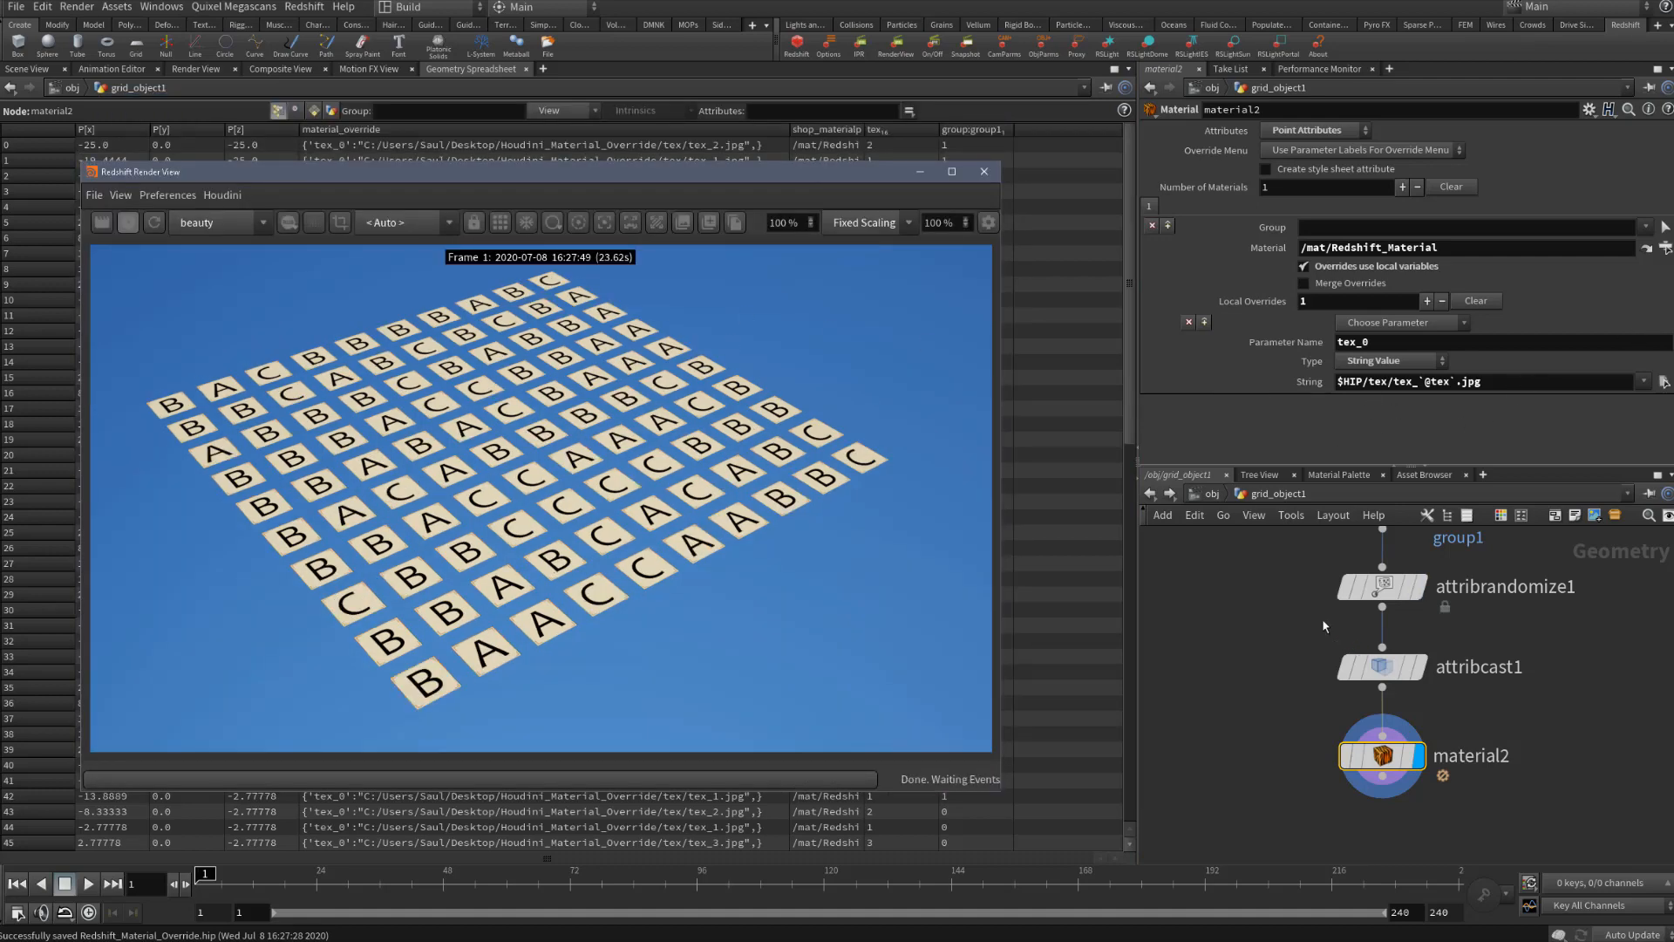
pyautogui.click(1382, 586)
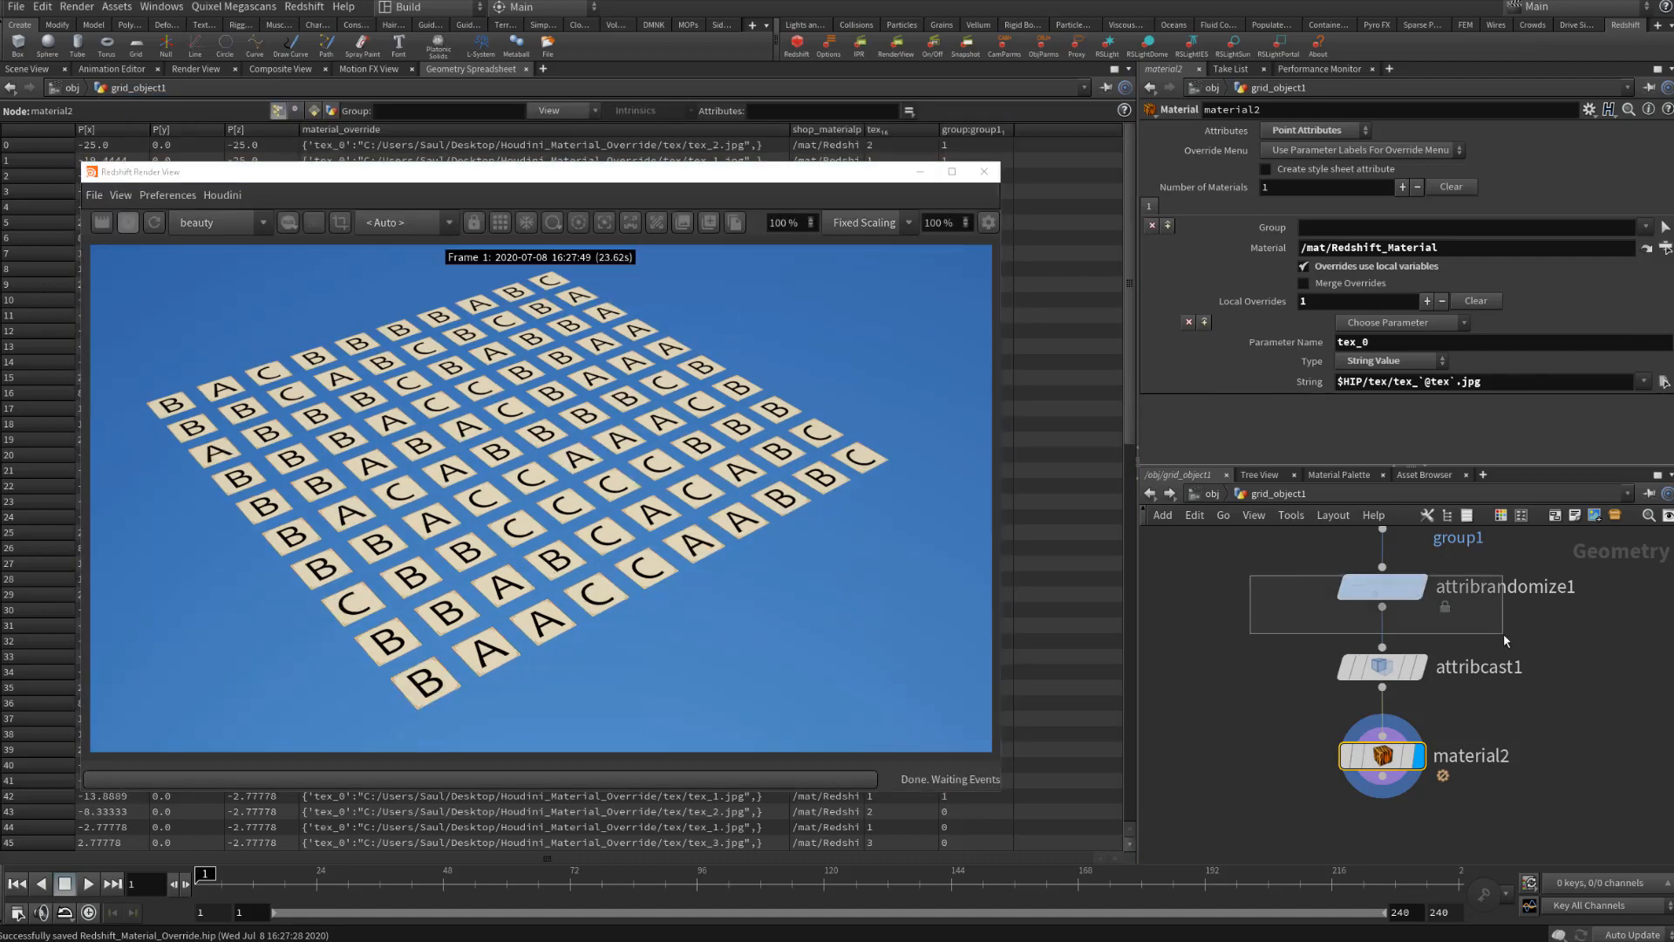
pyautogui.click(137, 231)
pyautogui.moveTo(431, 178); pyautogui.dragTo(0, 9)
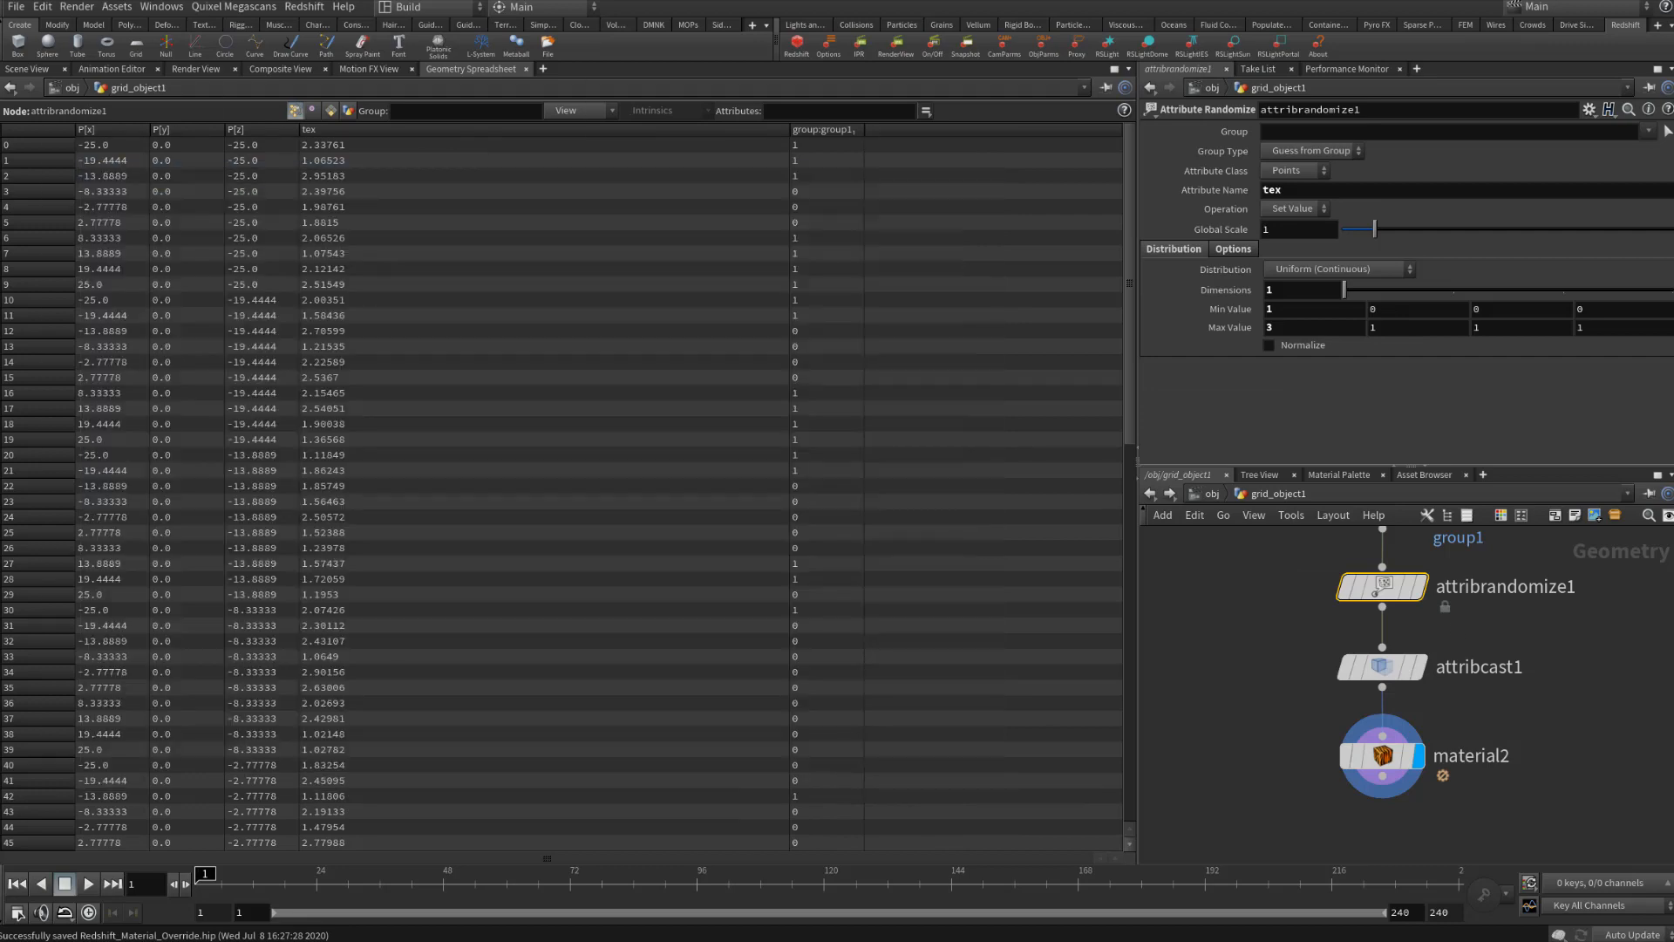
# Duplicate material2, wire the copy directly to group1's output, and make it the displayed node
pyautogui.click(1280, 682)
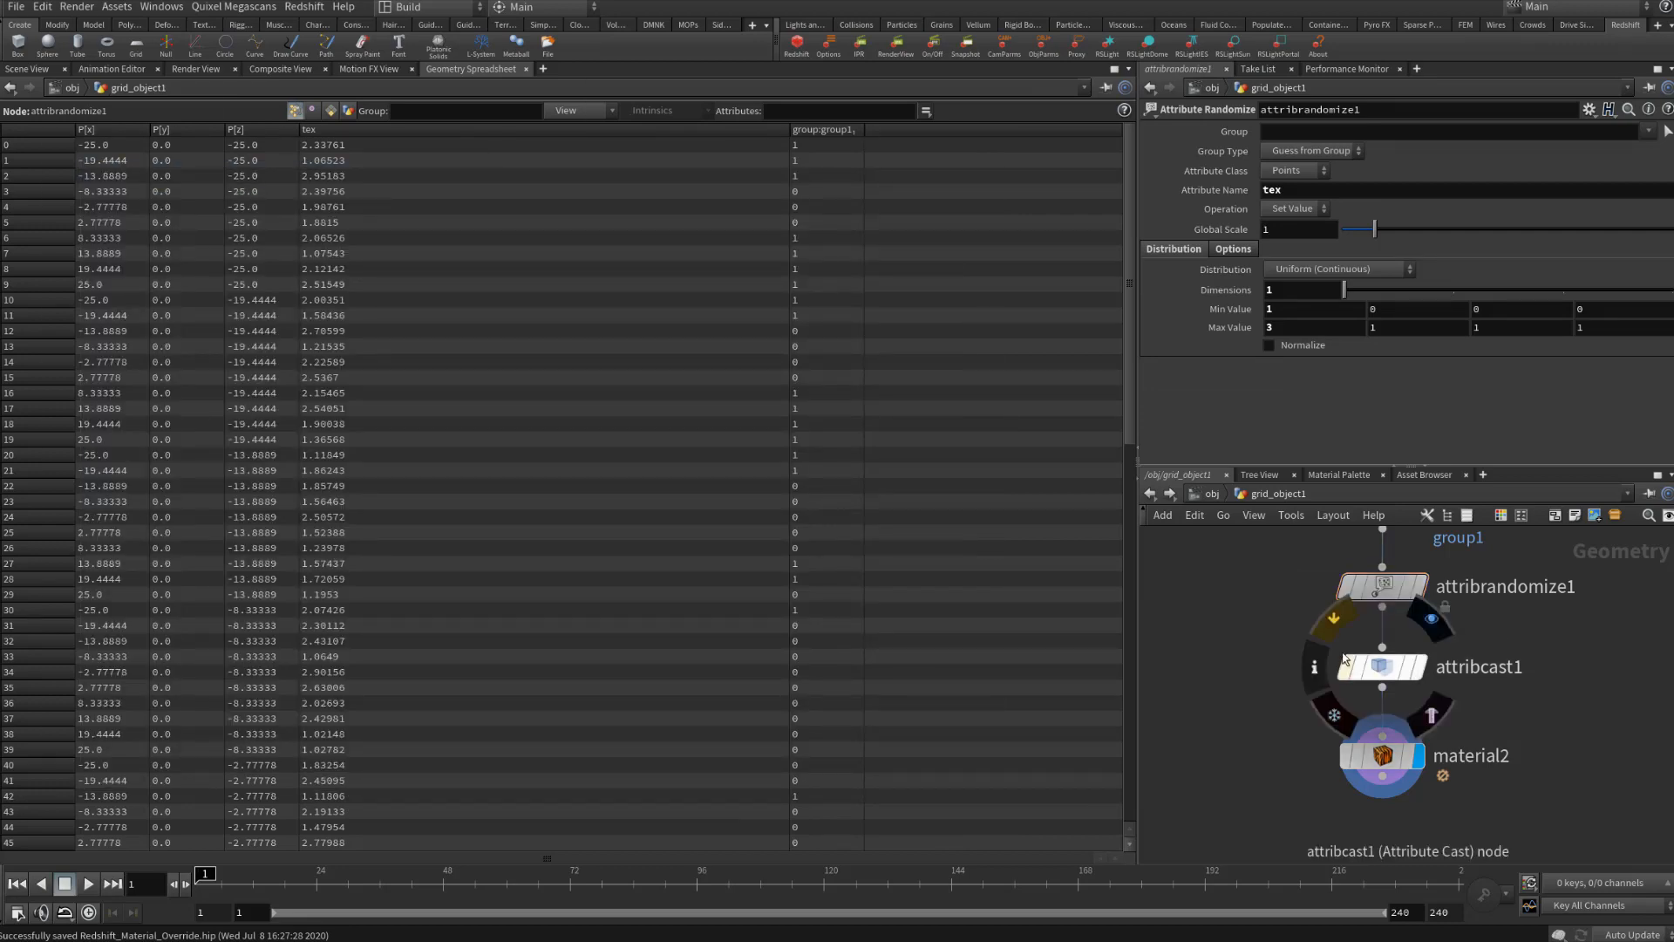
pyautogui.scroll(-1, 1390, 667)
pyautogui.moveTo(1310, 660); pyautogui.dragTo(1449, 700, button='middle')
pyautogui.keyDown('alt'); pyautogui.moveTo(1519, 781); pyautogui.dragTo(1357, 778); pyautogui.keyUp('alt')
pyautogui.moveTo(1522, 592); pyautogui.dragTo(1278, 784)
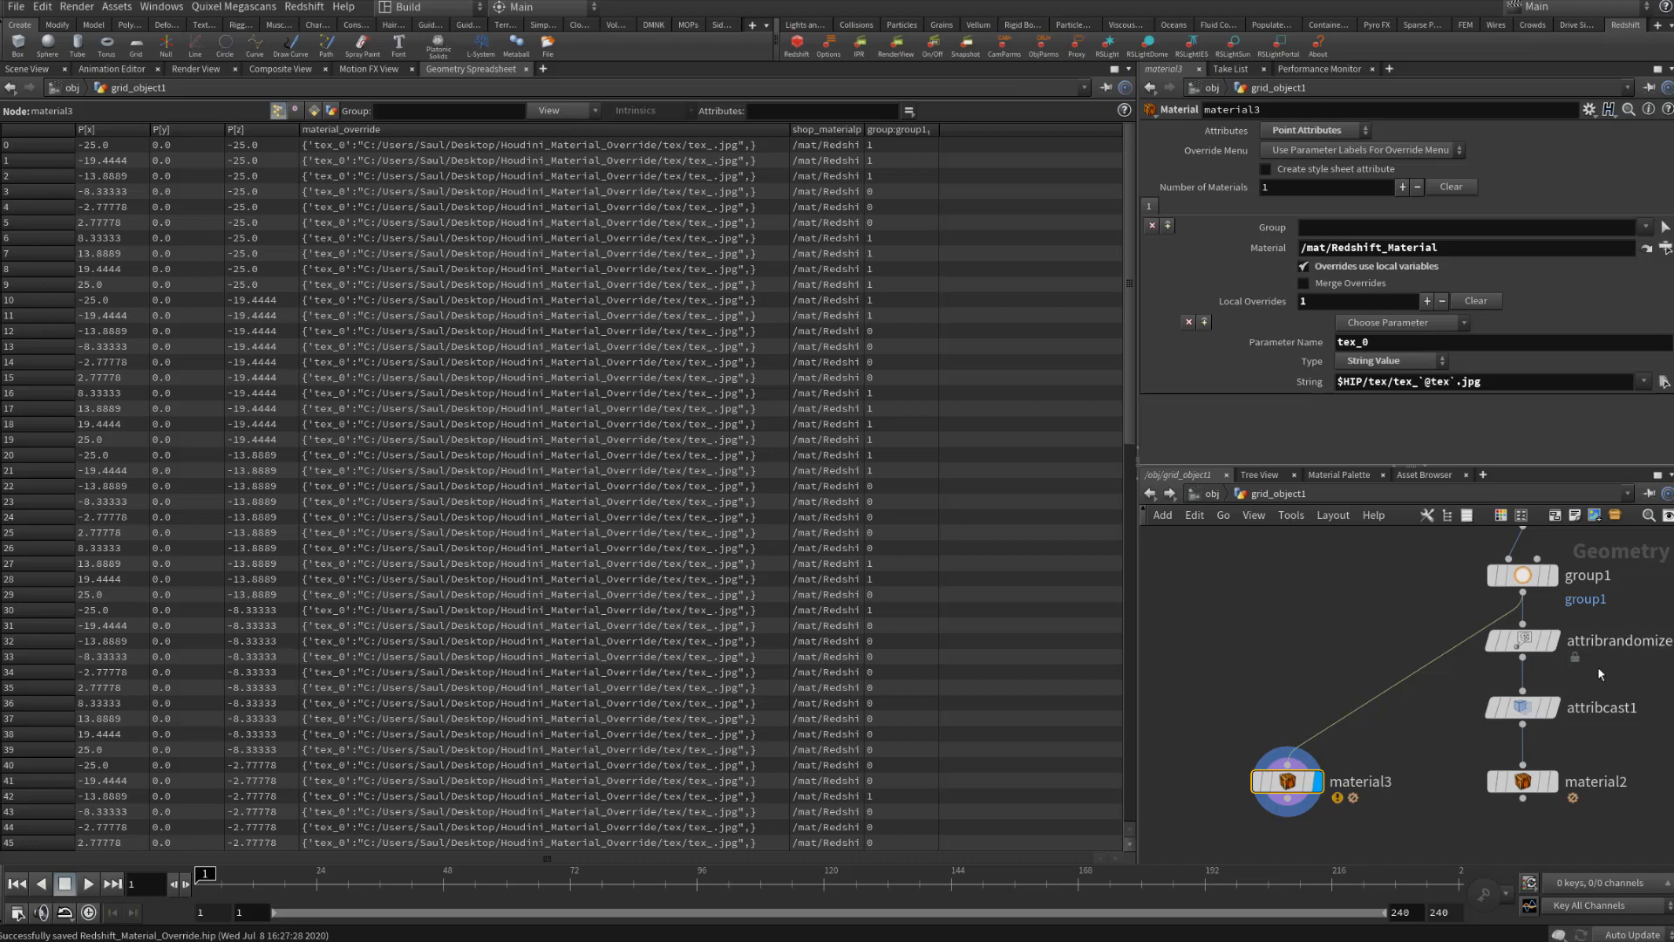
pyautogui.moveTo(1598, 669); pyautogui.dragTo(1650, 691)
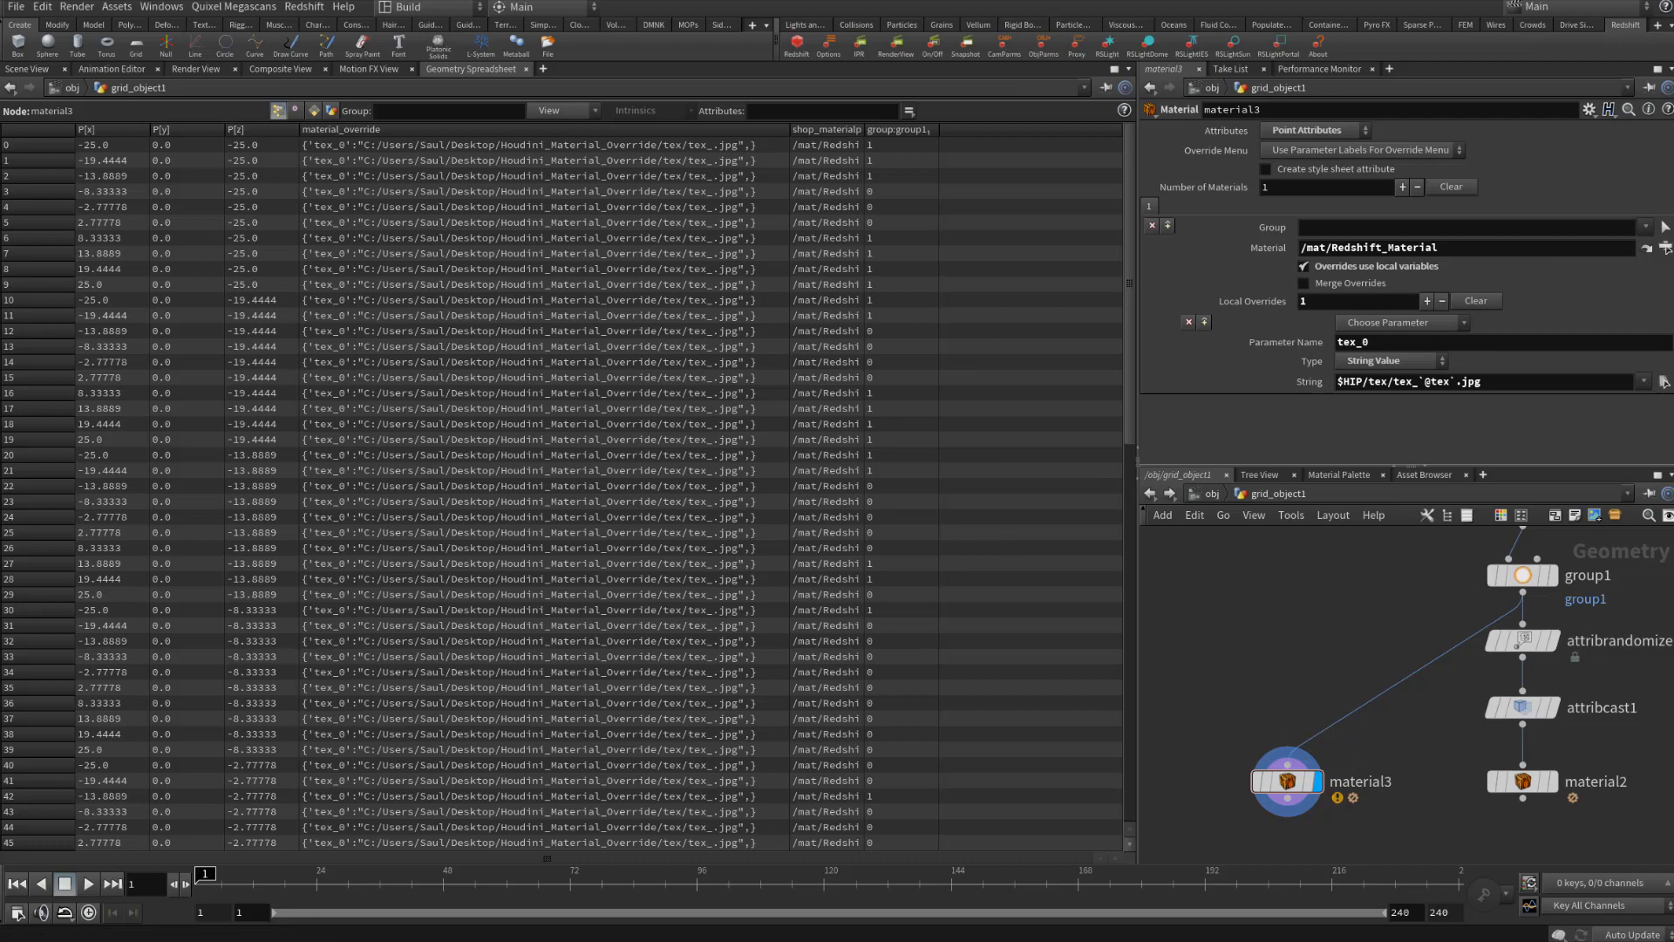
pyautogui.click(1454, 381)
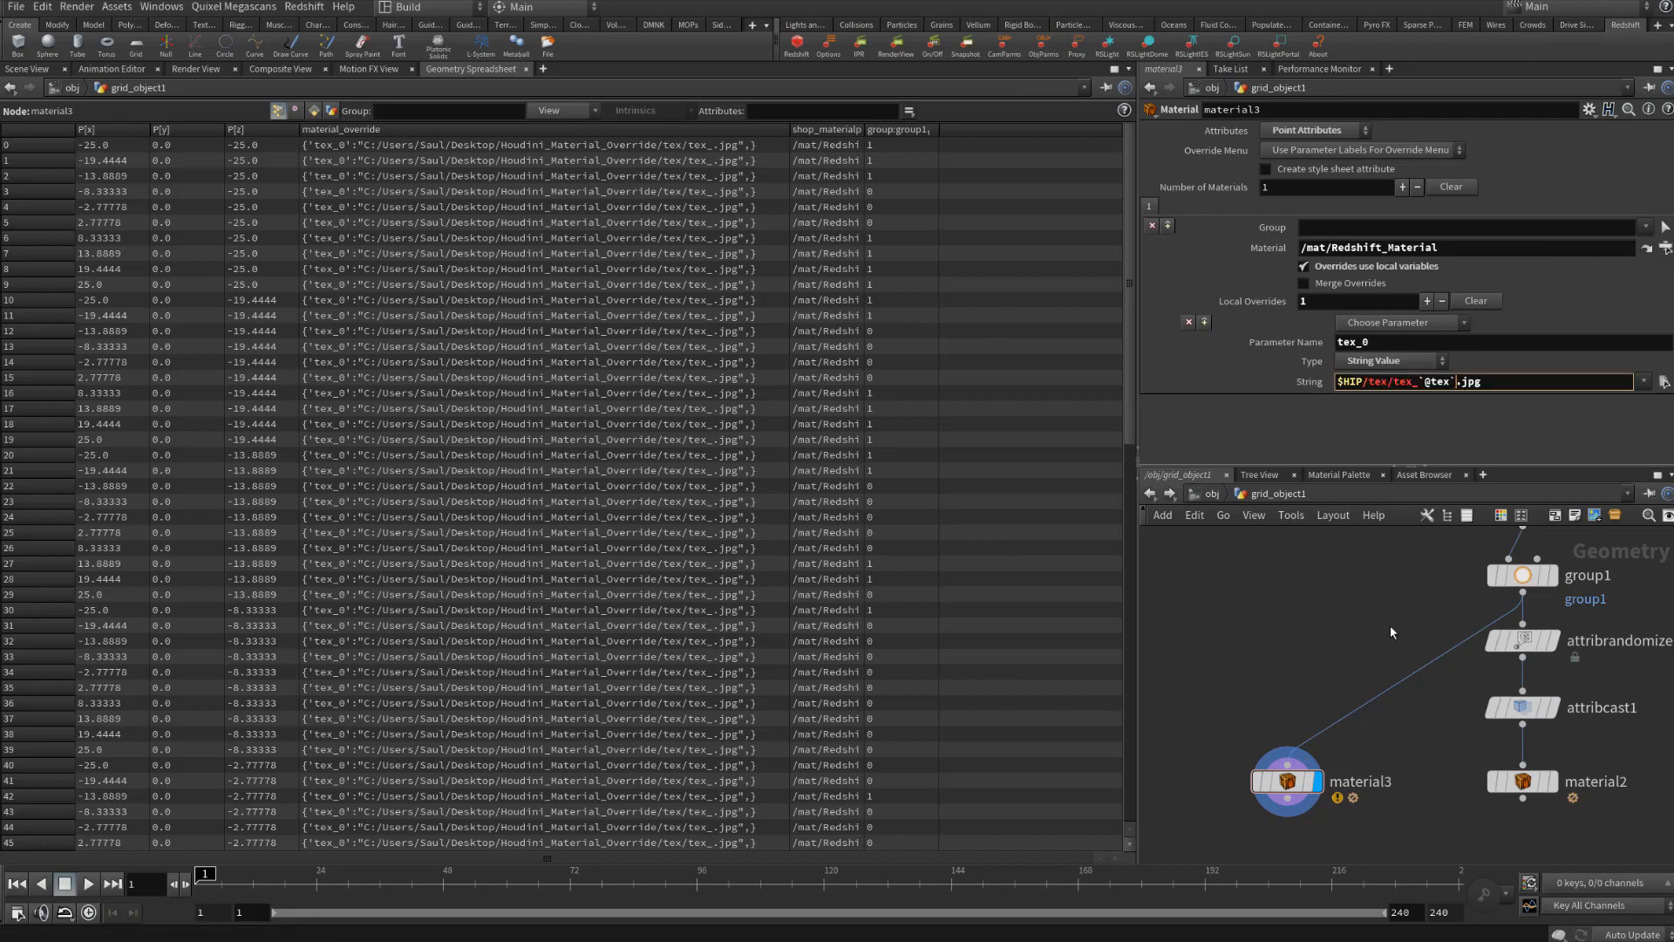
pyautogui.press('BackSpace')
pyautogui.press('BackSpace')
pyautogui.press('BackSpace')
pyautogui.press('BackSpace')
pyautogui.press('BackSpace')
pyautogui.press('BackSpace')
pyautogui.moveTo(1140, 328); pyautogui.dragTo(968, 333)
pyautogui.click(1247, 382)
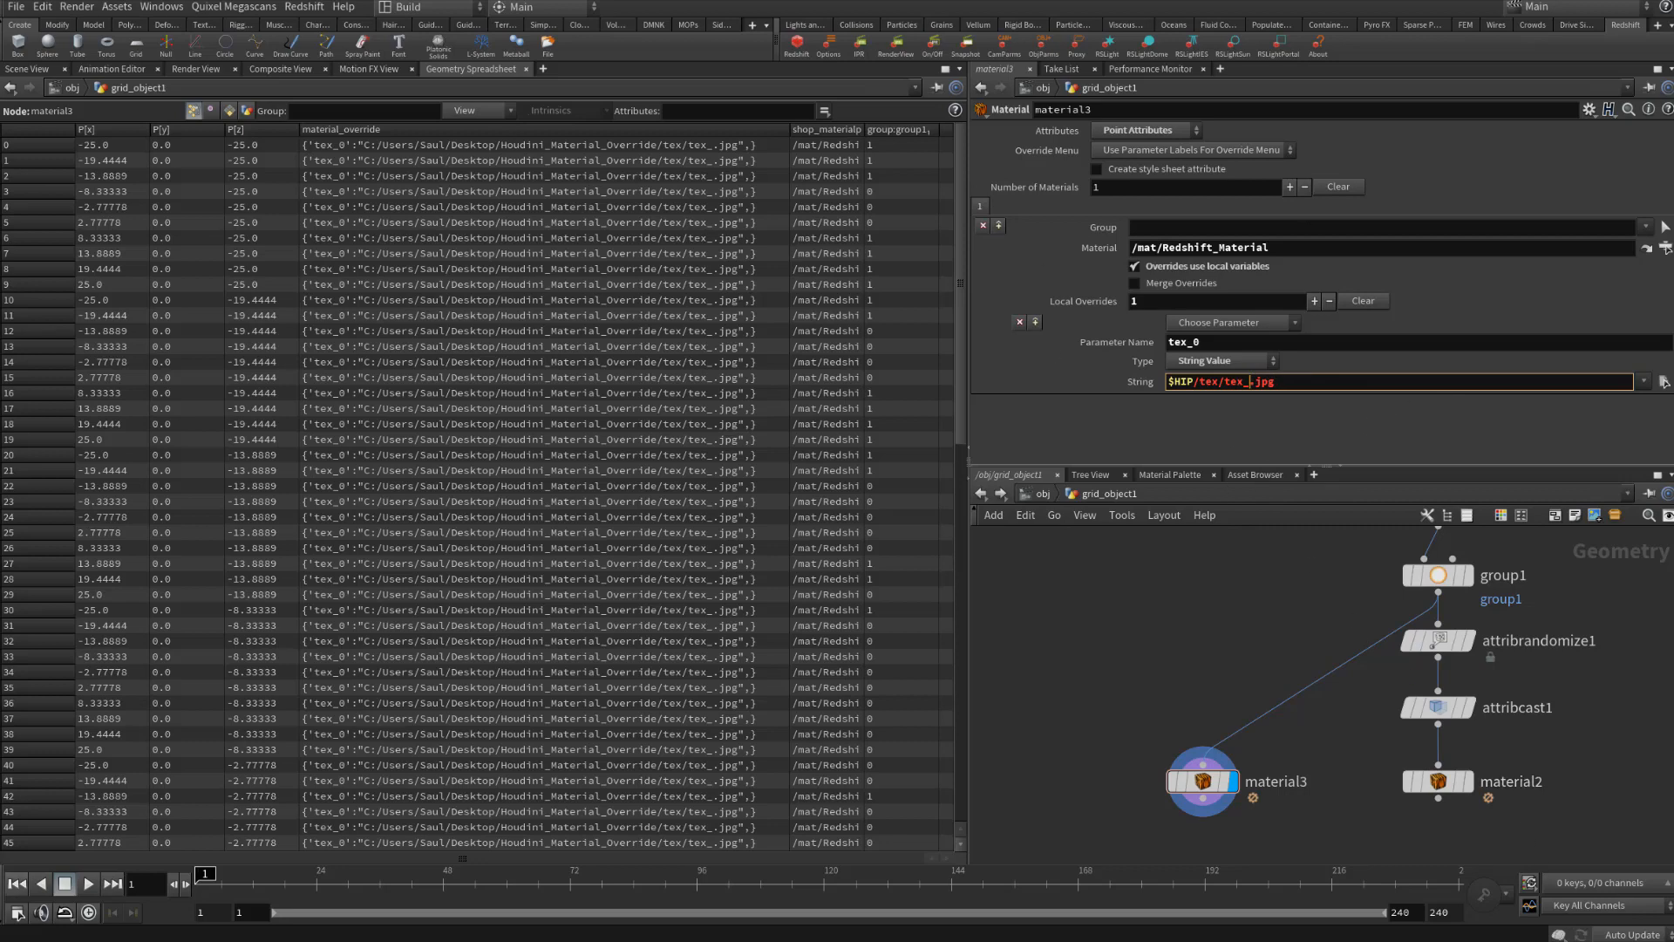
# Copy material3's override path $HIP/tex/tex_.jpg into the empty text document in Notepad++
pyautogui.moveTo(772, 941); pyautogui.dragTo(743, 117)
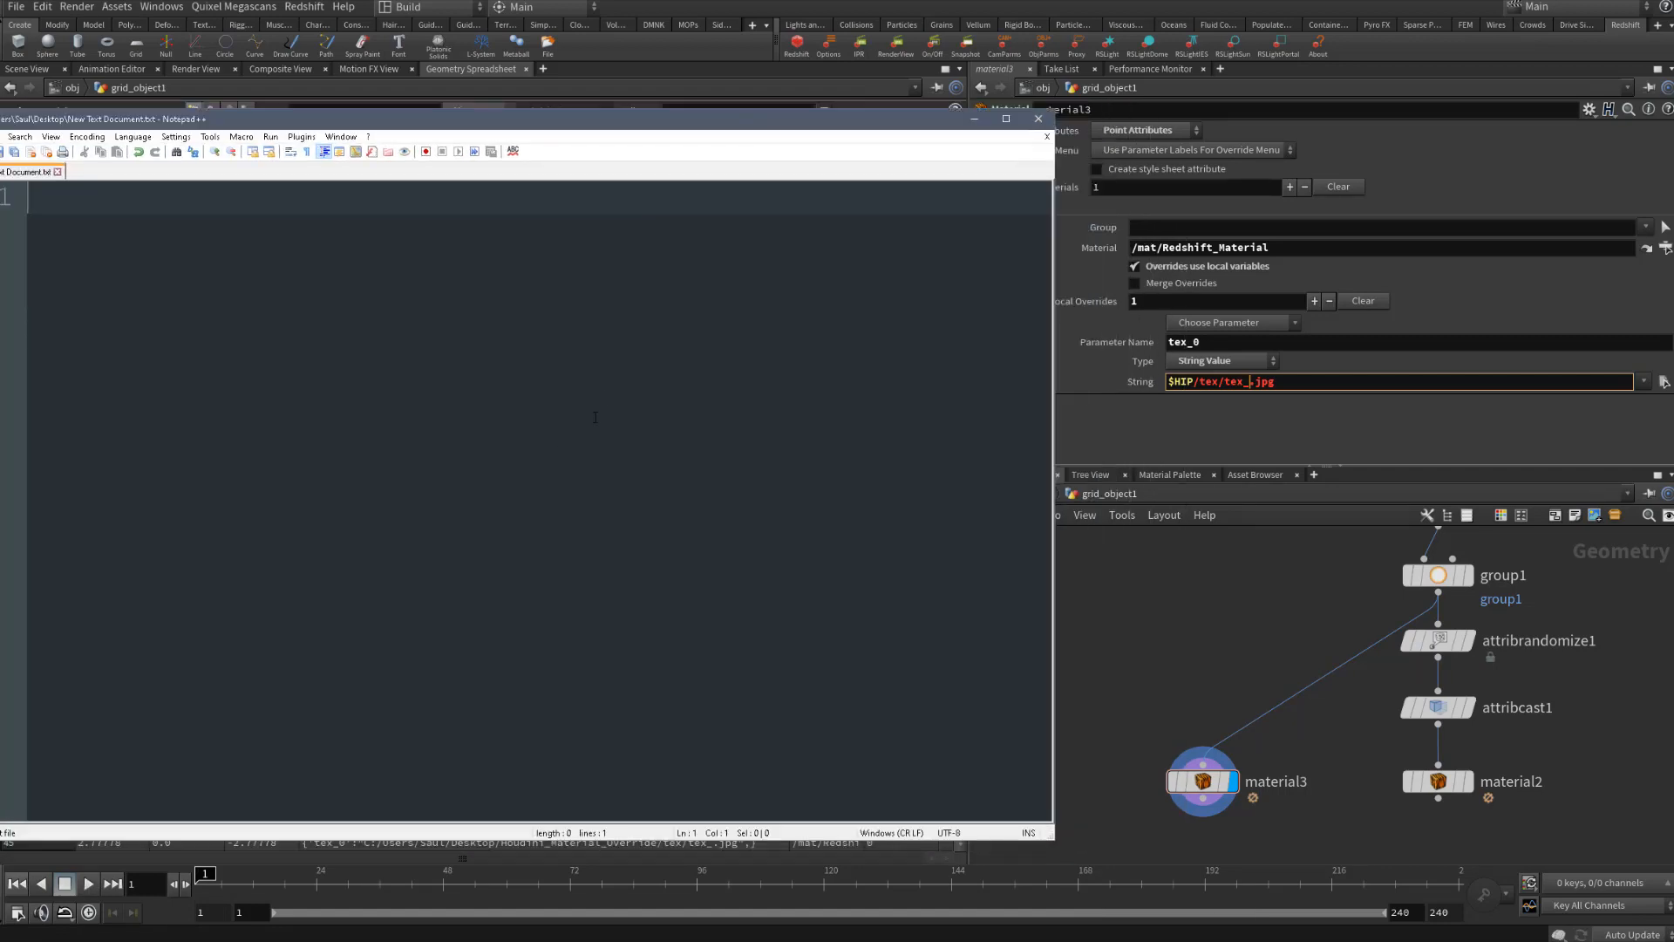
pyautogui.moveTo(1310, 381); pyautogui.dragTo(997, 383)
pyautogui.hotkey('ctrl', 'c')
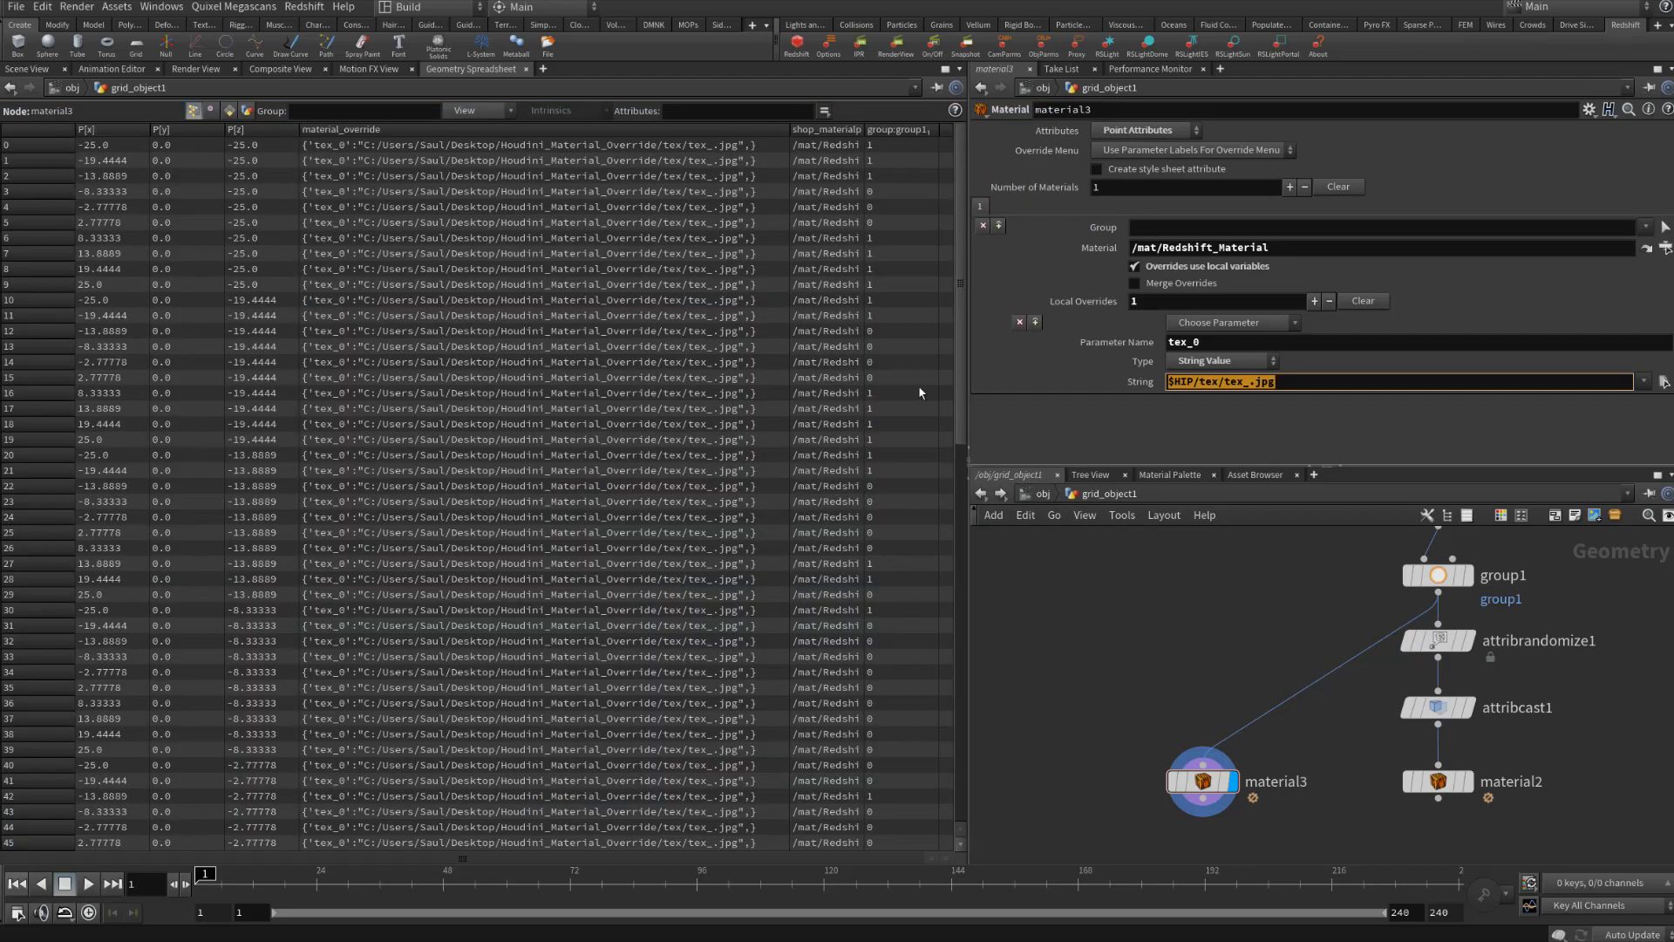
pyautogui.hotkey('alt', 'Tab')
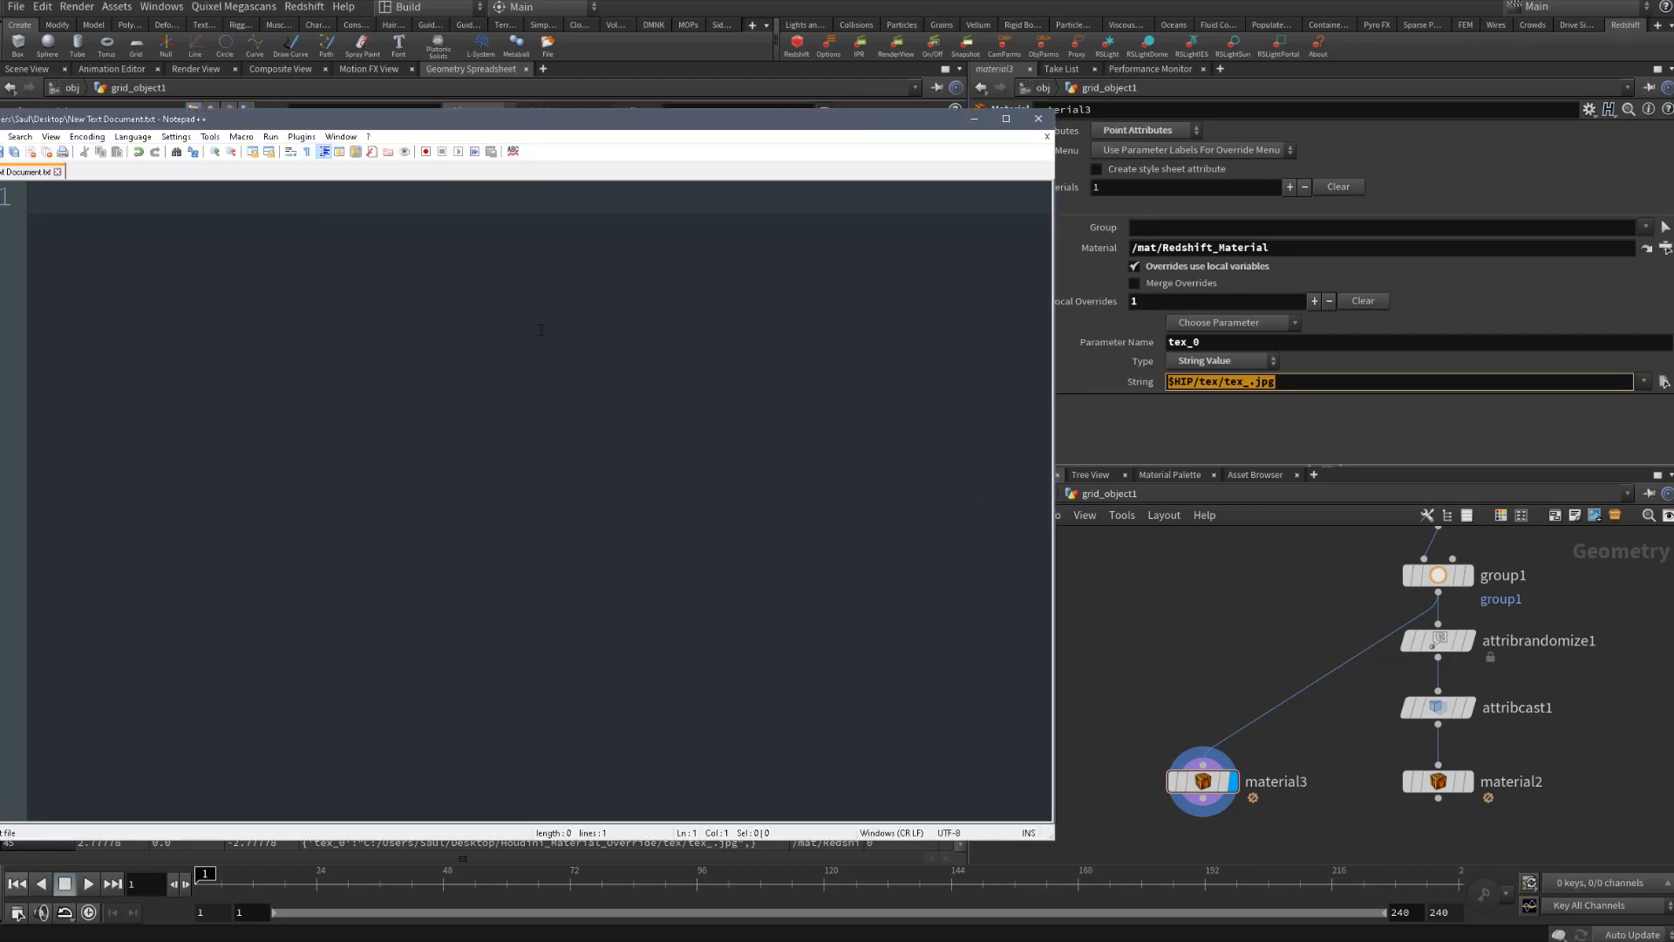
pyautogui.hotkey('ctrl', 'v')
pyautogui.moveTo(419, 120); pyautogui.dragTo(445, 136)
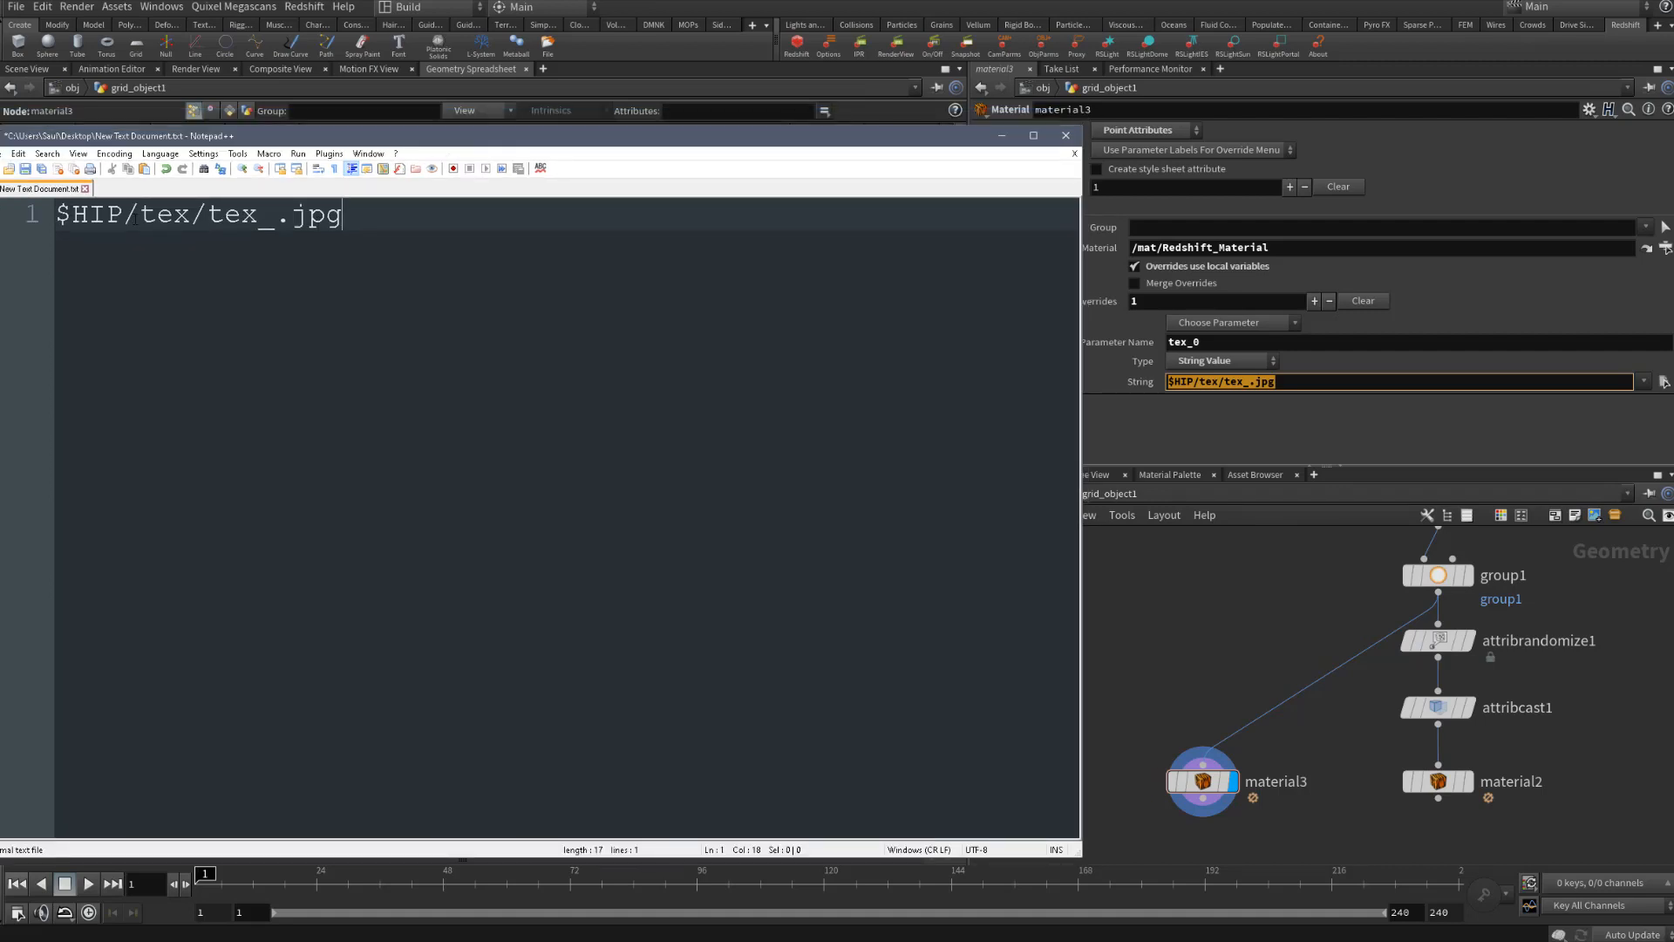
# Insert `int(rand($PT) before .jpg in the text document's path
pyautogui.press('Left')
pyautogui.press('Left')
pyautogui.press('Left')
pyautogui.press('Left')
pyautogui.write('`')
pyautogui.write('int(rand')
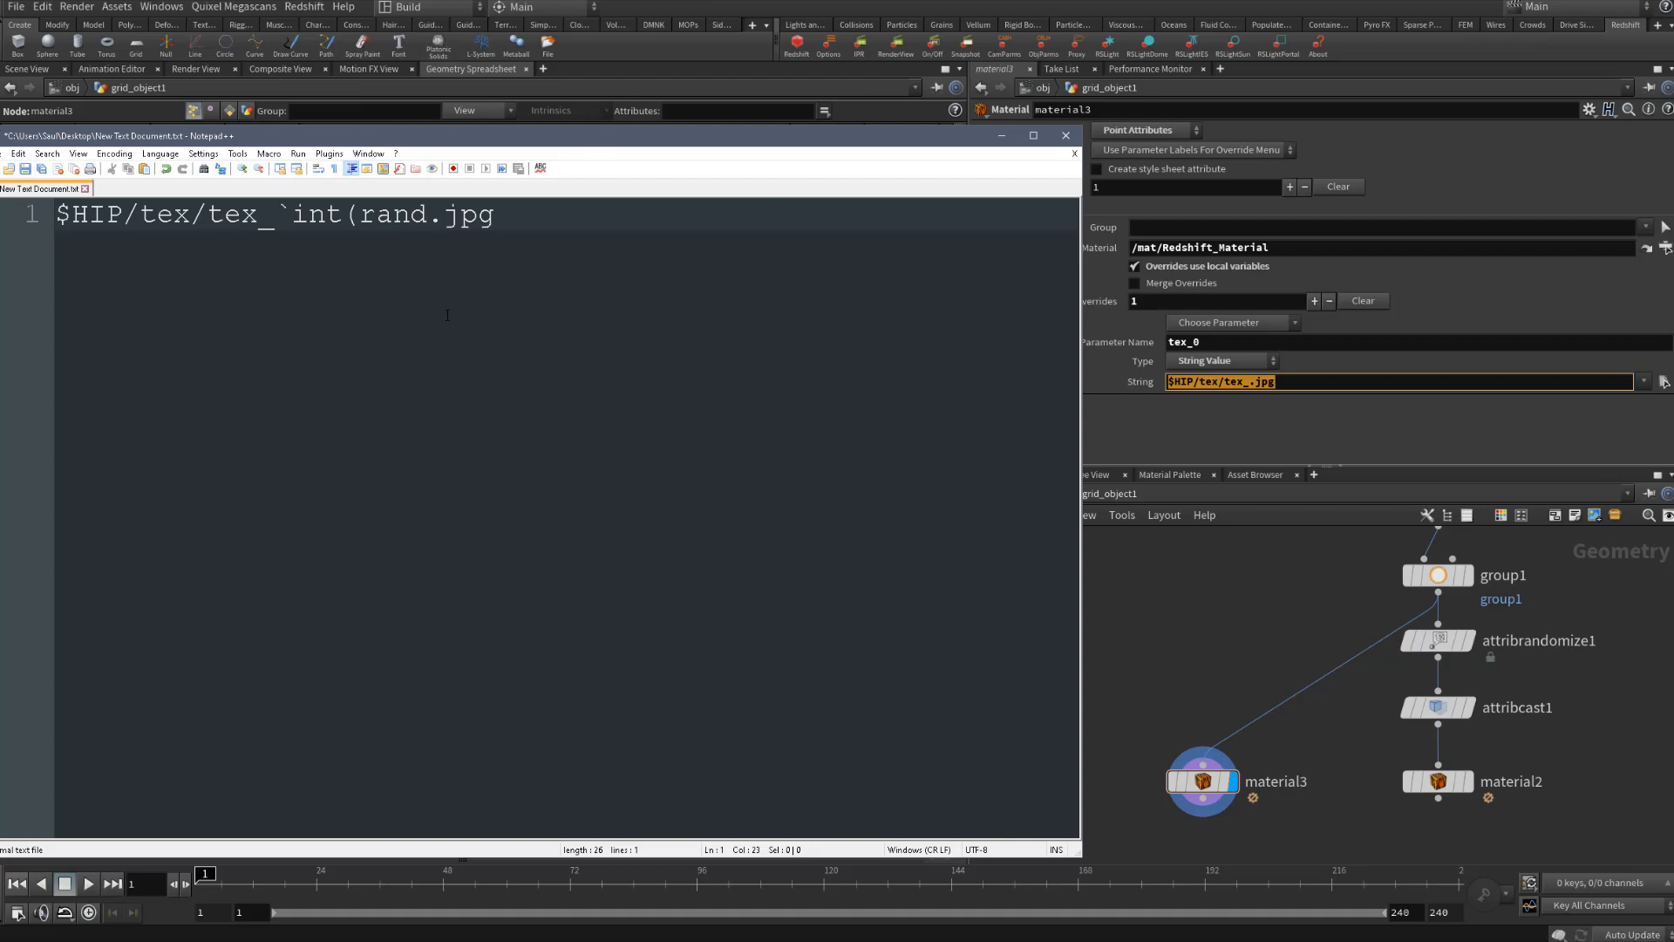
pyautogui.write('($PT')
pyautogui.write(')')
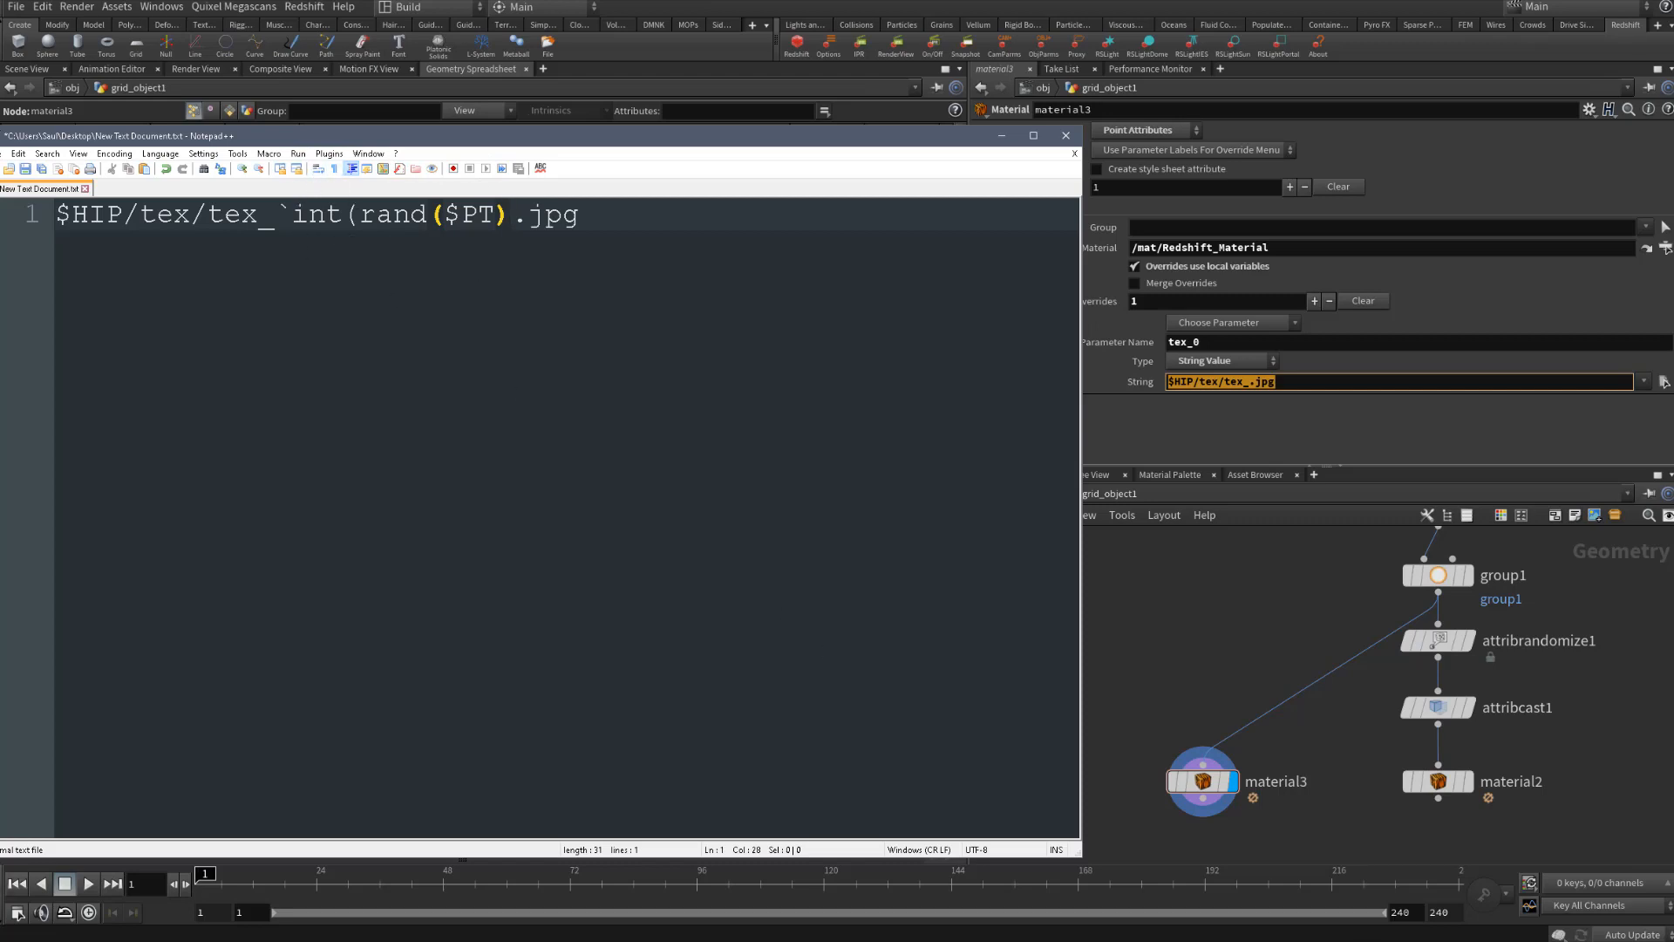
# Copy $HIP/tex/tex_`int(rand($PT).jpg from the text document into material3's tex_0 override string in Houdini
pyautogui.hotkey('alt', 'Tab')
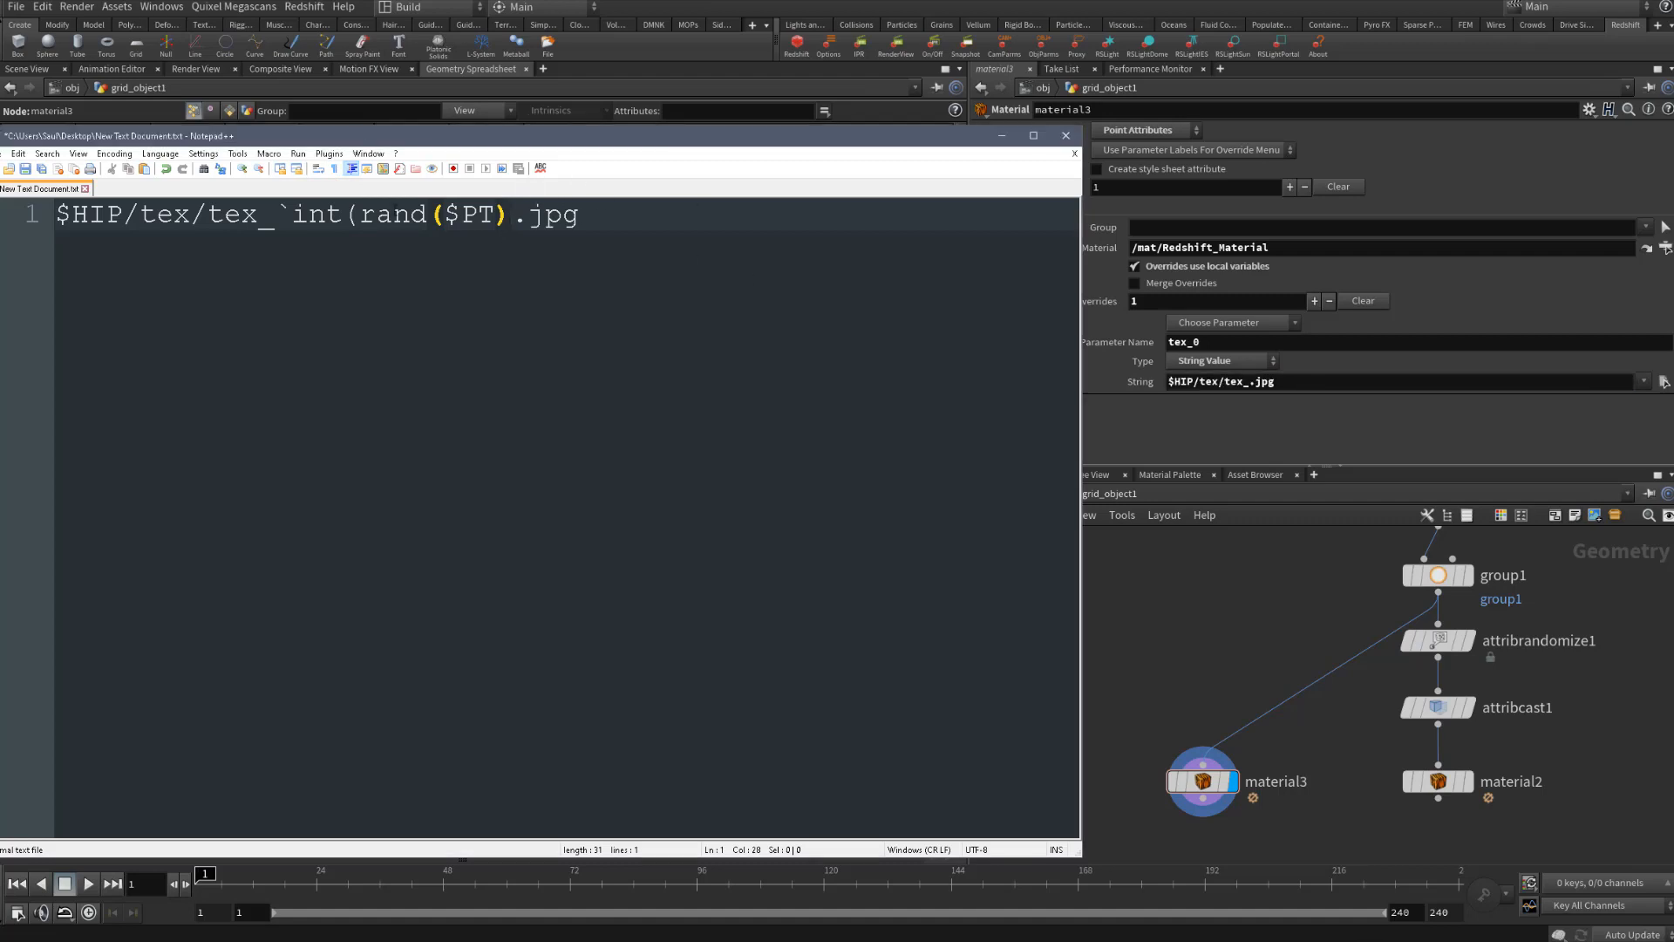
pyautogui.moveTo(599, 229); pyautogui.dragTo(27, 195)
pyautogui.hotkey('ctrl', 'c')
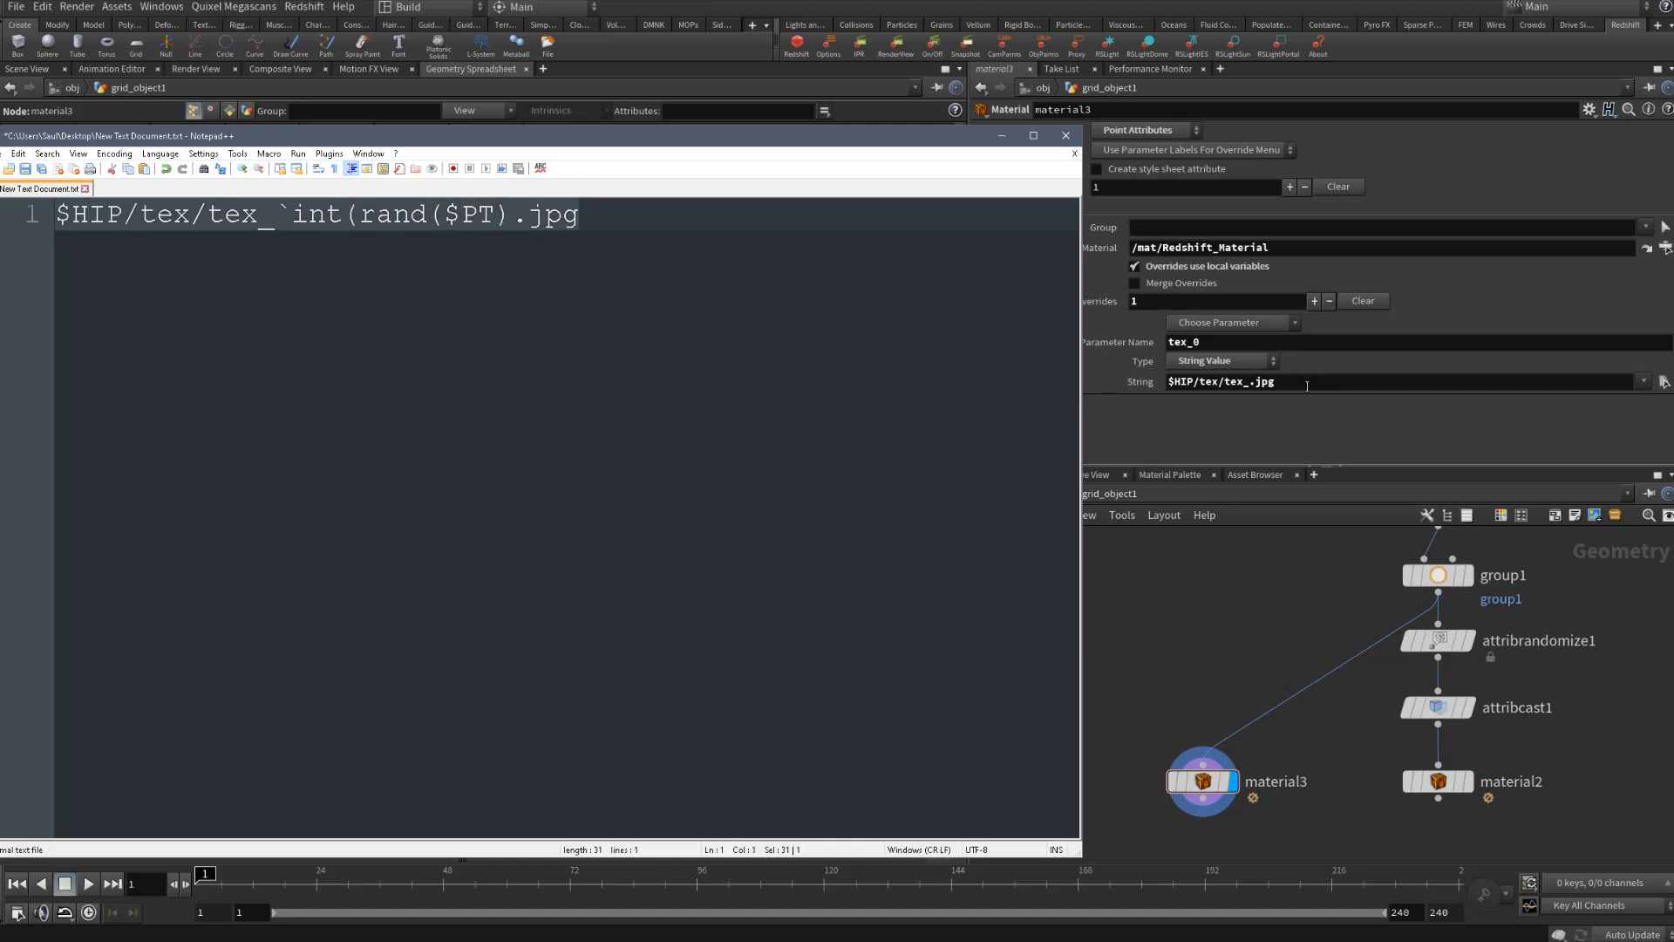
pyautogui.hotkey('alt', 'Tab')
pyautogui.hotkey('ctrl', 'v')
pyautogui.press('Return')
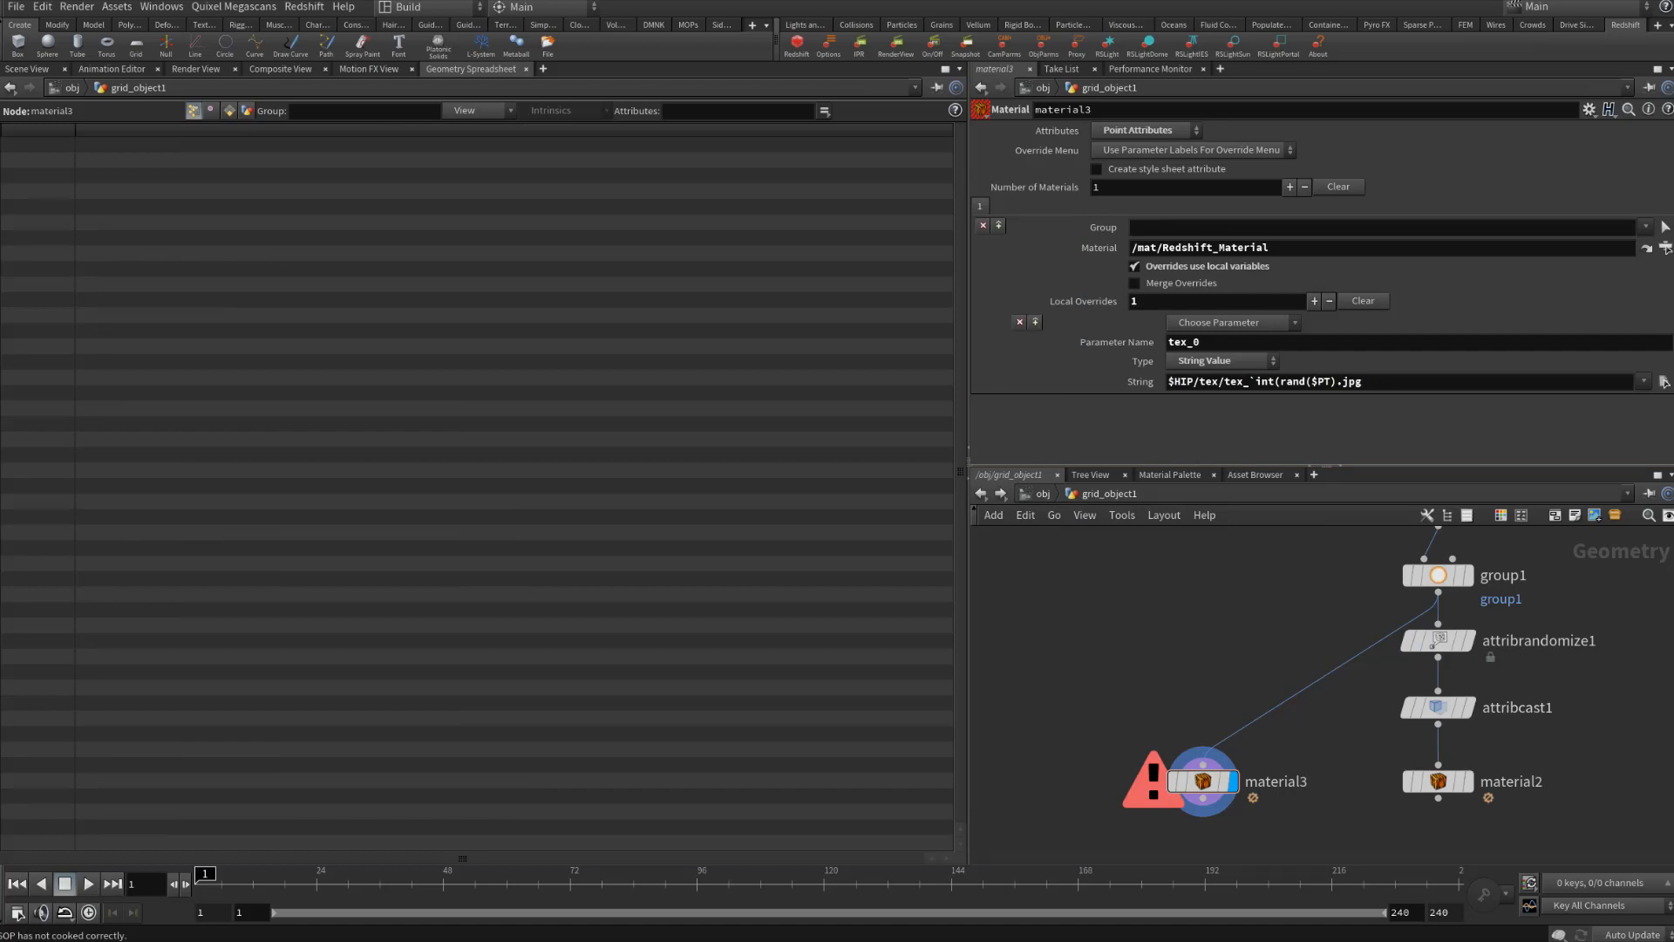
# Add a closing backtick before .jpg in material3's tex_0 override string
pyautogui.hotkey('alt', 'Tab')
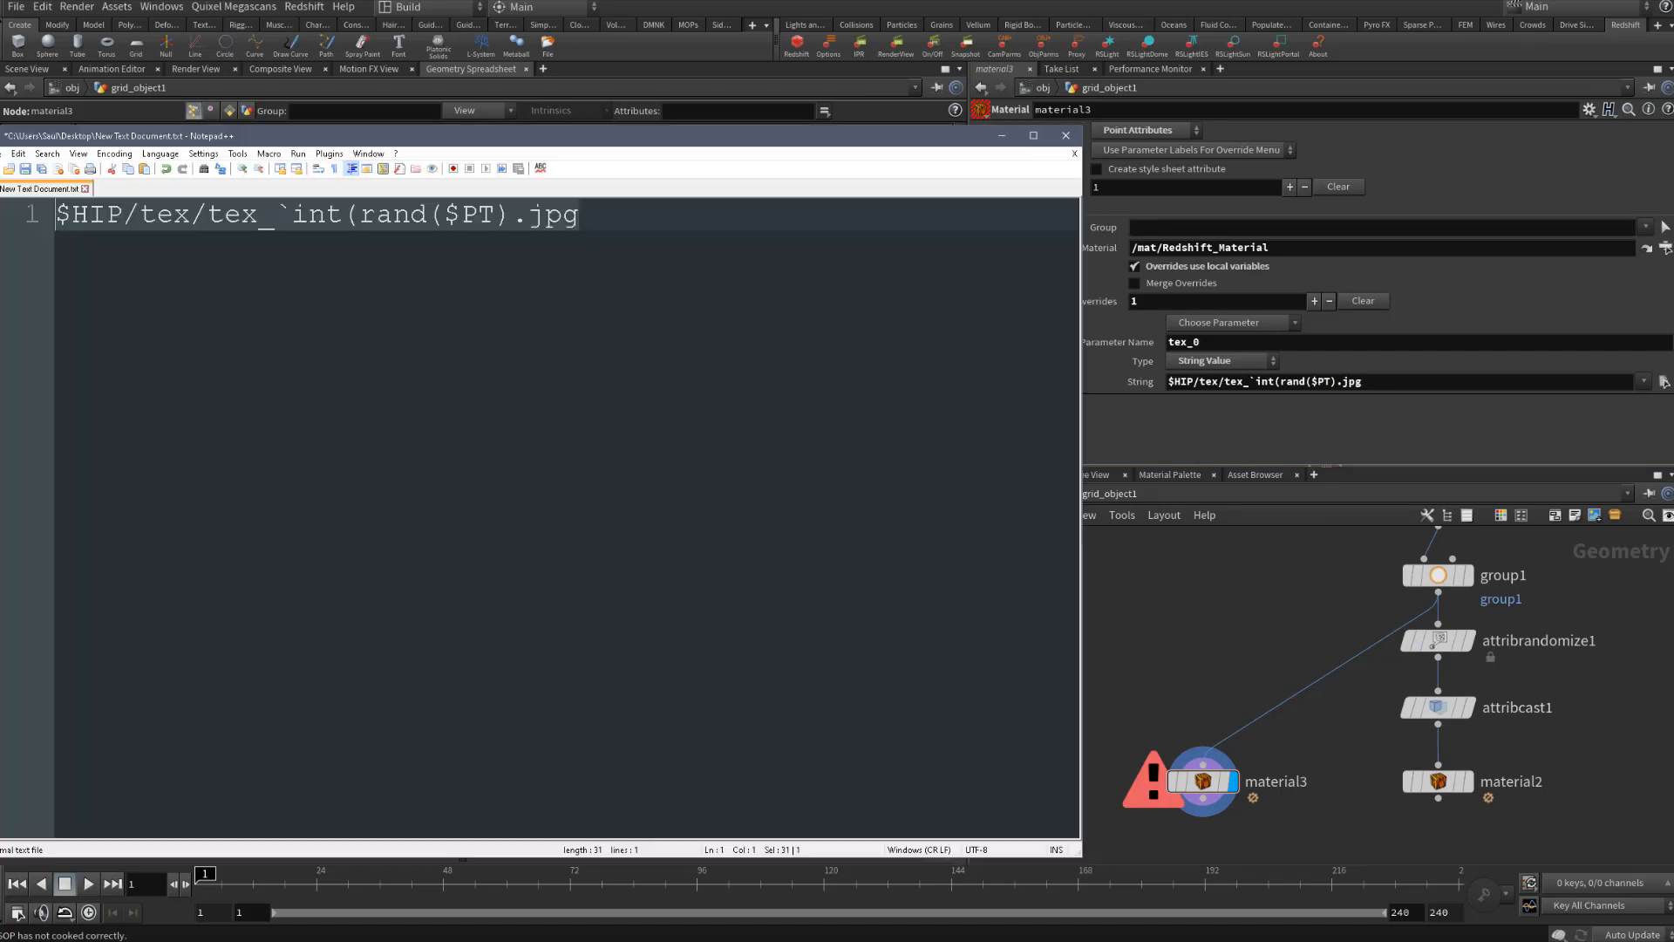
pyautogui.click(508, 215)
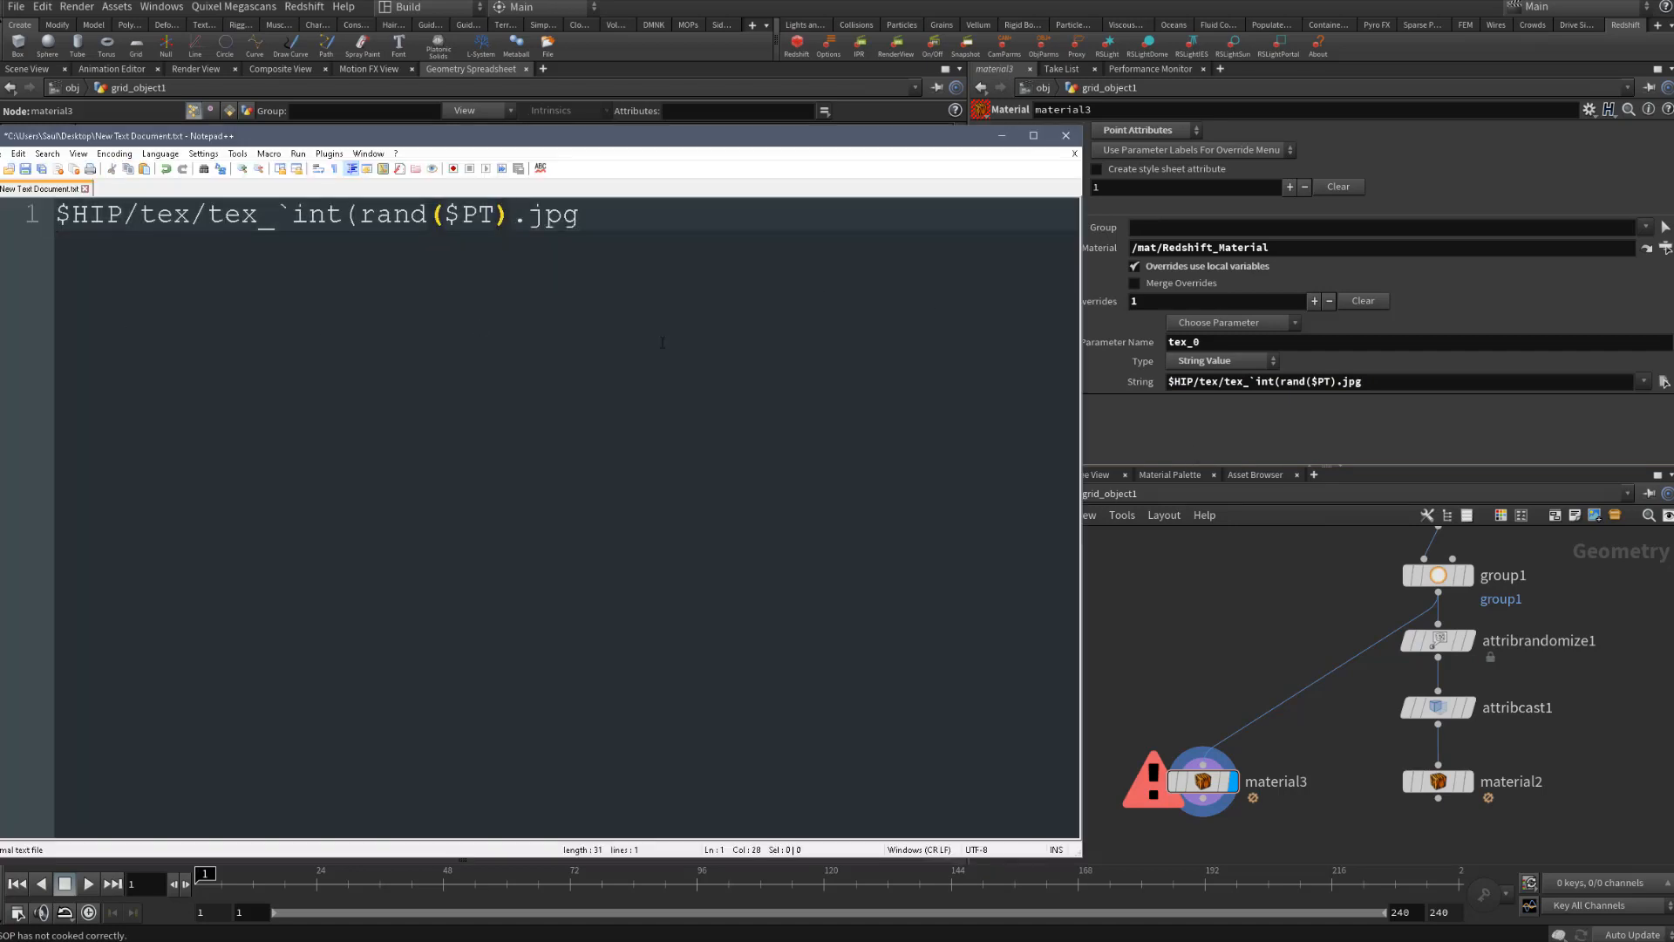
pyautogui.click(1343, 382)
pyautogui.write('`')
pyautogui.press('Return')
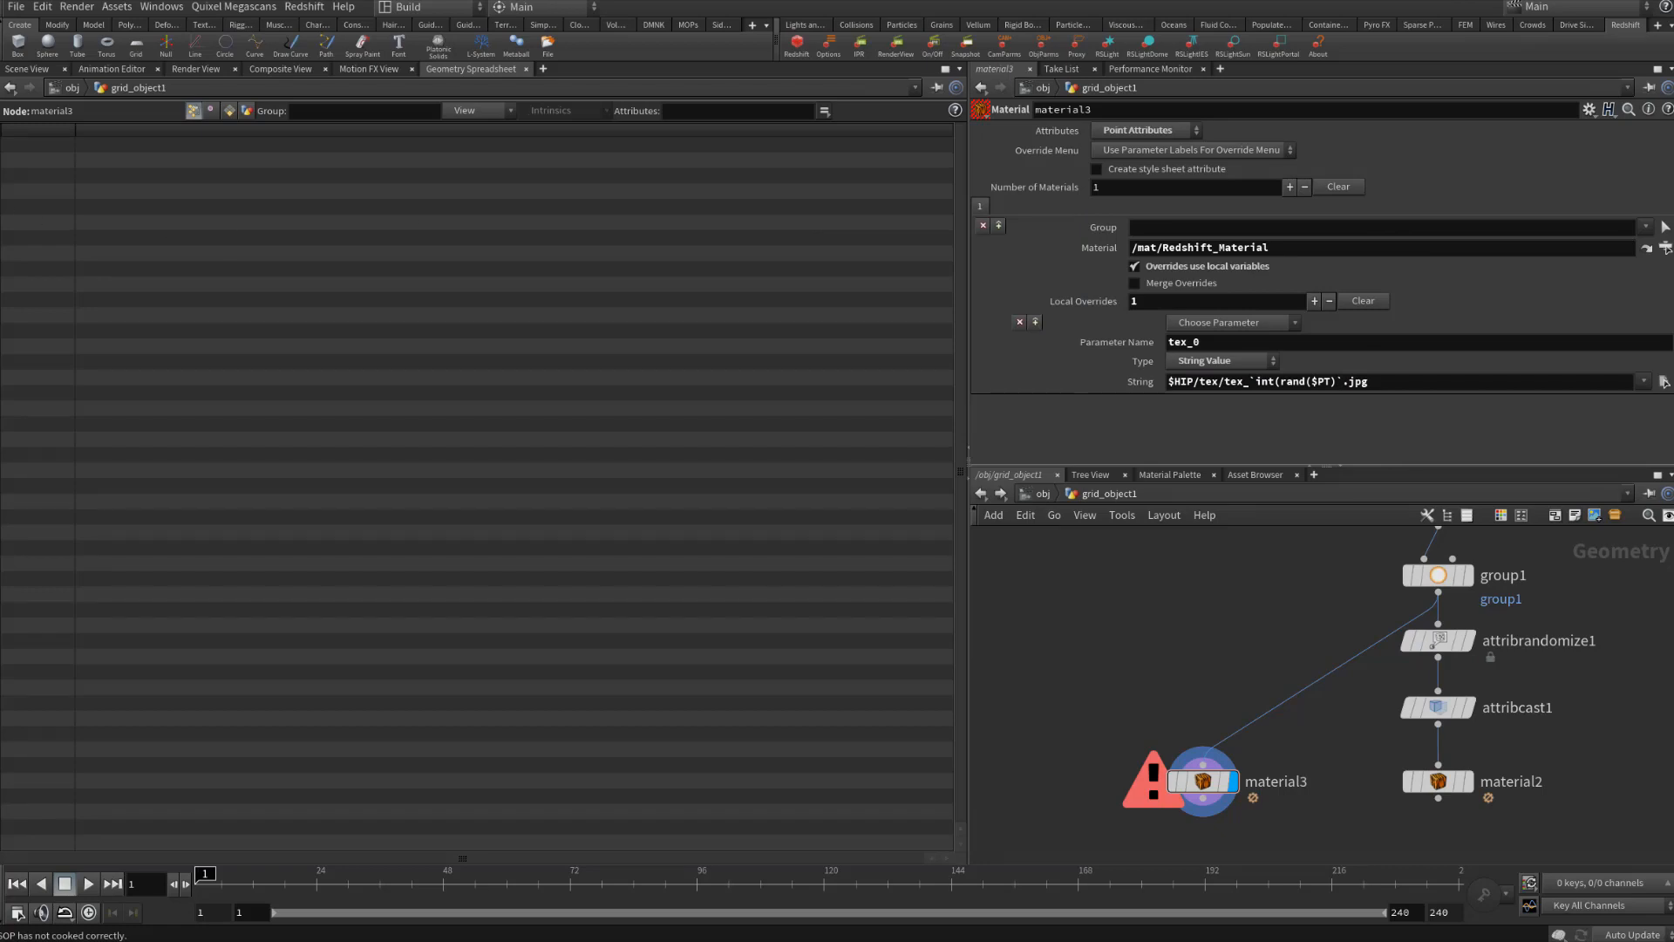
# Complete the expression as `int(rand($PT))` in both the text document and material3's override string, and widen the material_override column
pyautogui.hotkey('alt', 'Tab')
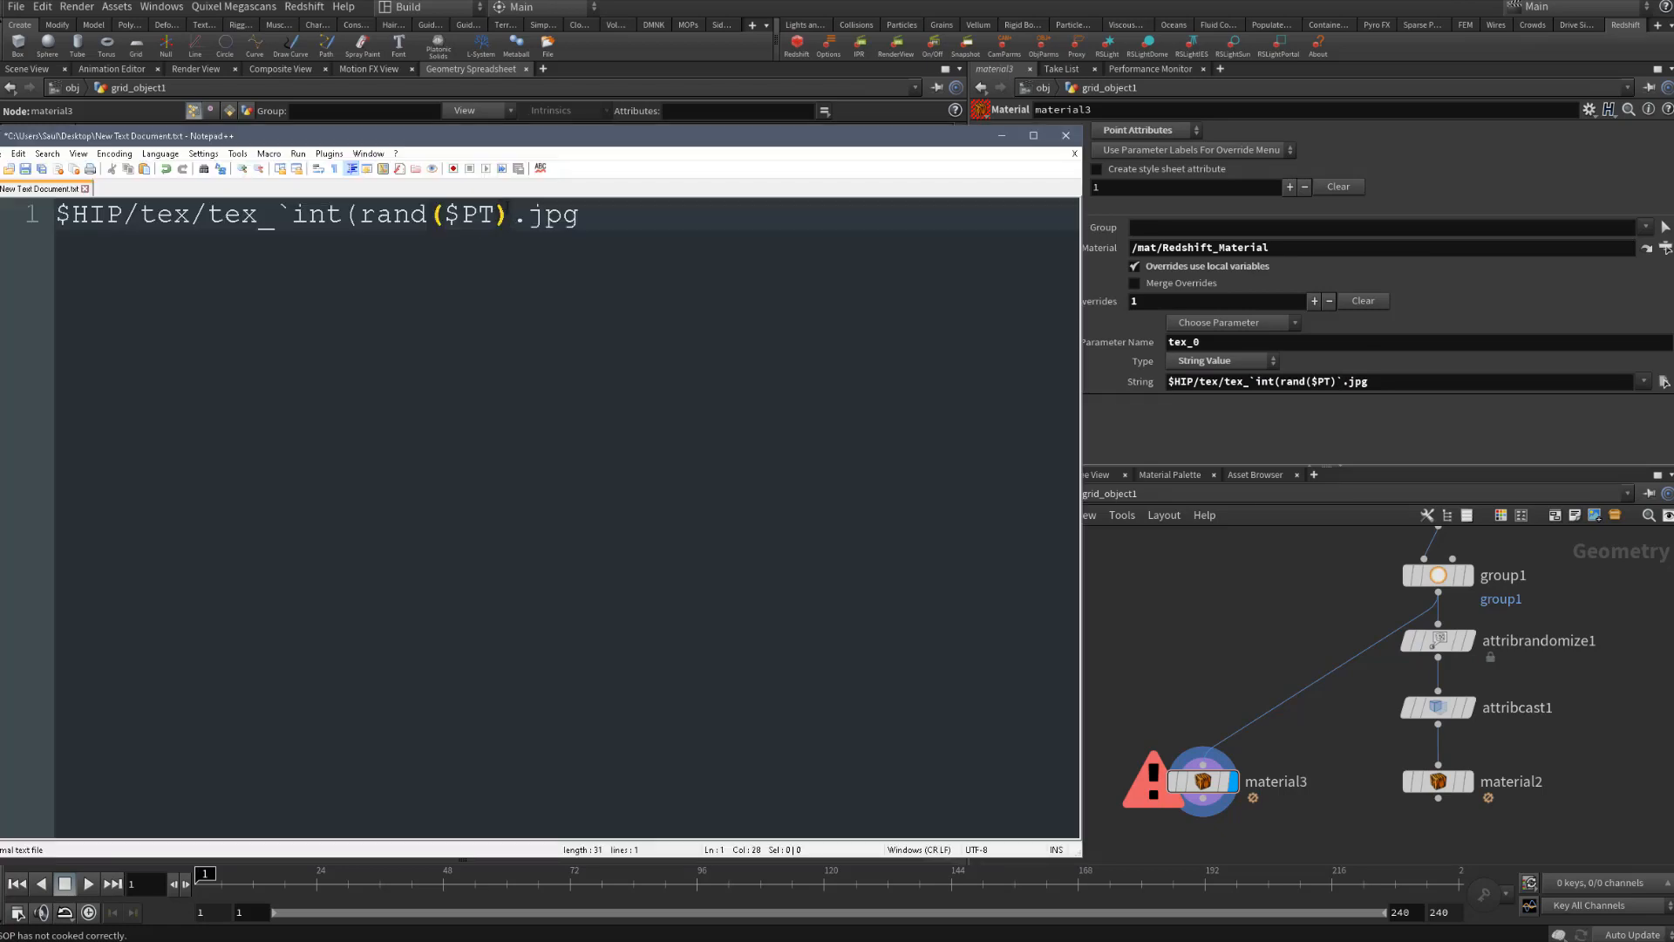
pyautogui.press('Left')
pyautogui.write(')')
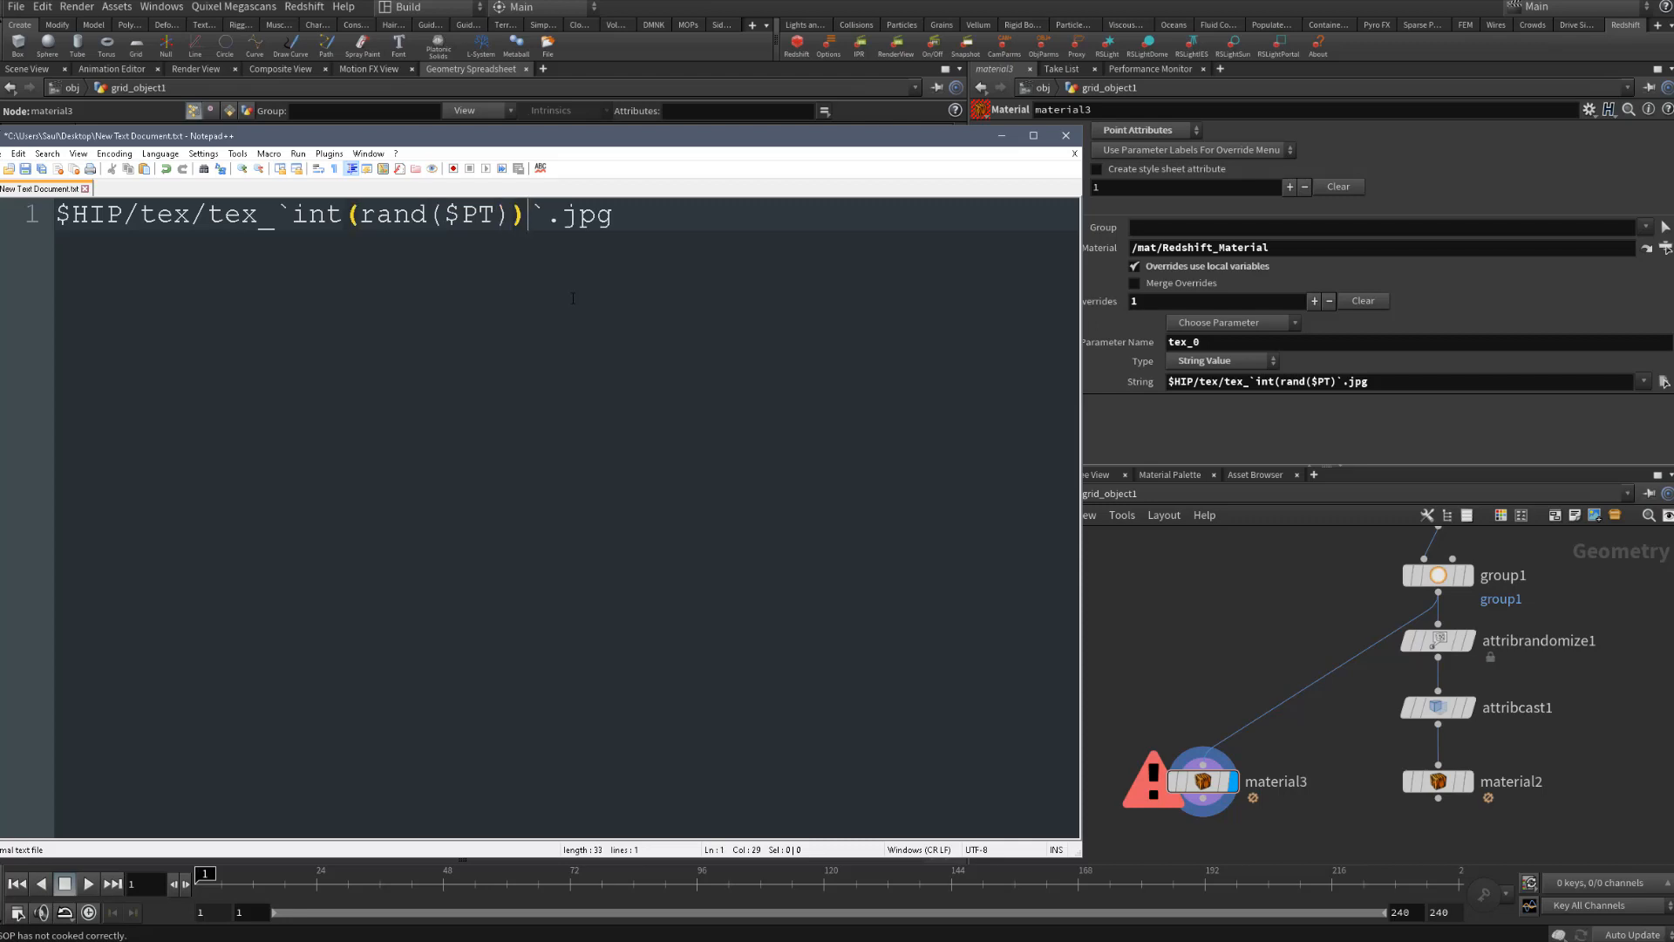
pyautogui.click(1334, 384)
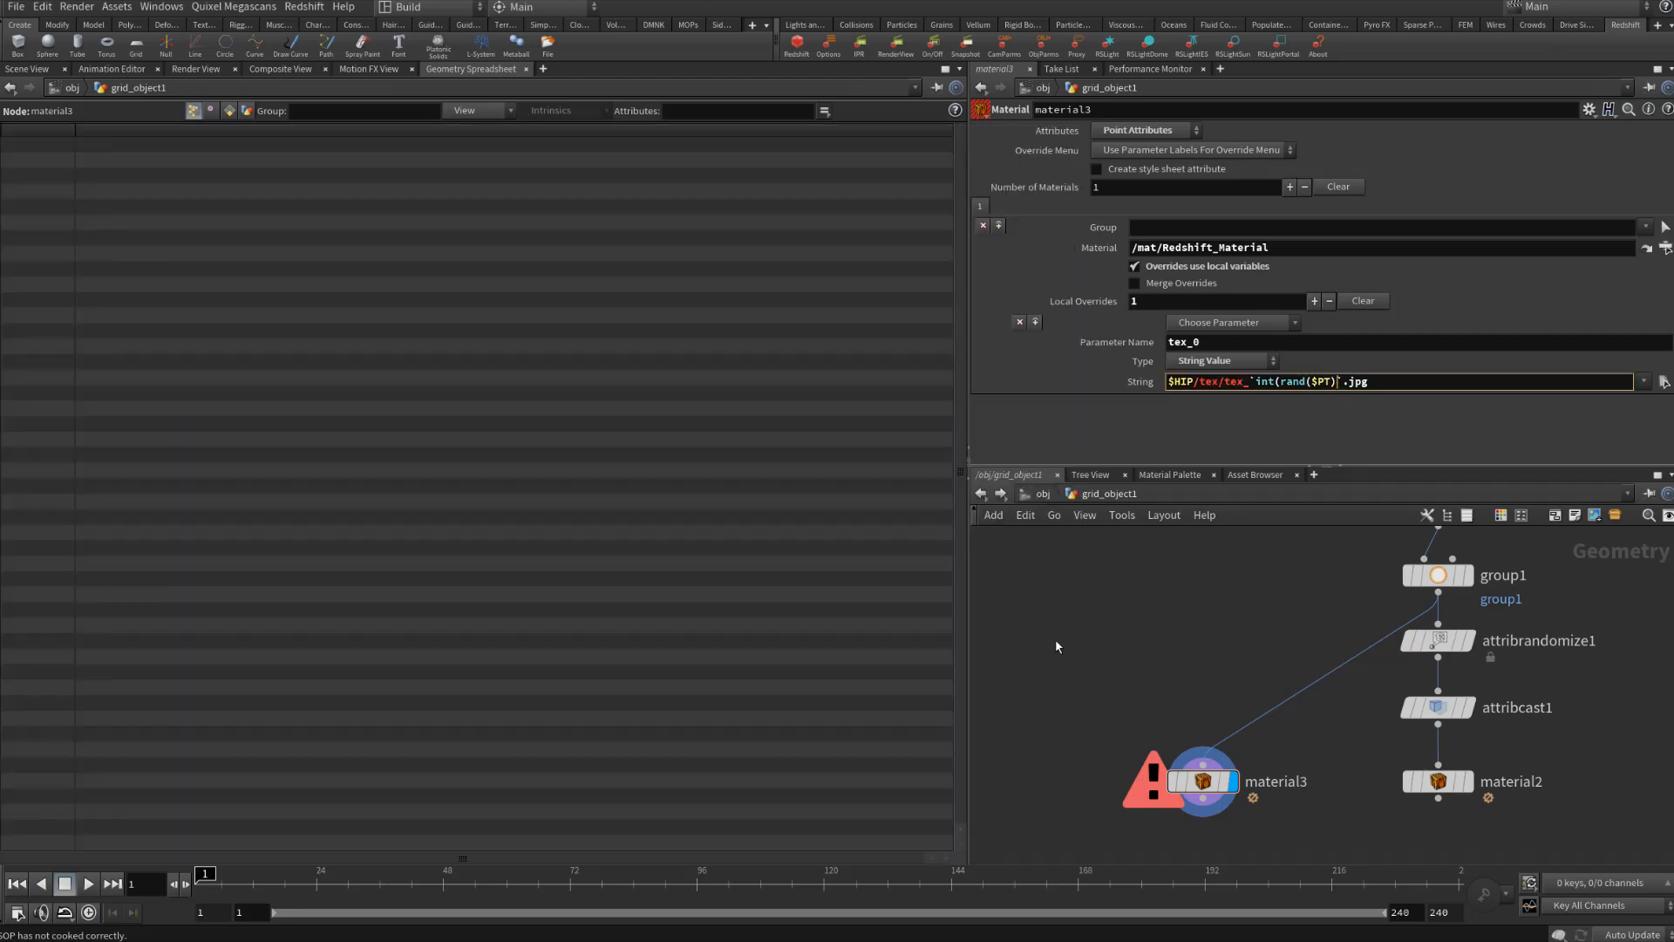
pyautogui.write(')')
pyautogui.press('Return')
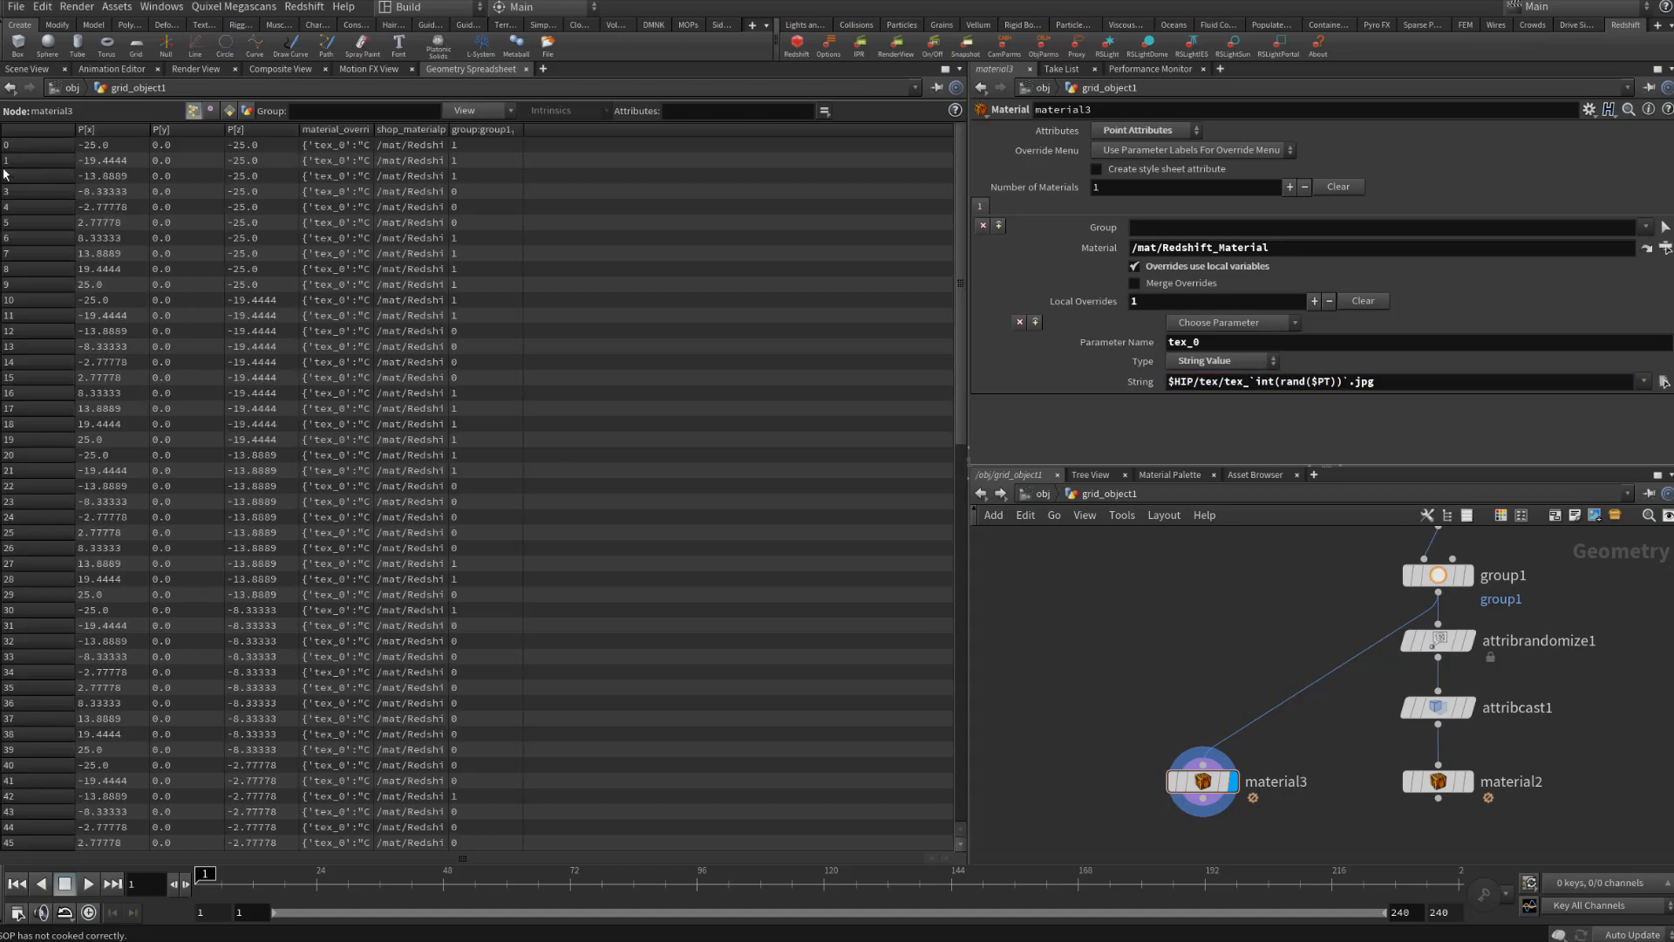
pyautogui.moveTo(374, 131); pyautogui.dragTo(810, 178)
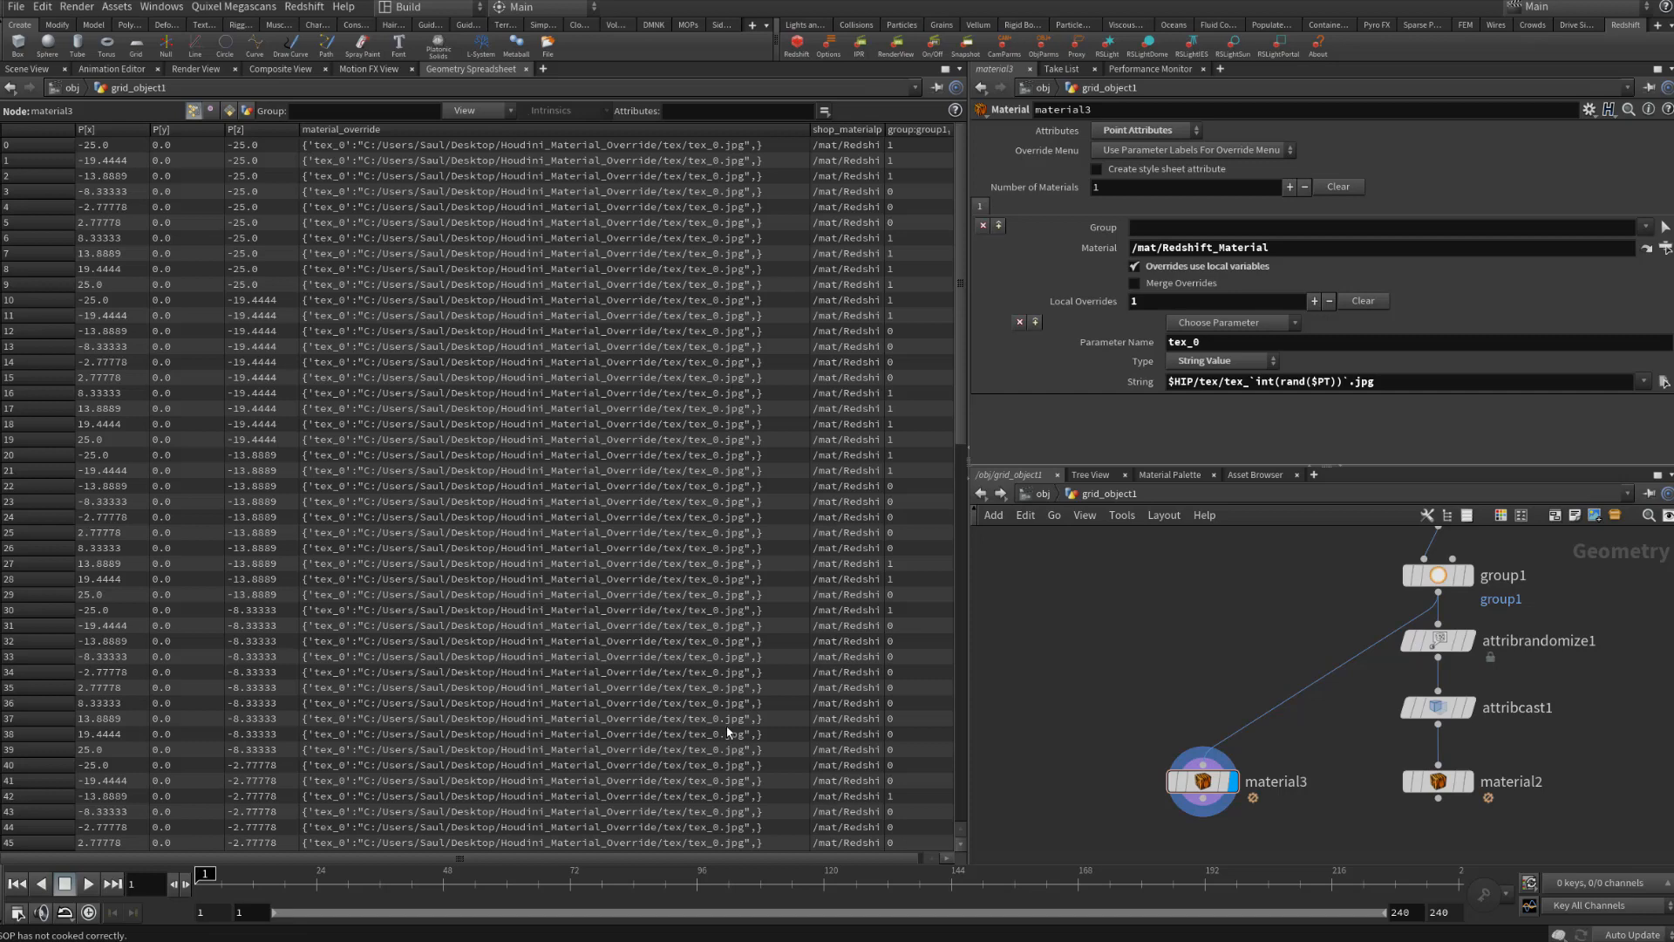
# Multiply the random value by 3 in the text document, giving $HIP/tex/tex_`int(rand($PT)*3)`.jpg
pyautogui.hotkey('alt', 'Tab')
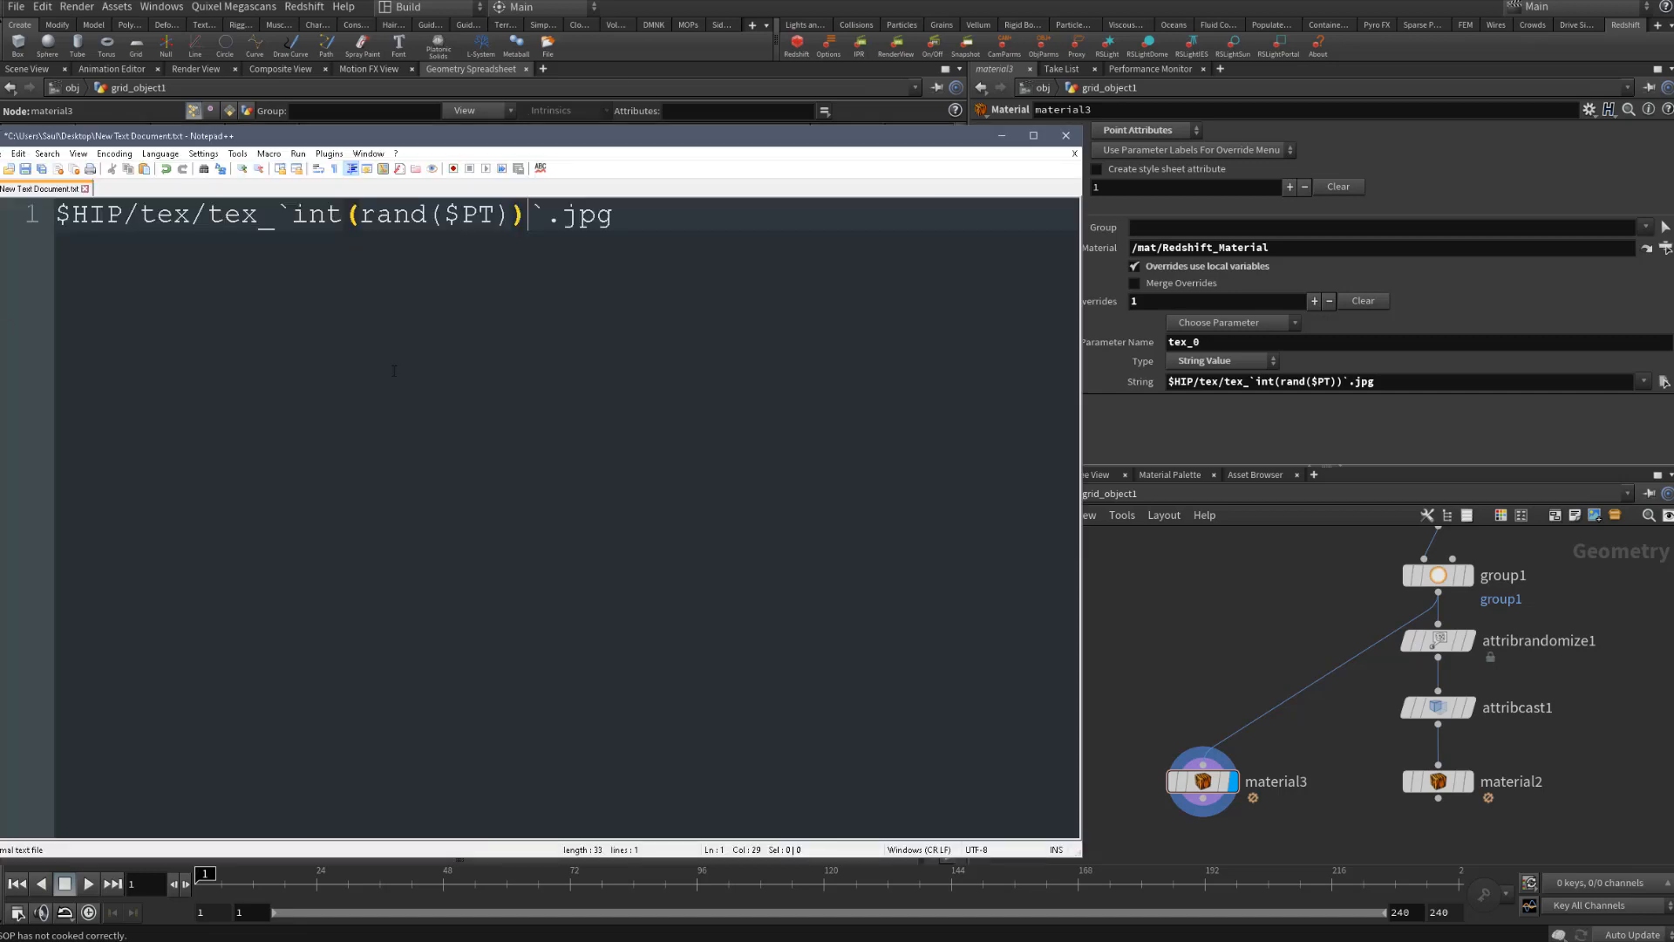
pyautogui.press('Left')
pyautogui.write('*3')
pyautogui.press('Return')
pyautogui.press('BackSpace')
# Replace material3's tex_0 override string with $HIP/tex/tex_`int(rand($PT)*3)`.jpg from the text document
pyautogui.moveTo(649, 216); pyautogui.dragTo(55, 215)
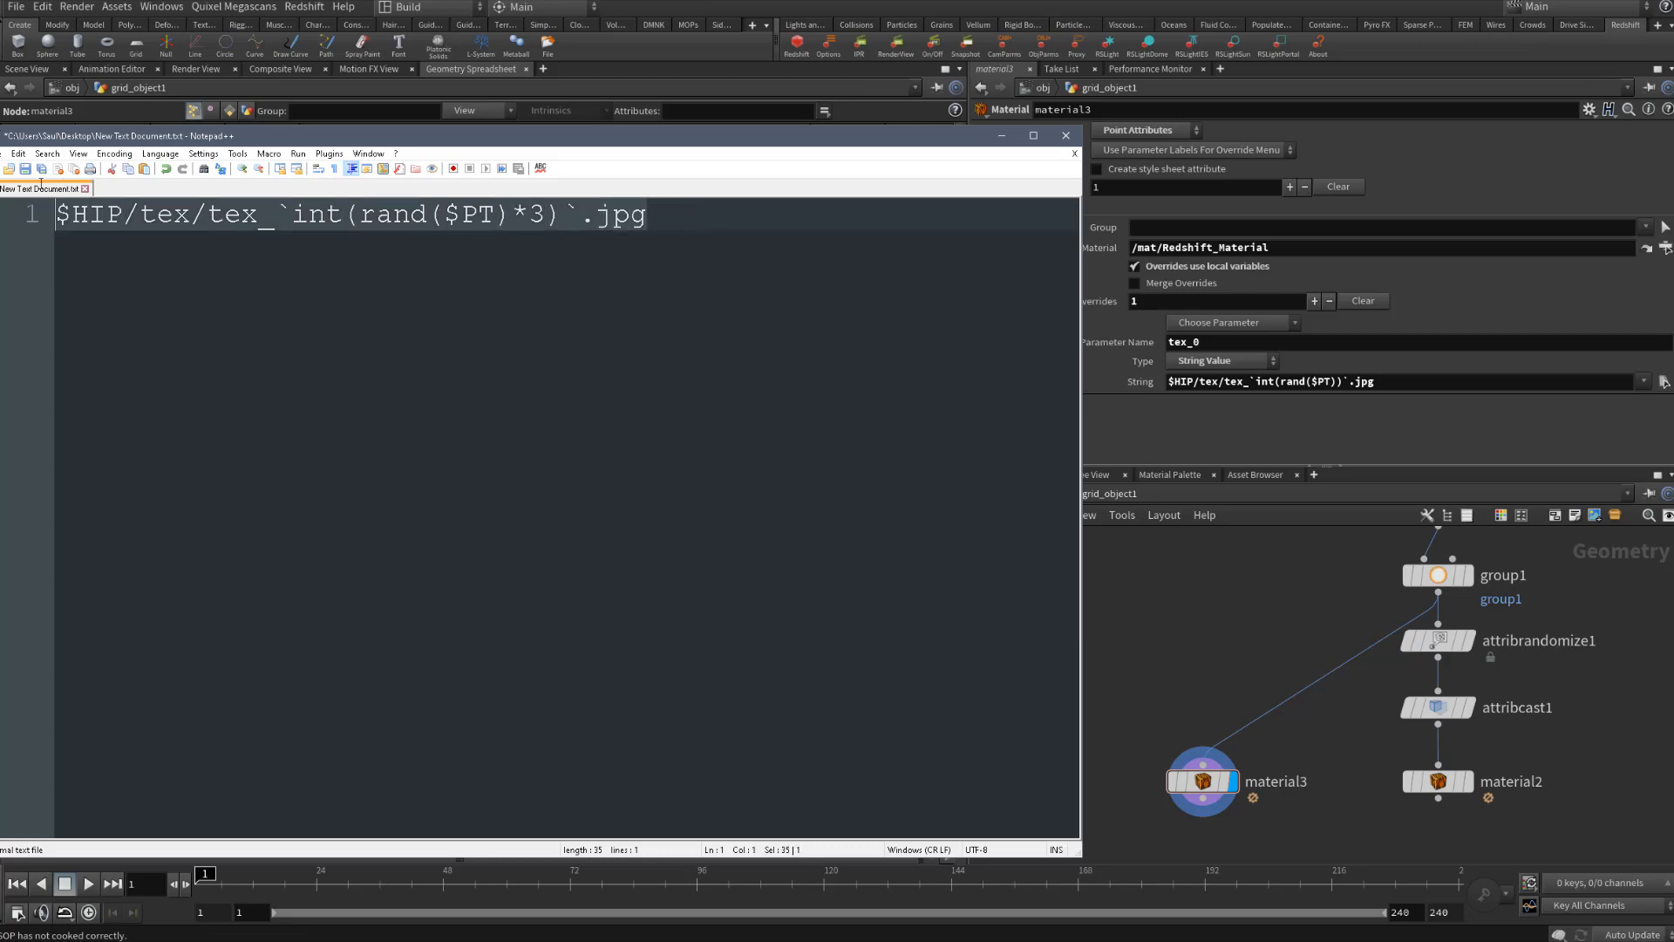
pyautogui.click(1401, 385)
pyautogui.hotkey('ctrl', 'a')
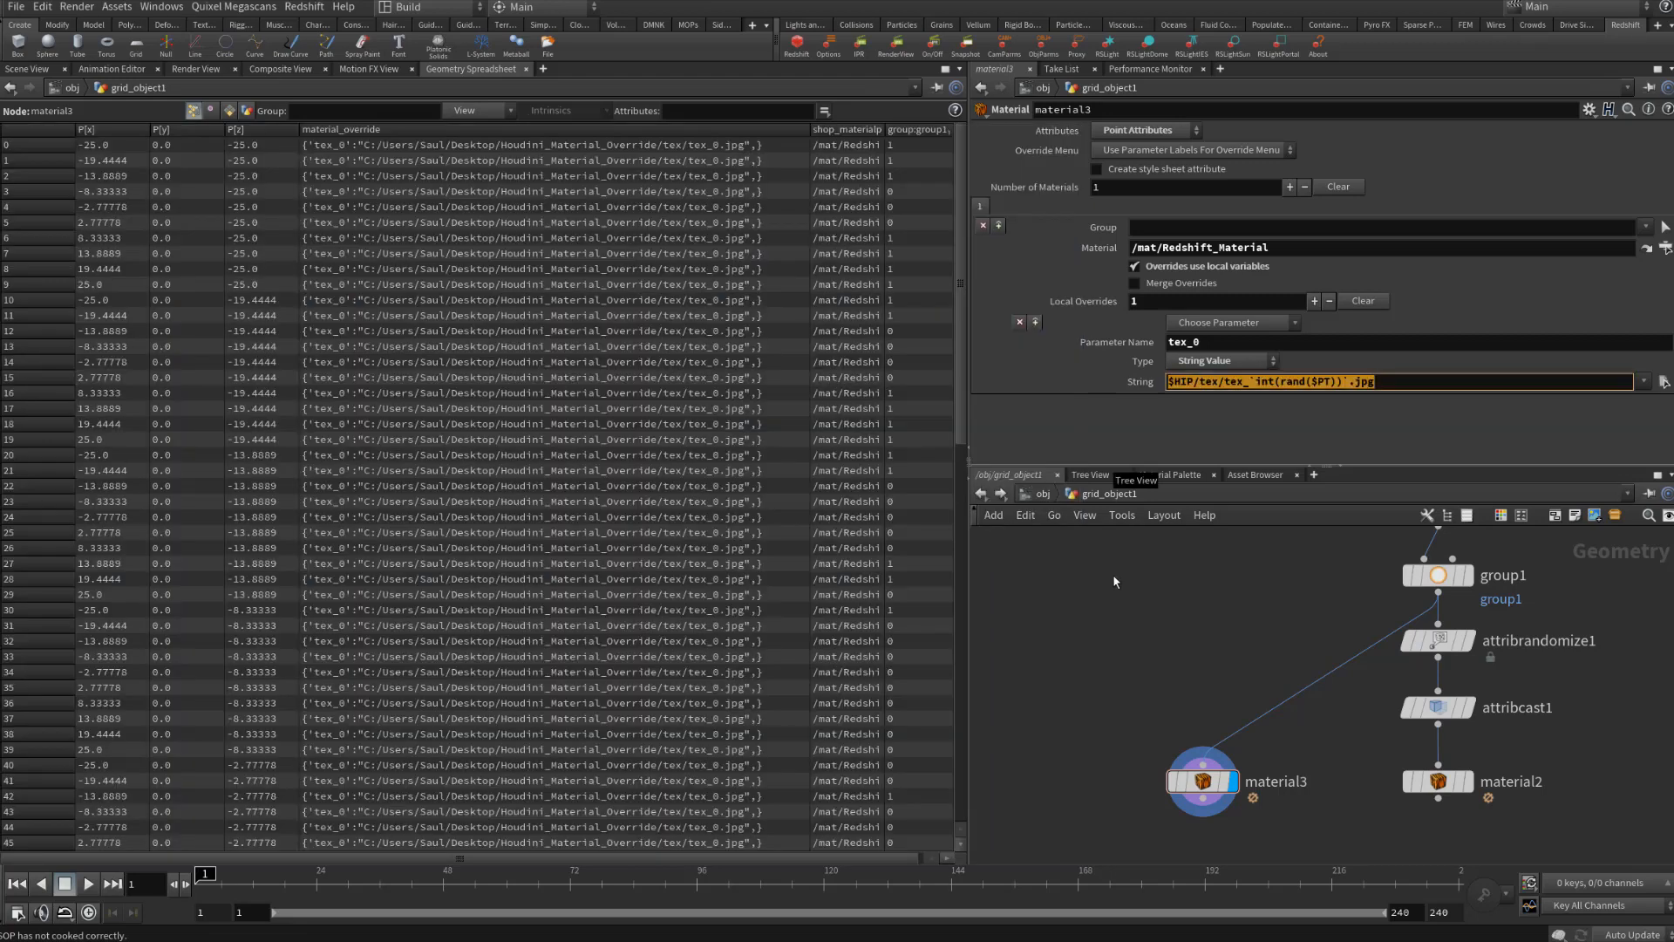
pyautogui.hotkey('ctrl', 'v')
pyautogui.press('Return')
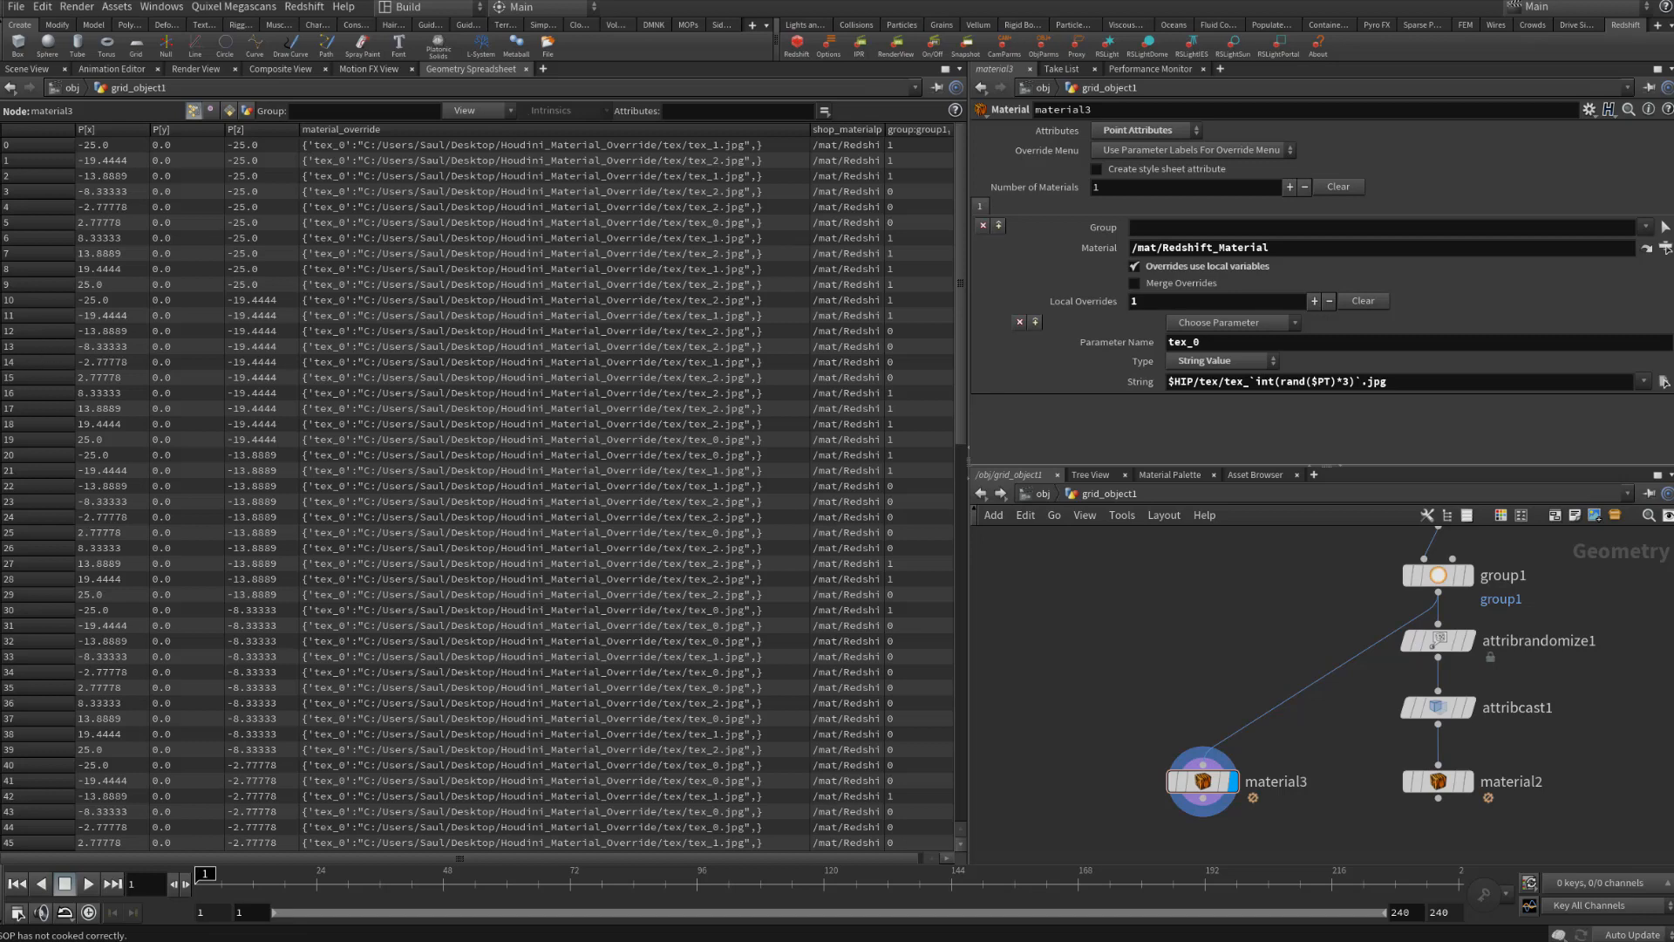
# Offset the random value by +1 in the text document, giving $HIP/tex/tex_`int(rand($PT)*3)+1`.jpg
pyautogui.hotkey('alt', 'Tab')
pyautogui.click(558, 220)
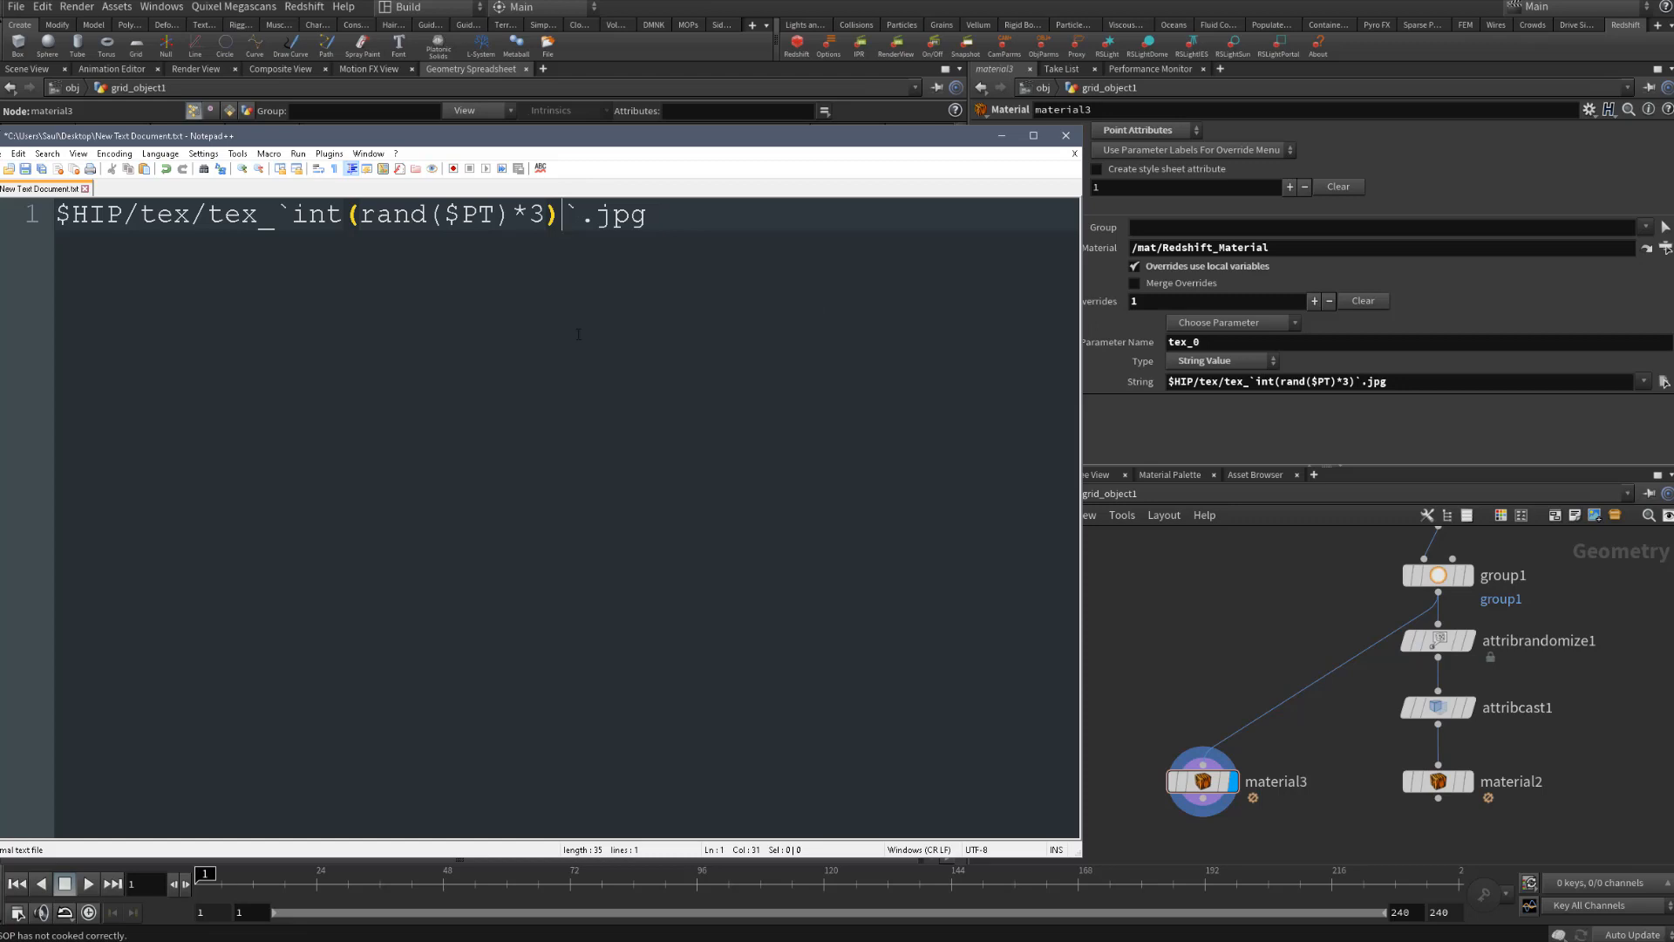
pyautogui.write('+`')
pyautogui.press('BackSpace')
pyautogui.write('1')
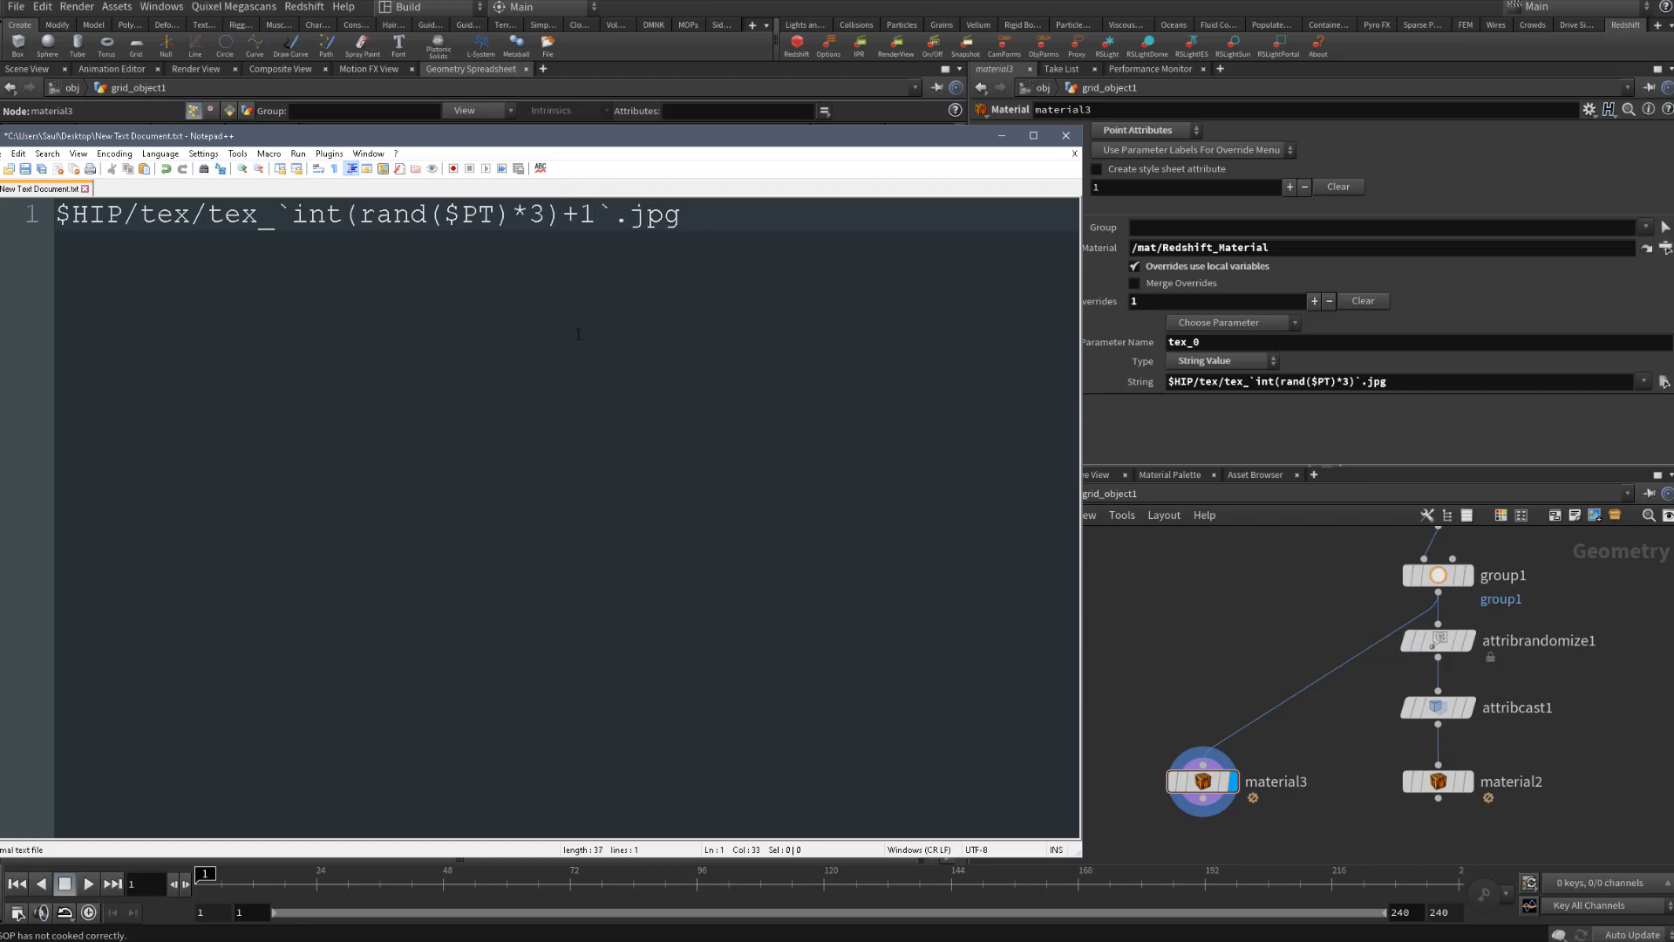
pyautogui.press('End')
pyautogui.moveTo(295, 221); pyautogui.dragTo(346, 220)
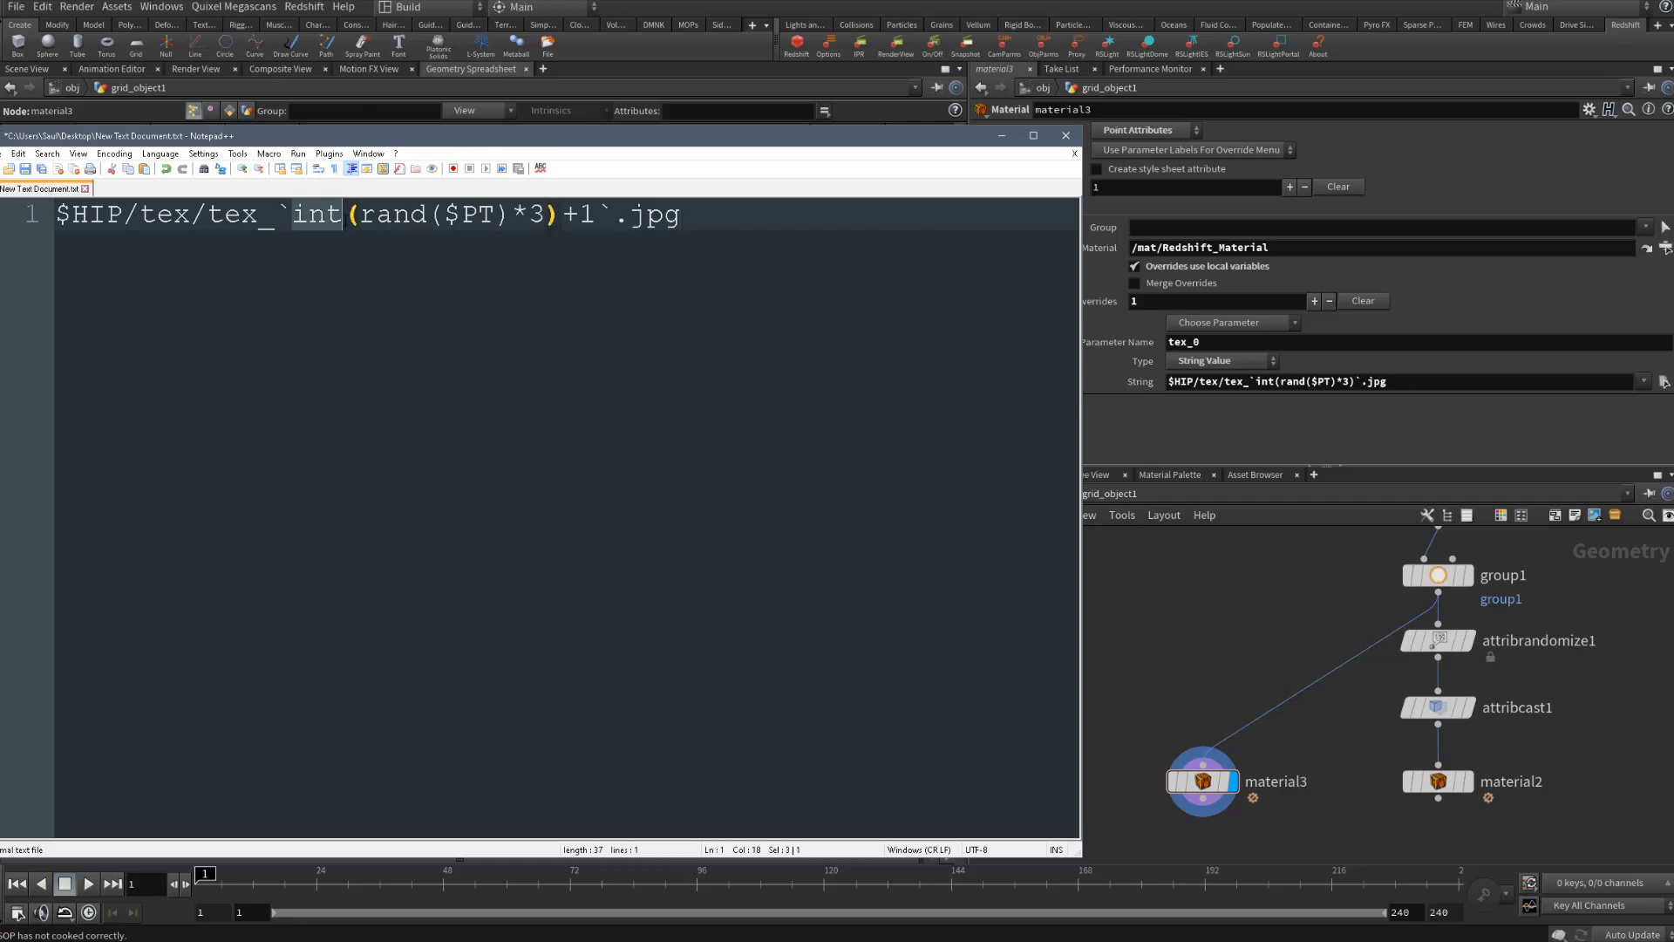
# Replace material3's tex_0 override string with $HIP/tex/tex_`int(rand($PT)*3)+1`.jpg copied from the text document
pyautogui.moveTo(711, 229); pyautogui.dragTo(16, 211)
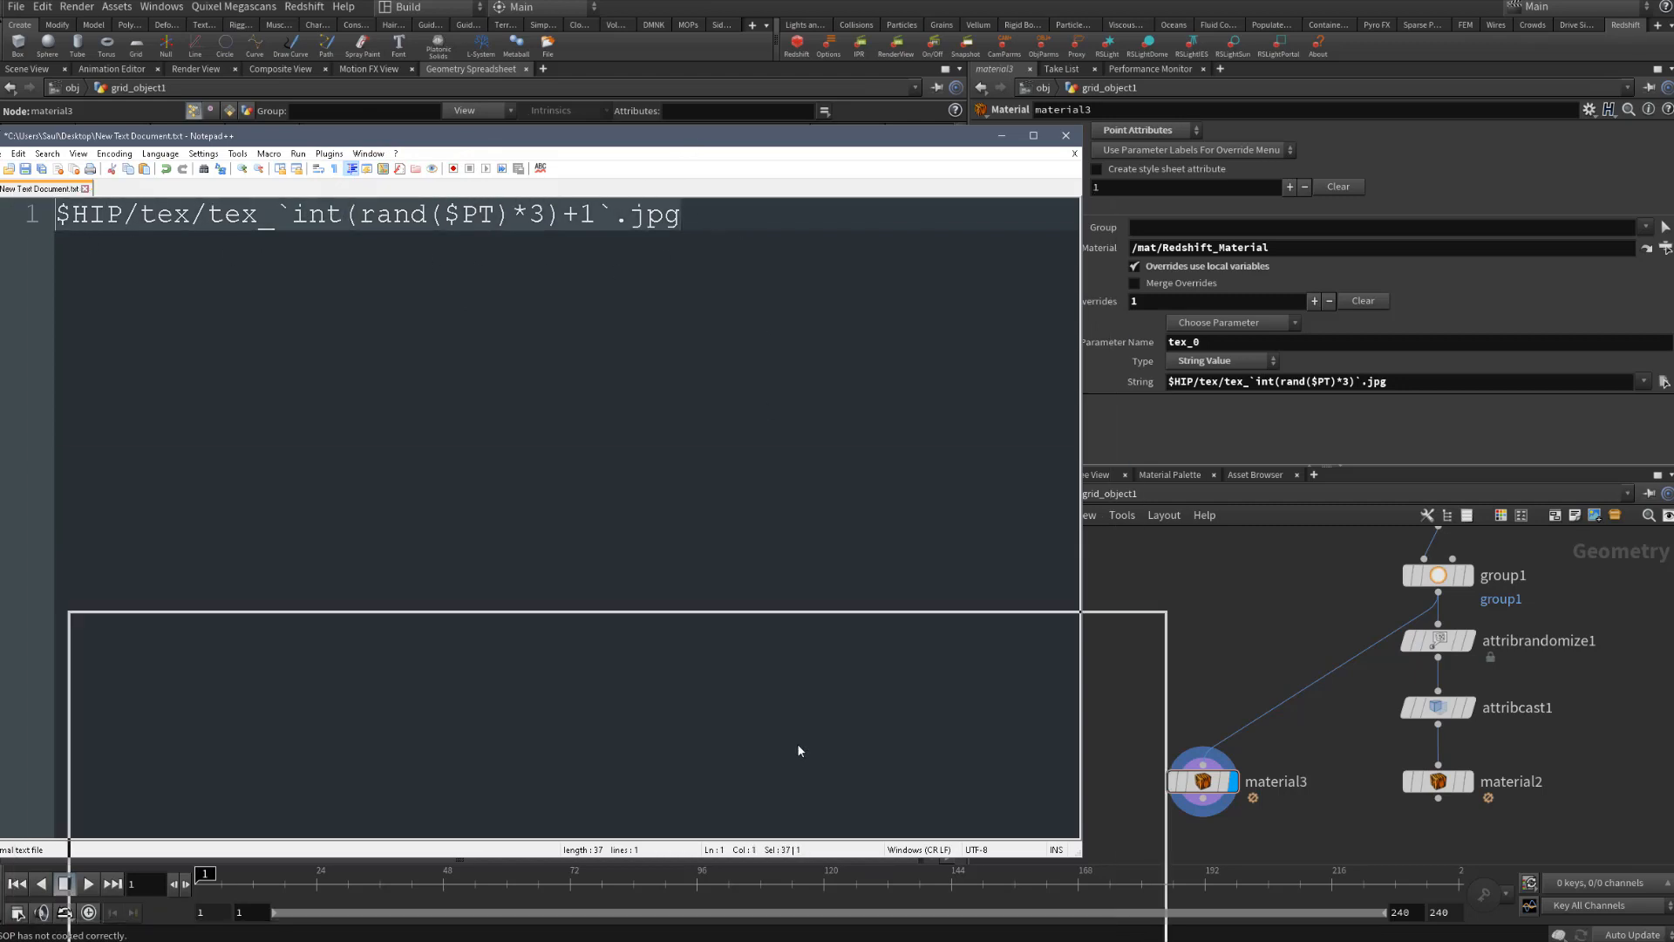
pyautogui.click(1374, 398)
pyautogui.moveTo(1394, 381); pyautogui.dragTo(1160, 381)
pyautogui.hotkey('ctrl', 'v')
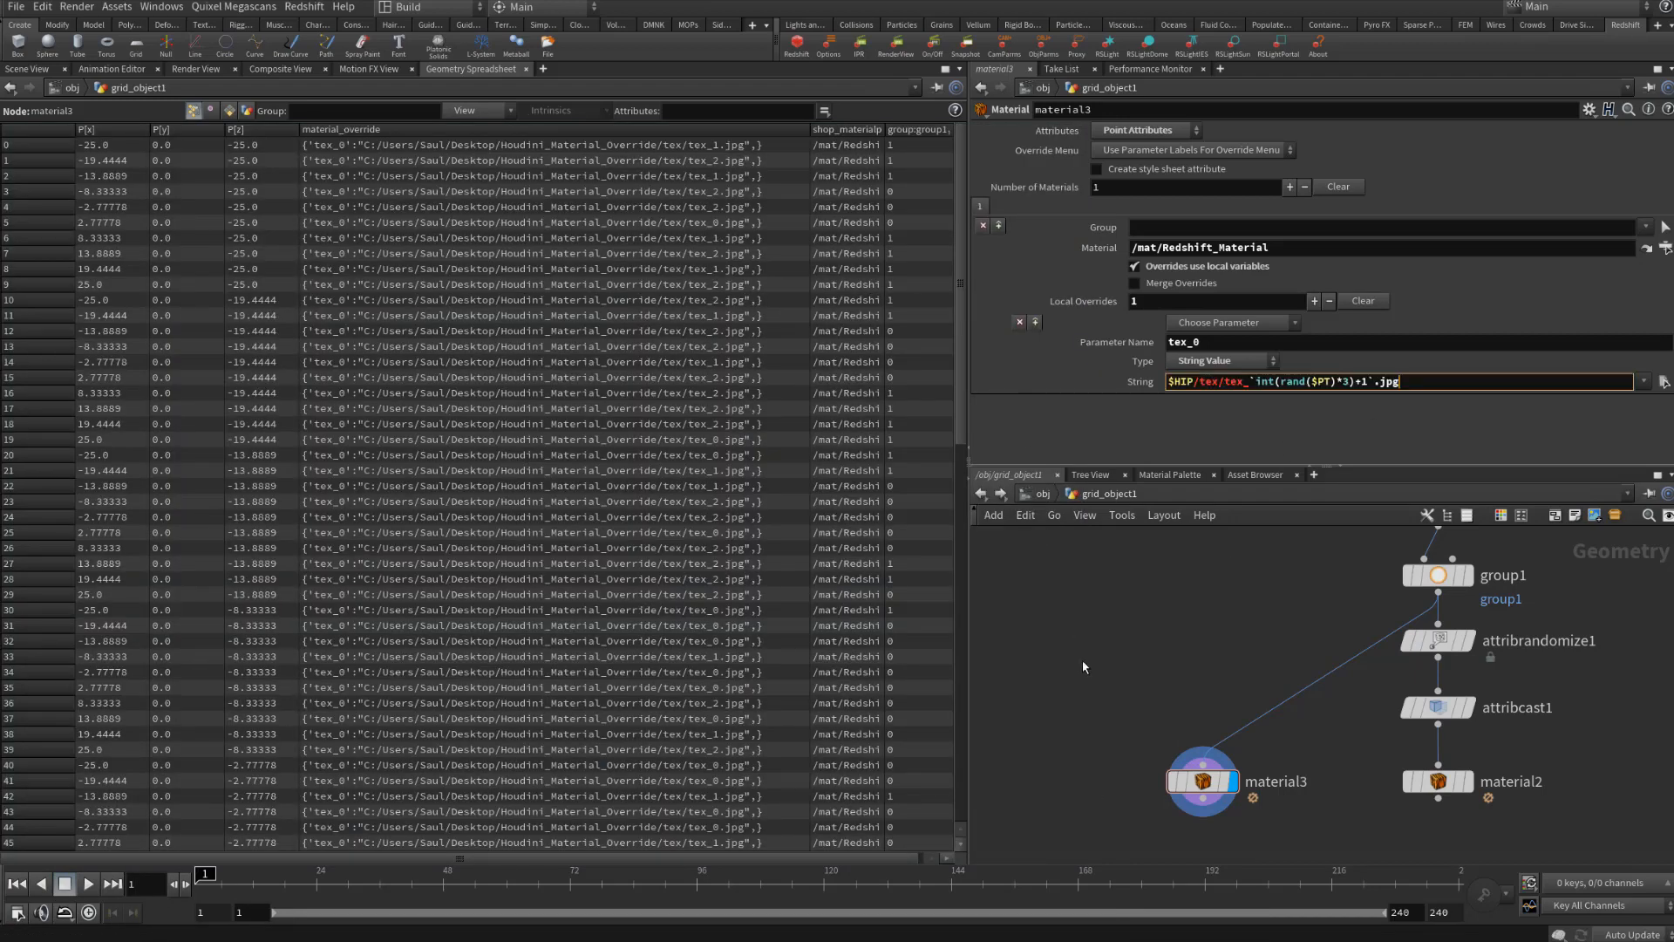
pyautogui.press('Return')
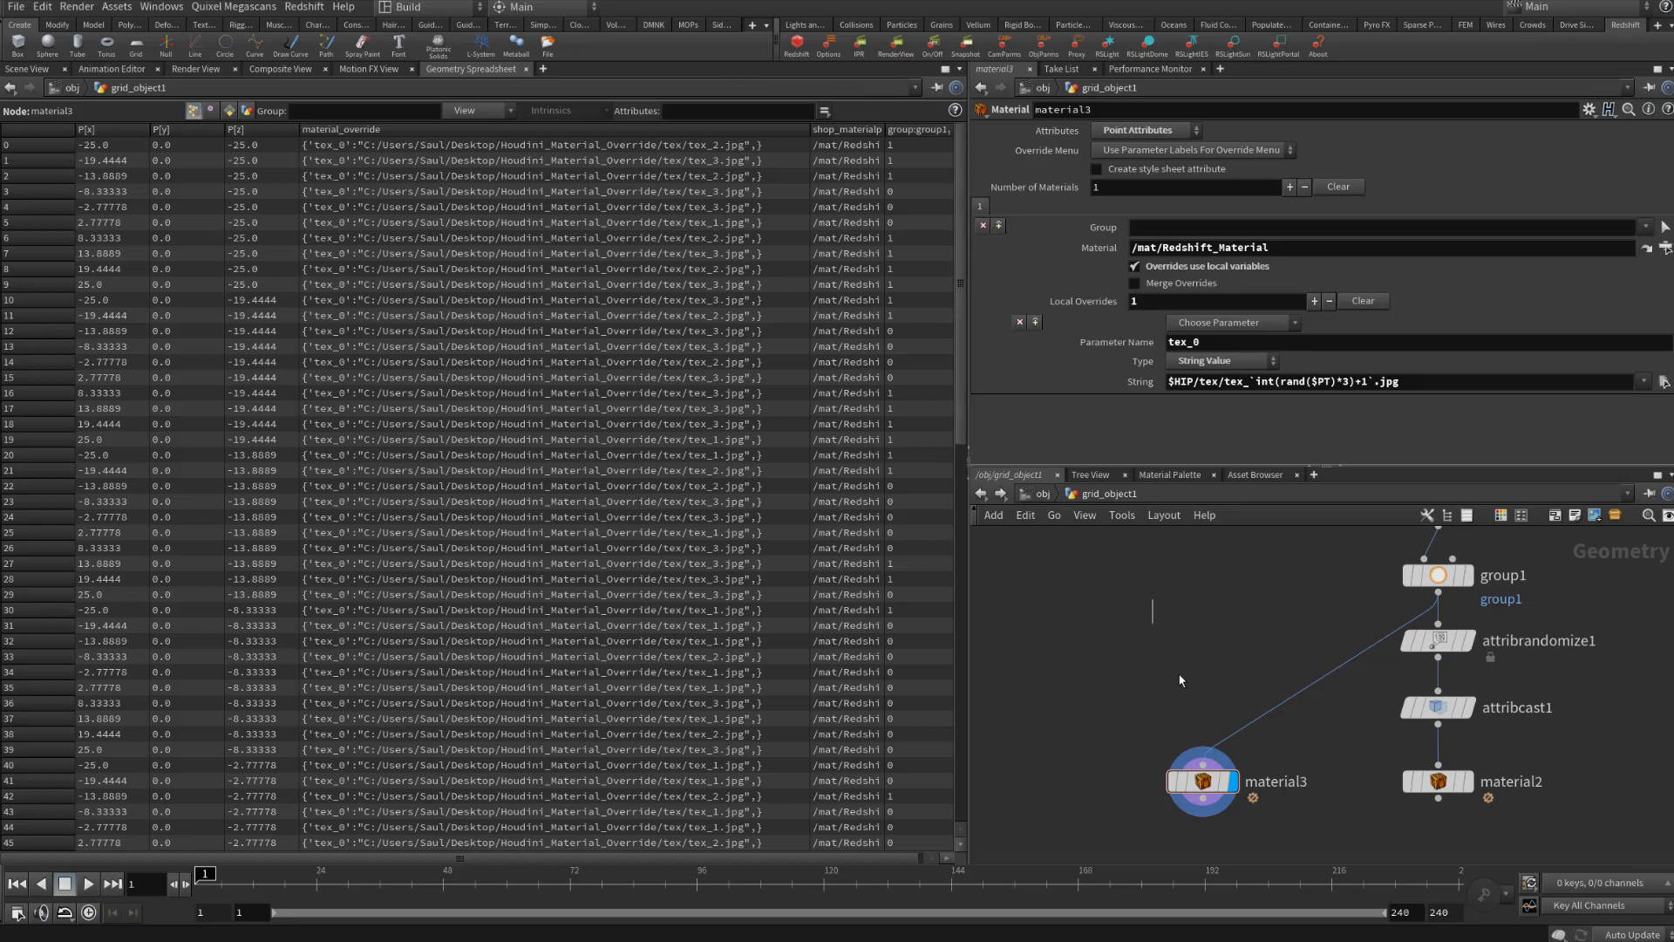
# Compare the material_override values of material3 and material2 in the Geometry Spreadsheet, keeping material3 as the displayed node
pyautogui.moveTo(1210, 790); pyautogui.dragTo(1241, 794)
pyautogui.click(1468, 788)
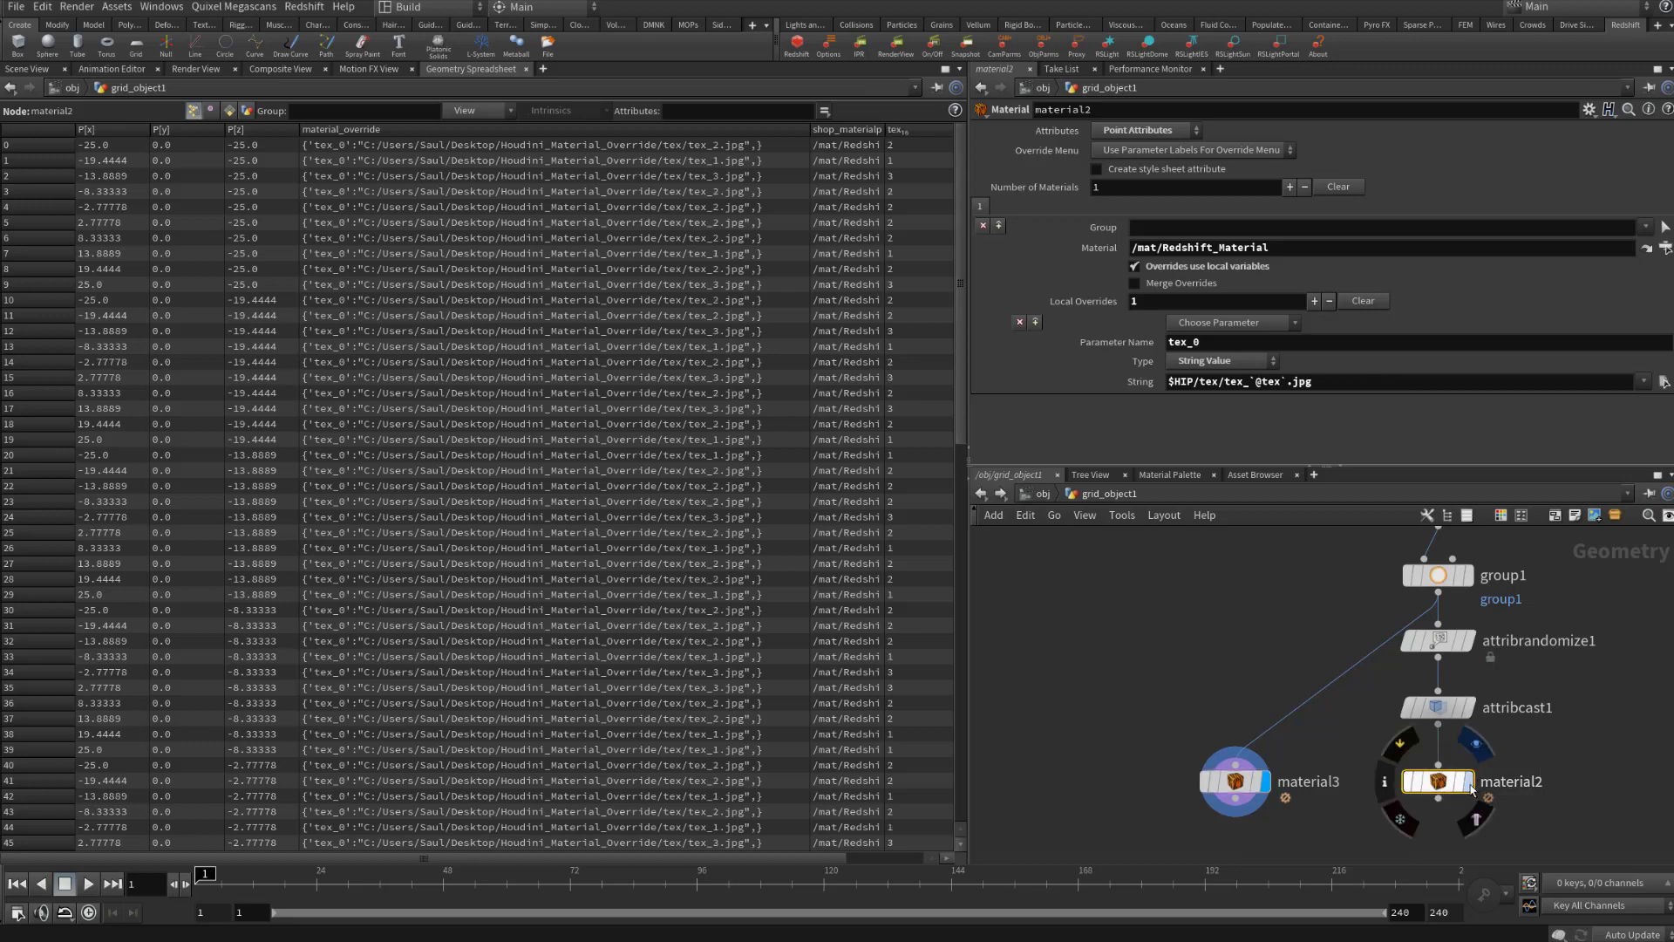
pyautogui.click(1470, 783)
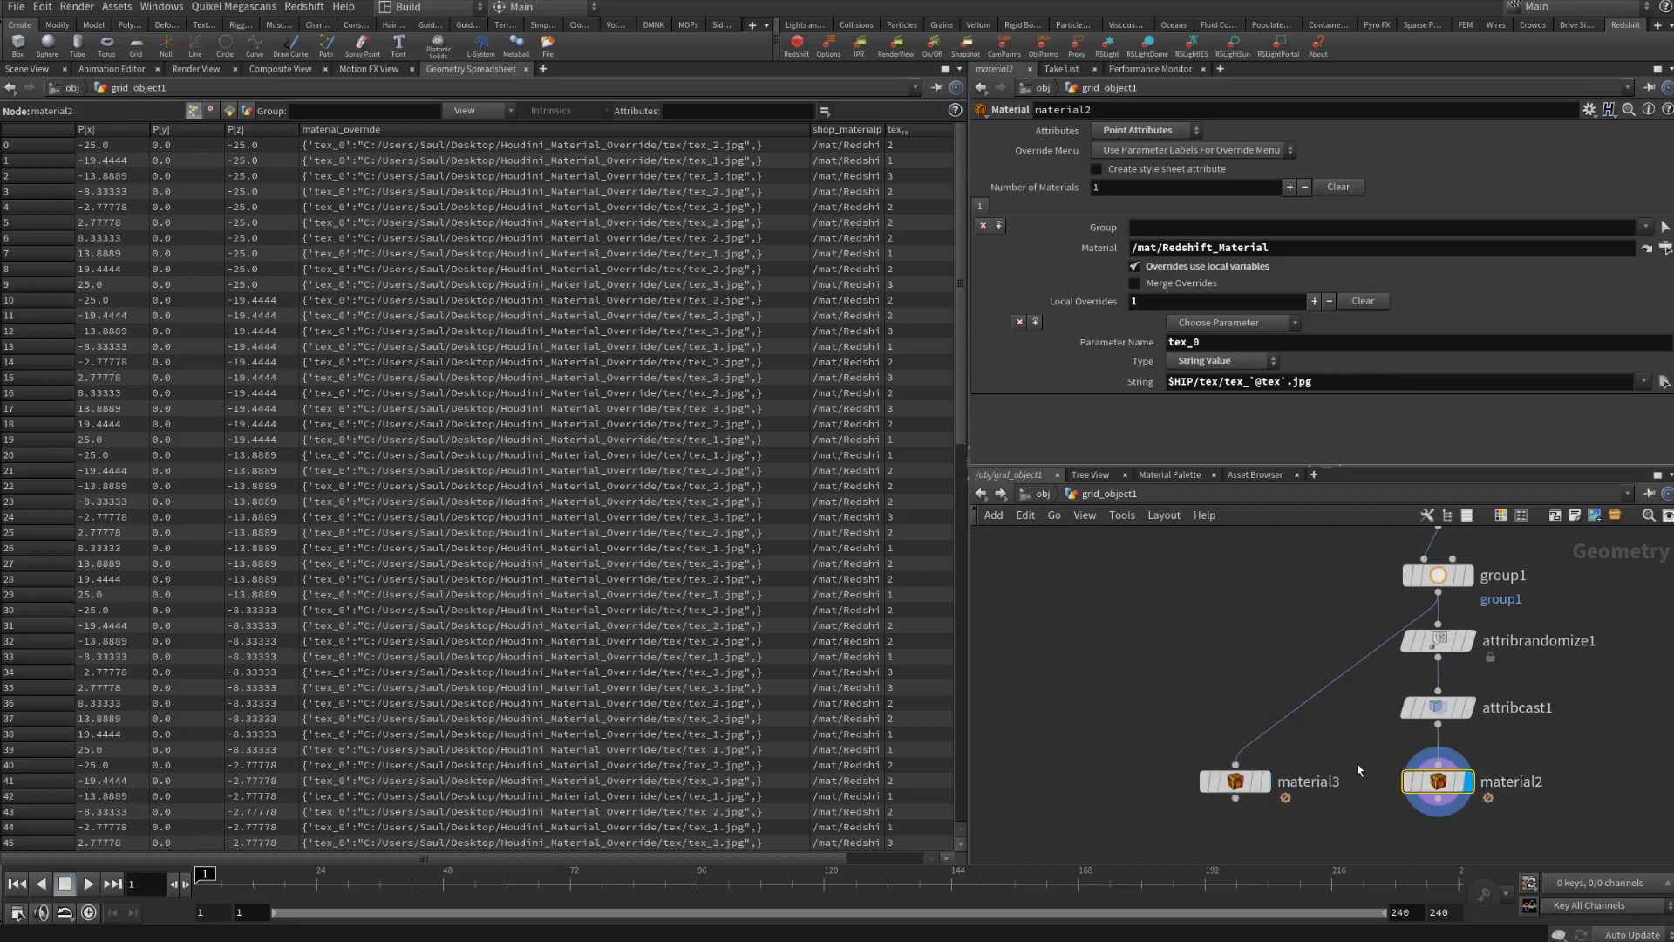
pyautogui.click(1266, 781)
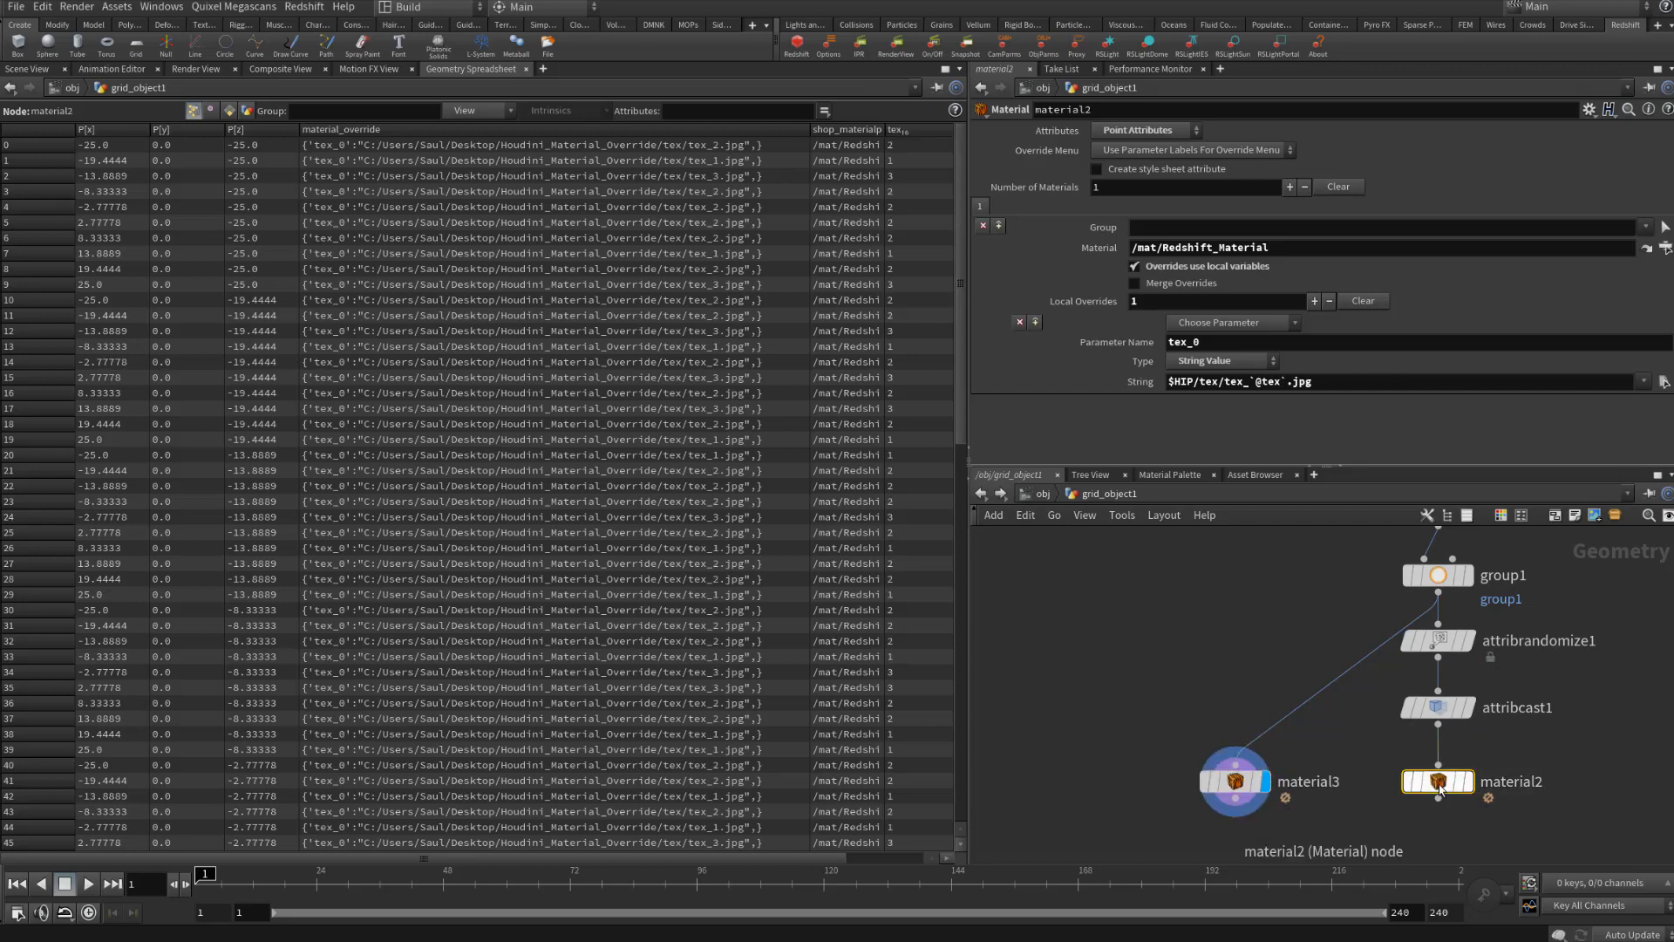
pyautogui.click(1230, 781)
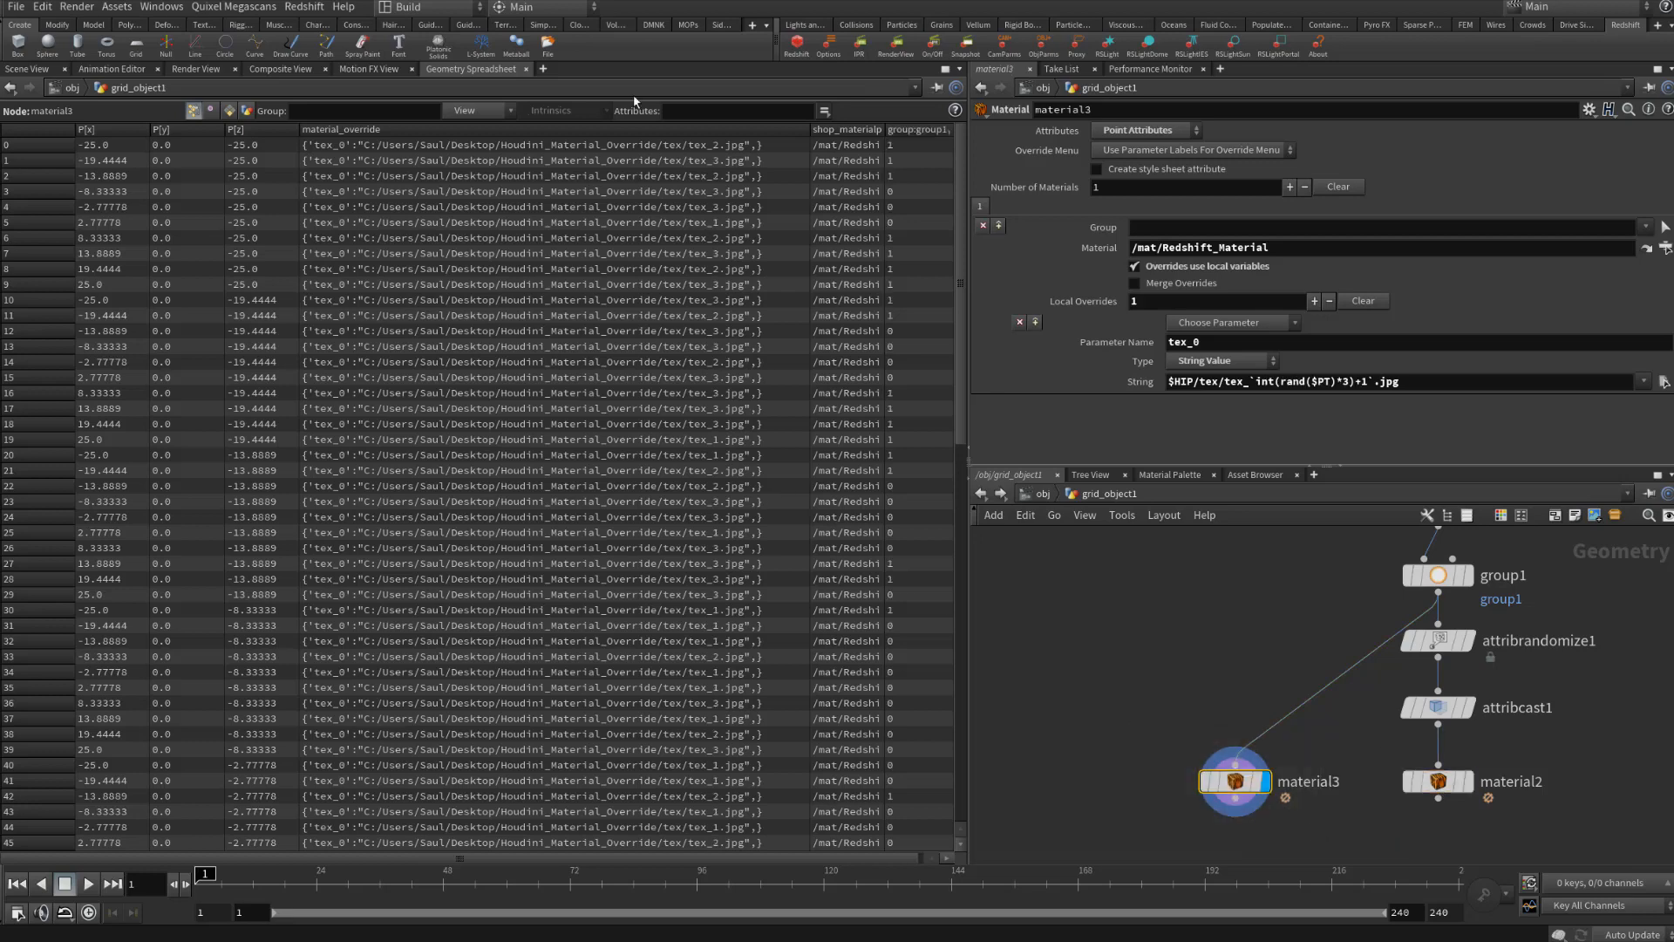
pyautogui.click(1439, 781)
# Select material3 and start an IPR render of the grid in the Redshift Render View
pyautogui.click(1231, 781)
pyautogui.moveTo(391, 136); pyautogui.dragTo(286, 180)
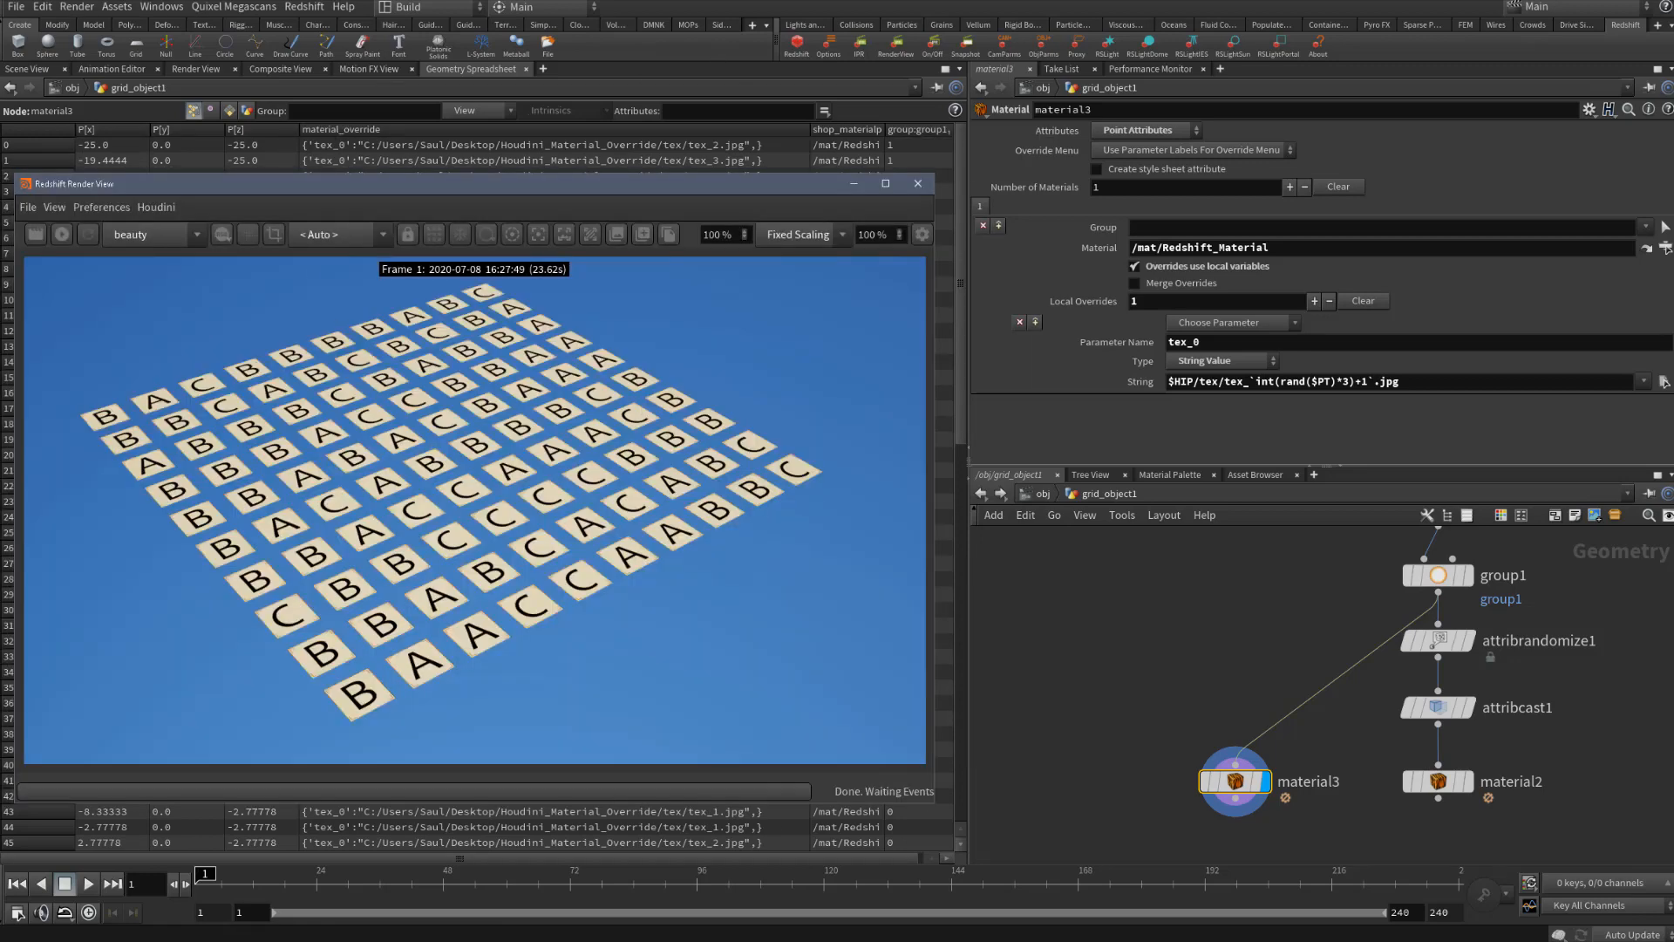
pyautogui.click(61, 236)
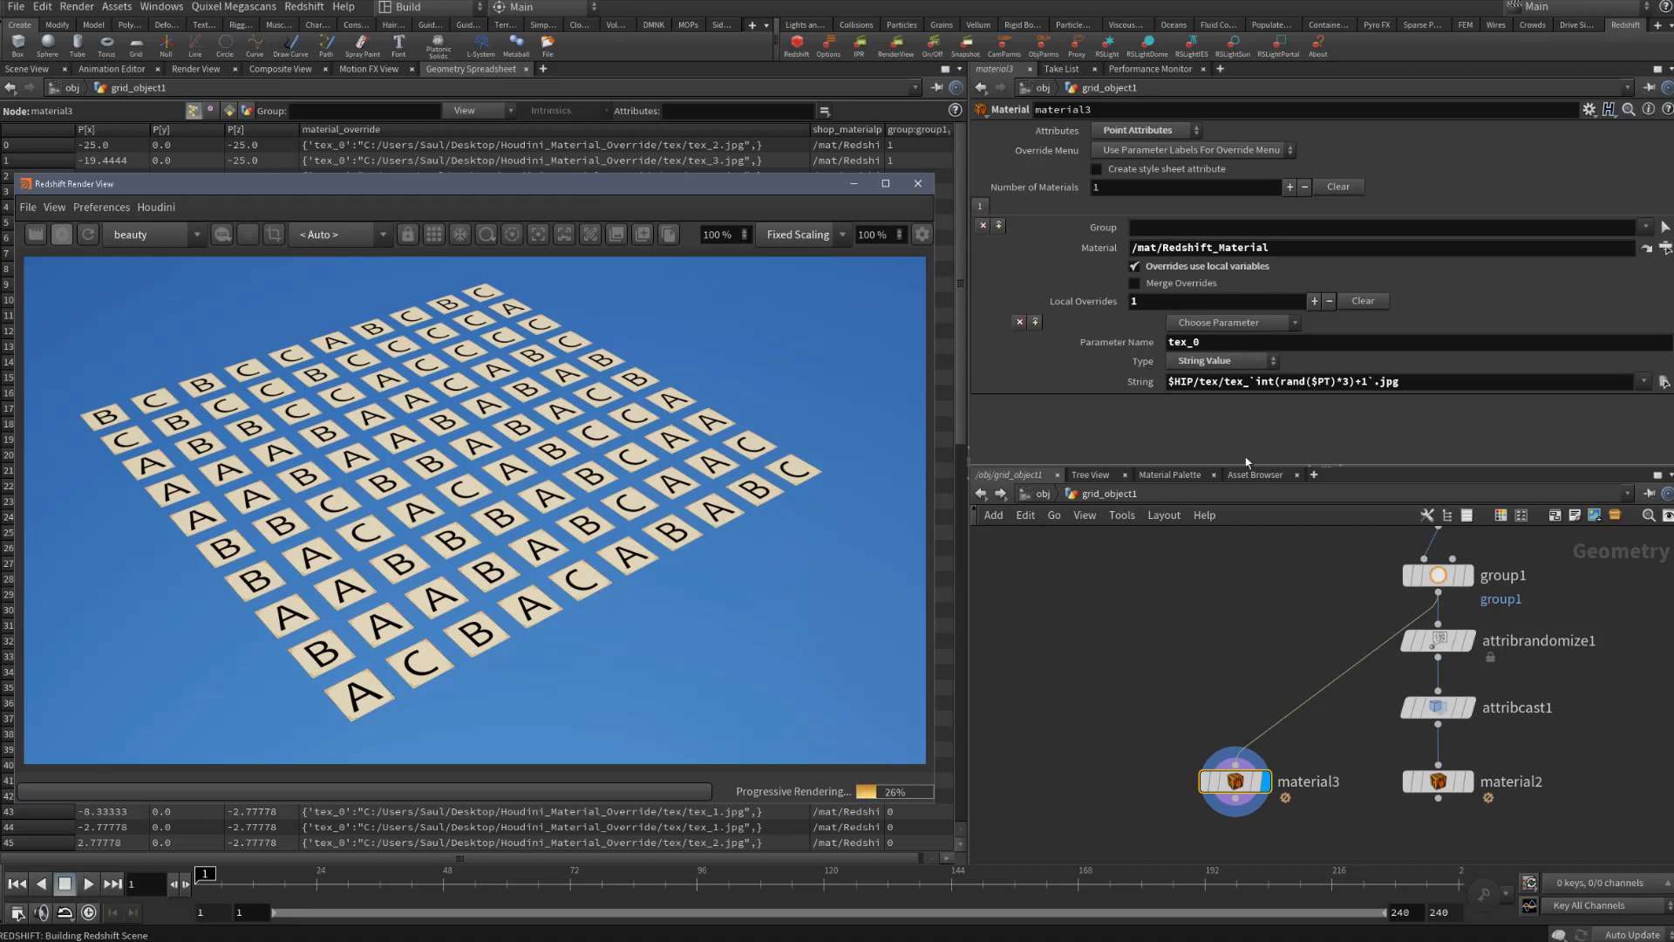
# Restrict material3's override to group1 and refresh the Redshift render
pyautogui.click(1647, 227)
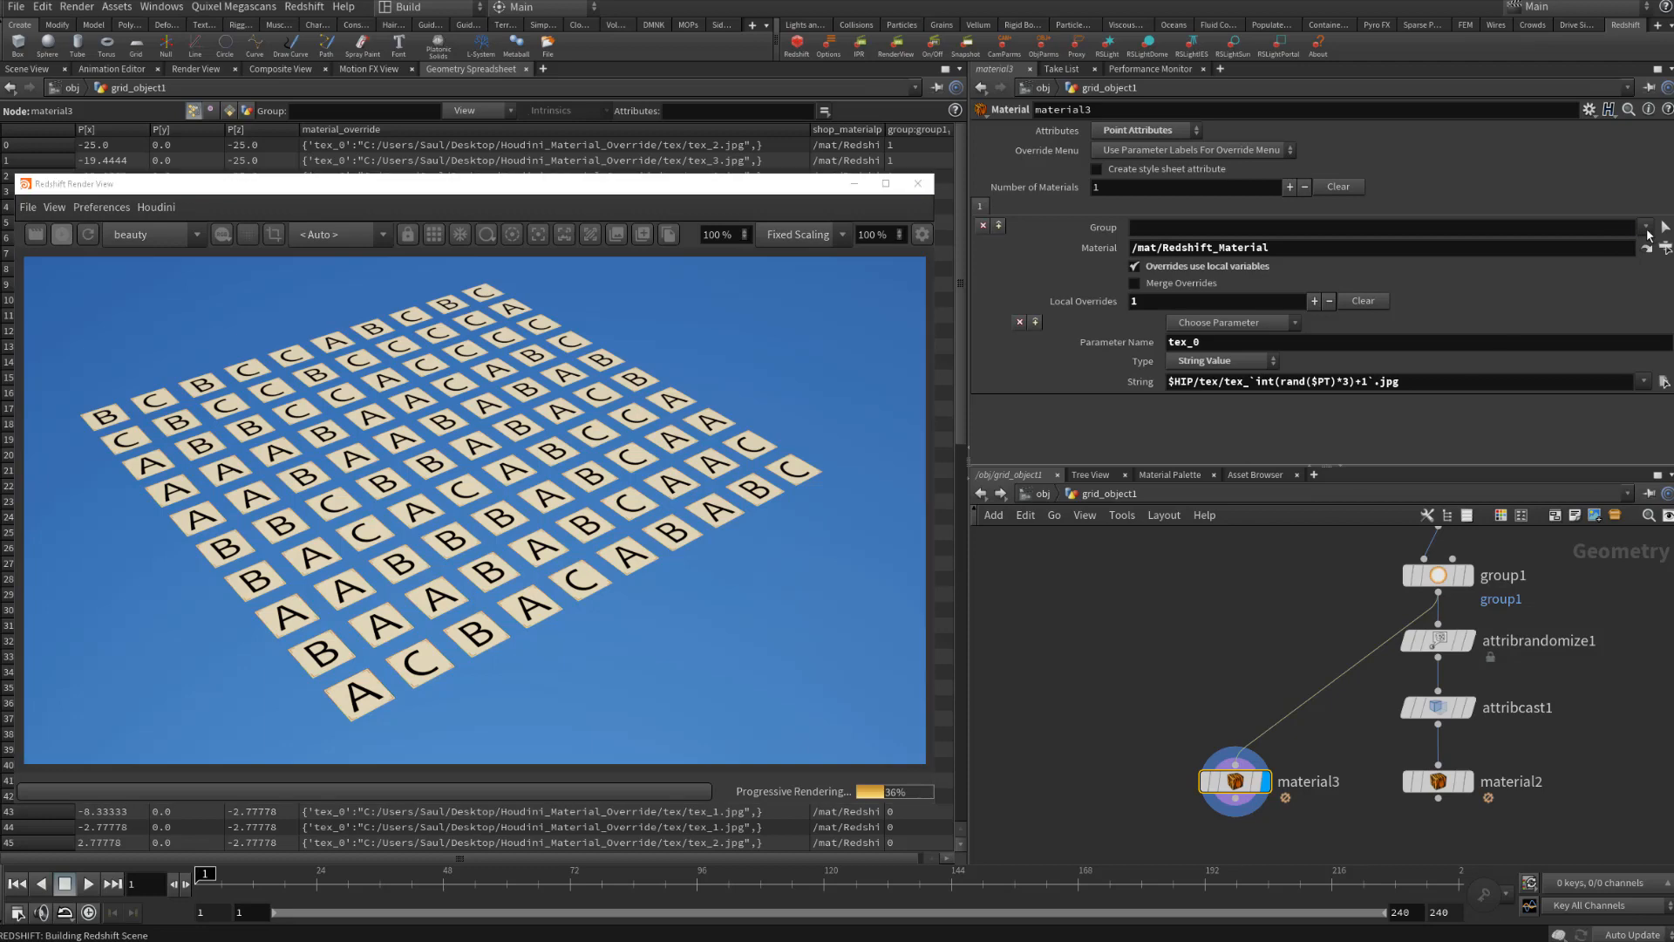
pyautogui.click(1650, 251)
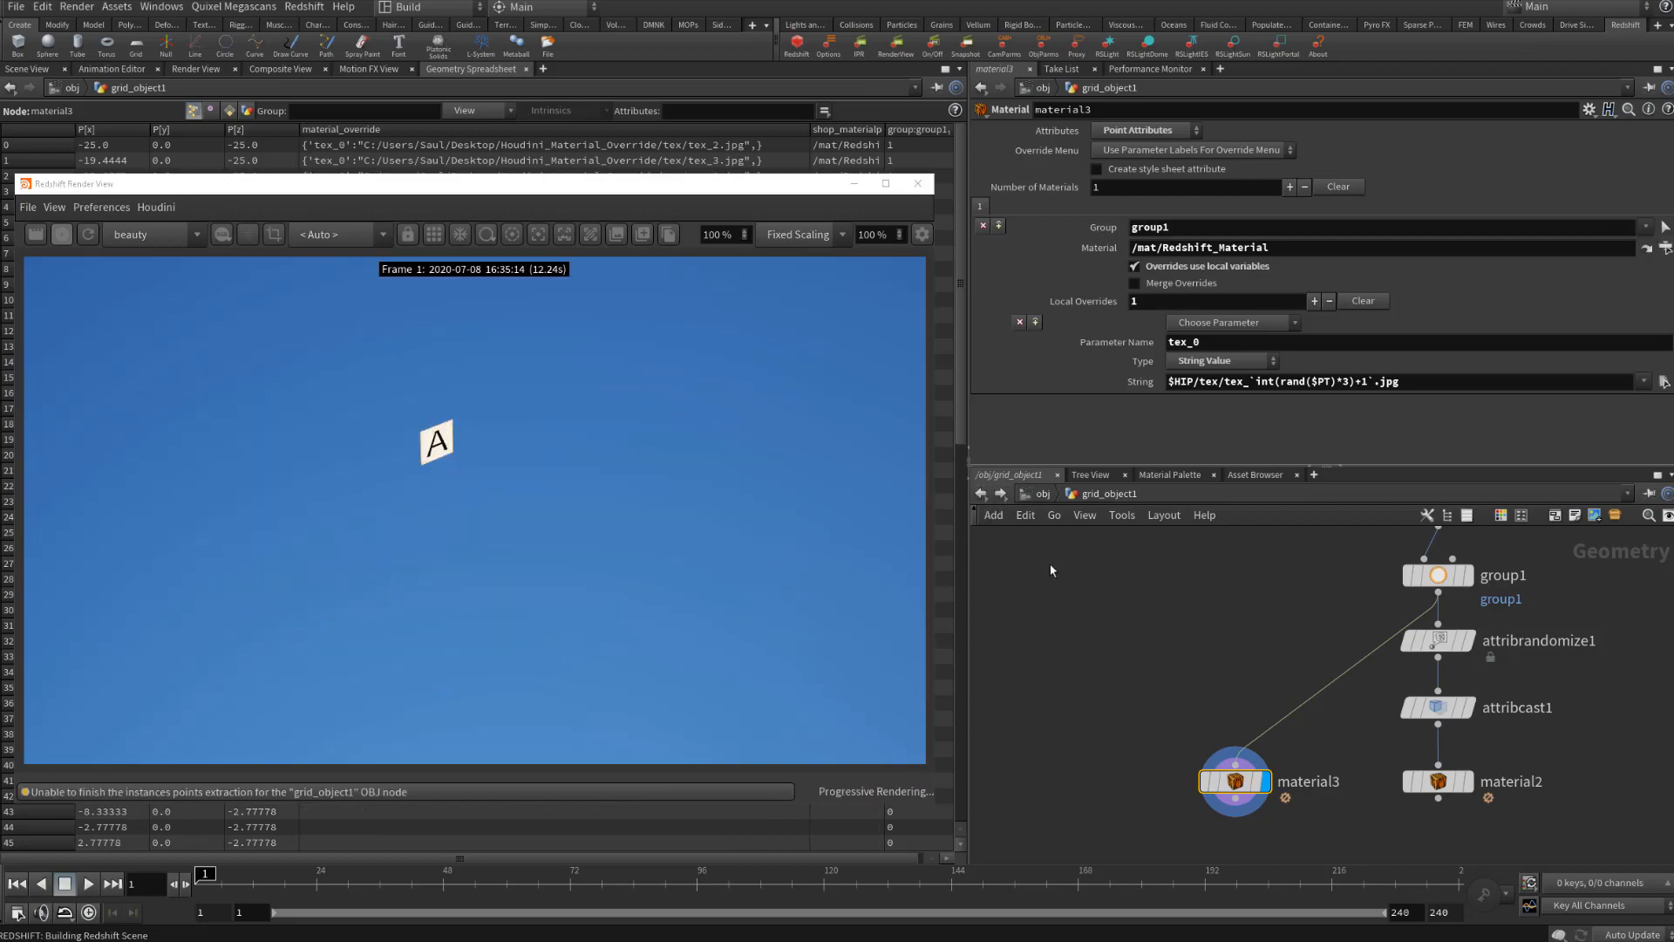
pyautogui.click(87, 235)
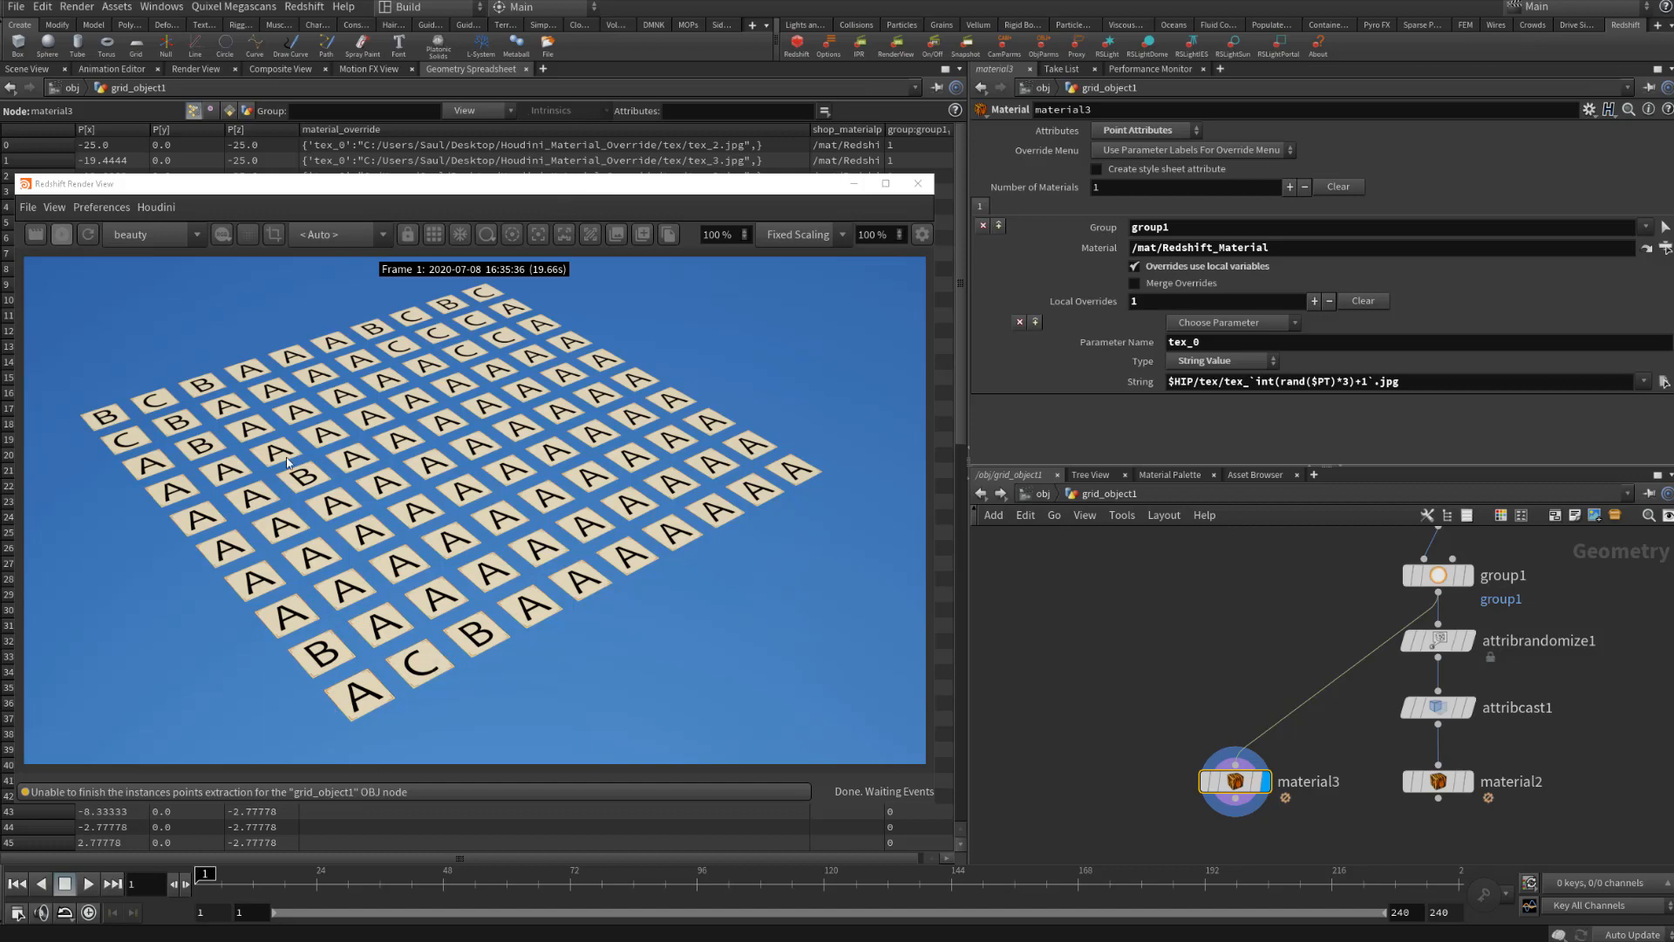
# Examine which points carry a material_override value in the Geometry Spreadsheet and compare them with the group1 column and the render
pyautogui.moveTo(277, 185); pyautogui.dragTo(1025, 201)
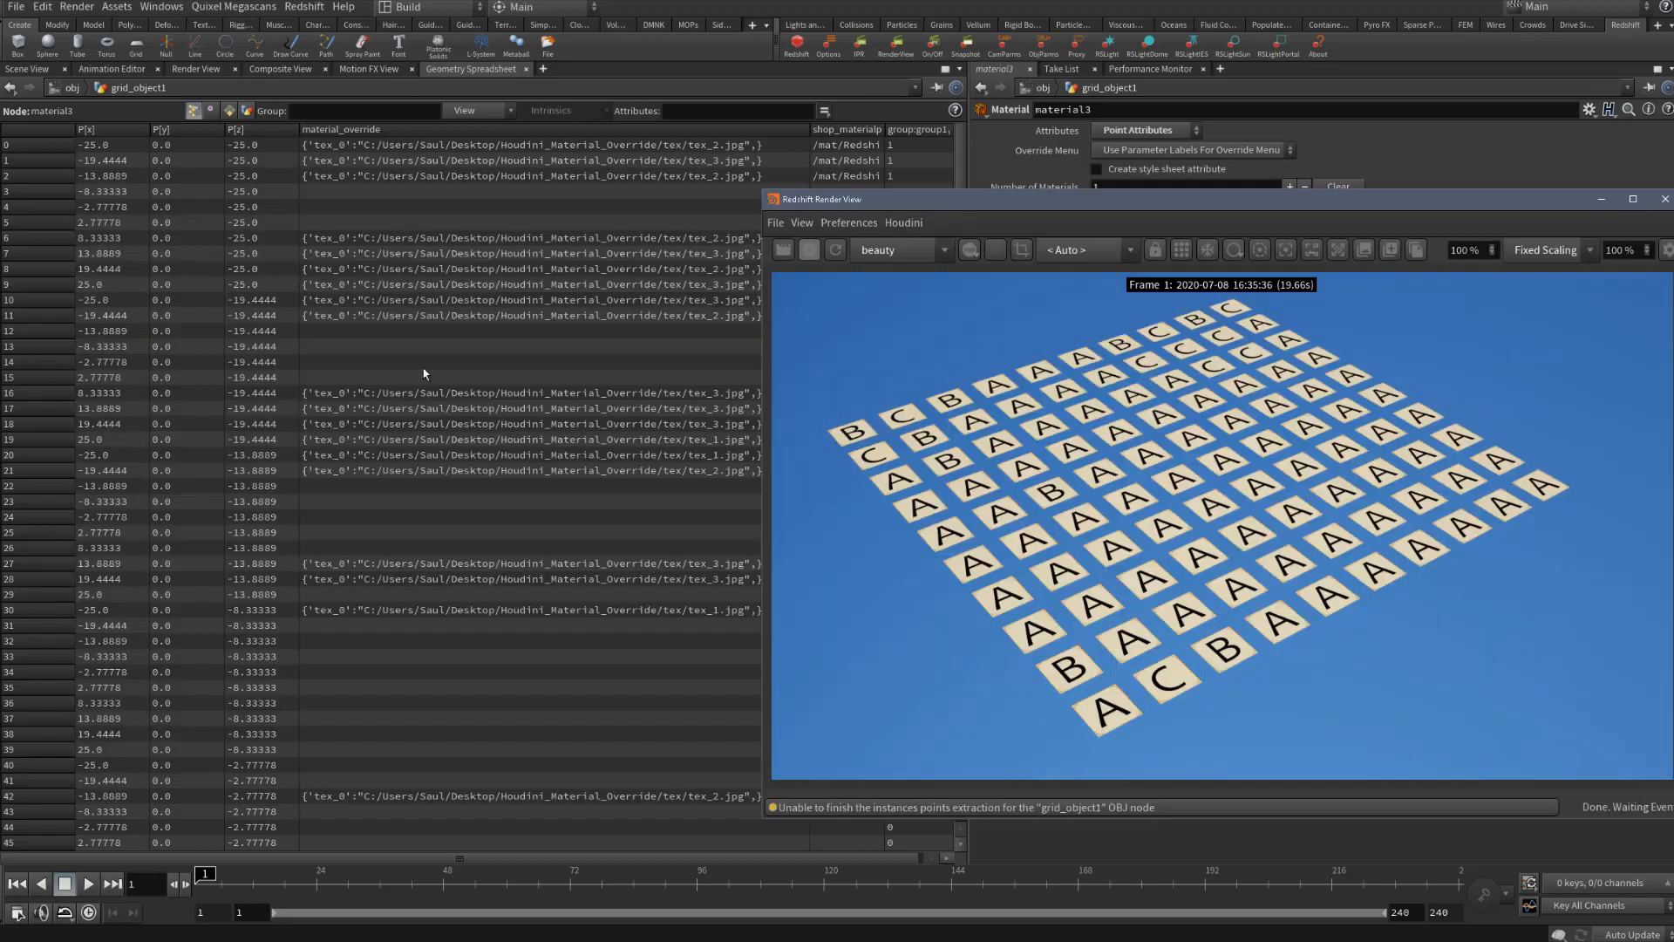
pyautogui.scroll(-1, 332, 307)
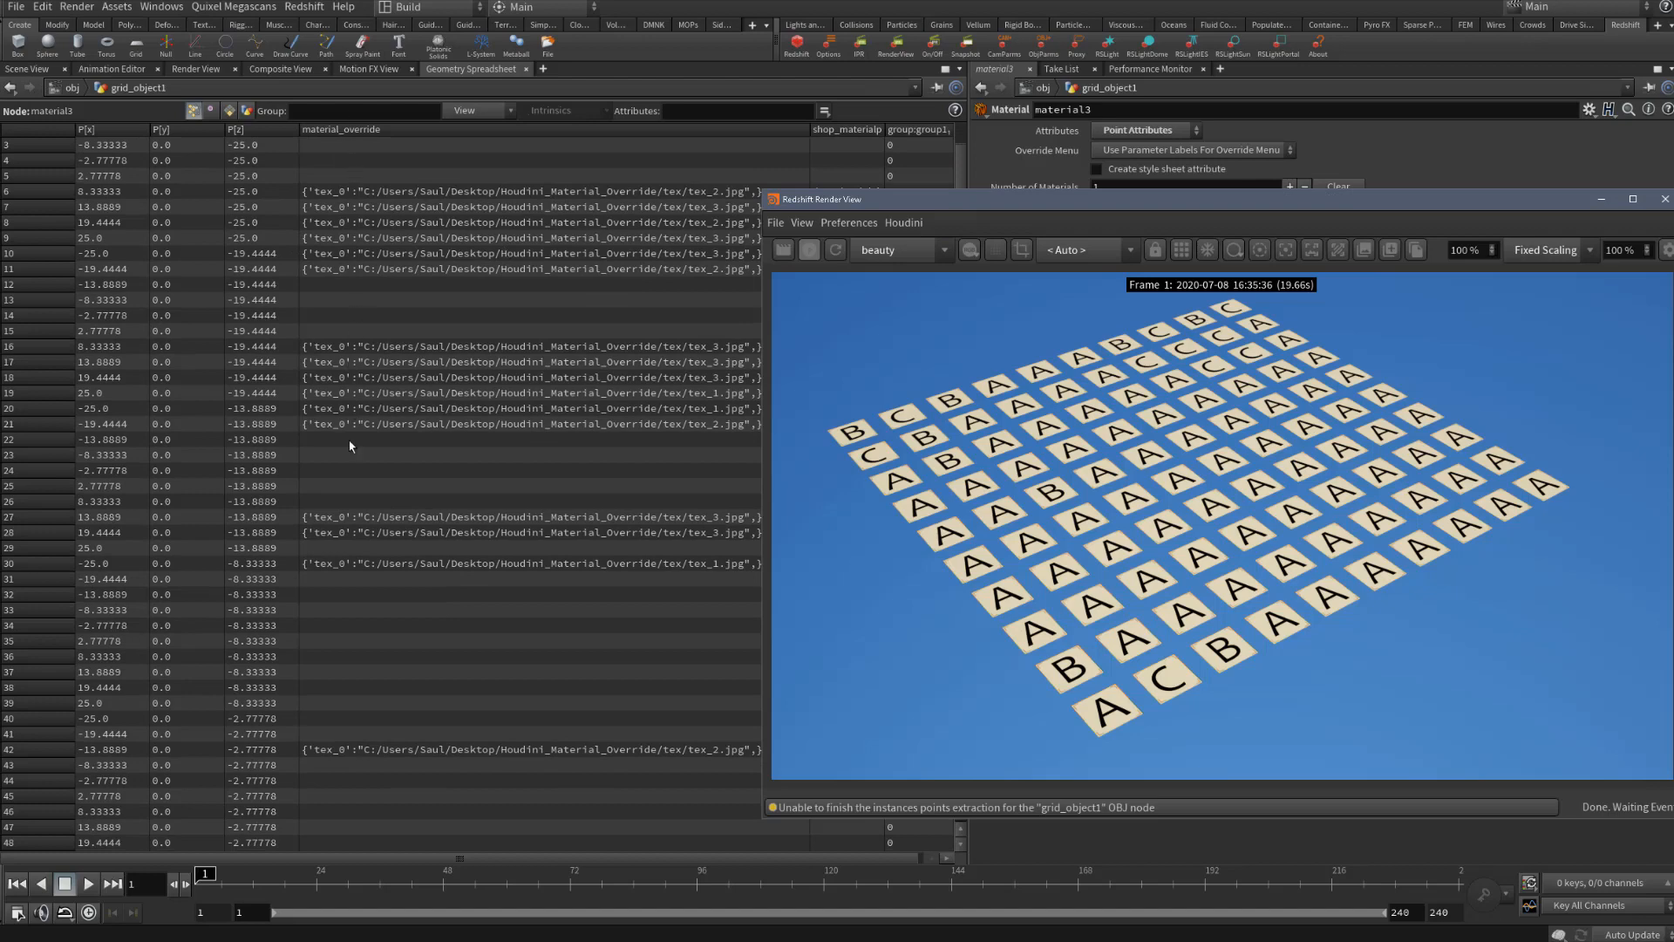
pyautogui.scroll(1, 362, 516)
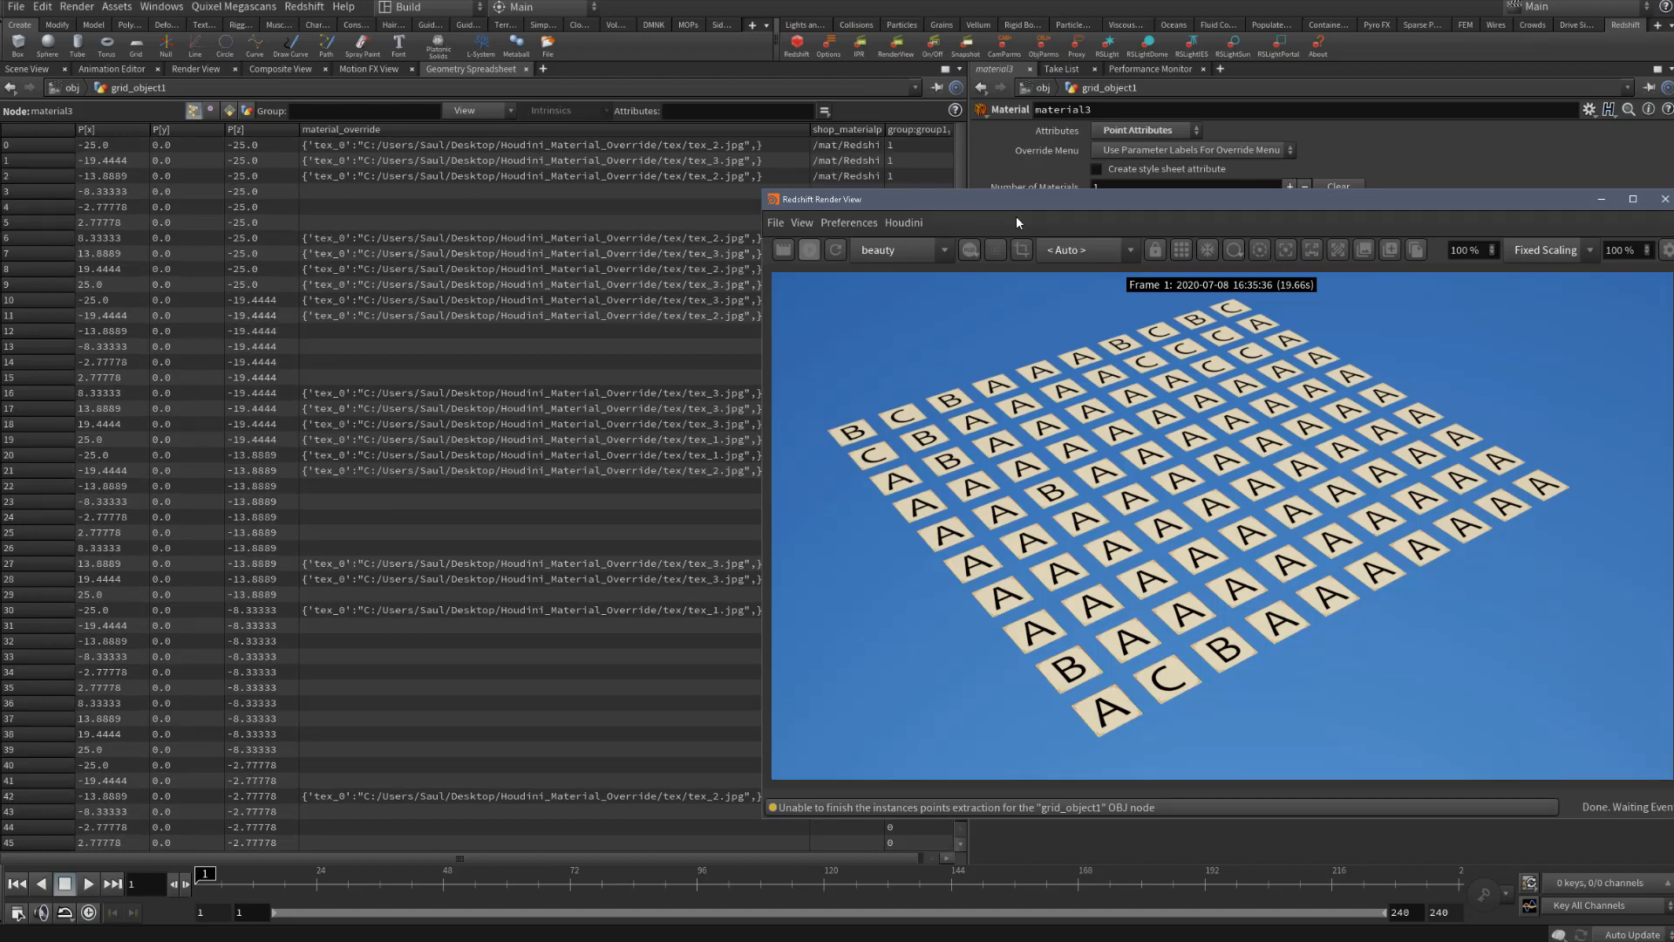
pyautogui.moveTo(1027, 209); pyautogui.dragTo(1402, 213)
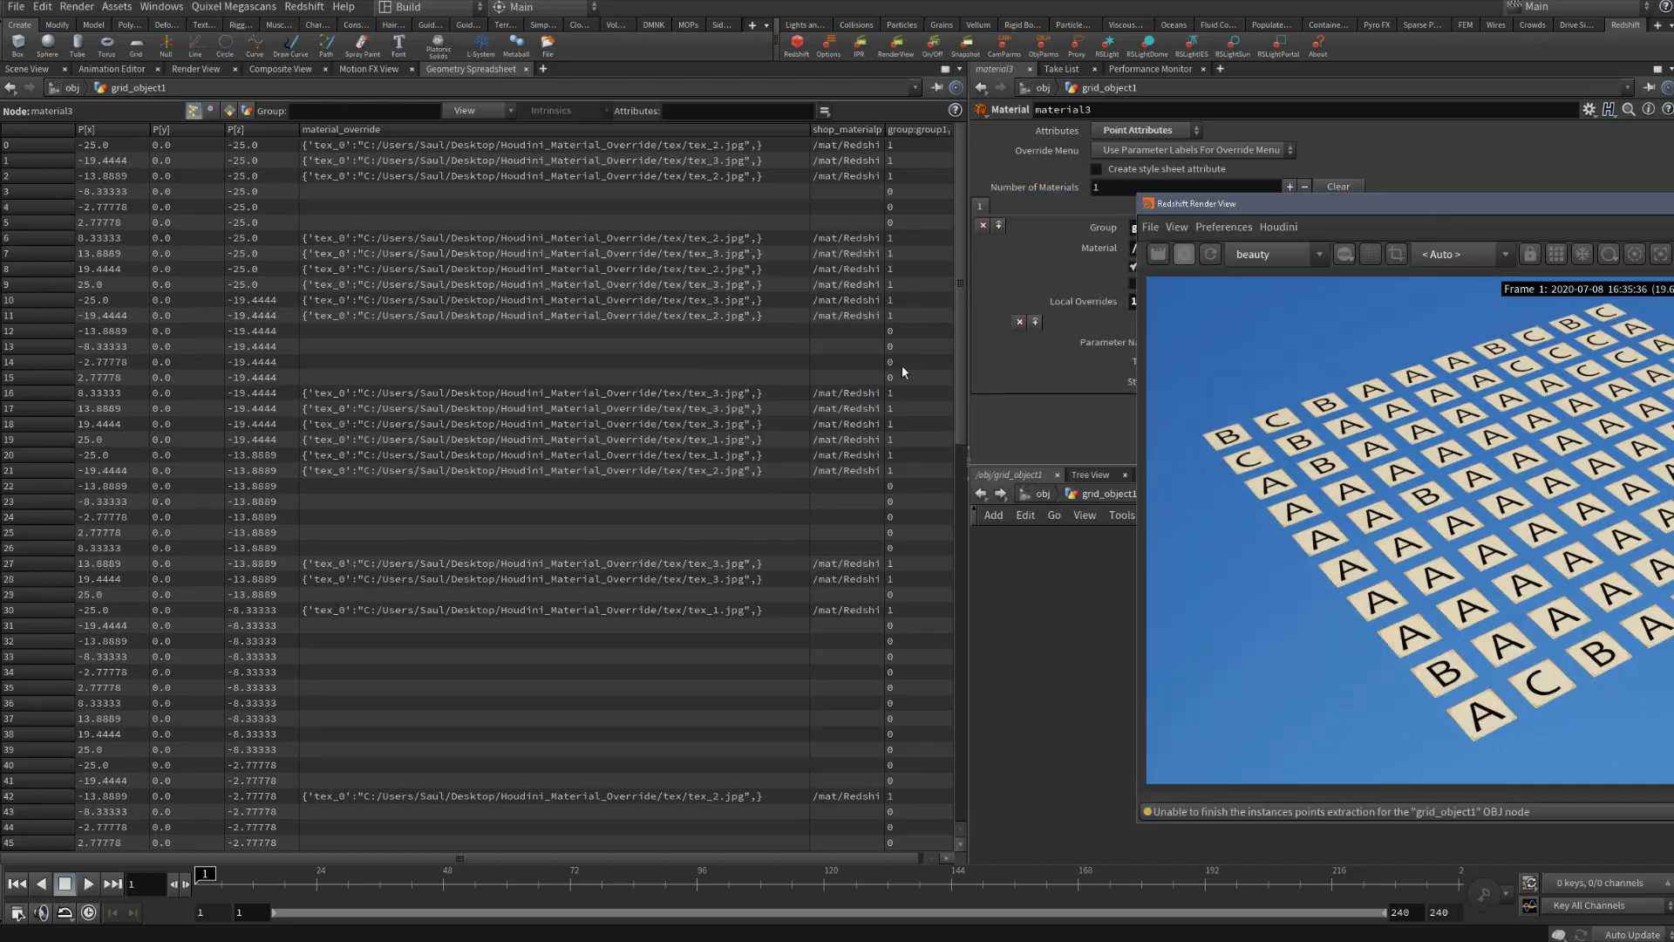
pyautogui.moveTo(760, 853); pyautogui.dragTo(766, 853)
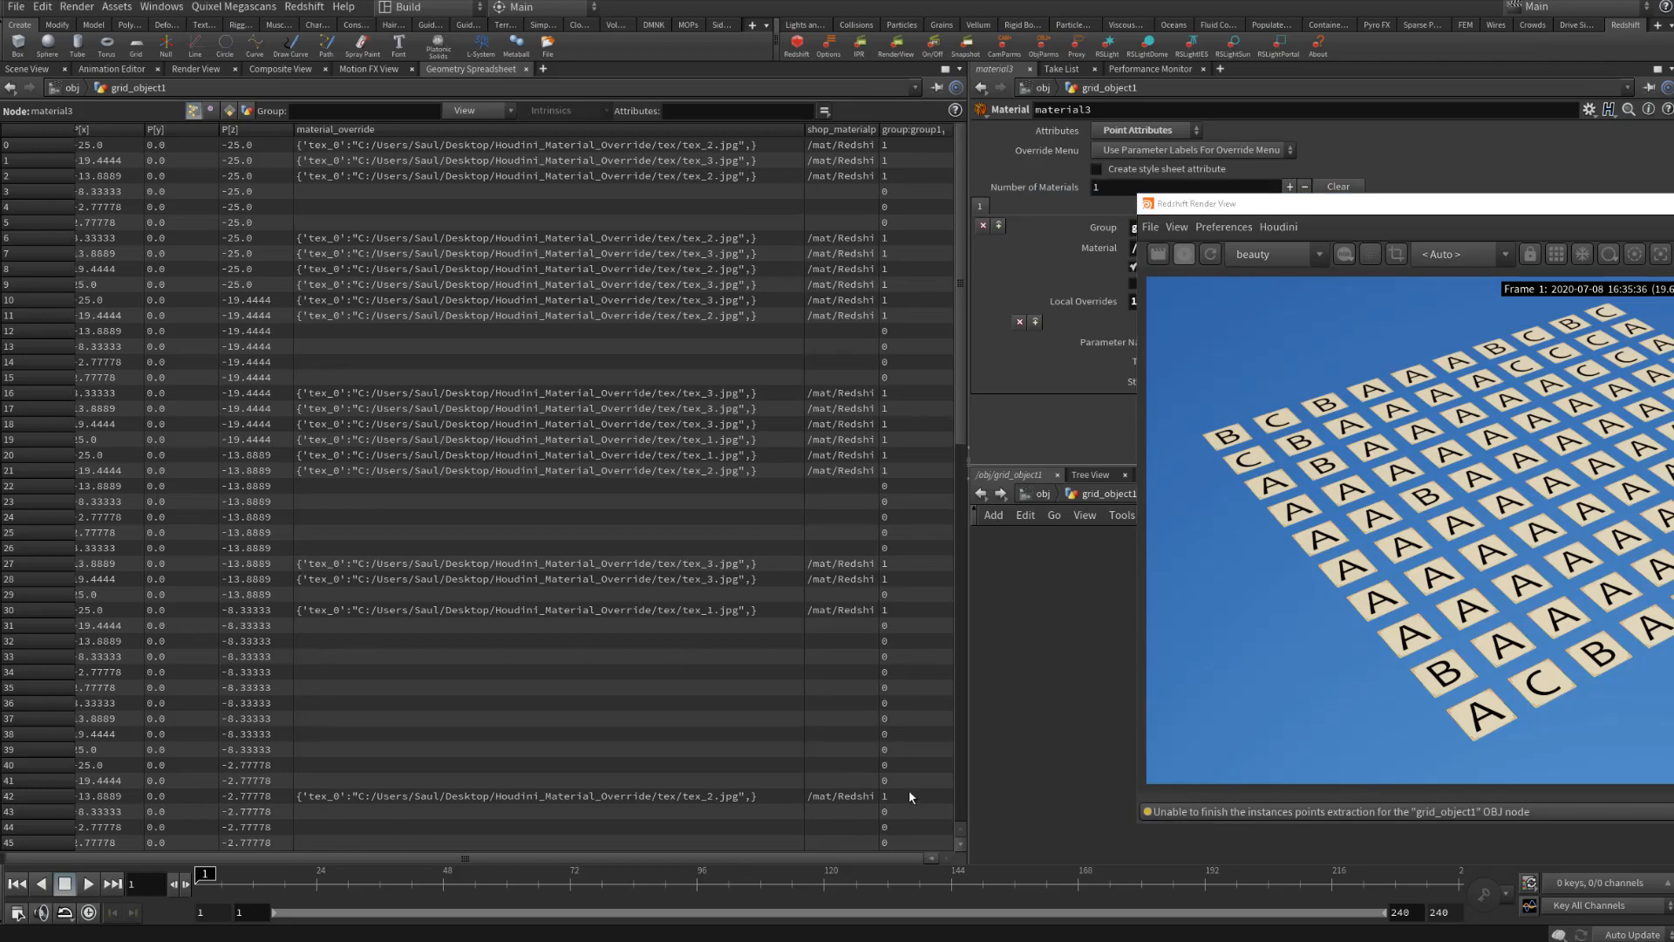
pyautogui.moveTo(1393, 206); pyautogui.dragTo(279, 178)
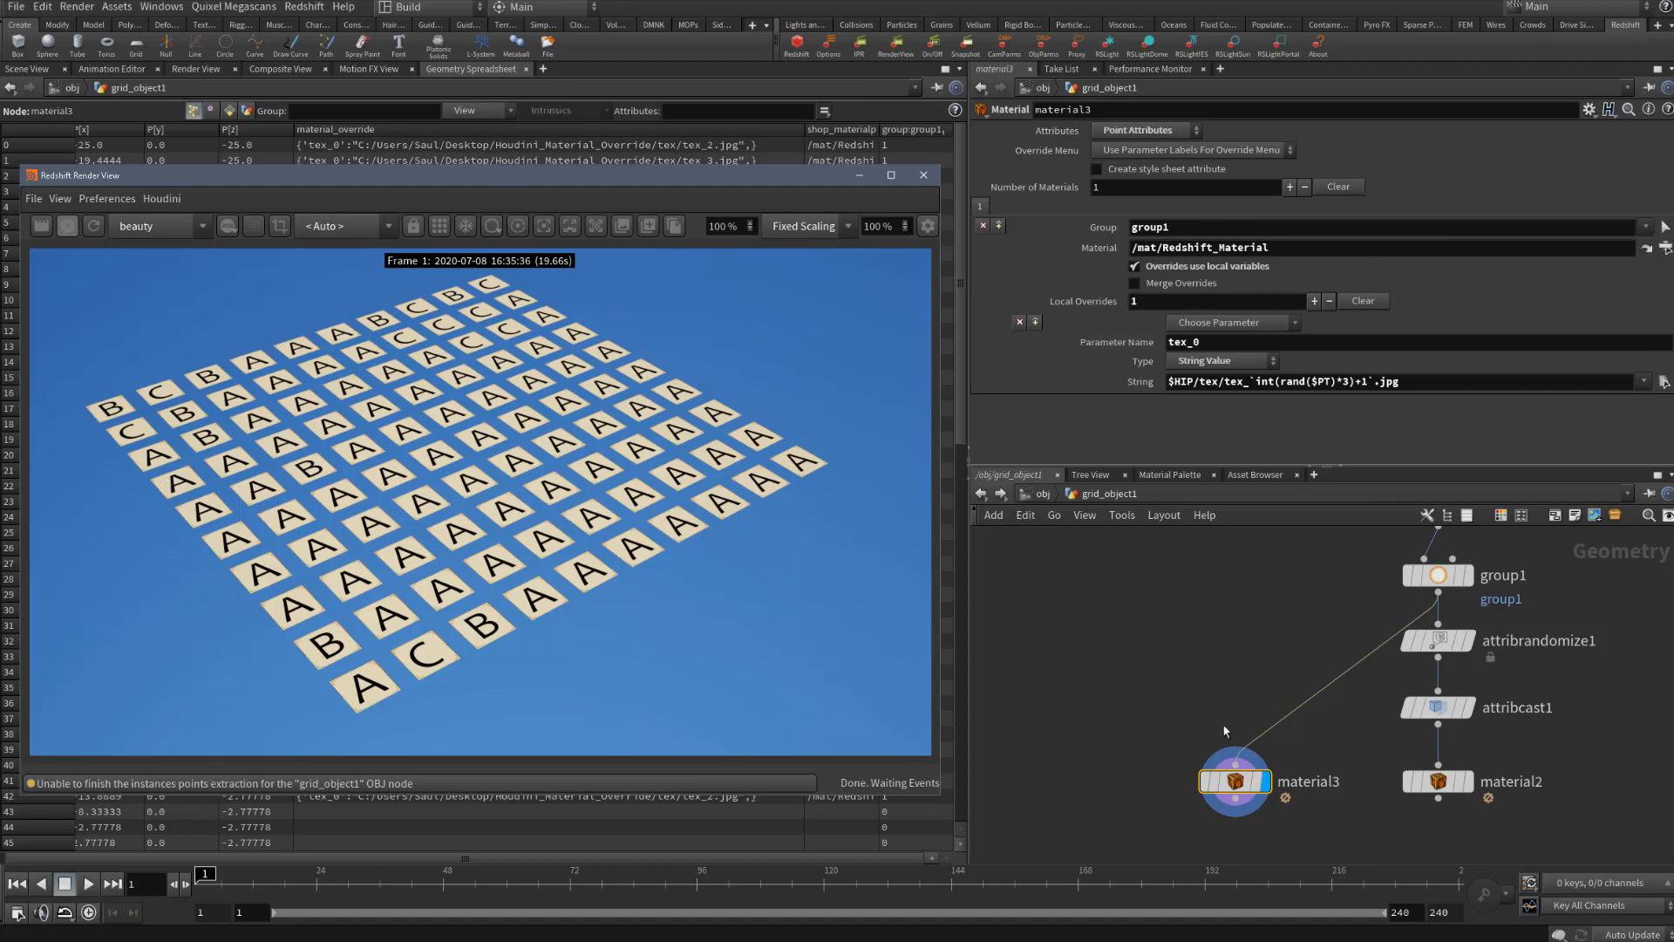
# Stop the IPR render in the Redshift Render View
pyautogui.moveTo(1244, 782); pyautogui.dragTo(1247, 783)
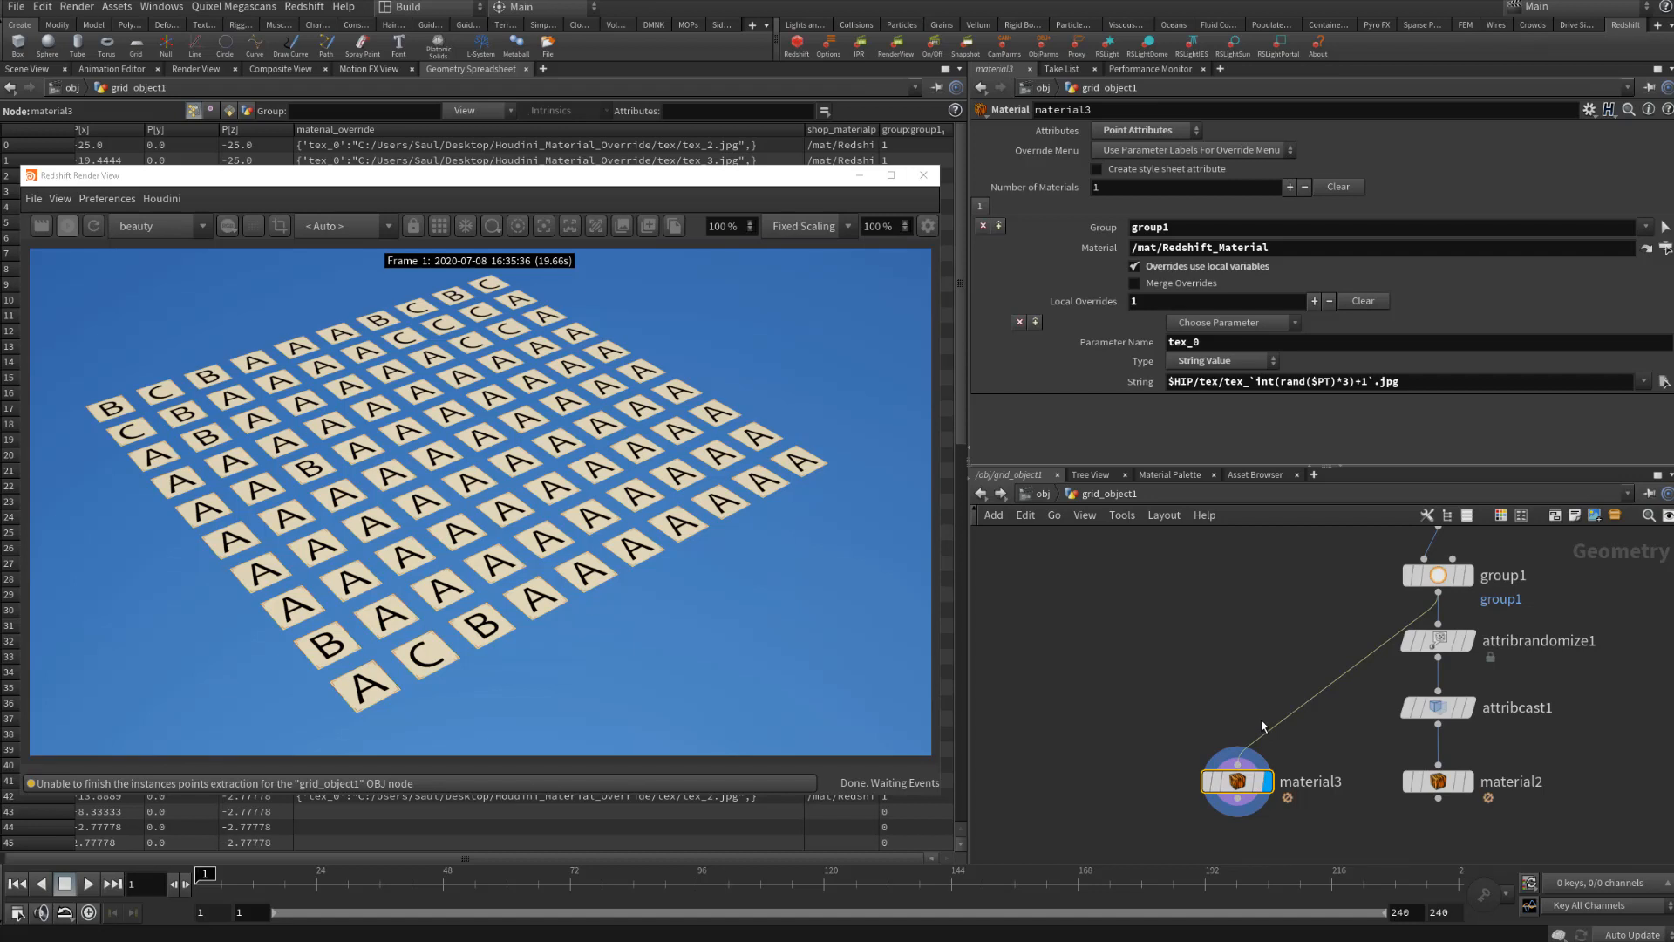
pyautogui.moveTo(1279, 631); pyautogui.dragTo(1253, 820)
pyautogui.moveTo(1468, 785)
pyautogui.click(68, 227)
pyautogui.moveTo(1193, 632); pyautogui.dragTo(1147, 465, button='middle')
pyautogui.moveTo(1312, 710); pyautogui.dragTo(1297, 769, button='middle')
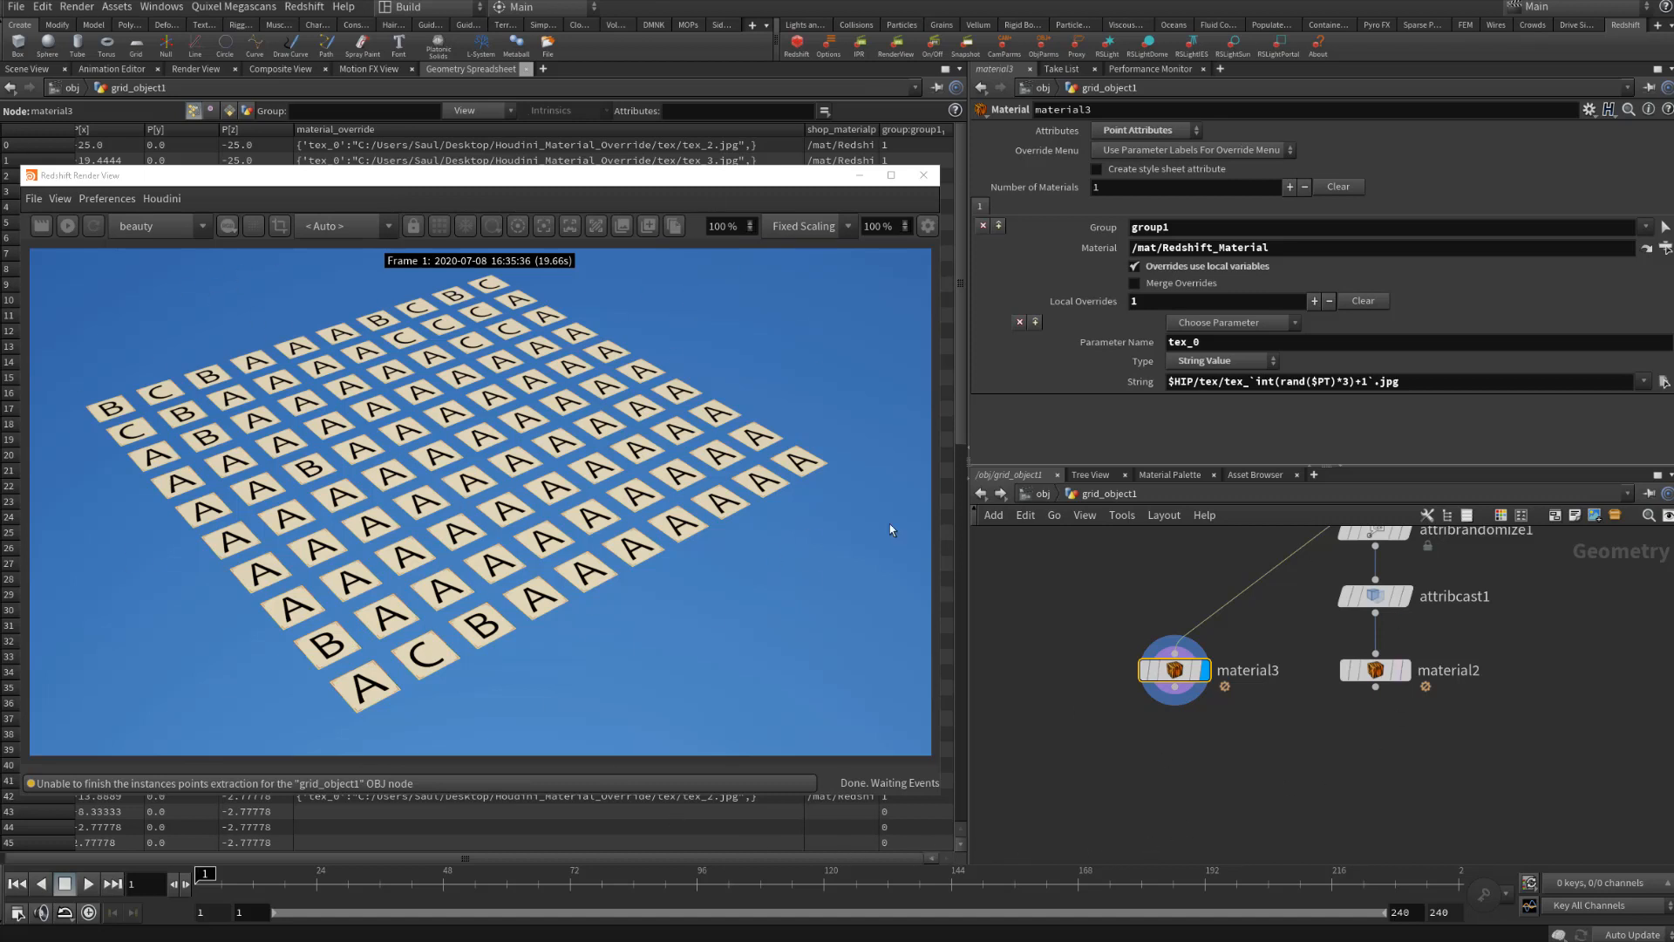
pyautogui.moveTo(1079, 575); pyautogui.dragTo(1105, 730, button='middle')
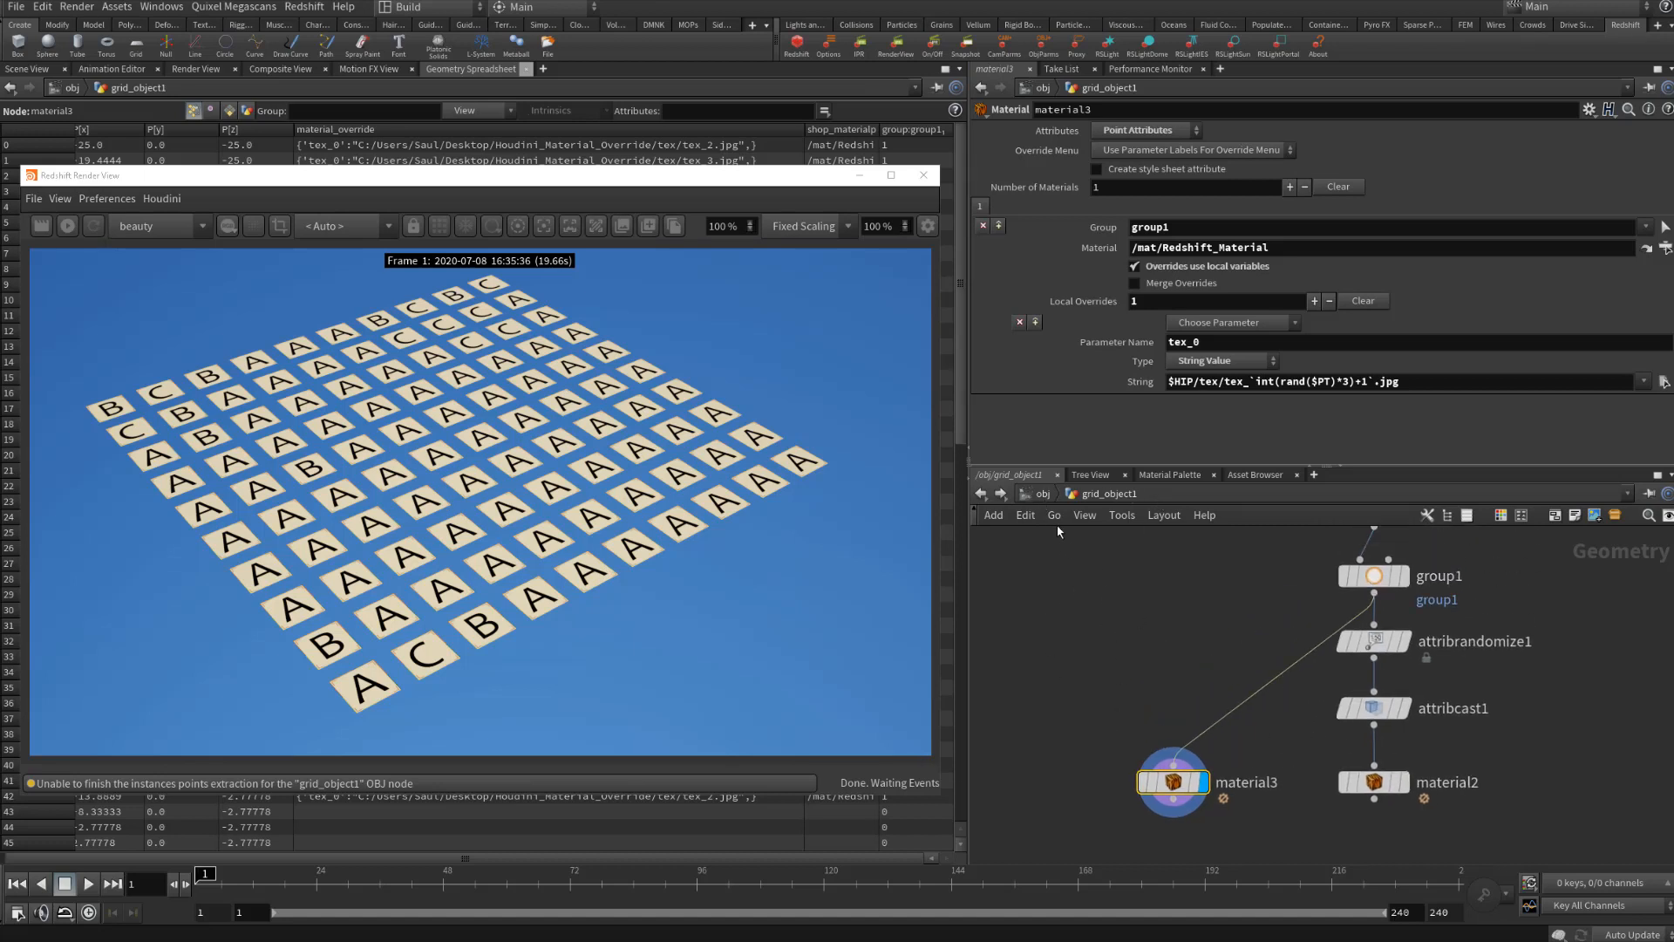
# Open Redshift_Material in the mat network and review how TextureSampler1 feeds the material
pyautogui.click(1042, 497)
pyautogui.click(1097, 557)
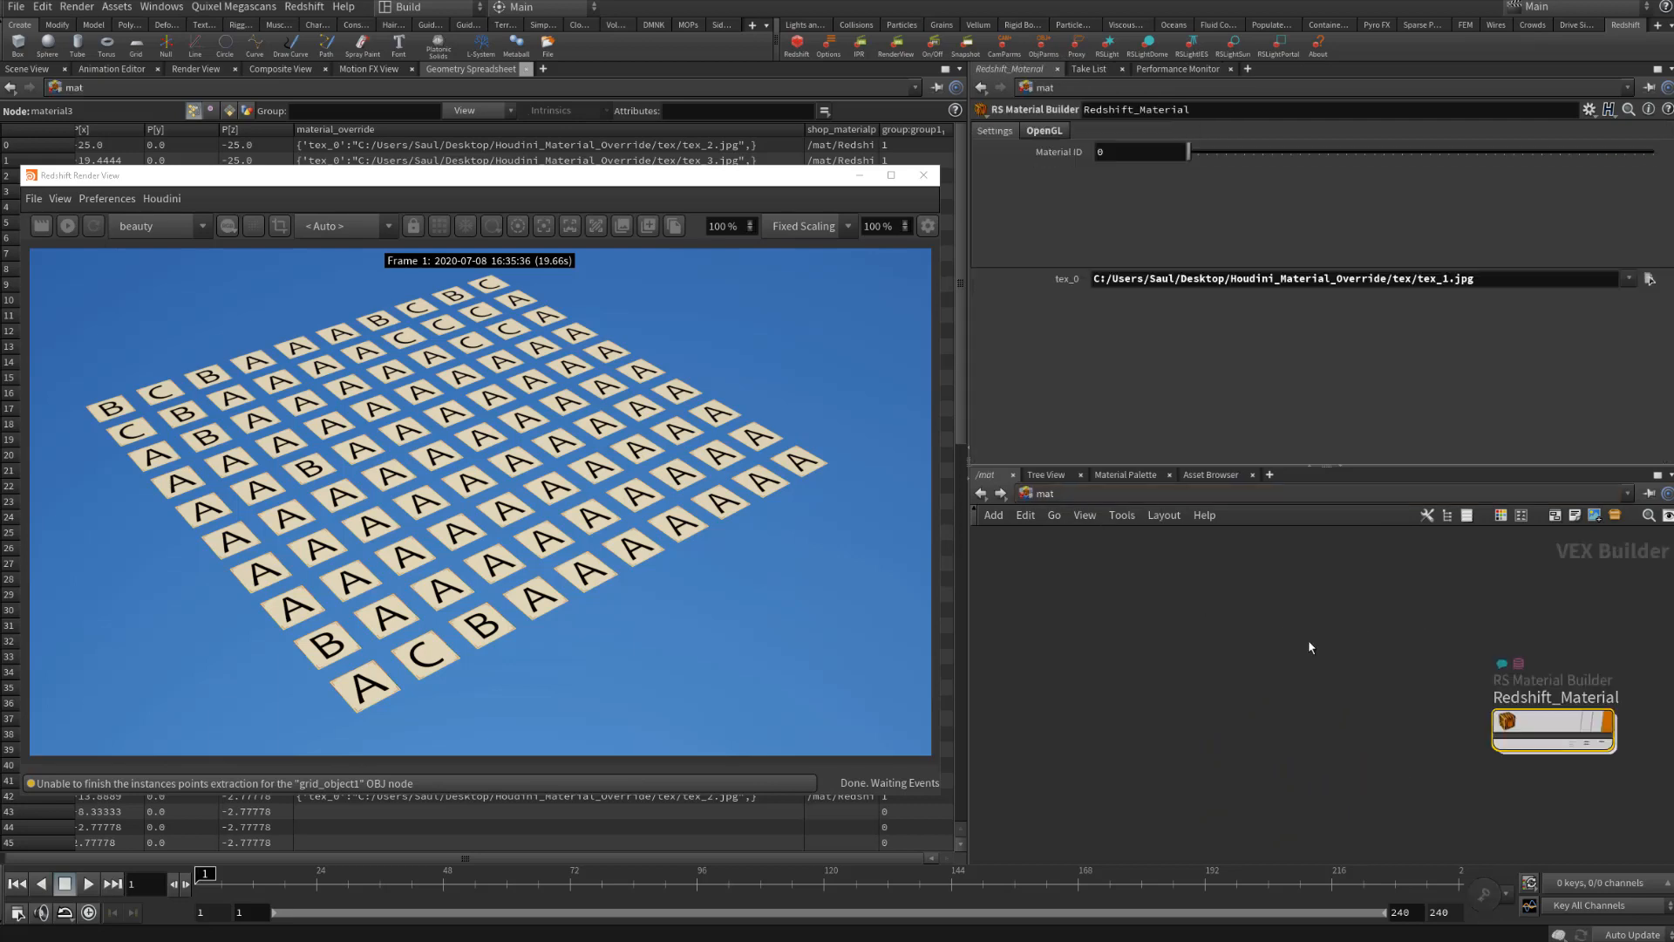
pyautogui.doubleClick(1557, 729)
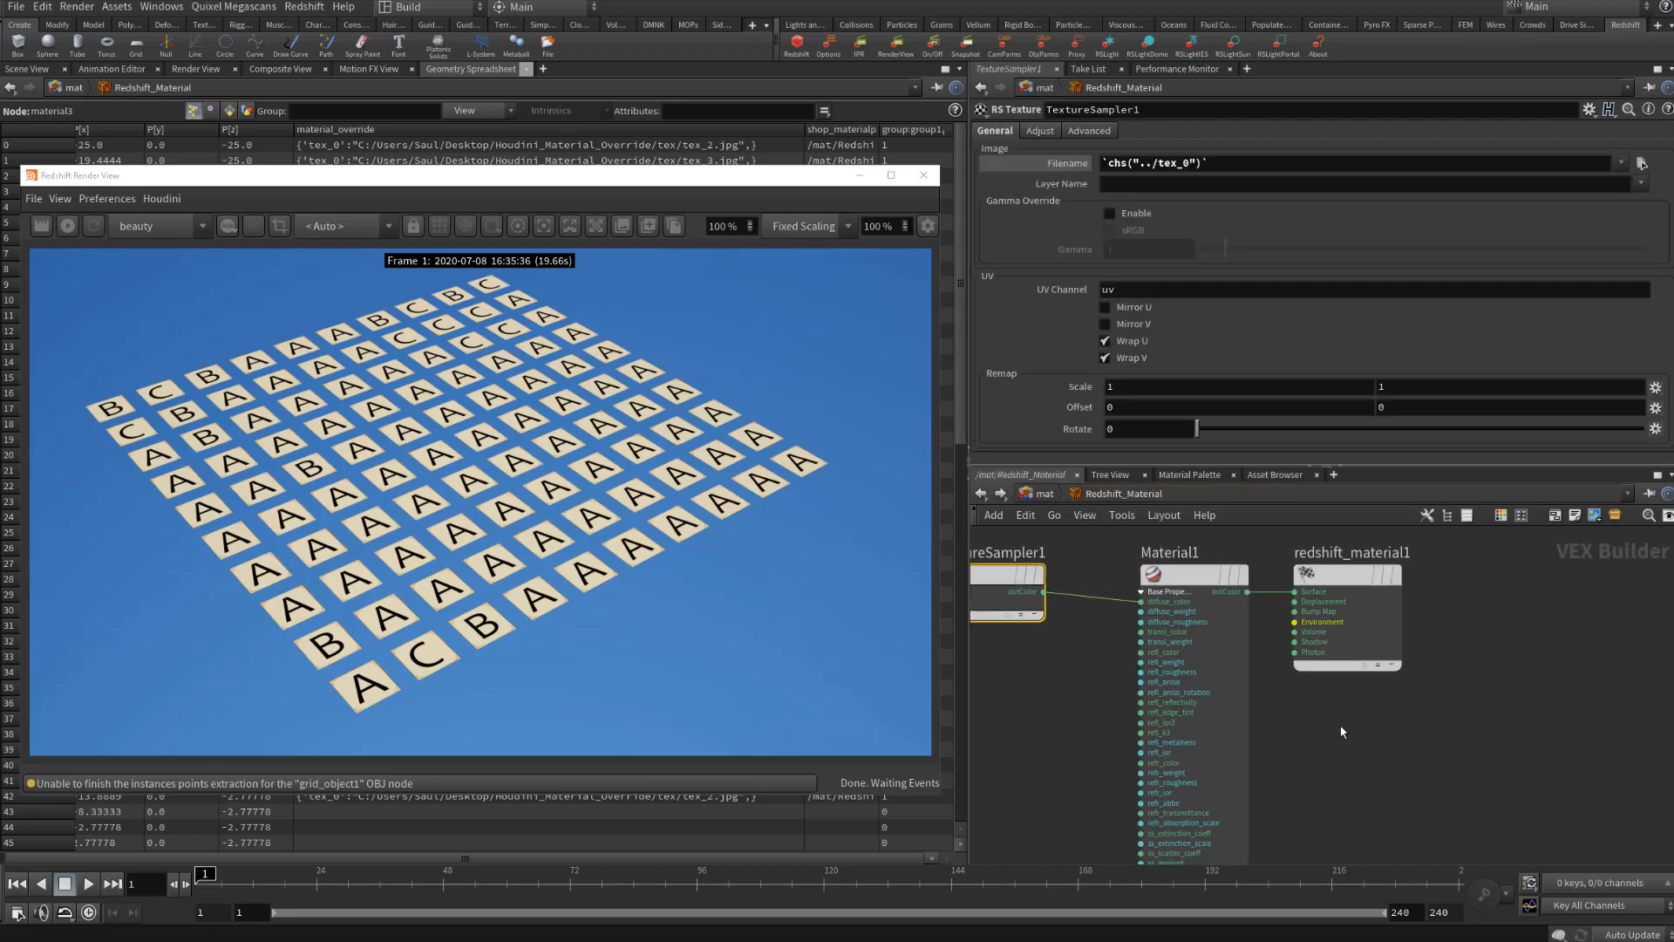
pyautogui.moveTo(1311, 712); pyautogui.dragTo(1463, 726, button='middle')
pyautogui.scroll(-2, 1462, 725)
pyautogui.moveTo(1545, 770); pyautogui.dragTo(1465, 770, button='middle')
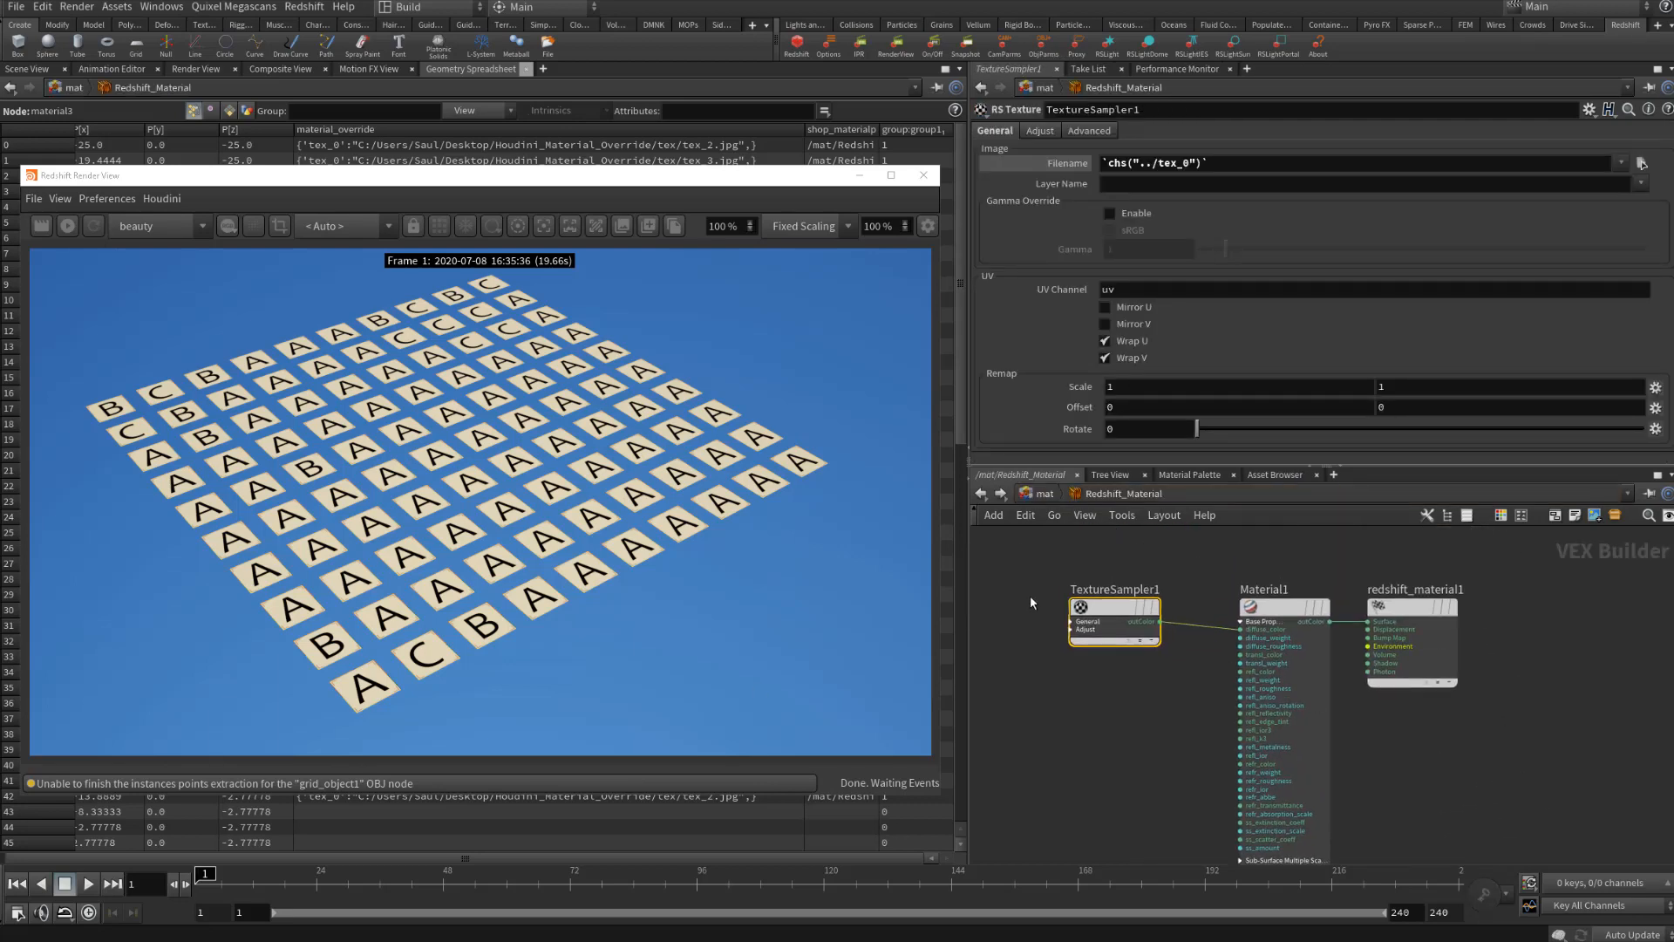
pyautogui.moveTo(1101, 609); pyautogui.dragTo(1121, 609)
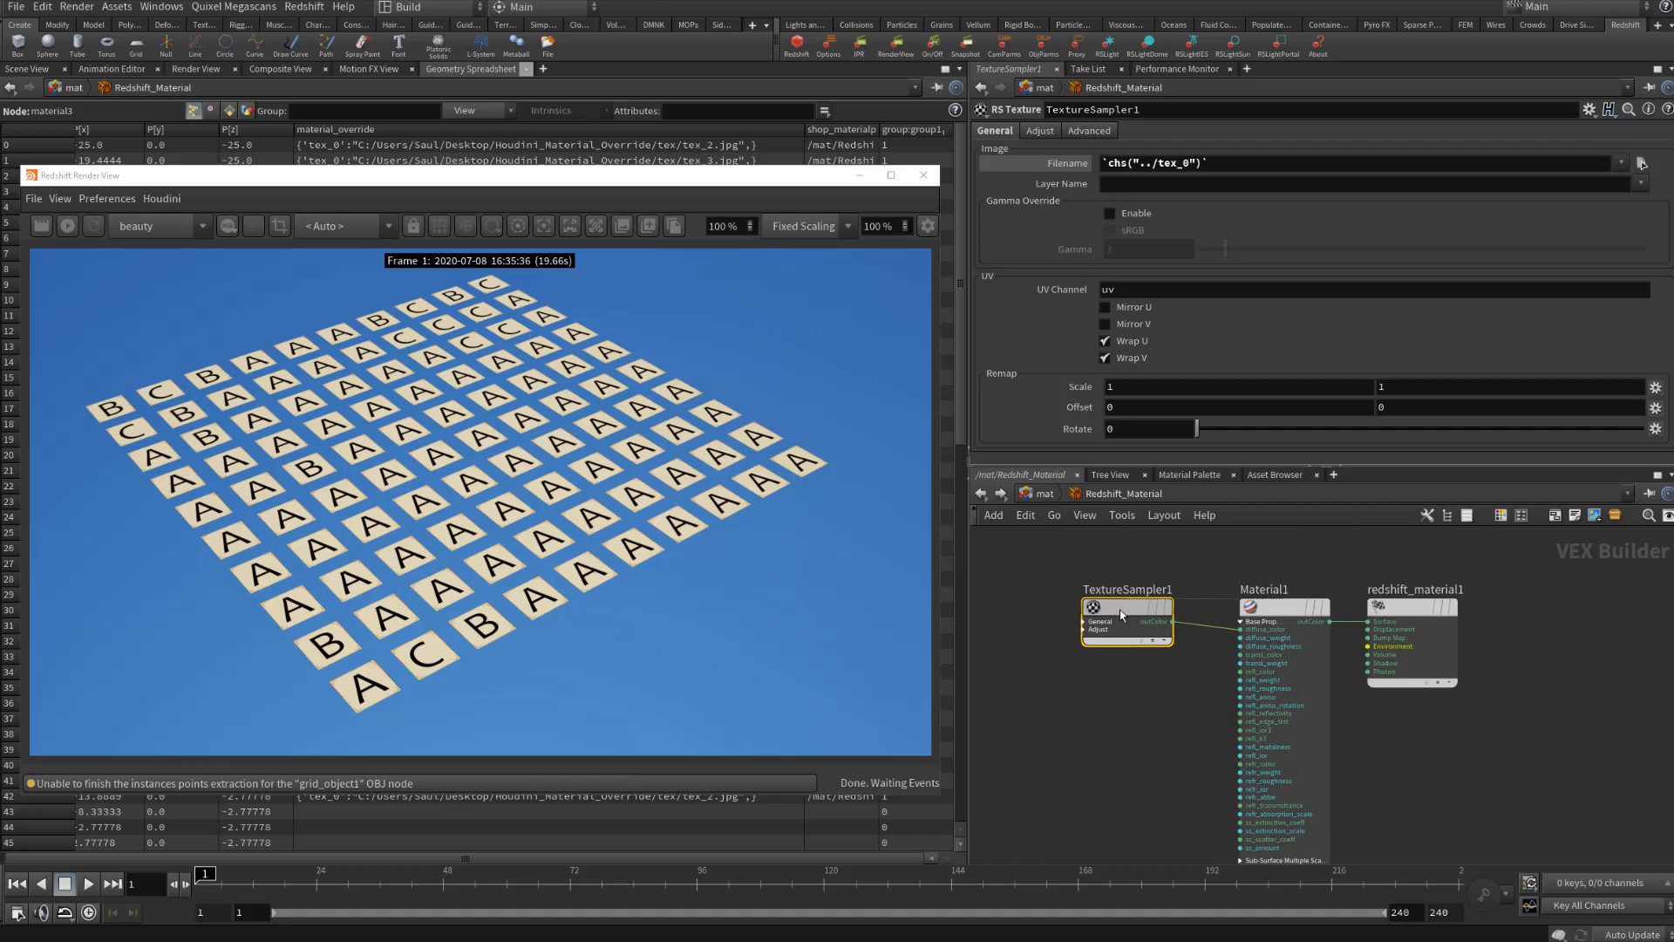
# Return to the obj network and go back inside grid_object1
pyautogui.click(1045, 494)
pyautogui.click(1045, 495)
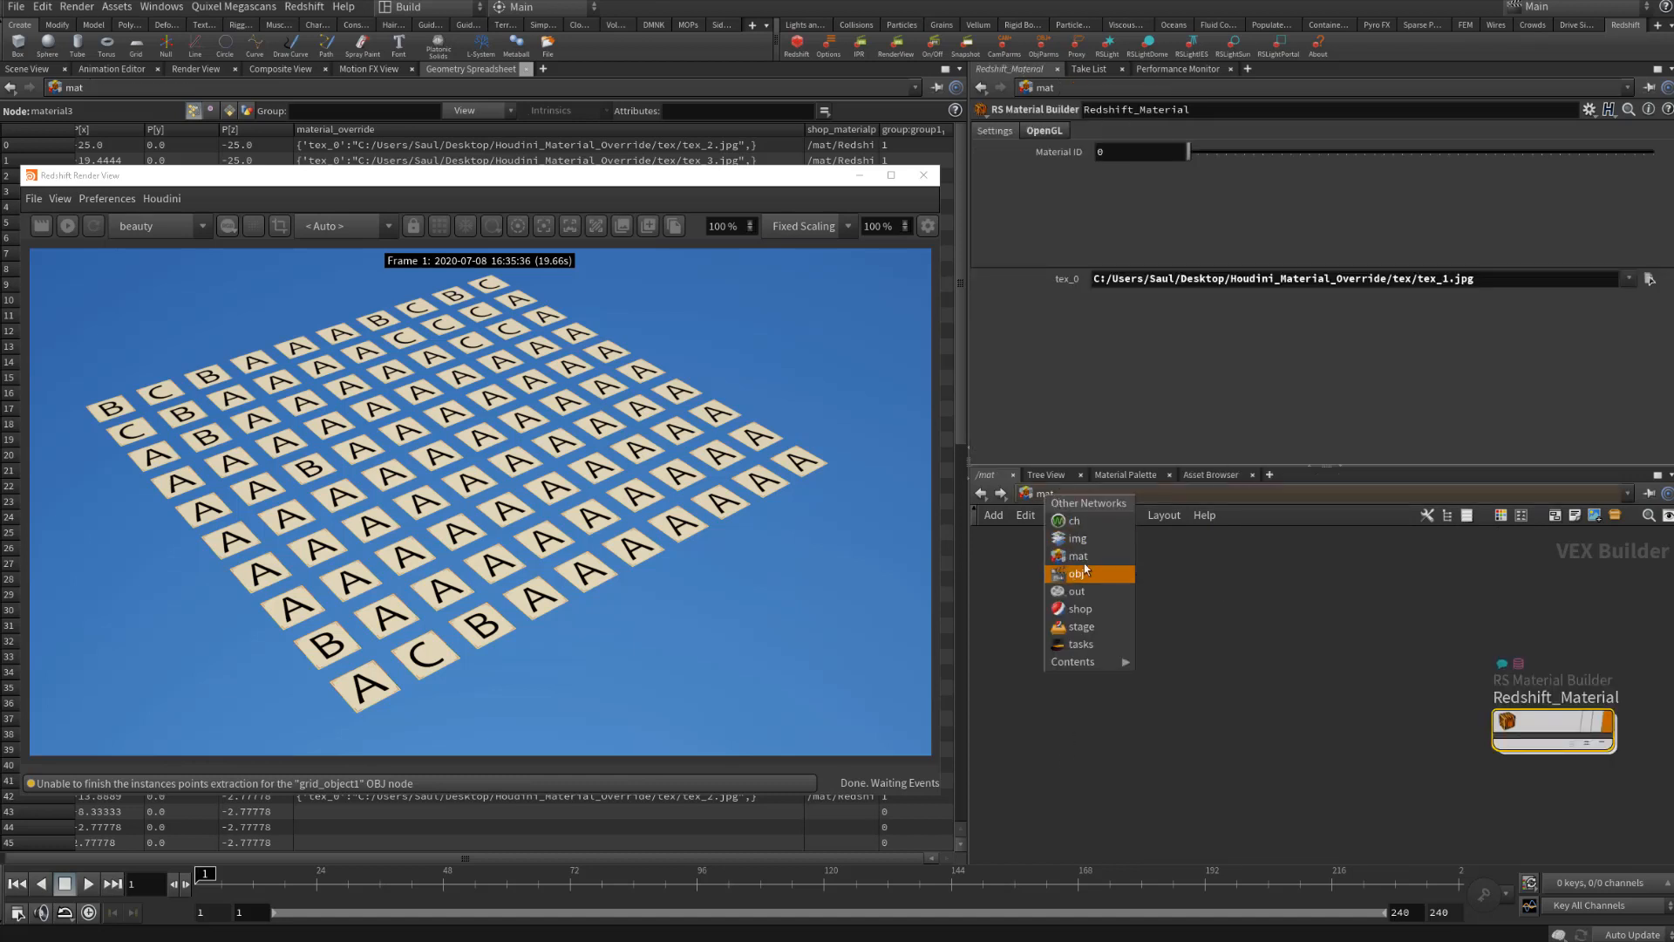
pyautogui.click(1087, 558)
pyautogui.click(1095, 495)
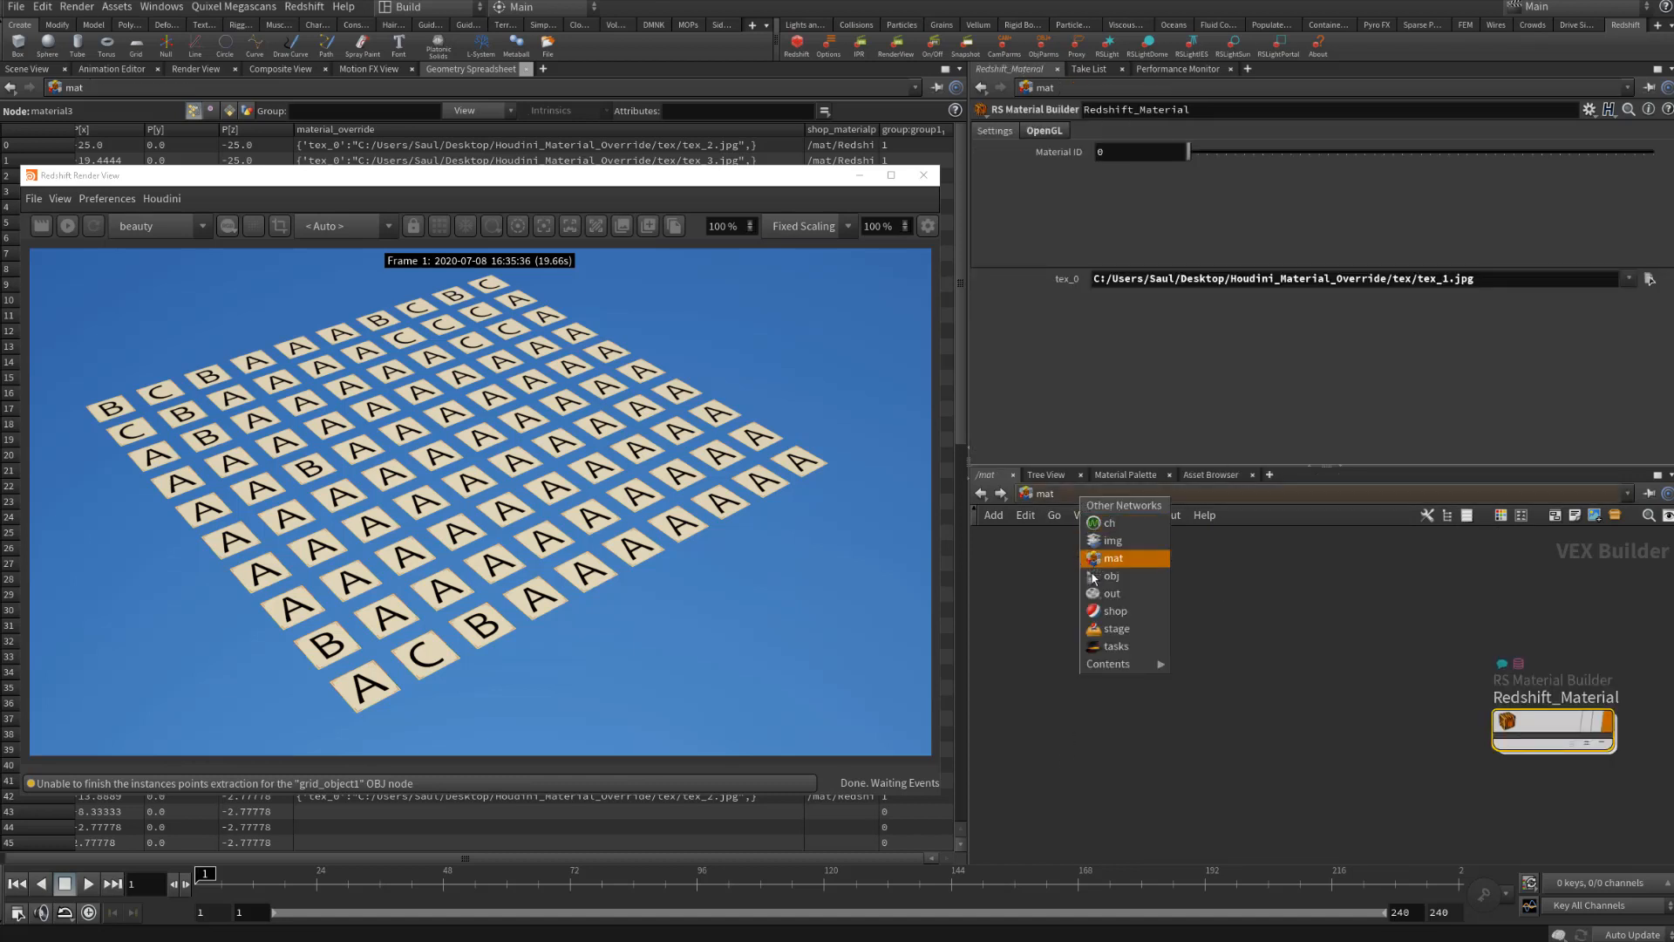
pyautogui.click(1087, 558)
pyautogui.click(1064, 493)
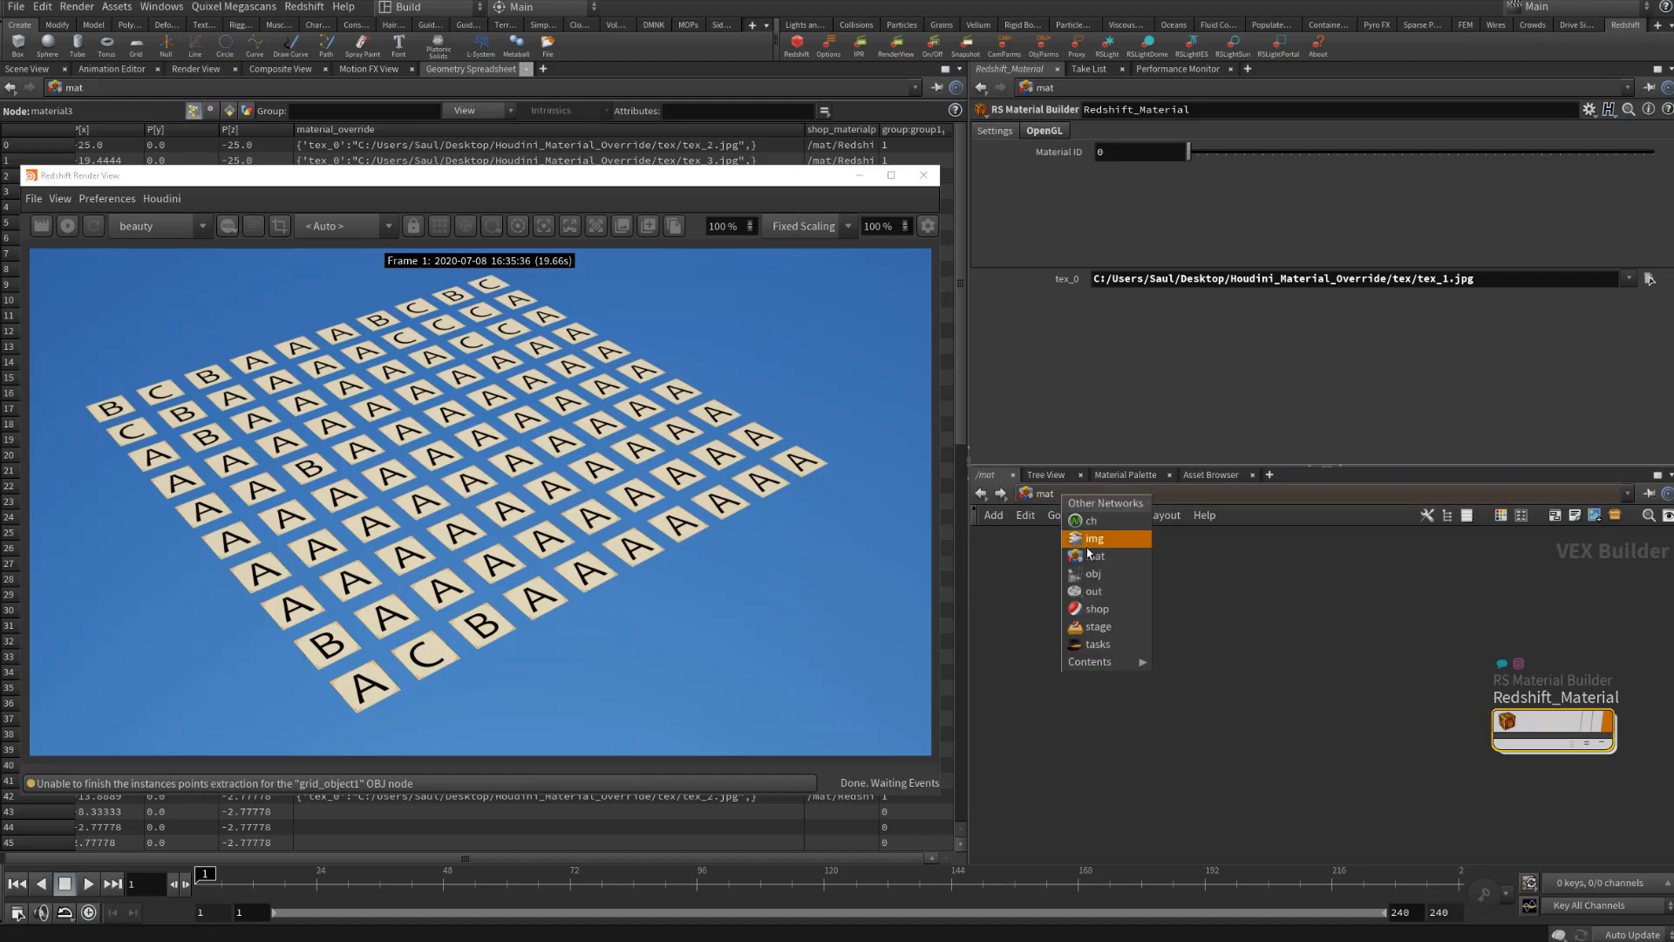
pyautogui.click(1088, 577)
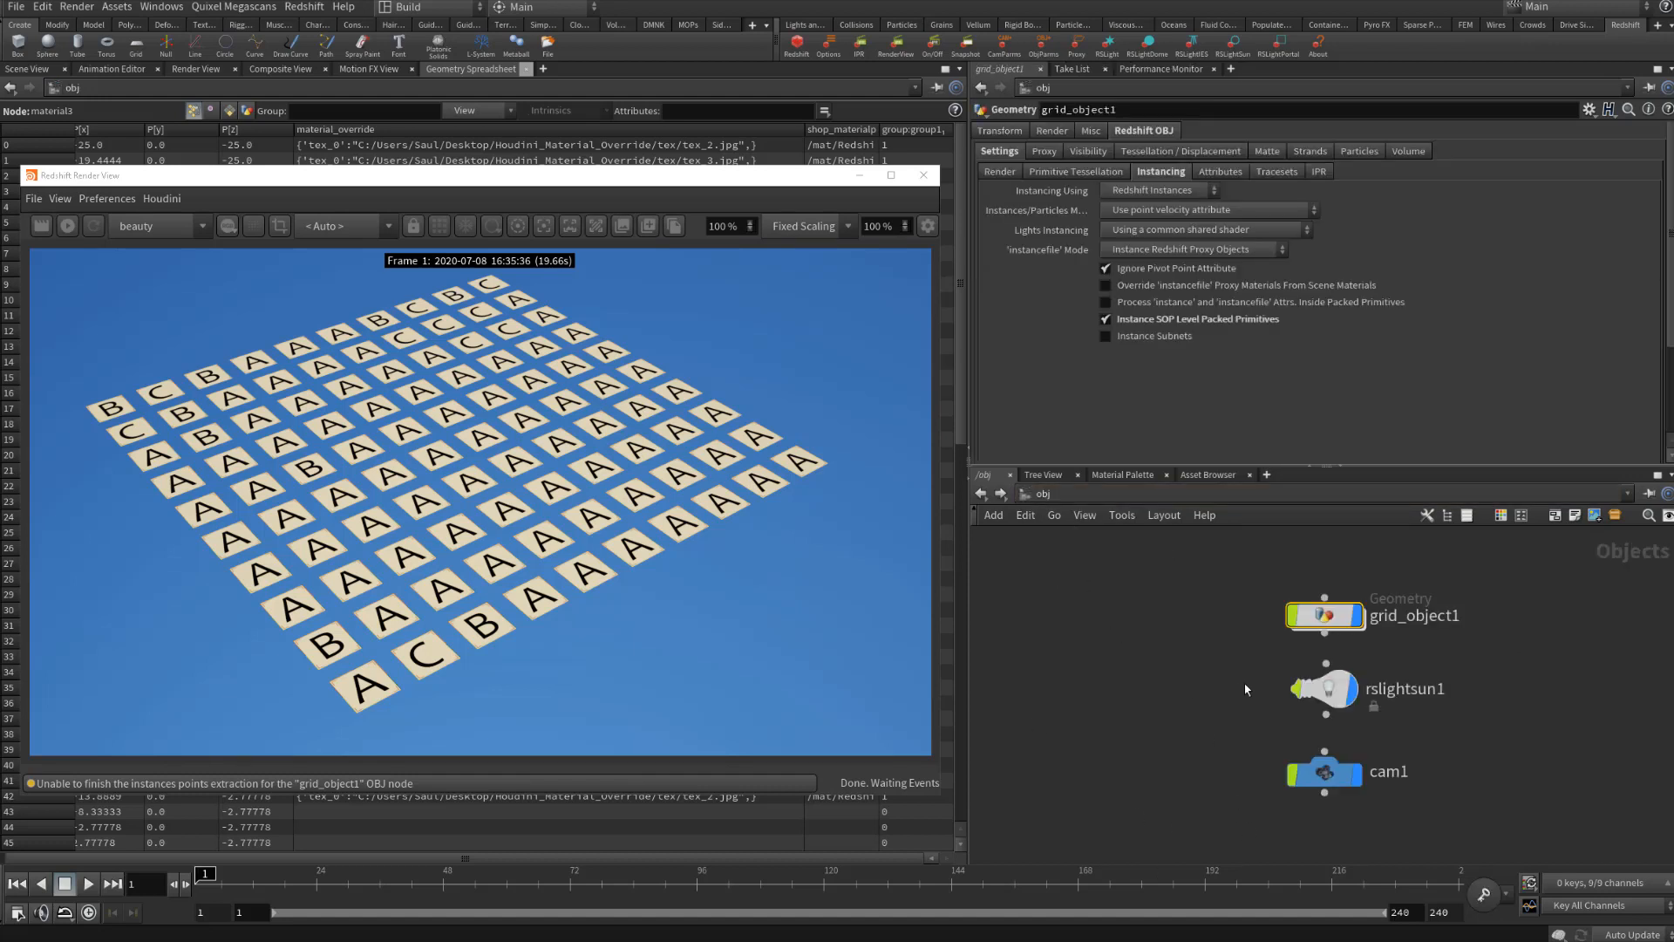
pyautogui.doubleClick(1299, 617)
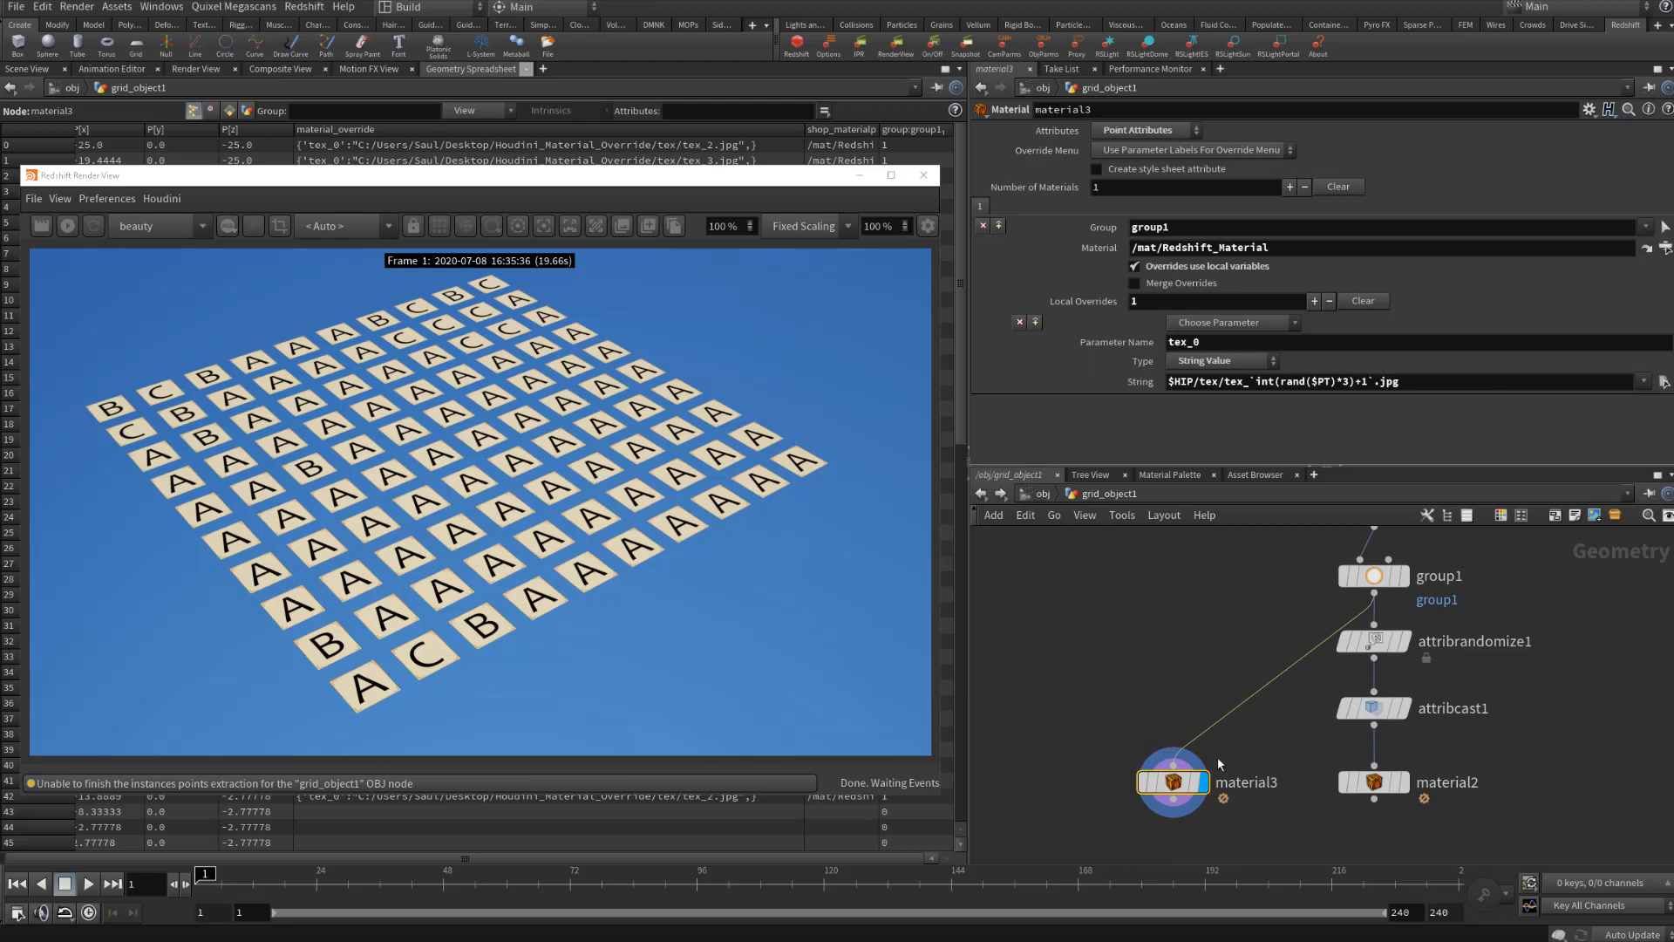
# Group attribrandomize1, attribcast1 and material2 in a network box
pyautogui.moveTo(1412, 789)
pyautogui.click(1373, 781)
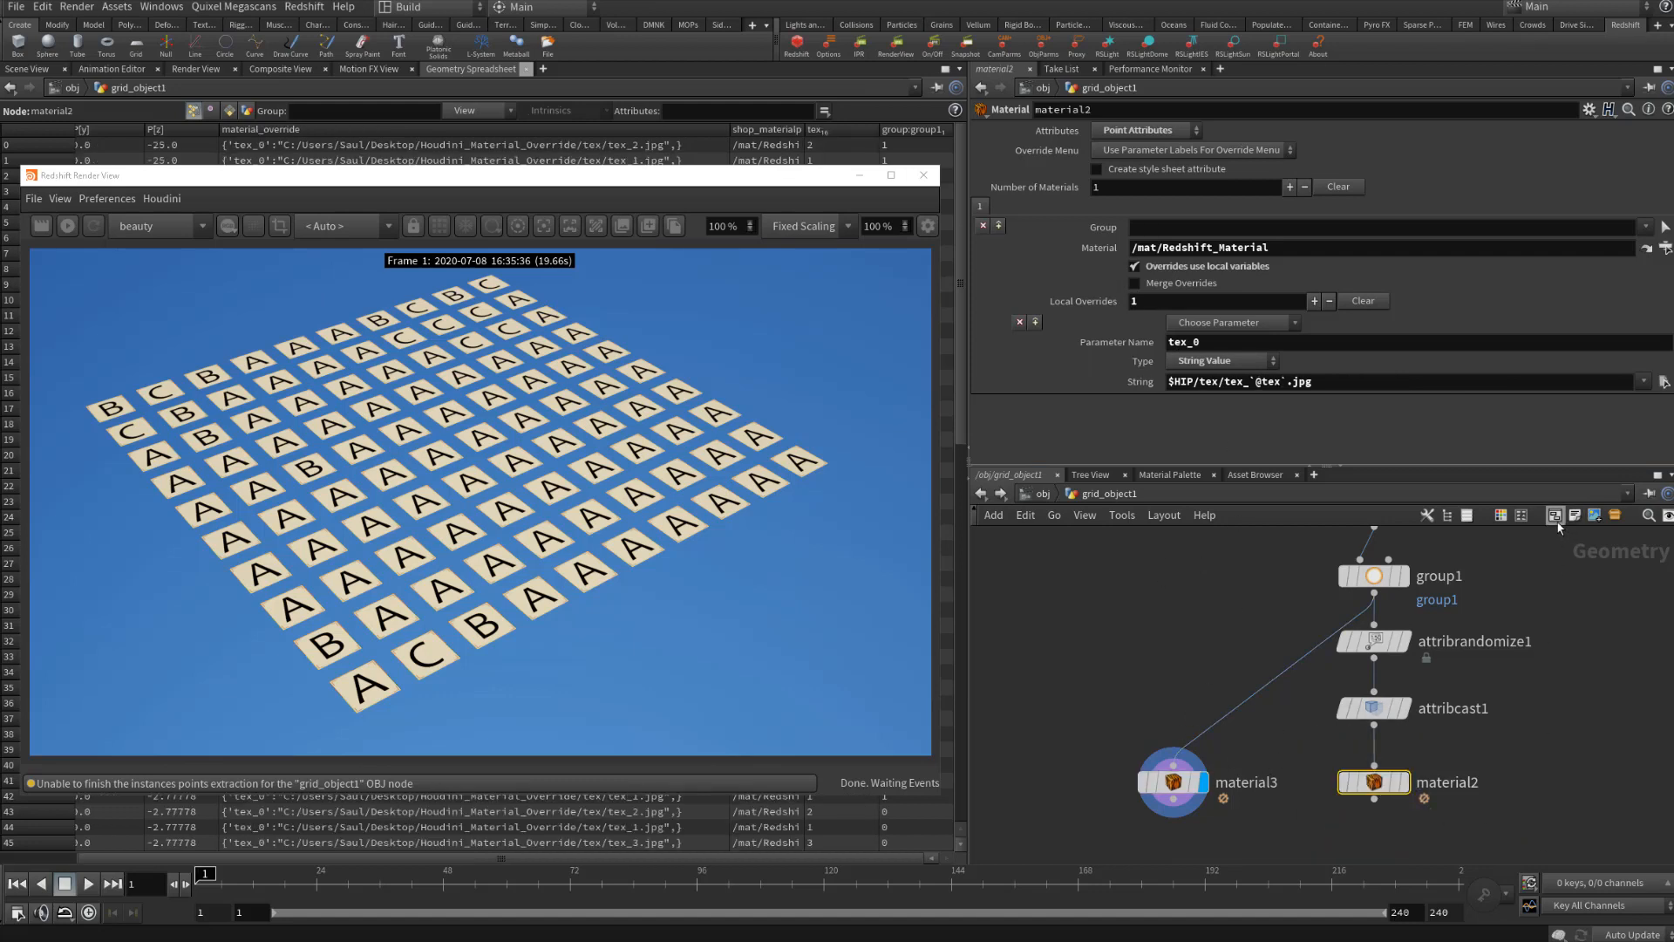
pyautogui.moveTo(1487, 621); pyautogui.dragTo(1327, 821)
pyautogui.click(1556, 516)
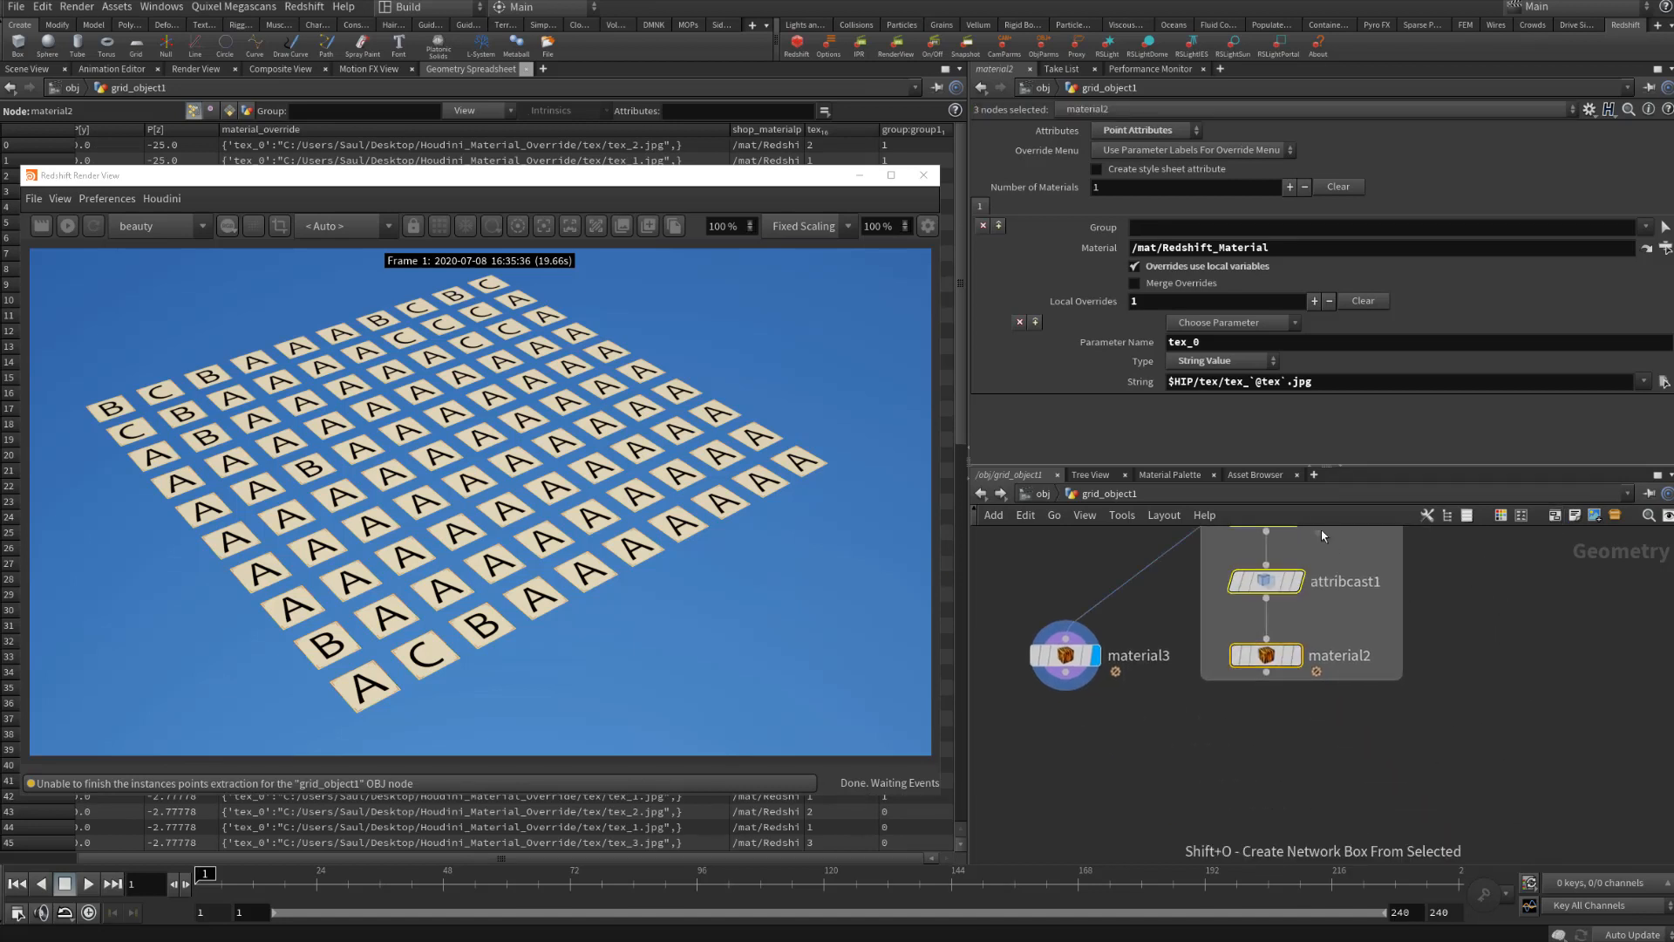
# Move the network box containing attribrandomize1, attribcast1 and material2 further below group1 and title it Attribute_Randomize
pyautogui.scroll(-3, 1366, 647)
pyautogui.moveTo(1352, 610); pyautogui.dragTo(1350, 706)
pyautogui.doubleClick(1350, 706)
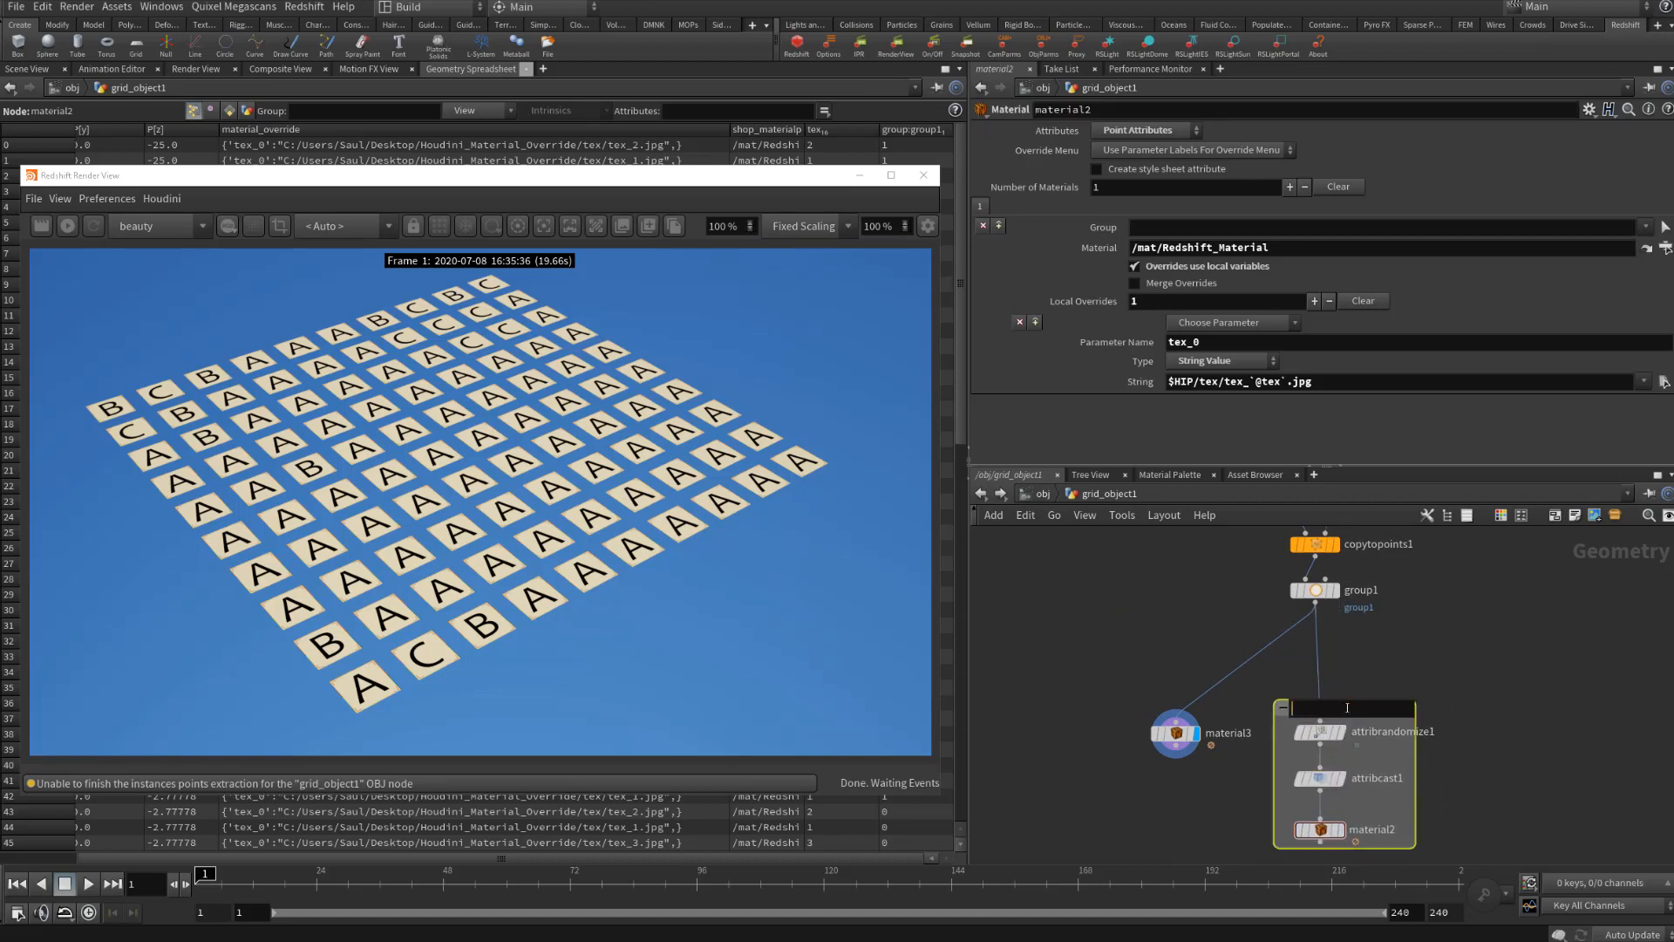
pyautogui.write('Attribute_Randomize')
pyautogui.press('Return')
# Enclose material3 in its own network box and move that box farther away from the Attribute_Randomize box
pyautogui.click(1177, 732)
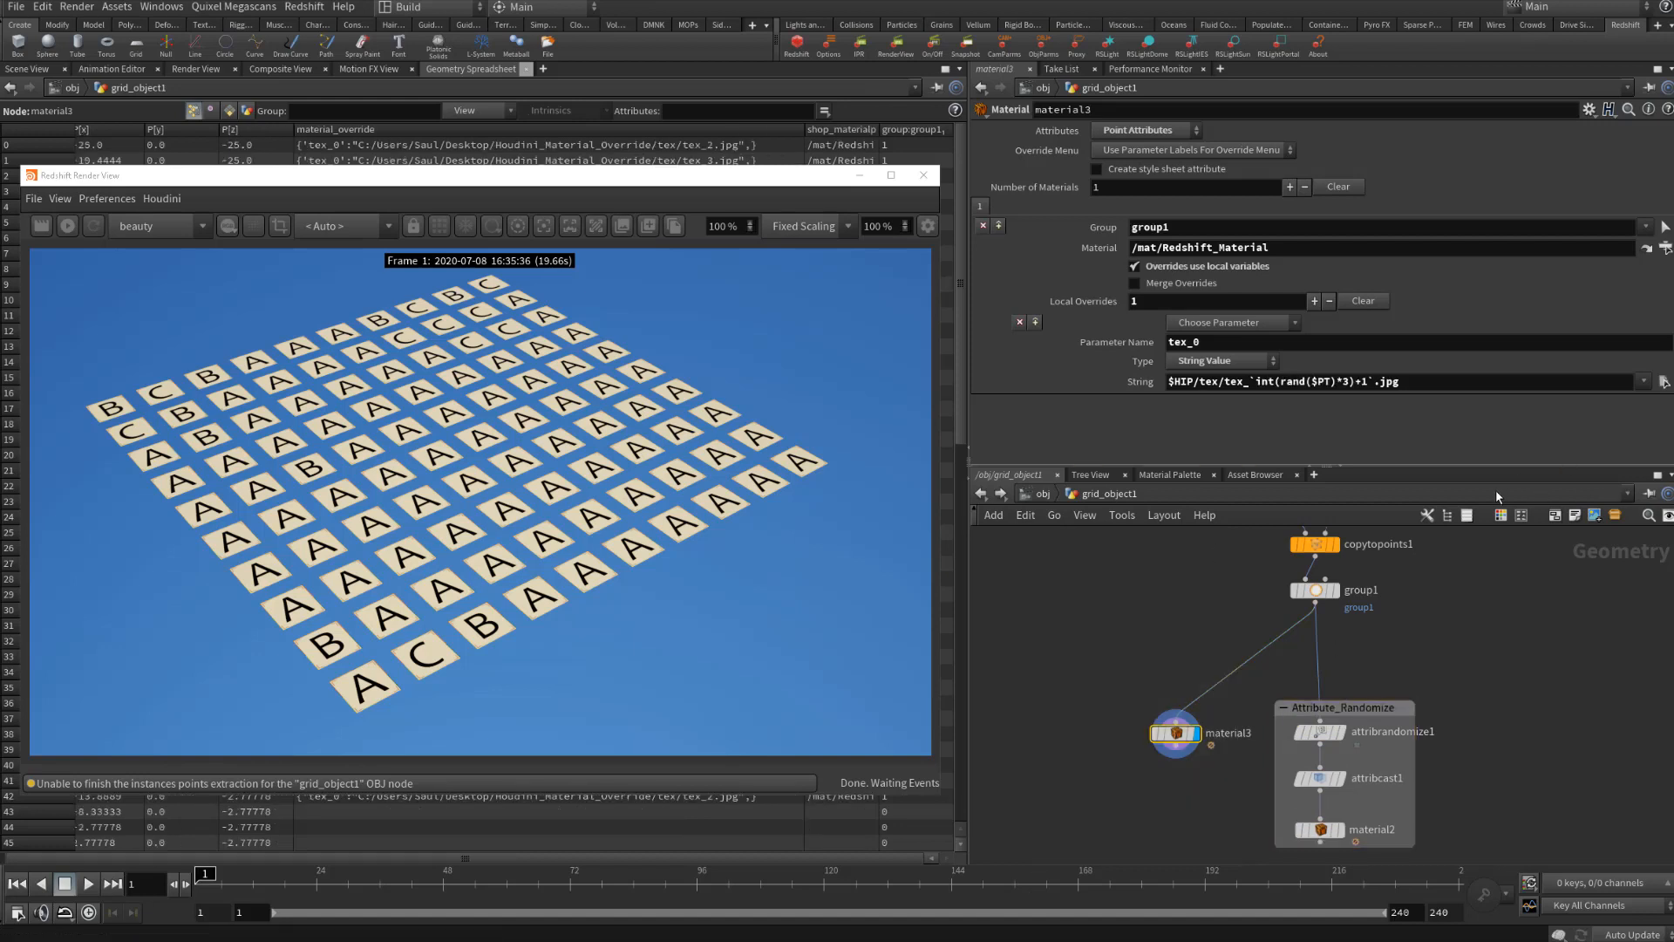
pyautogui.hotkey('shift', 'o')
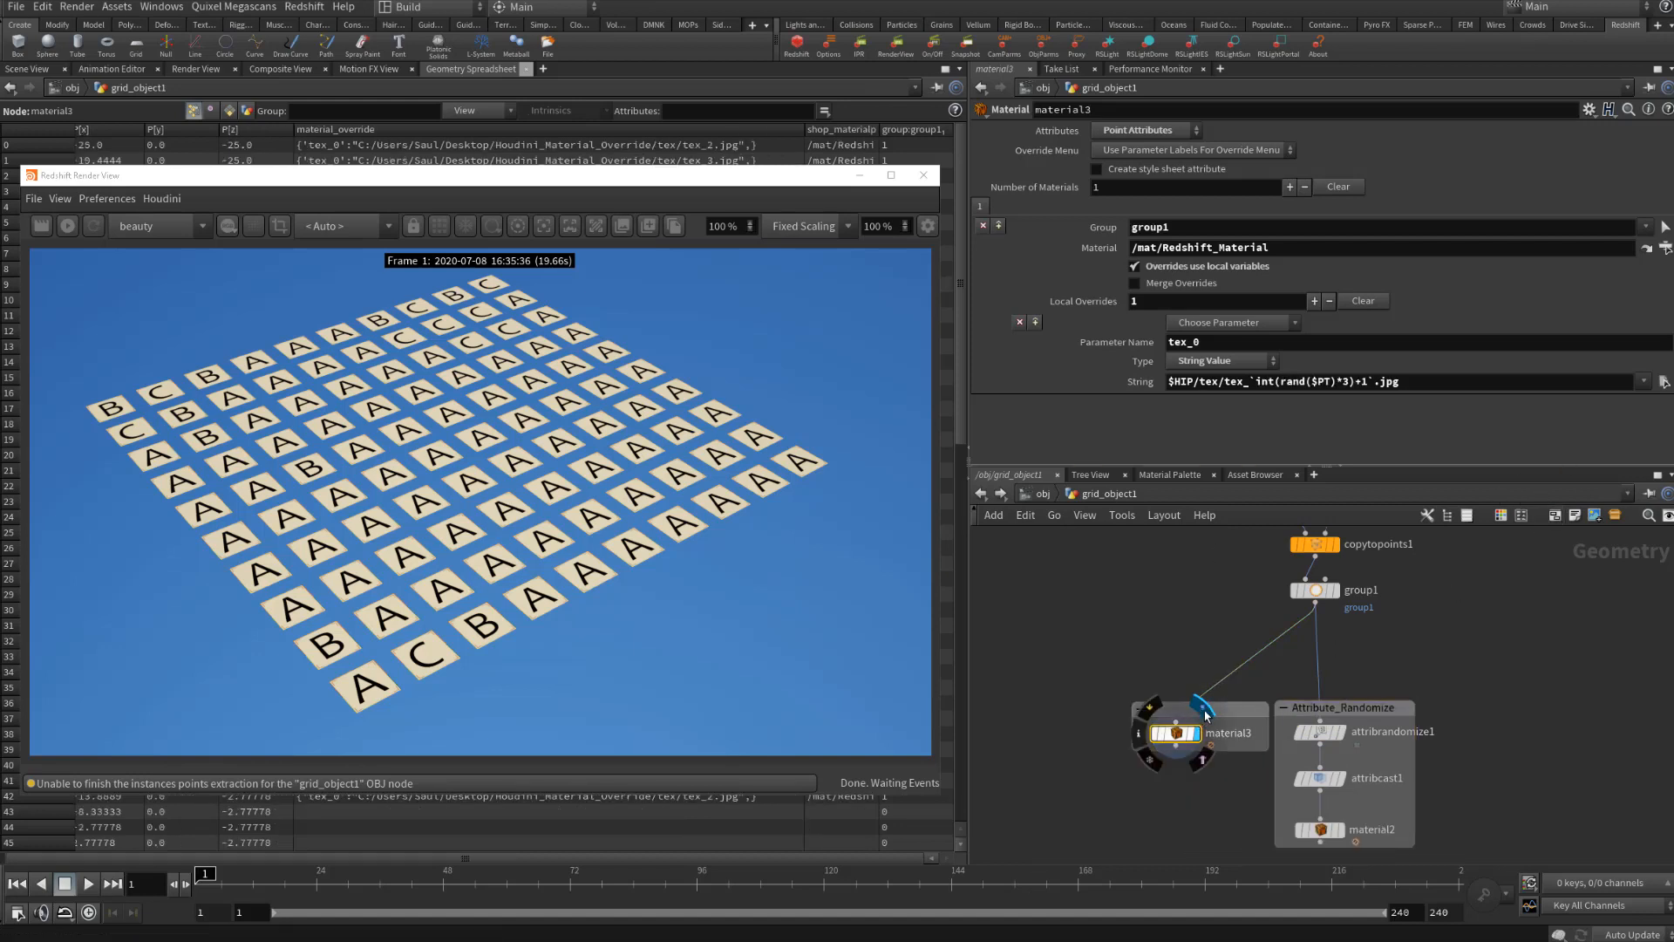
pyautogui.moveTo(1223, 706); pyautogui.dragTo(1162, 704)
# Title the network box around material3 Expression Randomize
pyautogui.doubleClick(1162, 705)
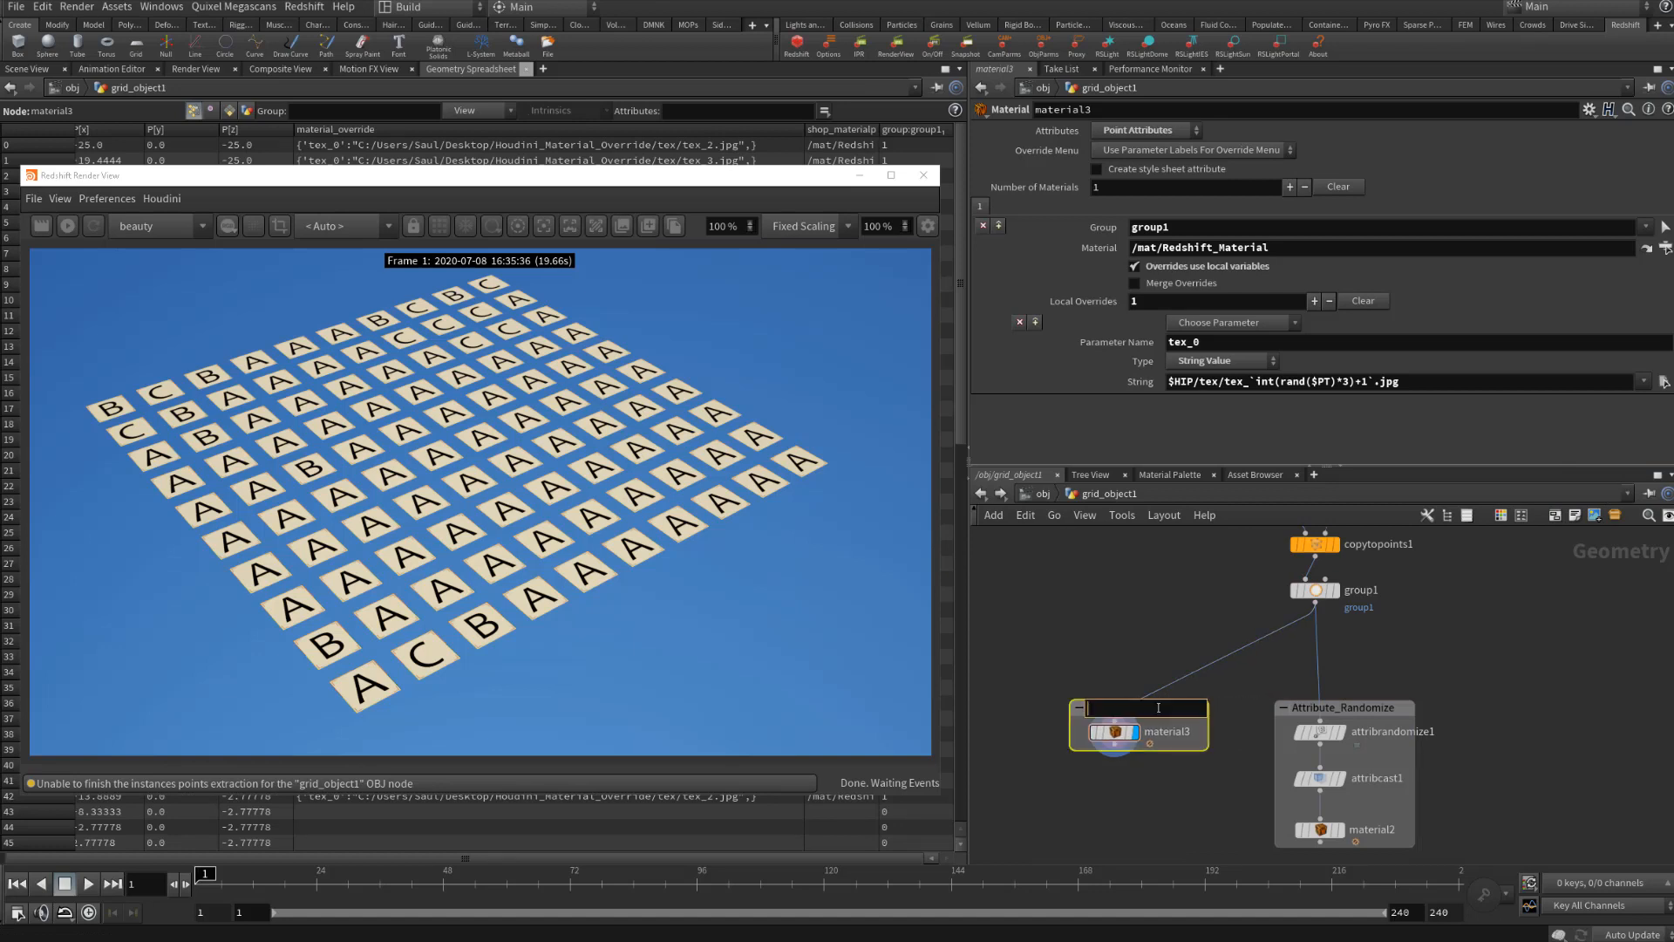
pyautogui.write('Expression Randomize')
pyautogui.press('Return')
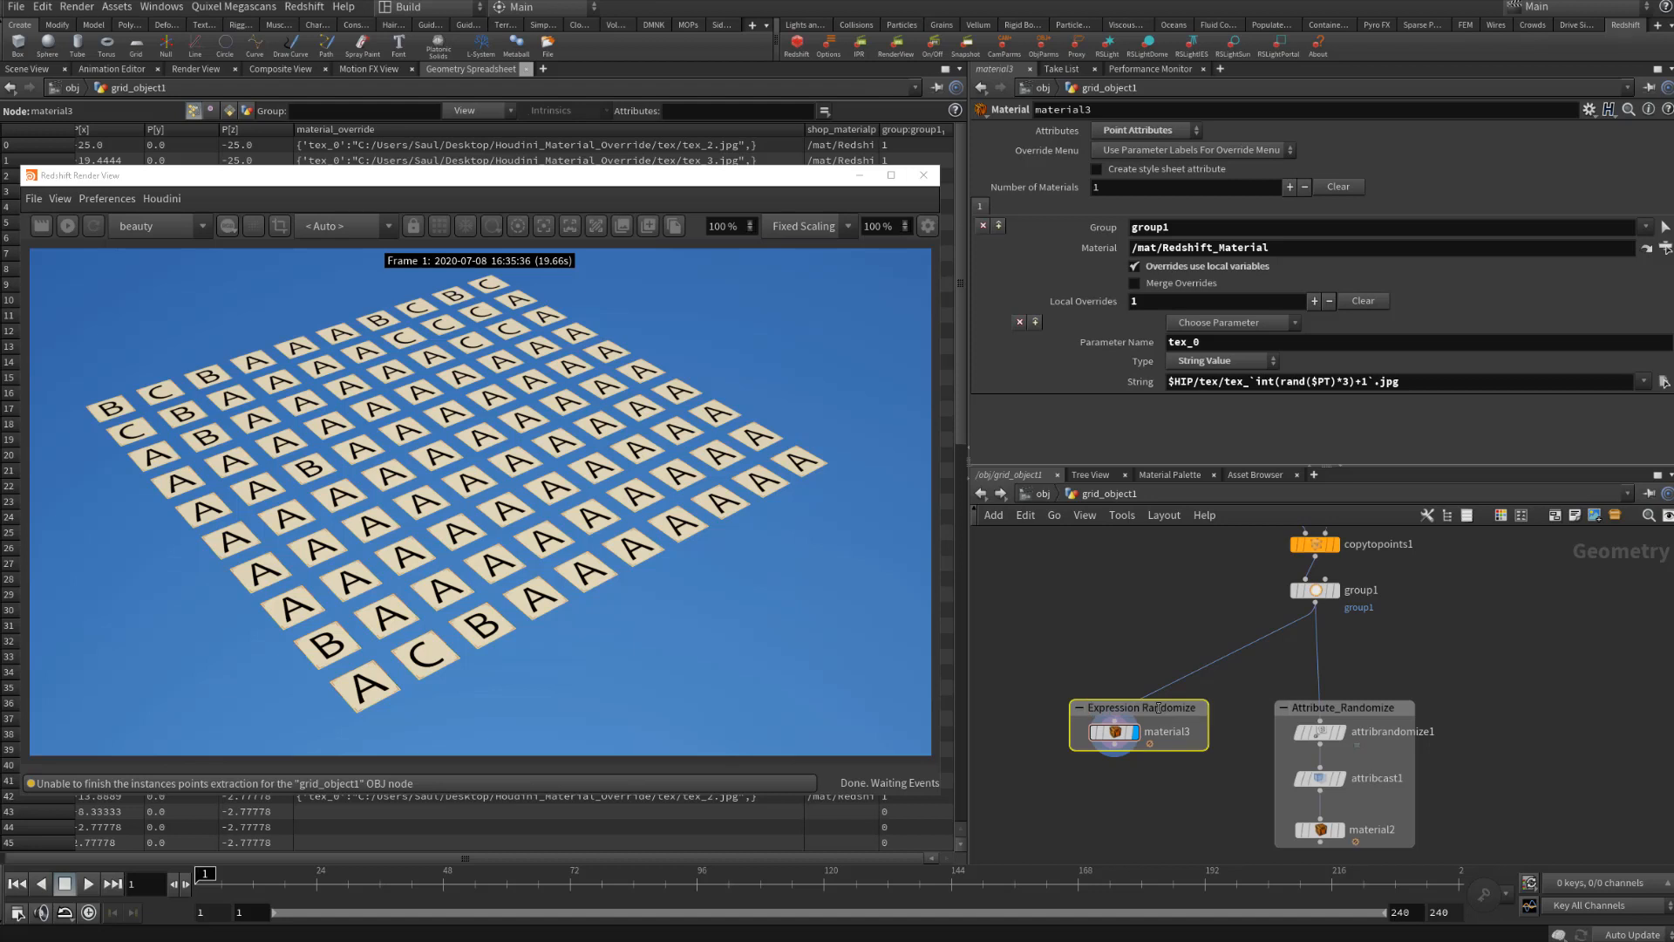
pyautogui.click(1132, 610)
pyautogui.press('h')
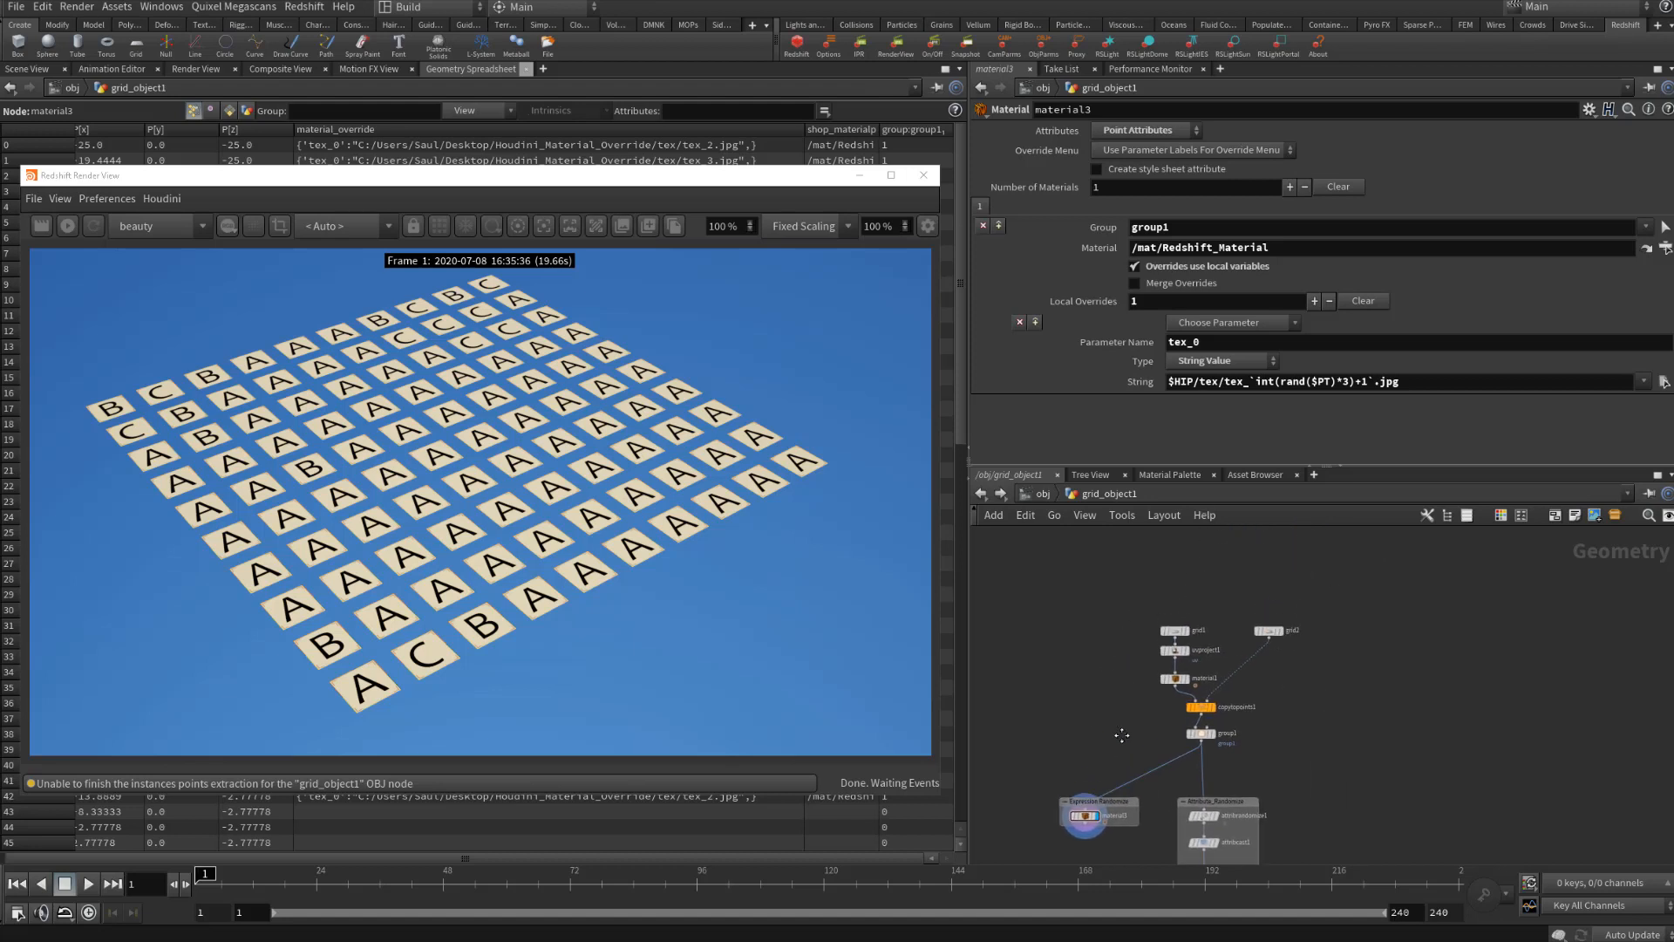
pyautogui.moveTo(1121, 735); pyautogui.dragTo(1164, 651, button='middle')
pyautogui.scroll(2, 1139, 654)
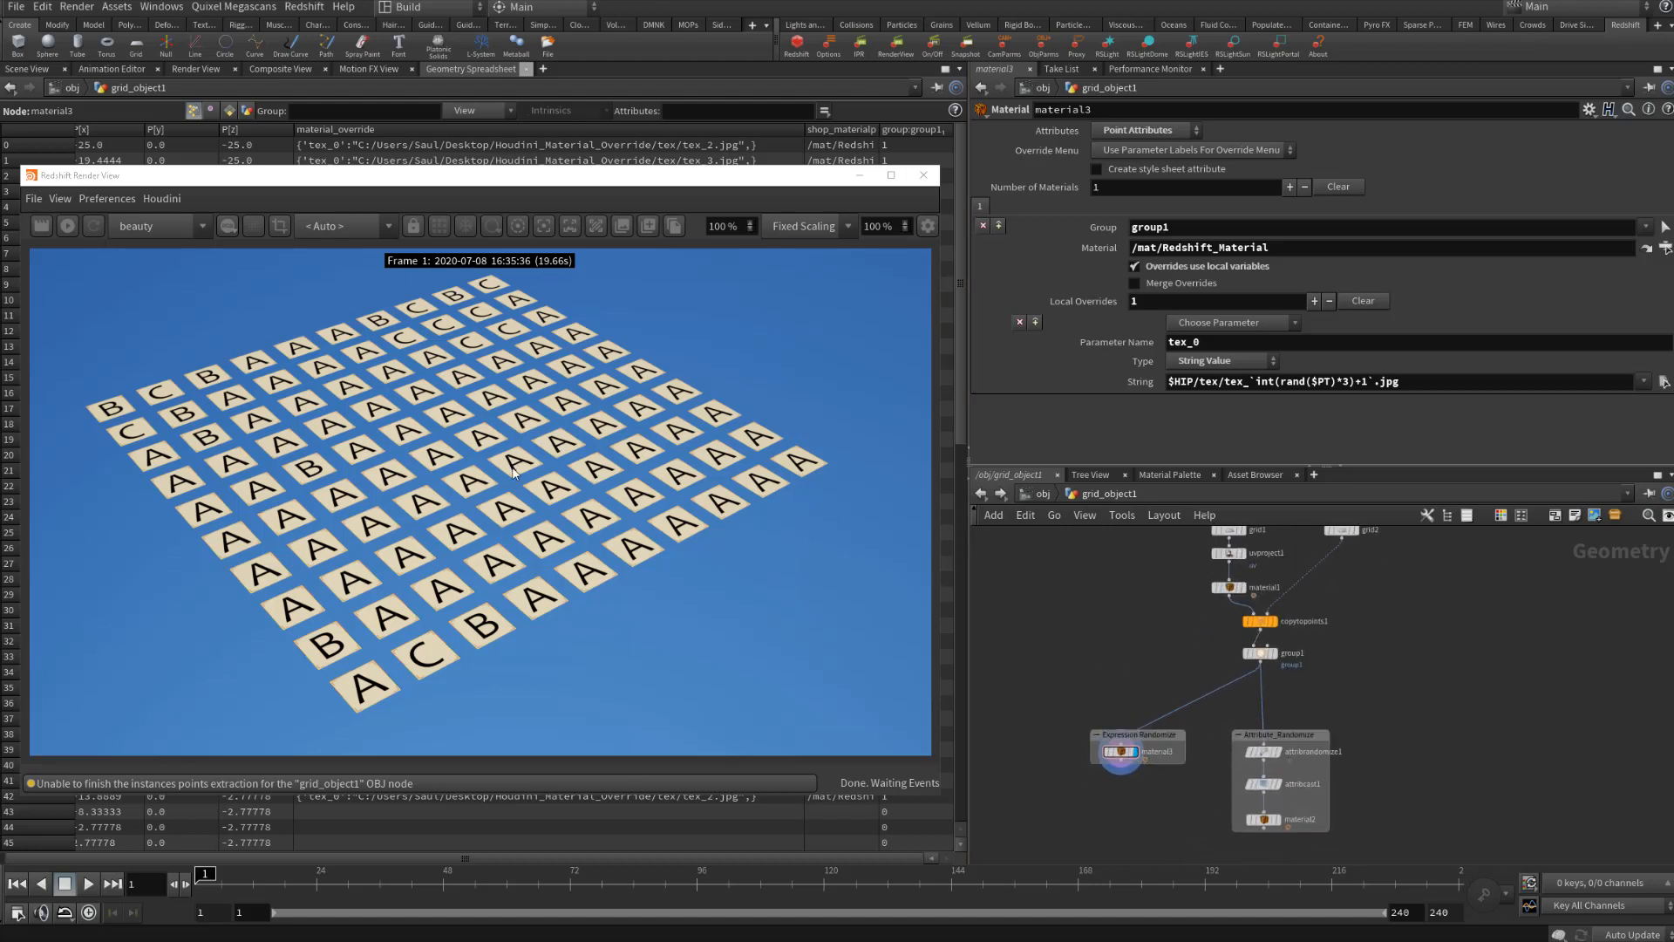